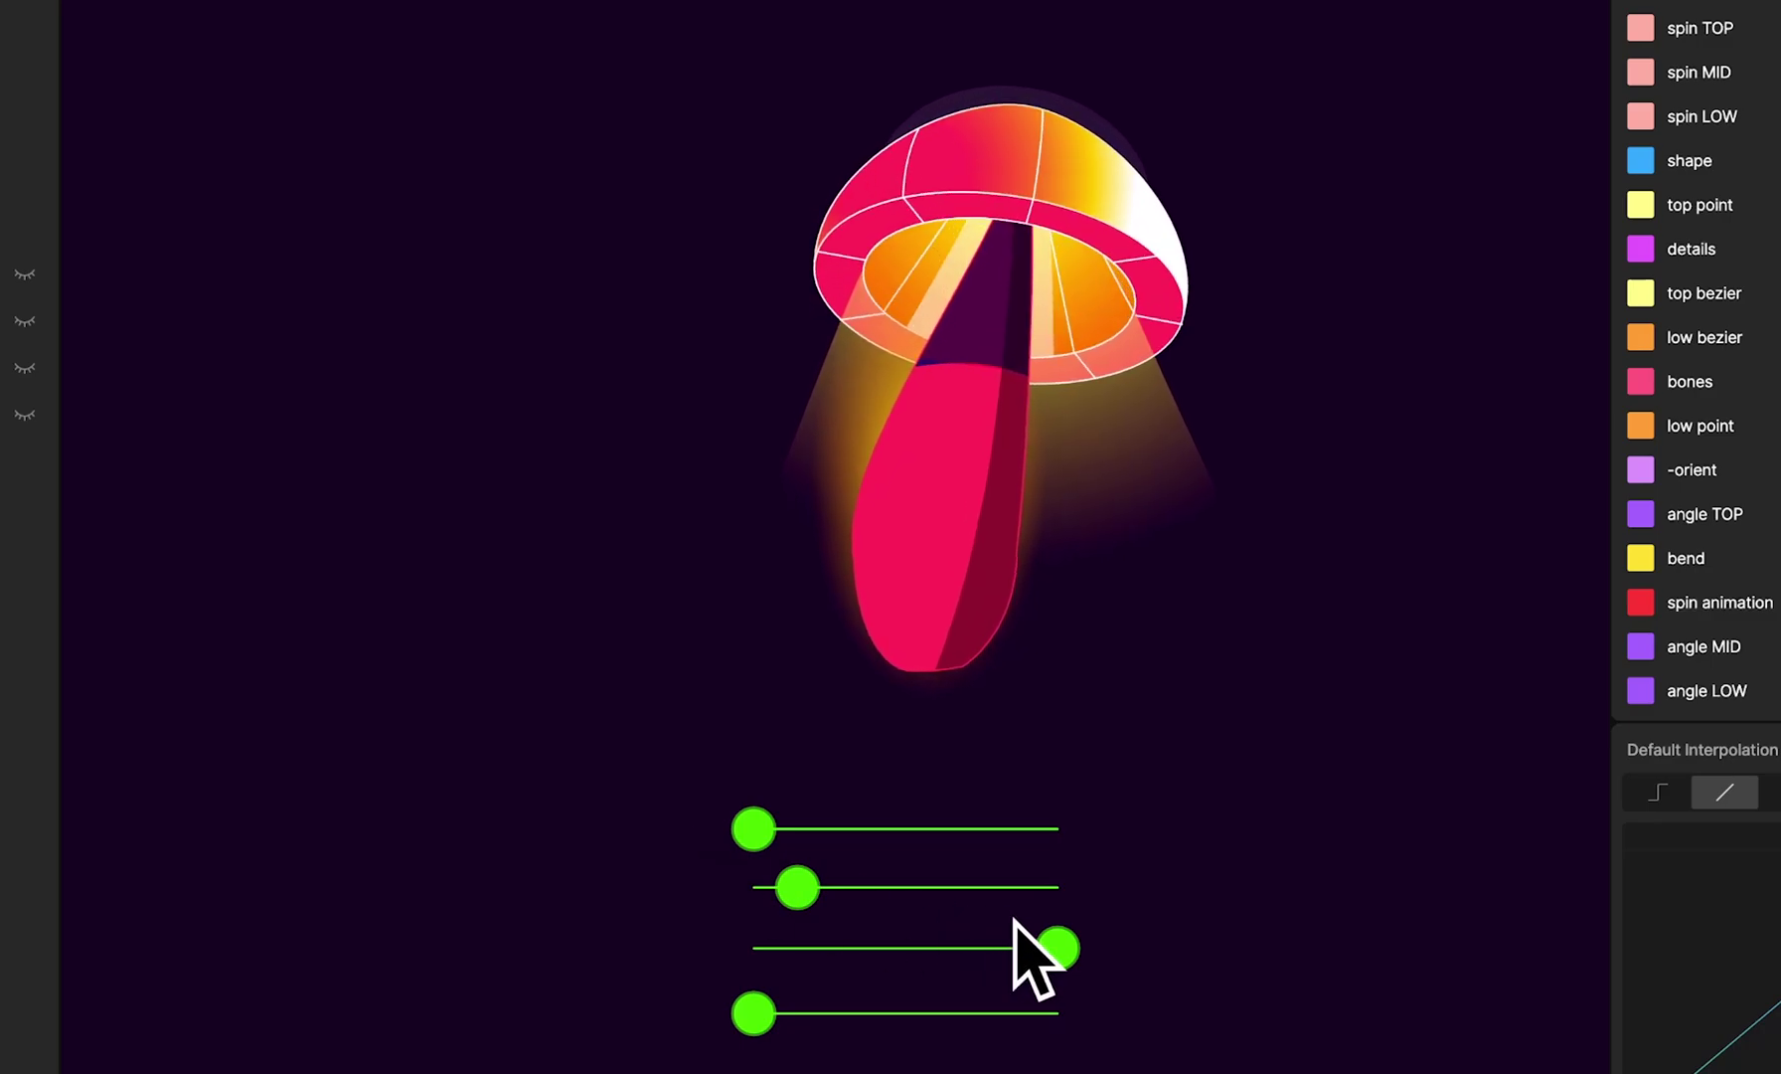
Step: Move the green sliders beneath the mushroom to test its tilt, bend and cap shape
drag(1058, 947, 1044, 1012)
drag(779, 946, 1043, 948)
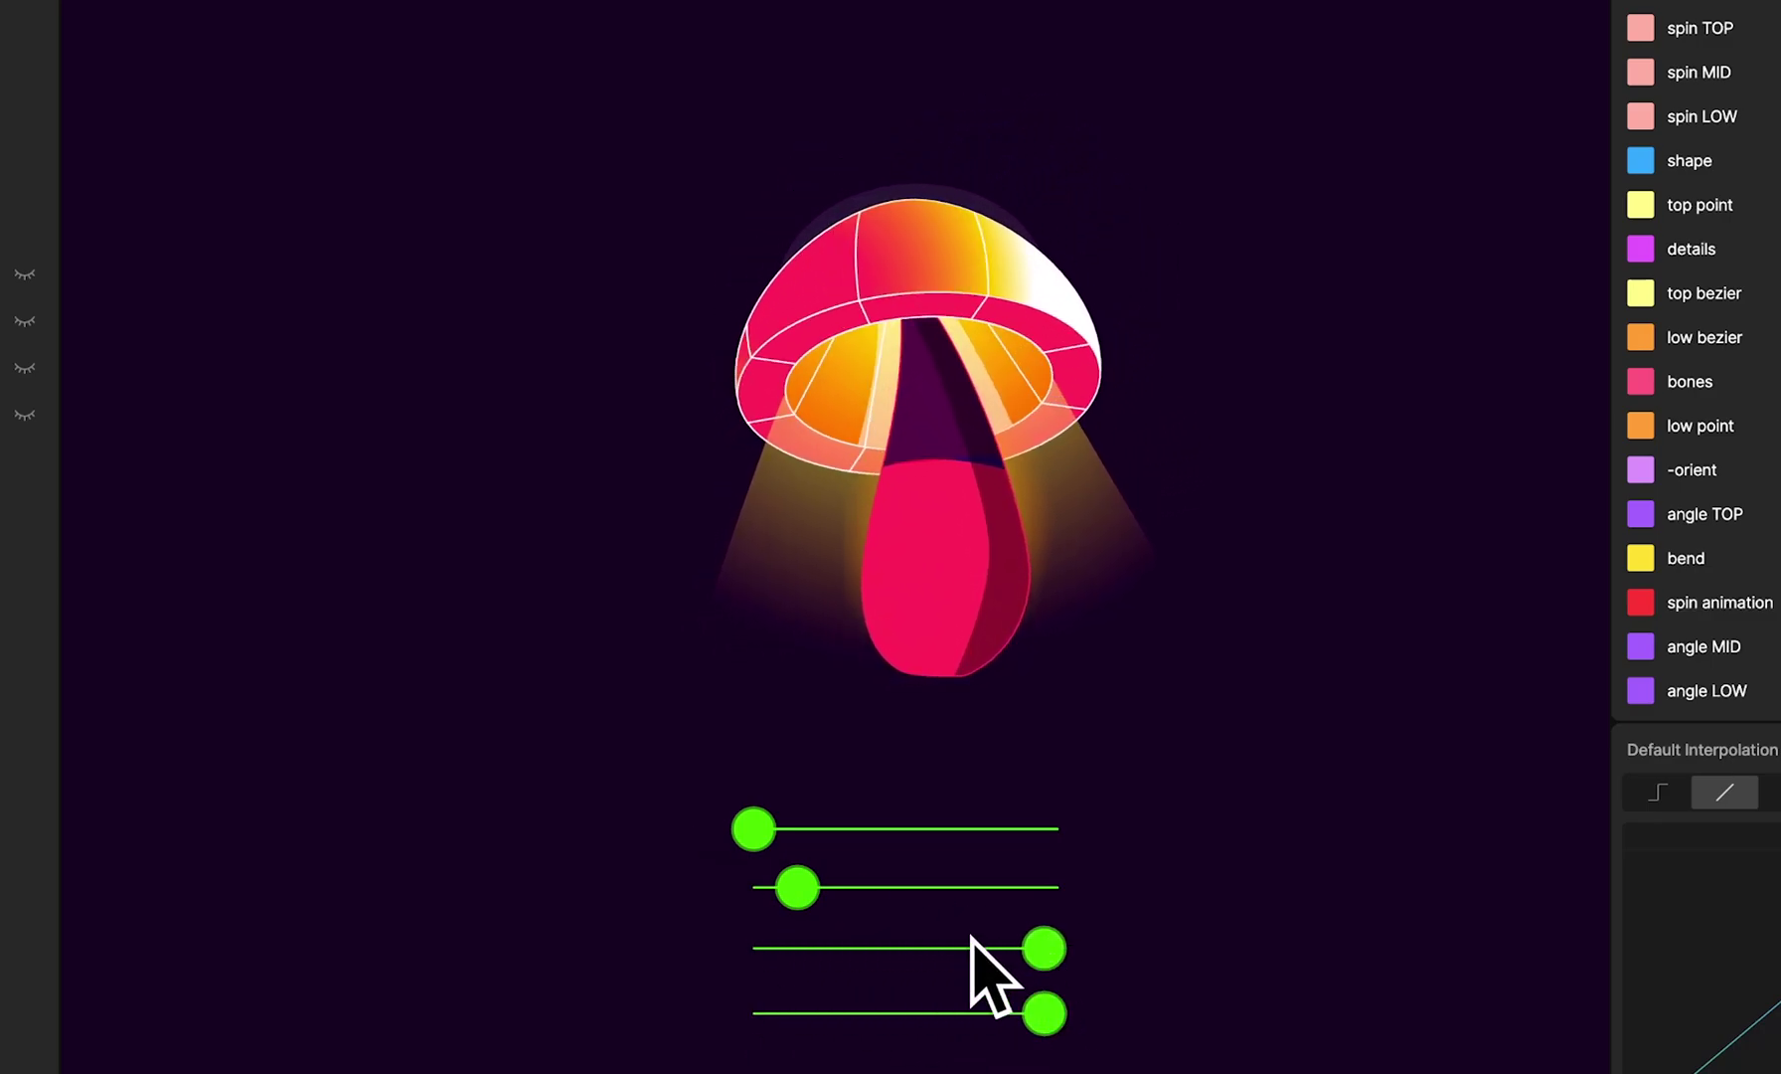
drag(808, 891, 992, 900)
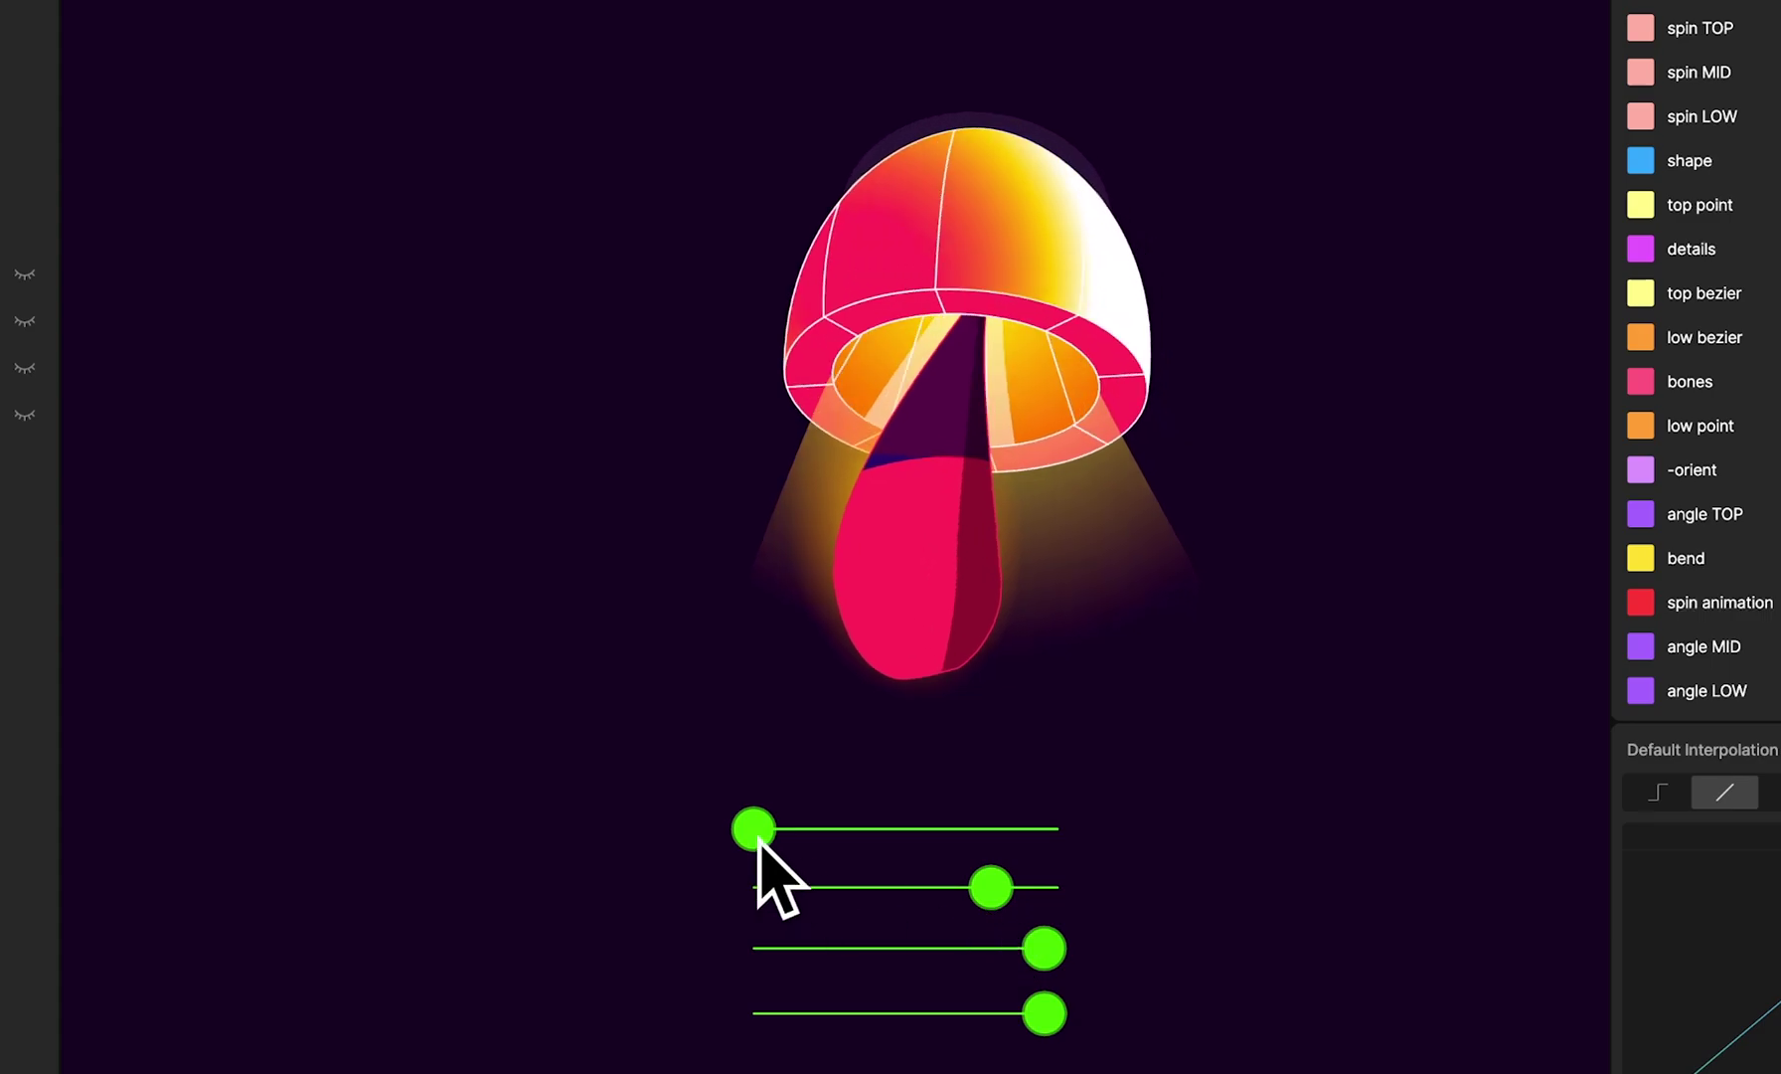
mouse_move(756, 830)
mouse_down()
mouse_move(1024, 841)
mouse_move(756, 838)
mouse_up()
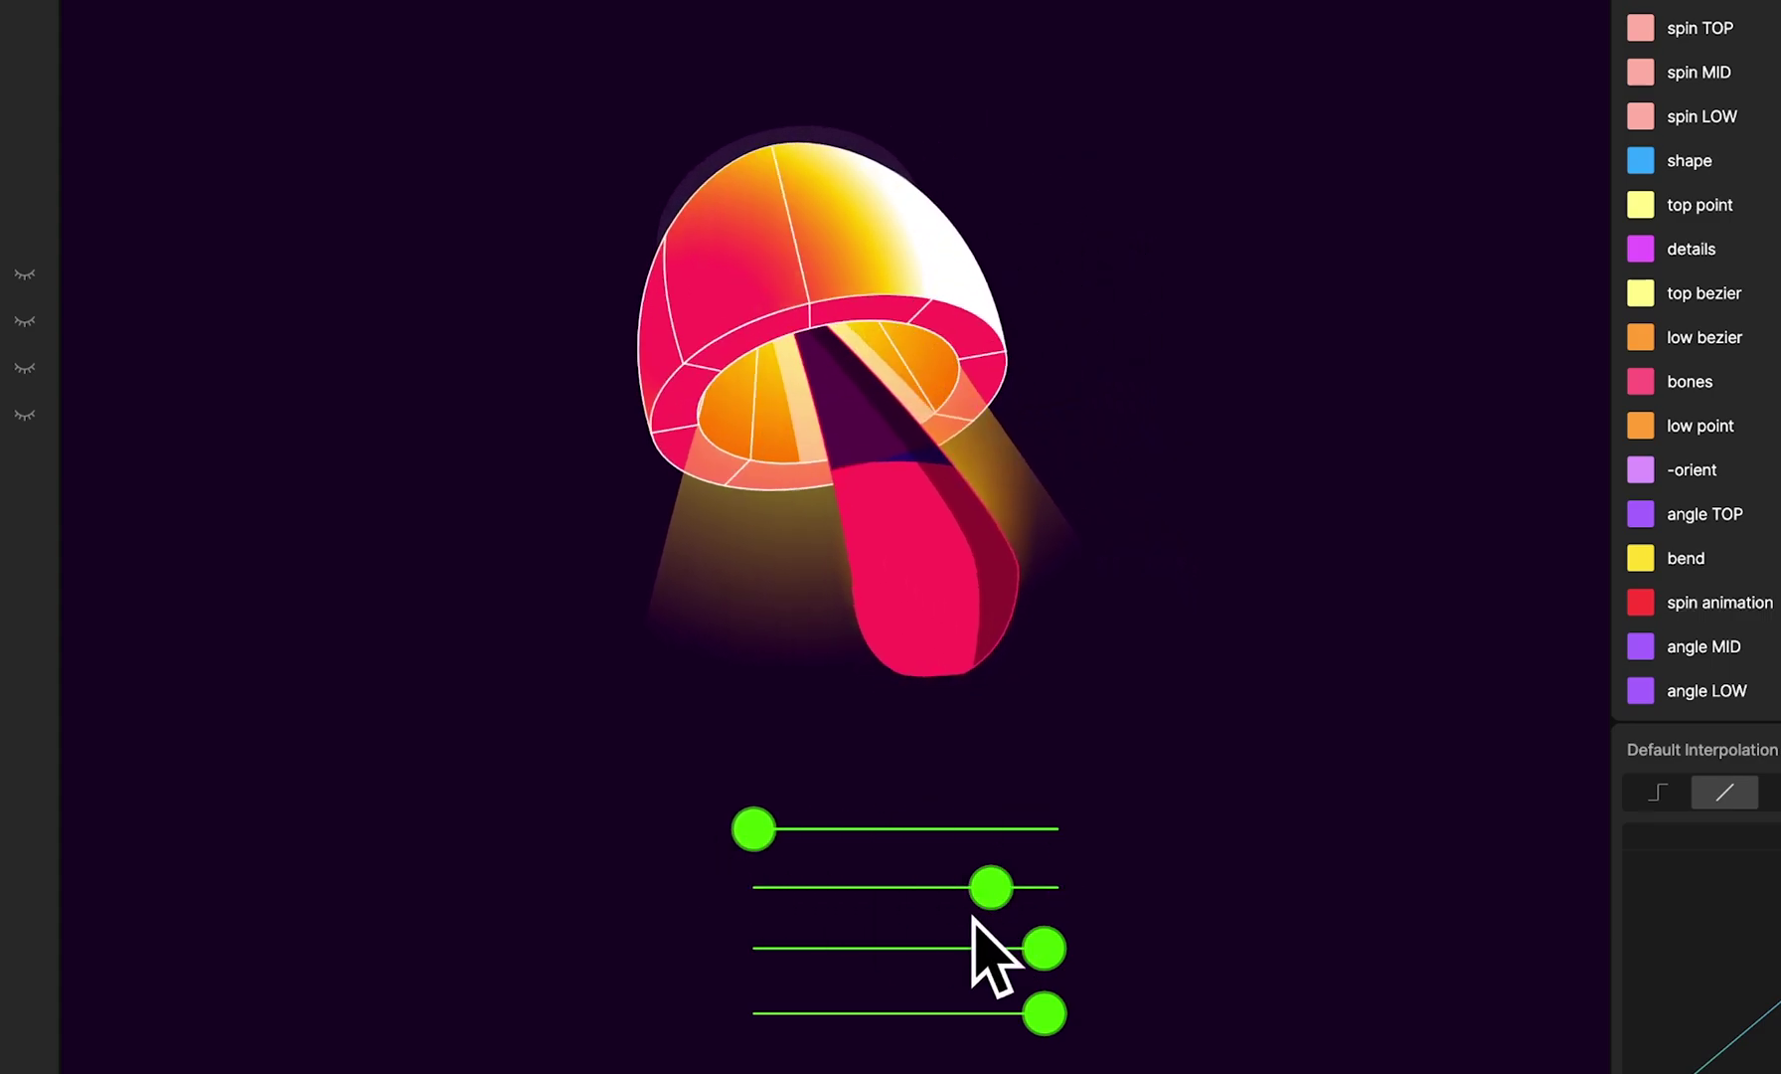
drag(1042, 946, 811, 947)
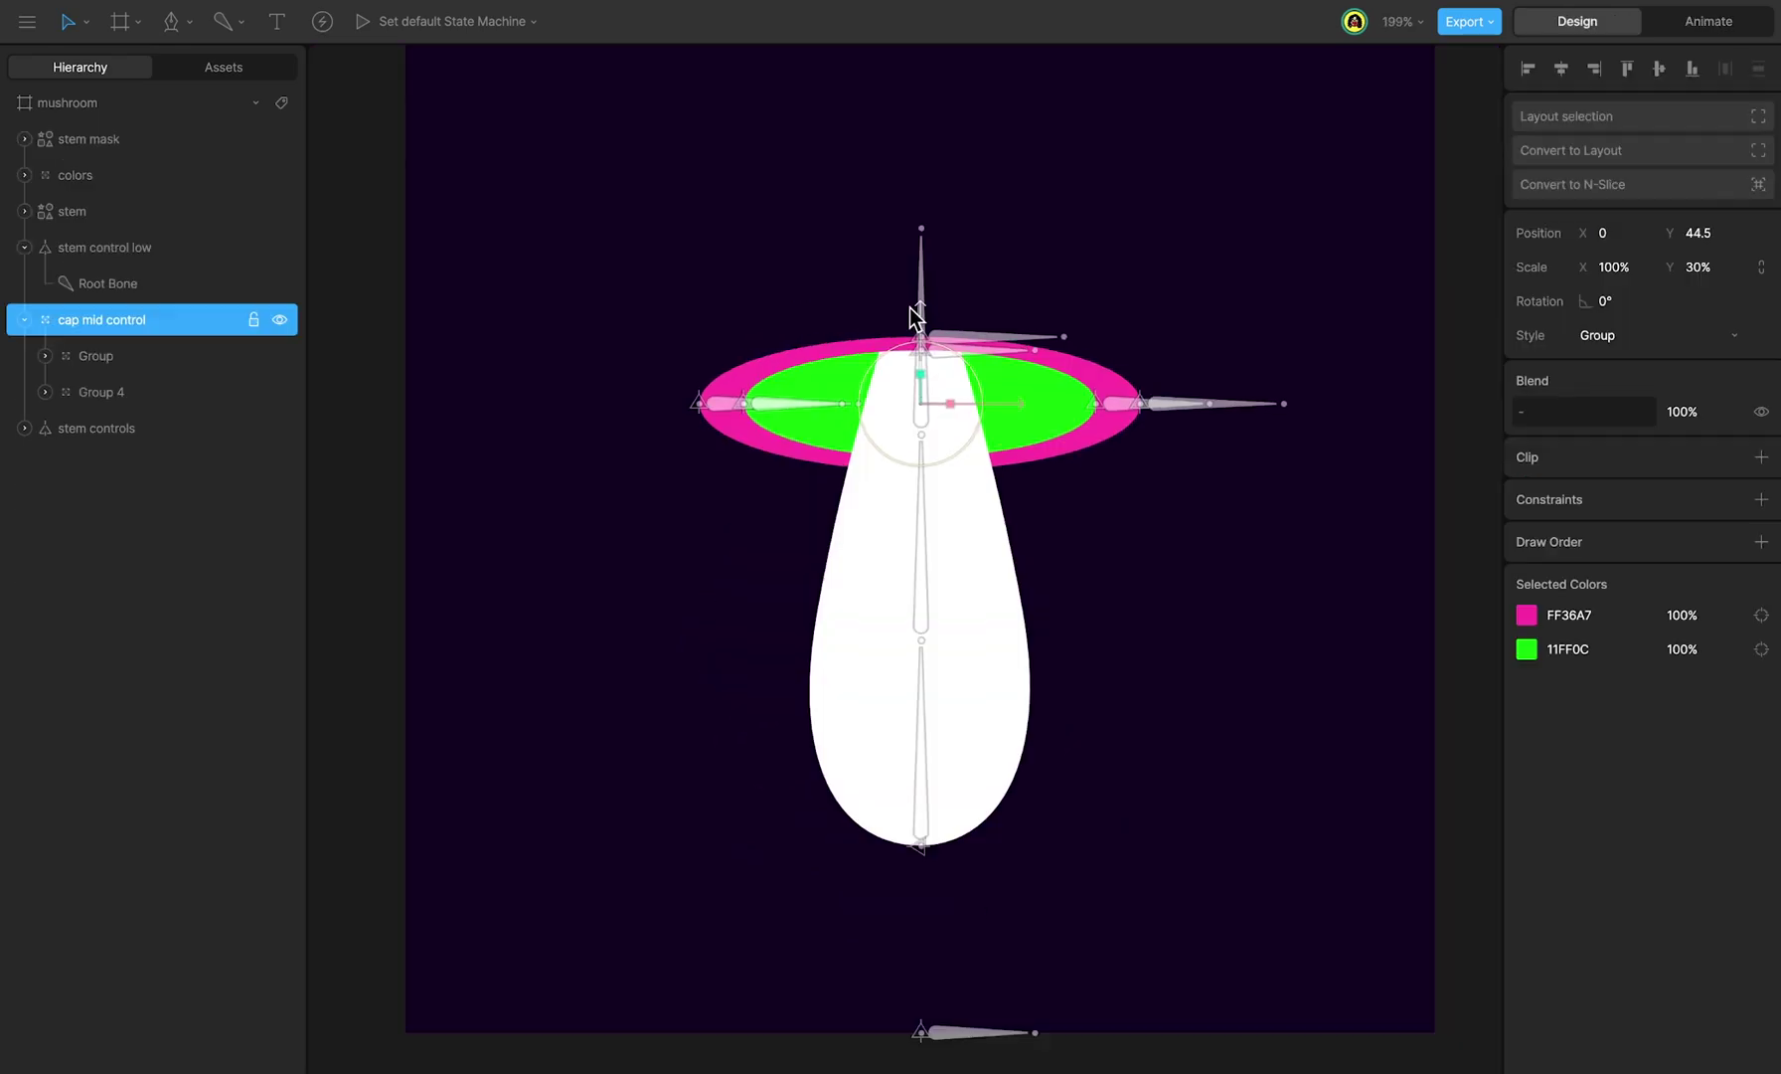
mouse_move(919, 311)
mouse_down()
mouse_move(922, 219)
mouse_move(922, 274)
mouse_up()
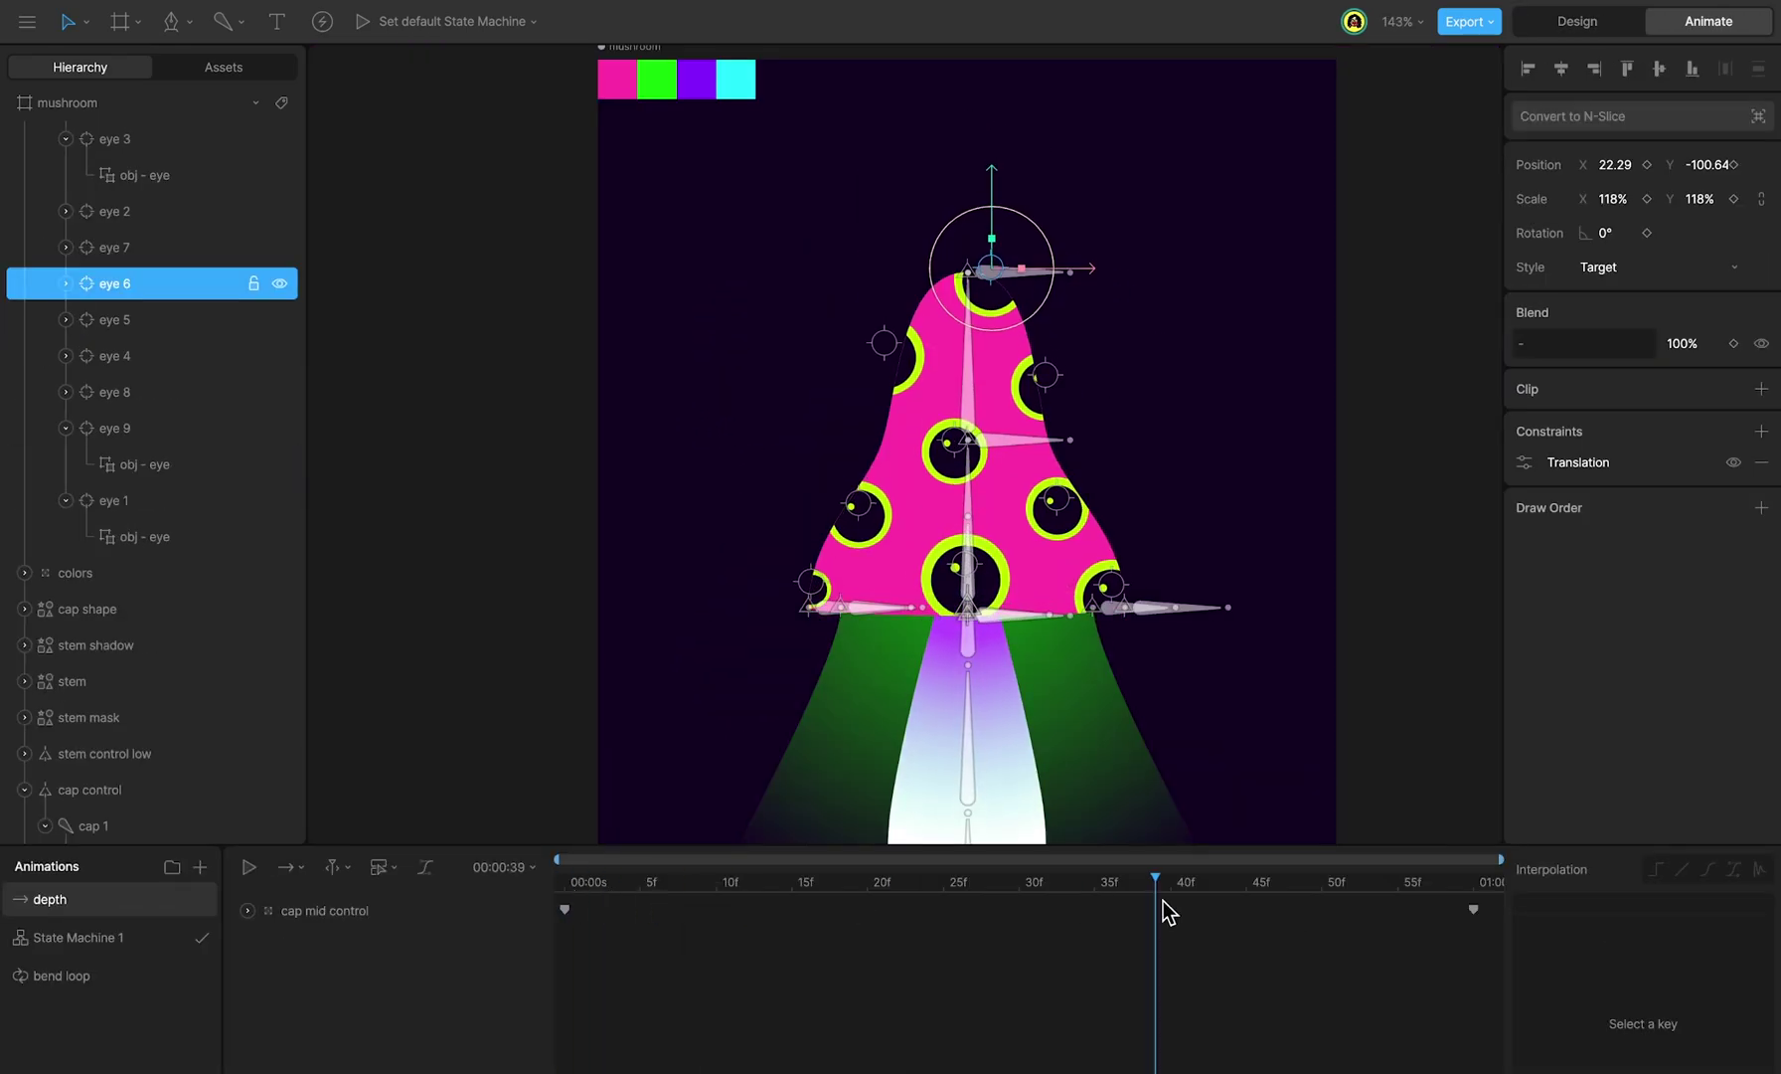
drag(1161, 911, 1459, 942)
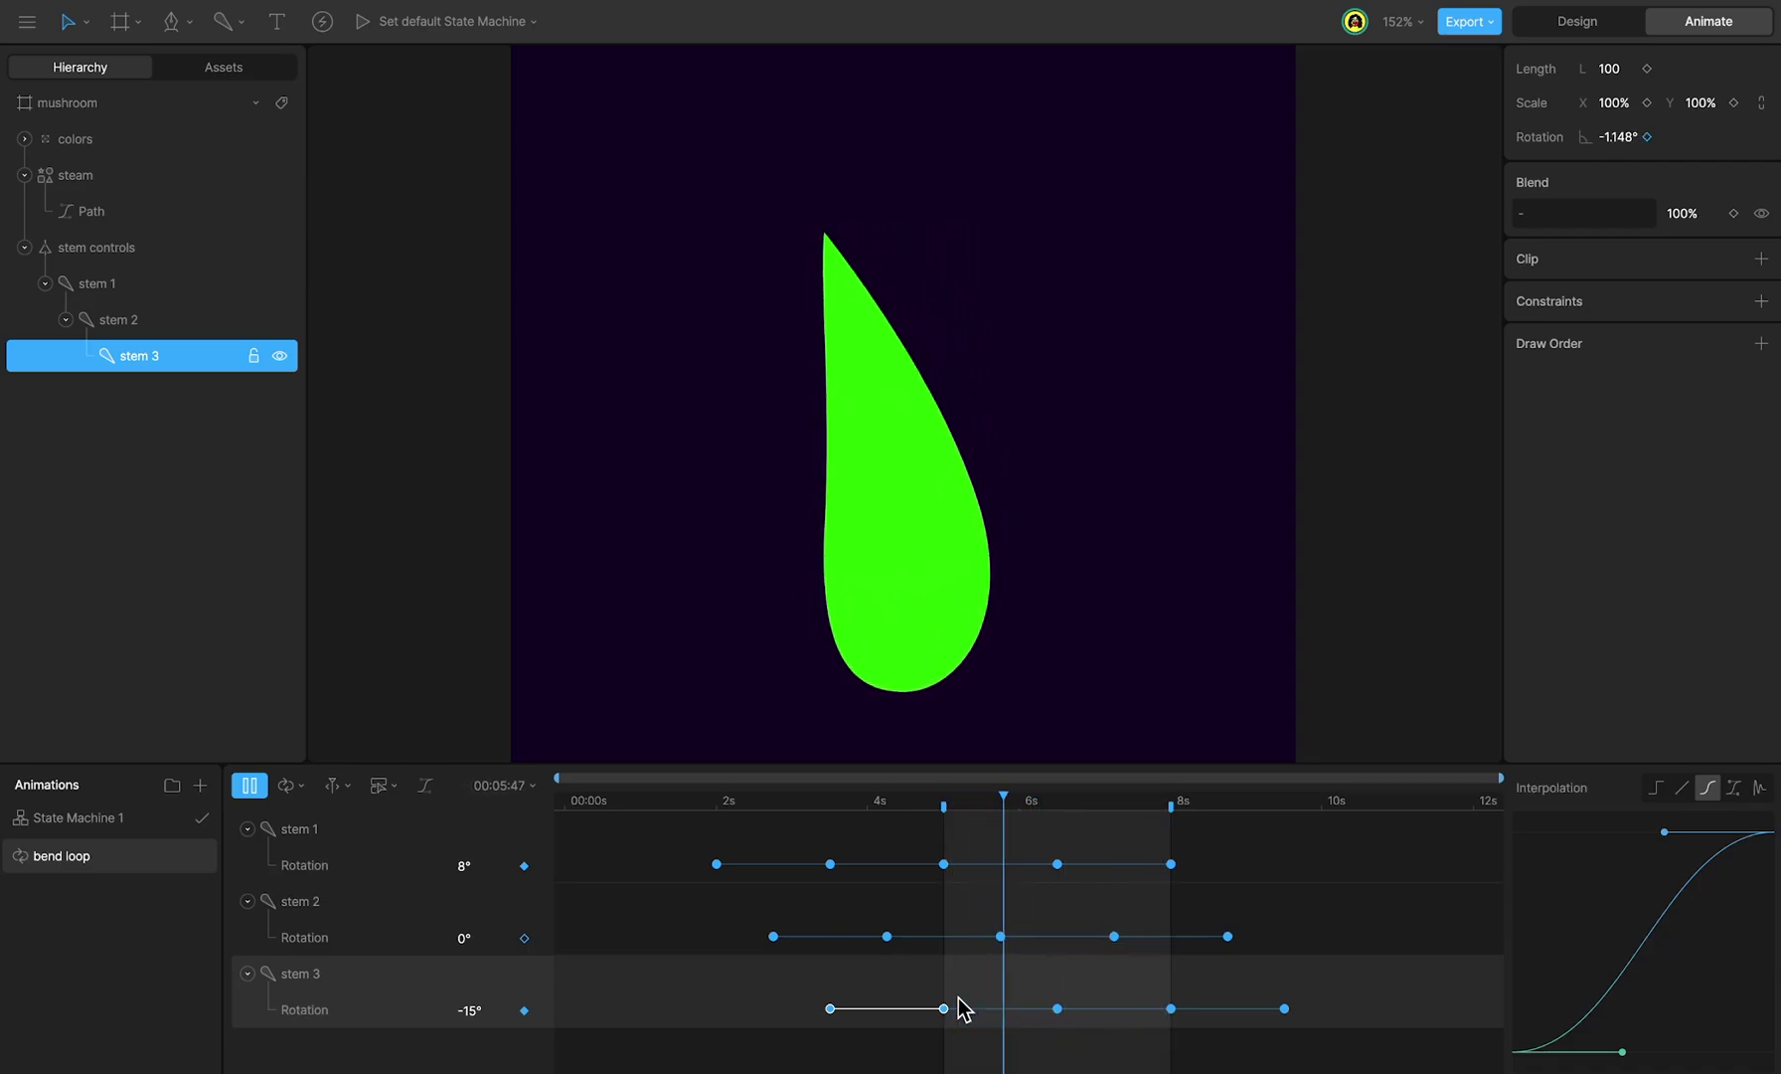
key(Tab)
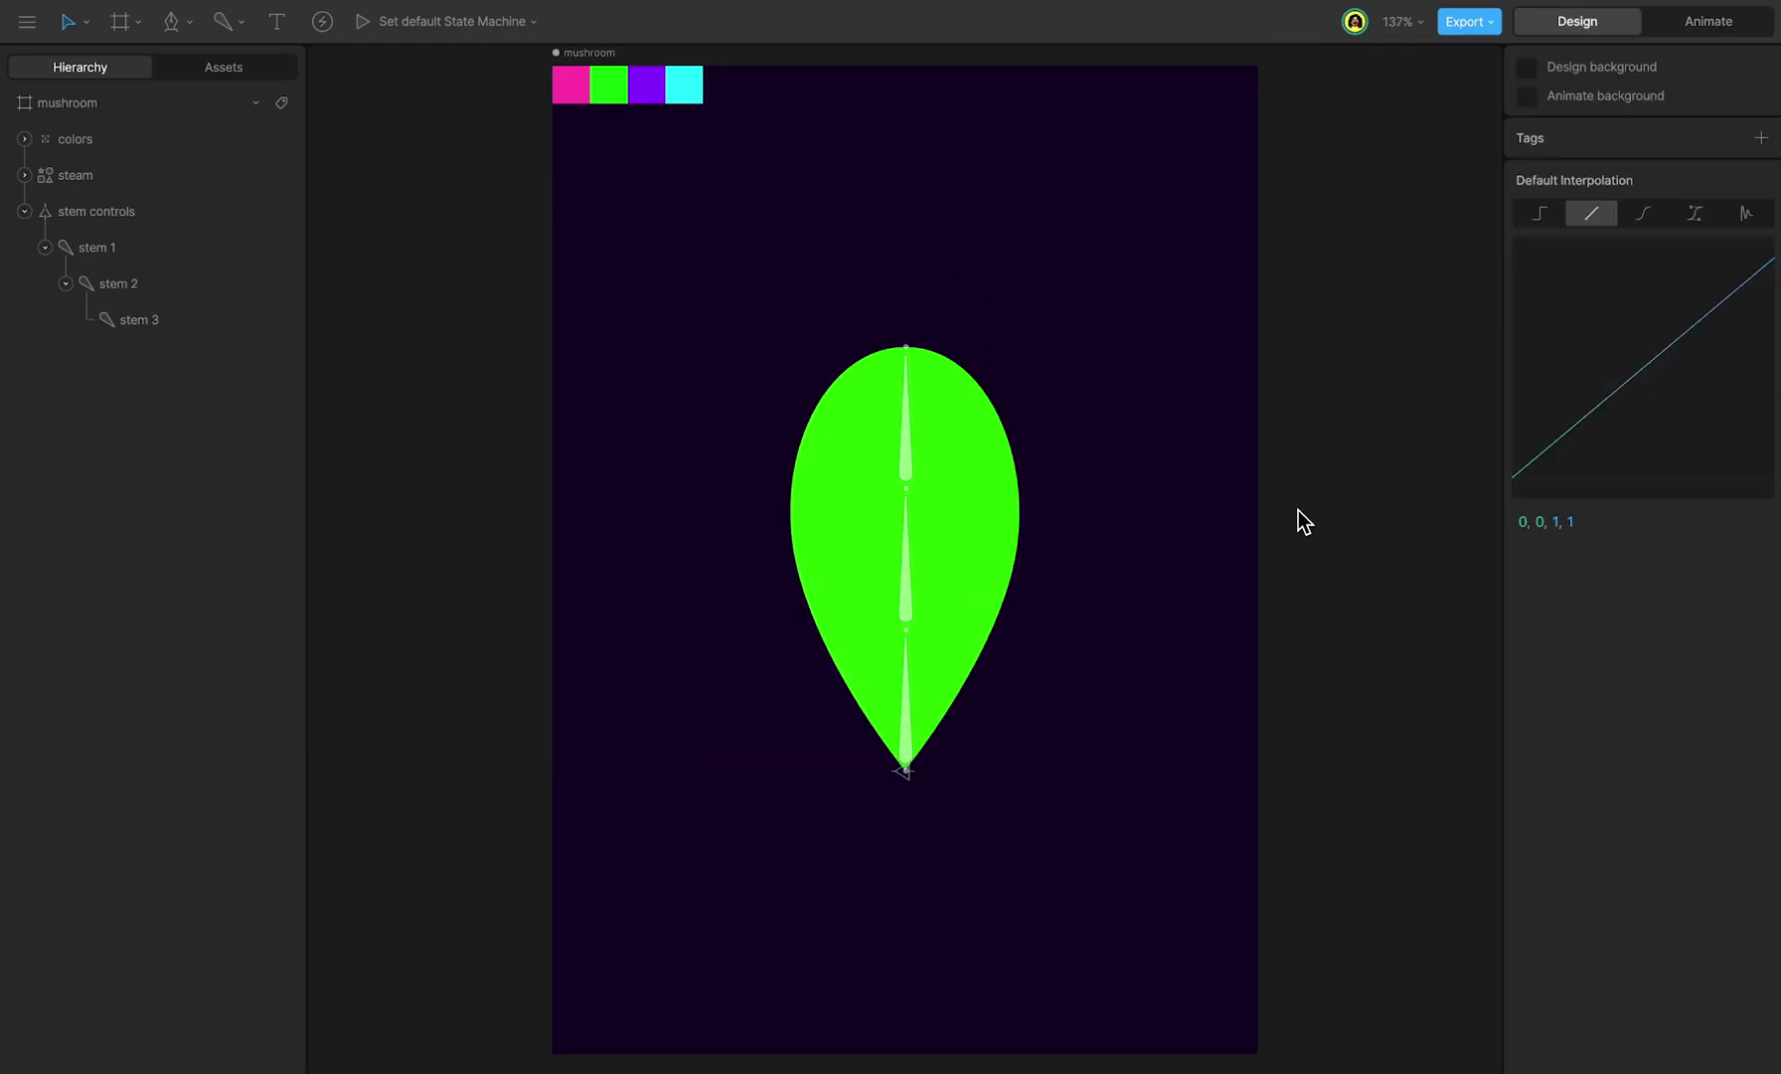
key(Tab)
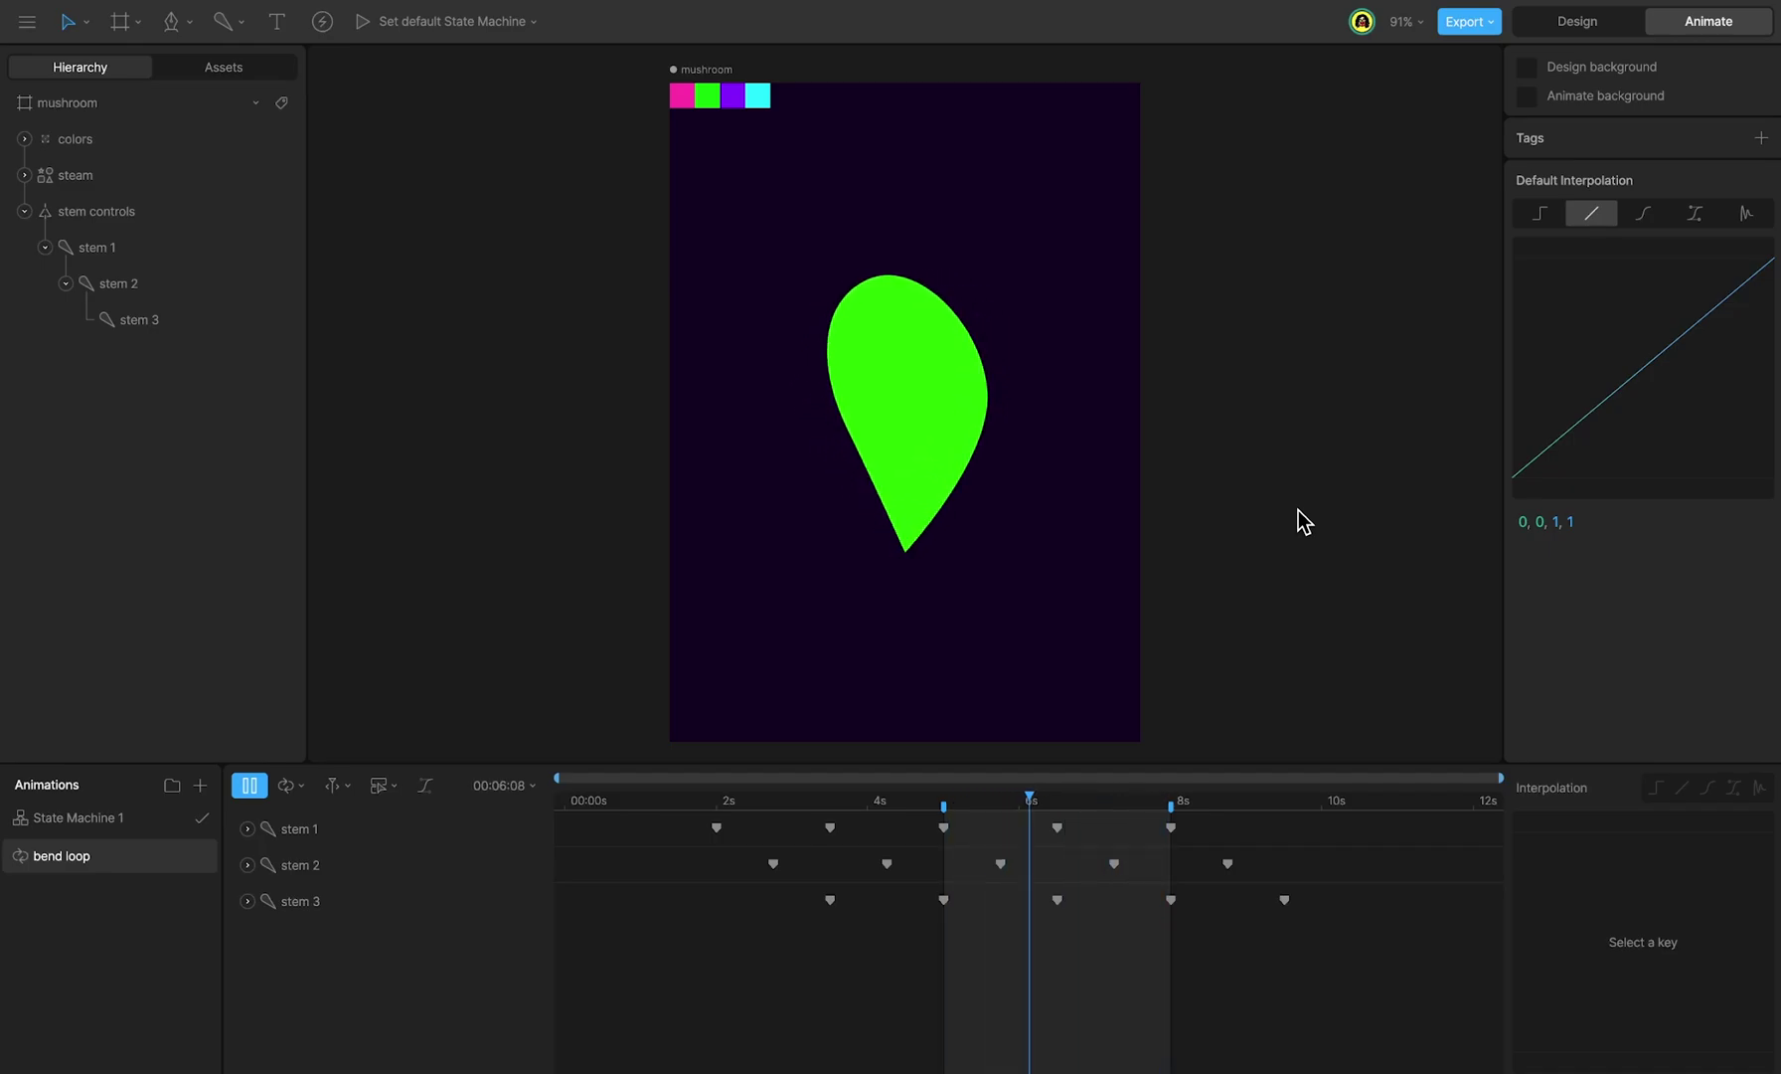
Step: In Design mode, edit the green stem's path and make its bottom point mirrored with horizontal handles, rounding the base
key(Tab)
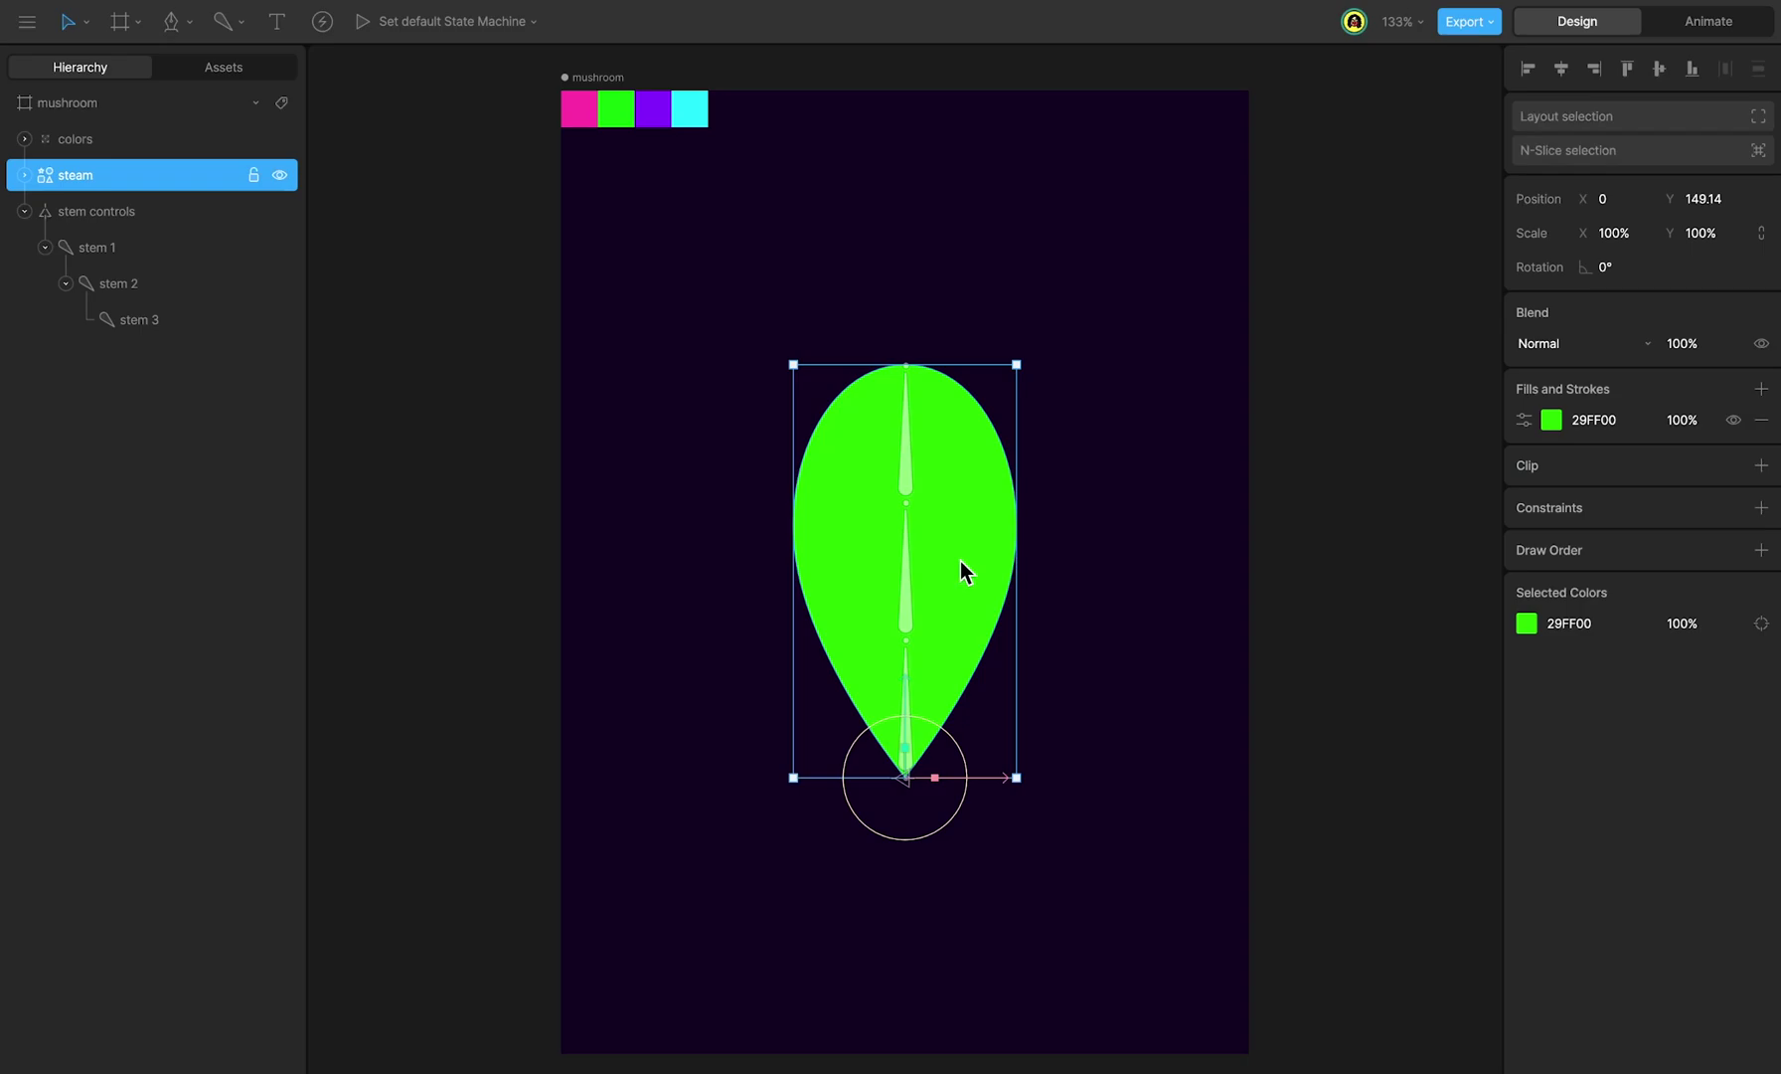
double_click(960, 561)
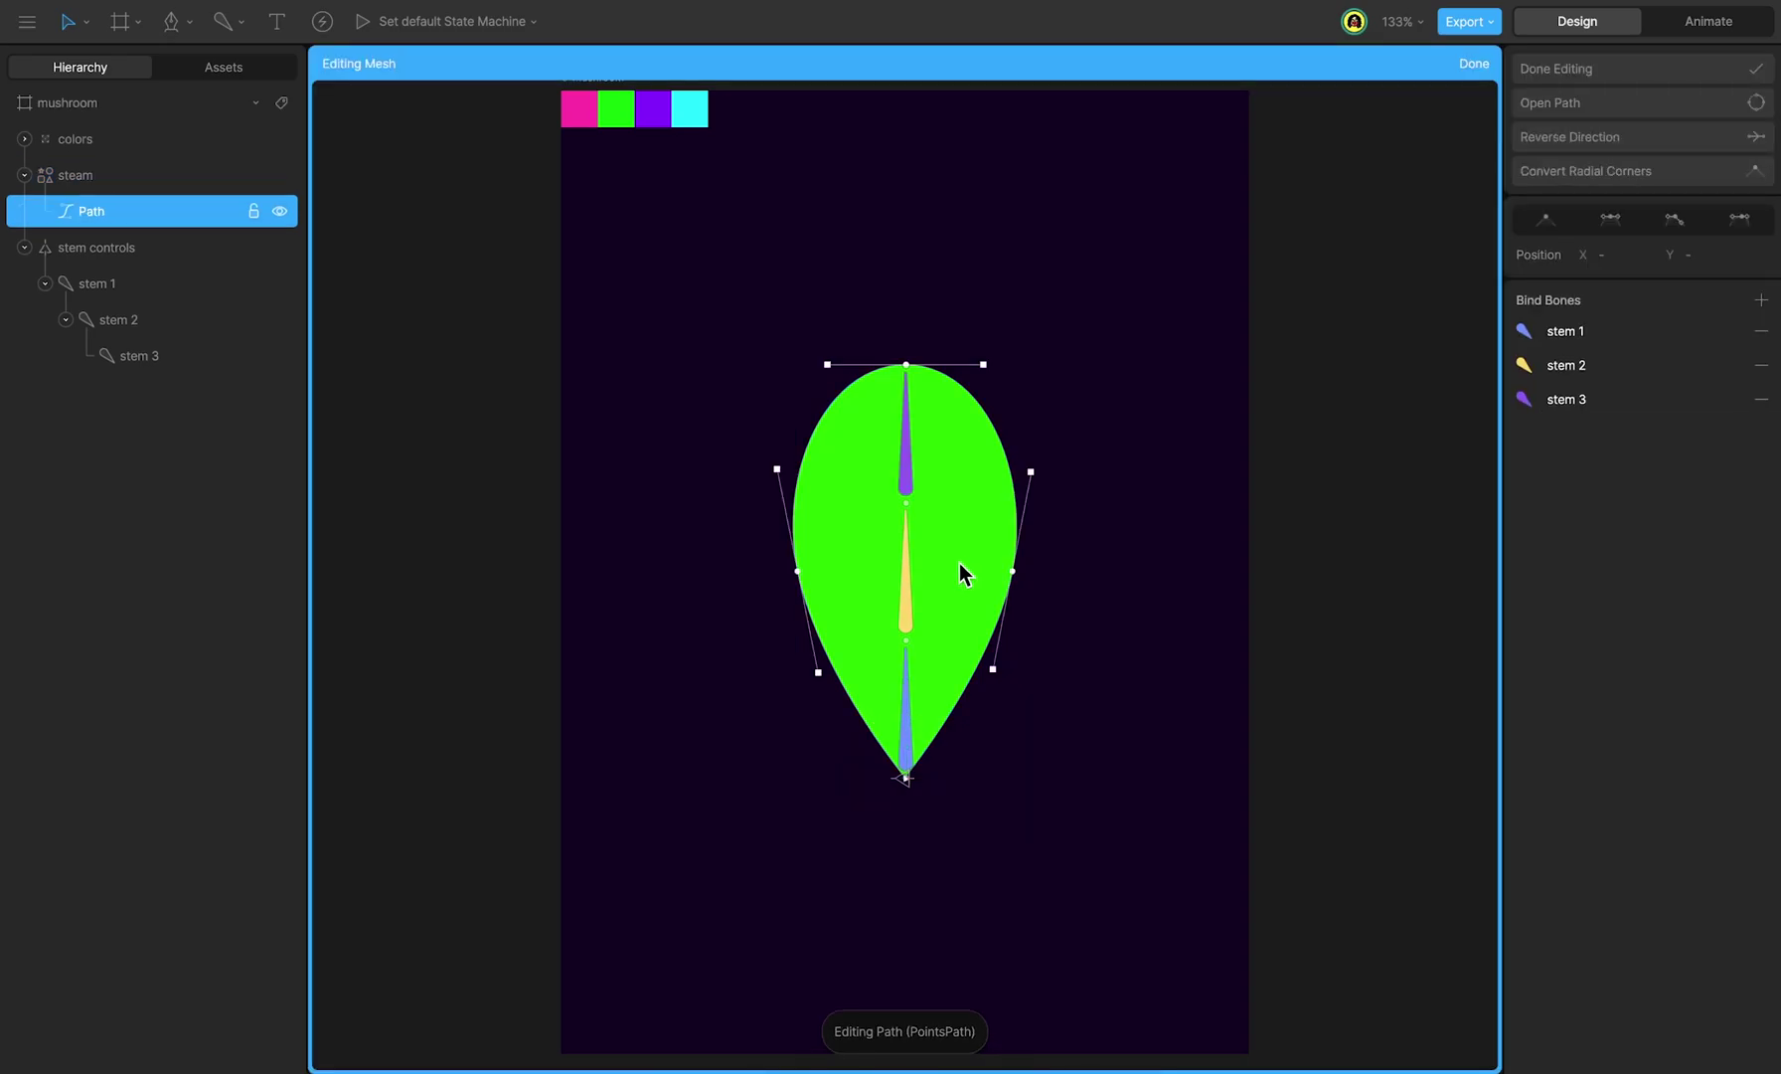
click(904, 776)
scroll(890, 785, up, 5)
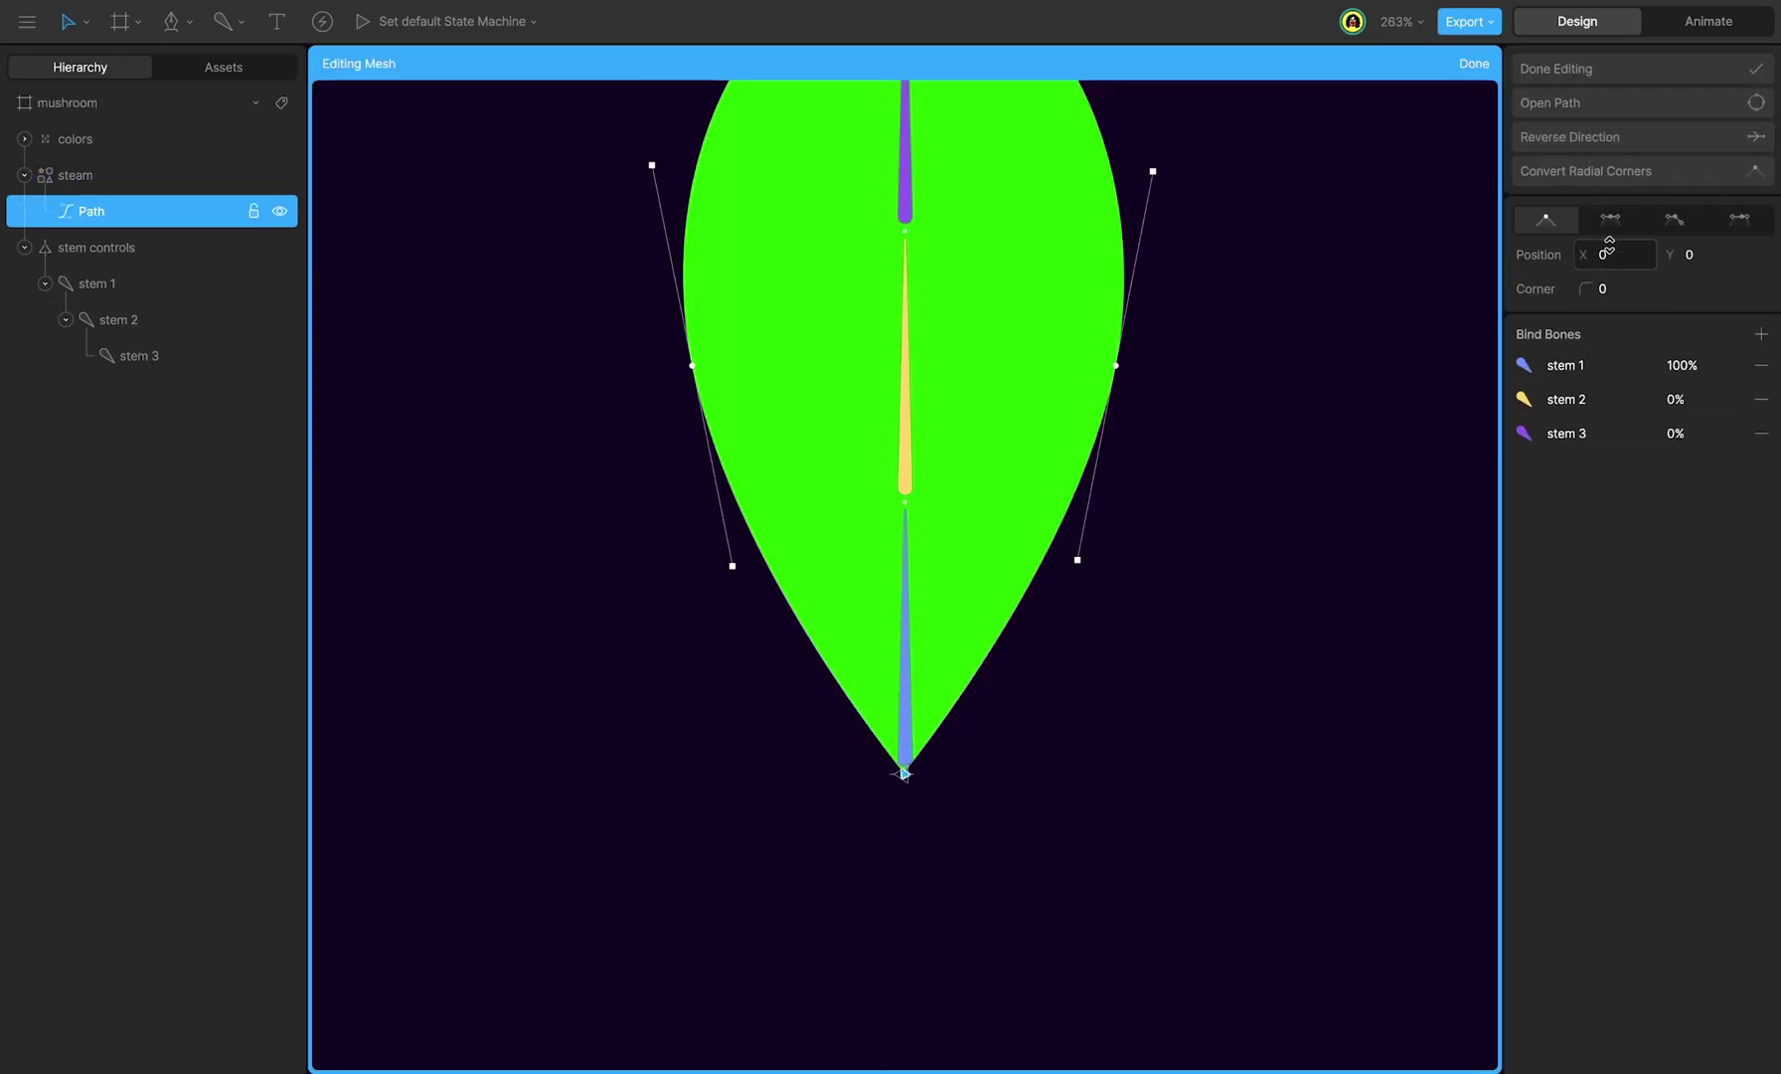
click(1611, 219)
drag(957, 875, 1015, 777)
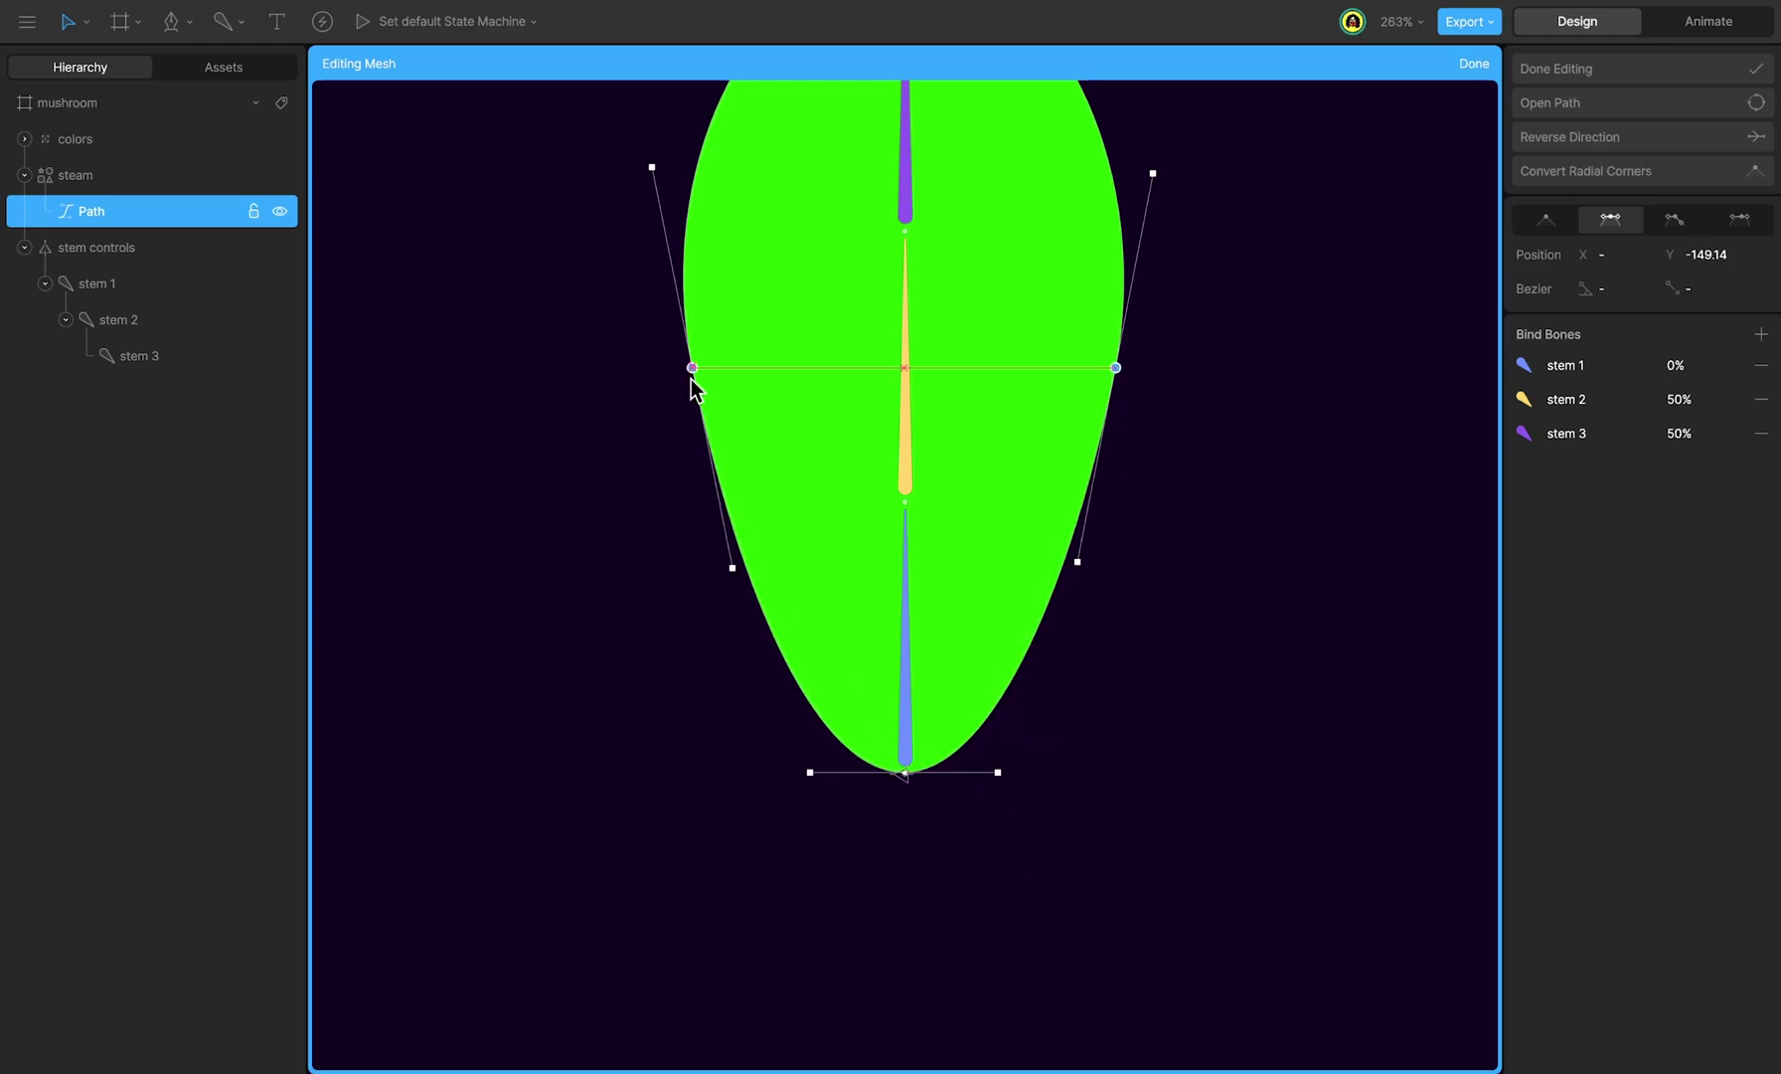
Step: Lower the stem's two side points to Y -113.2 and bring both inward, the right one to about X 55
drag(692, 374, 696, 469)
drag(654, 265, 766, 269)
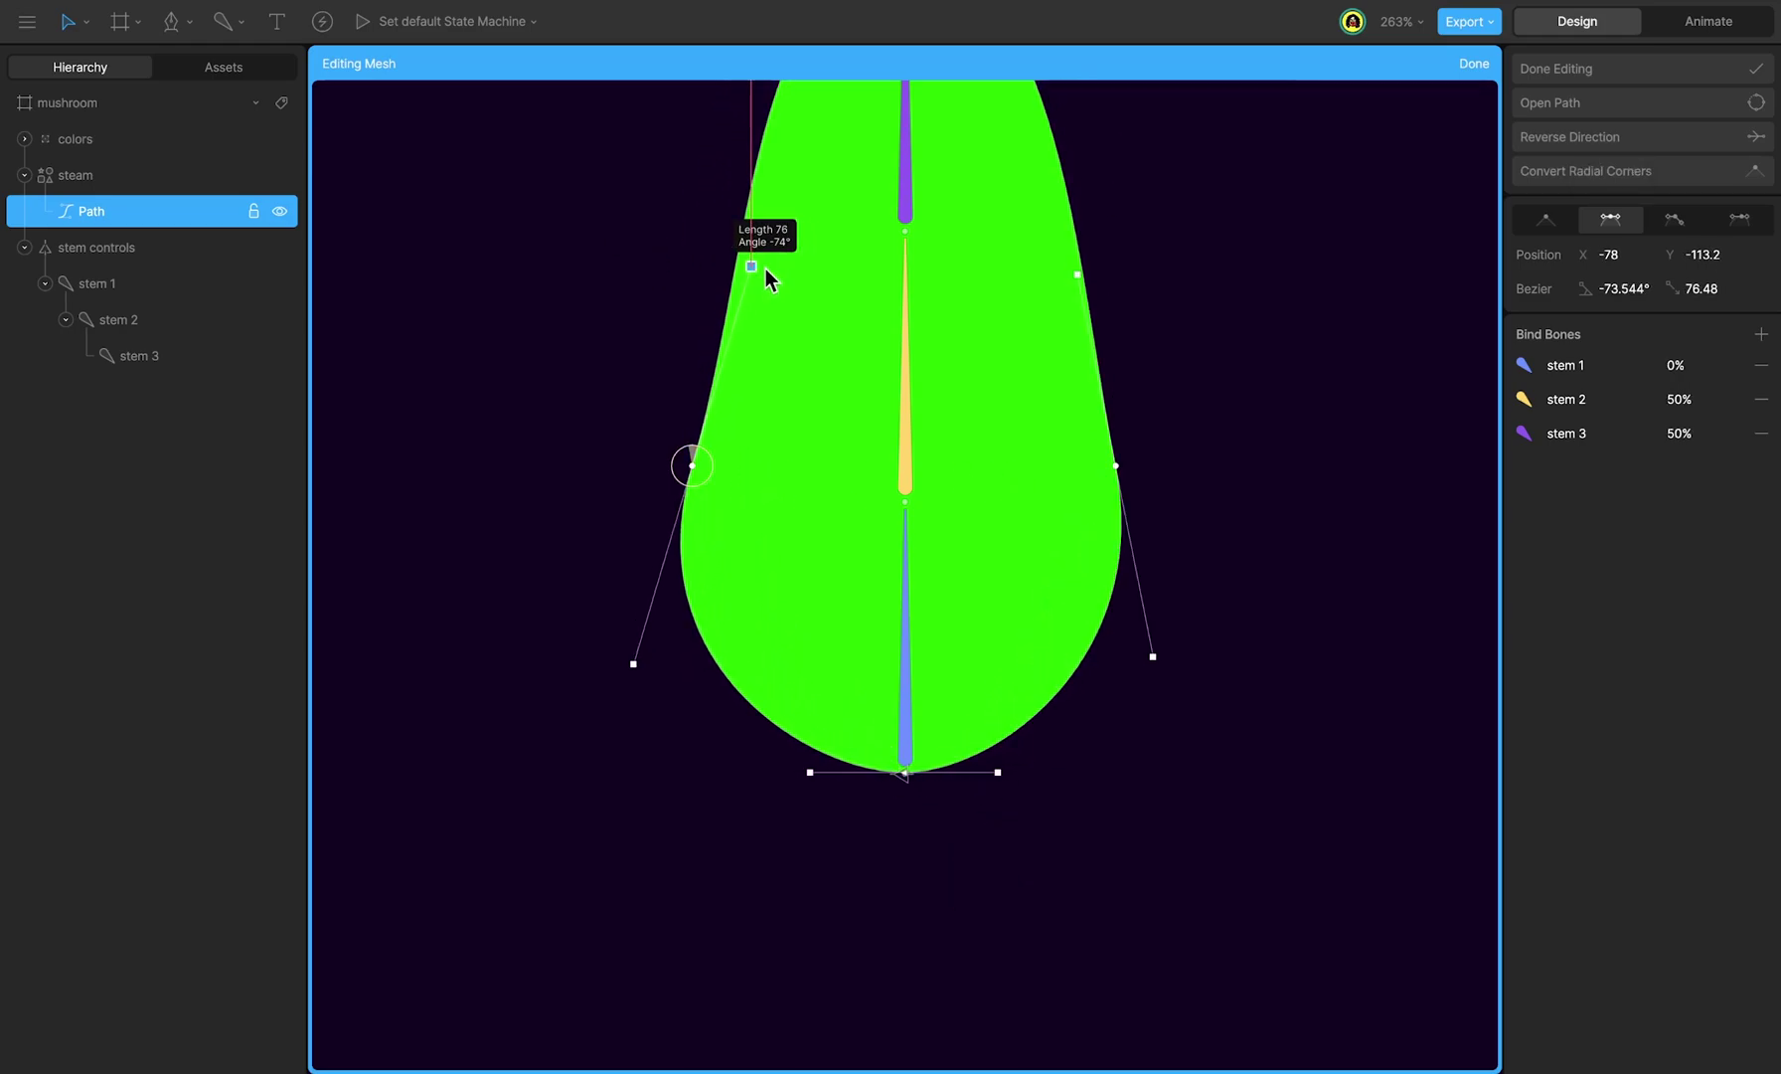
drag(692, 465, 743, 466)
drag(1114, 465, 1053, 466)
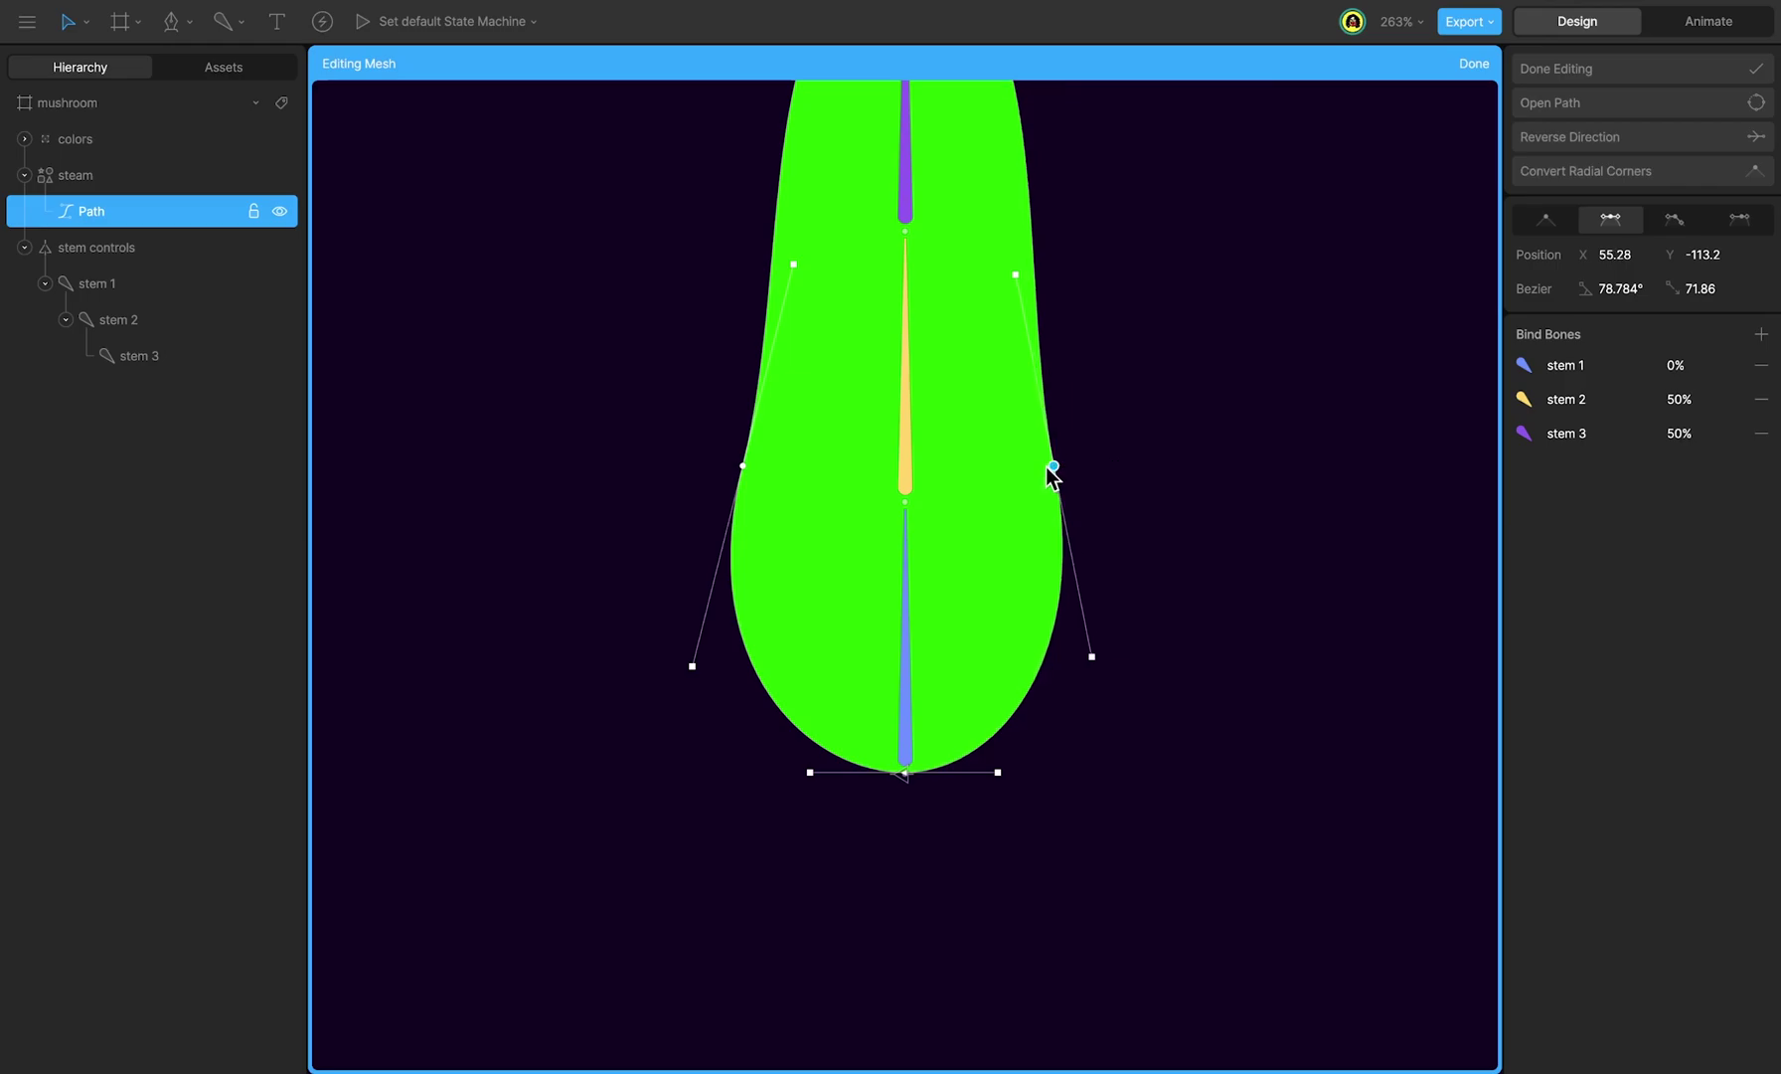
Step: Detach the stem's top point handles and angle both downward at about 30 long to form a pointed tip, finishing the mesh edit
scroll(1052, 475, up, 5)
click(905, 221)
drag(1057, 221, 934, 304)
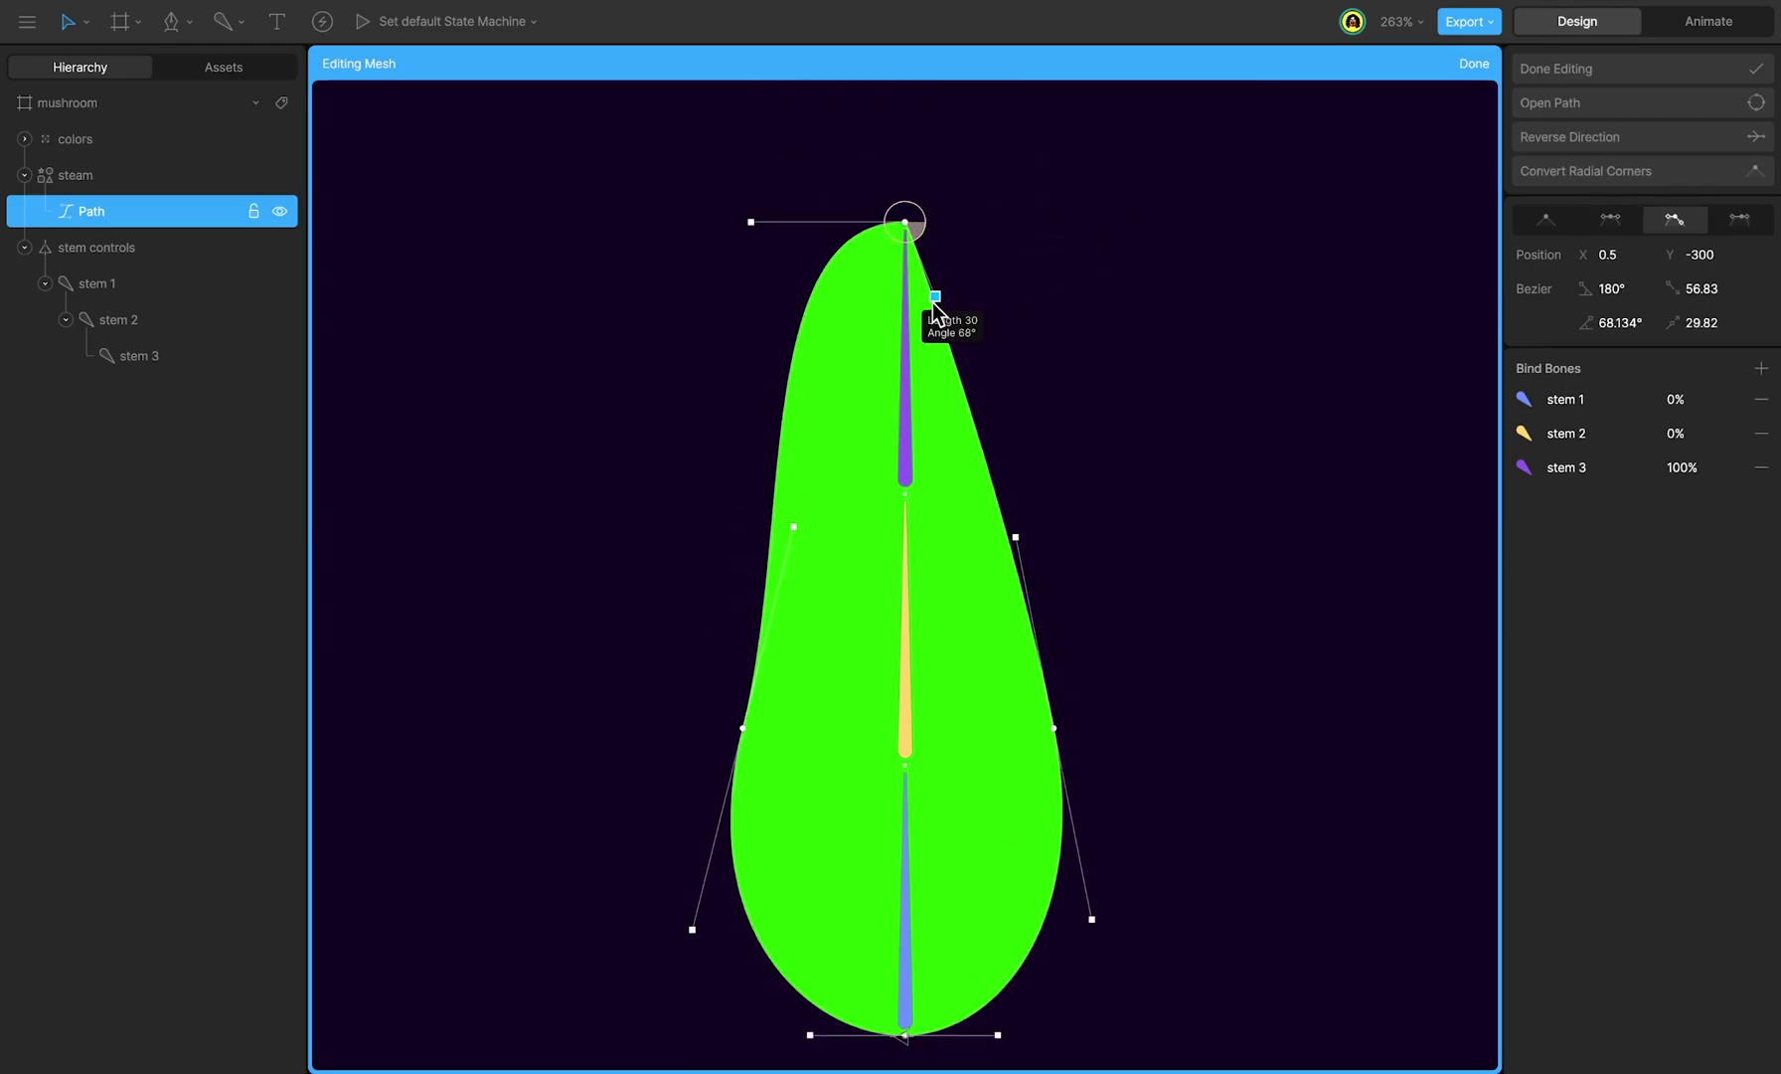
drag(751, 221, 869, 320)
click(1475, 63)
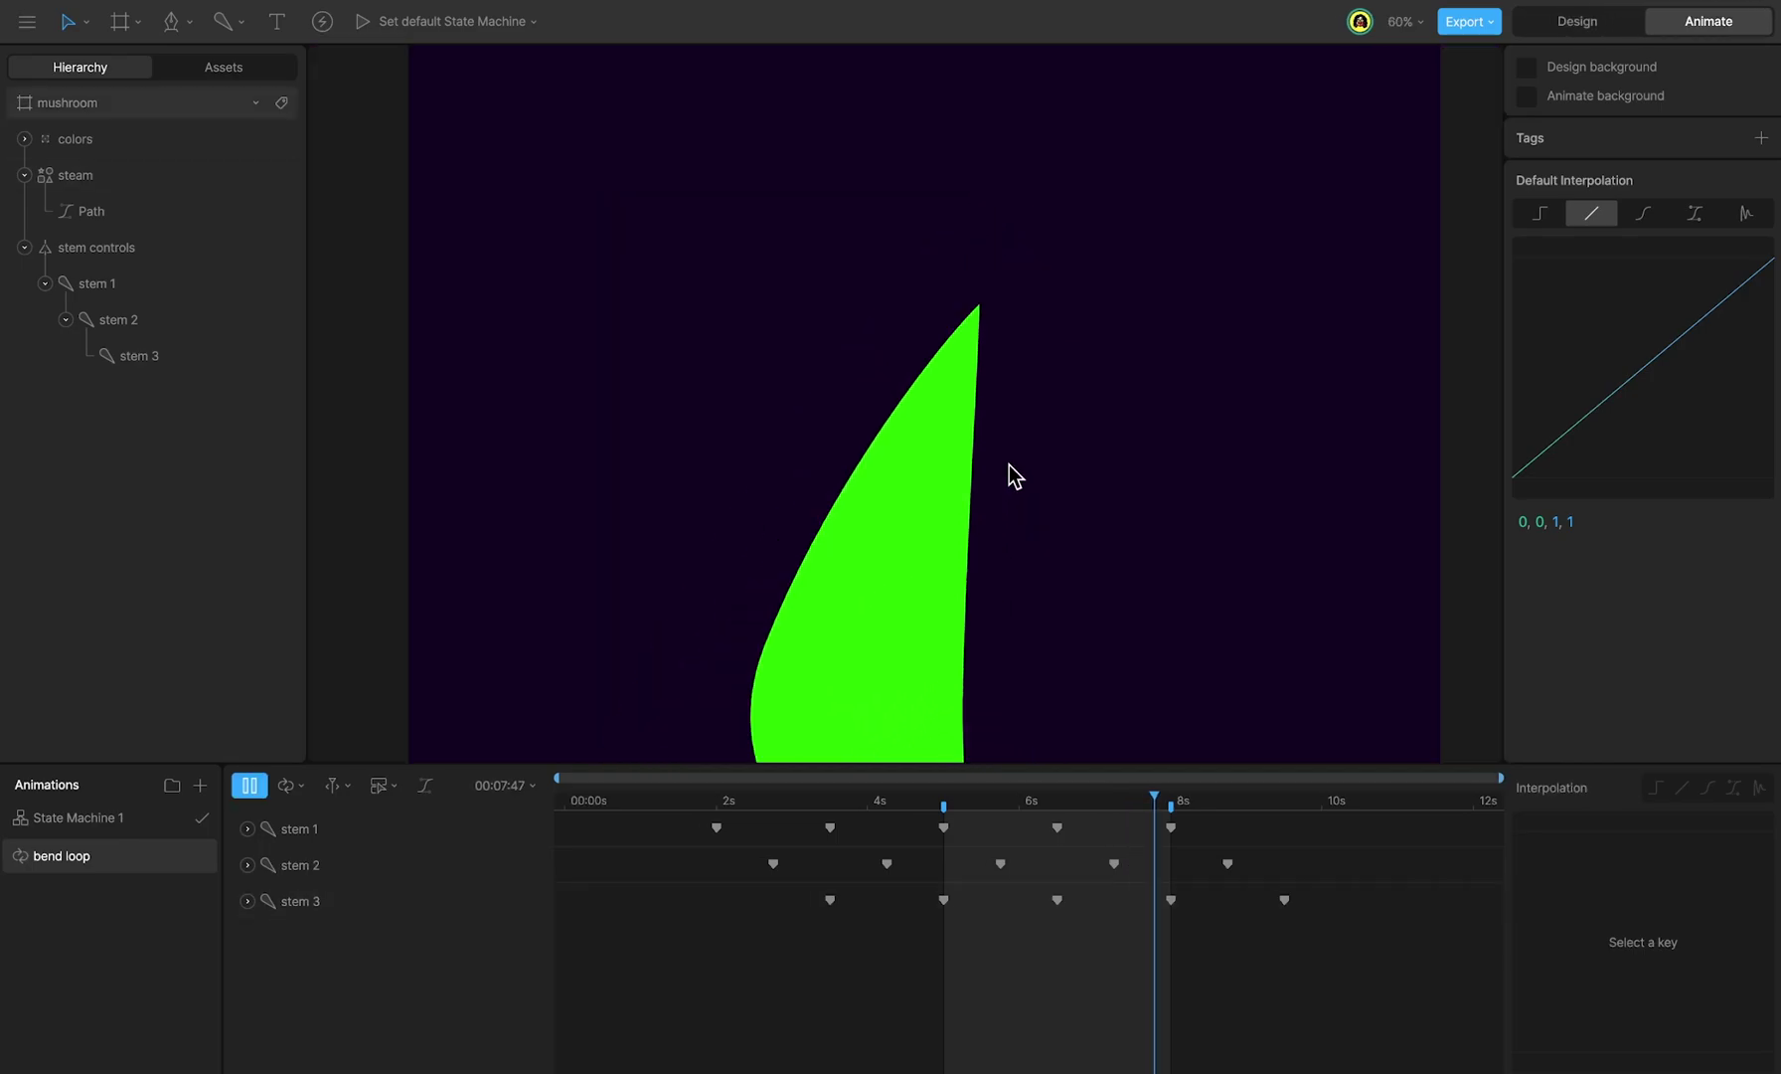
Step: Weight the stem path's two side points 50% to stem 1 and 0% to stem 3
scroll(1026, 509, up, 5)
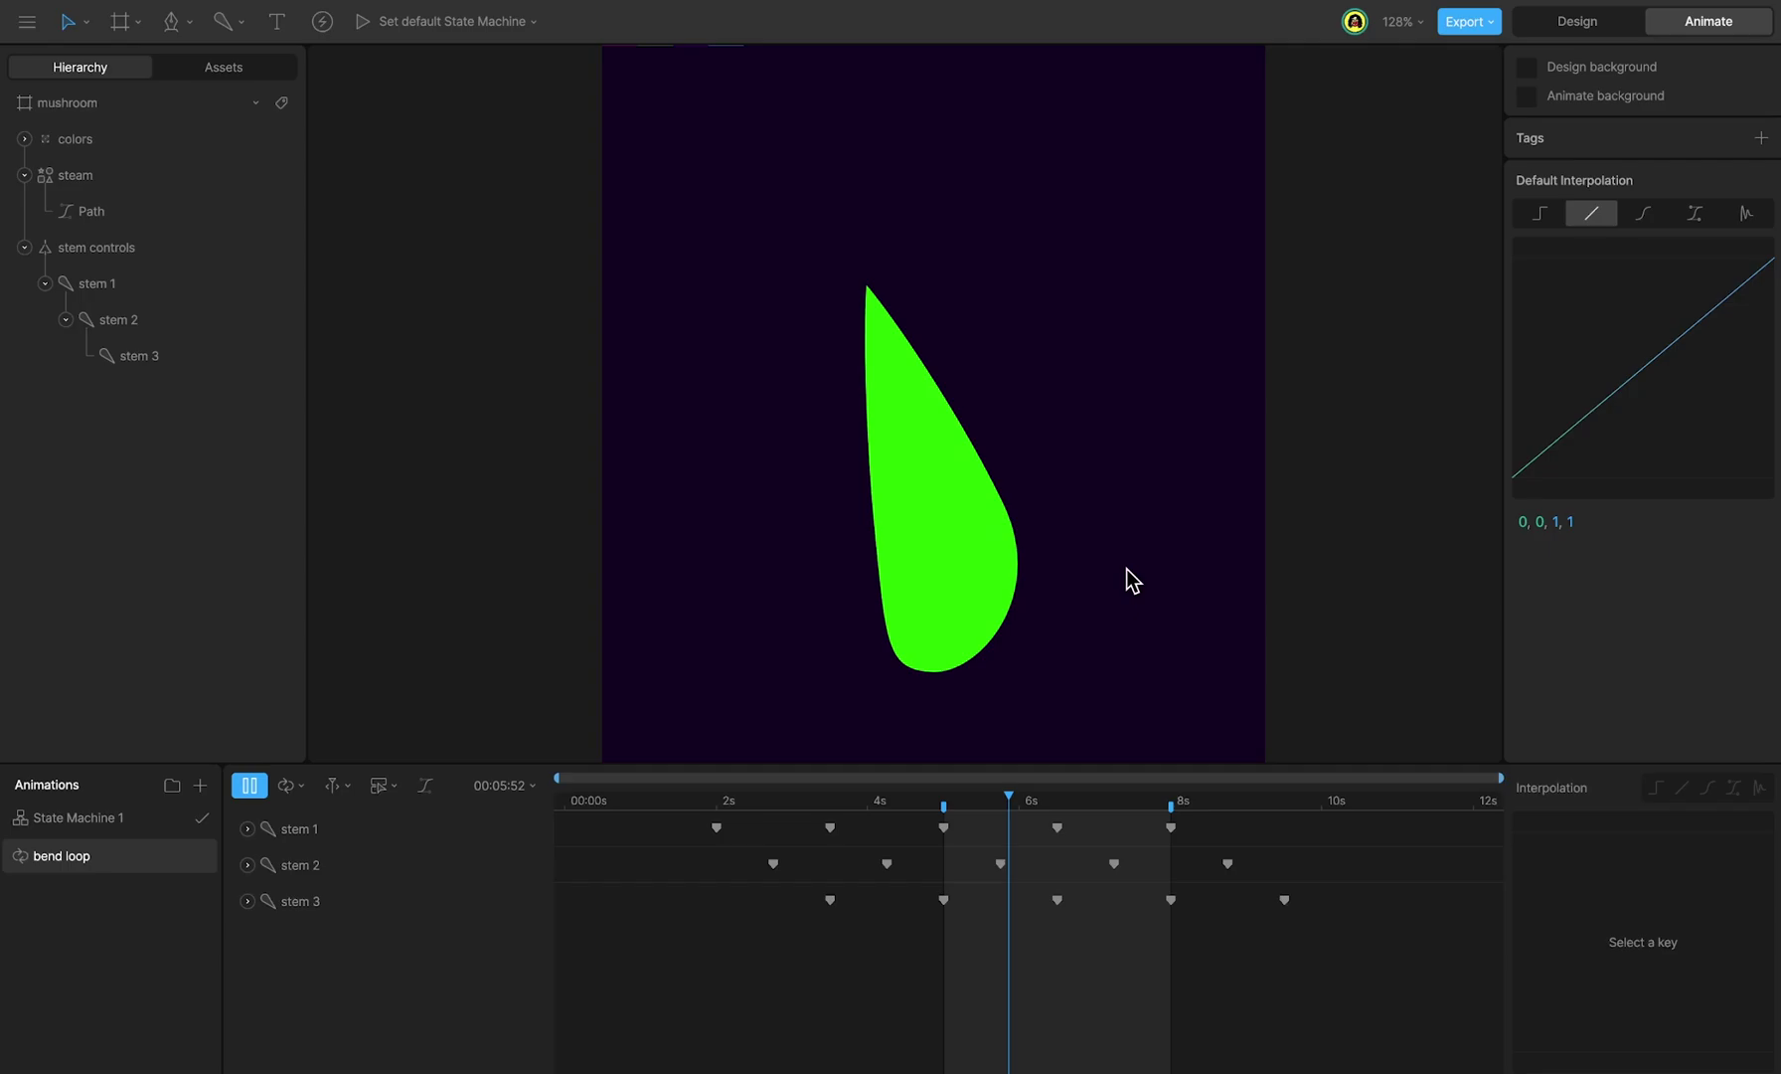
key(Tab)
click(967, 535)
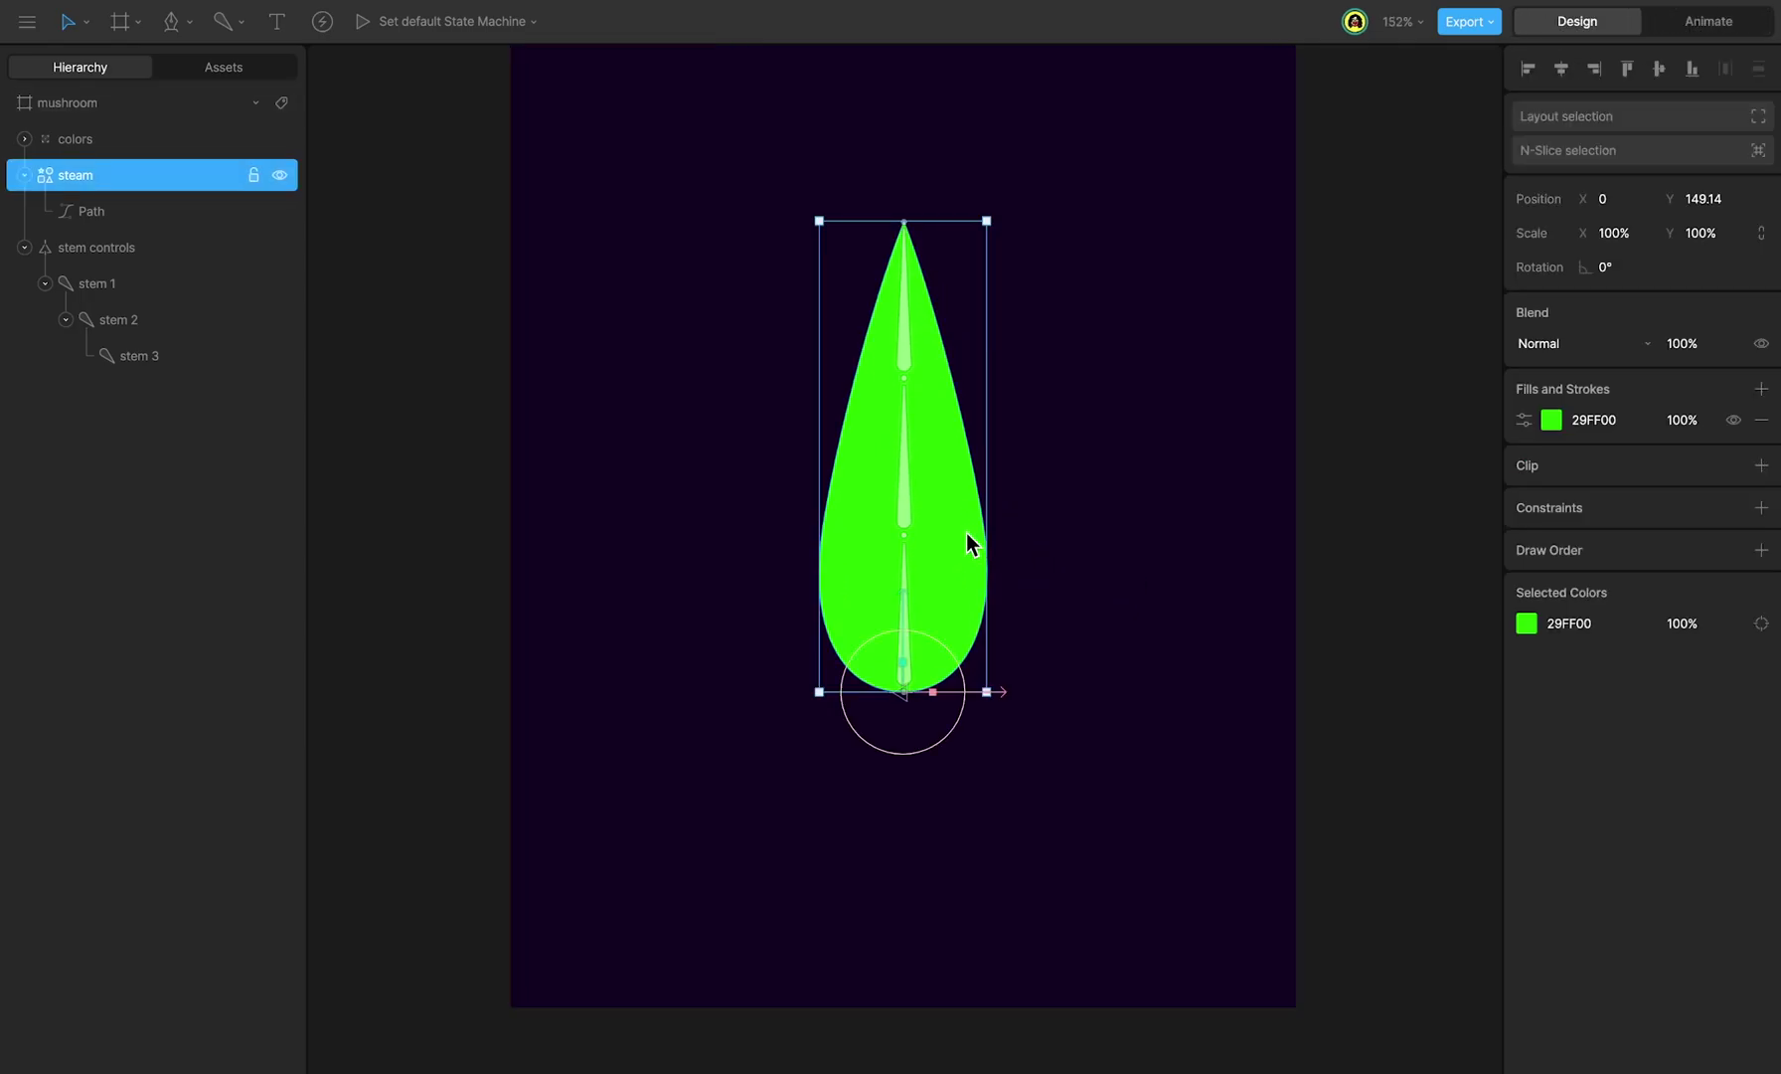
double_click(967, 535)
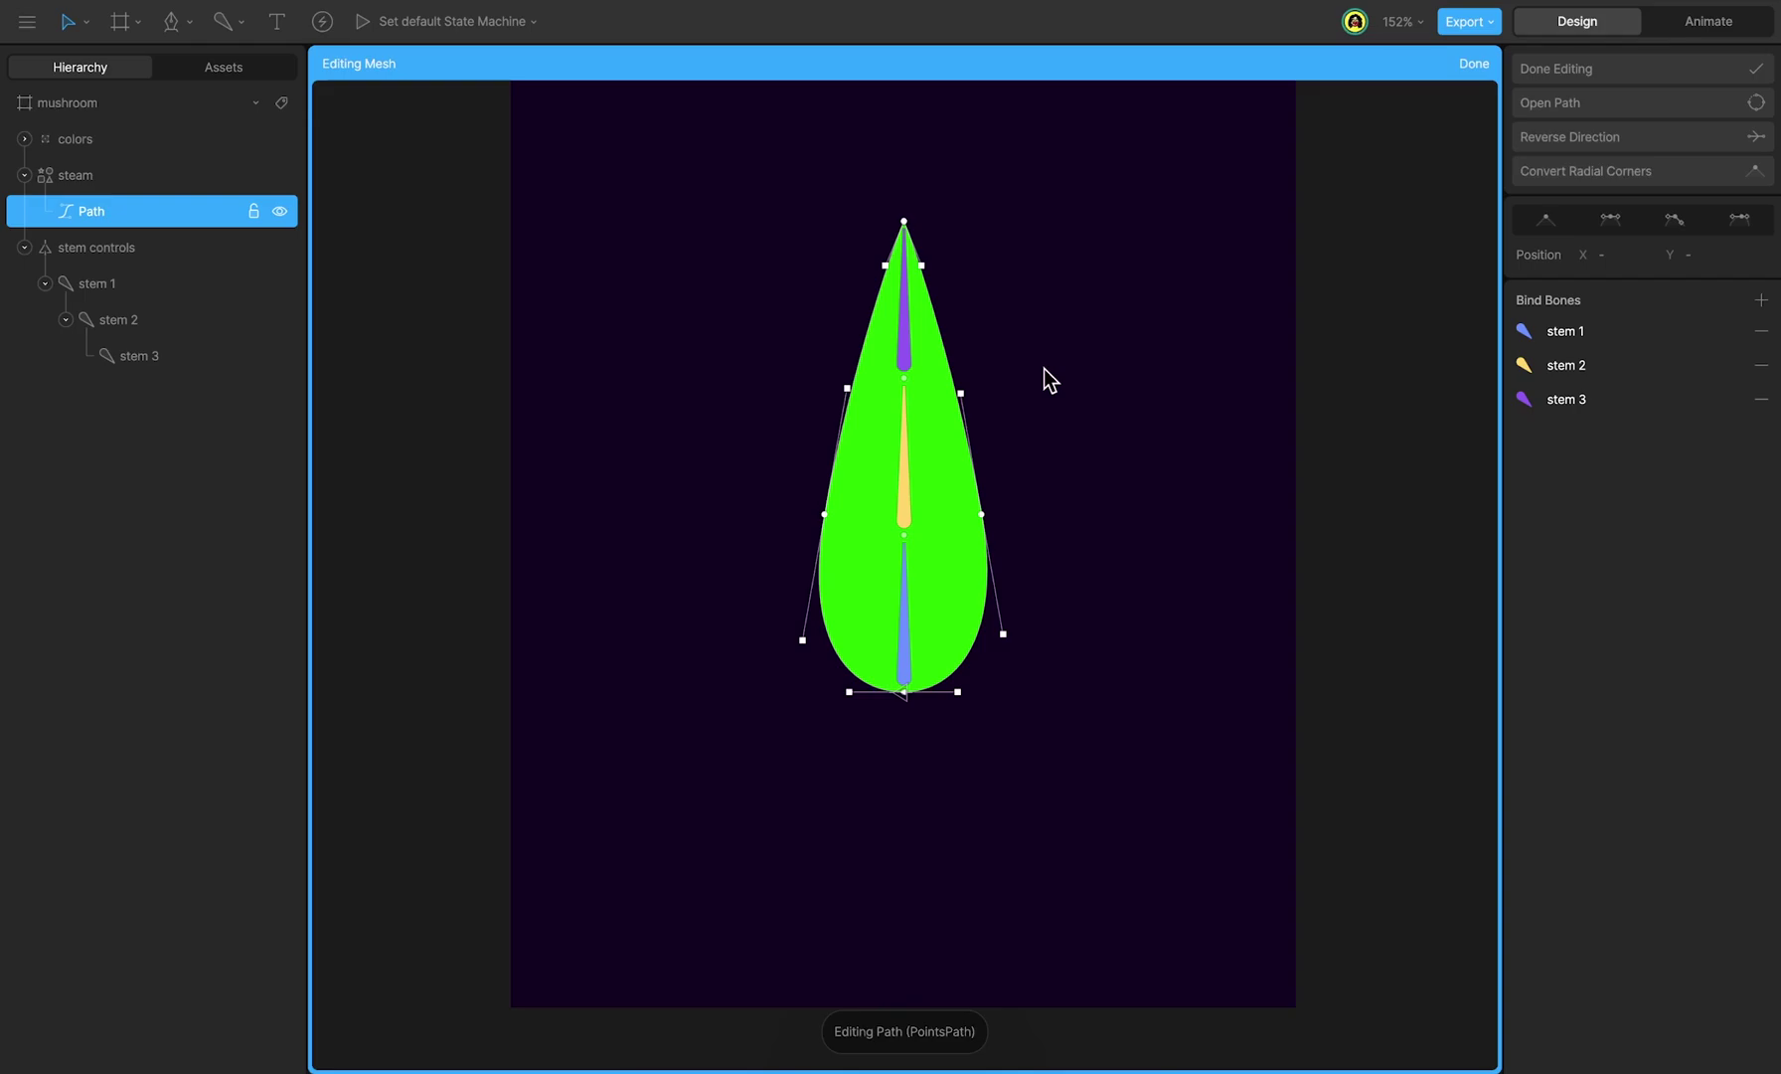
drag(1044, 368, 737, 655)
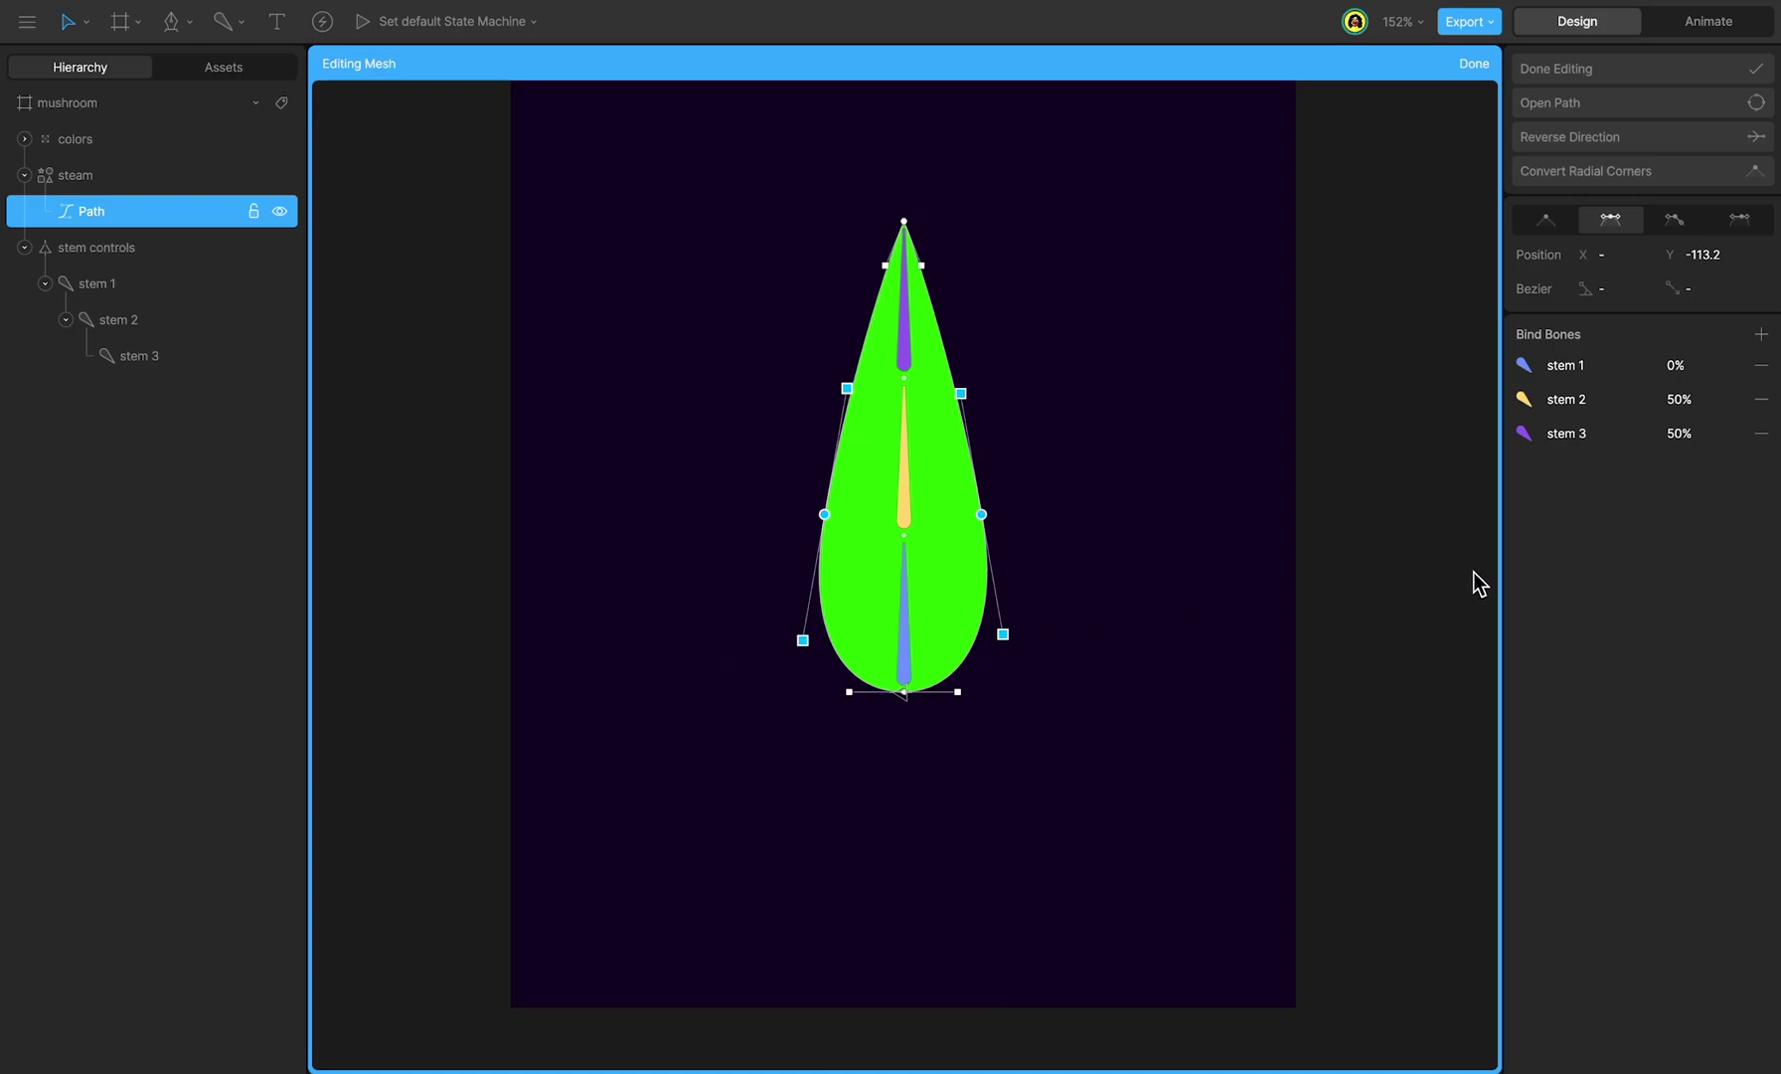
click(1680, 433)
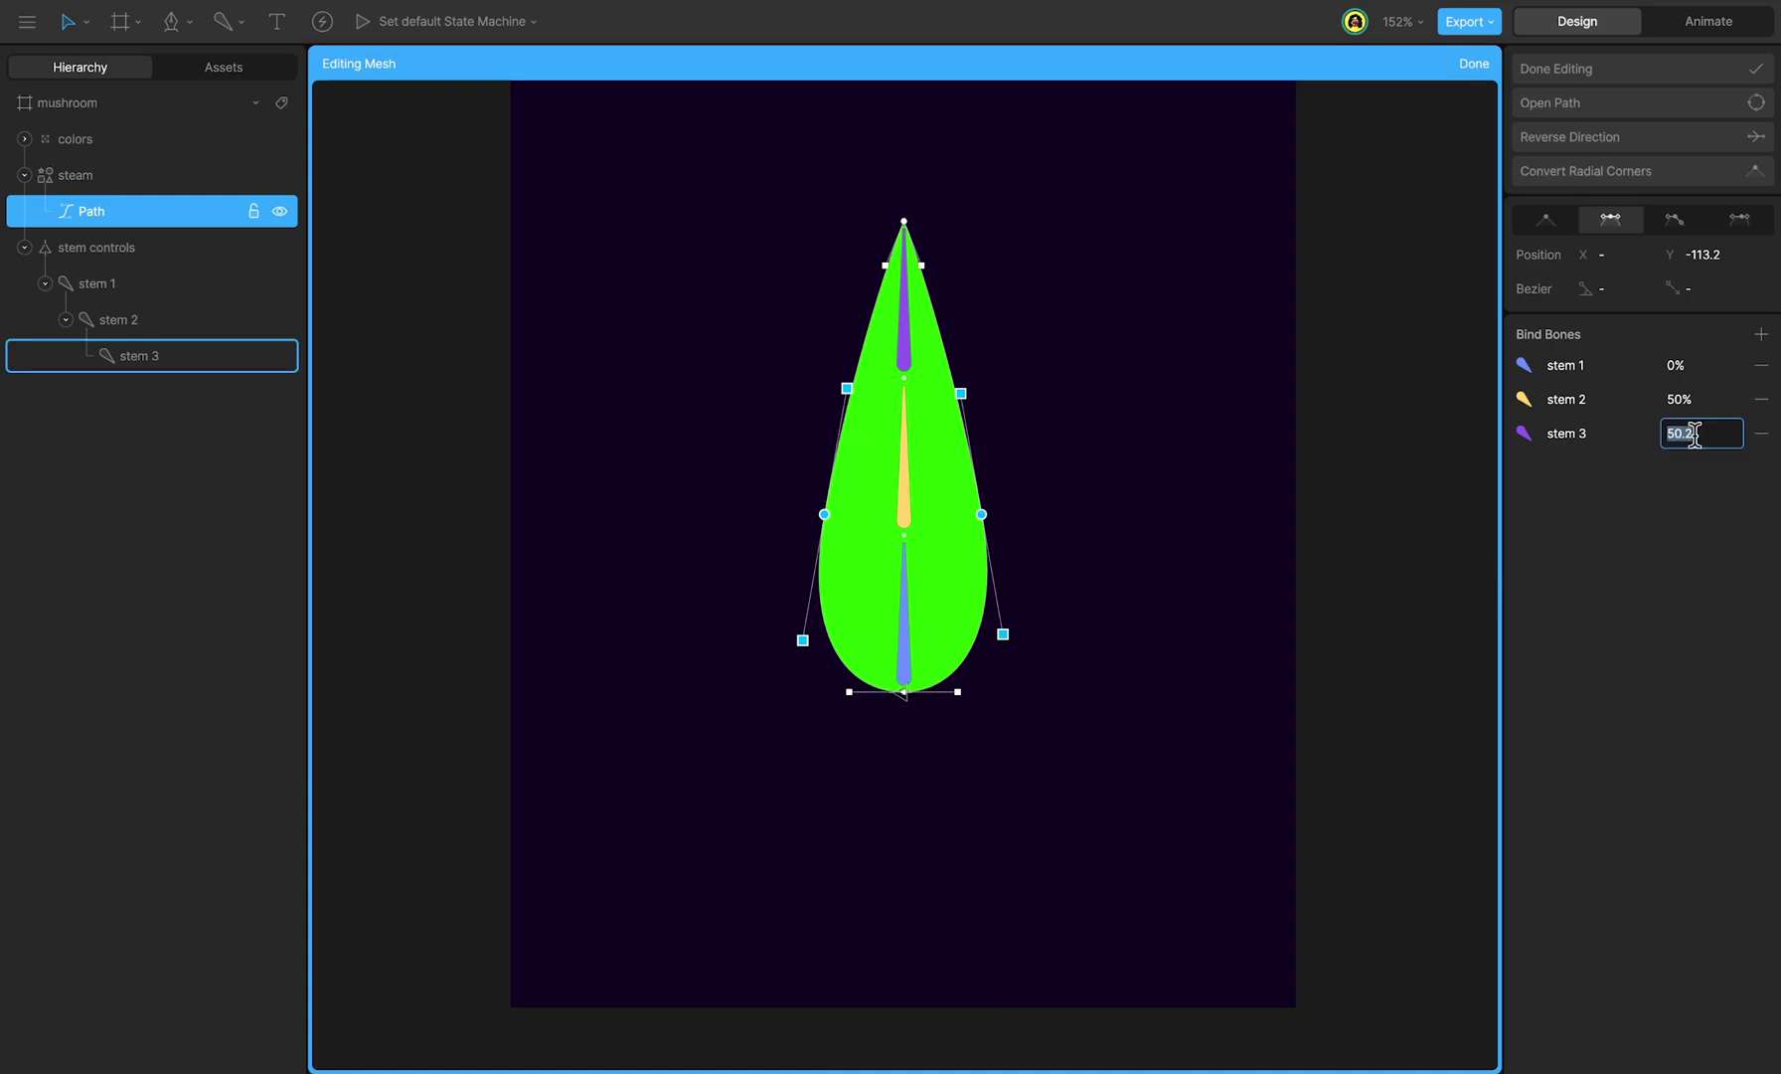
text(0)
click(1680, 365)
text(50)
key(Return)
Step: Weight the bezier handles of the stem's top point 50% to stem 2 and finish editing the mesh
click(983, 246)
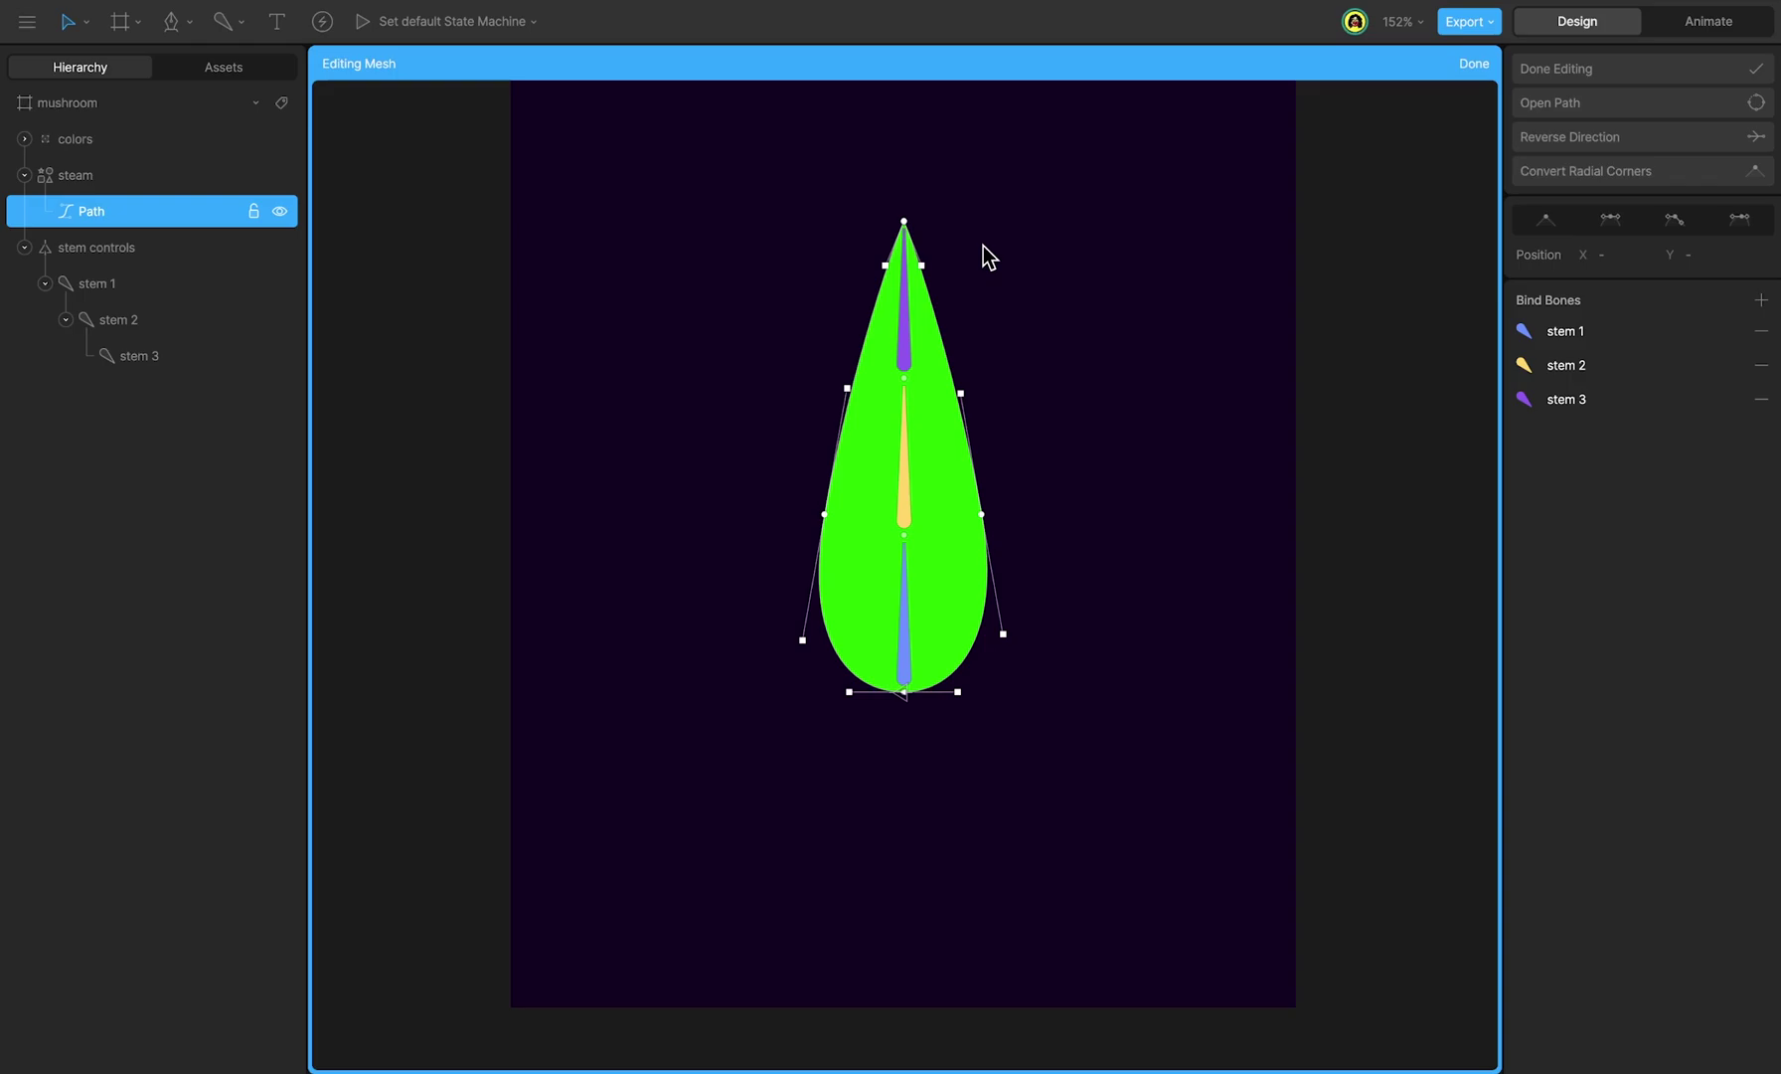
drag(982, 244, 821, 280)
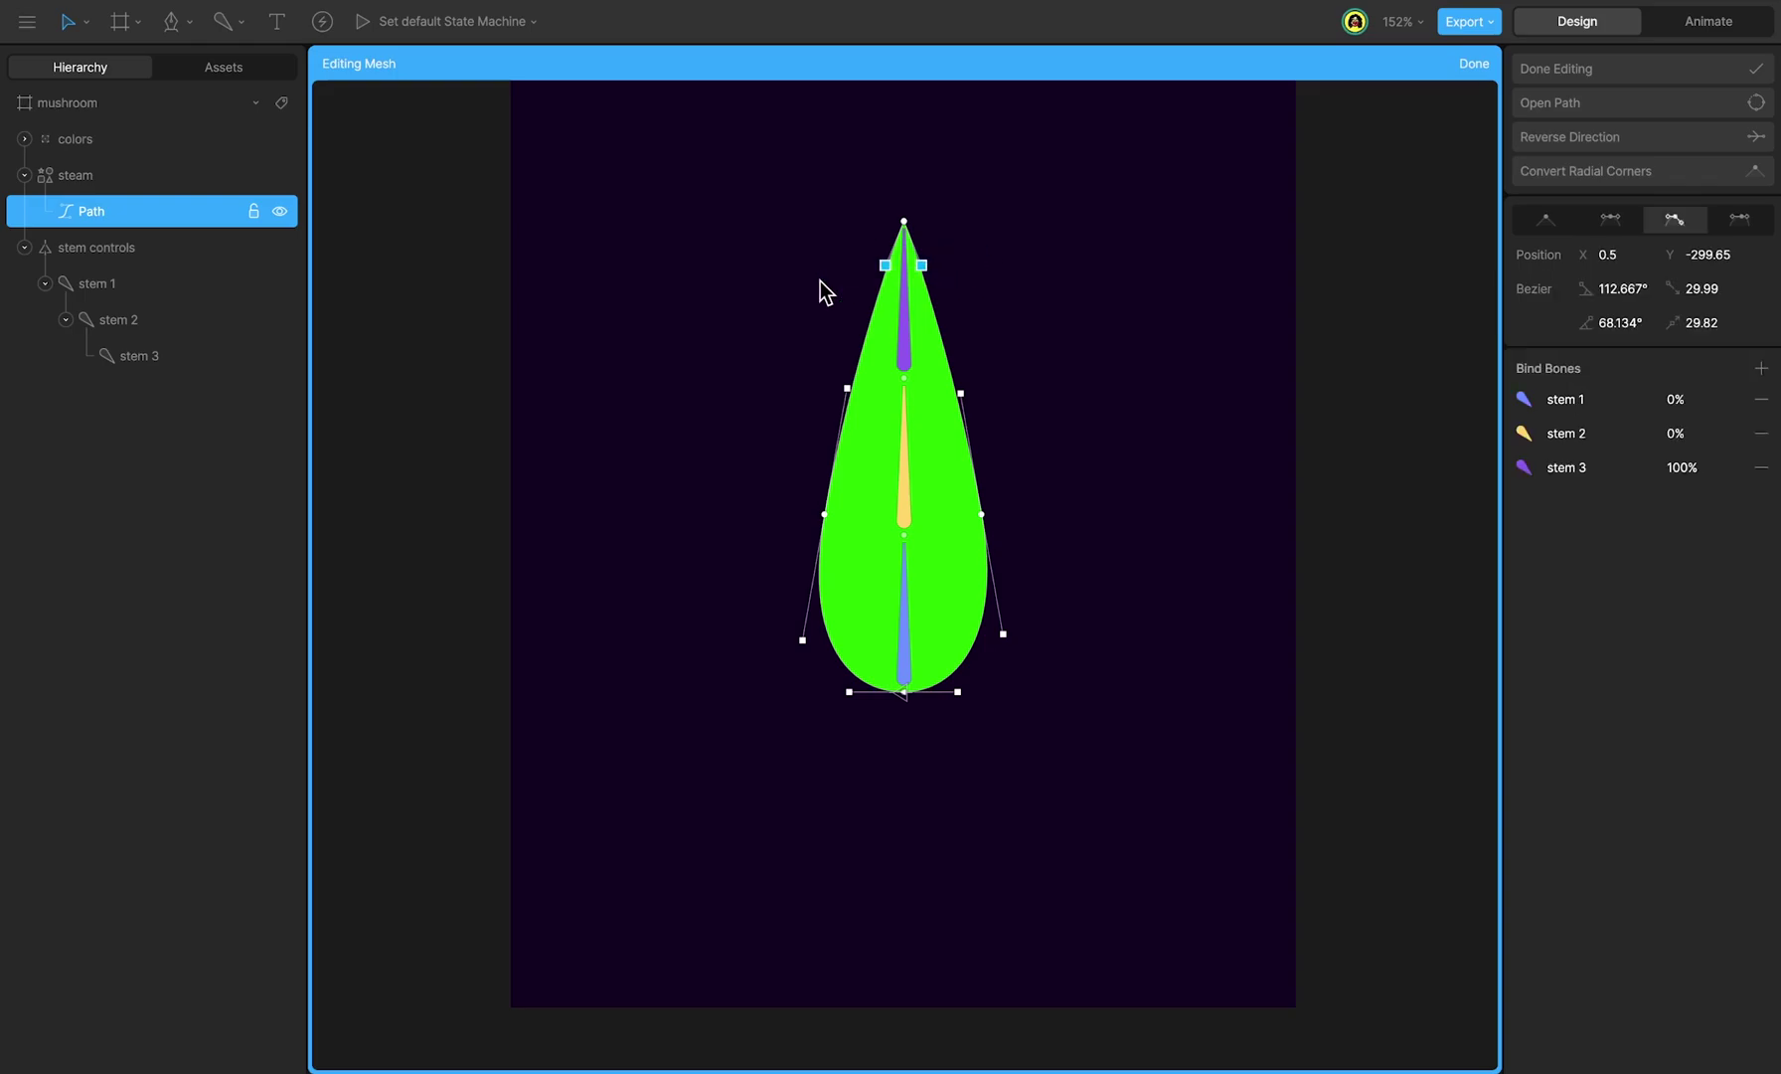
click(1697, 435)
text(5)
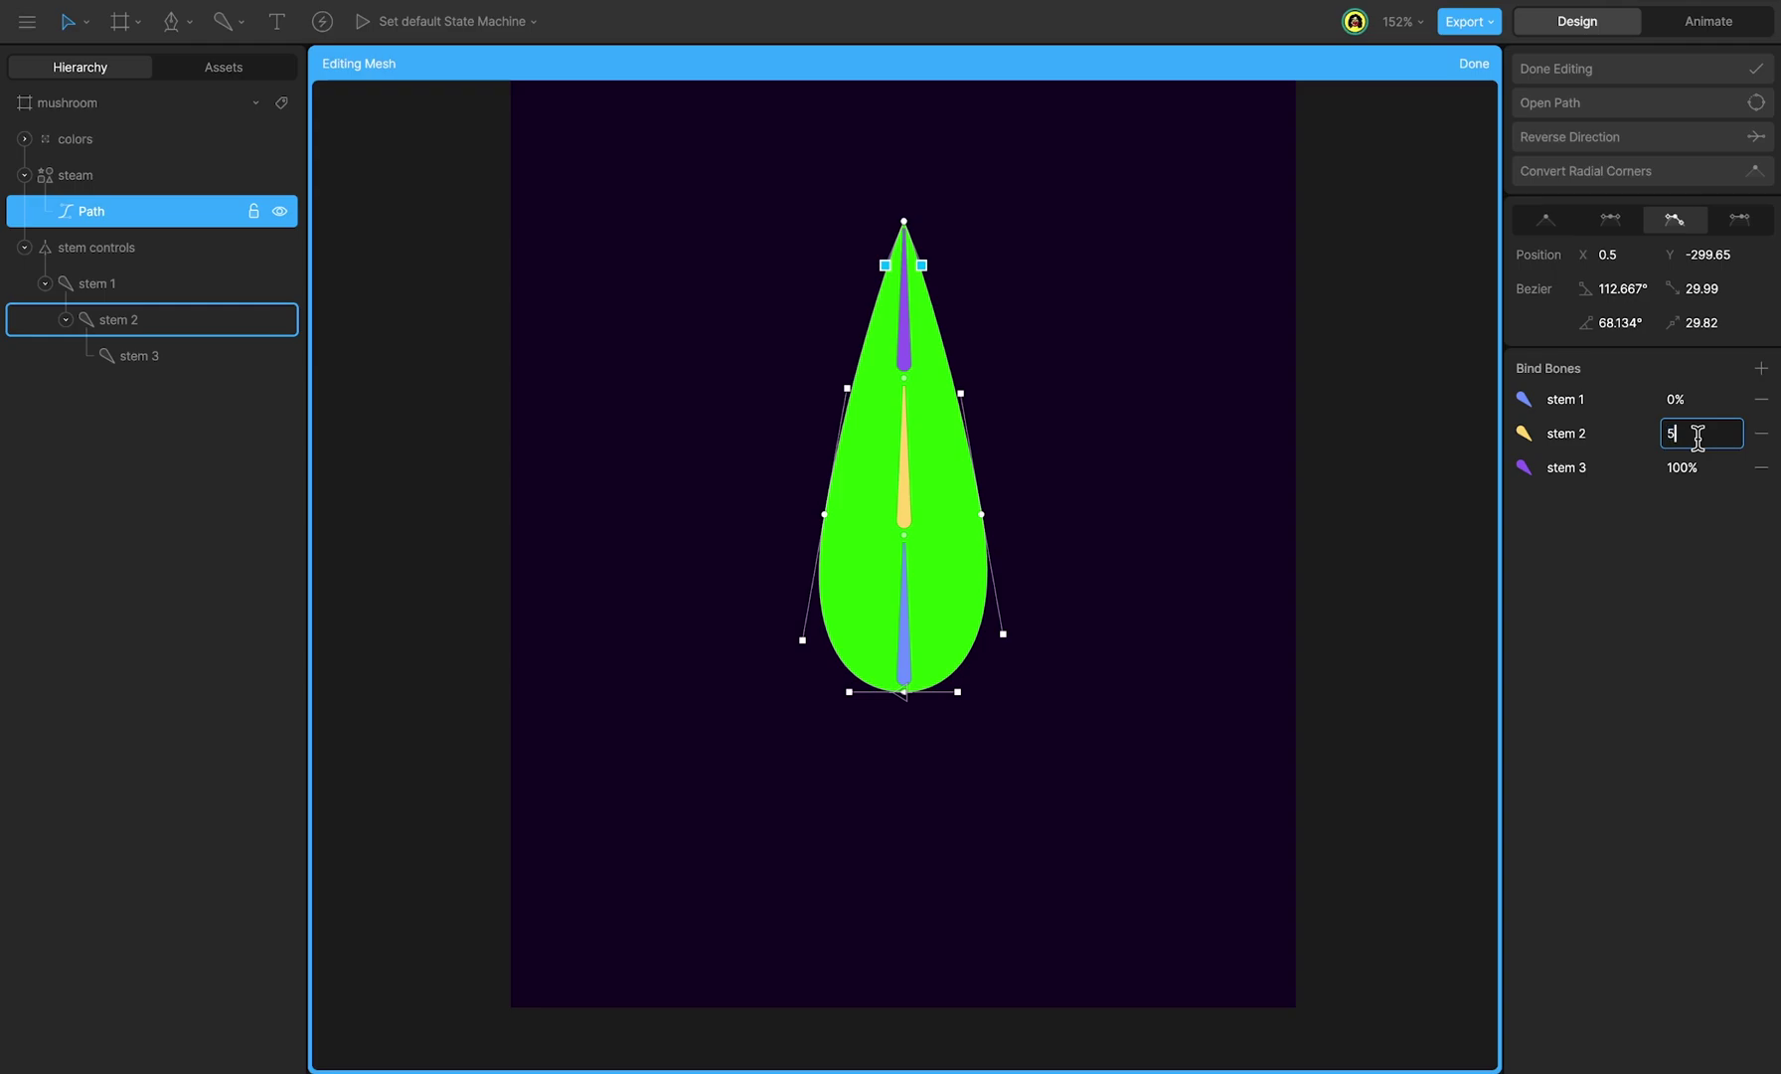
text(0)
key(Return)
click(1524, 64)
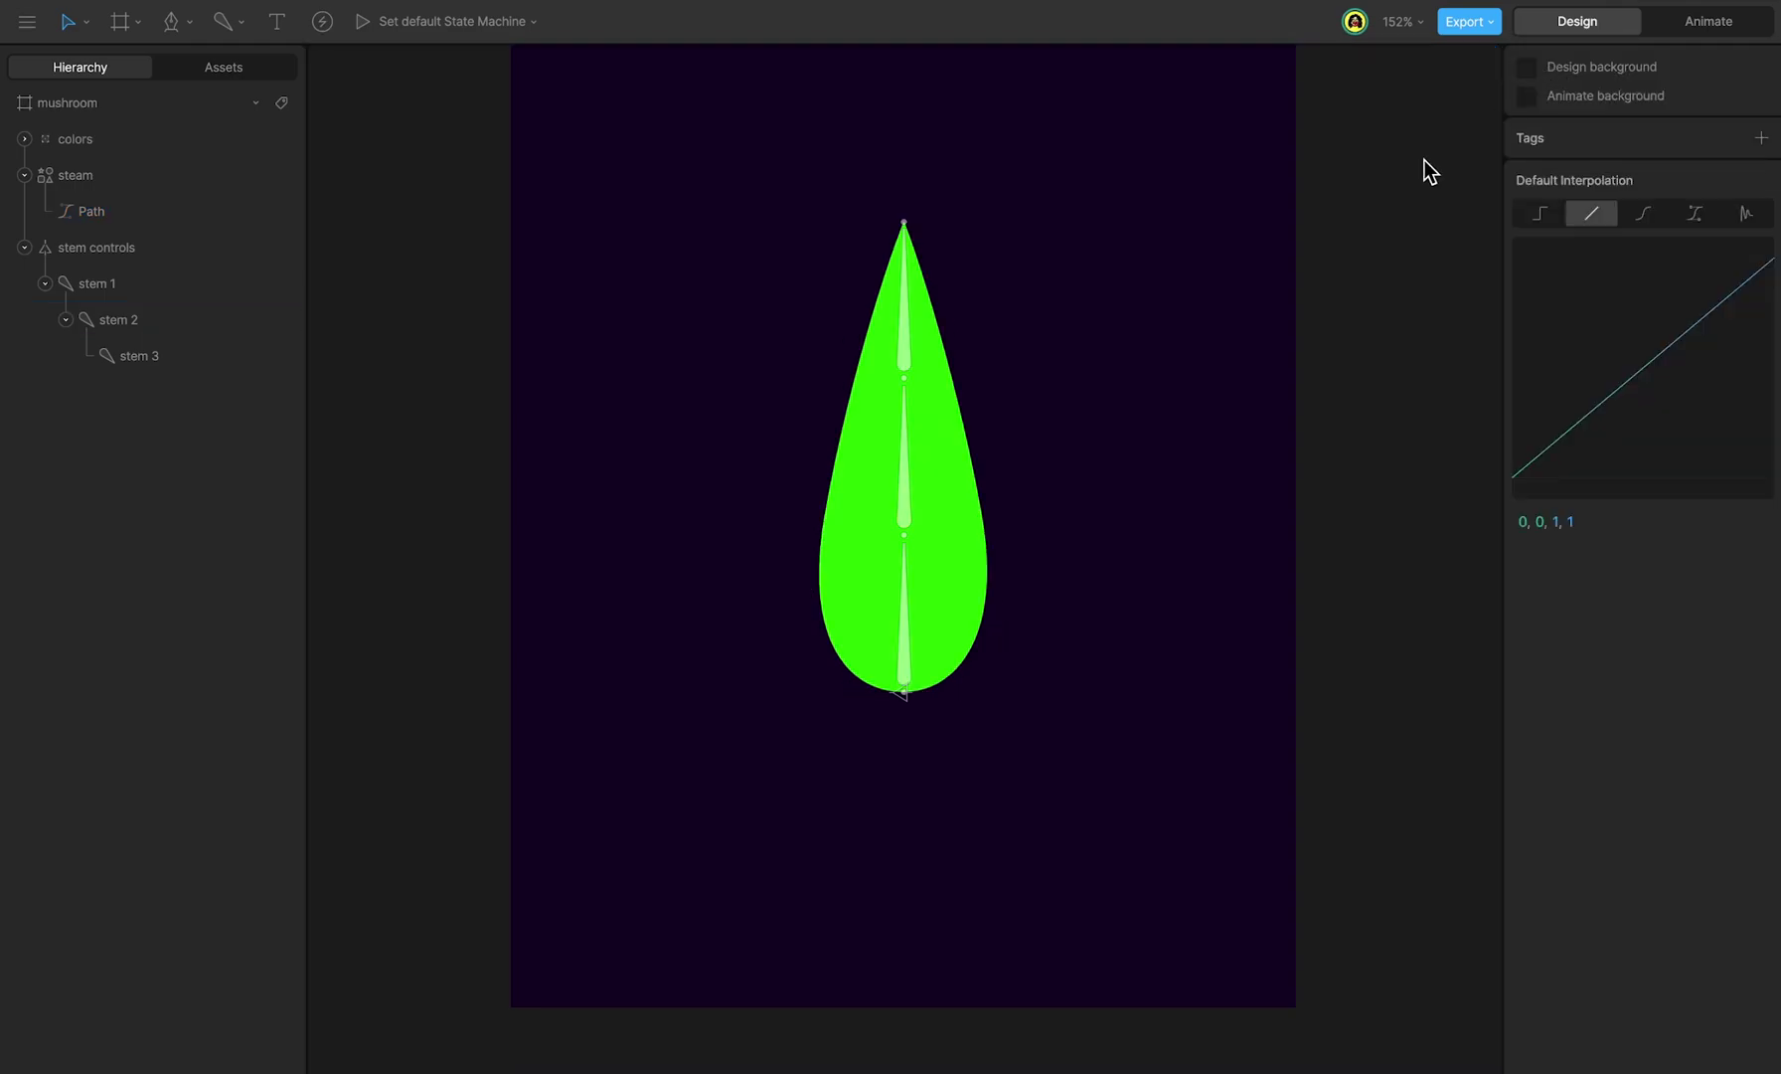
Step: In the bend loop animation, set stem 3's rotation key at 00:03:30 to -15°
key(Tab)
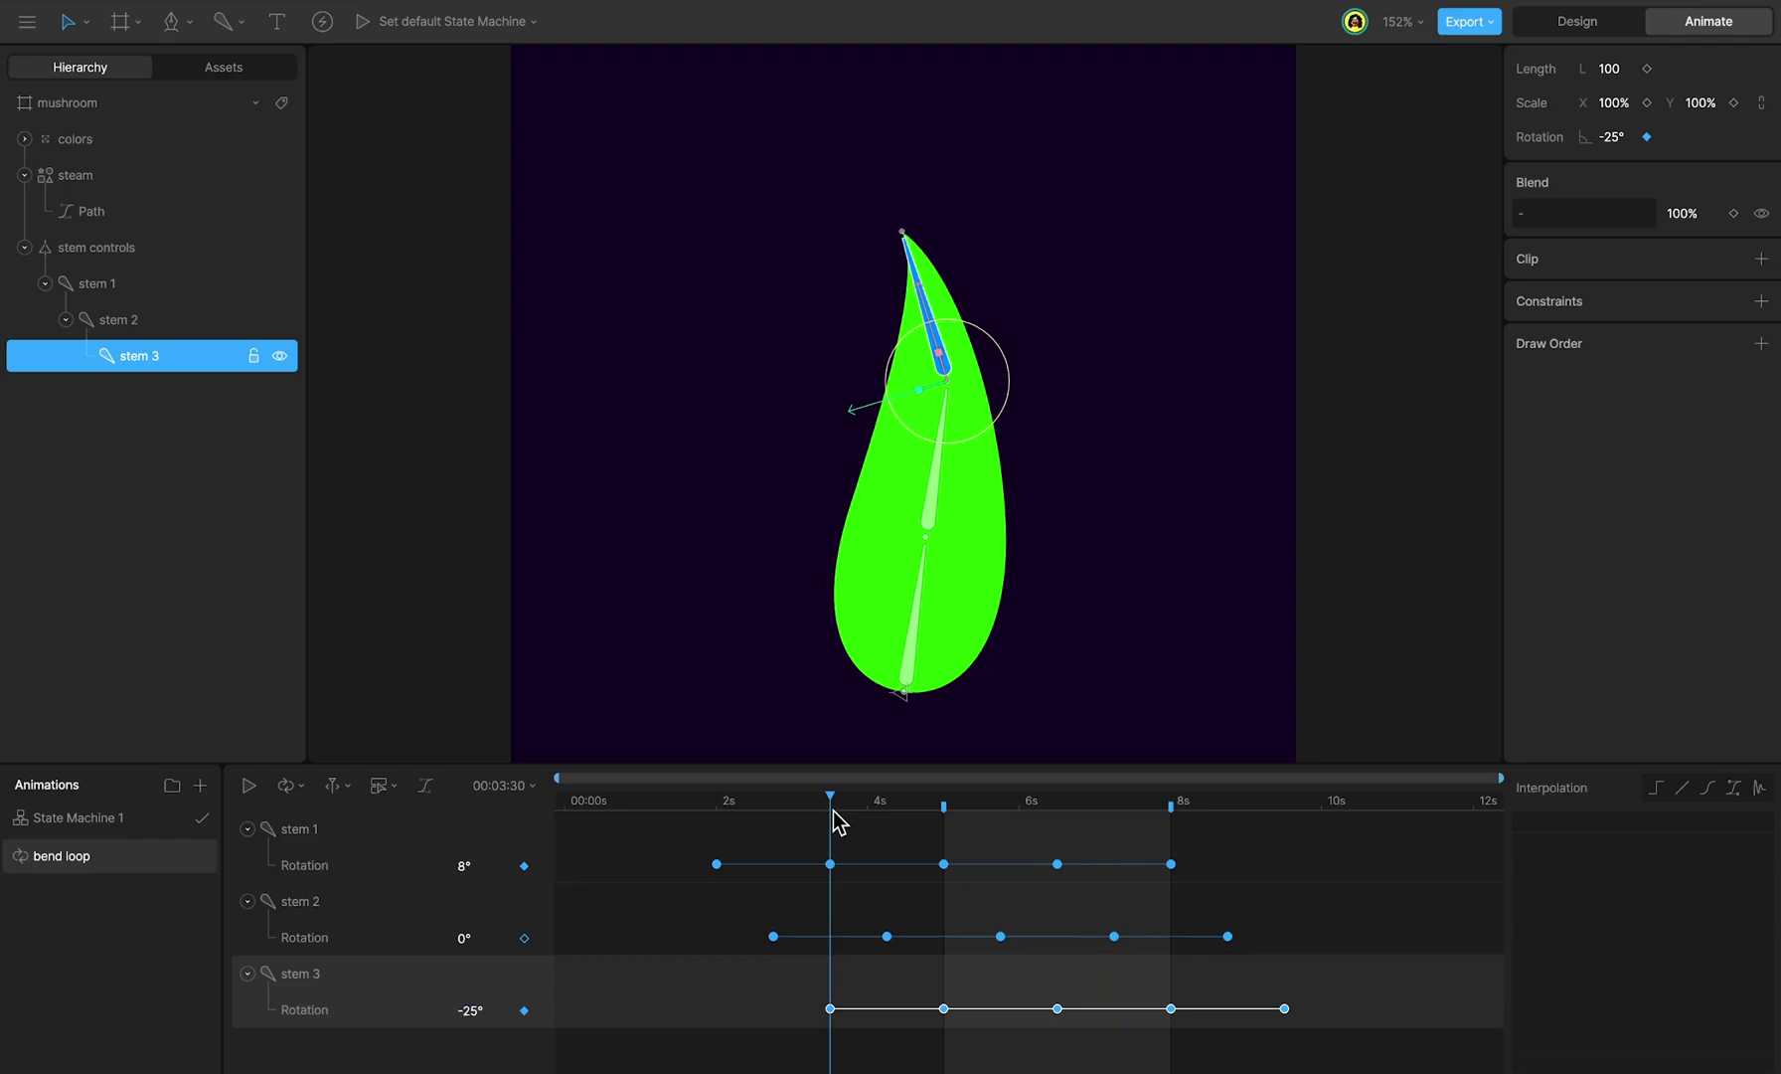
click(569, 1050)
click(471, 1010)
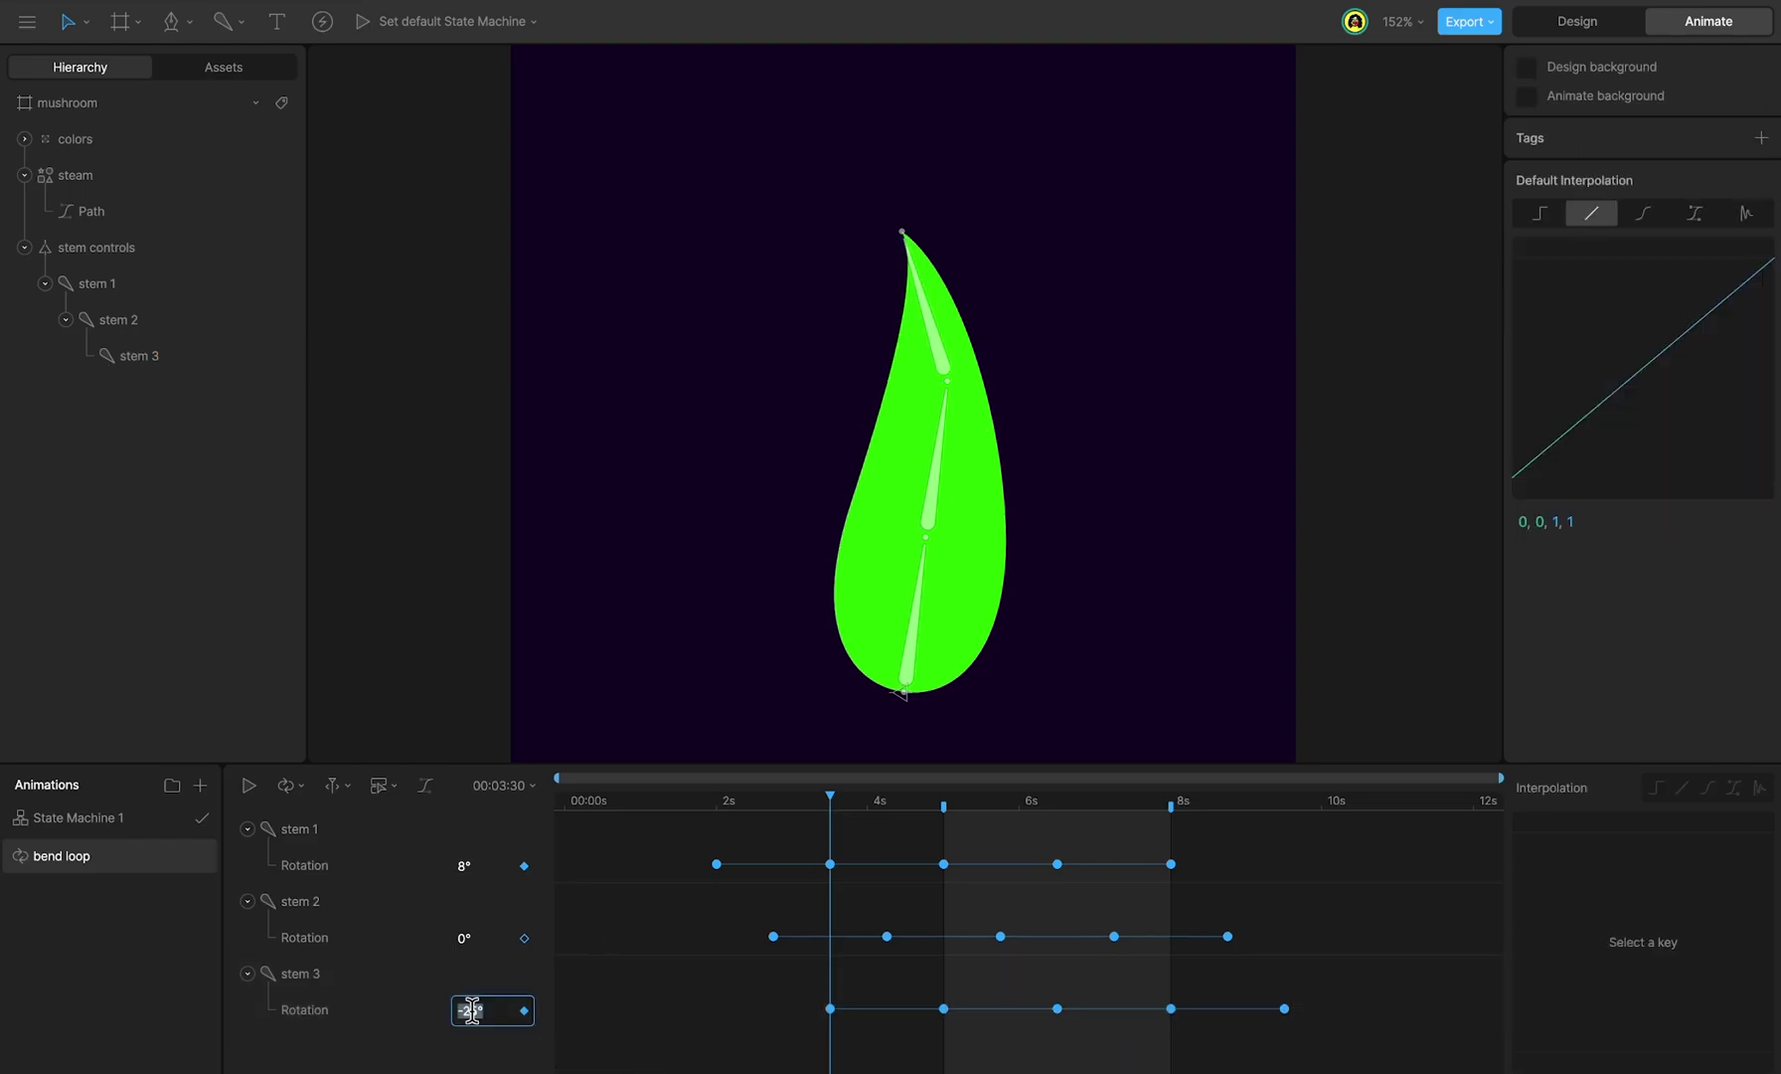
text(-5)
key(Return)
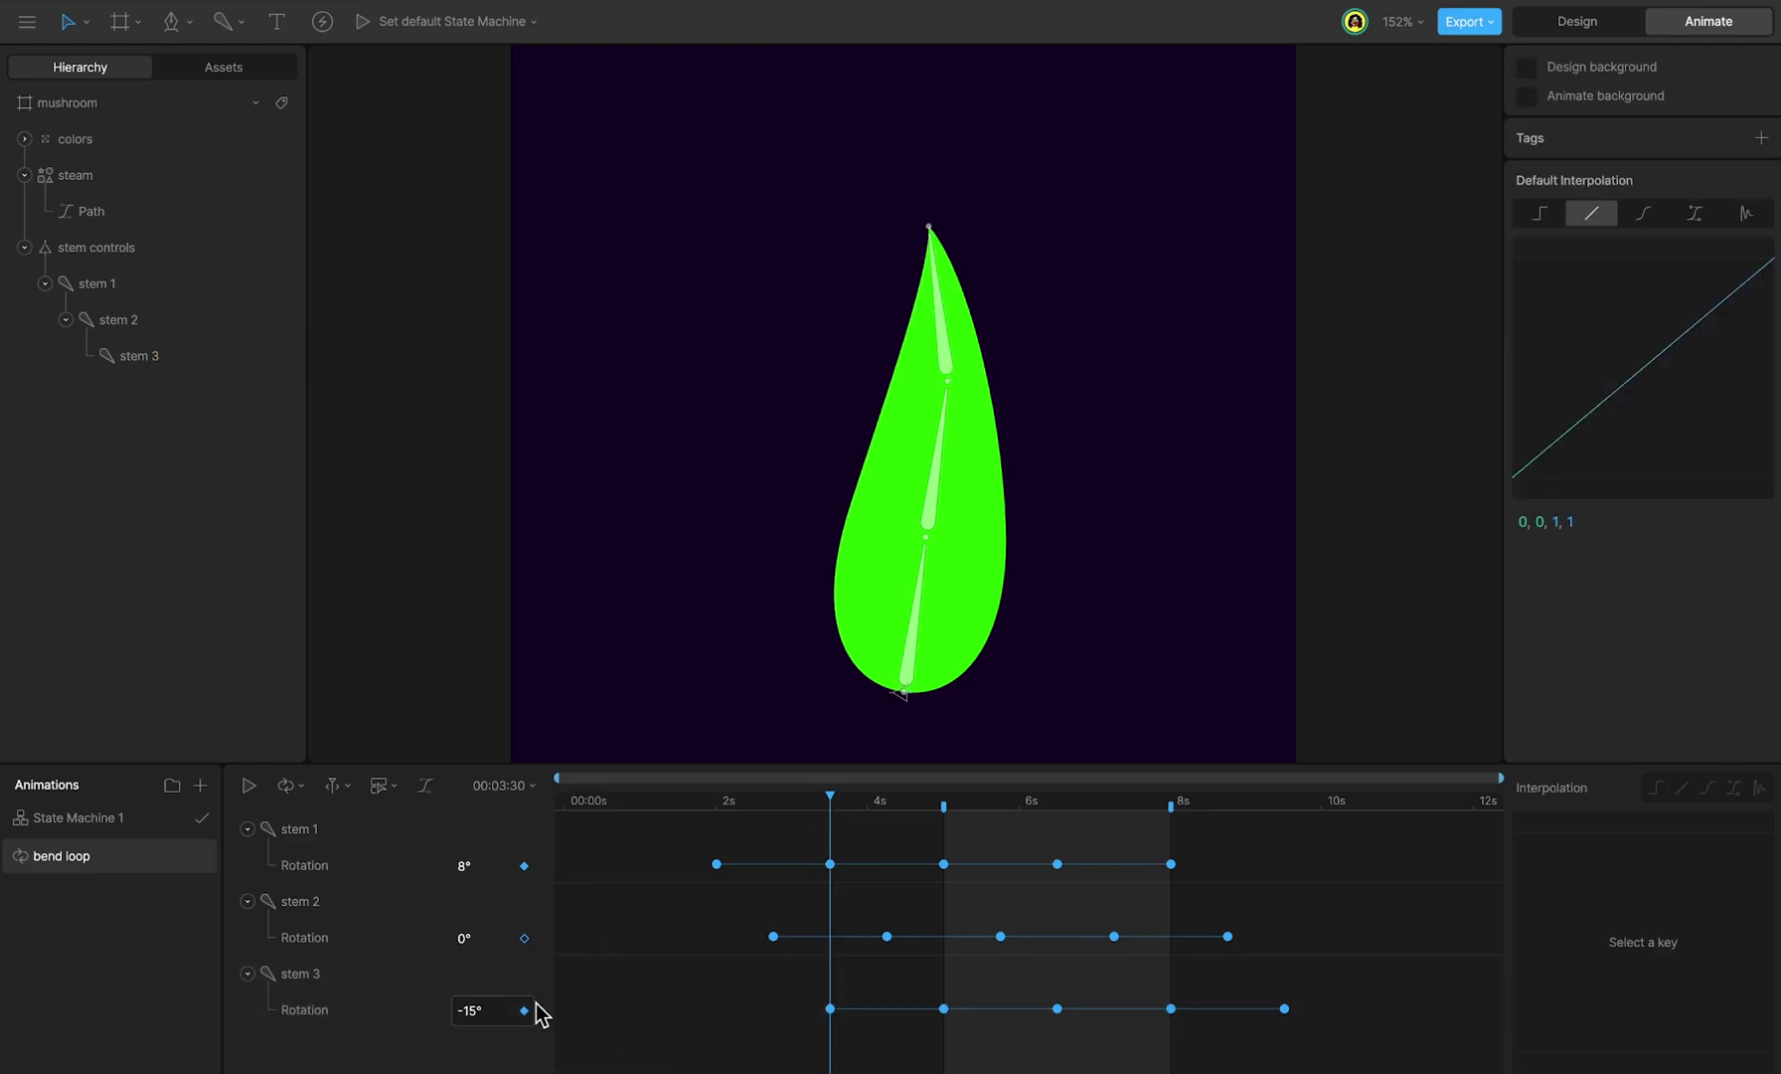
Step: Set stem 3's rotation key at 00:05:00 to 15°
click(942, 801)
click(481, 1010)
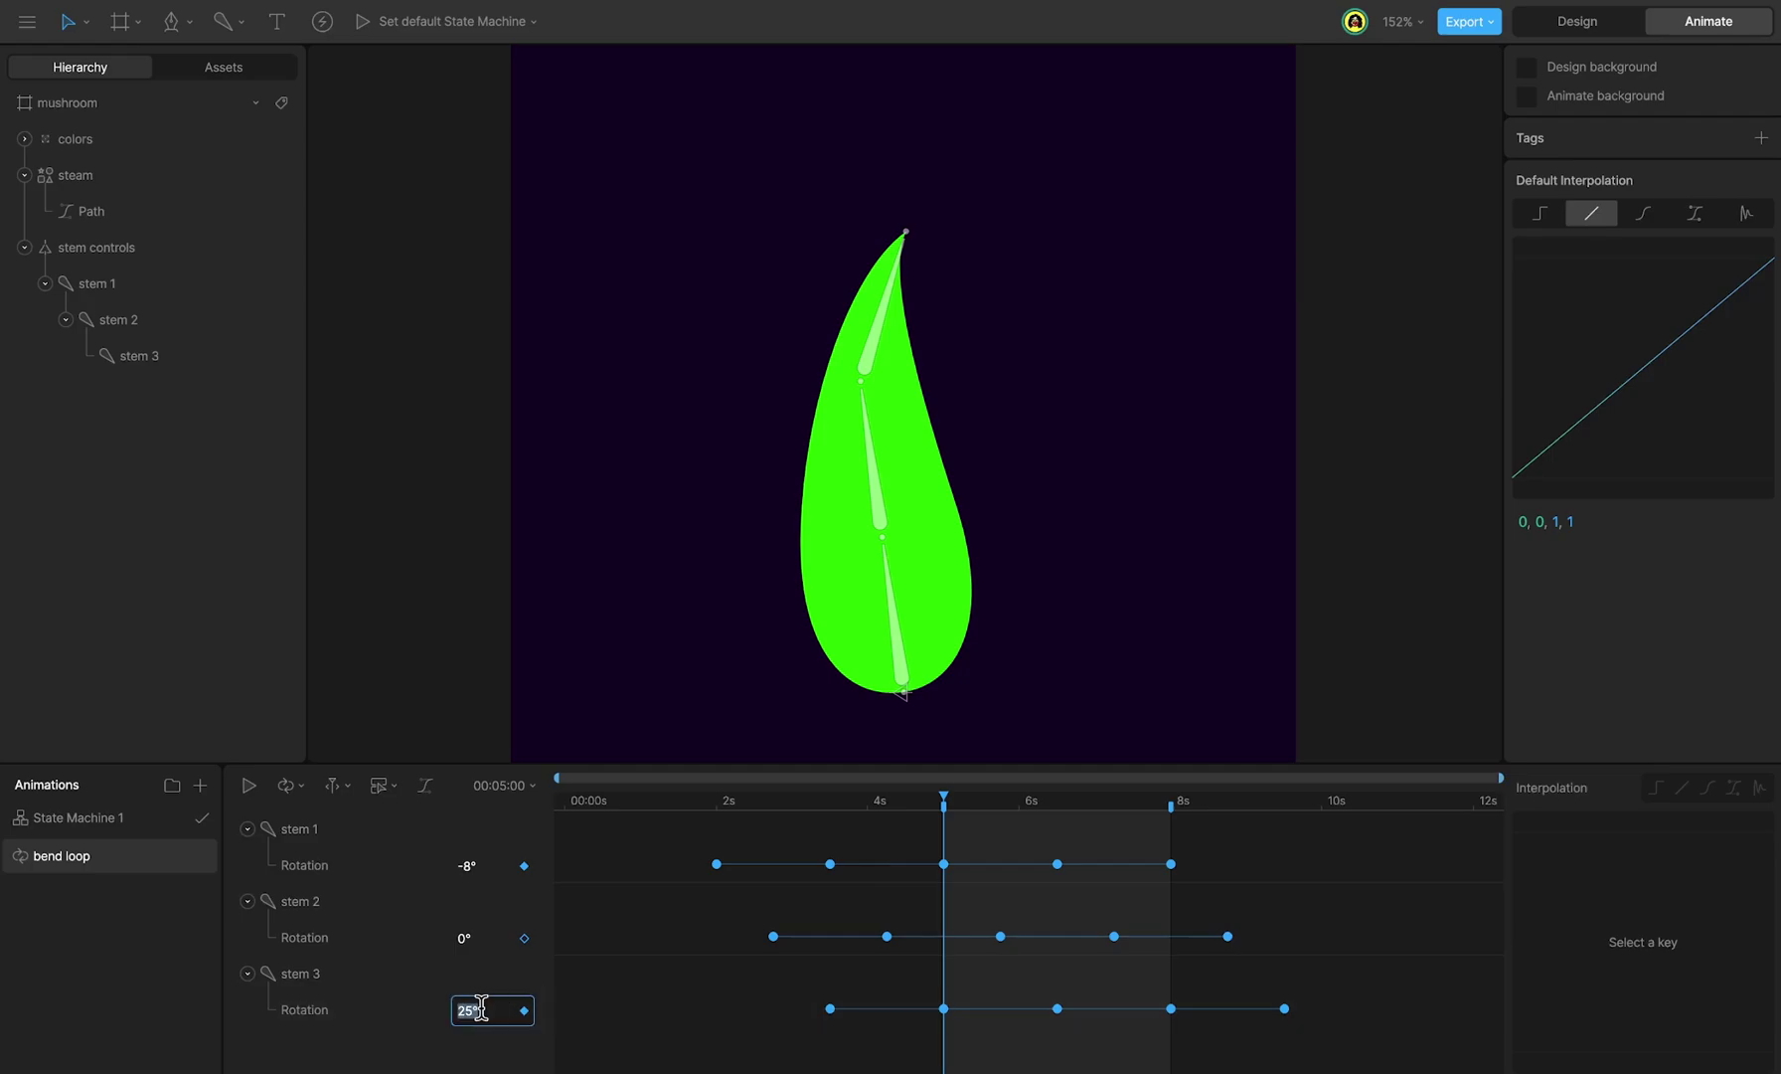
text(15)
key(Return)
Step: Copy stem 3's rotation key from 00:03:30 to 00:06:30 and play the bend loop to check the motion
click(831, 1000)
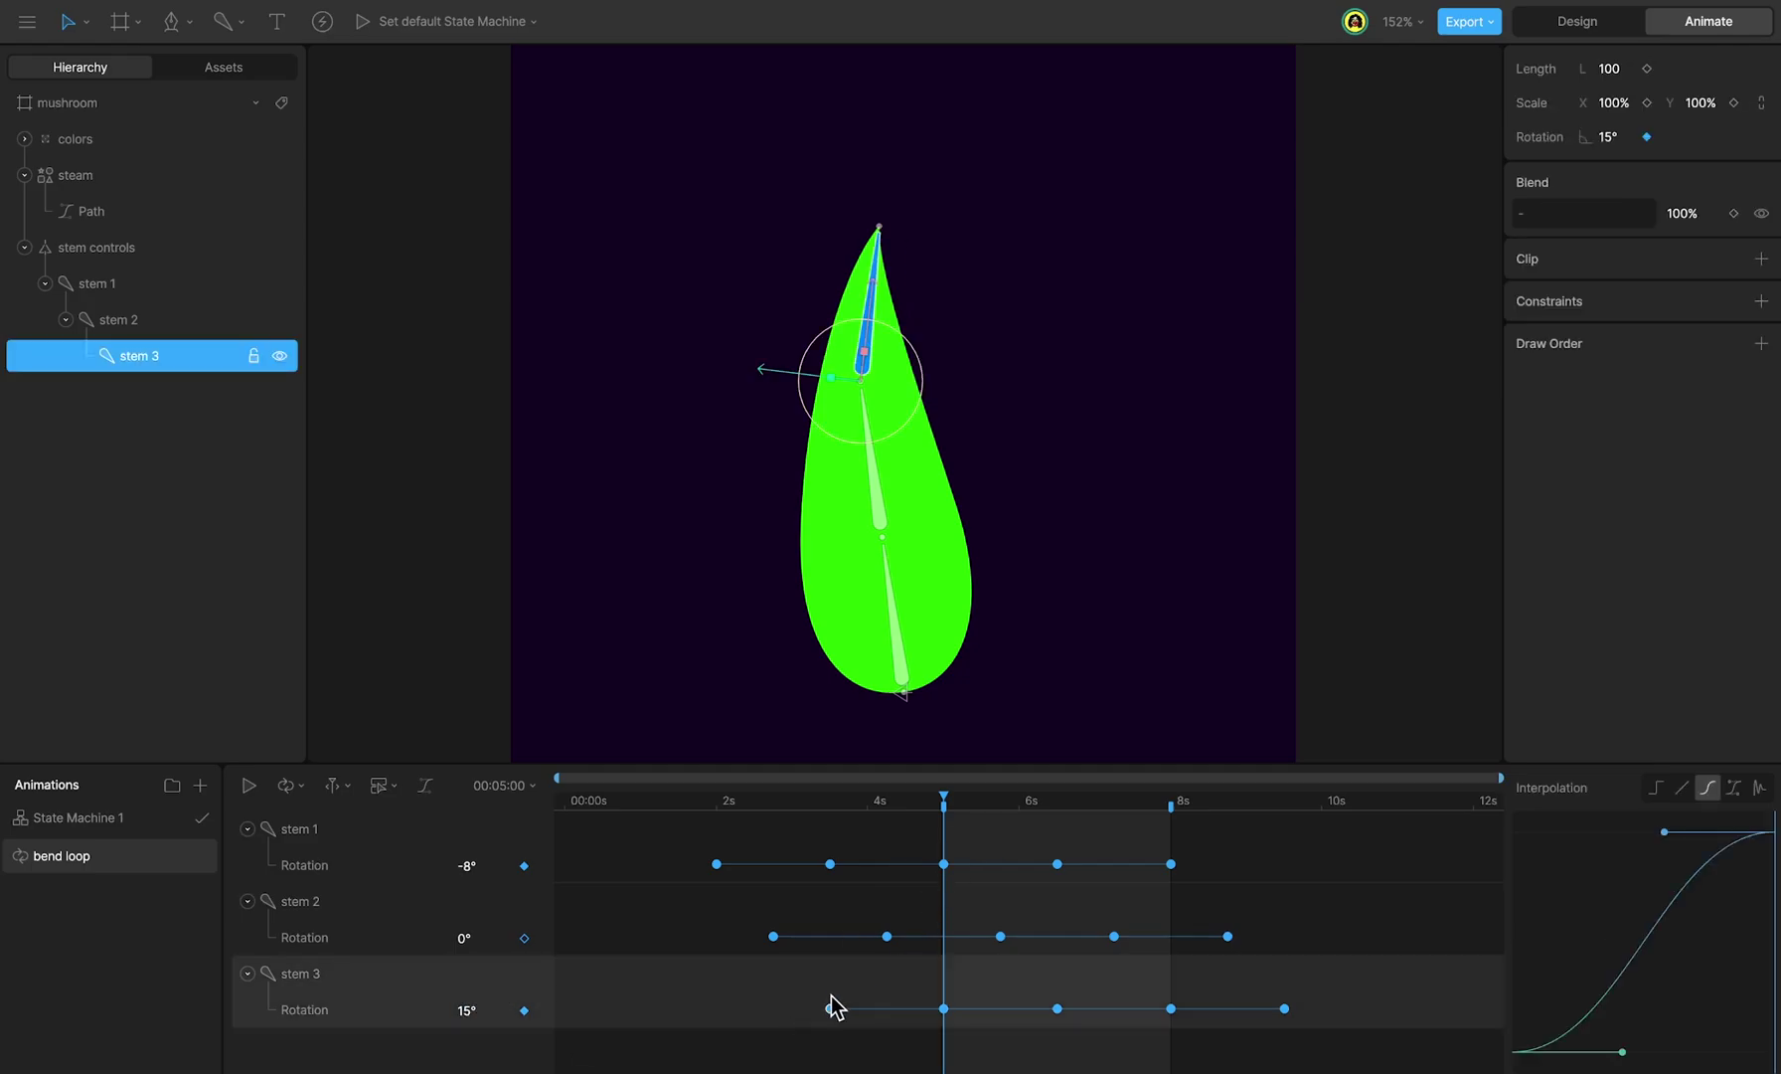
click(1057, 800)
key(ctrl+v)
drag(1080, 984, 686, 1026)
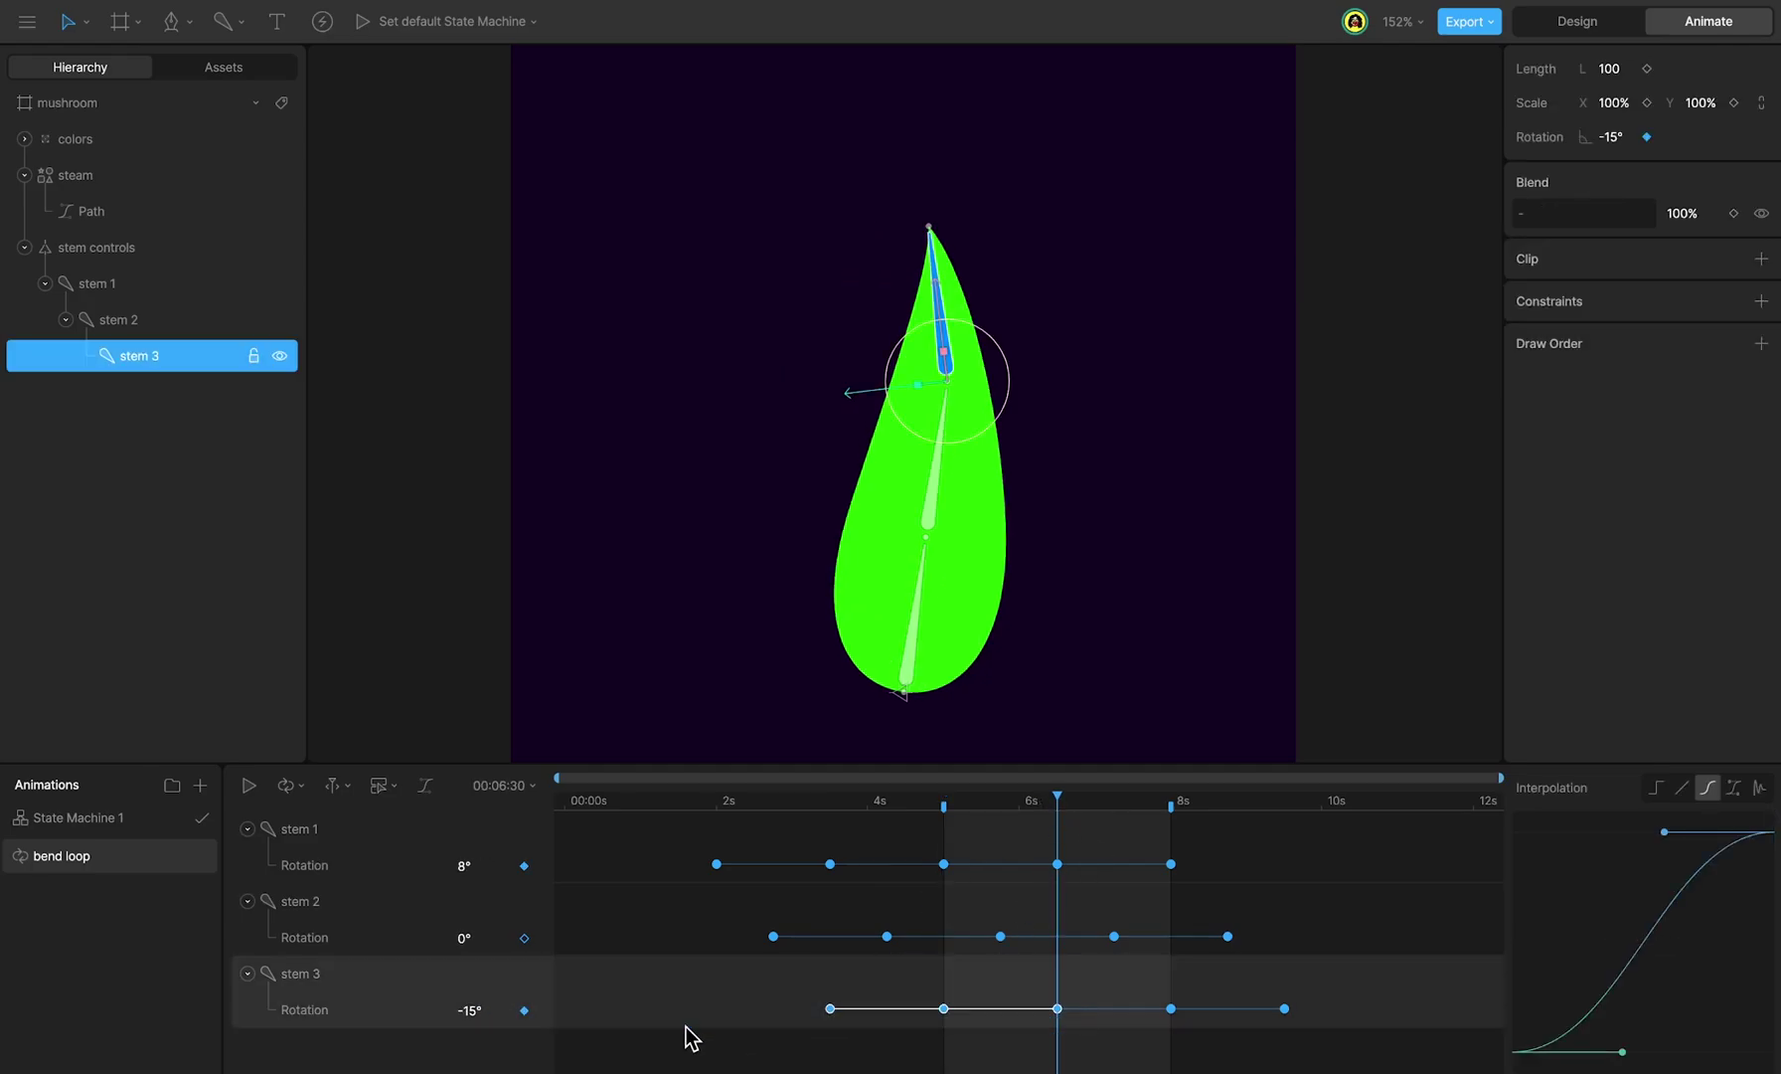
key(space)
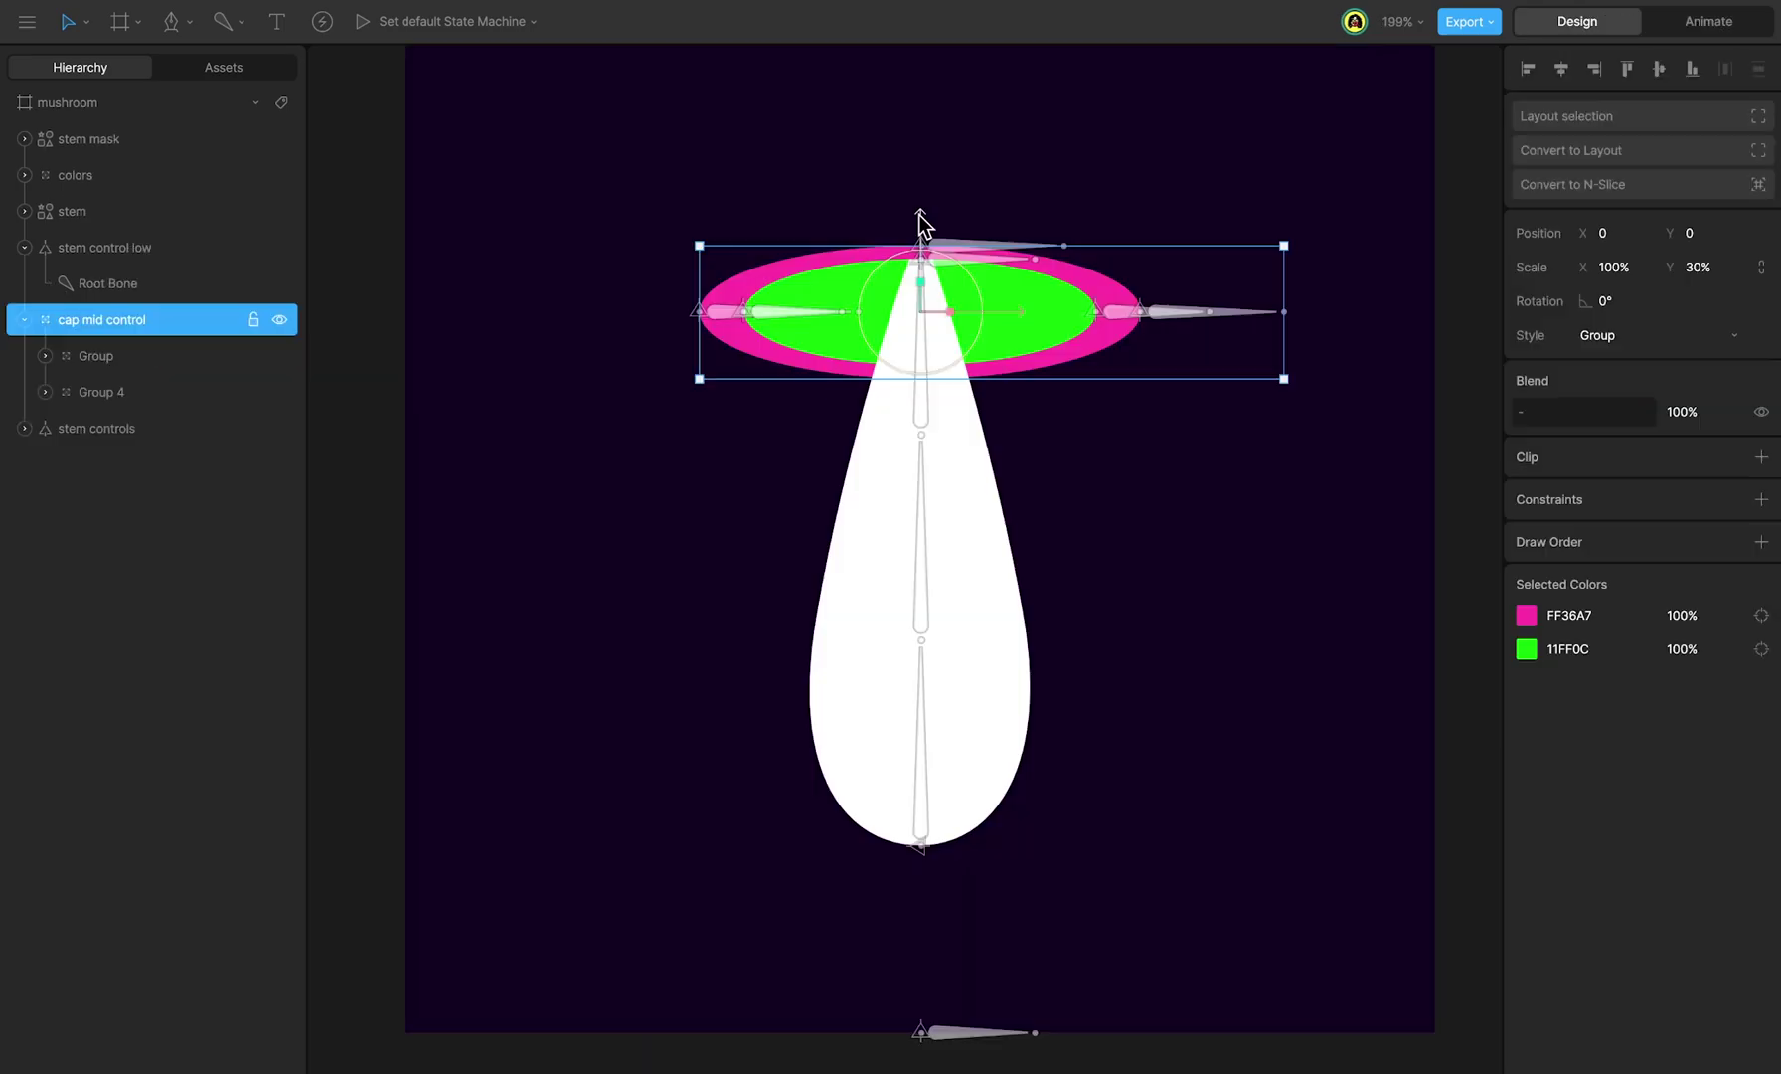
drag(920, 225, 922, 264)
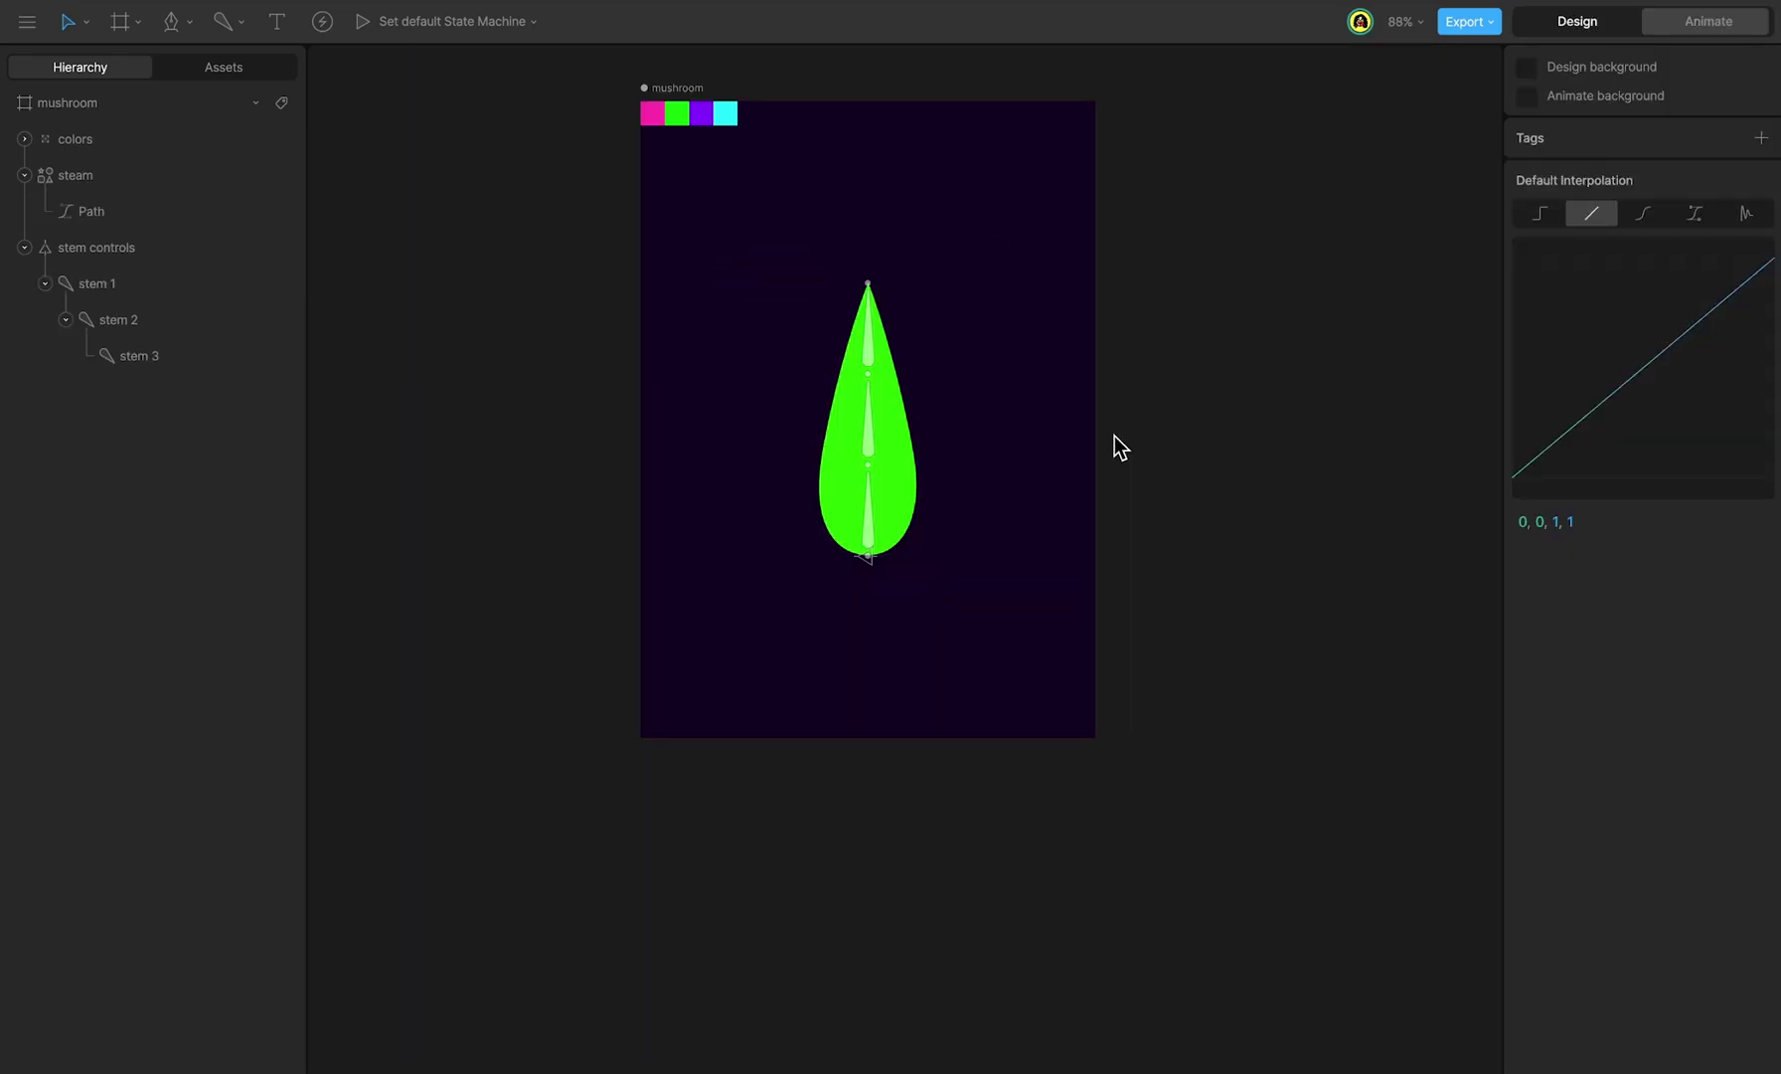
Step: In Design mode, move the stem controls group straight down to place the stem lower on the artboard
key(Tab)
click(134, 249)
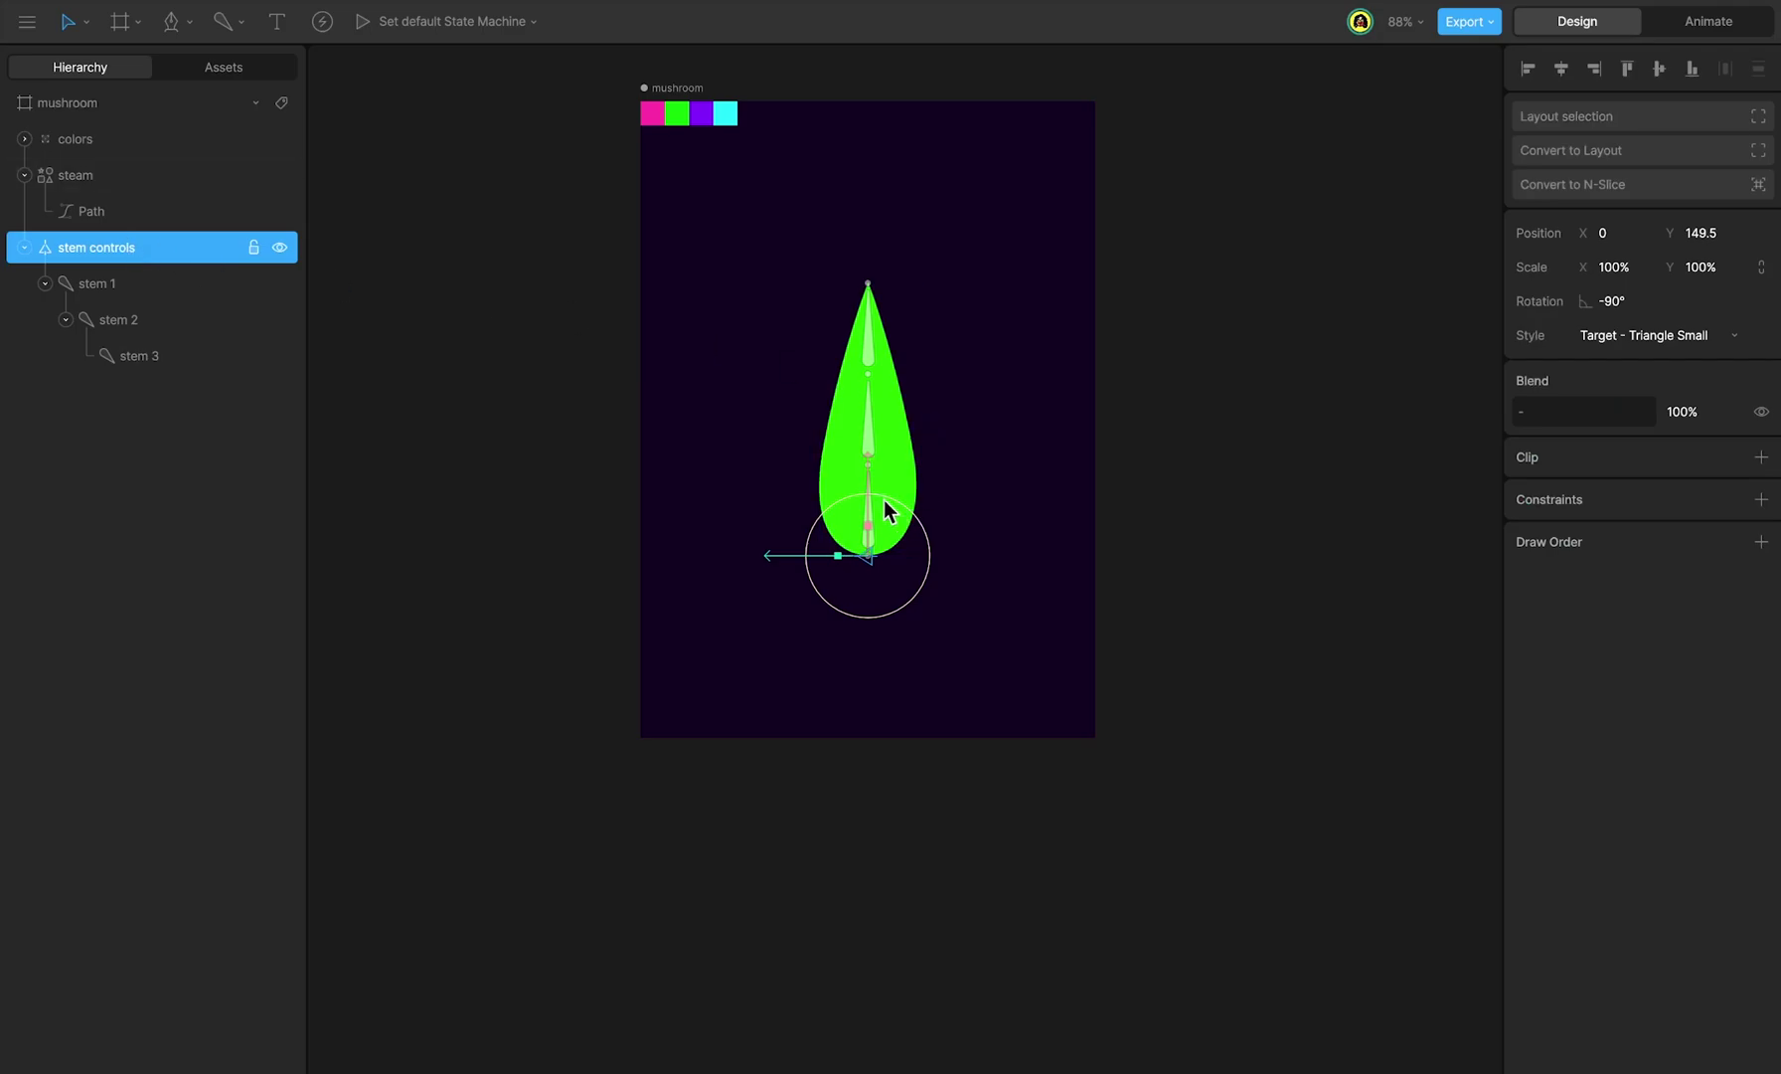
drag(866, 472, 855, 579)
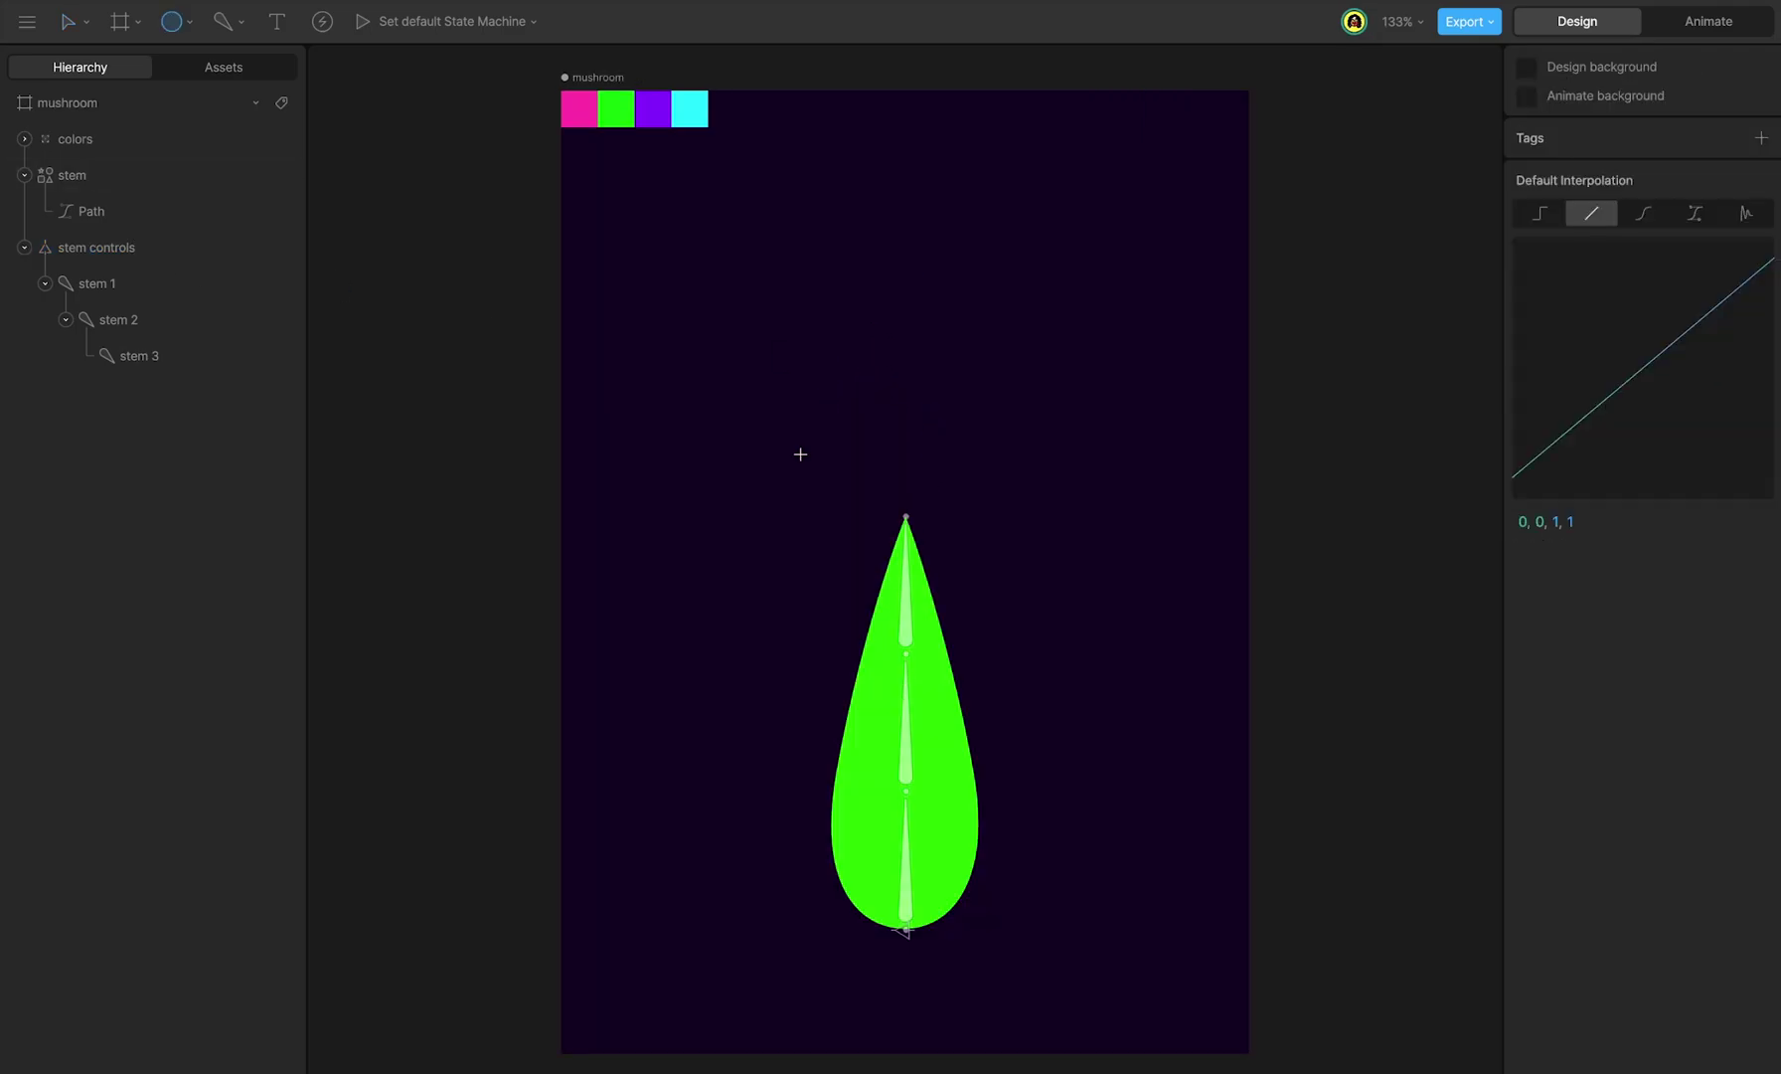
Step: Draw an ellipse about 171 by 172 over the stem's upper part and center it horizontally on the artboard
drag(805, 461, 1041, 696)
click(1561, 69)
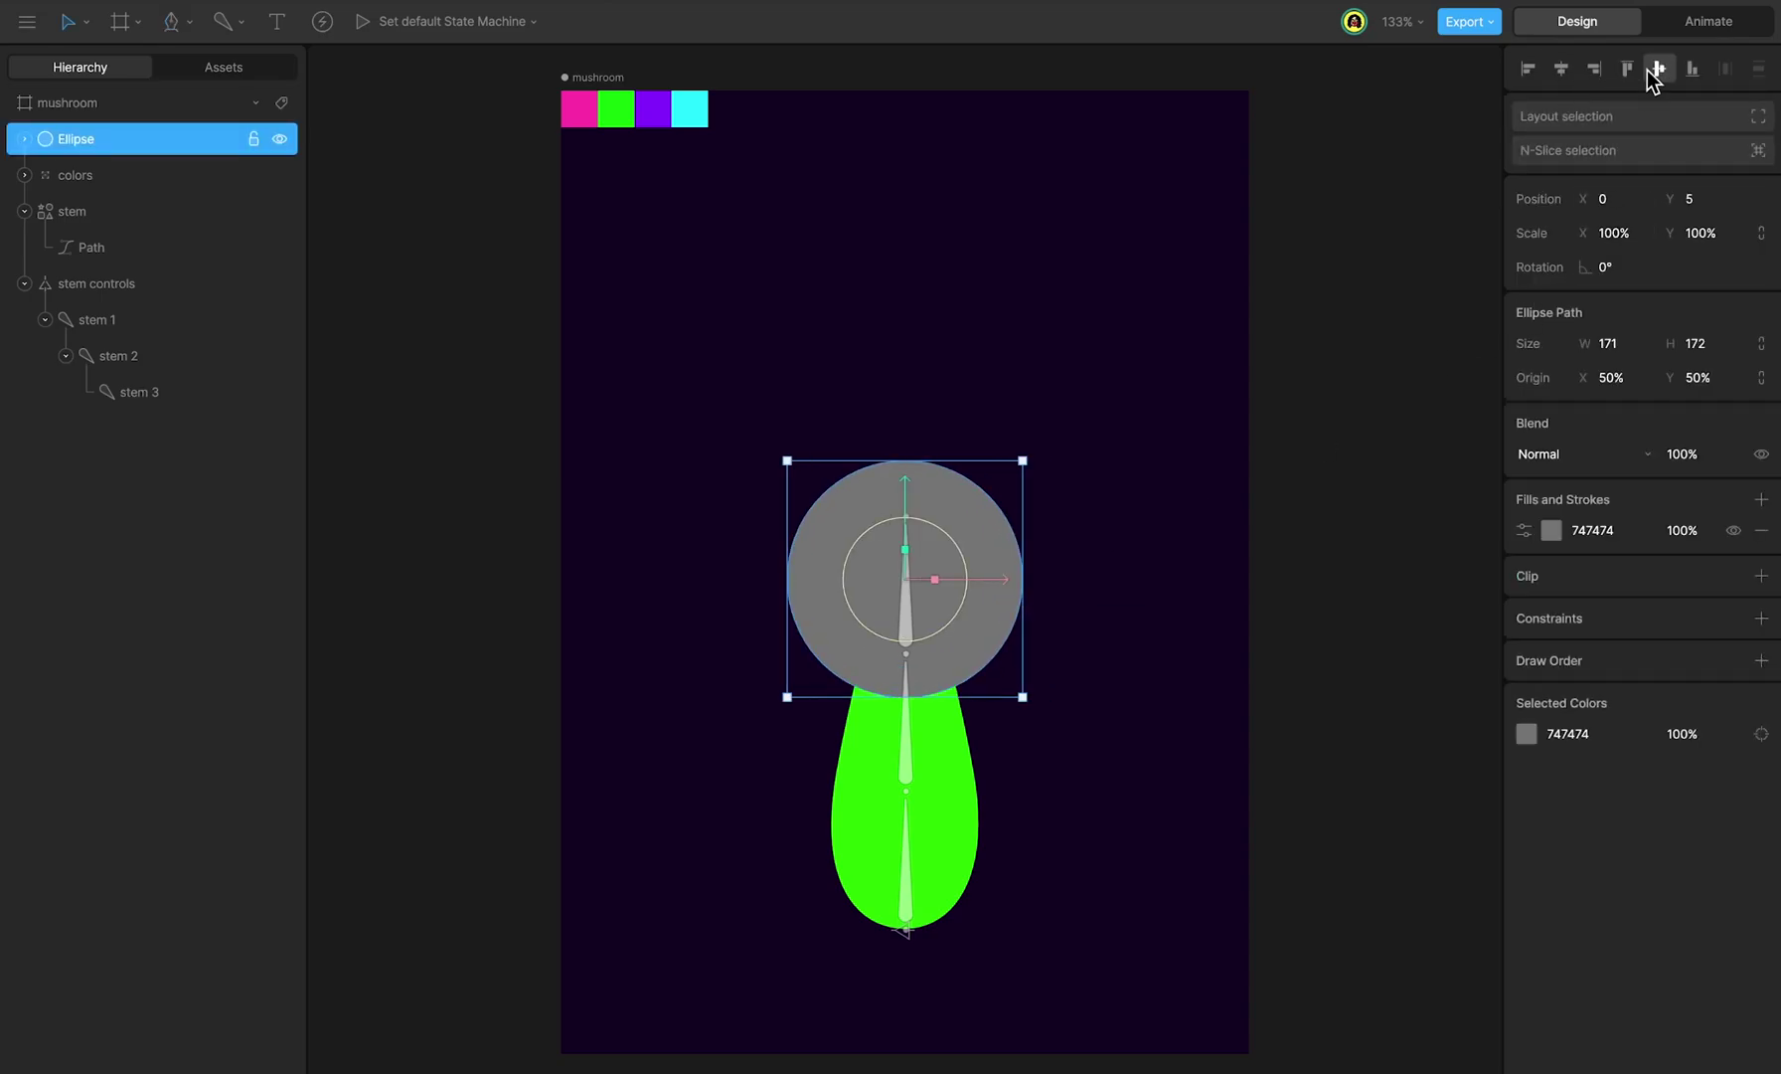
Step: Center the ellipse vertically on the artboard and wrap it in a group named cap mid control
click(1656, 70)
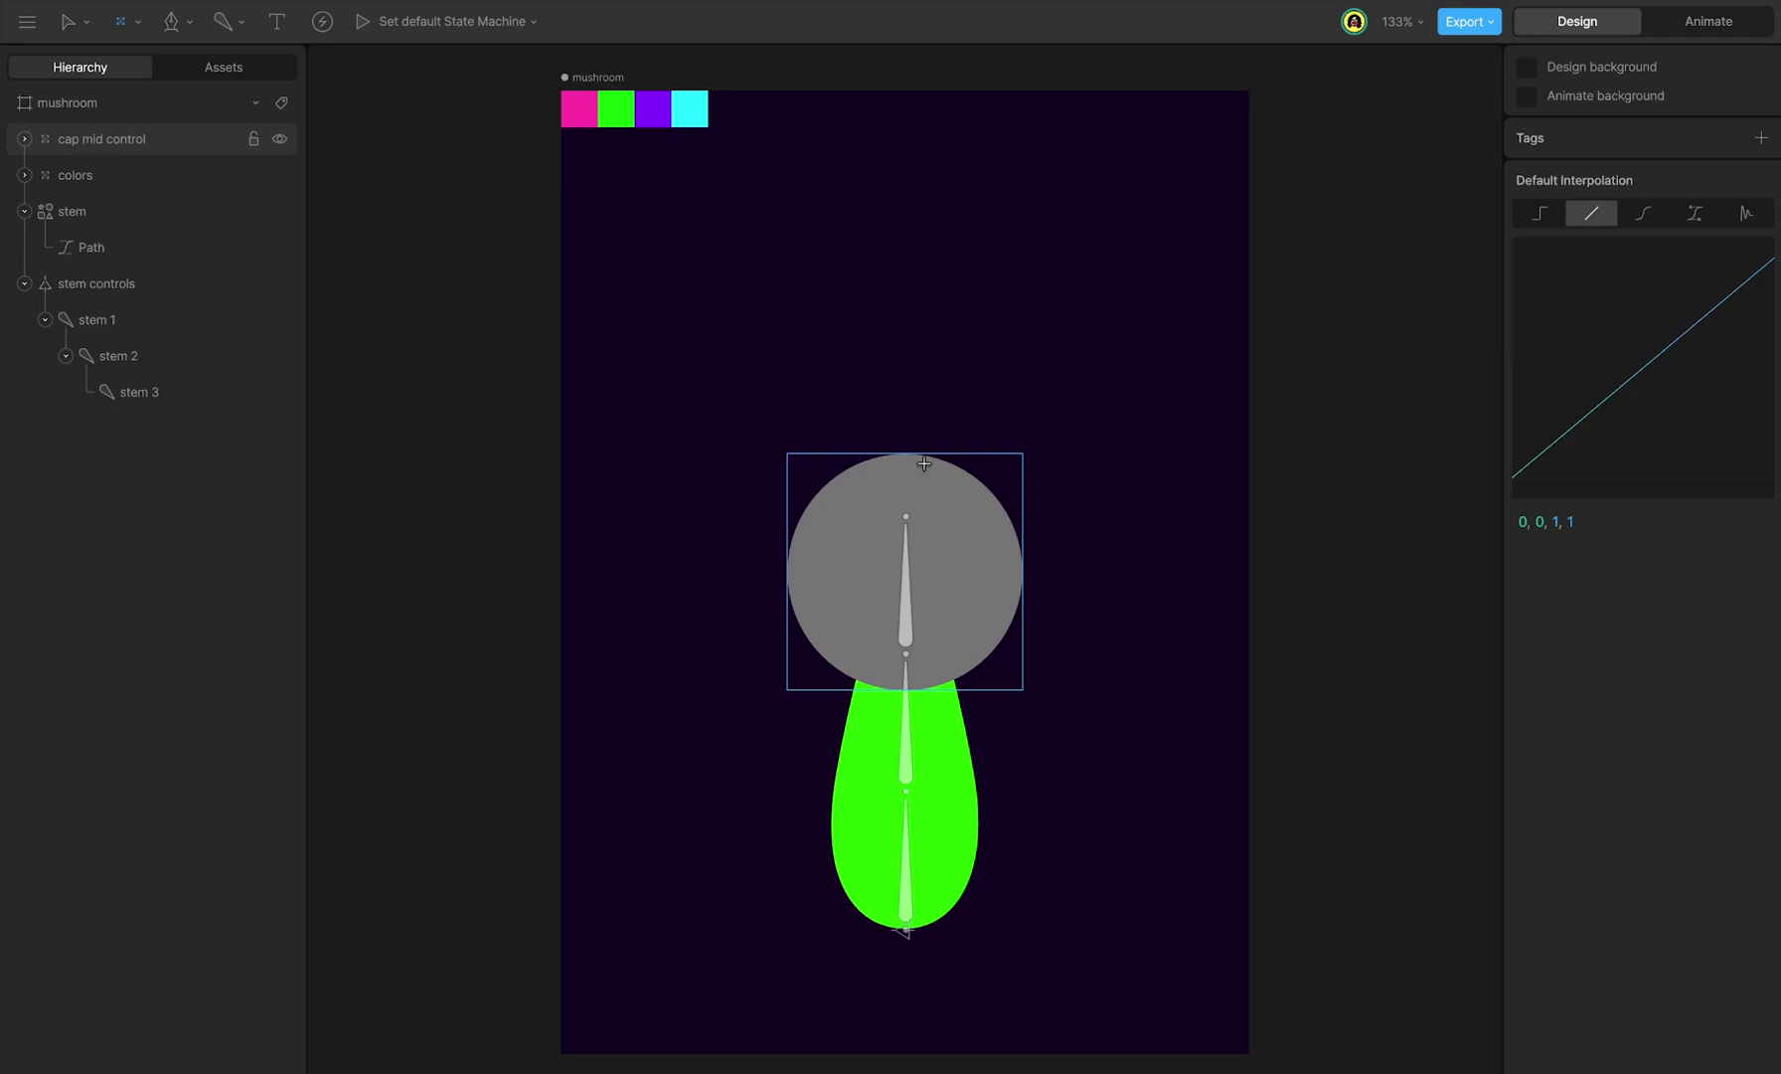
Step: Add an empty group and place it on the ellipse's top point at X 0.5, Y -86
click(925, 463)
scroll(925, 463, up, 5)
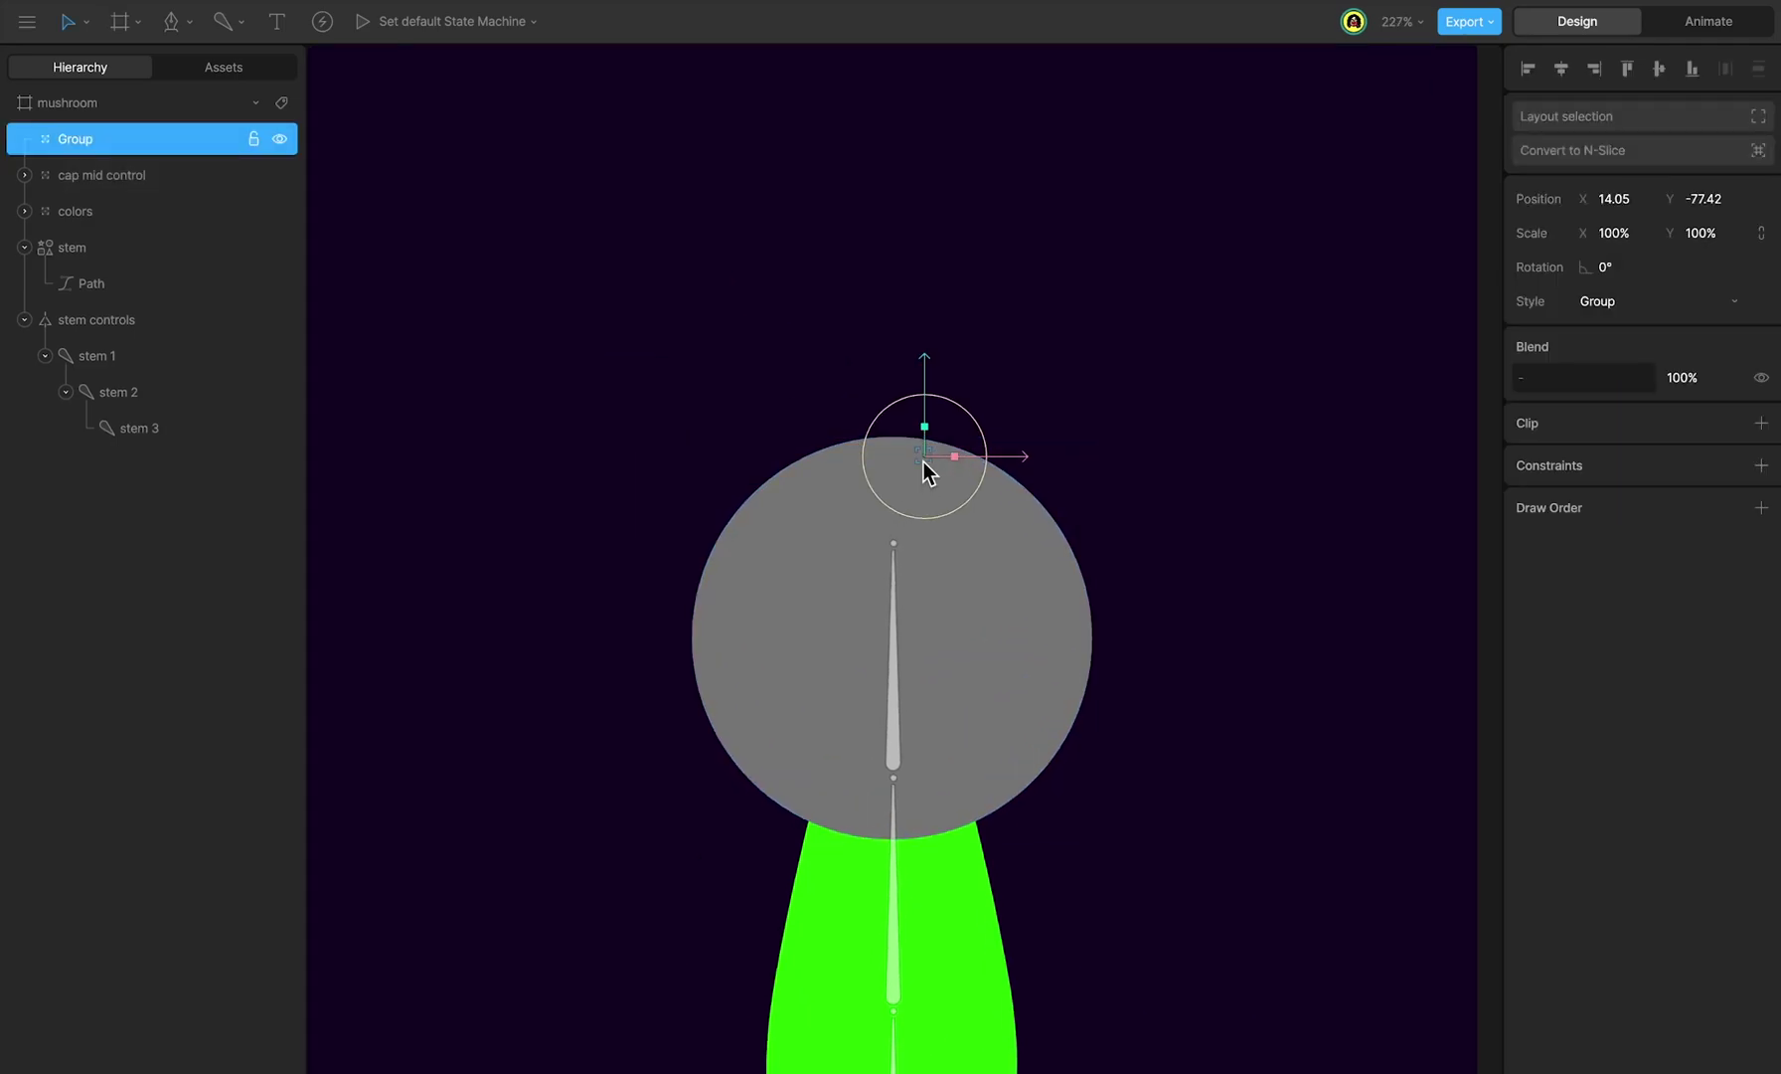
drag(925, 460, 891, 439)
Step: Draw a horizontal bone about 54 long starting at the new group and nest it inside that group
key(b)
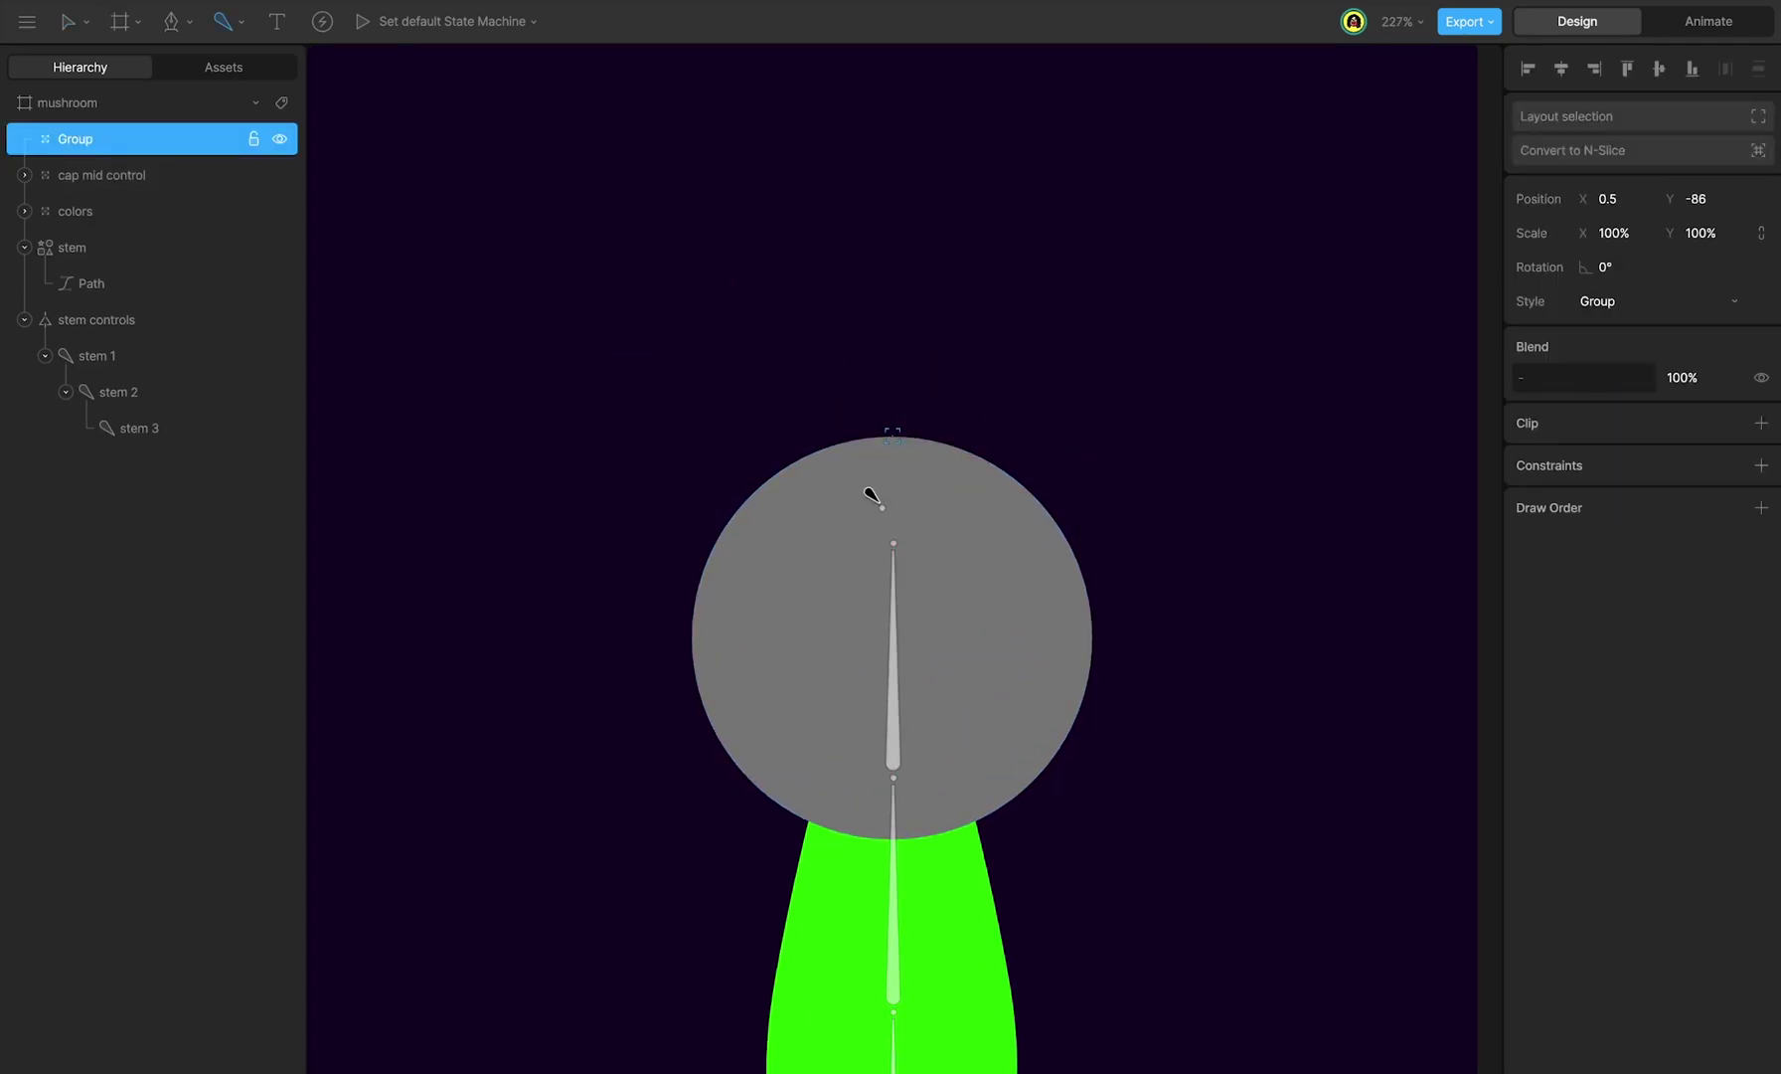
drag(882, 508, 979, 437)
key(Escape)
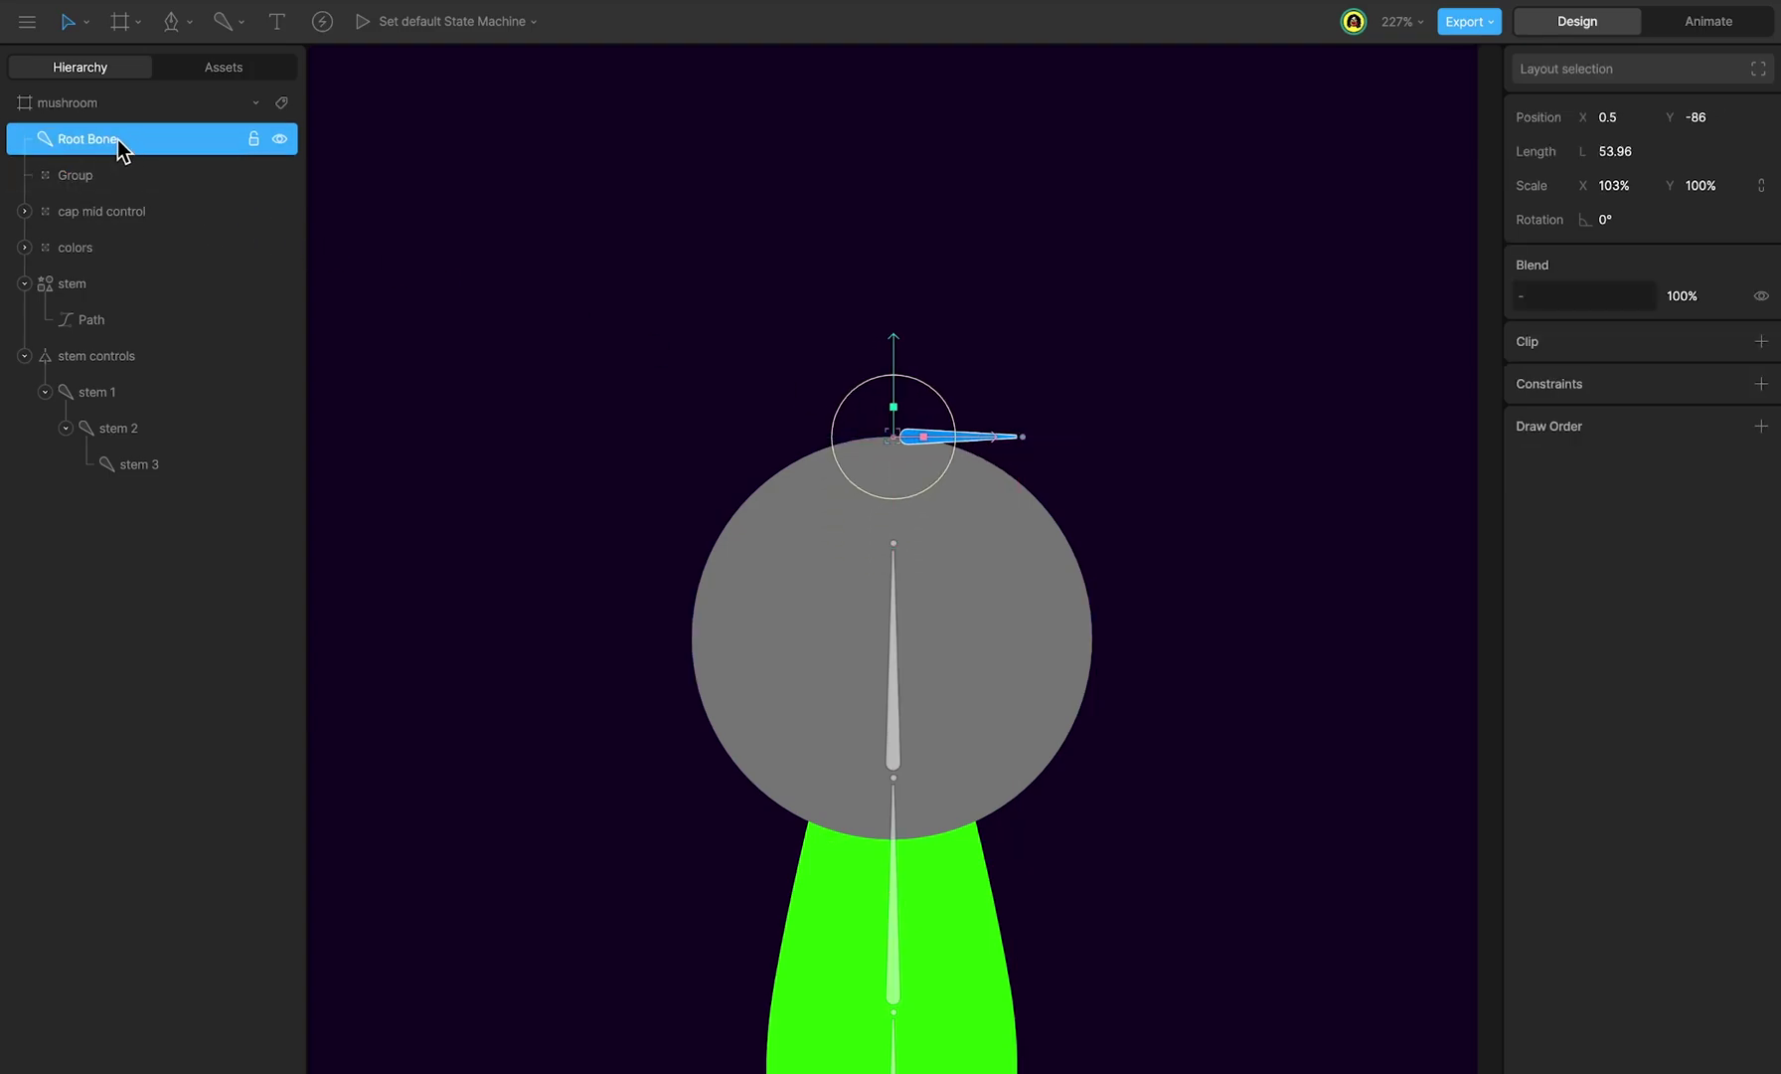
drag(117, 140, 97, 174)
click(25, 139)
click(24, 139)
Step: Change the style of the bone's parent group to Target - Triangle Small
click(70, 139)
click(1627, 335)
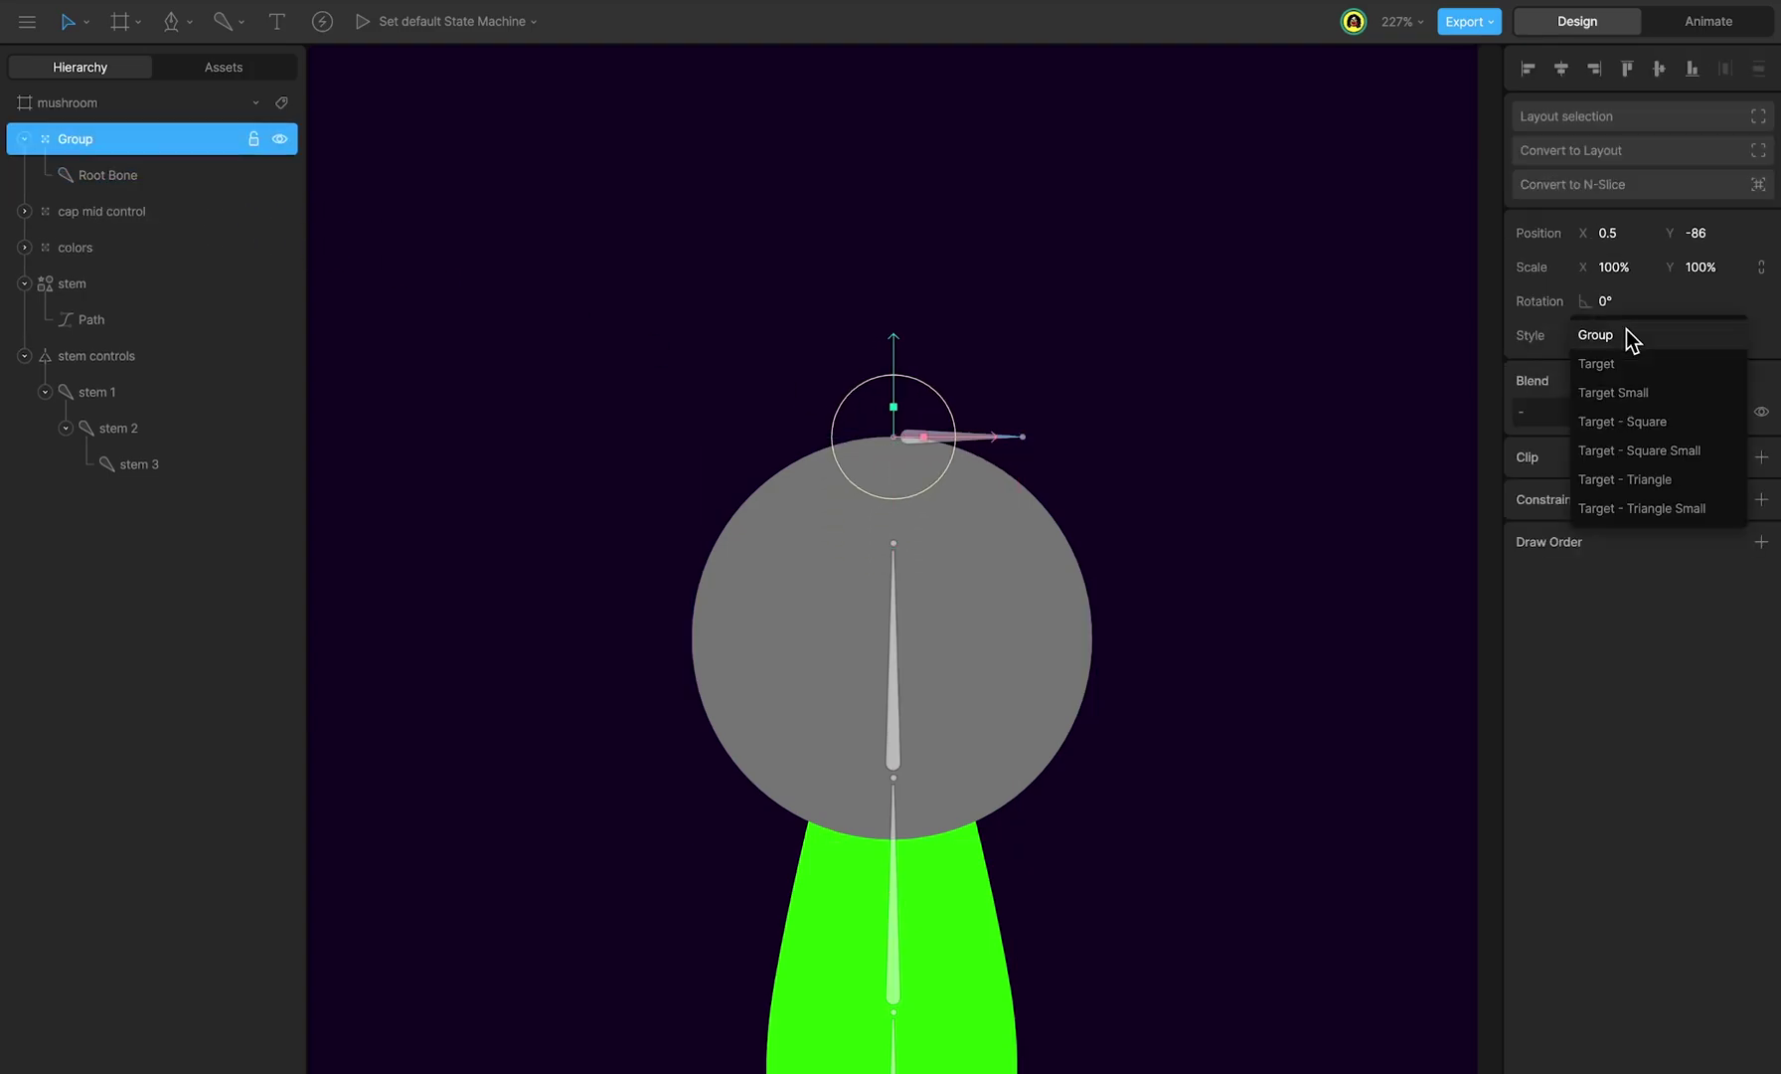
click(1648, 500)
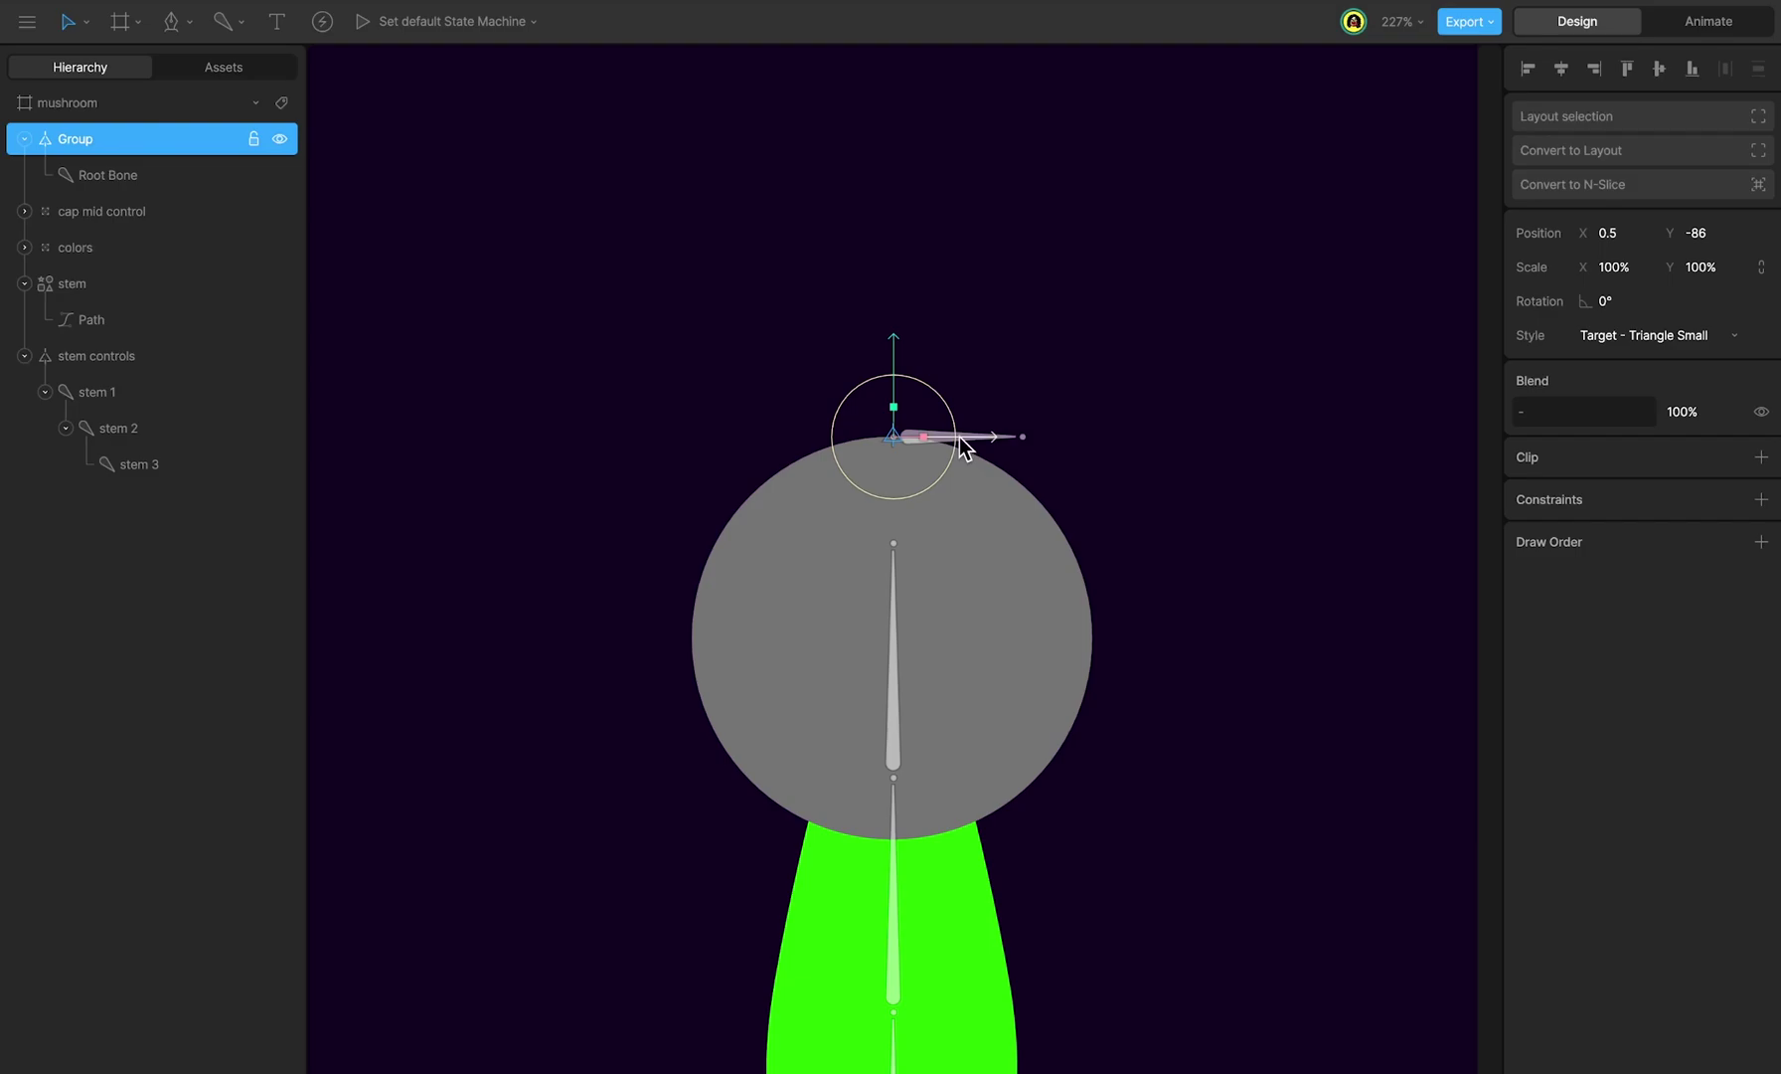
Step: Duplicate the triangle control twice, placing copies on the ellipse's right edge (X 85.5, Y 0) and left edge (X -85.5, Y 0)
key(super+d)
drag(963, 439, 1169, 466)
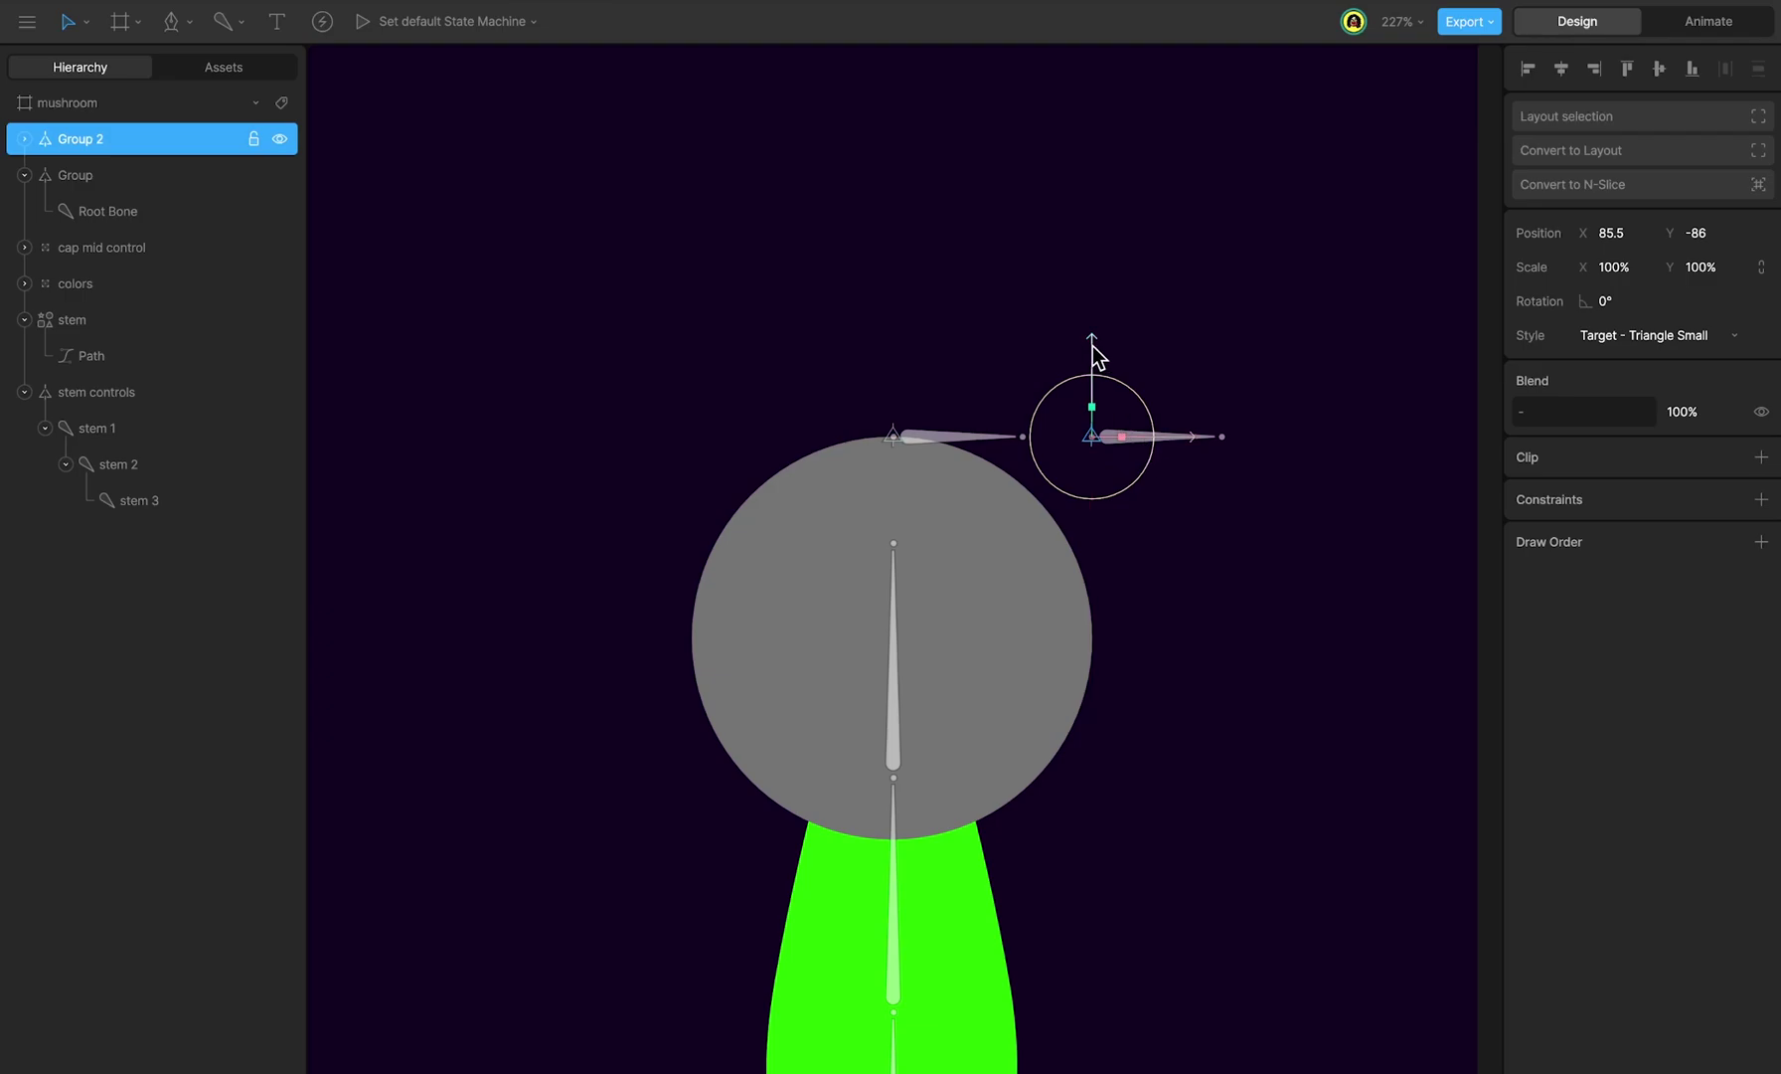
drag(1096, 350, 1106, 565)
key(ctrl+d)
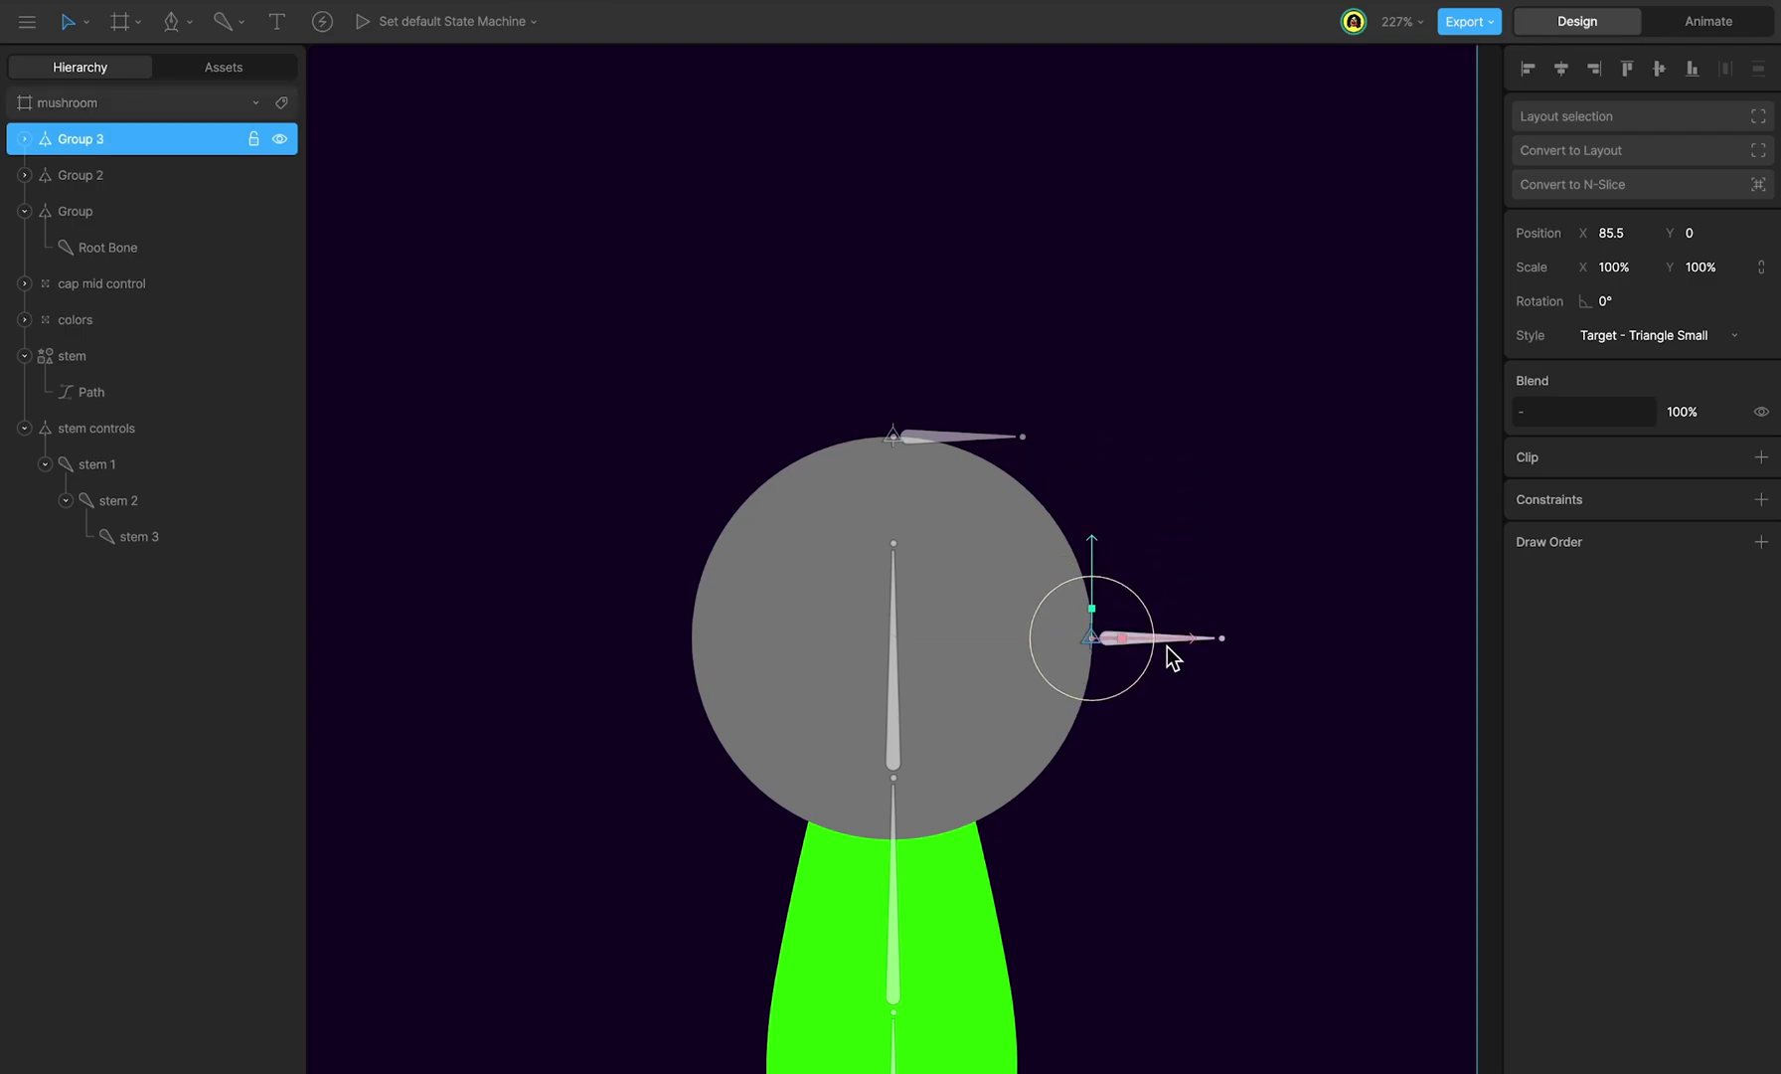
drag(1168, 646, 772, 641)
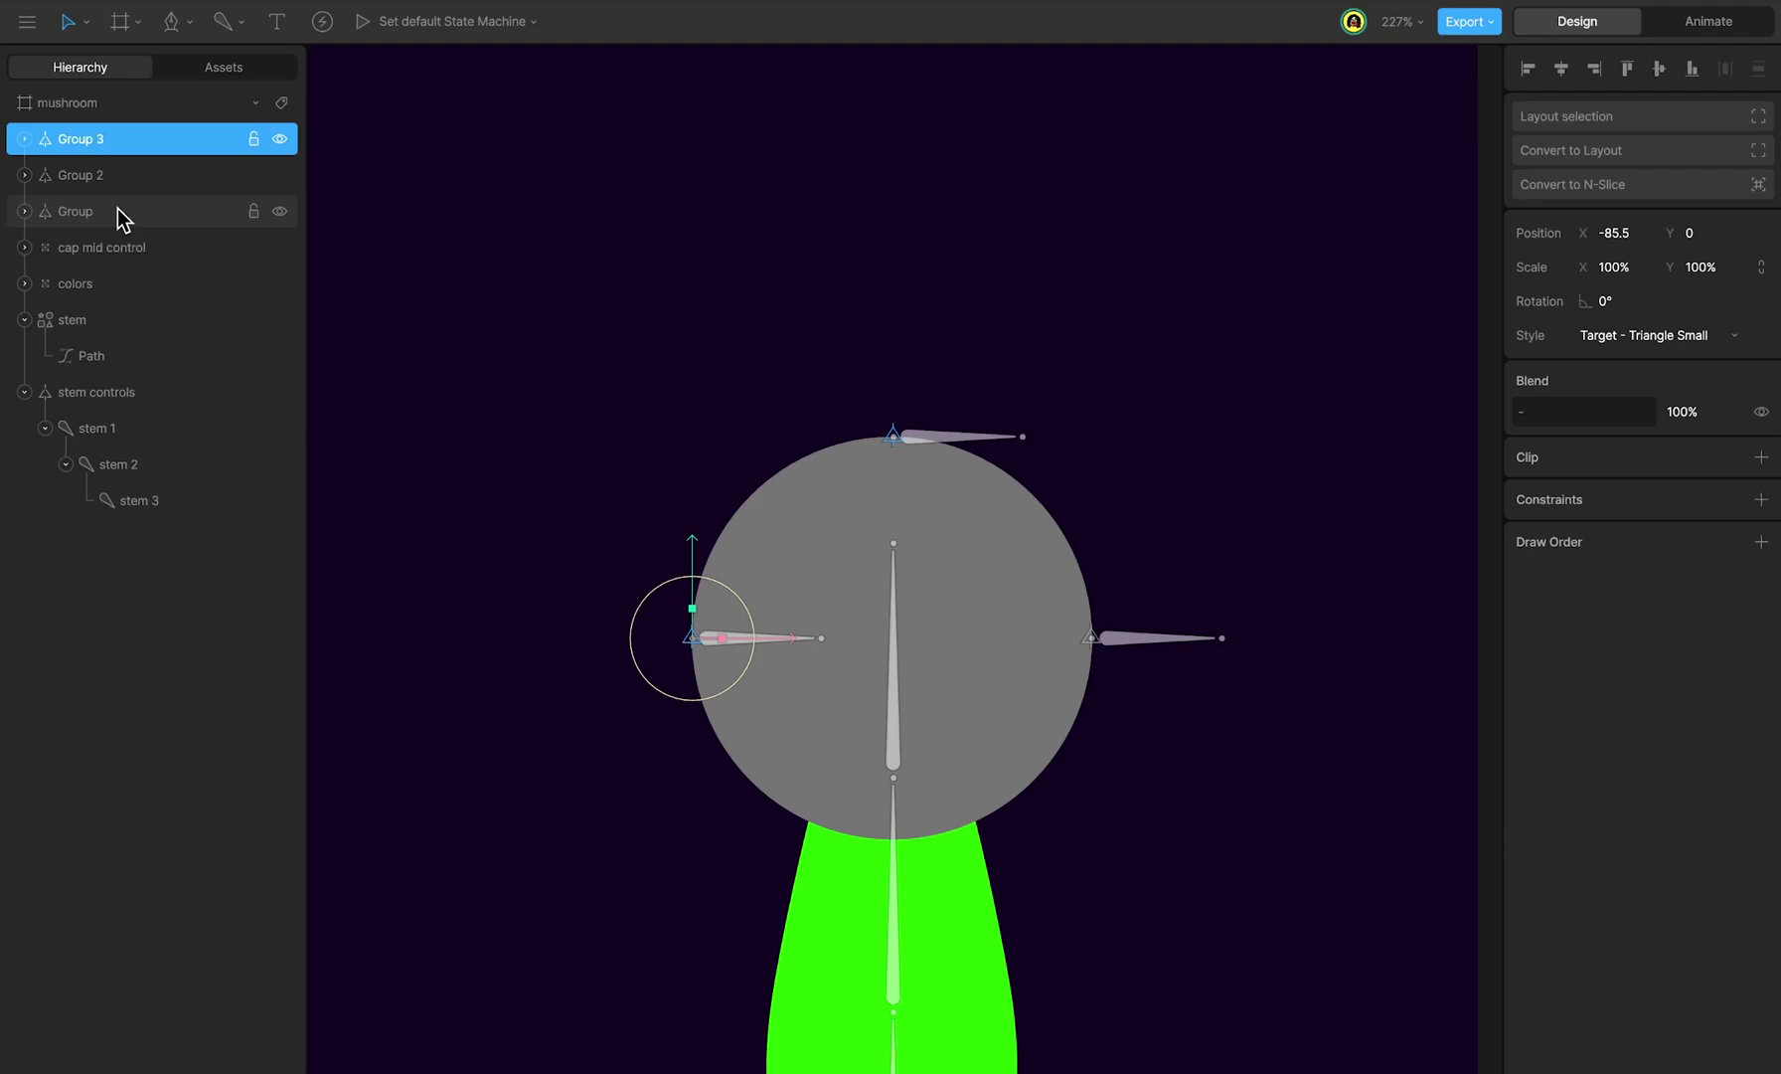
Step: Nest the three triangle control groups inside cap mid control, above the ellipse
shift+click(117, 211)
click(24, 248)
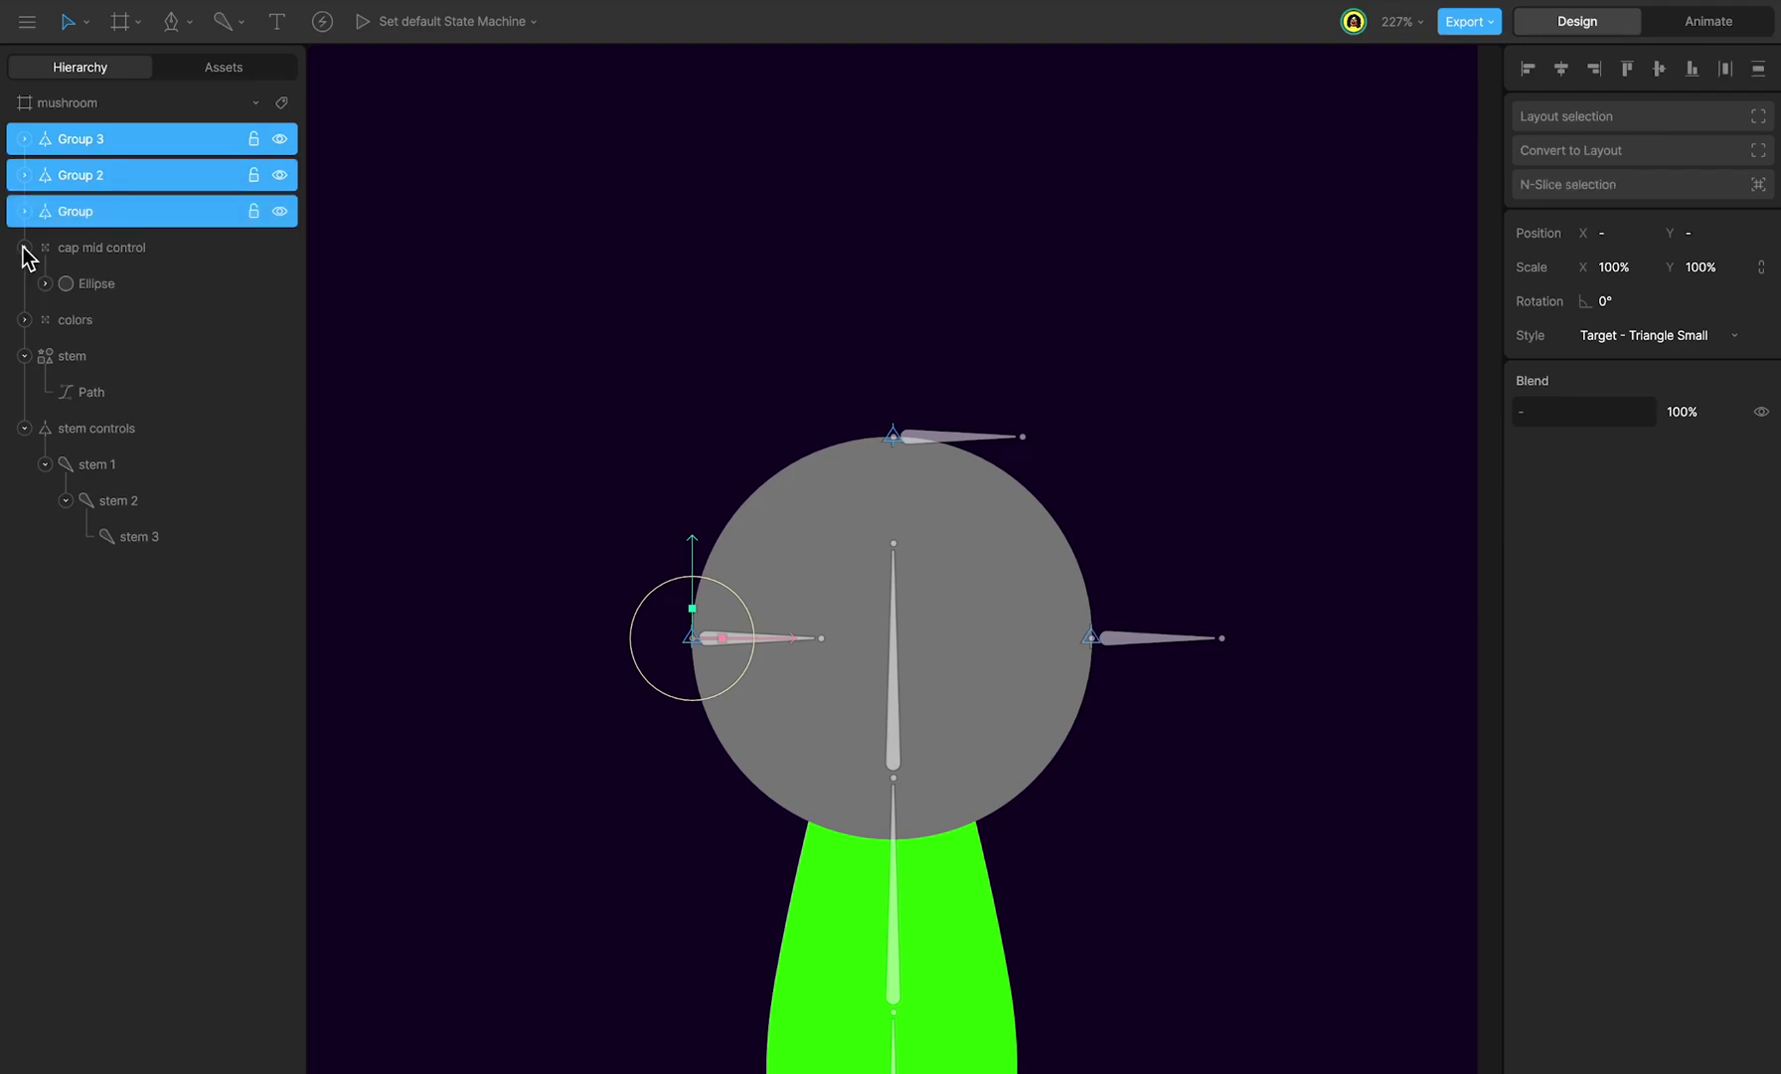
drag(75, 213, 92, 266)
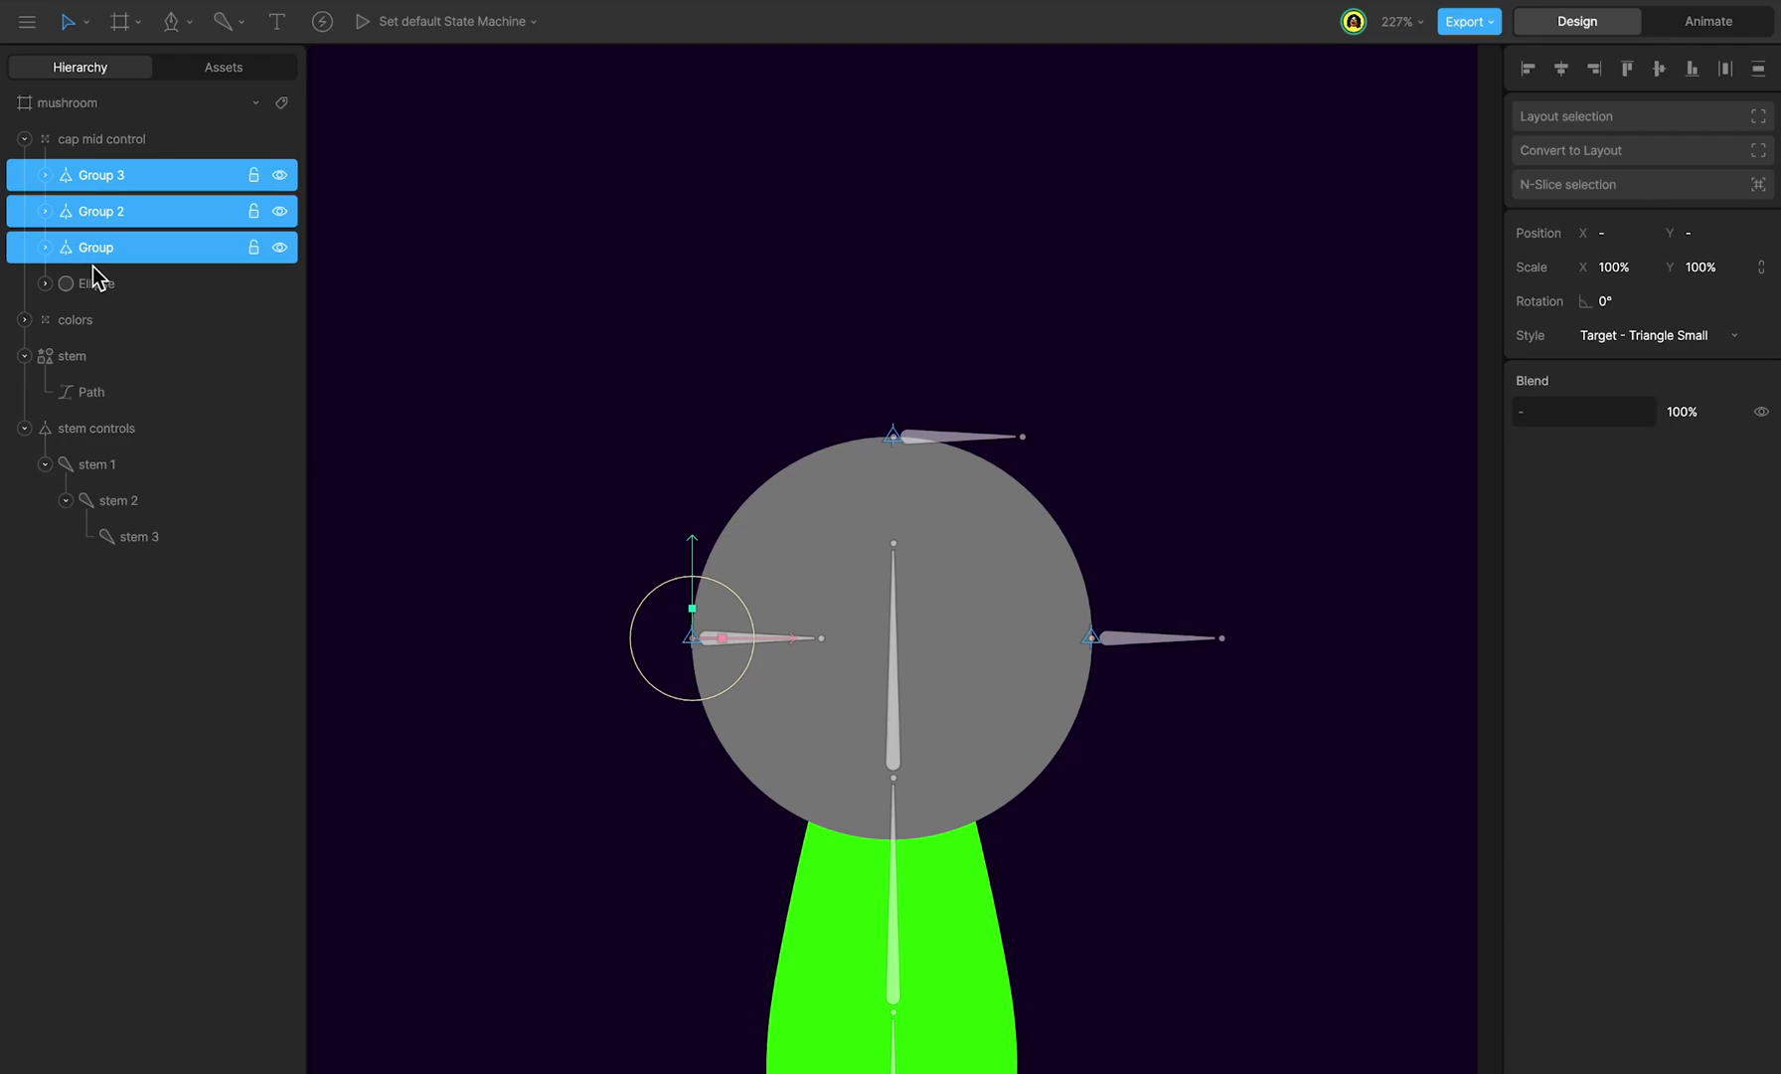
Step: Set cap mid control's Y scale to 30% and move it below the stem in the hierarchy
click(125, 141)
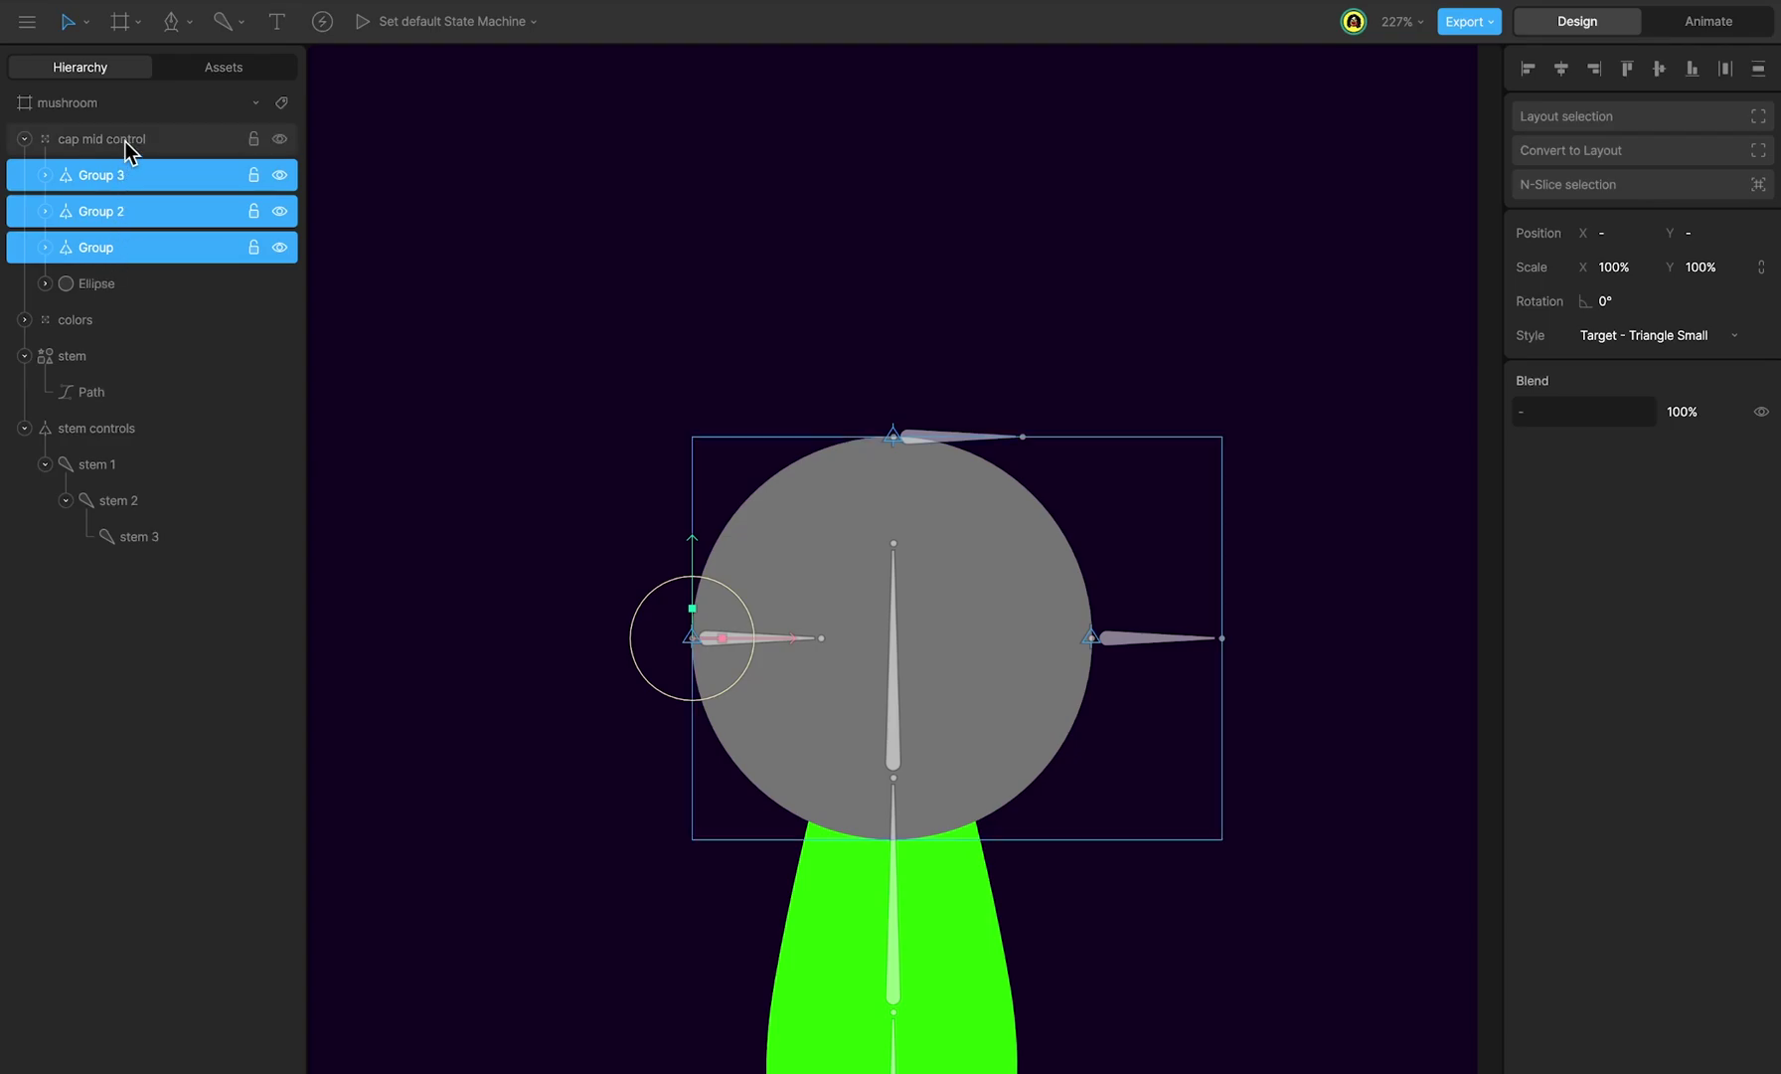
click(1694, 266)
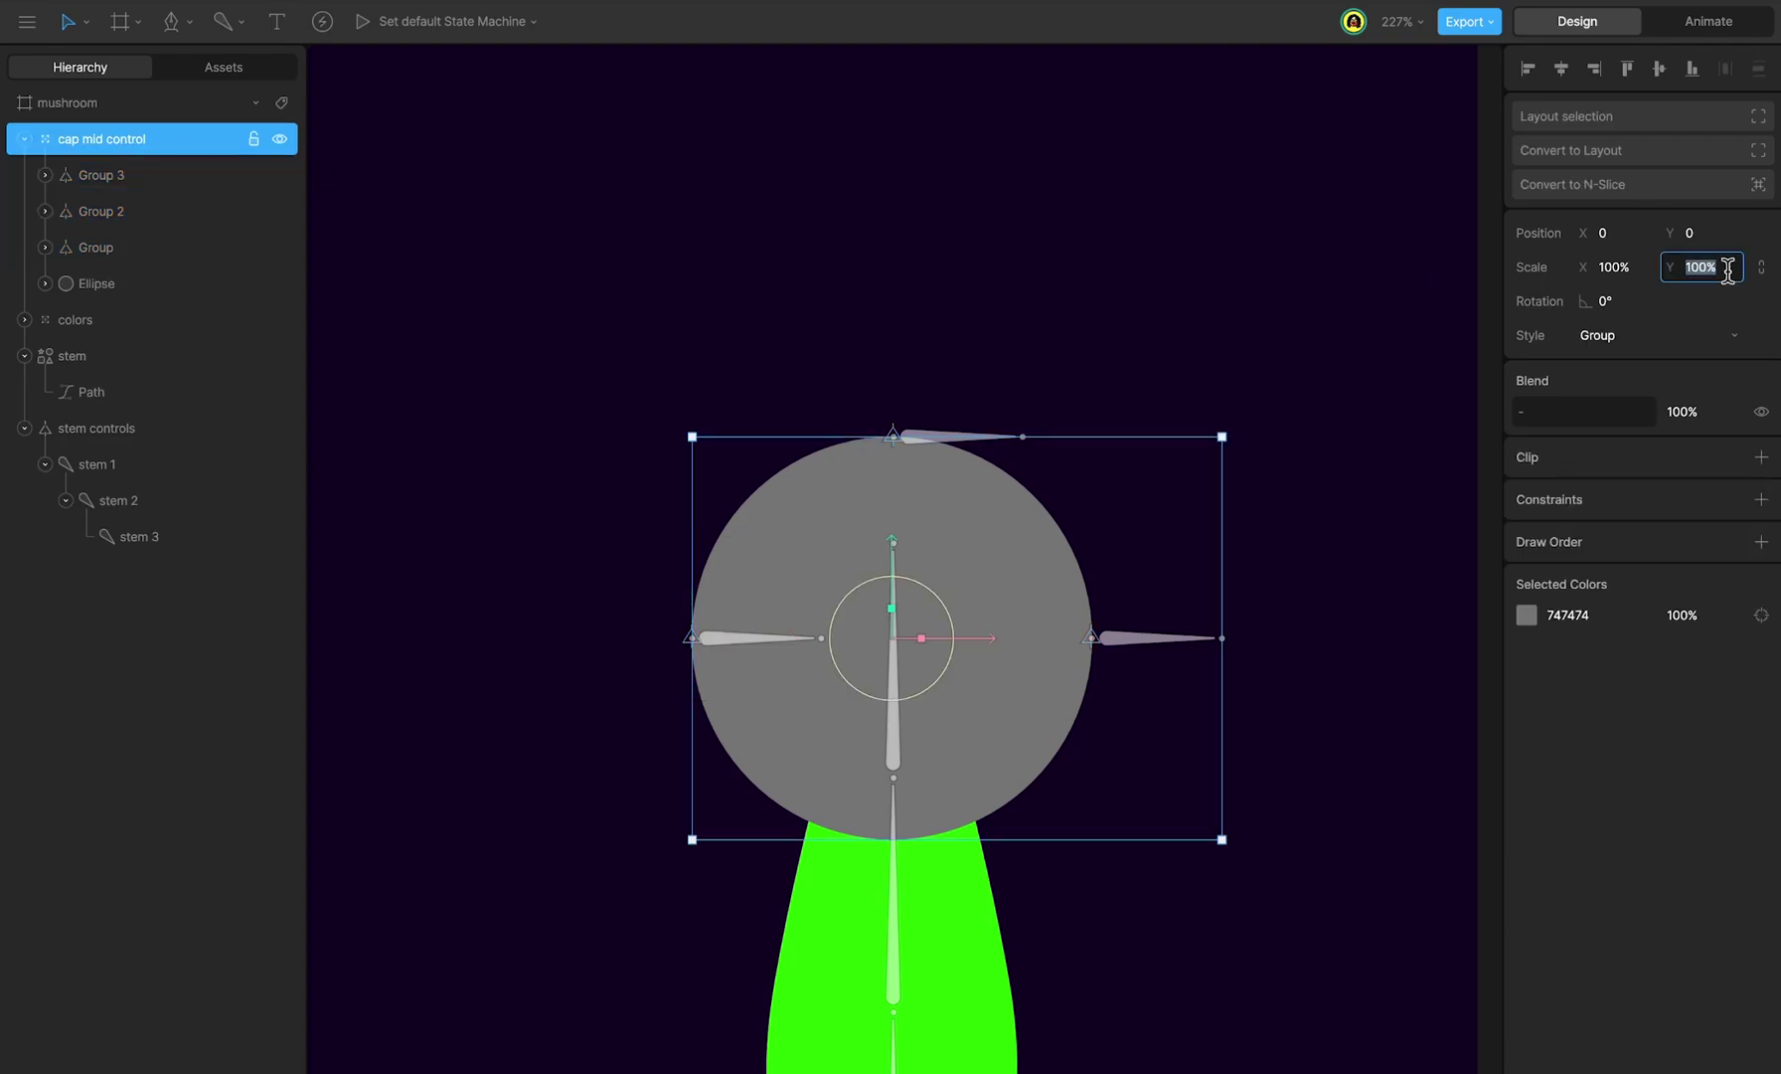
text(30)
key(Return)
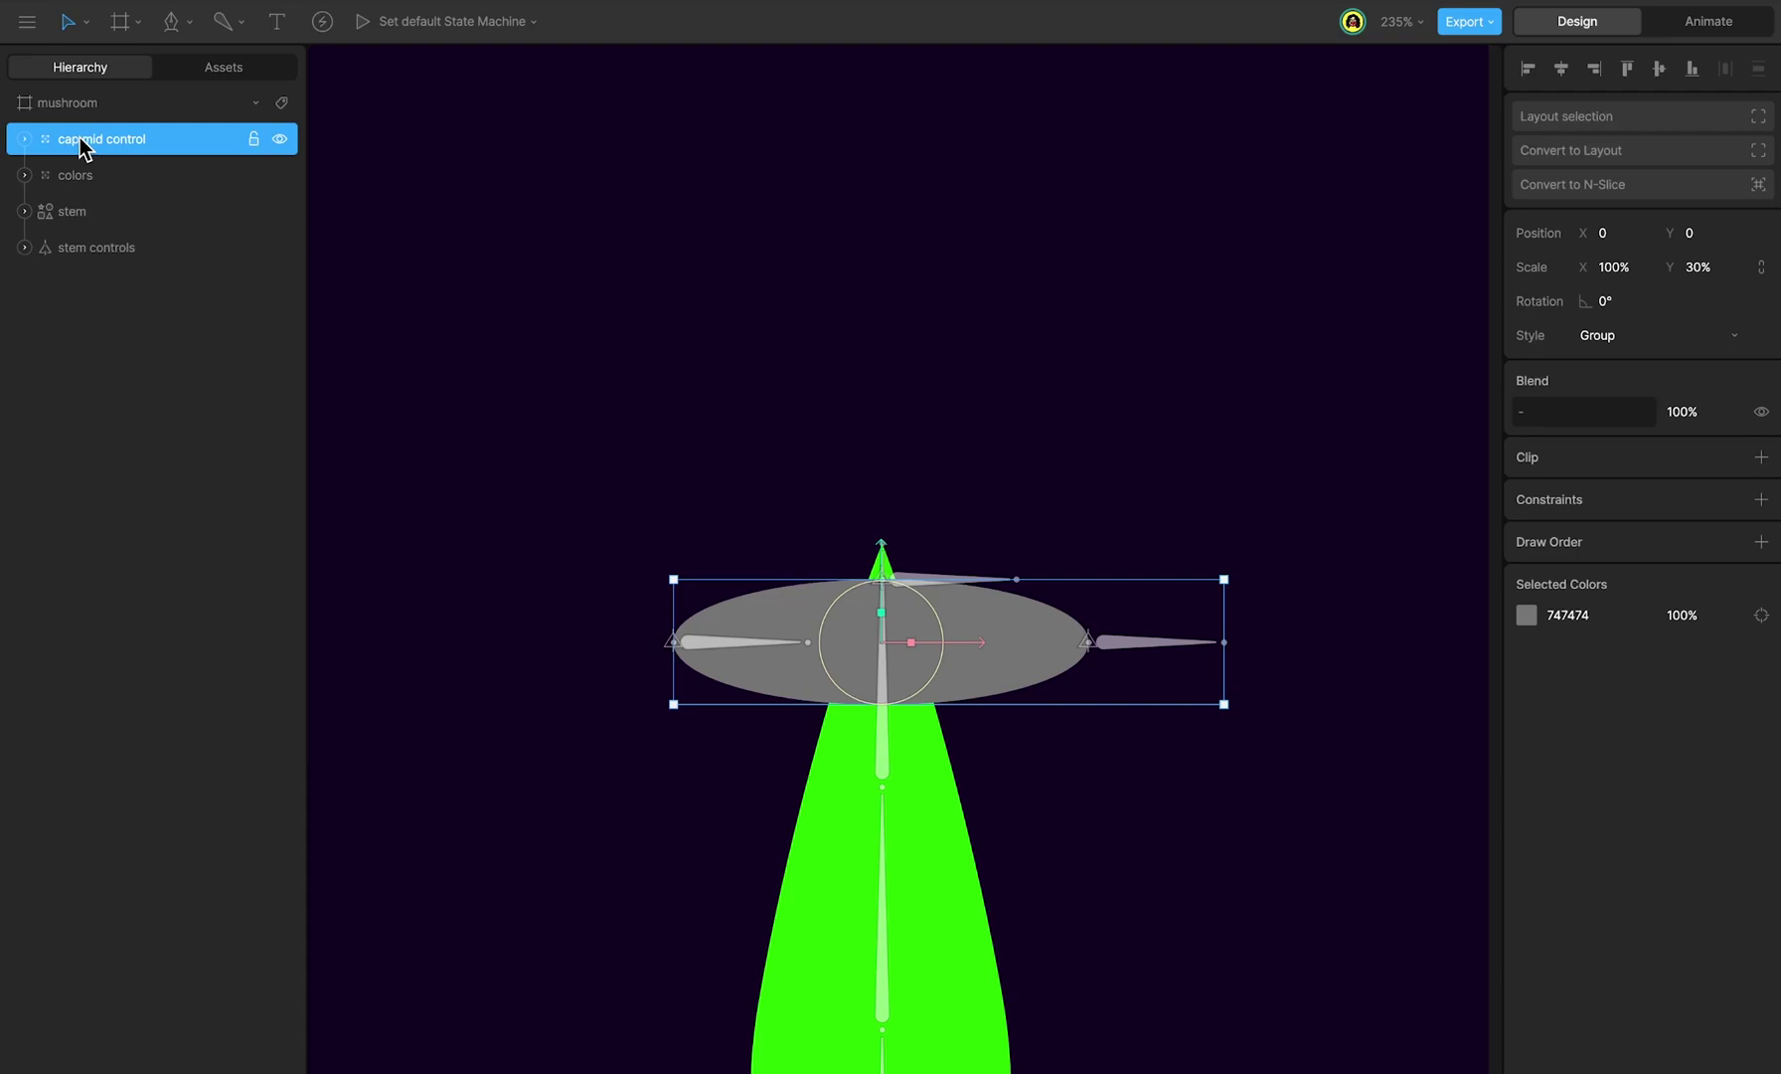
drag(80, 138, 69, 228)
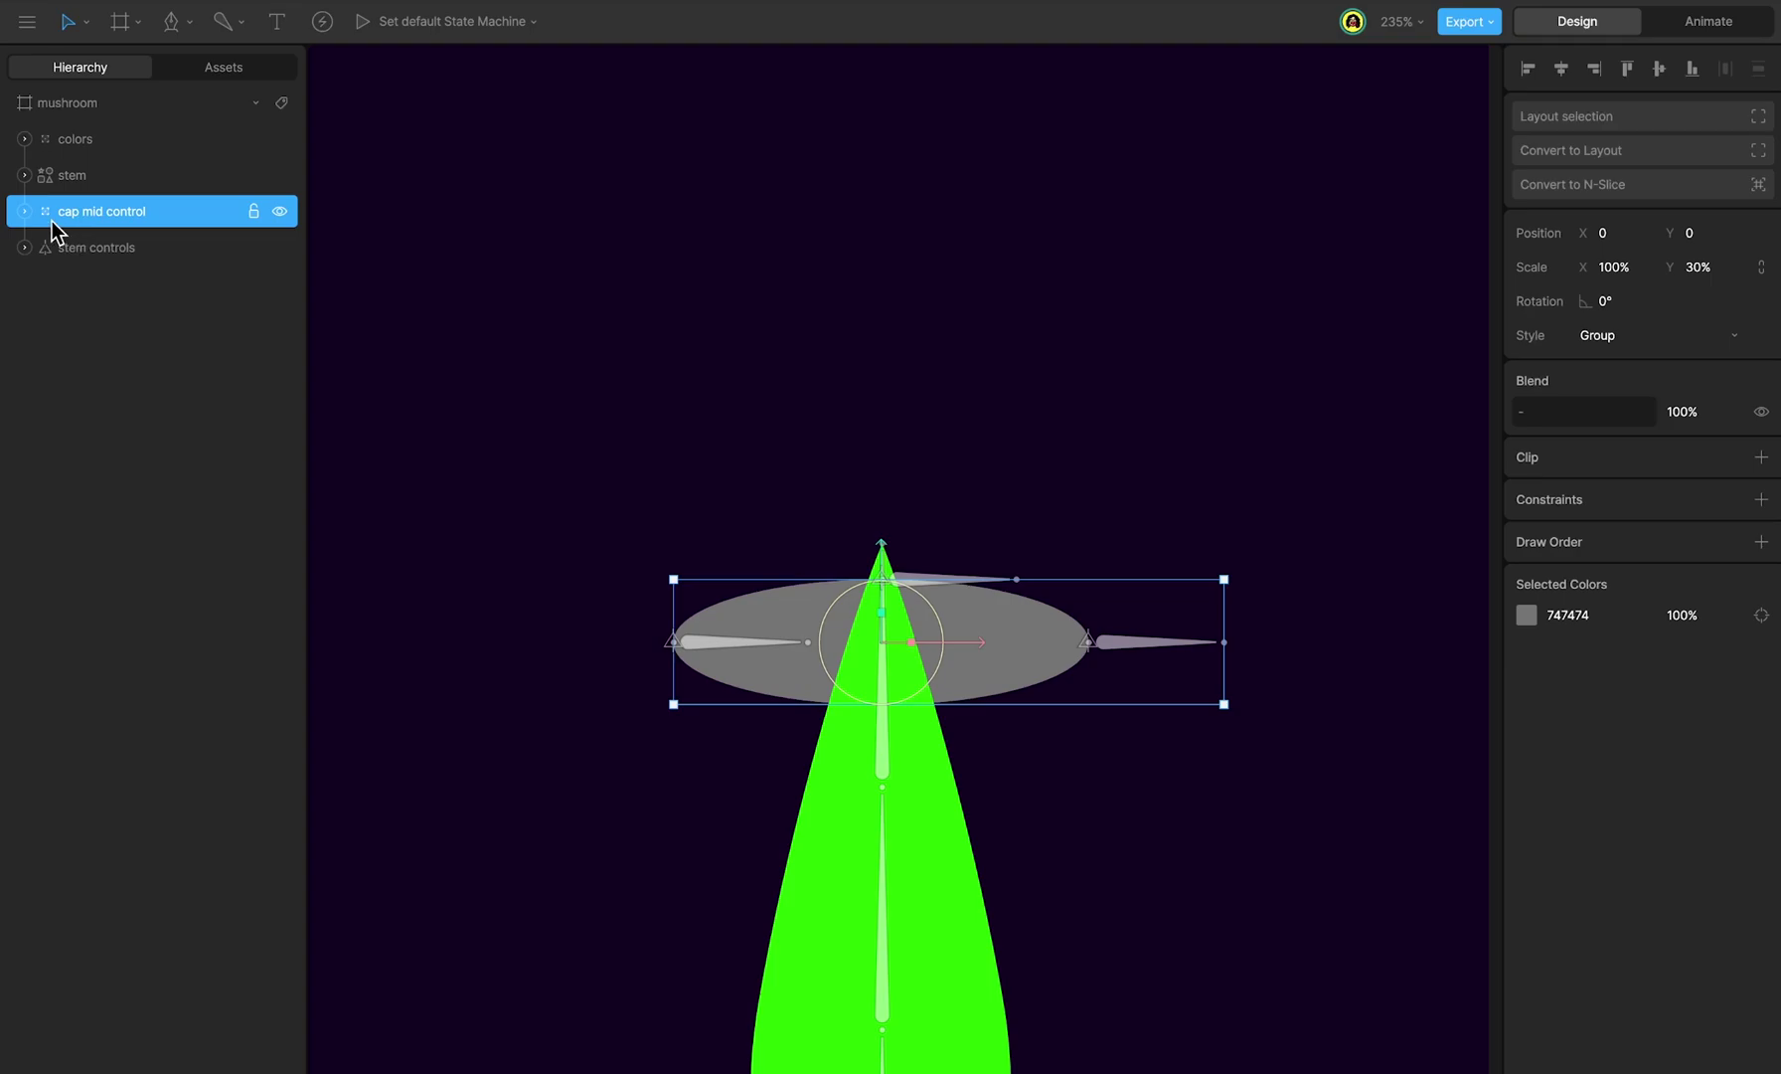
Step: Group the three triangle controls and the ellipse together inside cap mid control
click(25, 212)
click(90, 247)
shift+click(115, 357)
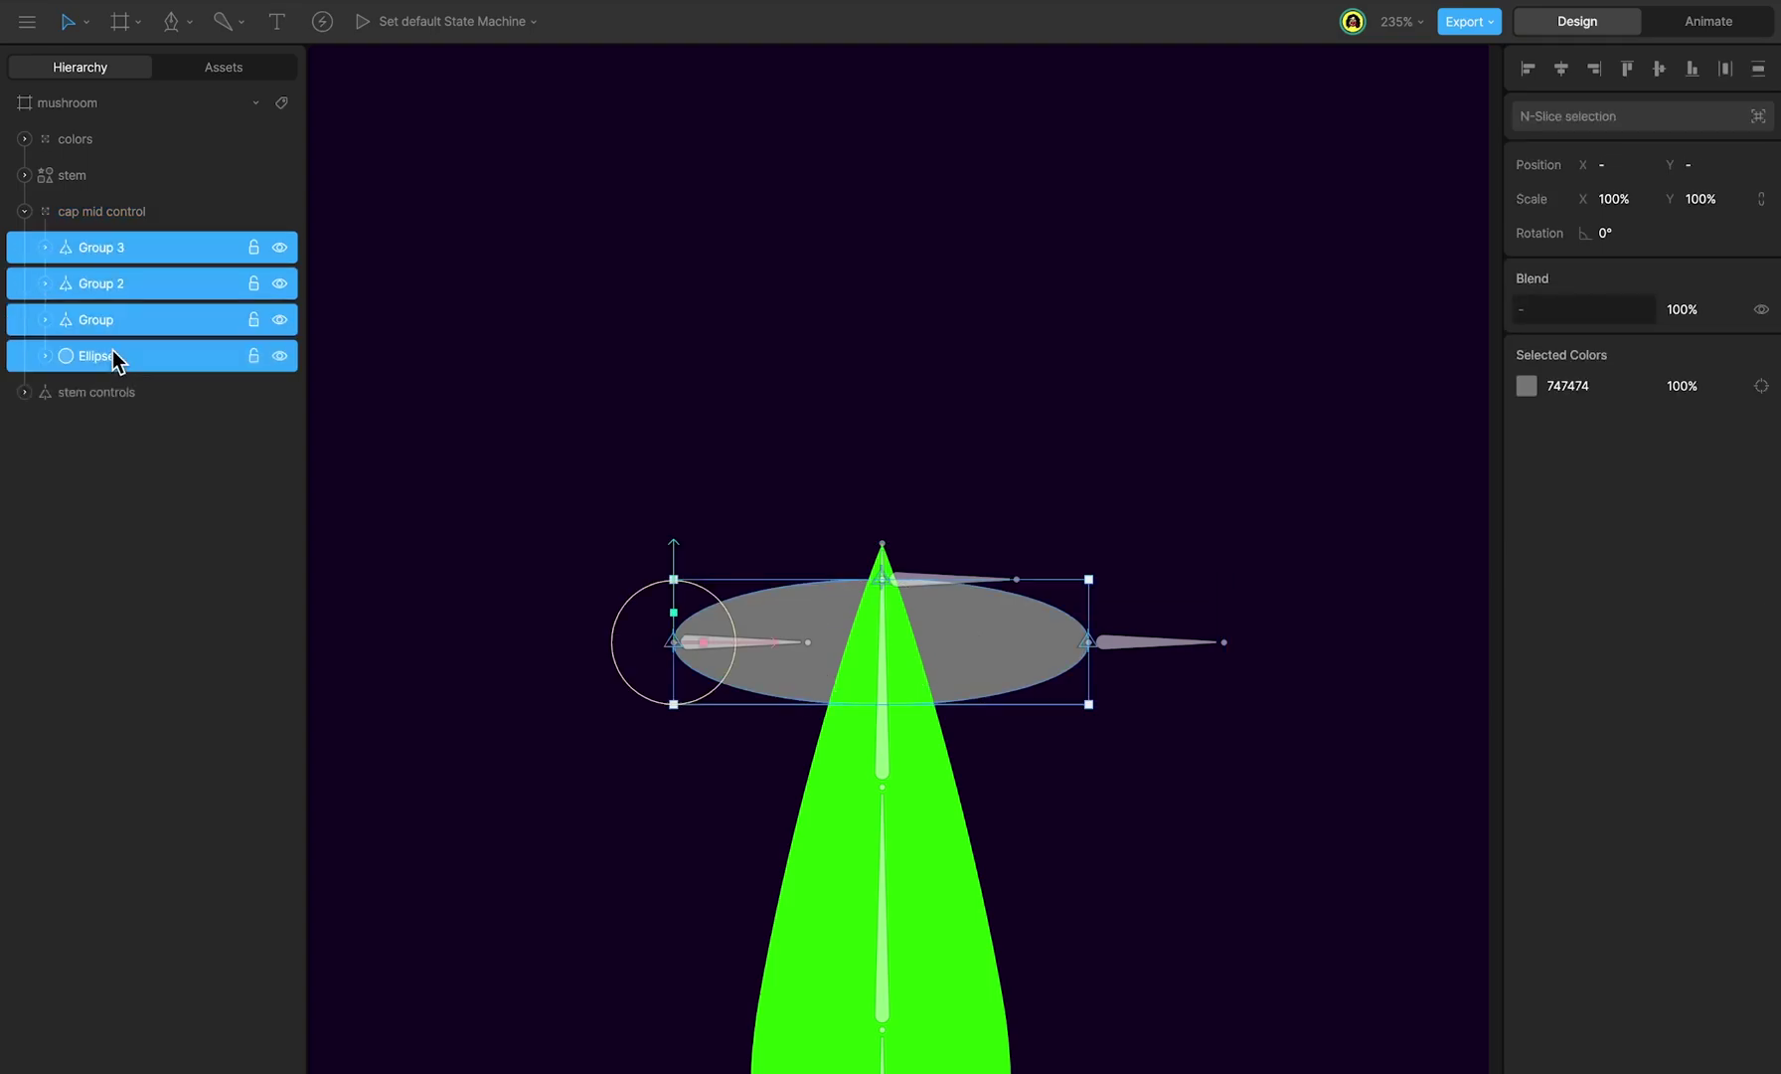
key(super+g)
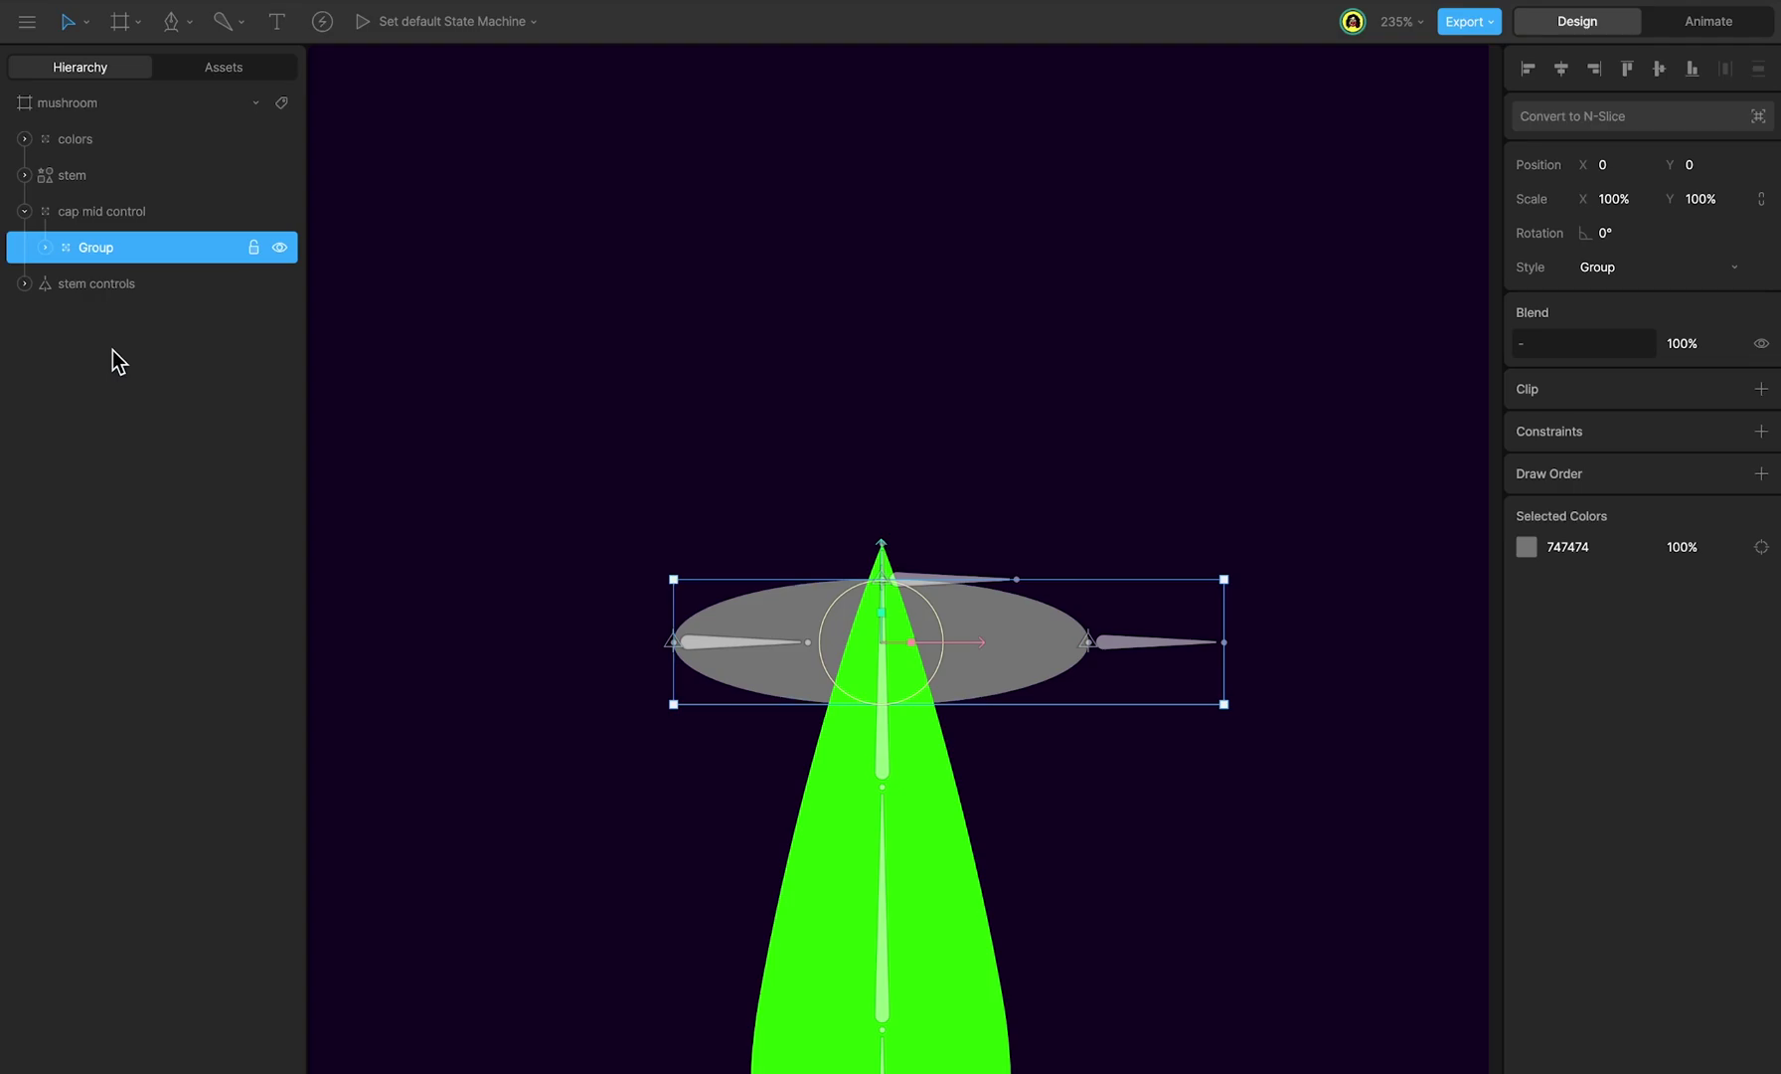
Step: Duplicate the new inner group and scale the copy proportionally to 125%
key(super+g)
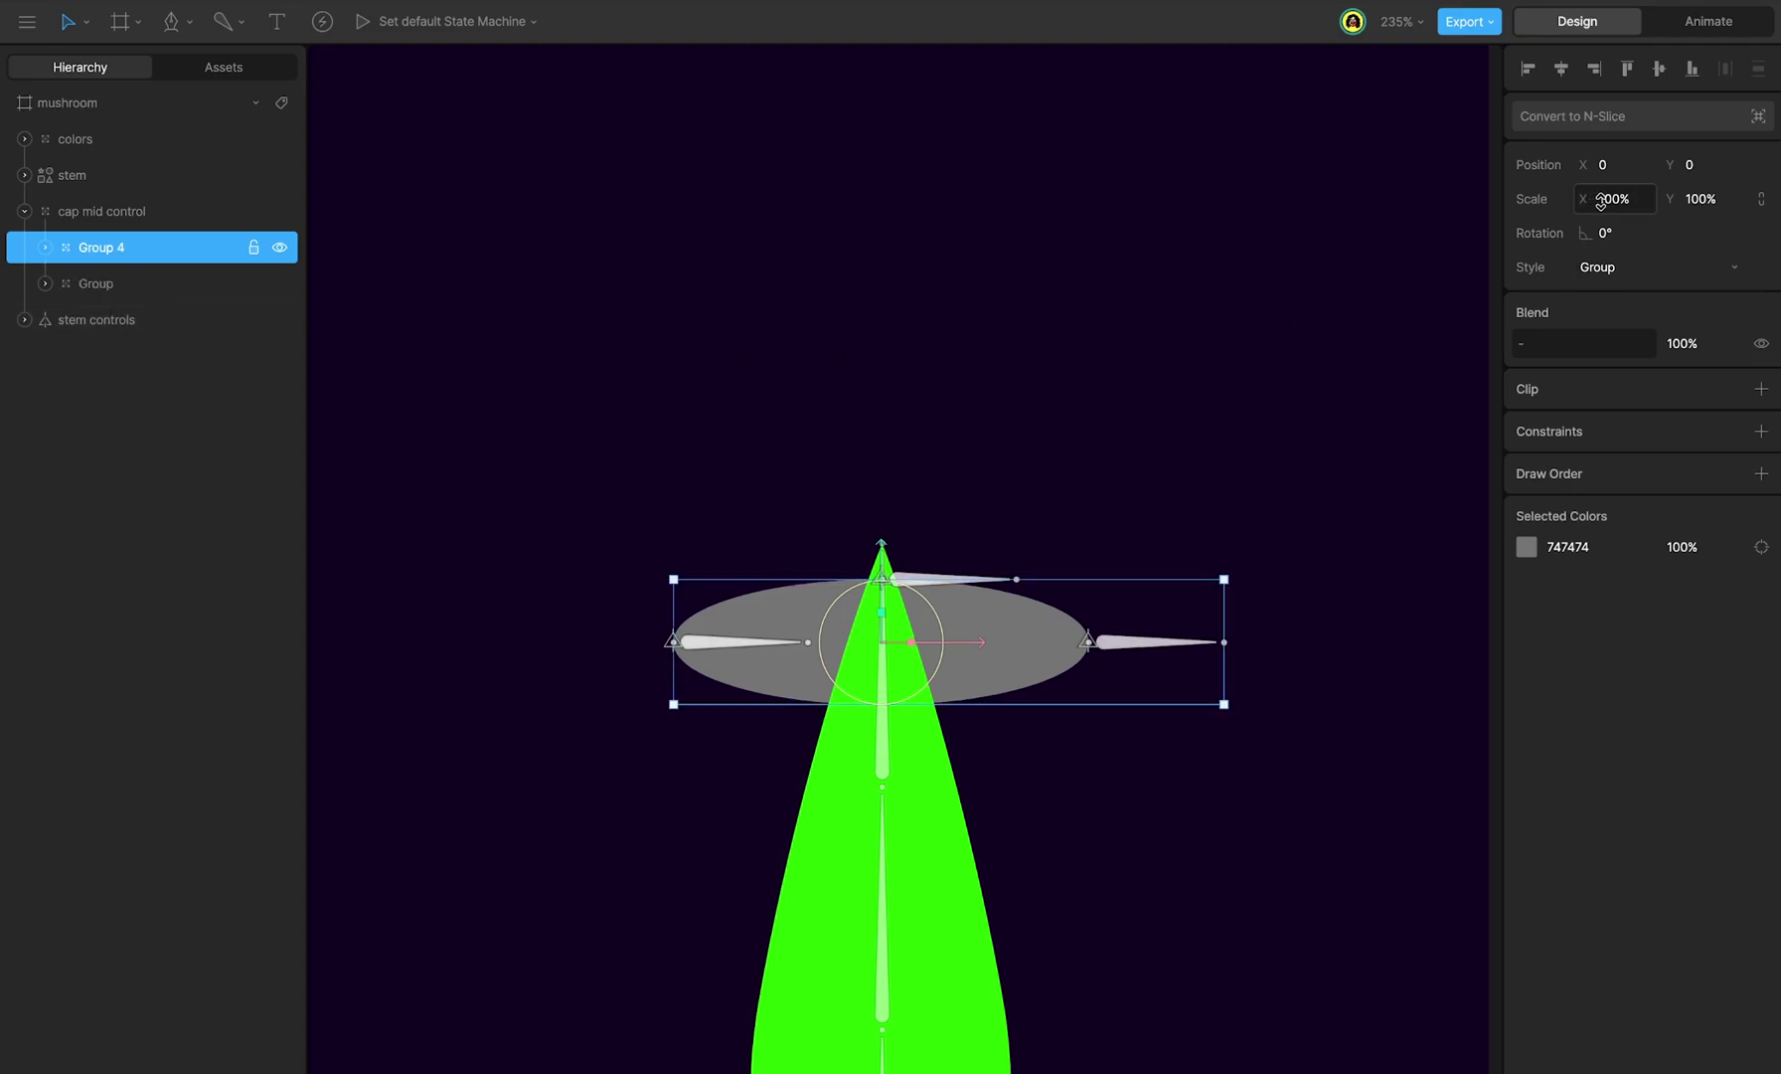
click(1758, 203)
drag(1624, 200, 1670, 200)
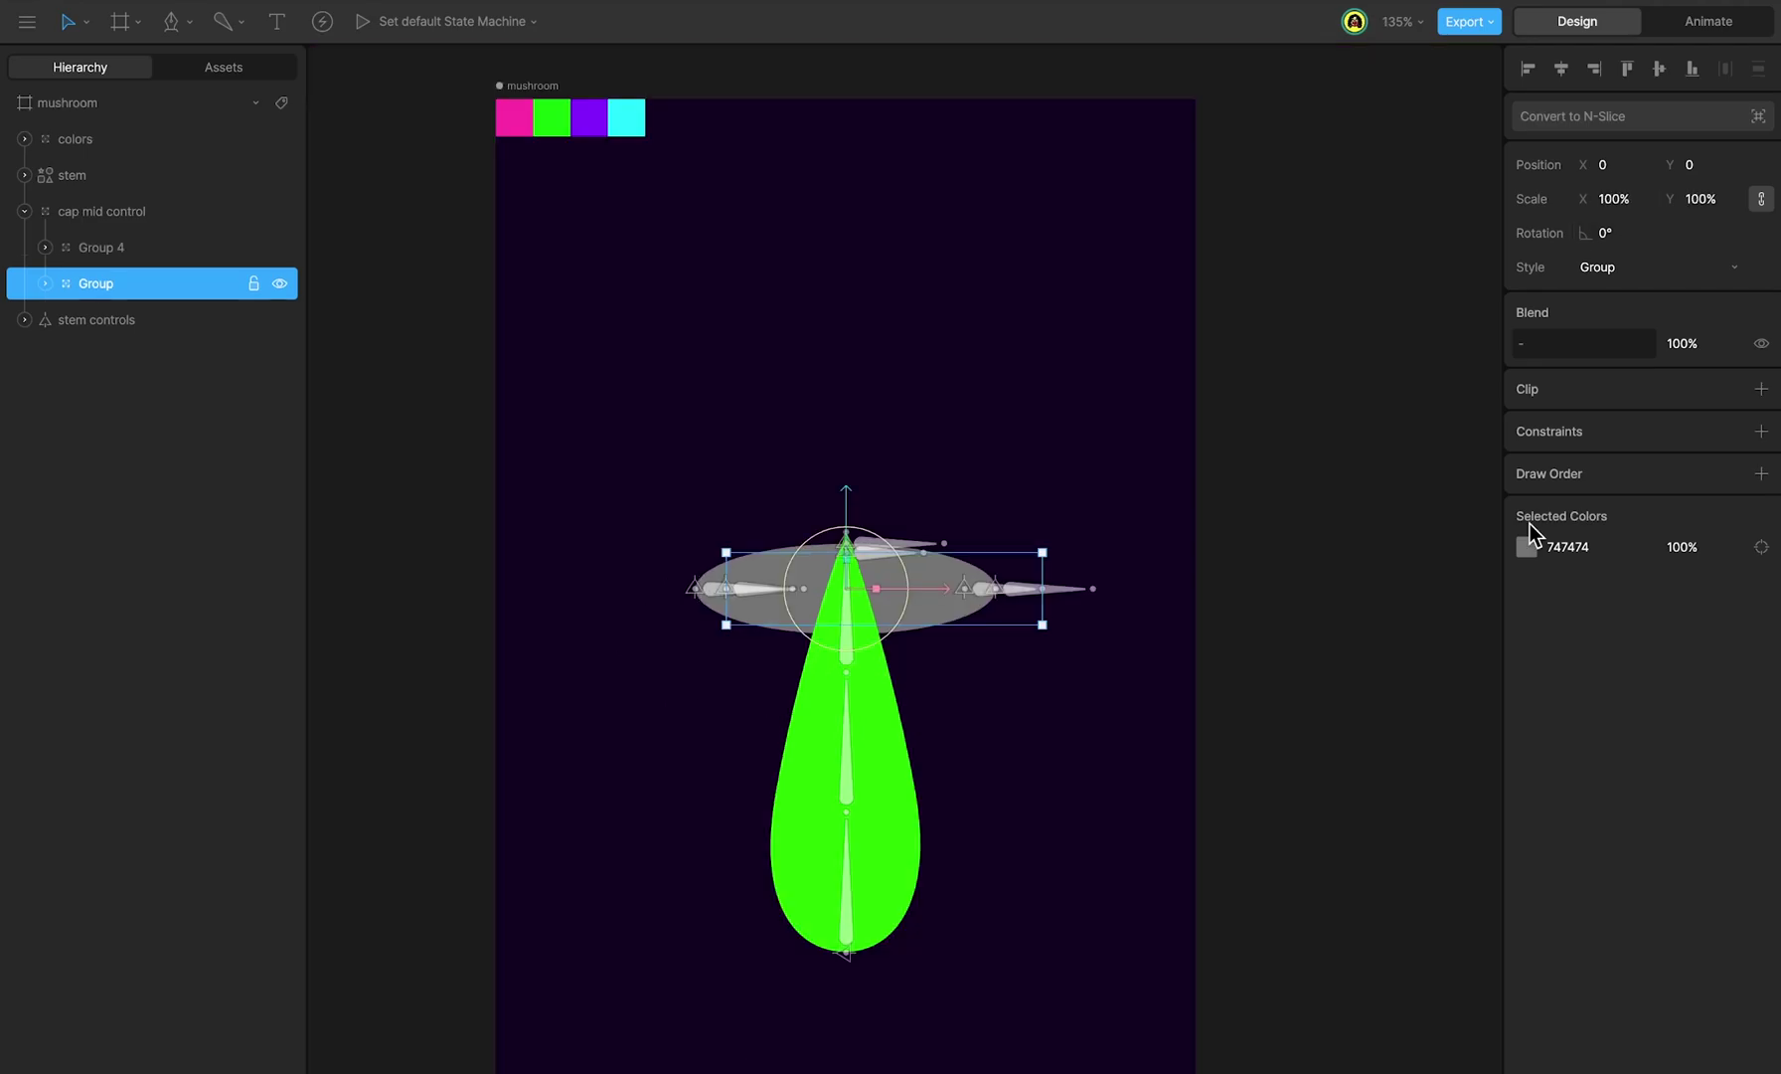
Step: Recolor the smaller ellipse with the green sampled from the artboard's color swatches
click(1526, 544)
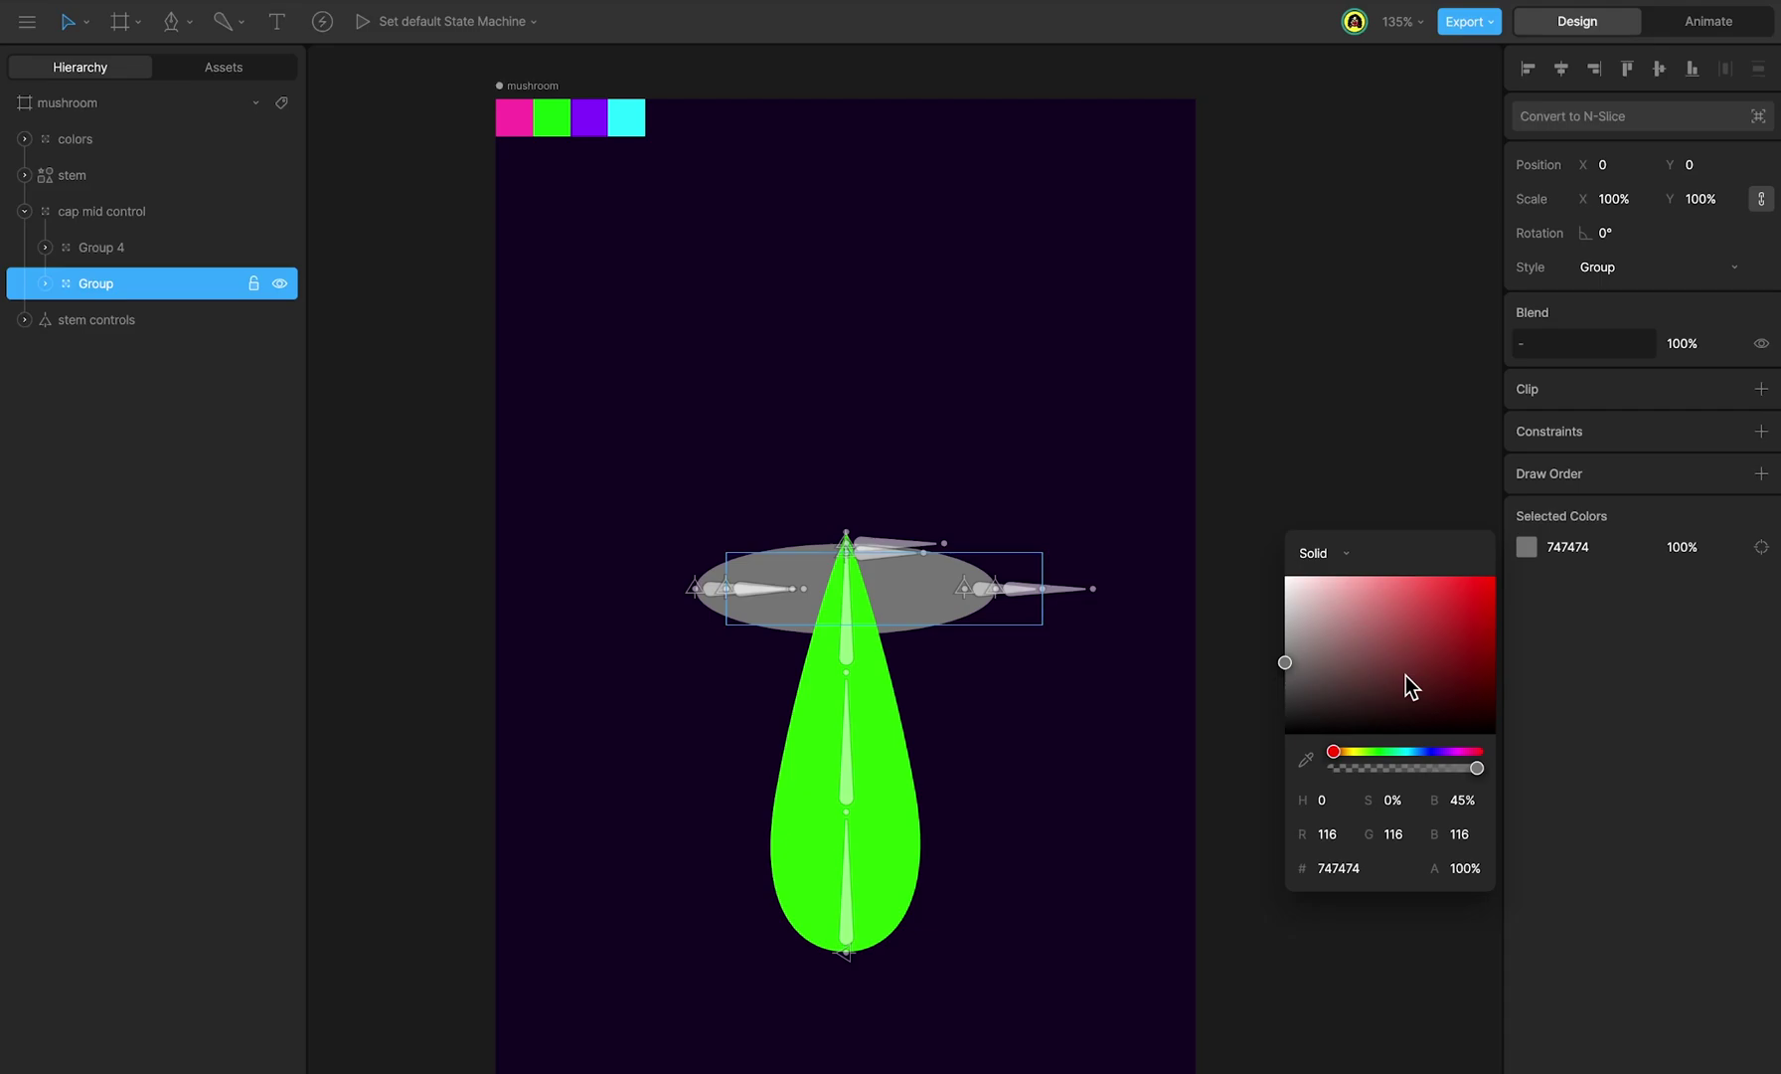
click(1303, 760)
click(553, 117)
Step: Order the 125% group behind the smaller one and recolor its ellipse with the pink swatch, FF36A7
click(1526, 545)
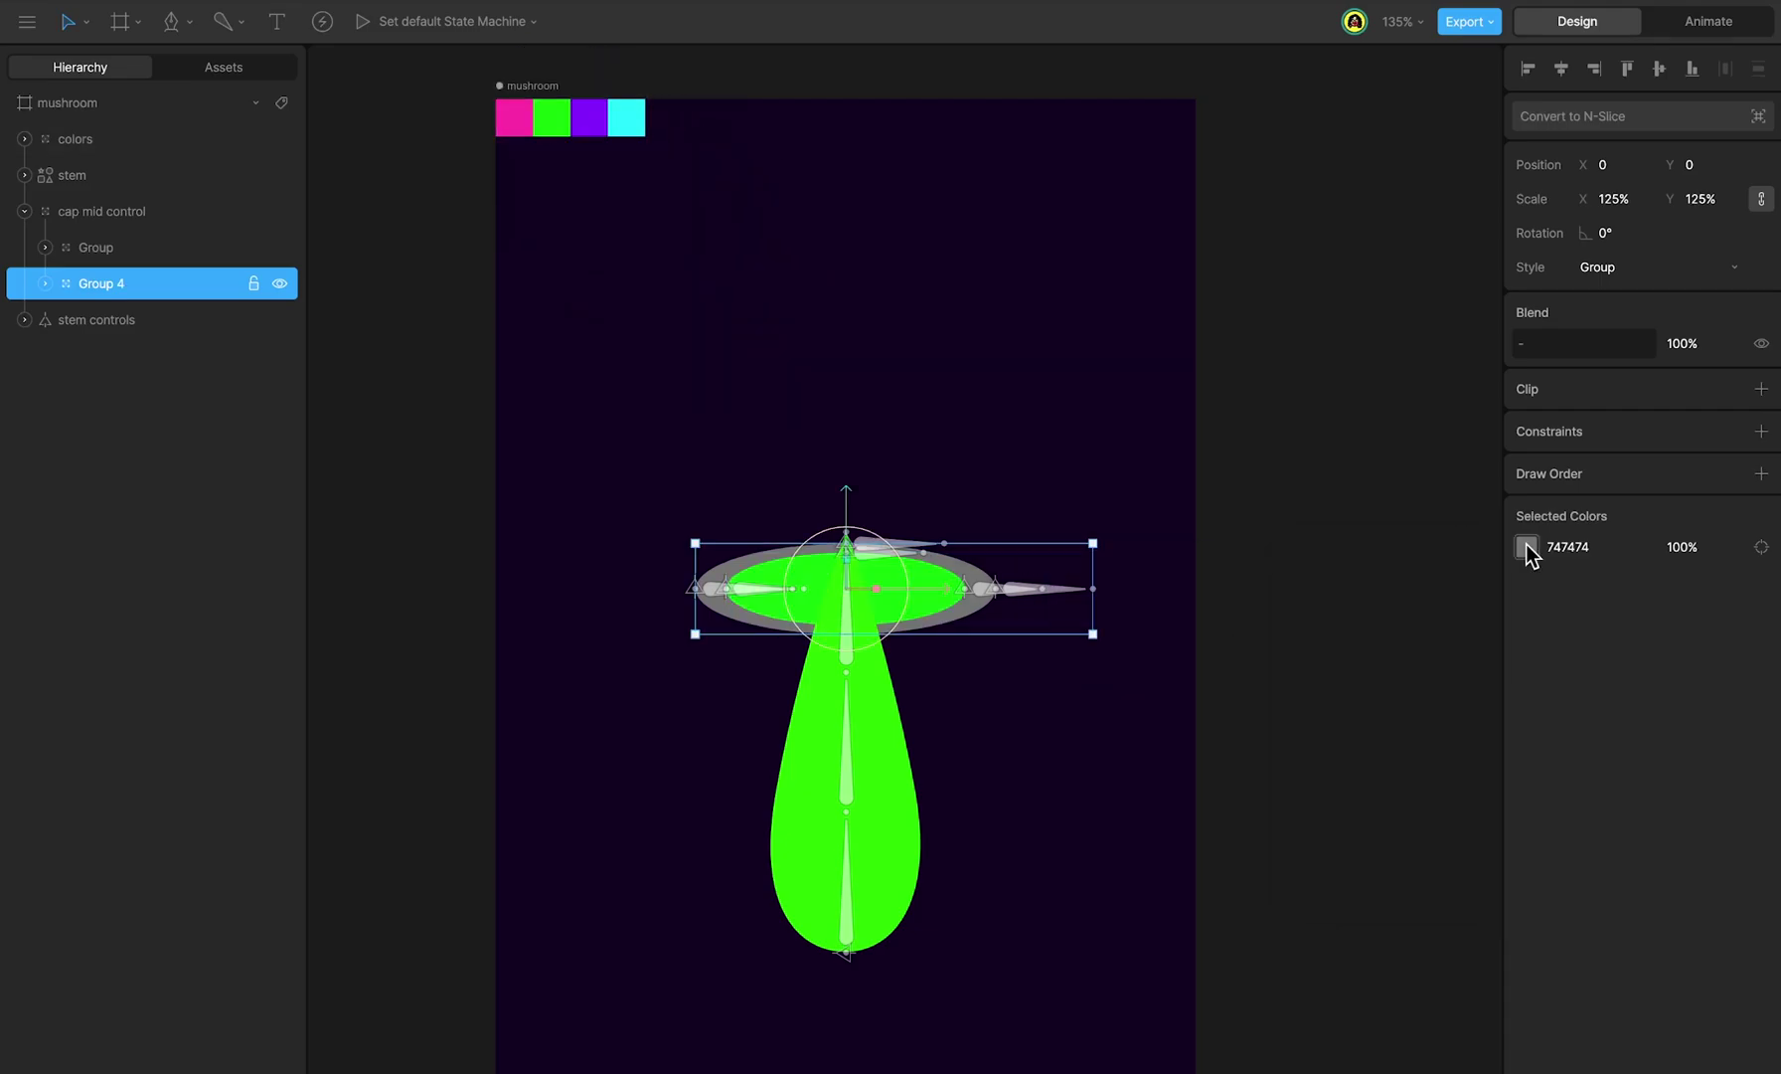
click(1305, 759)
click(516, 126)
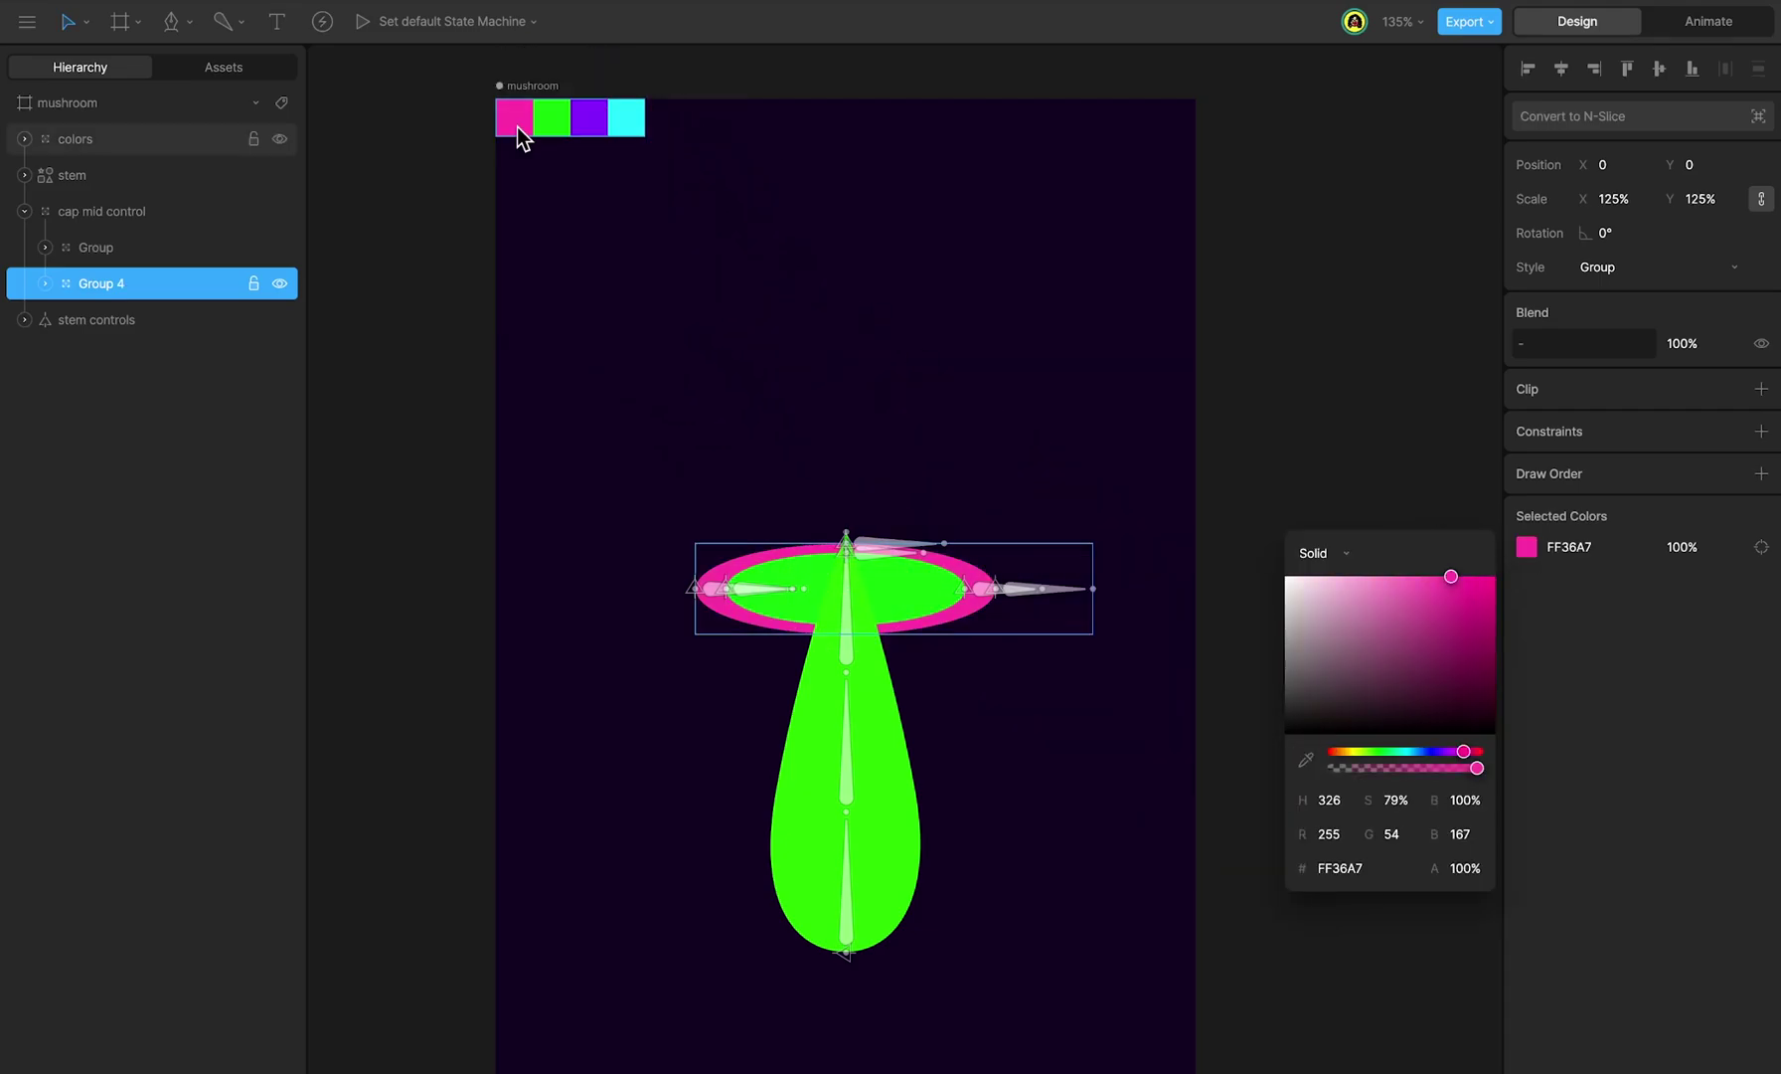
Step: Change the stem's fill color to white
click(826, 765)
click(1551, 415)
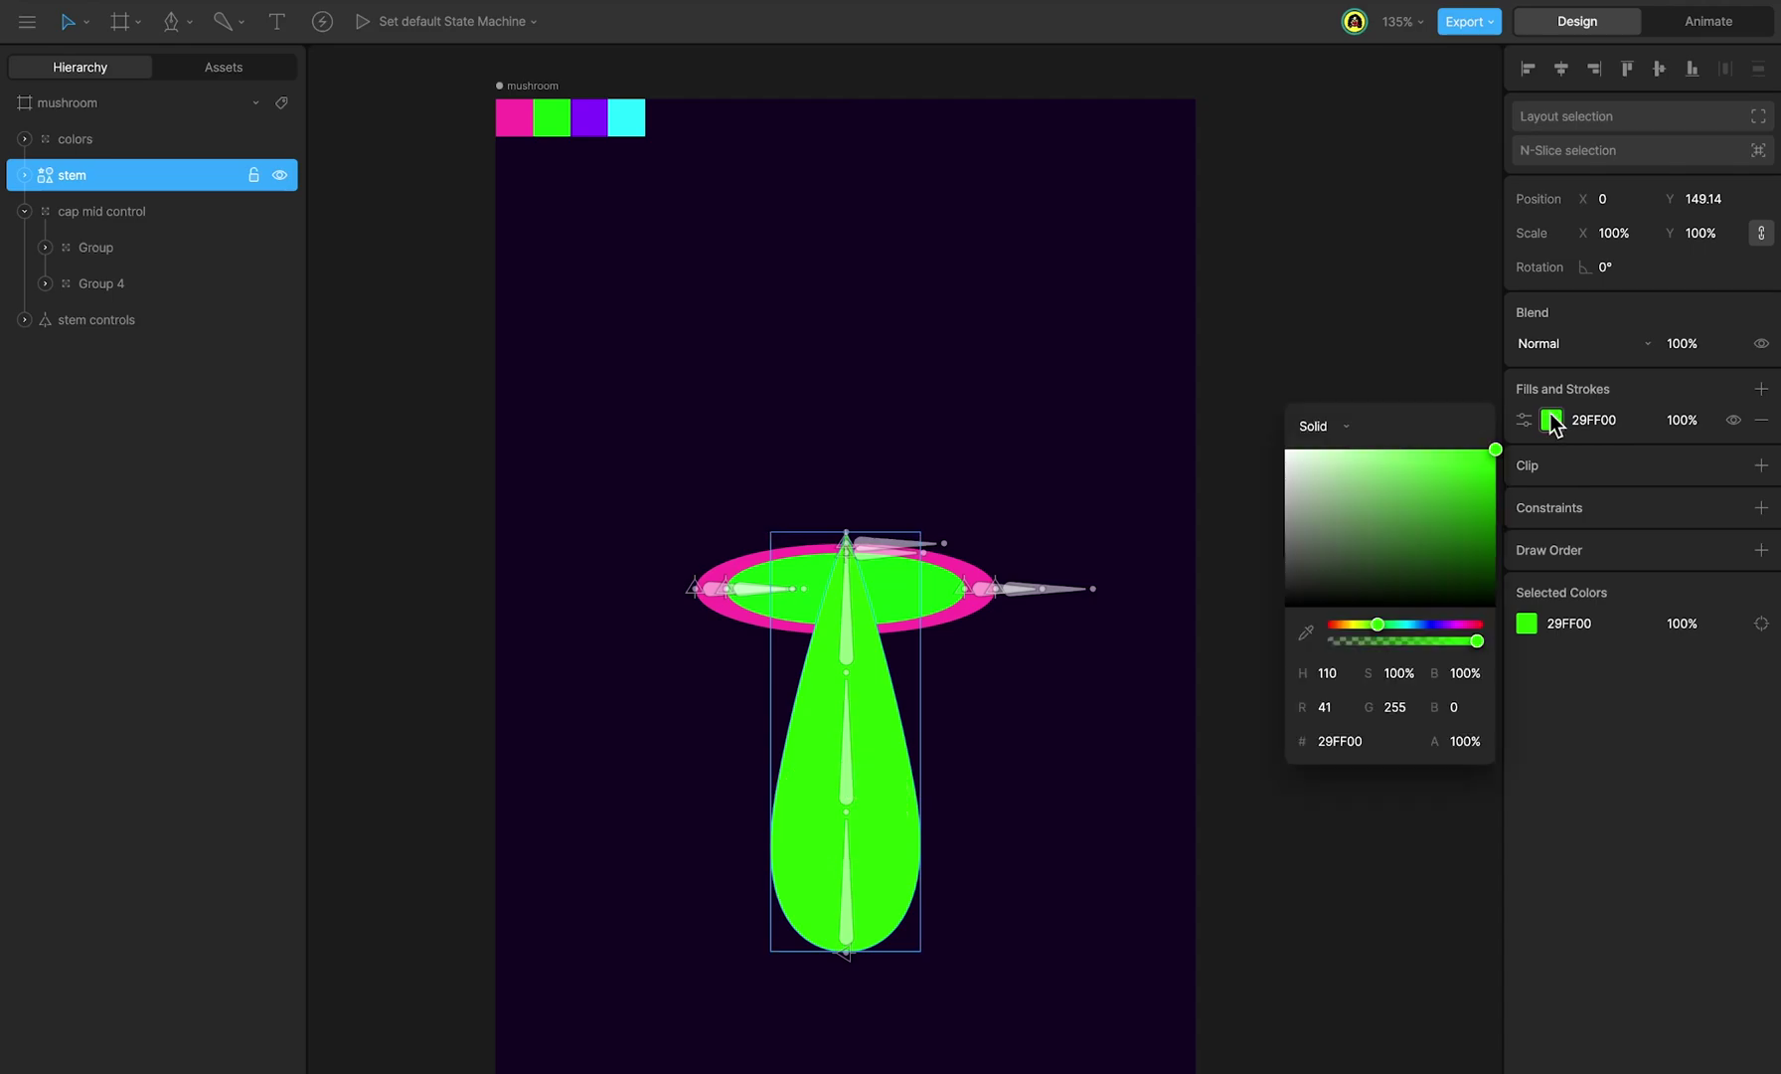
drag(1411, 467, 1240, 406)
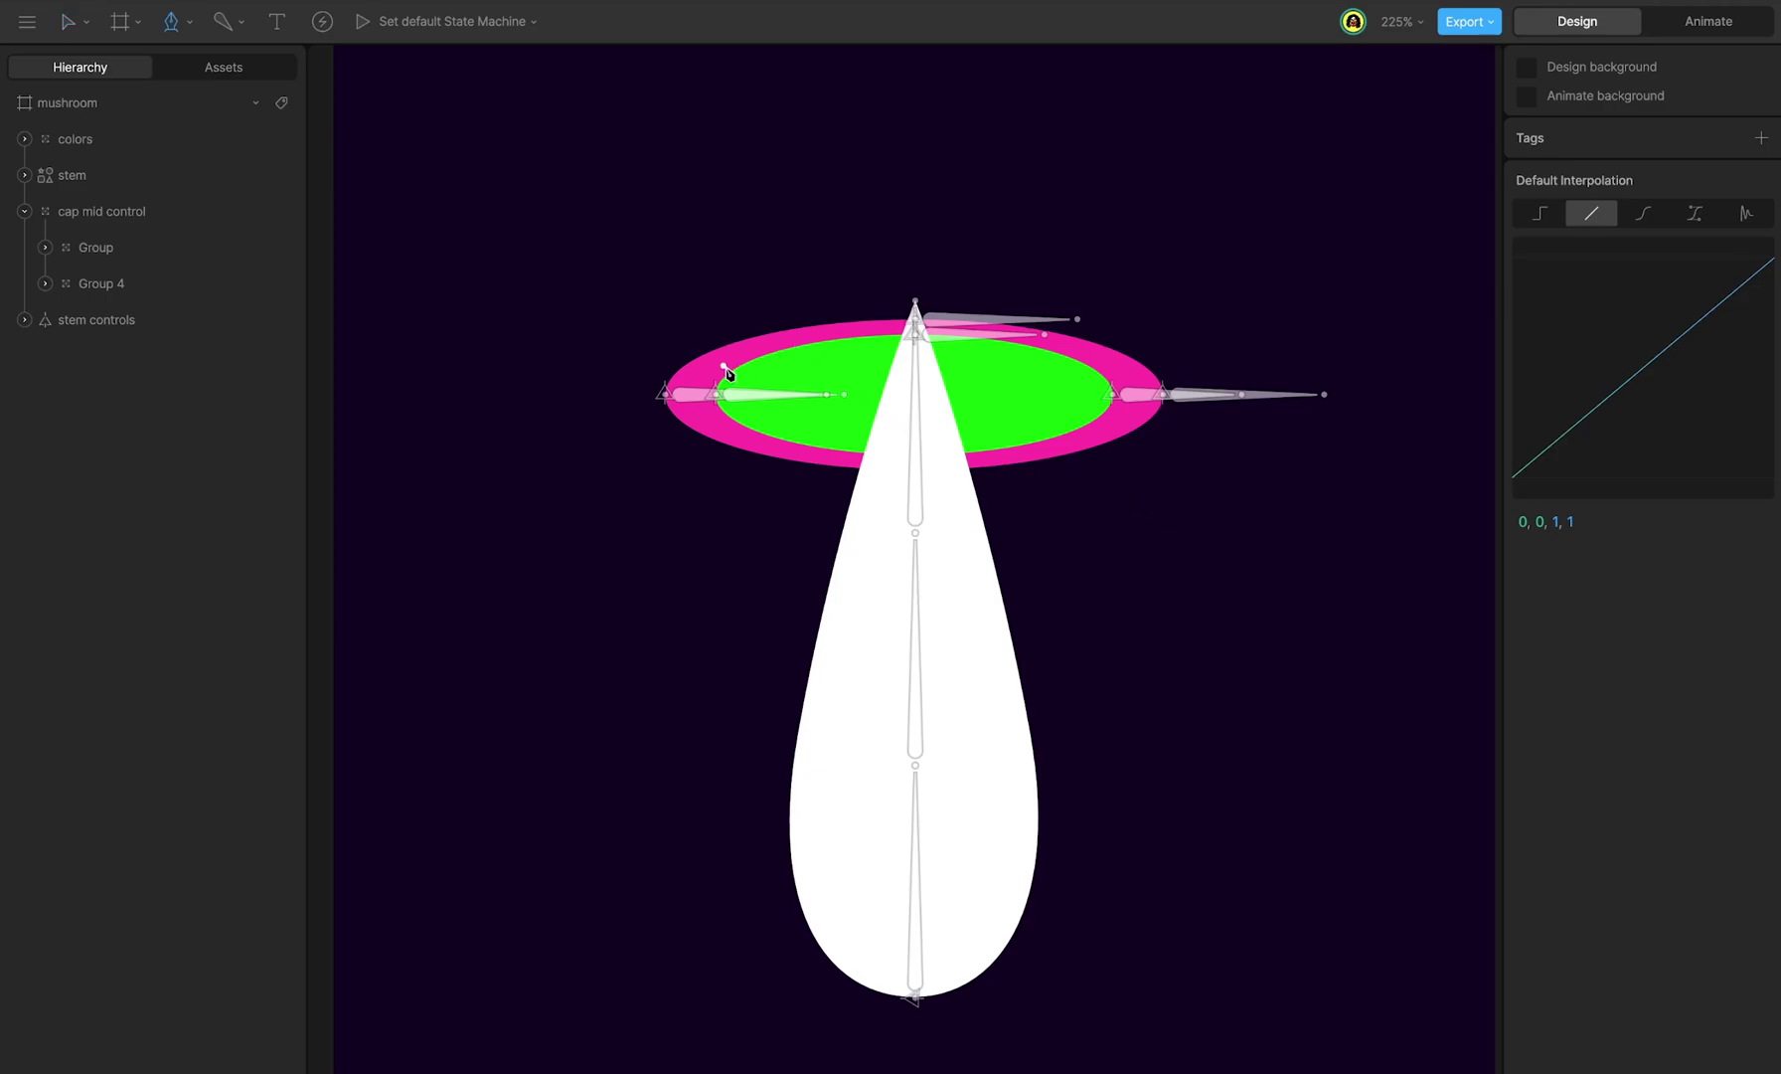
Step: Draw a curved pen path from the green ellipse's left point over its top point to its right point
key(p)
click(716, 398)
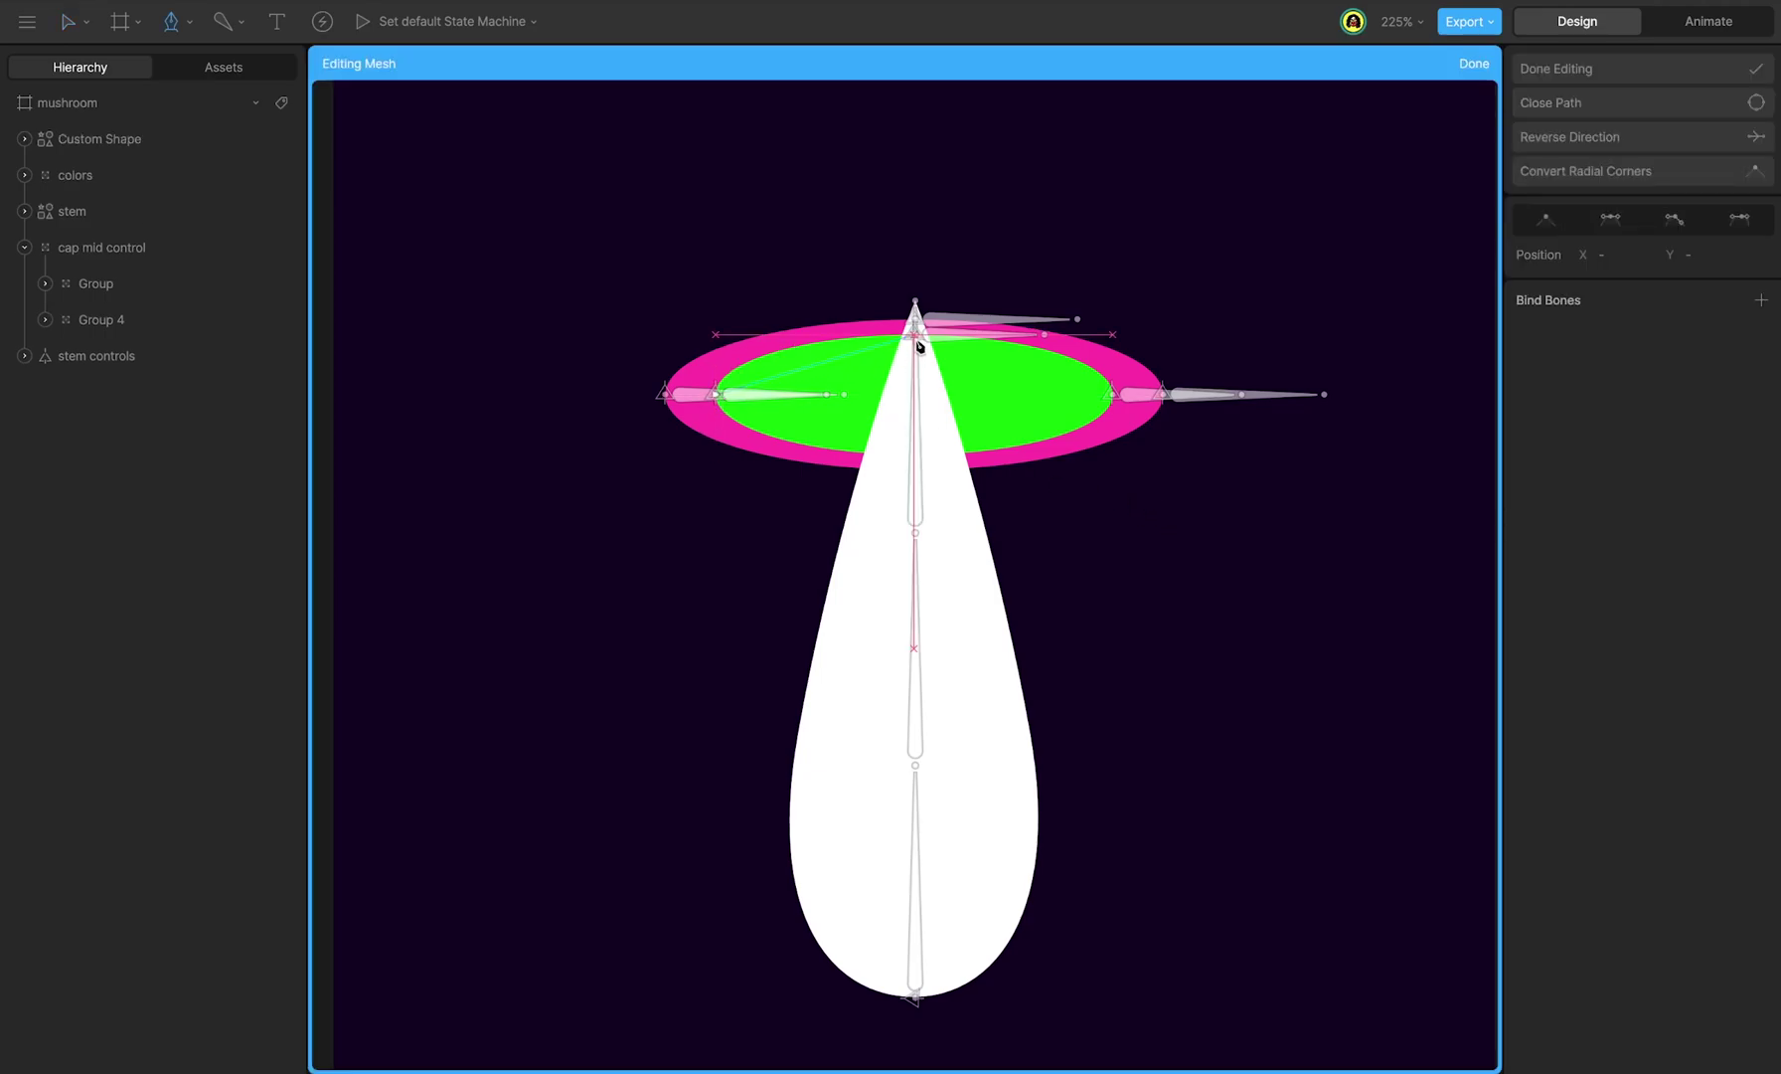
mouse_move(915, 335)
mouse_down()
mouse_move(1113, 335)
mouse_move(1094, 396)
mouse_move(1112, 324)
mouse_up()
scroll(1113, 396, up, 10)
scroll(1109, 391, down, 5)
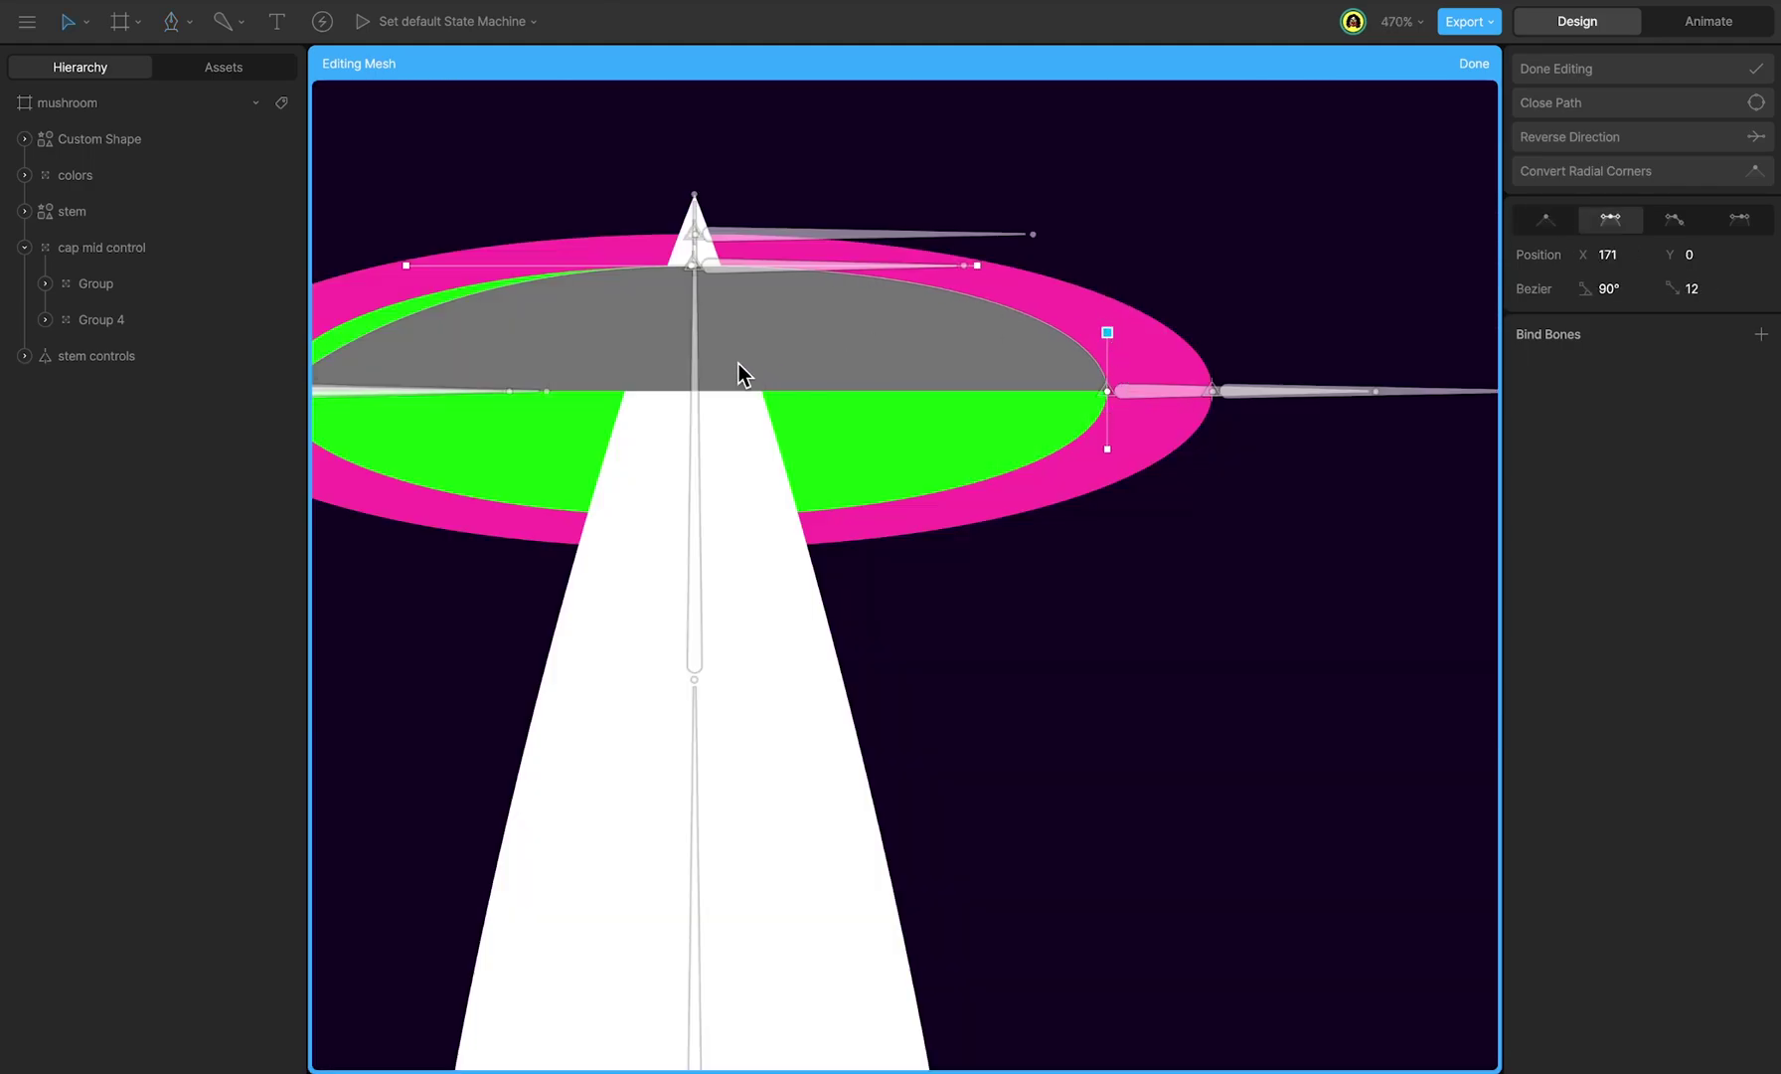
Step: Convert the path's left vertex to a mirrored curve and align its handle vertically to follow the green ellipse's edge
drag(739, 363, 874, 352)
drag(448, 353, 363, 403)
click(1610, 219)
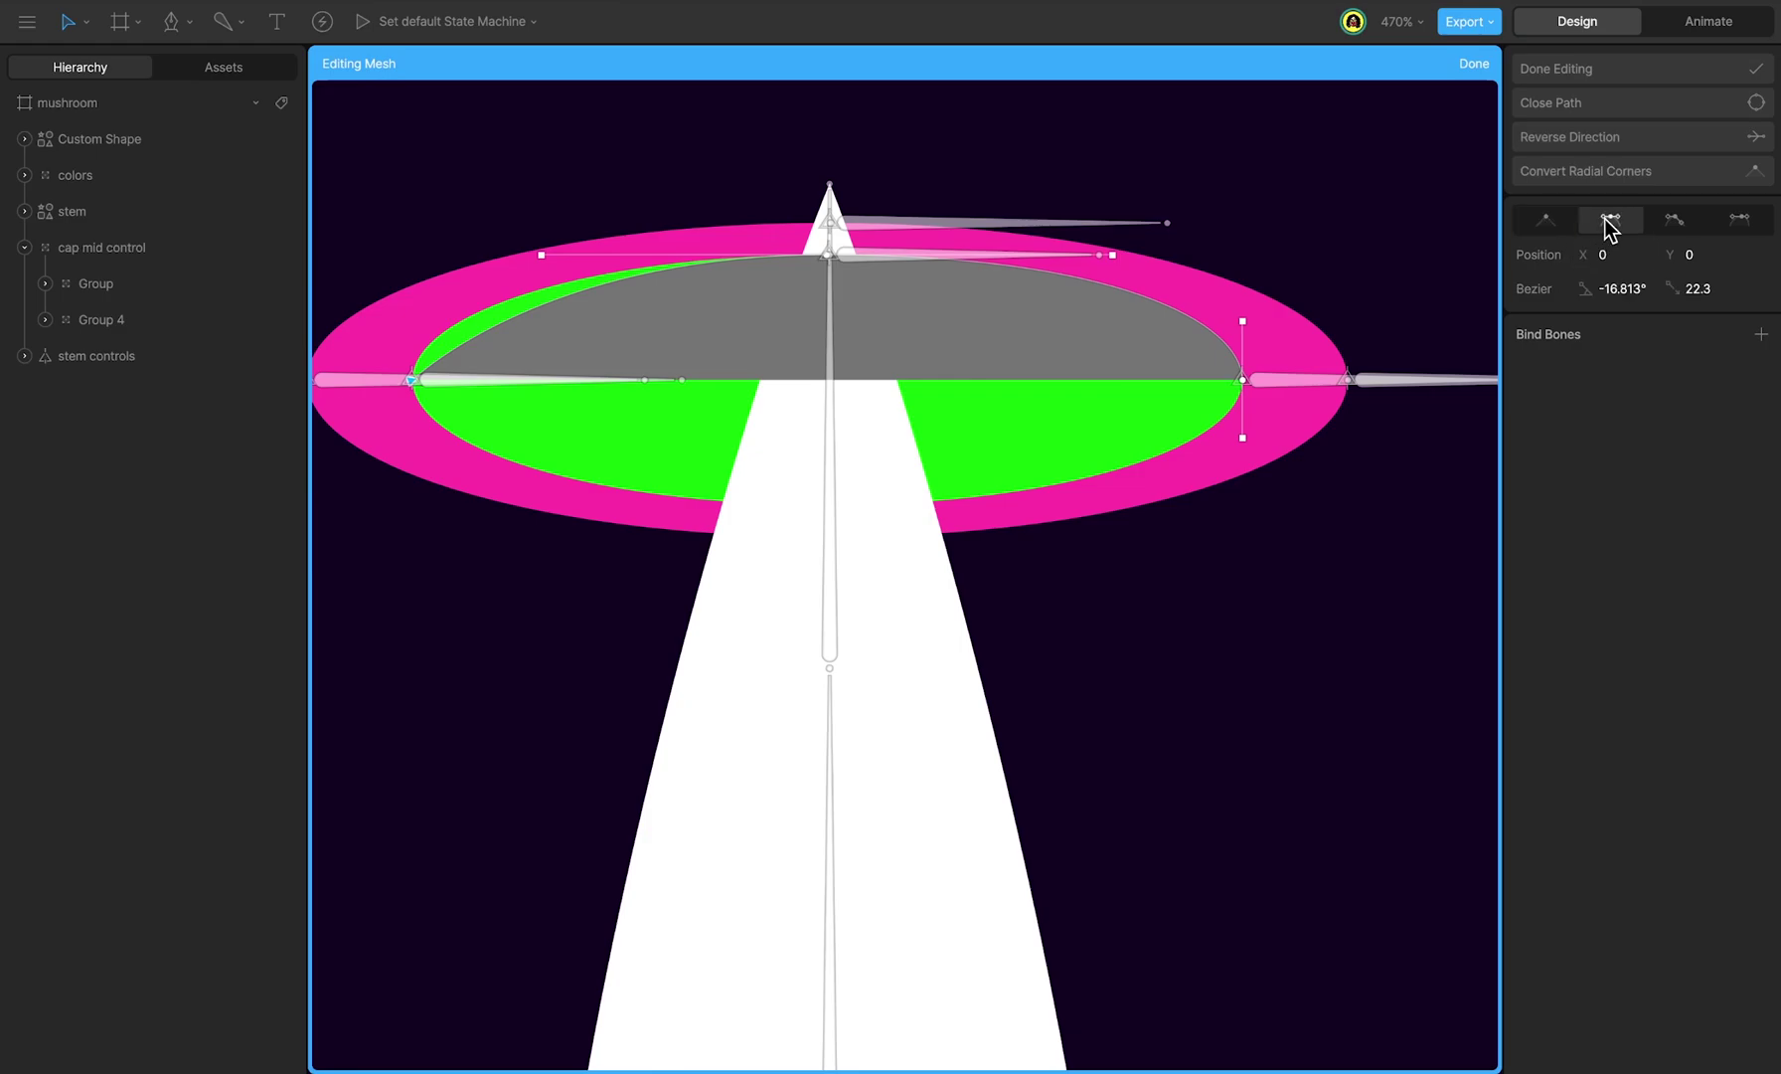
drag(515, 349, 412, 321)
Step: Continue the path from its right vertex through the artboard's two lower corners and close it at the left vertex
click(1243, 382)
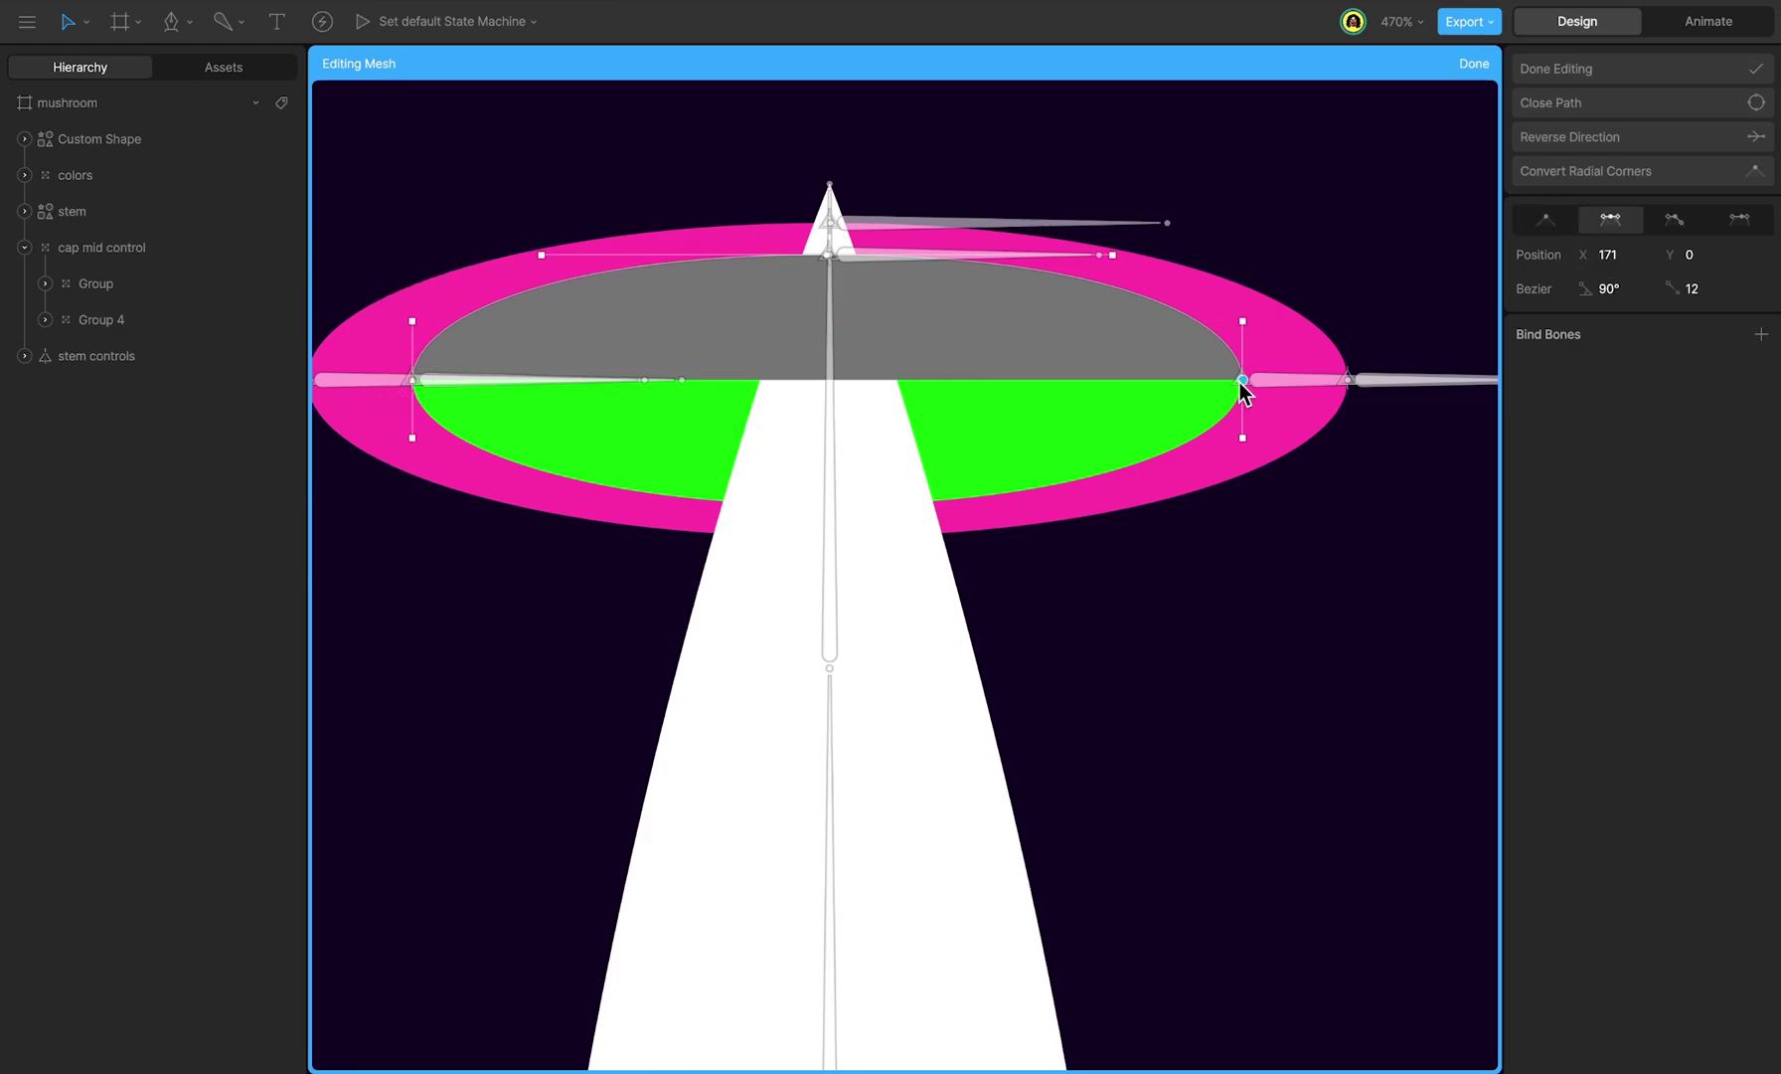
key(p)
scroll(1242, 660, down, 10)
drag(1288, 803, 1327, 823)
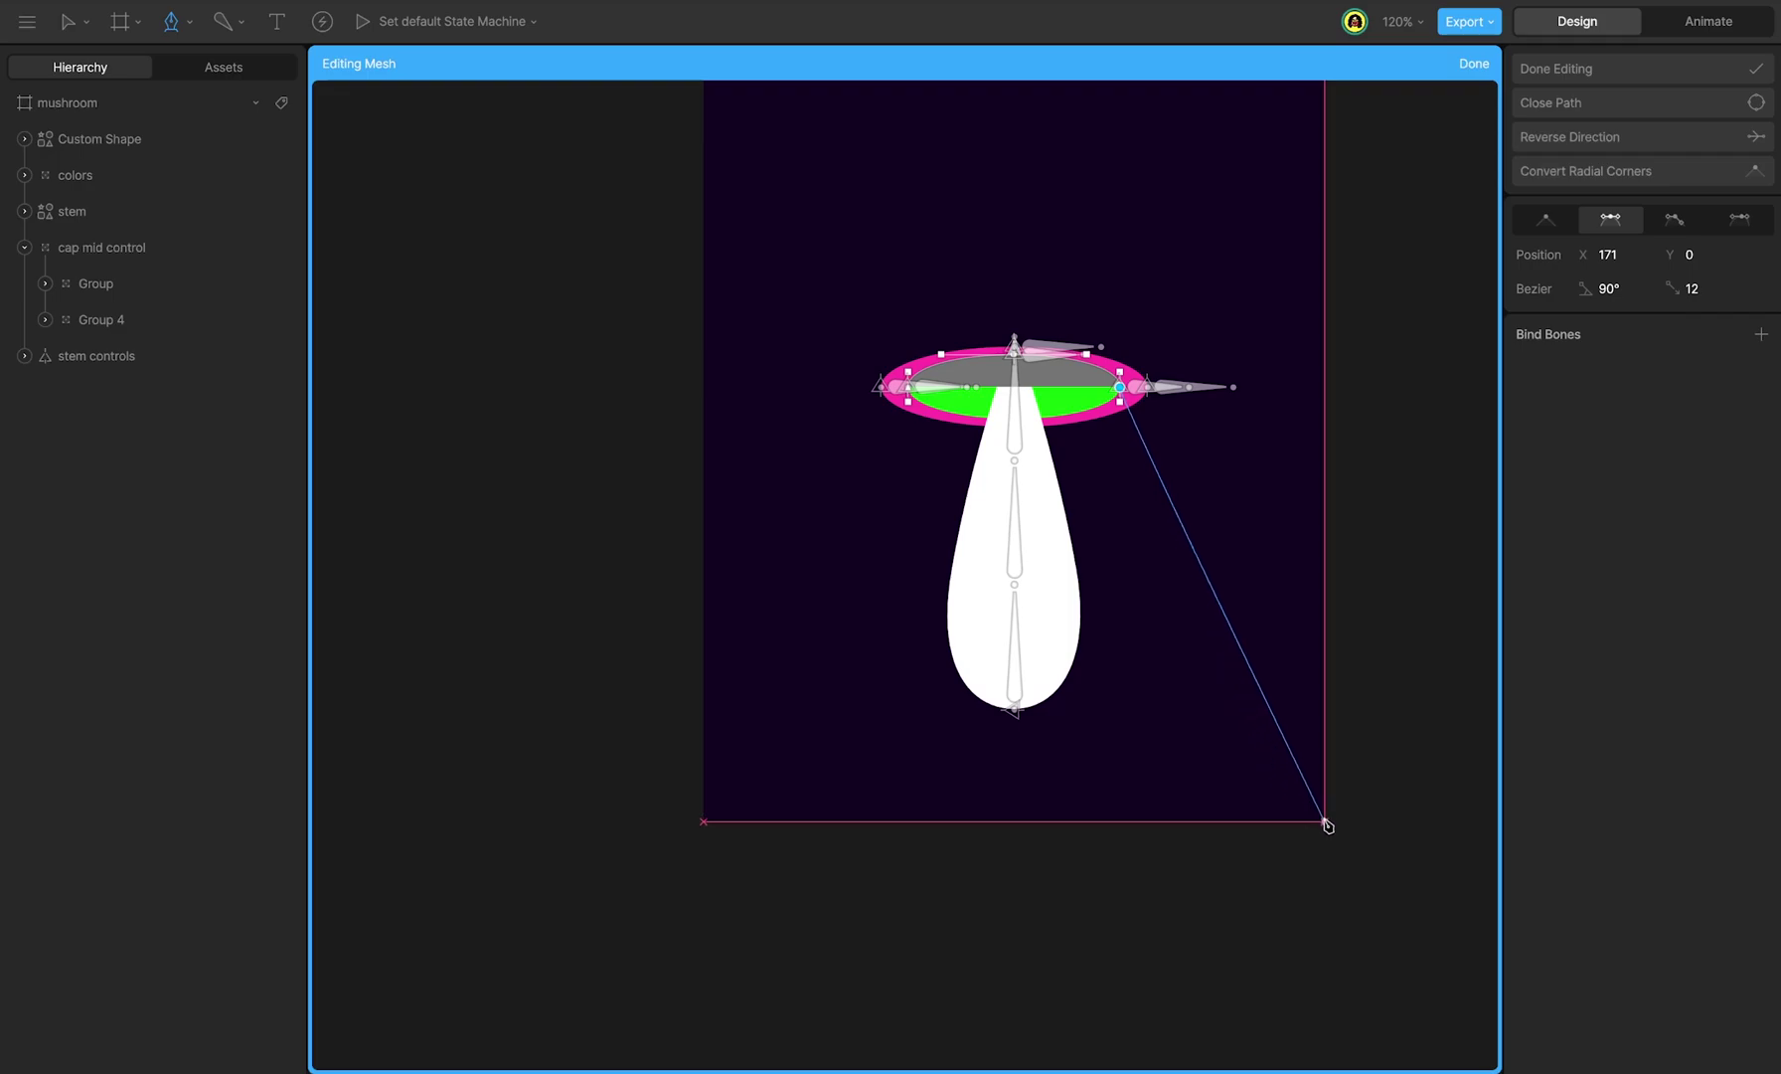
click(1326, 822)
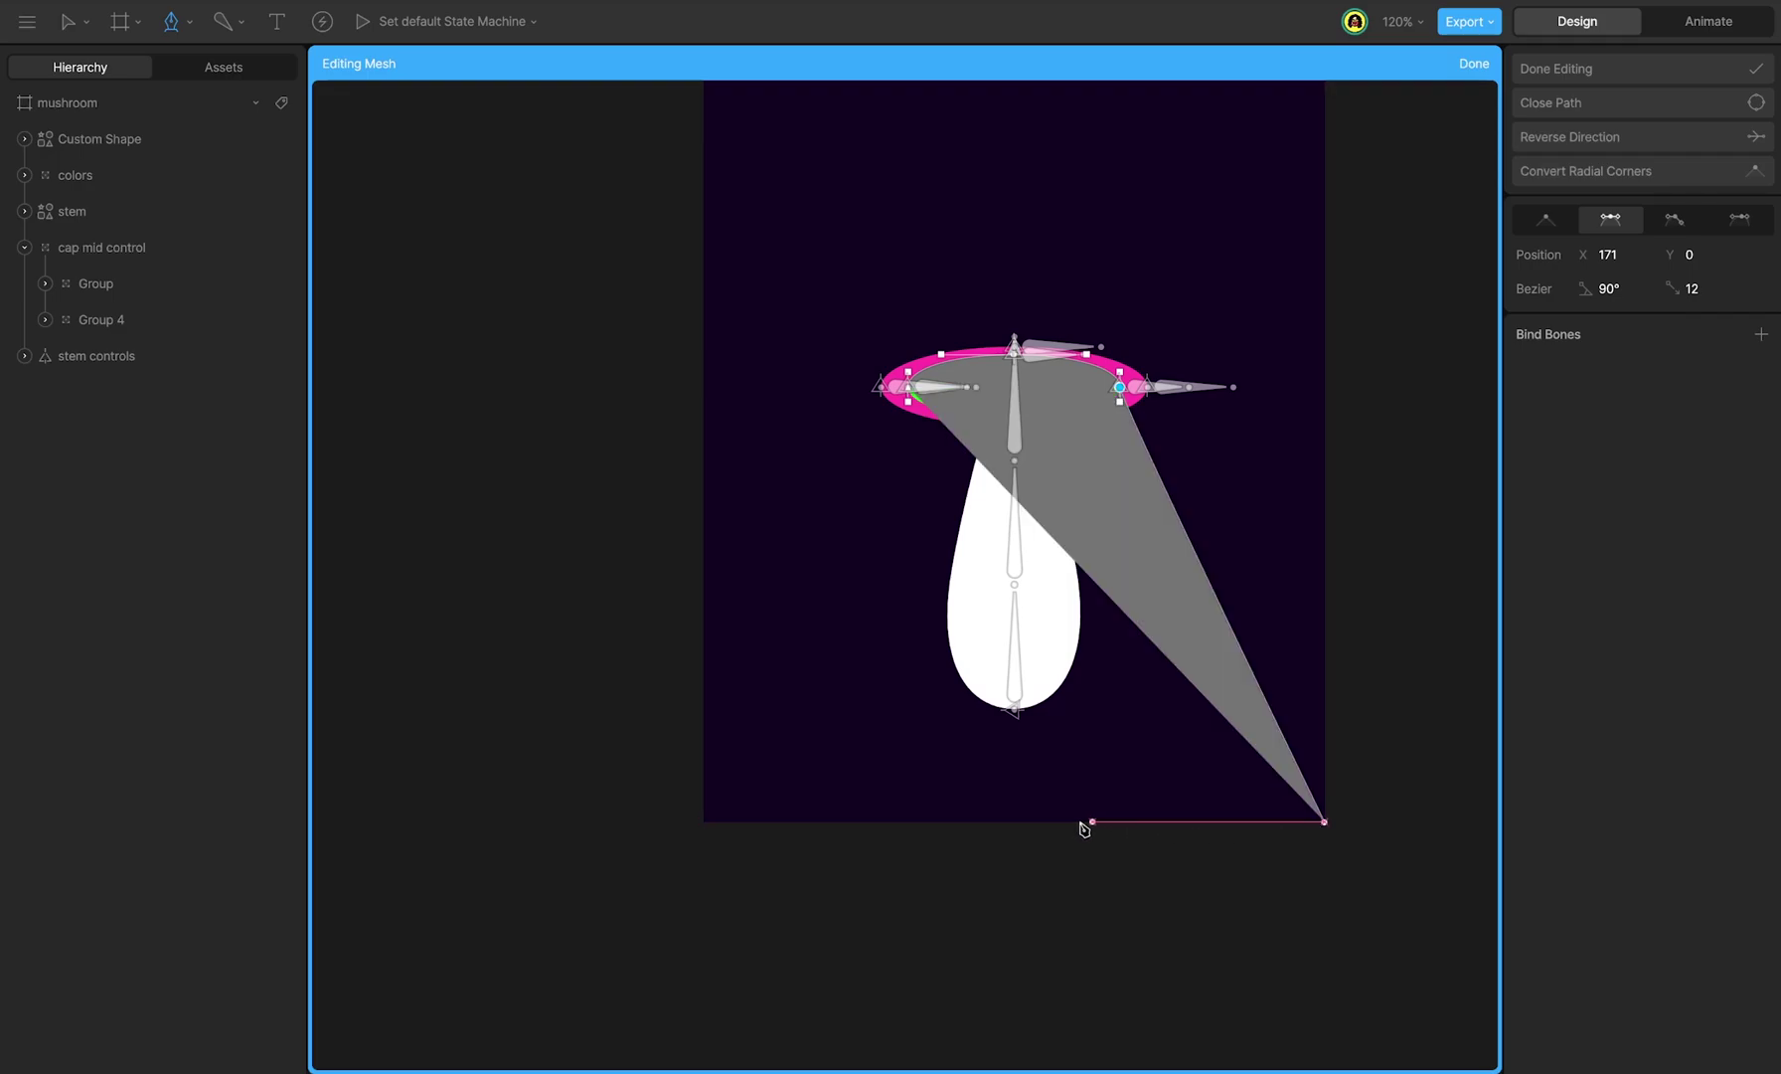
click(703, 822)
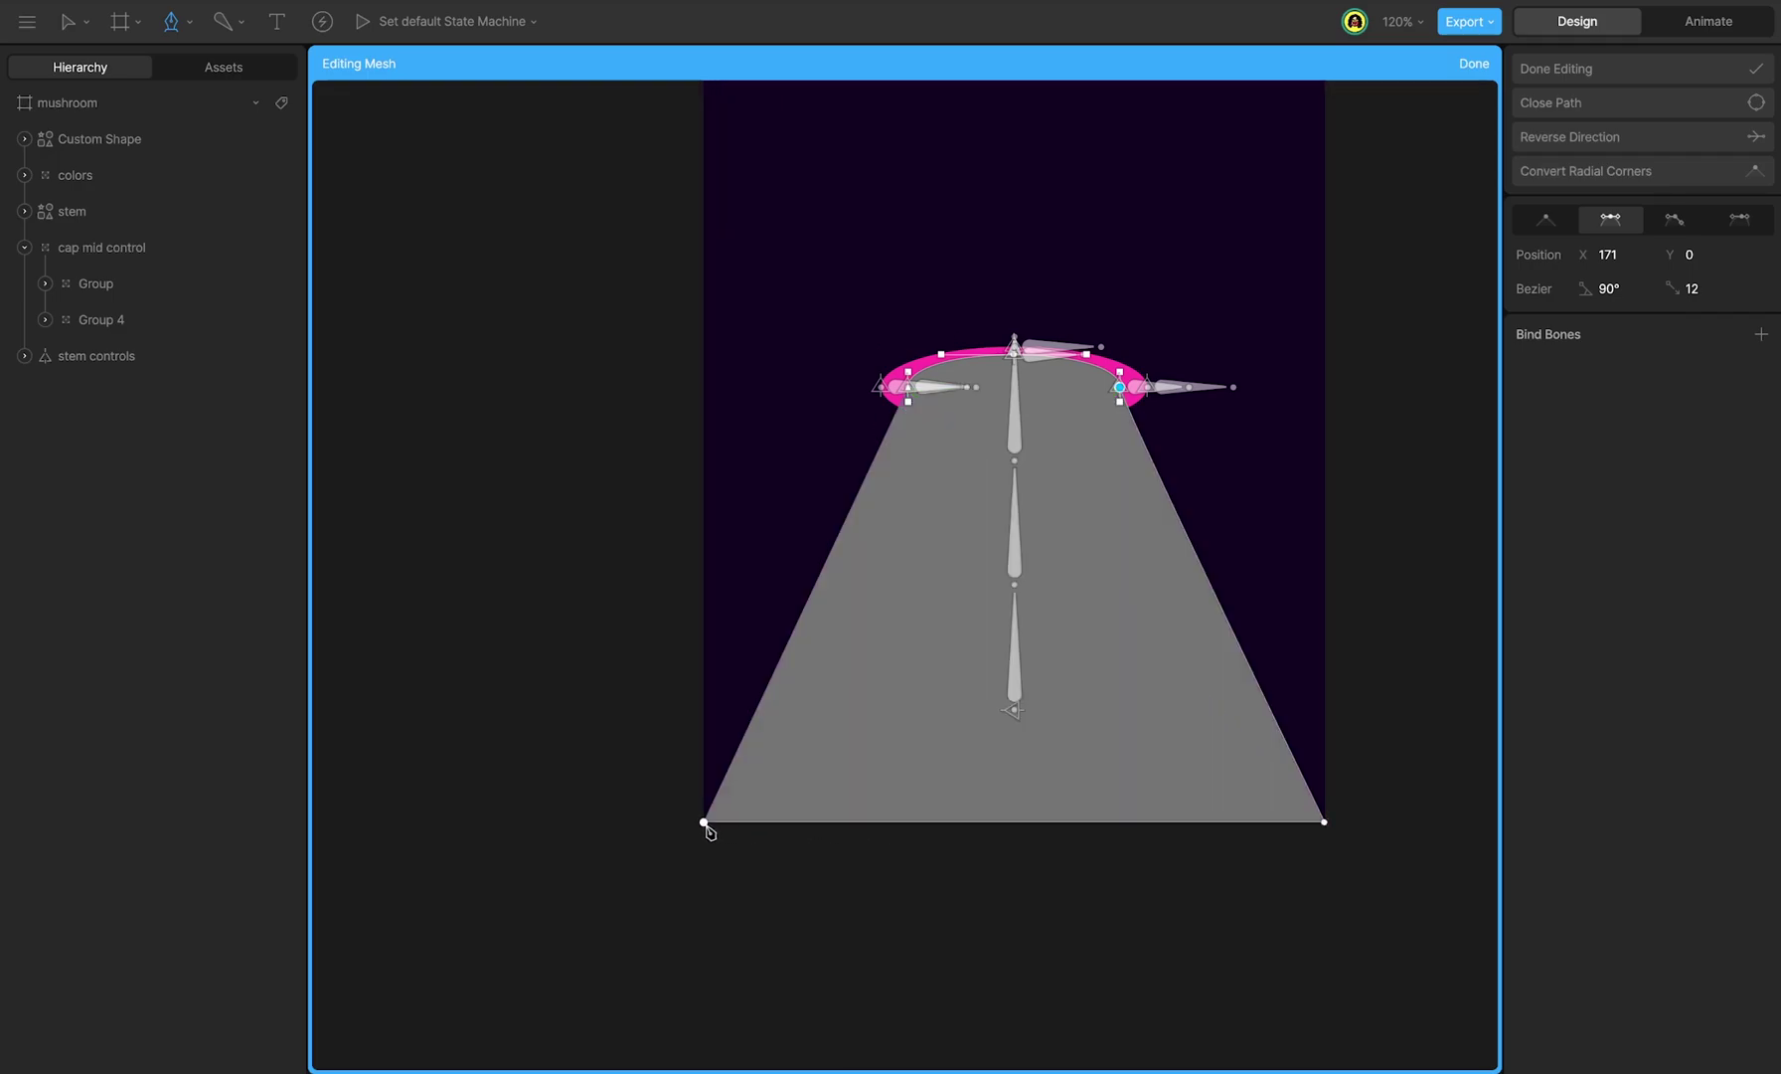
click(913, 394)
Step: Lengthen the lower handles of the path's left and right vertices downward and set the shape's opacity to 44%
drag(908, 397, 909, 479)
drag(1121, 402, 1120, 478)
key(Escape)
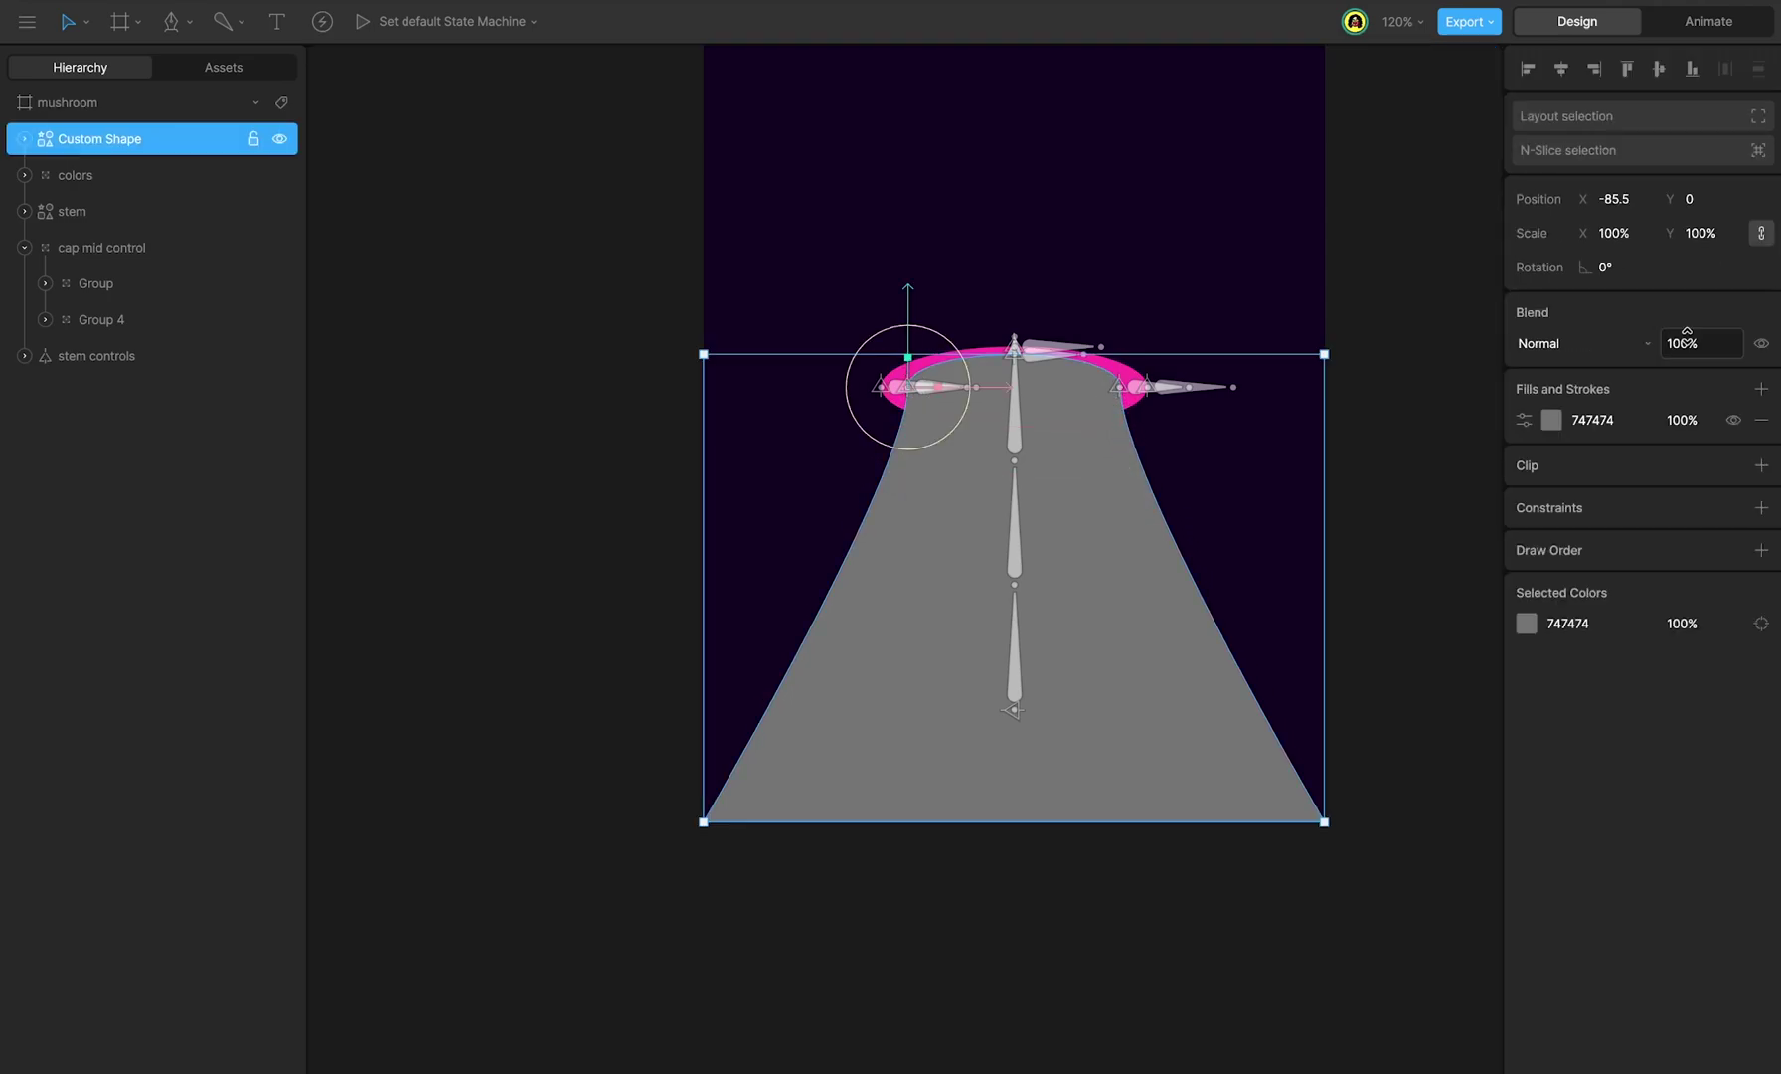
drag(1687, 331, 1632, 639)
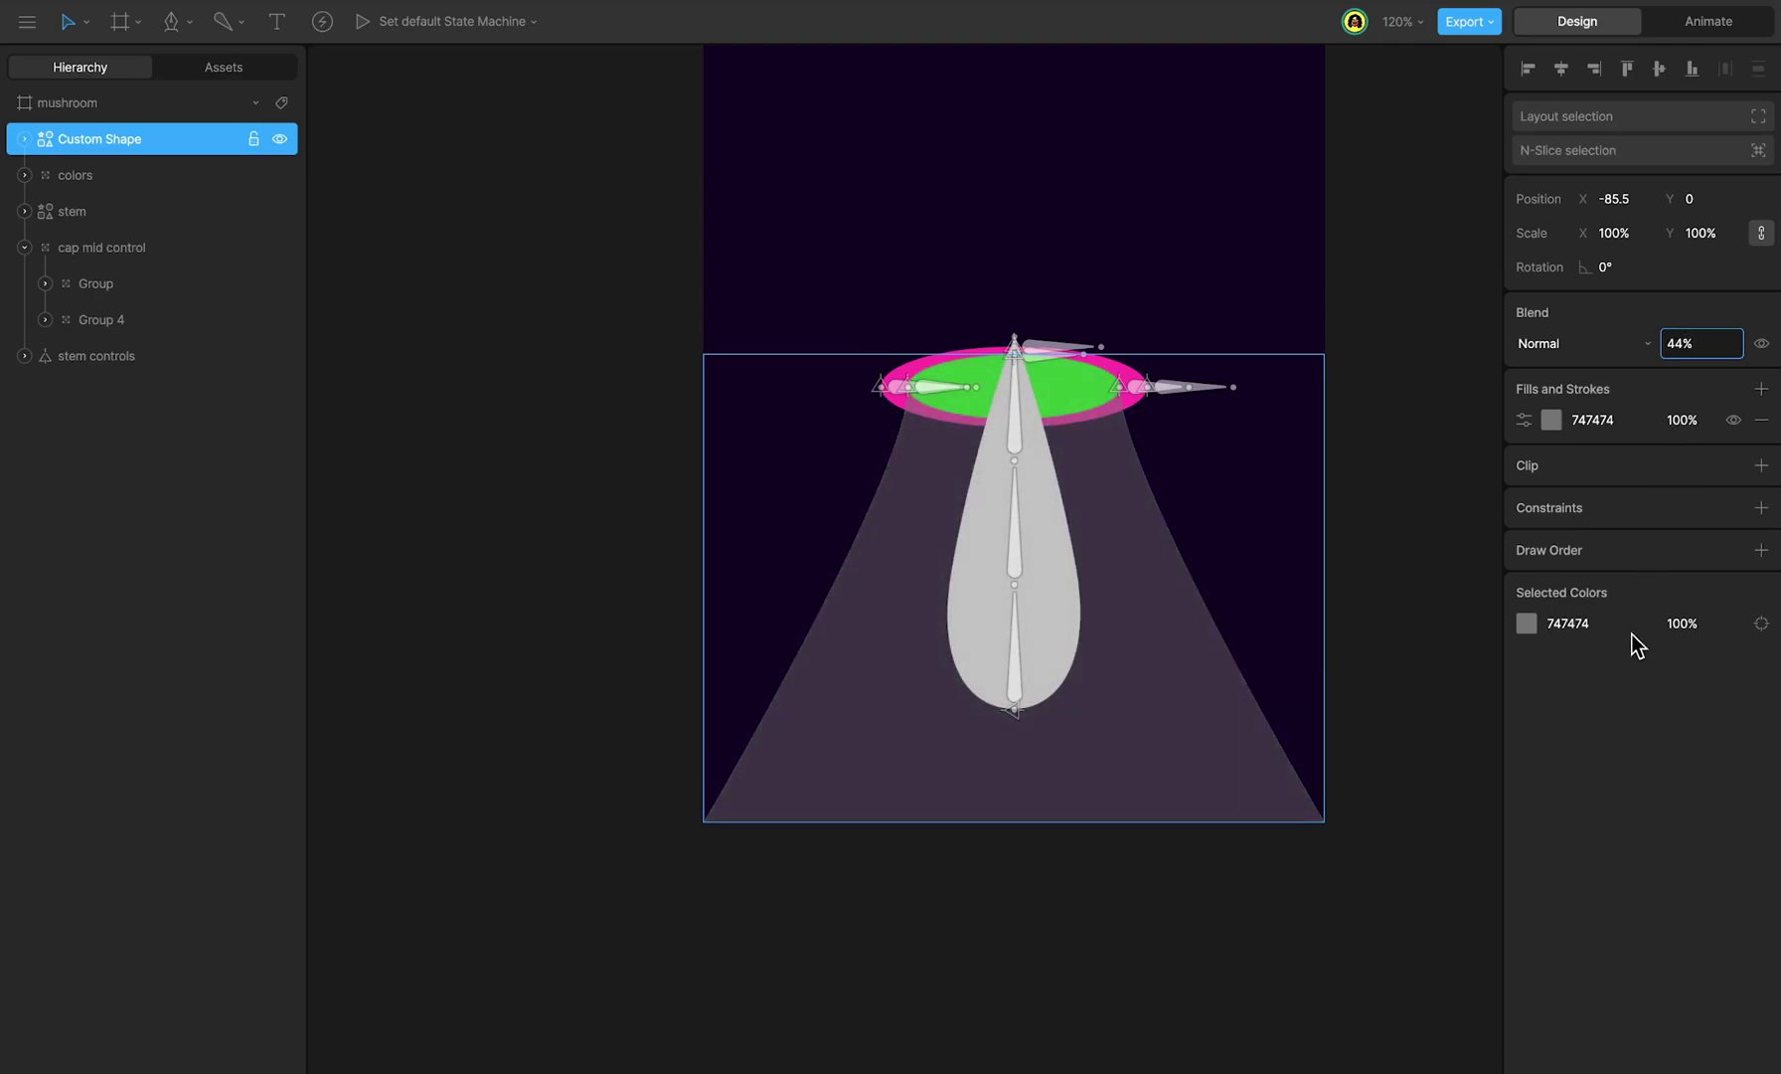
Step: Duplicate the smaller ellipse's top triangle control and move the copy out of cap mid control, directly above it in the hierarchy
click(117, 391)
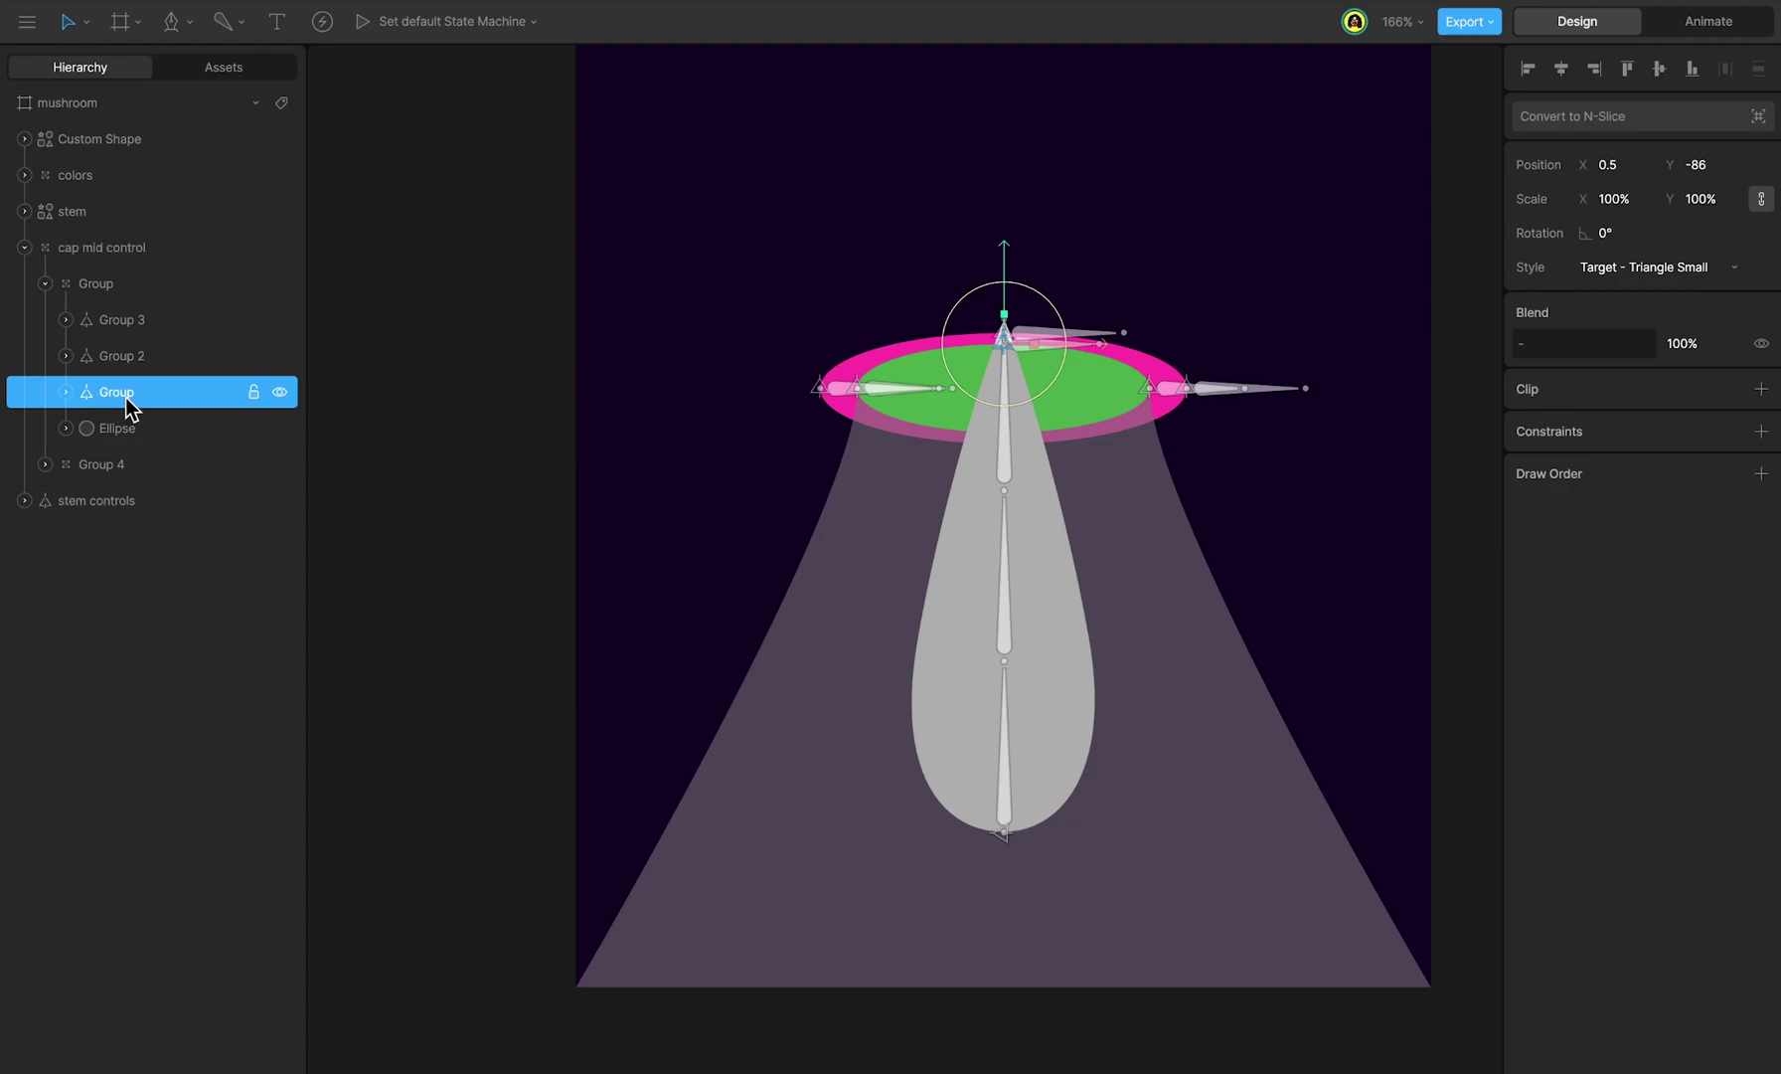
key(ctrl+d)
drag(131, 395, 85, 246)
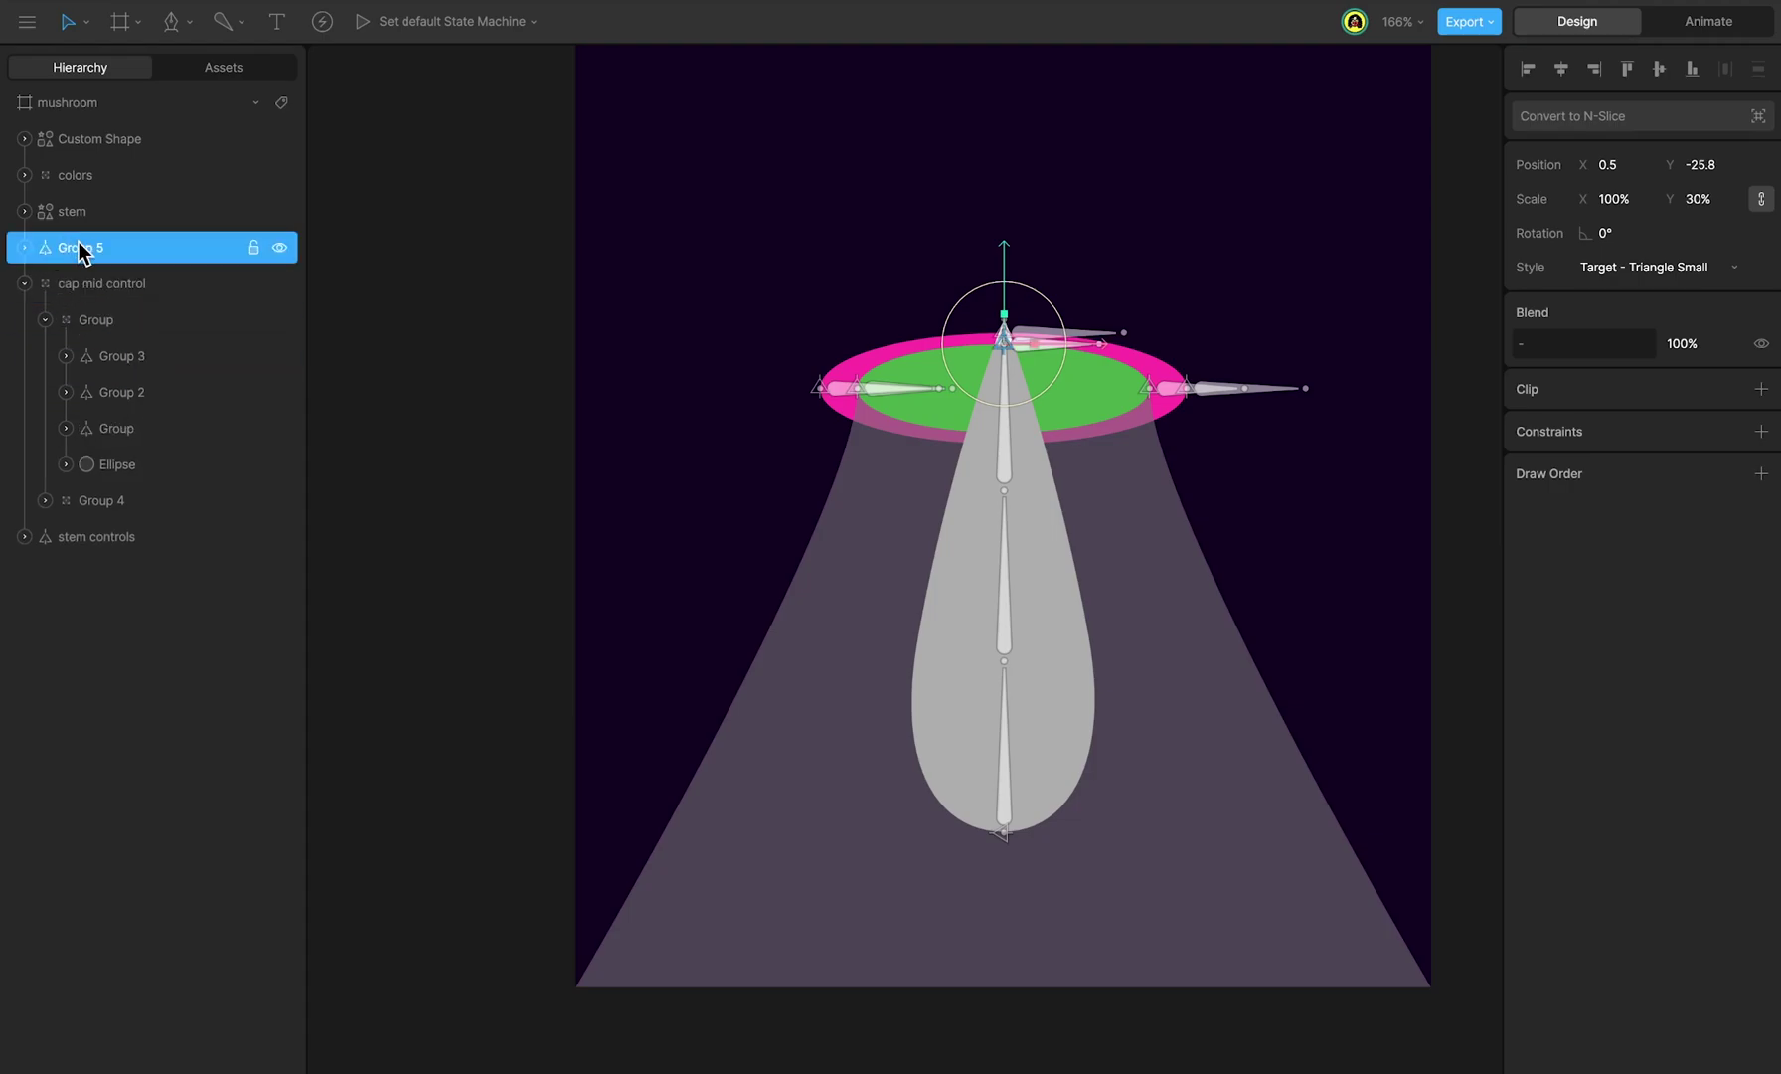
Step: Rename the duplicated triangle control as stem control low and move it straight down to Y 350 at the artboard's lower edge
double_click(88, 245)
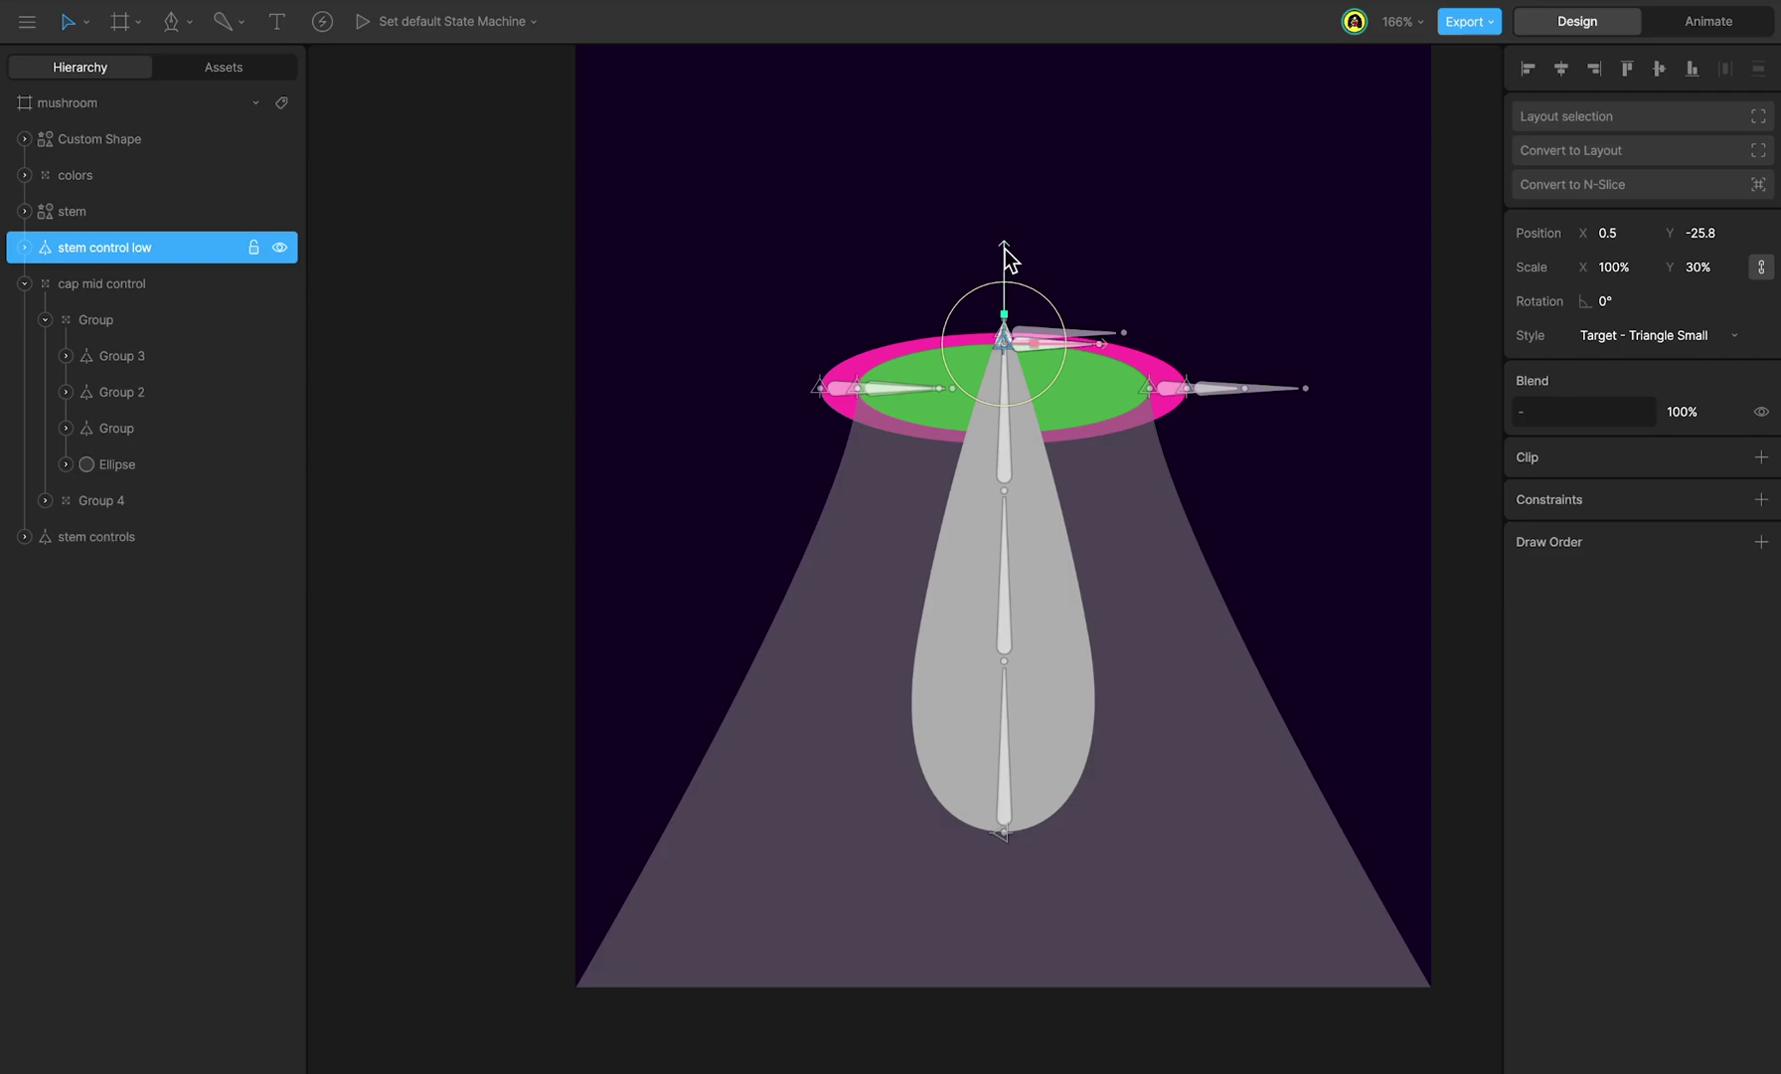
drag(1005, 249, 1024, 913)
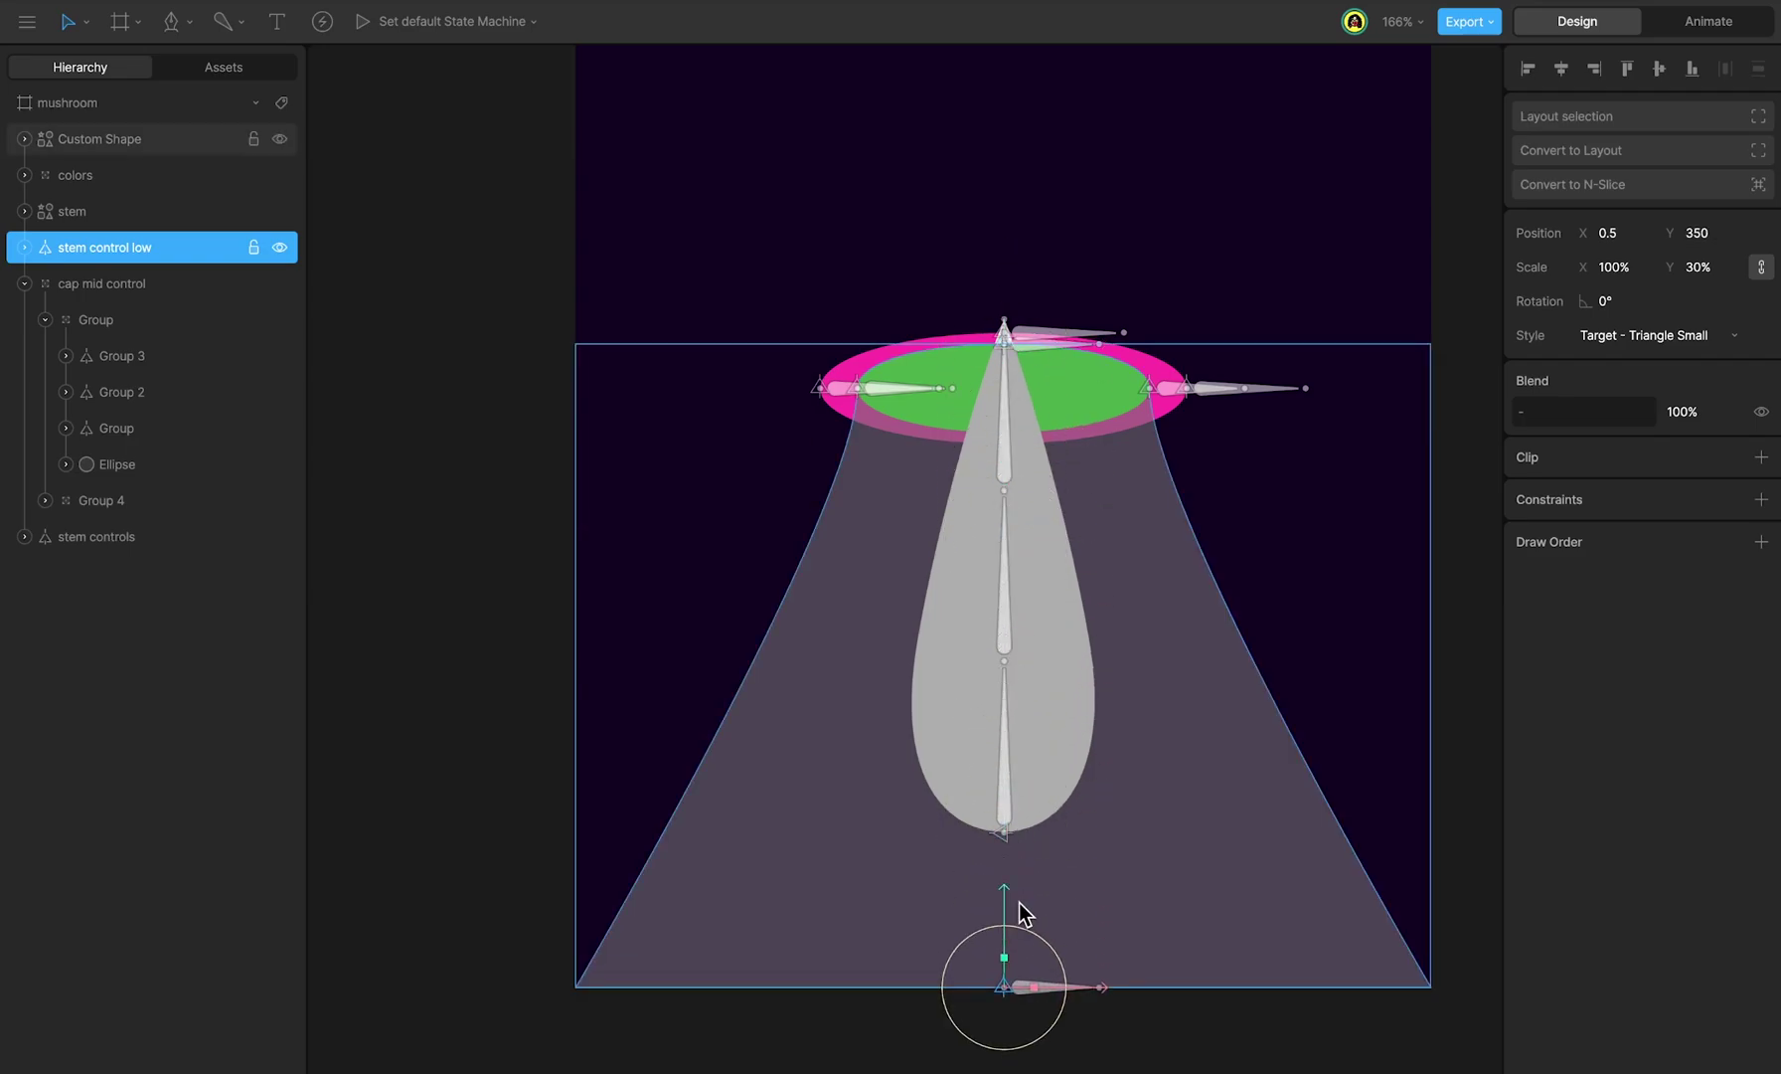
Step: Bind the custom shape's path to the green ellipse's left, top and right root bones and the stem control low root bone
click(1018, 908)
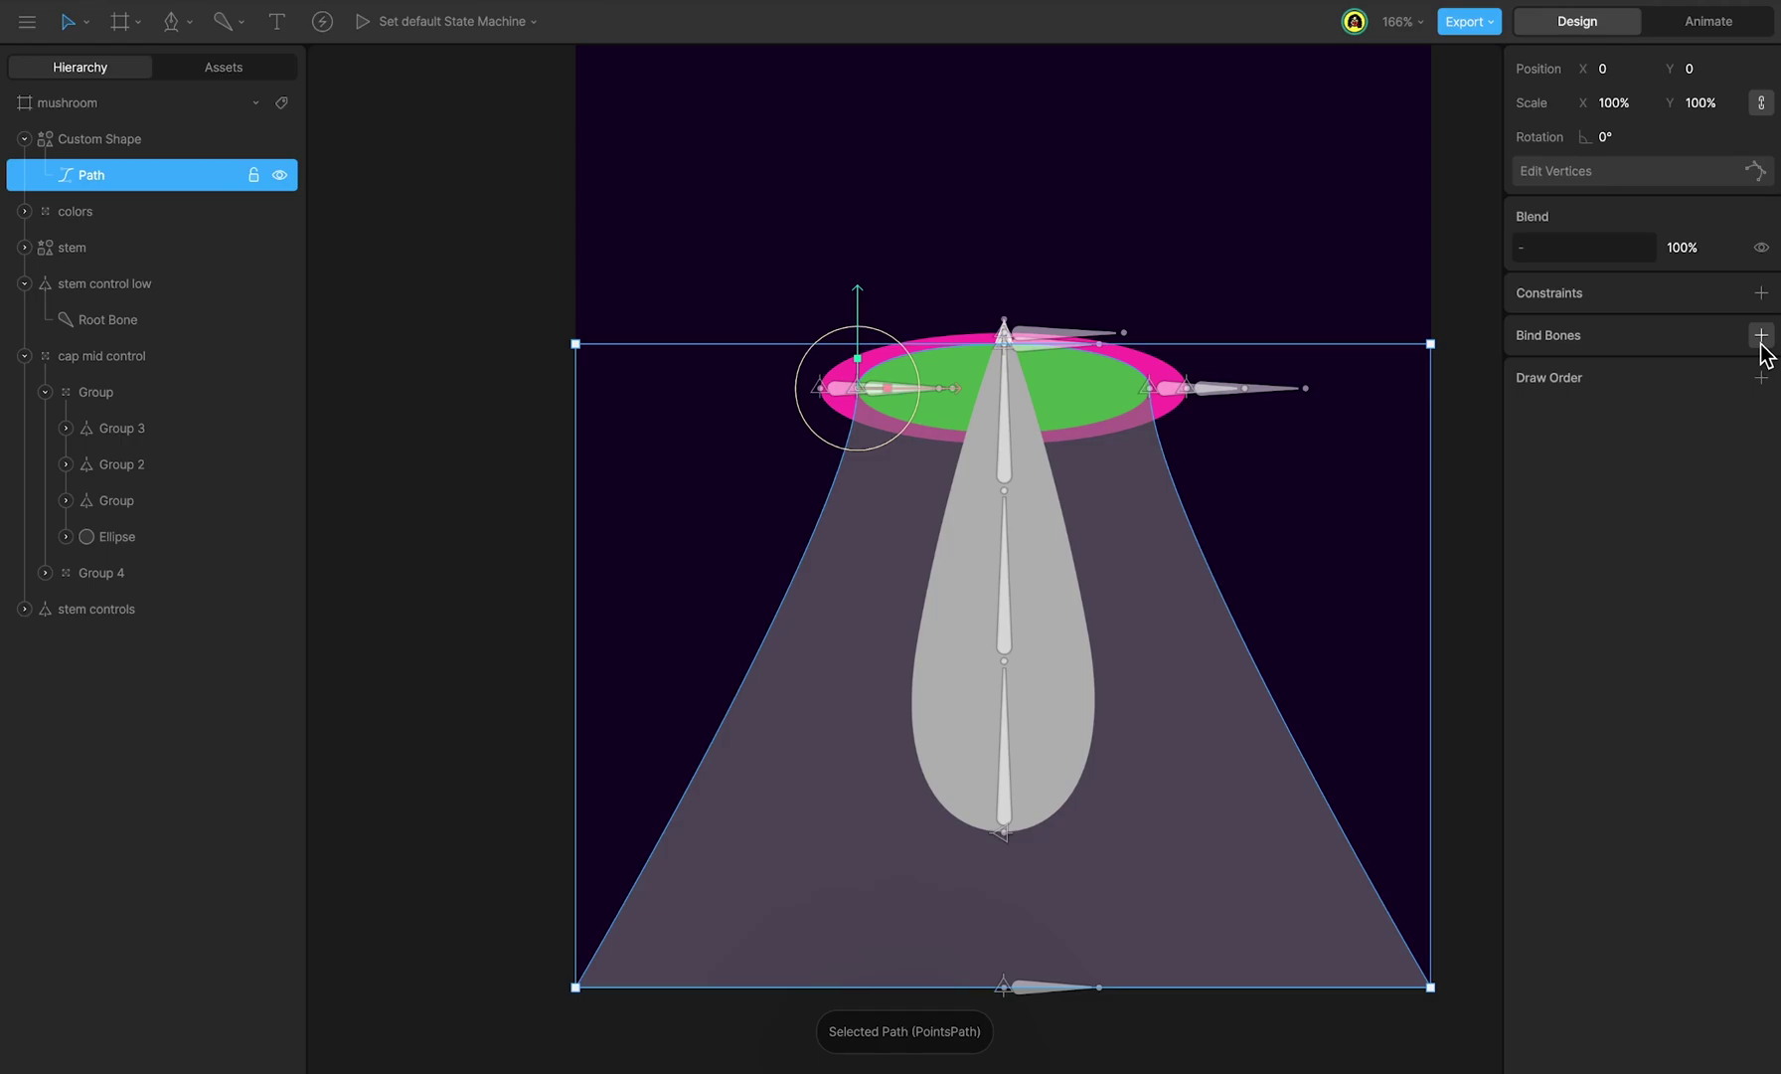
click(1761, 336)
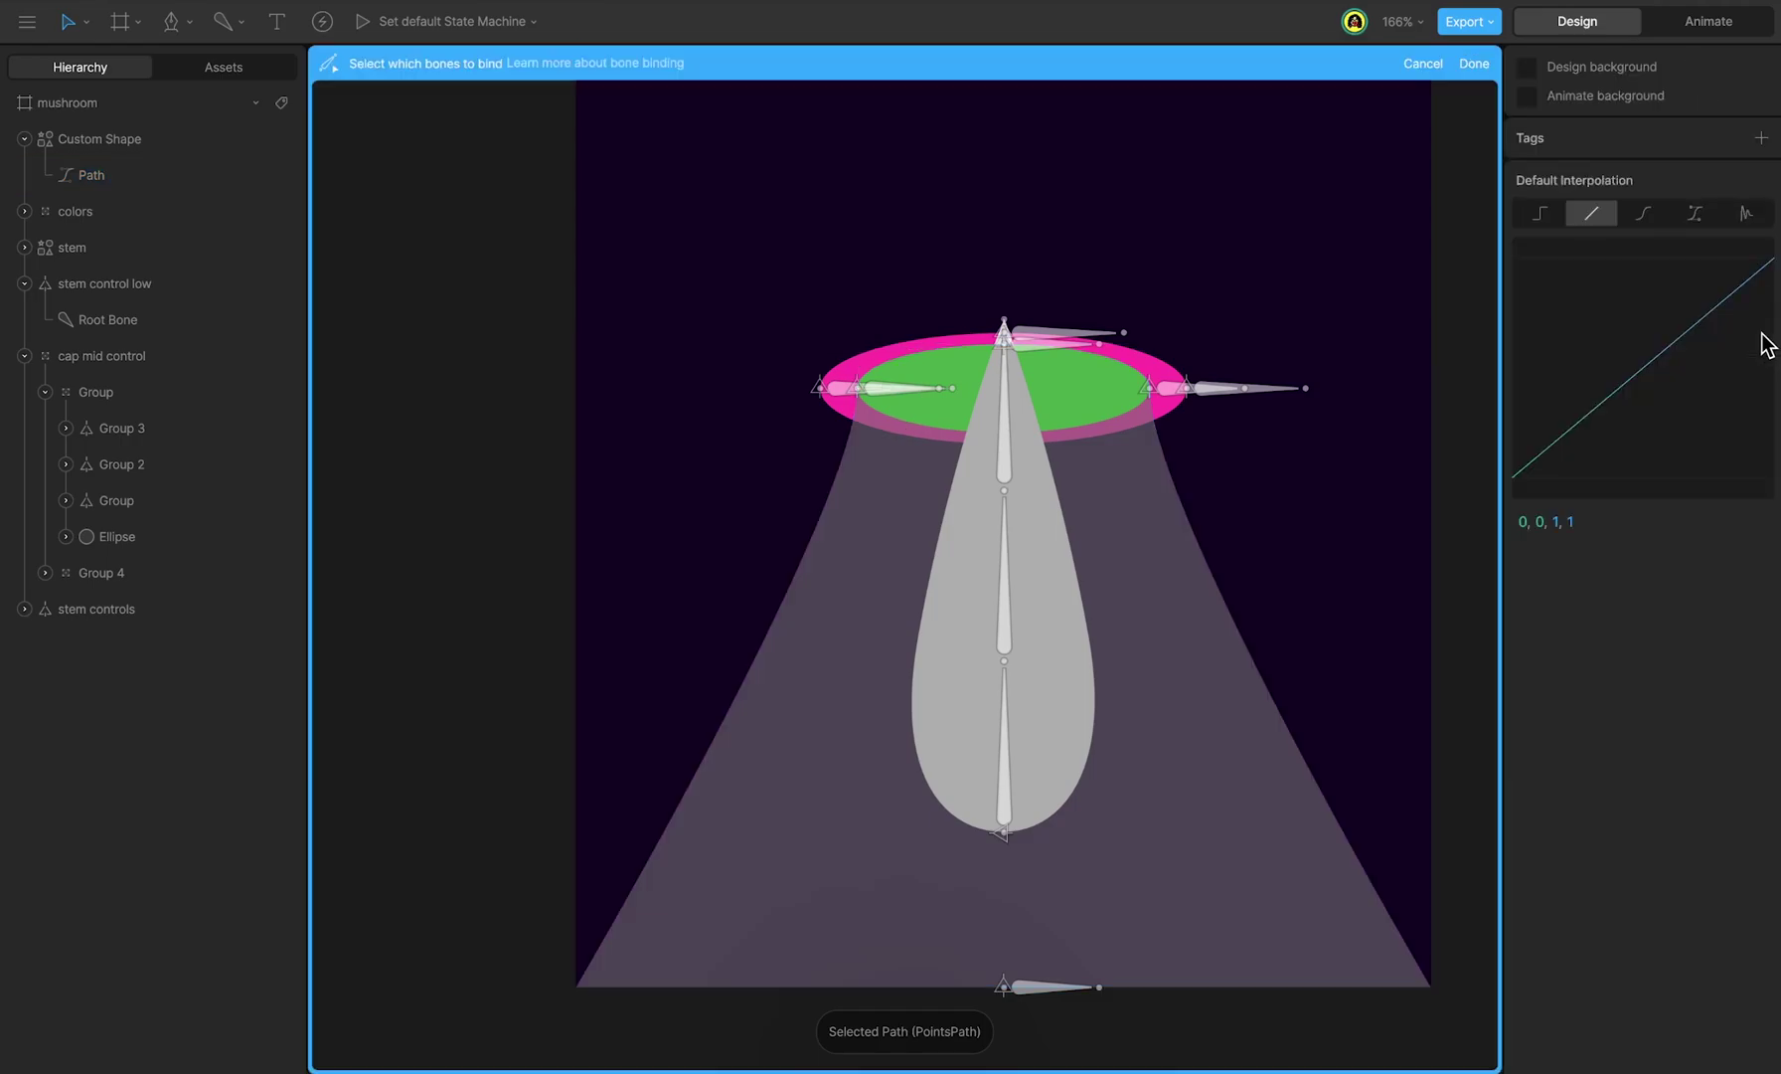
click(906, 384)
click(1031, 342)
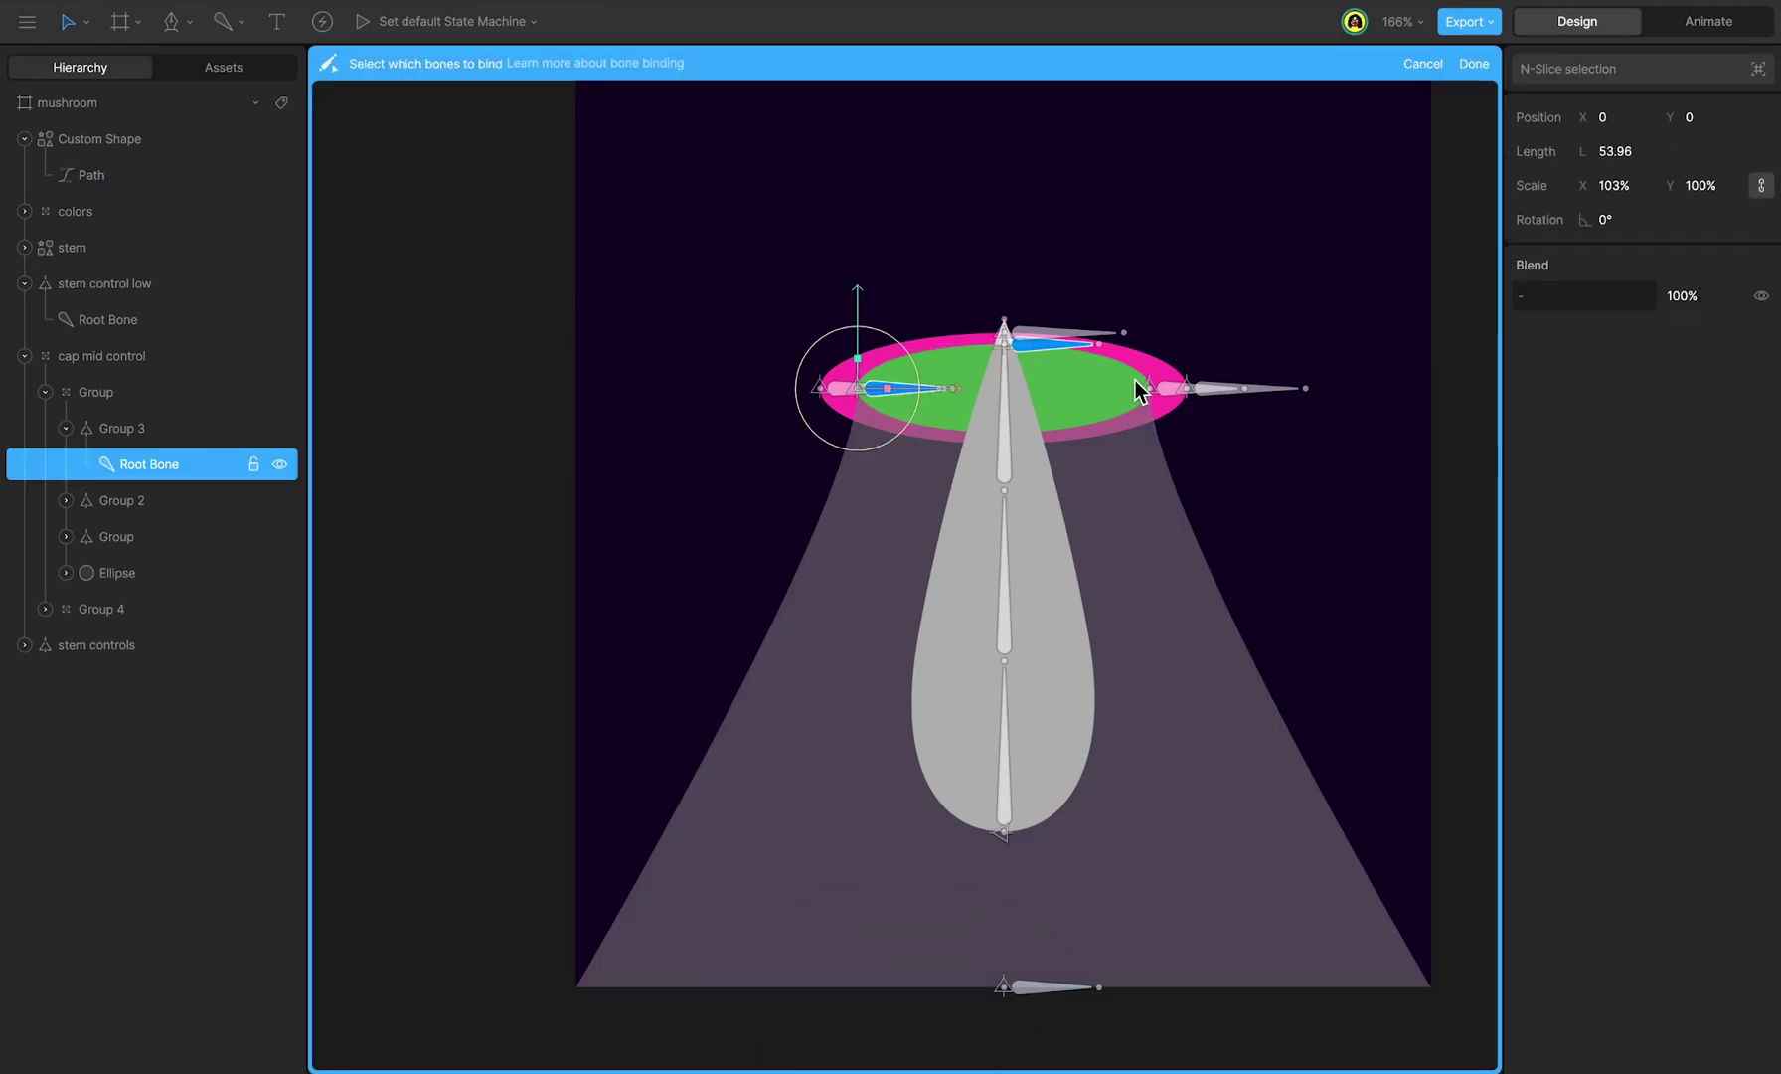
click(1171, 389)
click(1044, 986)
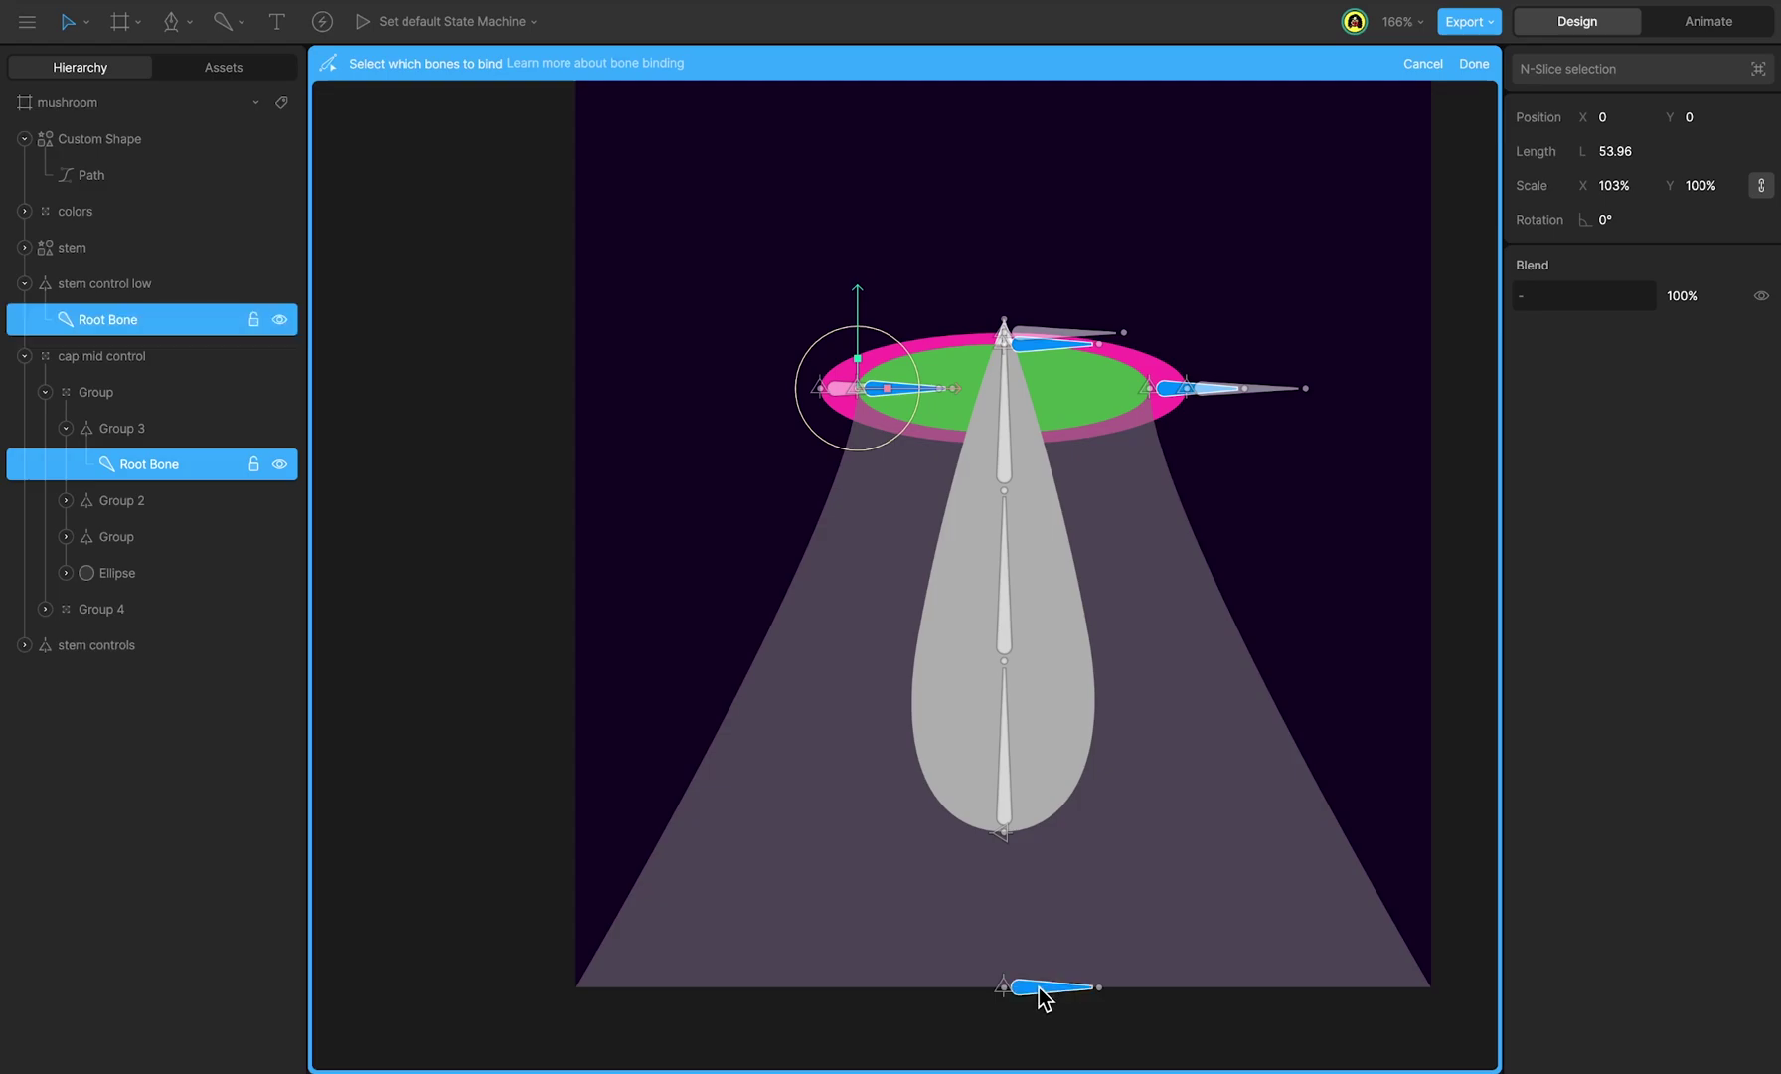
key(Return)
key(Return)
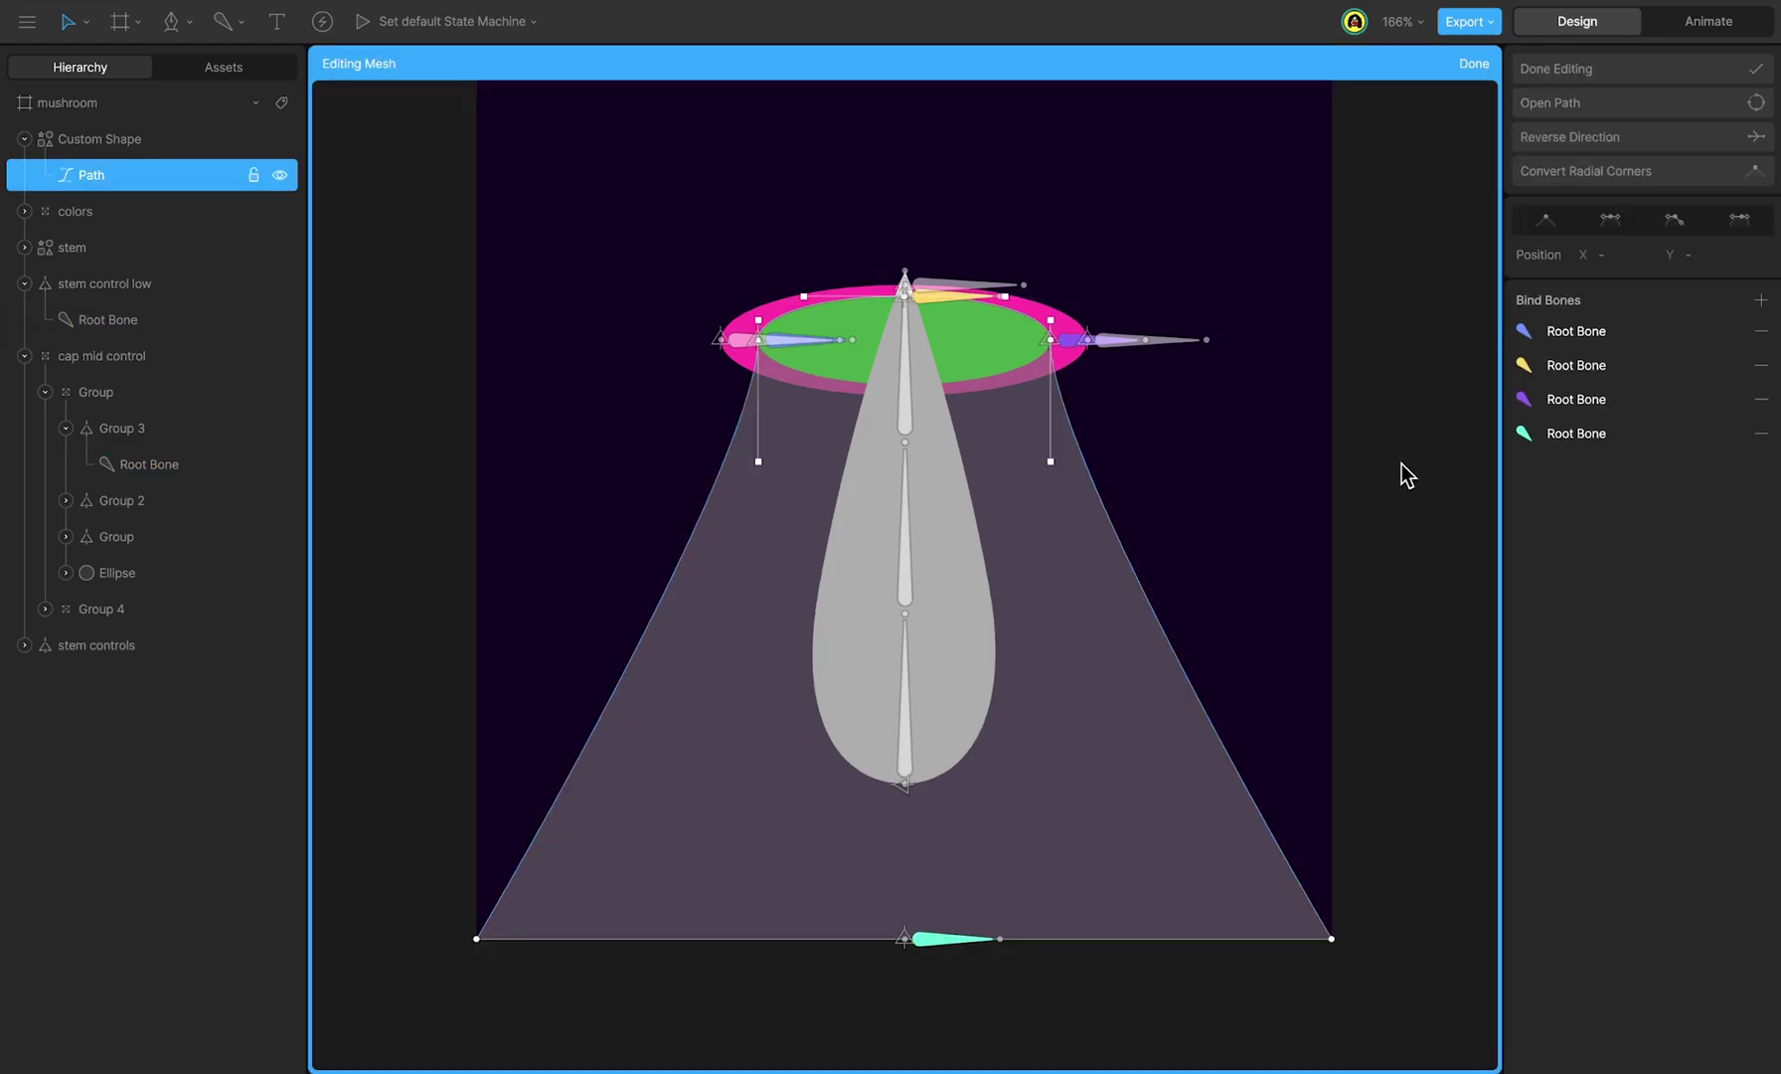
Step: Weight the path's two lower corner vertices and the lower handles of its side vertices to the stem control low bone
drag(1408, 451, 431, 1018)
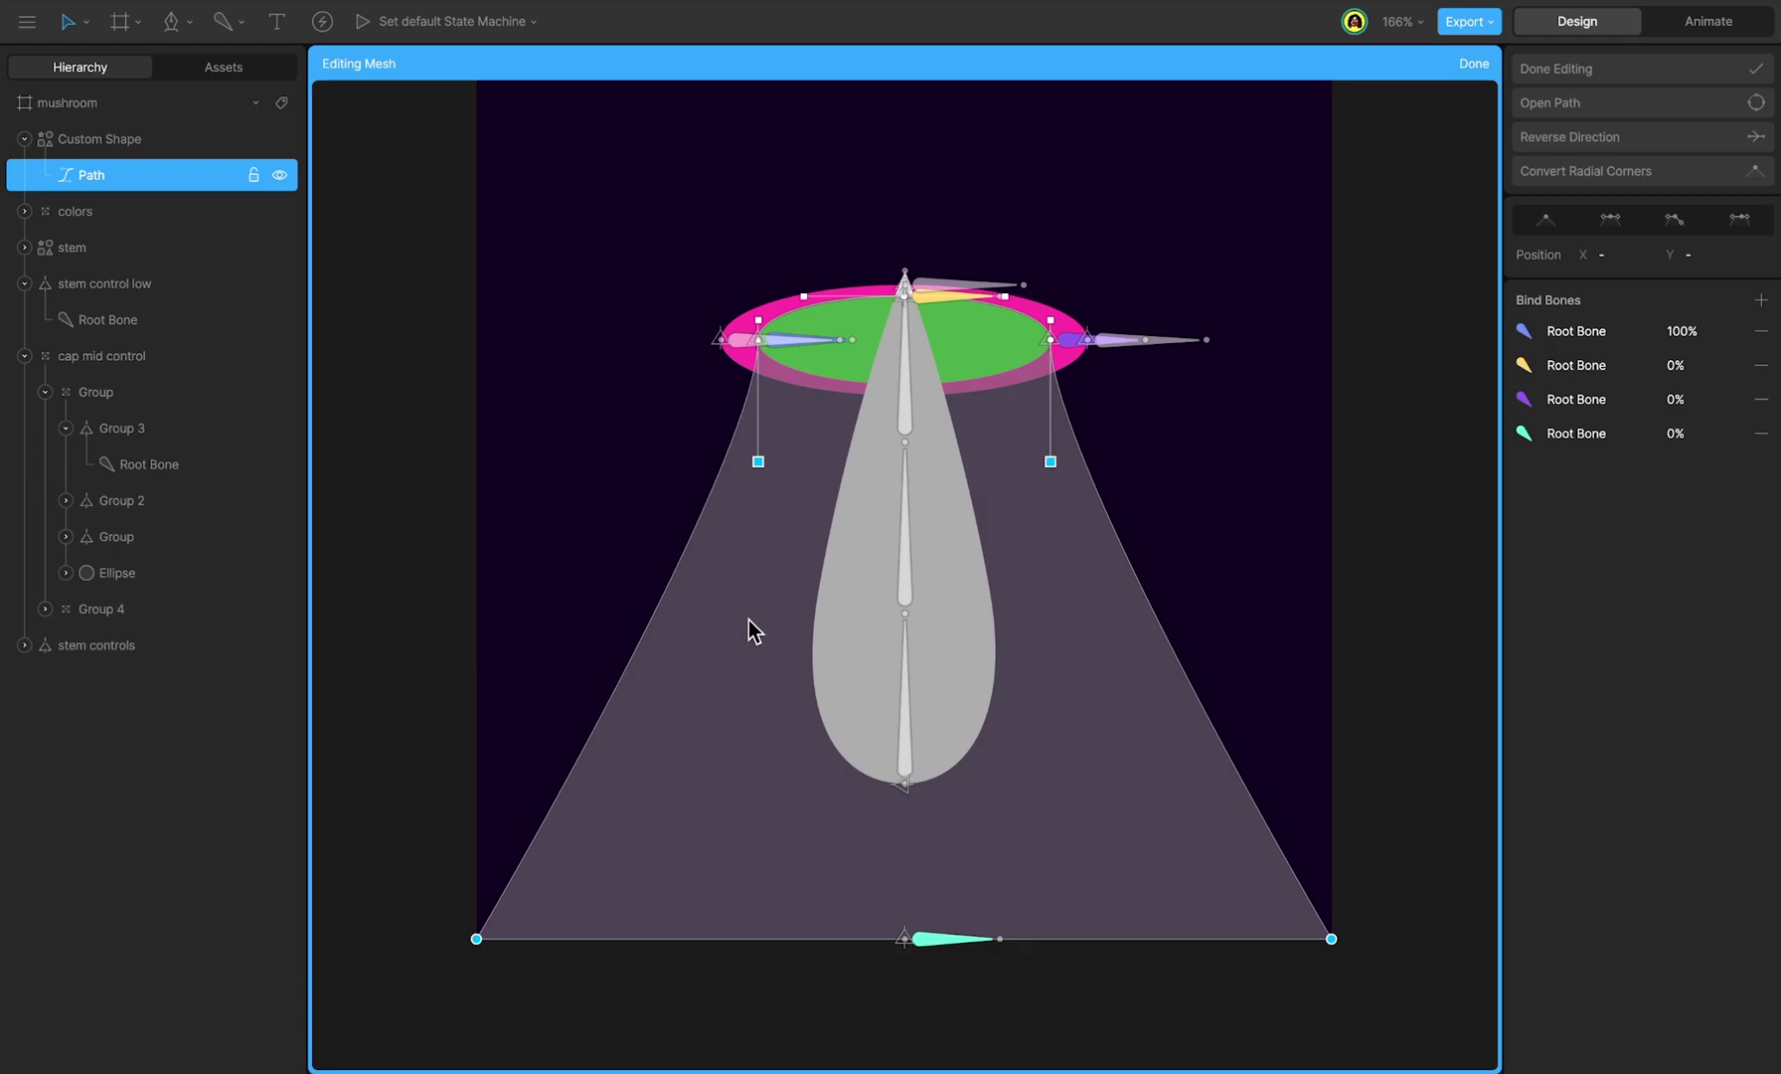
click(1692, 432)
text(100)
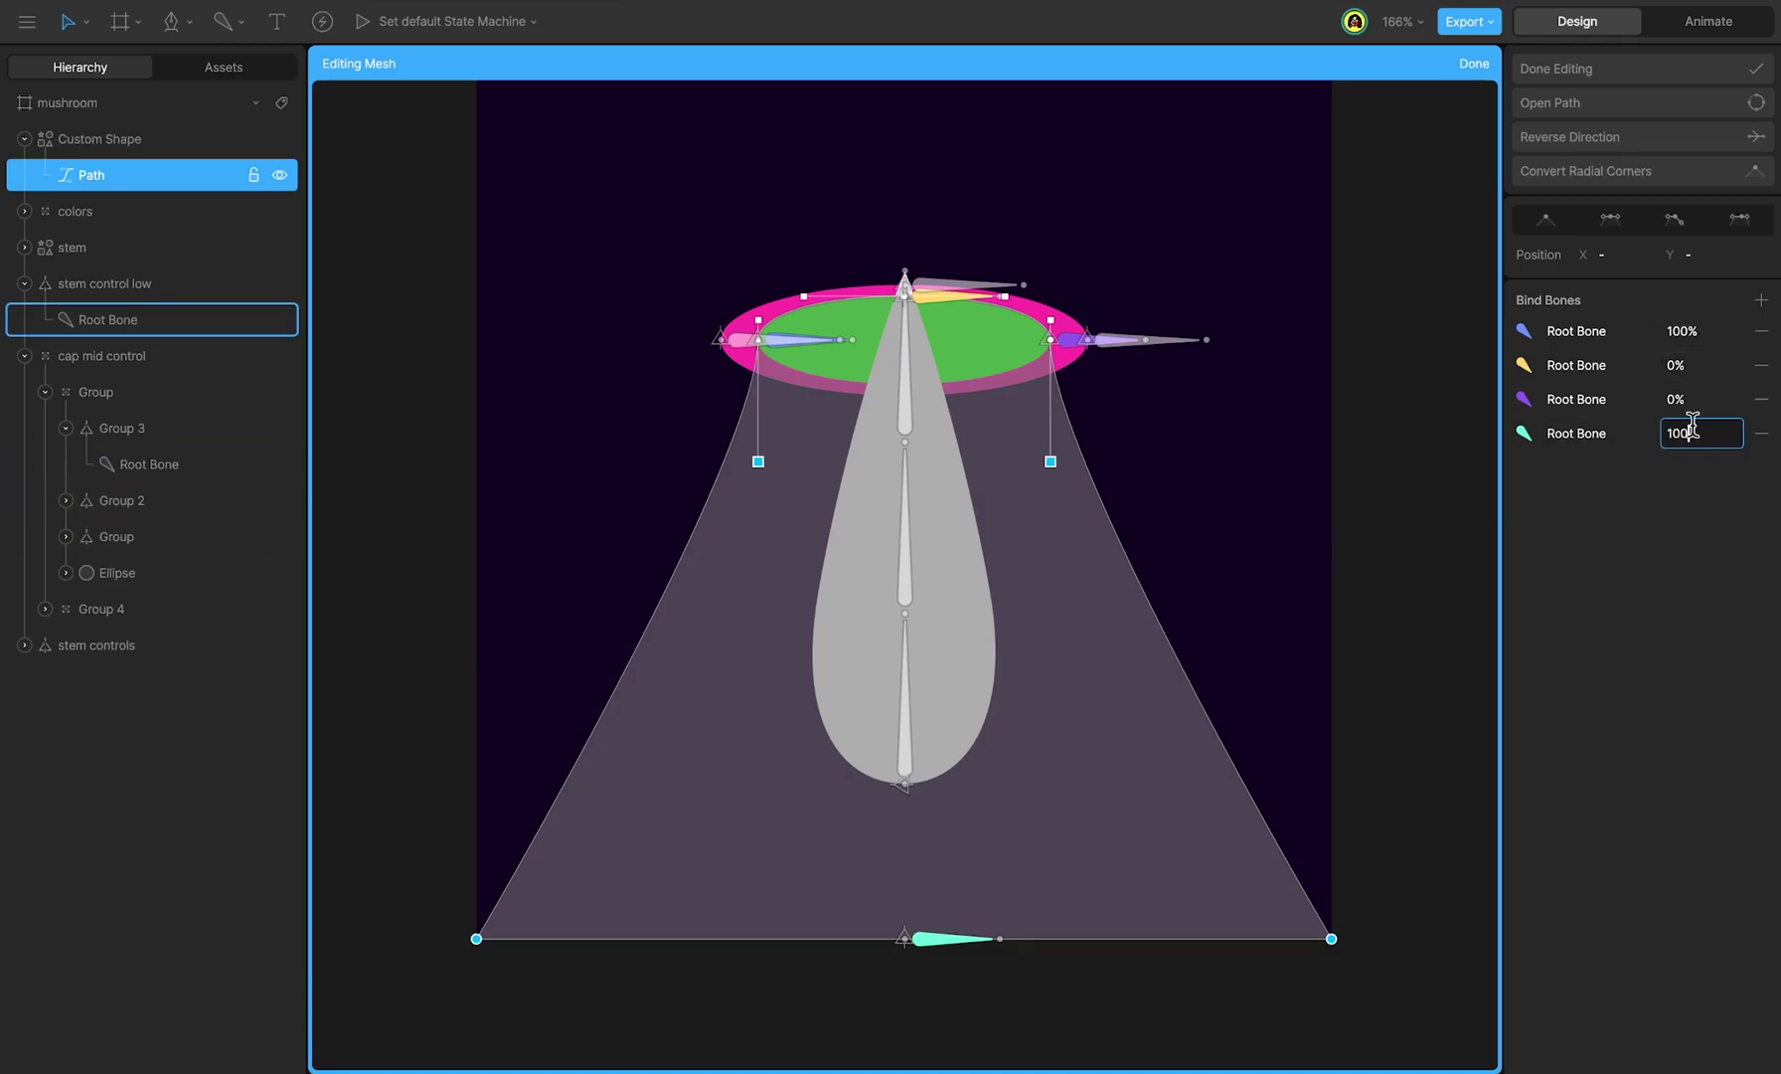
key(Return)
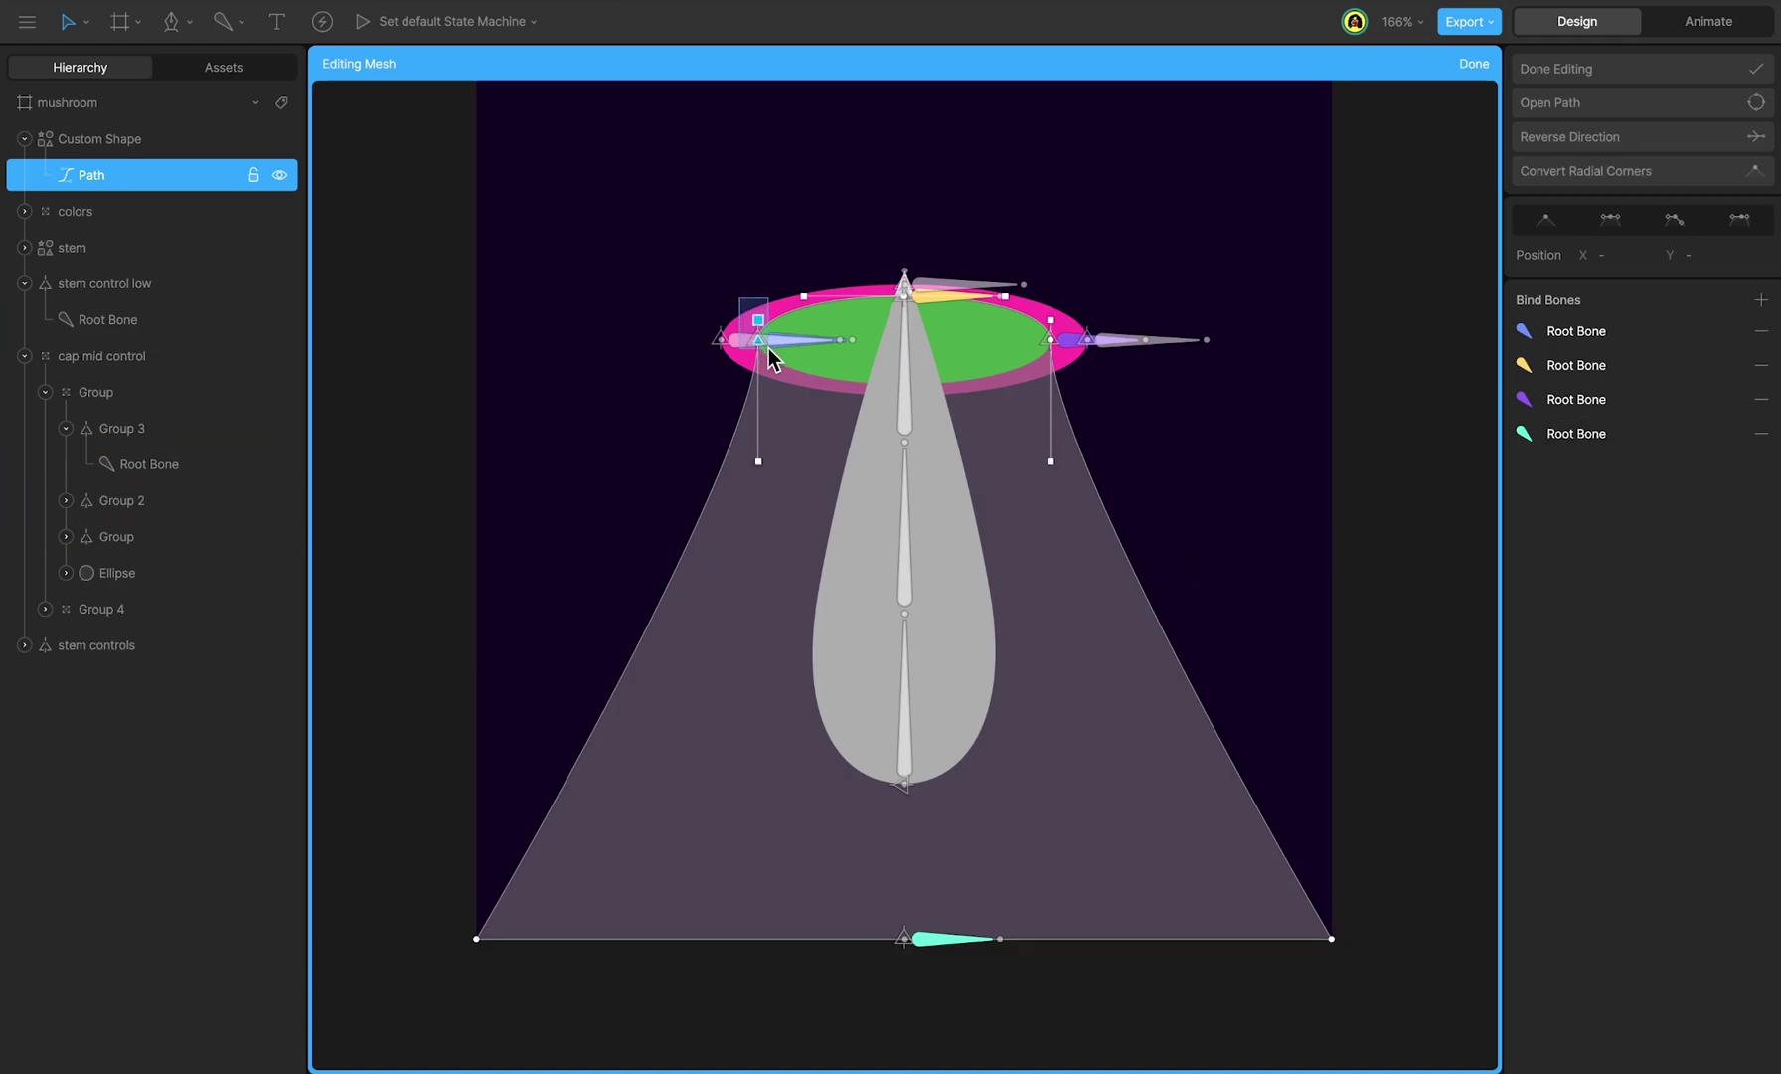
Step: Weight the path's right vertex and its upper handle 100% to the green ellipse's right root bone
click(773, 351)
scroll(847, 334, up, 5)
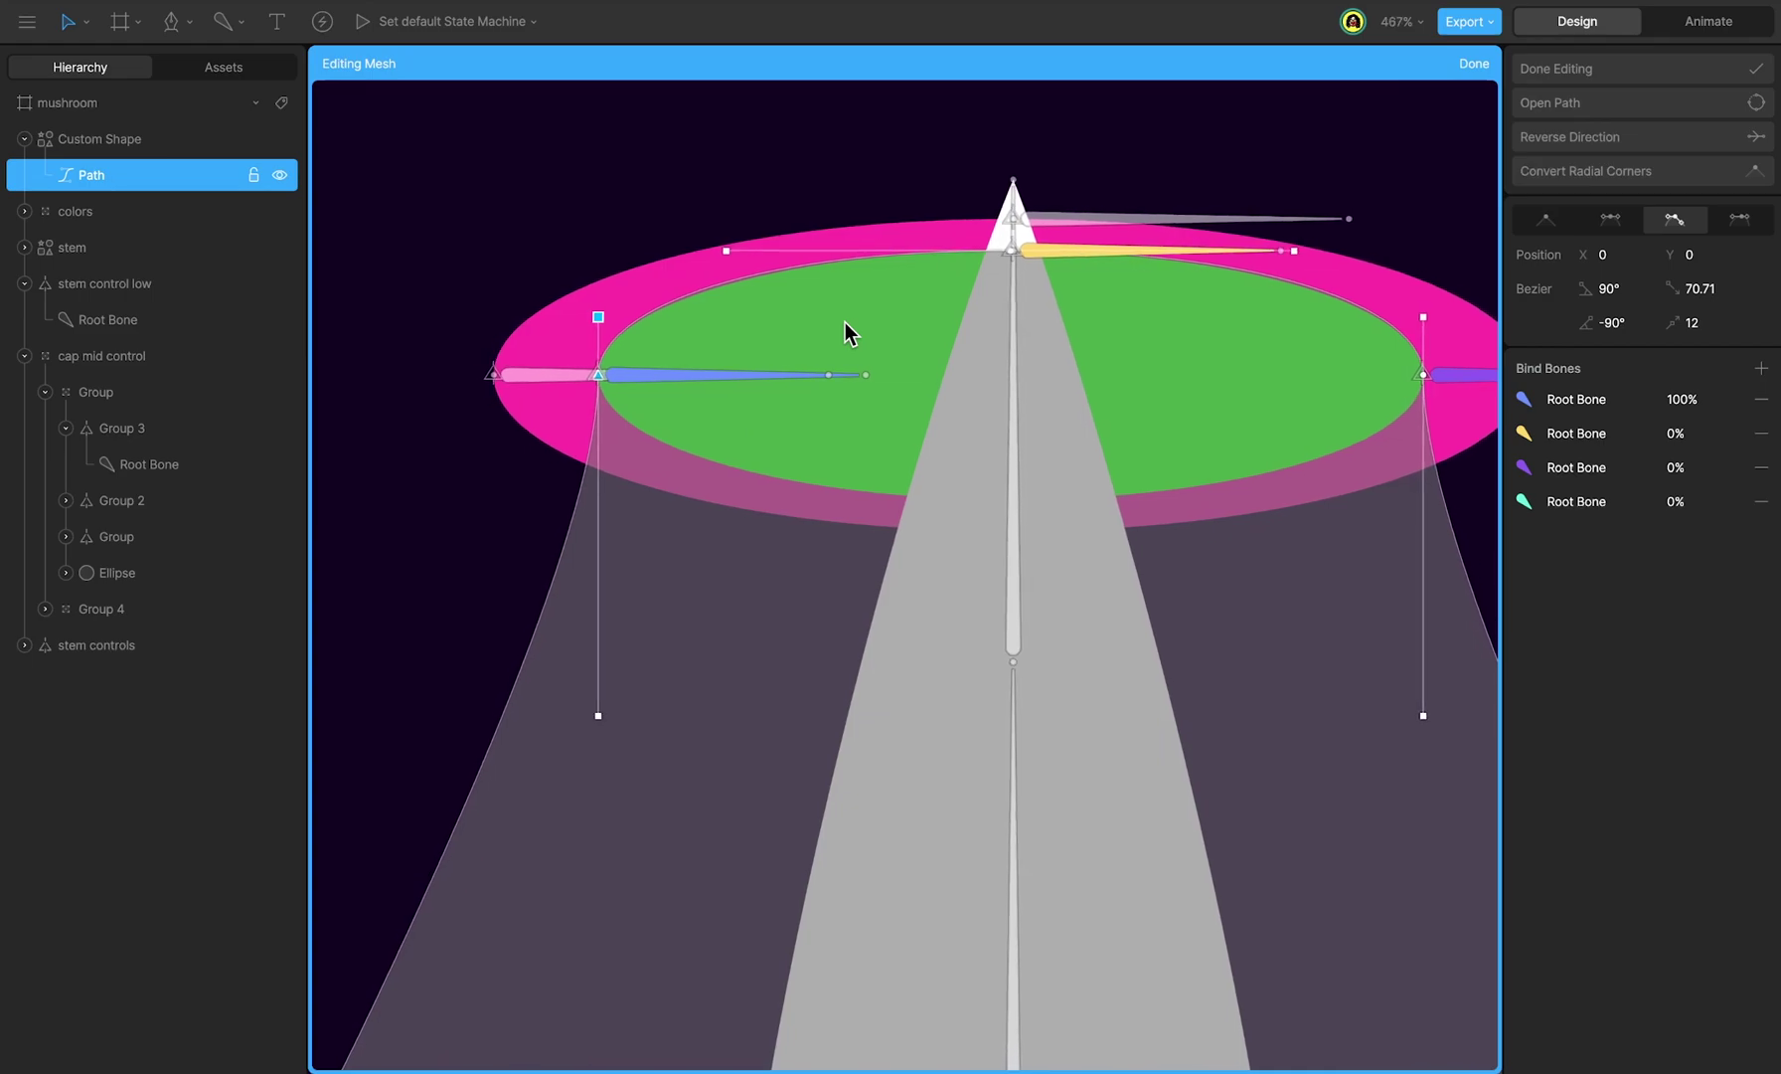
drag(1275, 367, 1086, 366)
drag(1295, 295, 1207, 395)
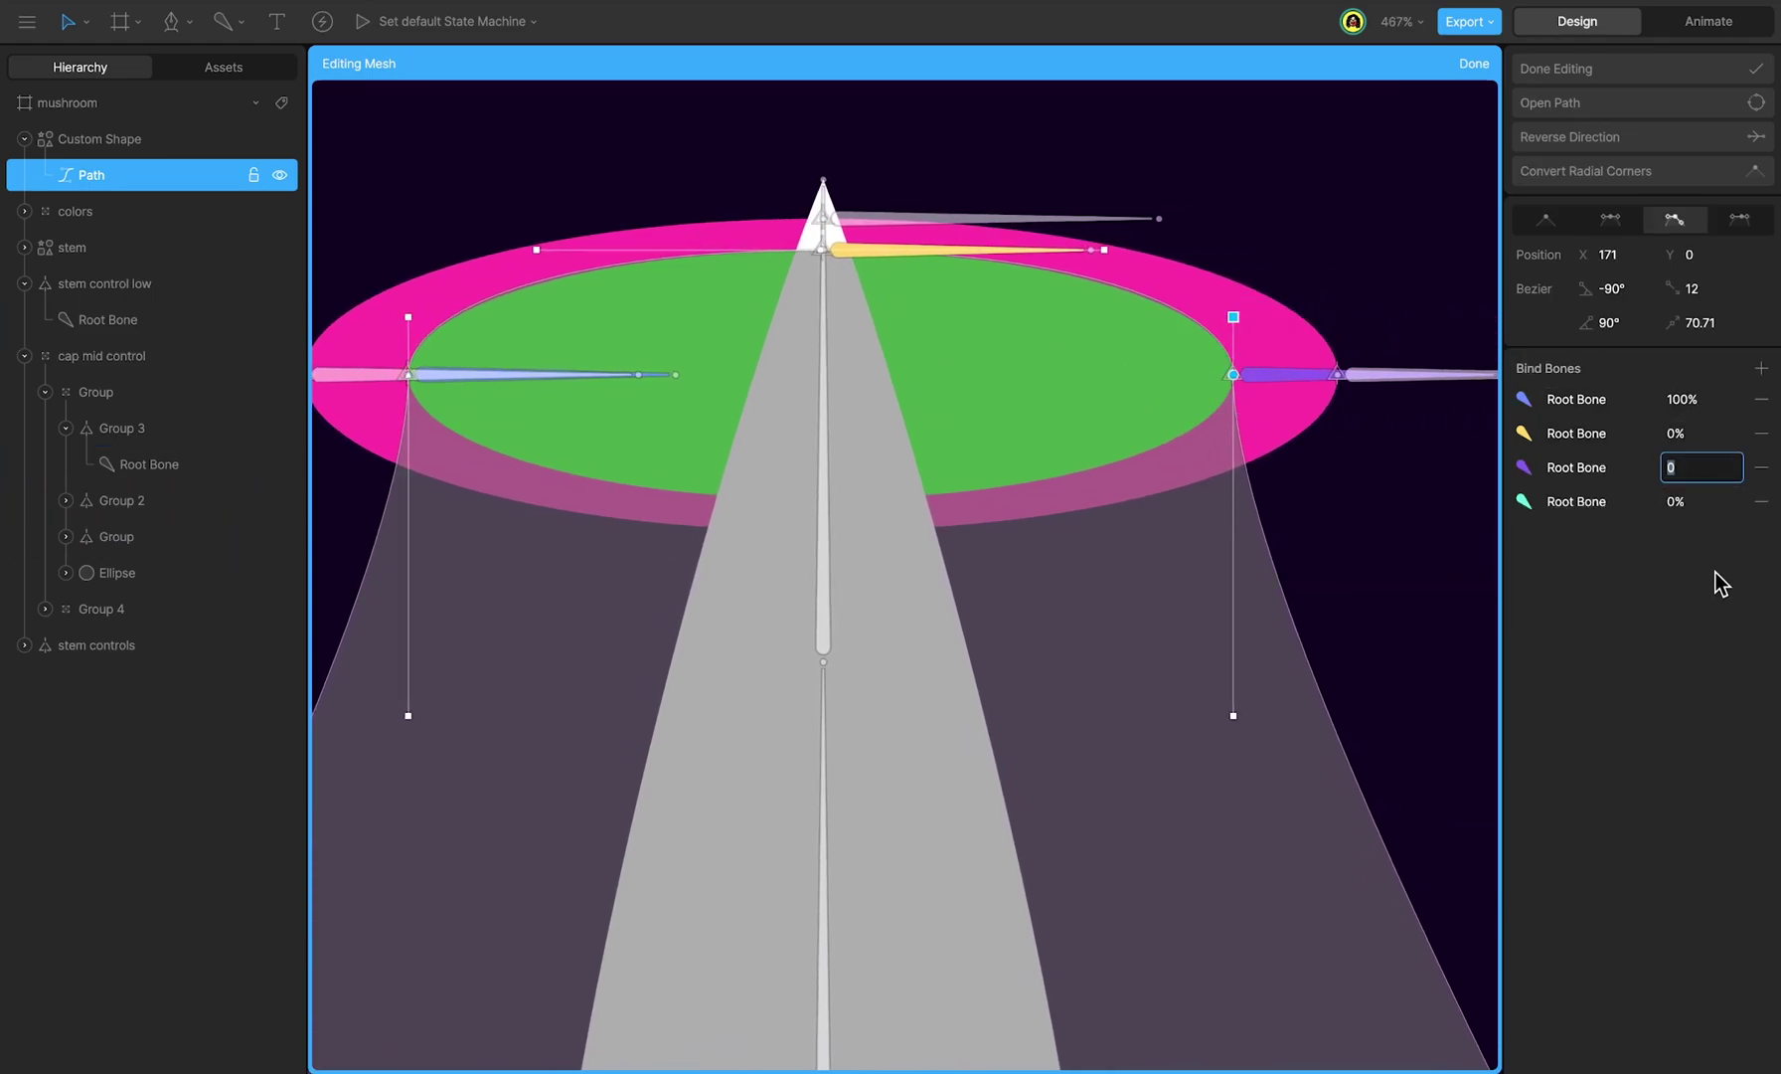
click(1713, 400)
drag(1706, 476, 1717, 577)
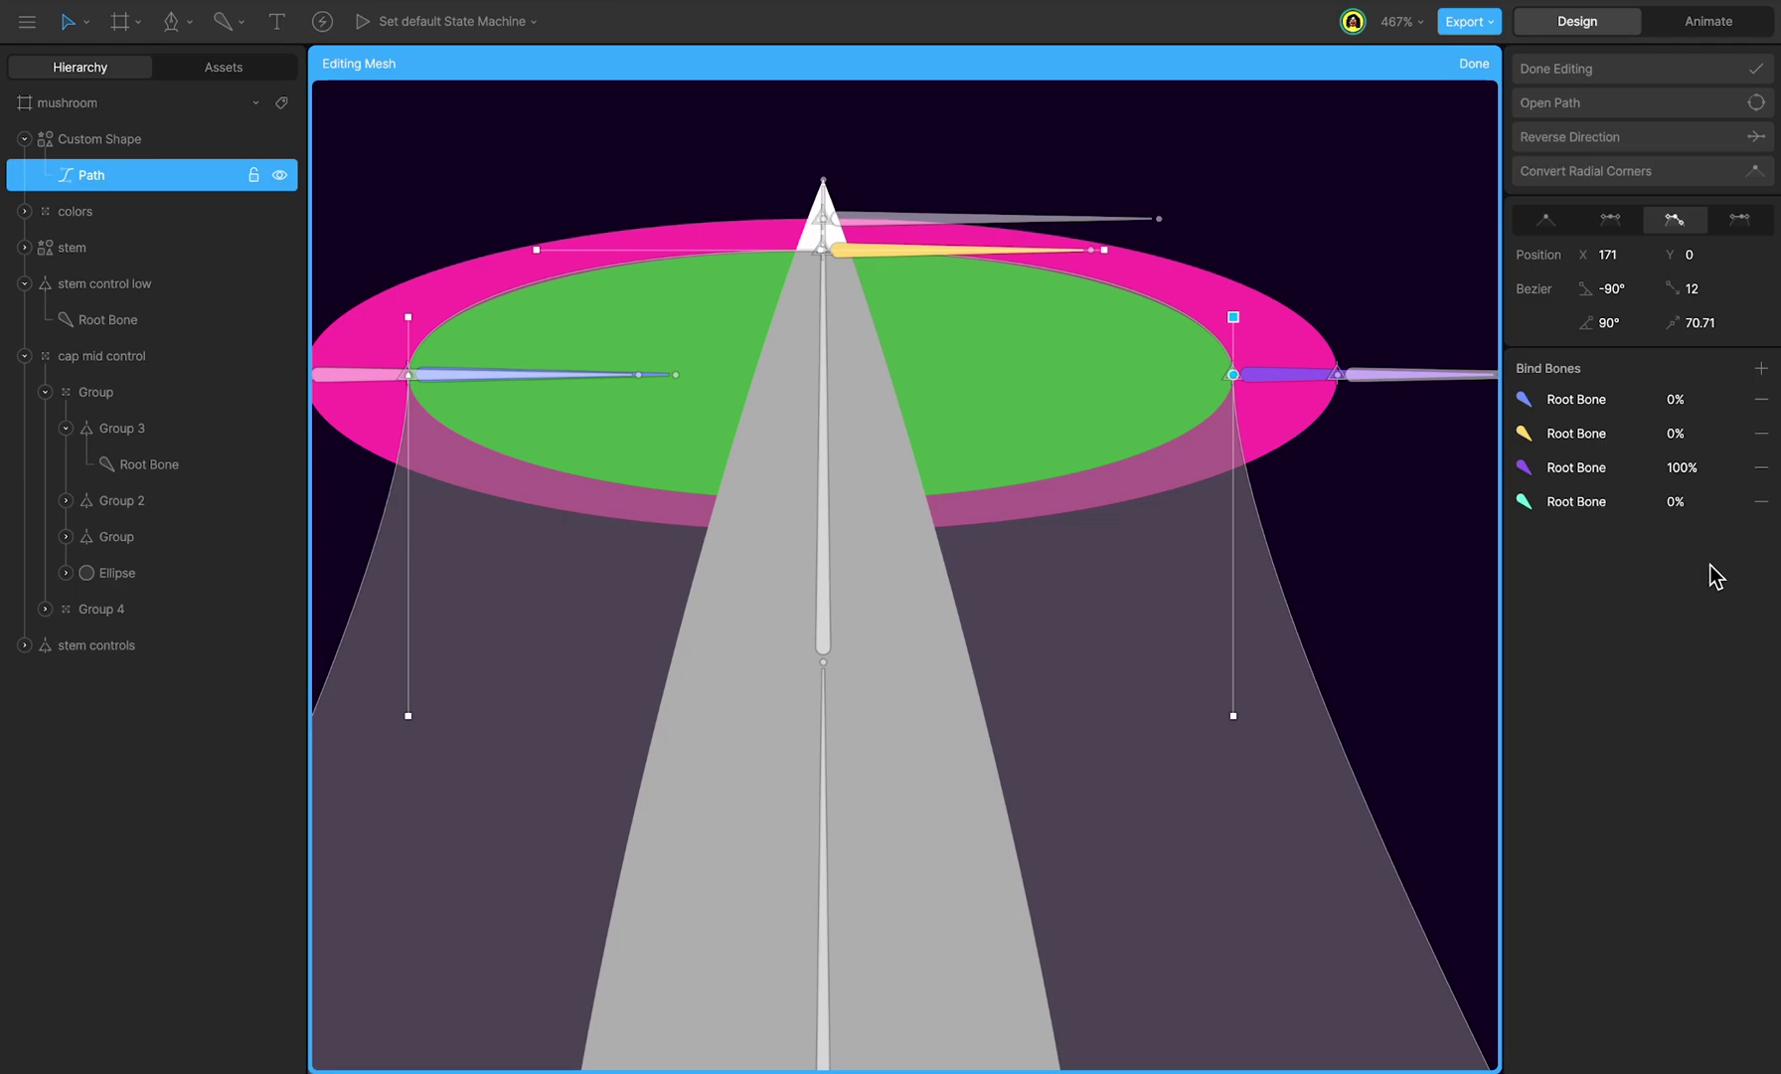
Step: Weight the path's top vertex and both its handles 100% to the green ellipse's top root bone and finish editing the mesh
drag(1147, 217, 503, 290)
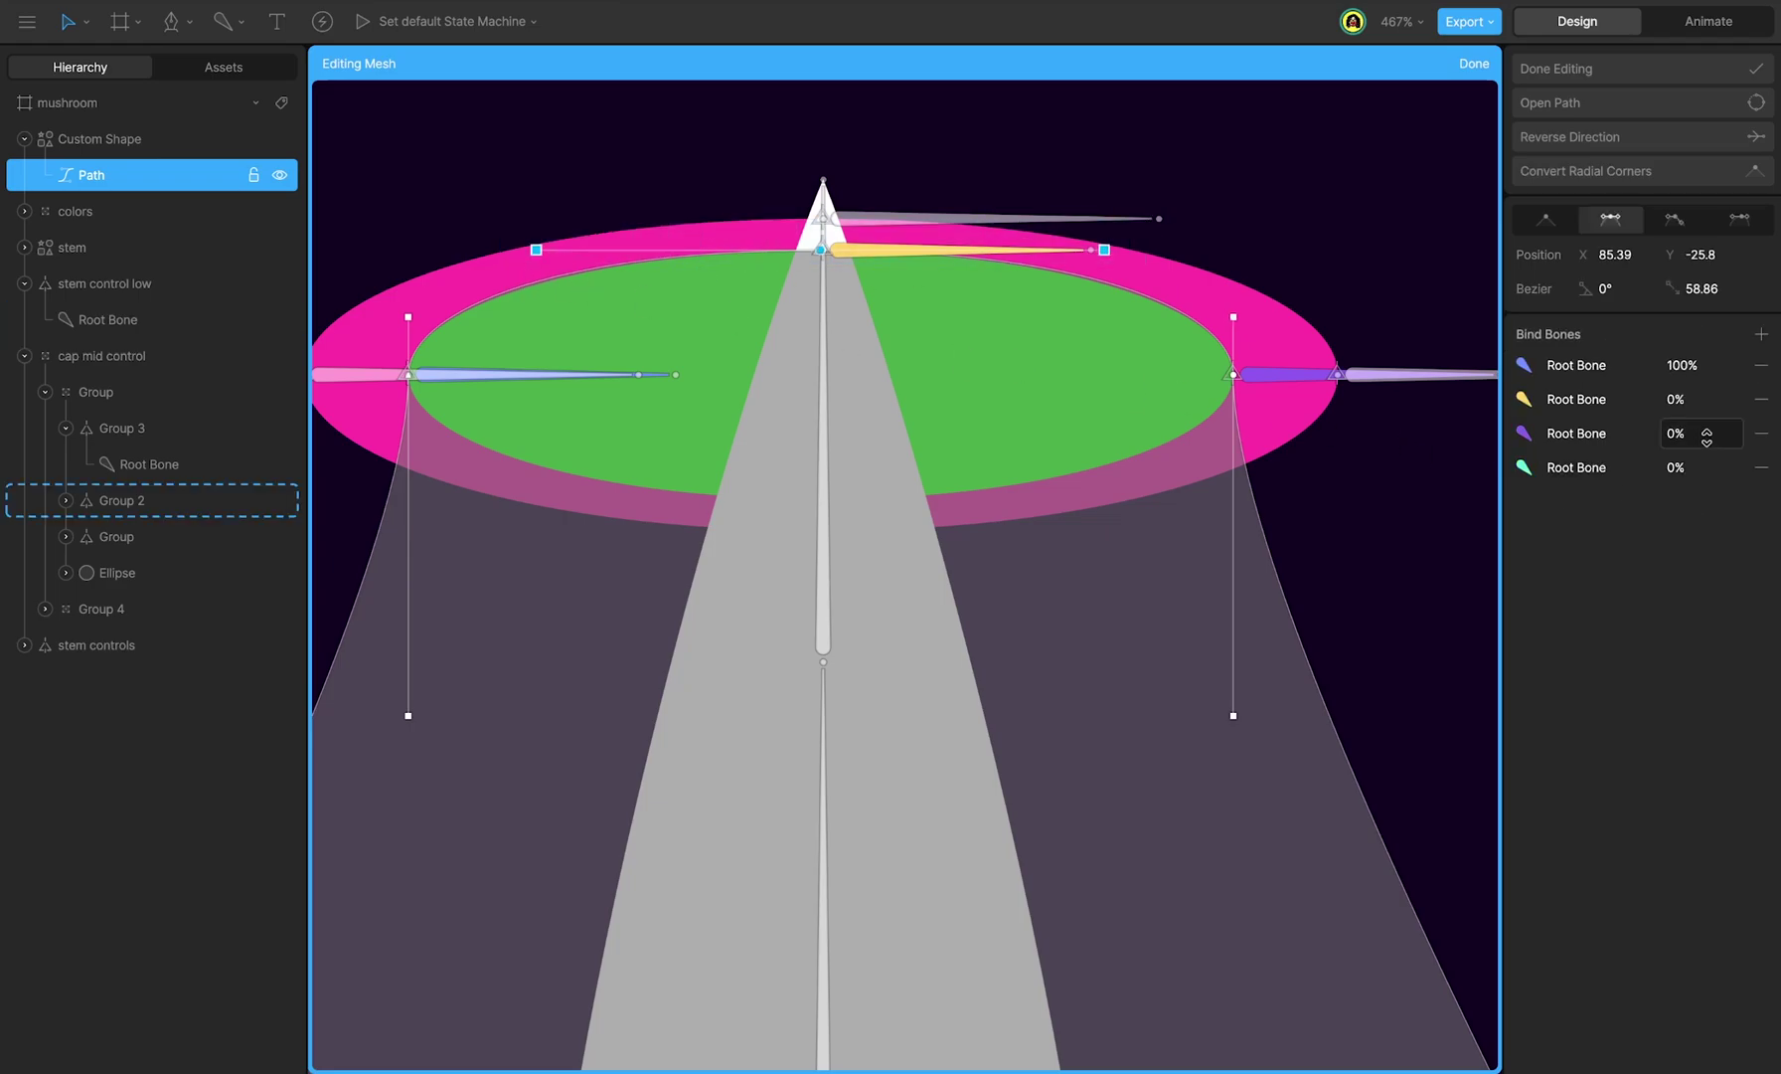
drag(1706, 397, 1717, 562)
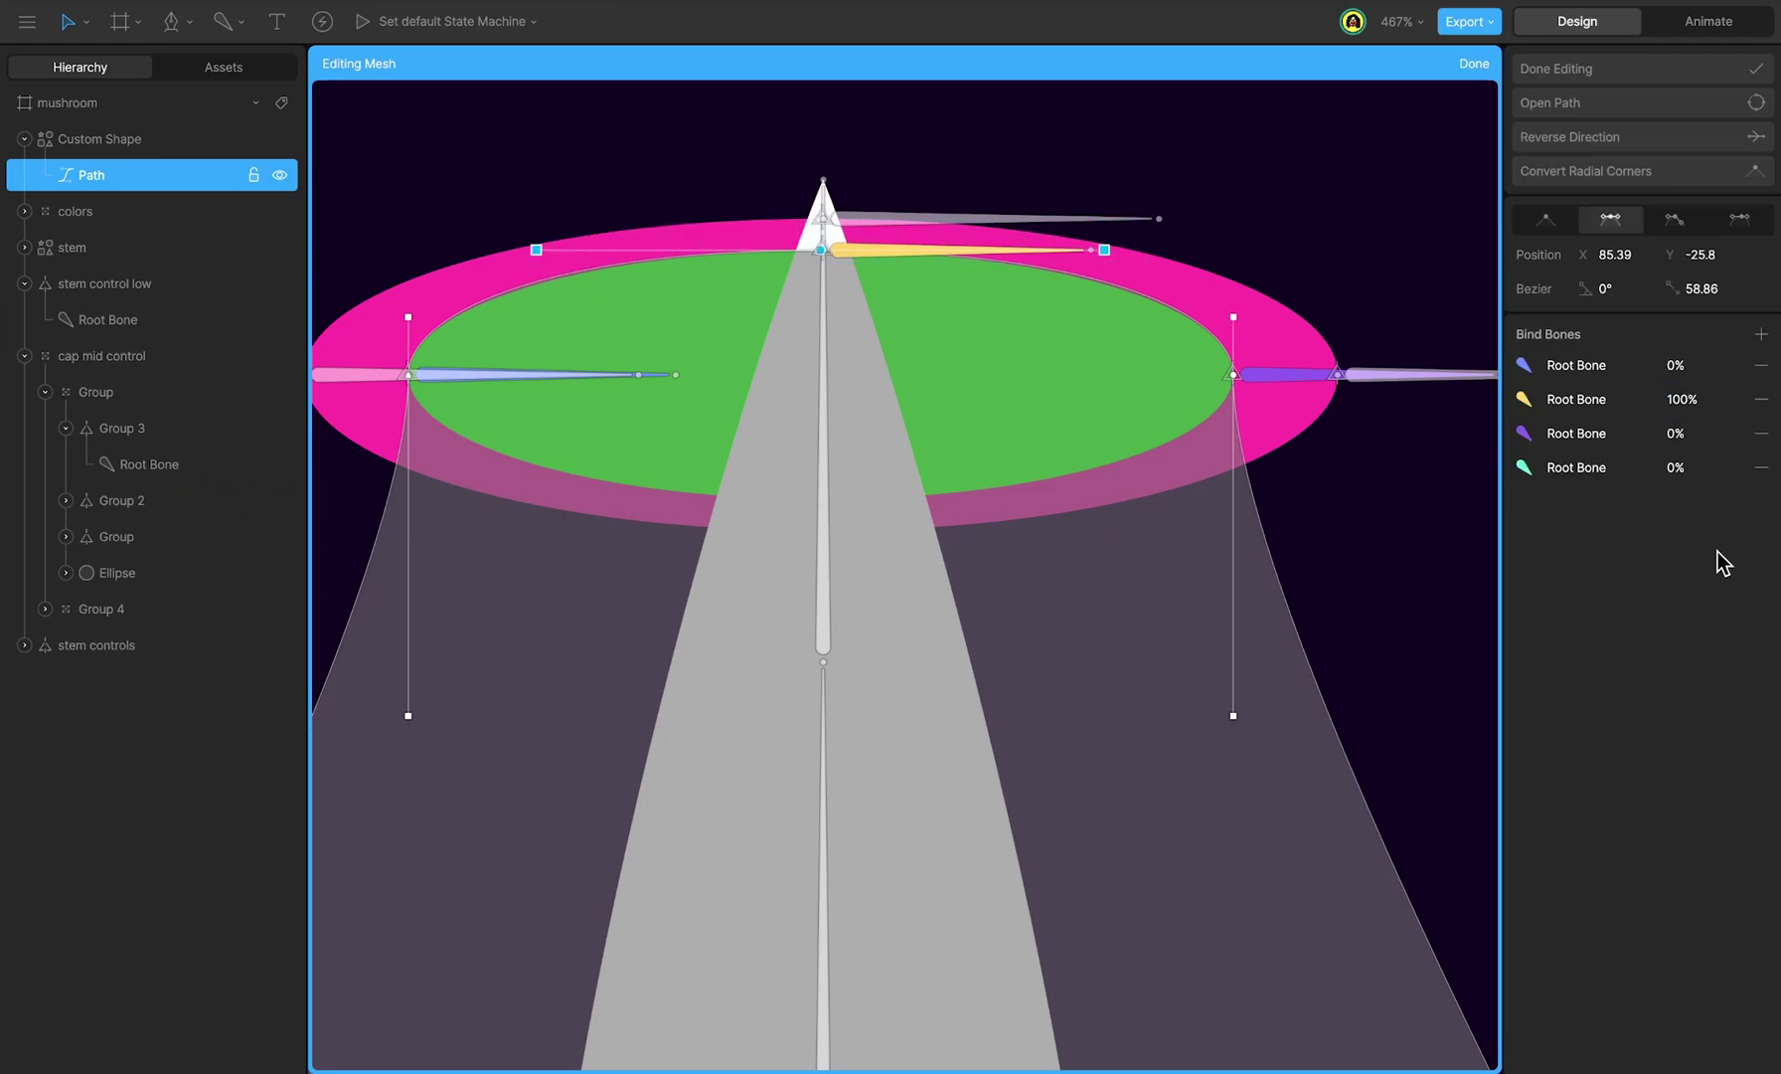
click(1564, 68)
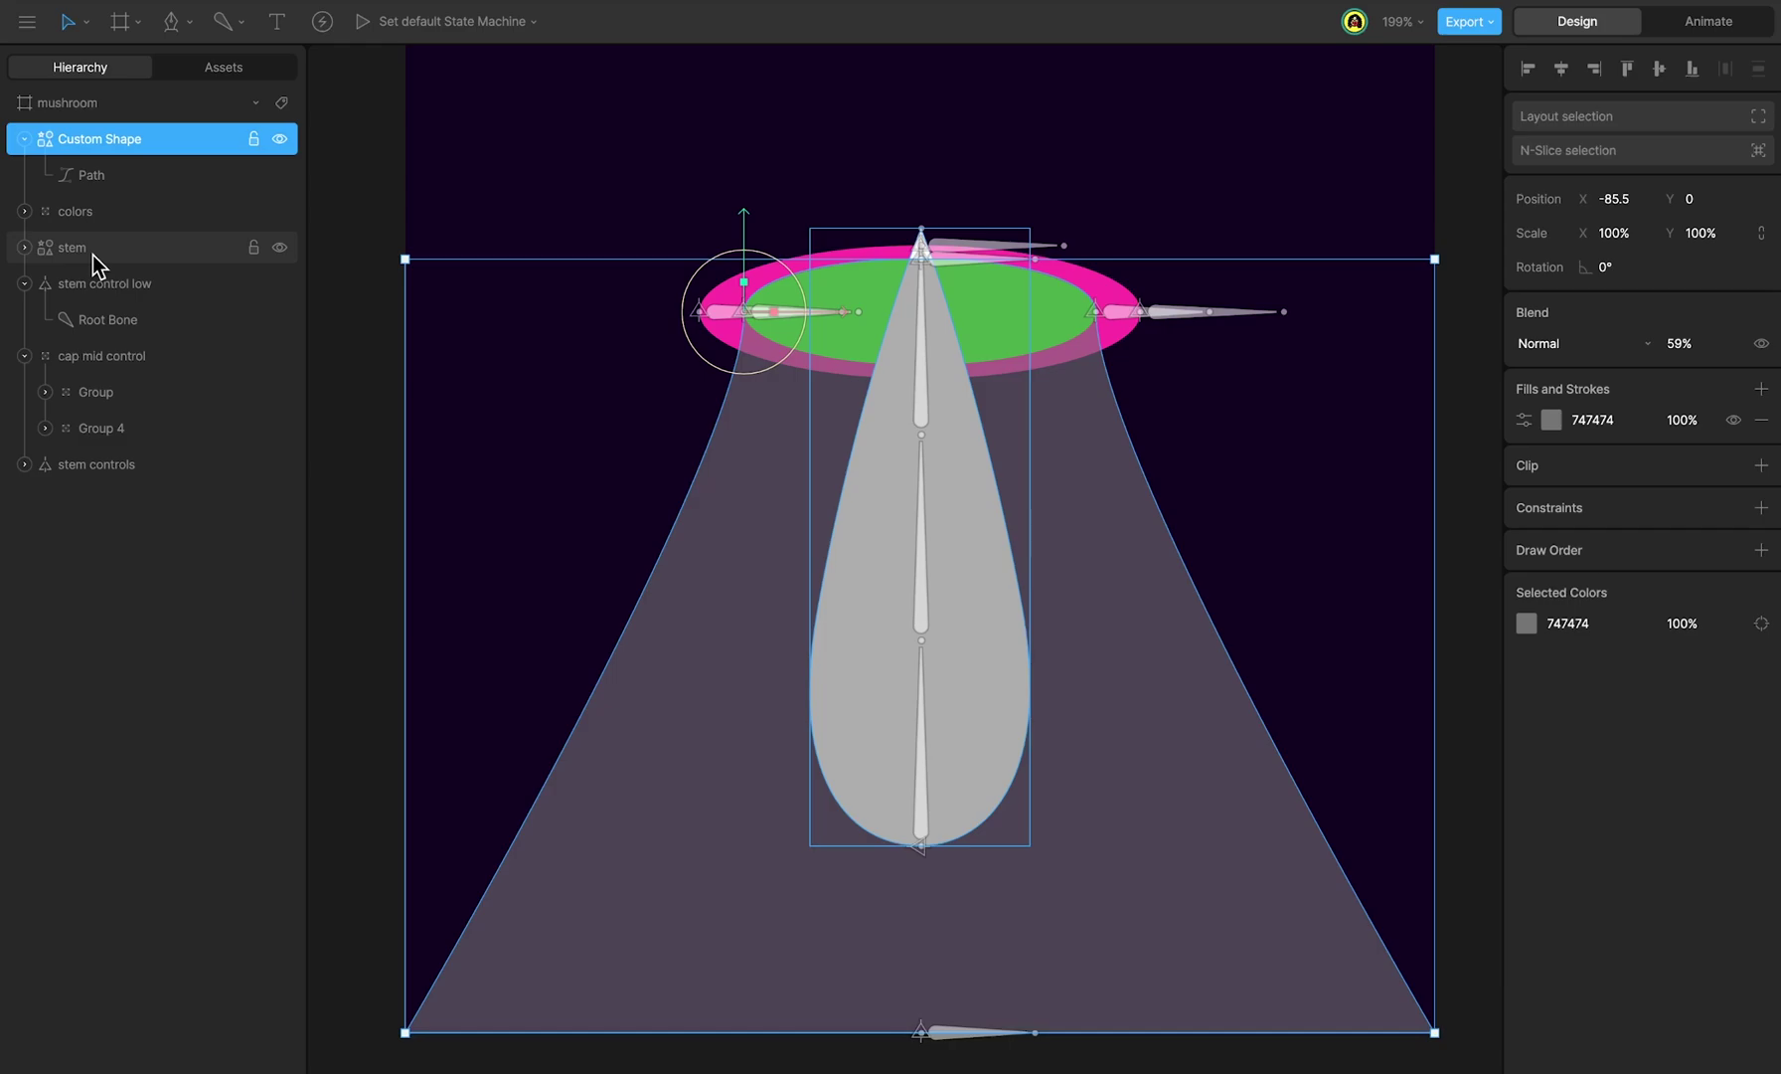
Step: Clip the stem with Custom Shape as the clipping source
click(91, 255)
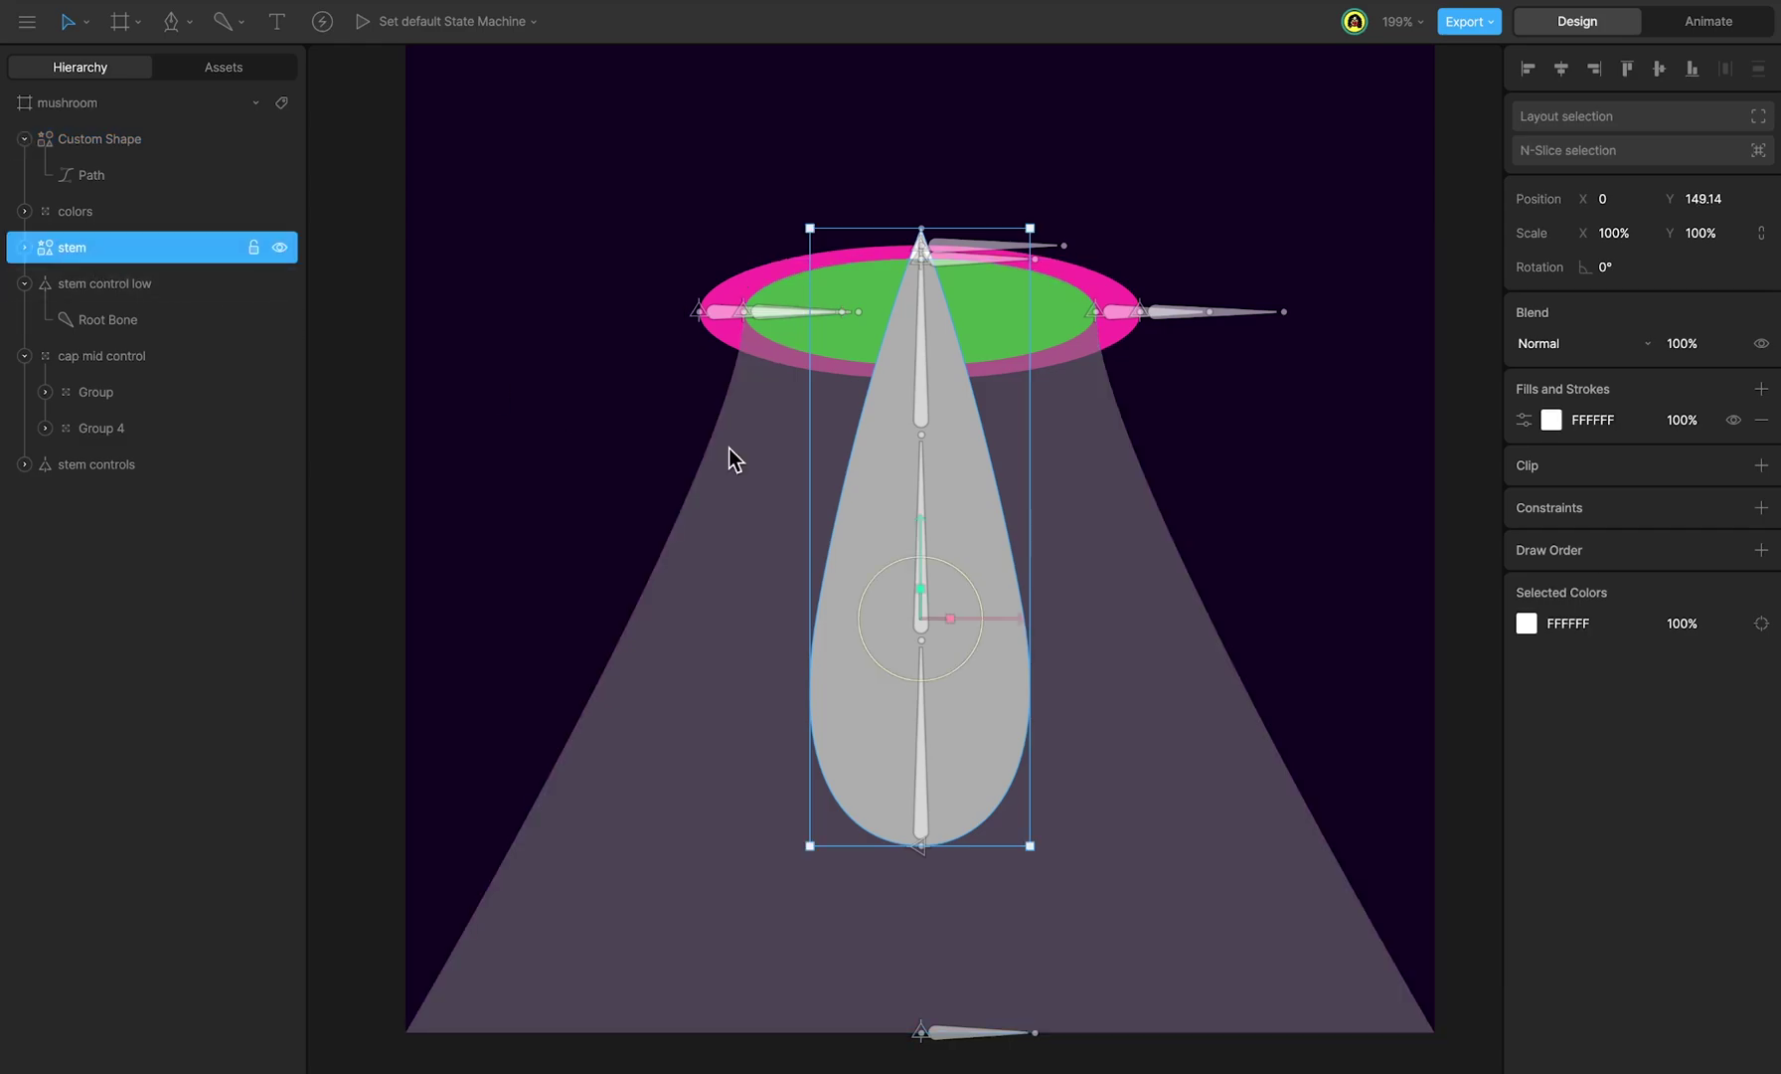
click(1761, 465)
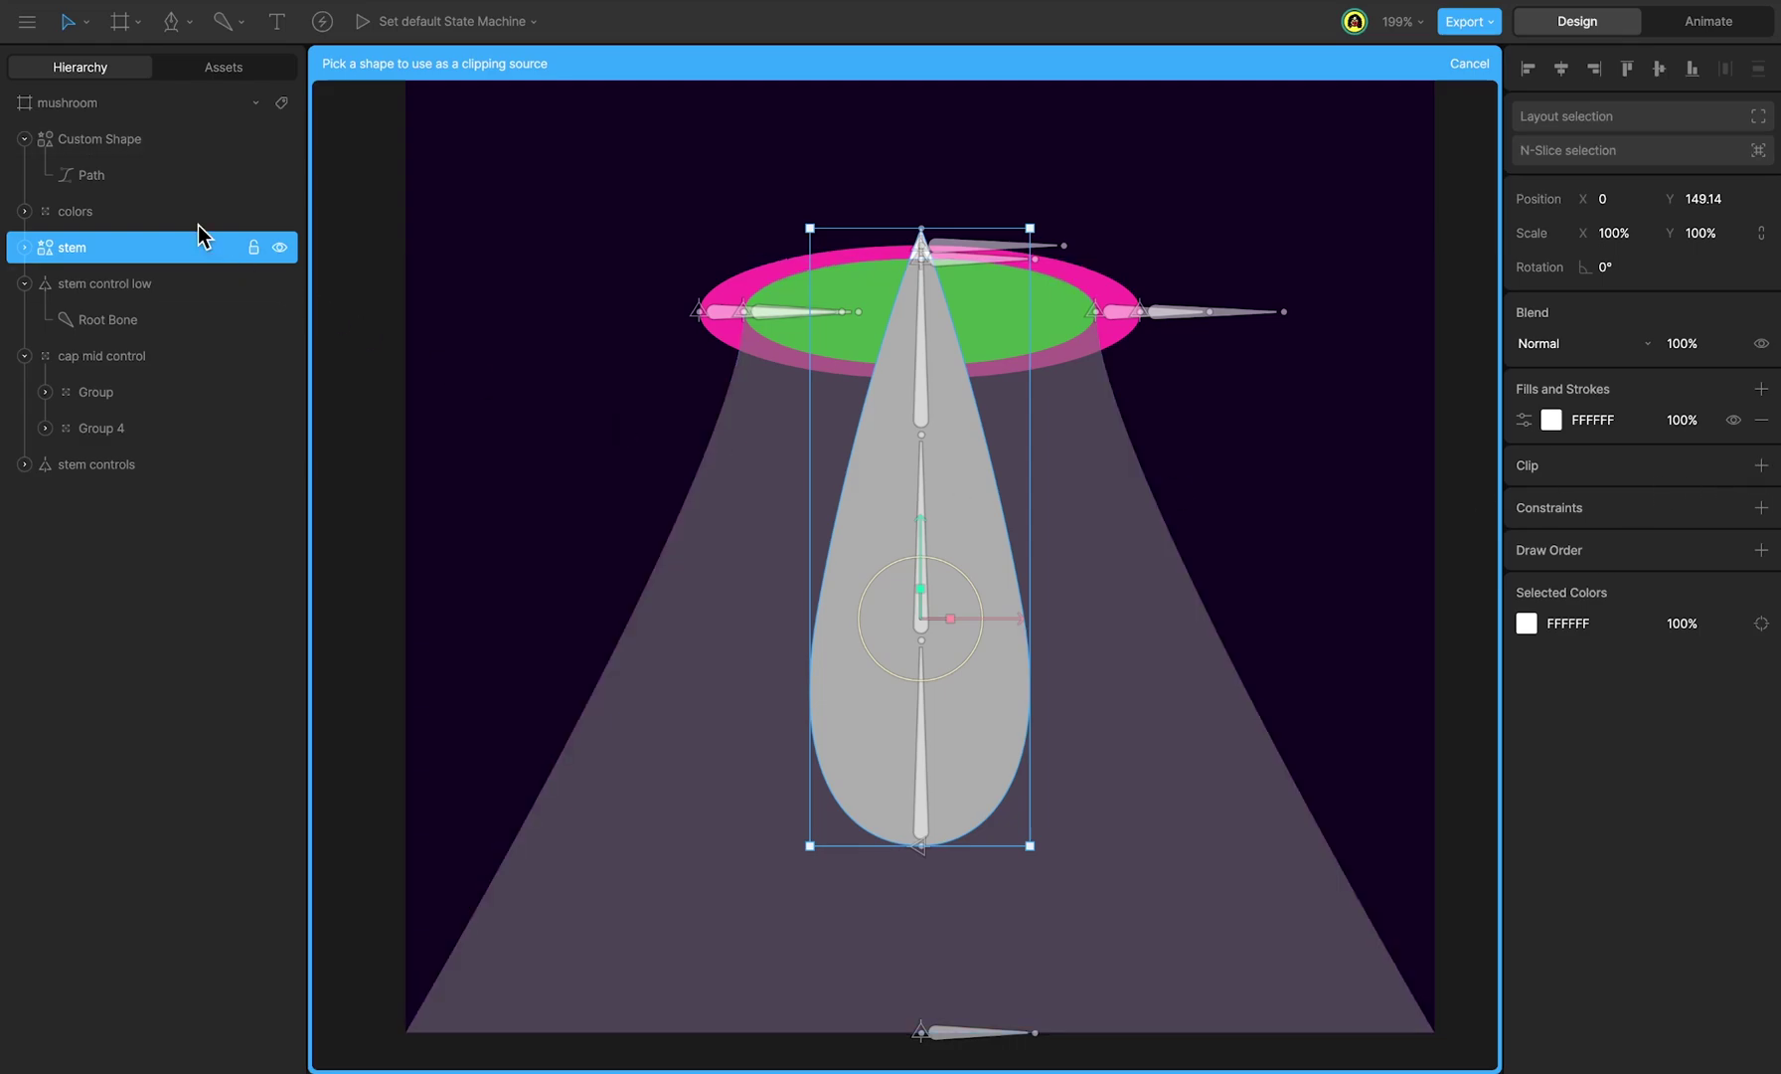
click(149, 154)
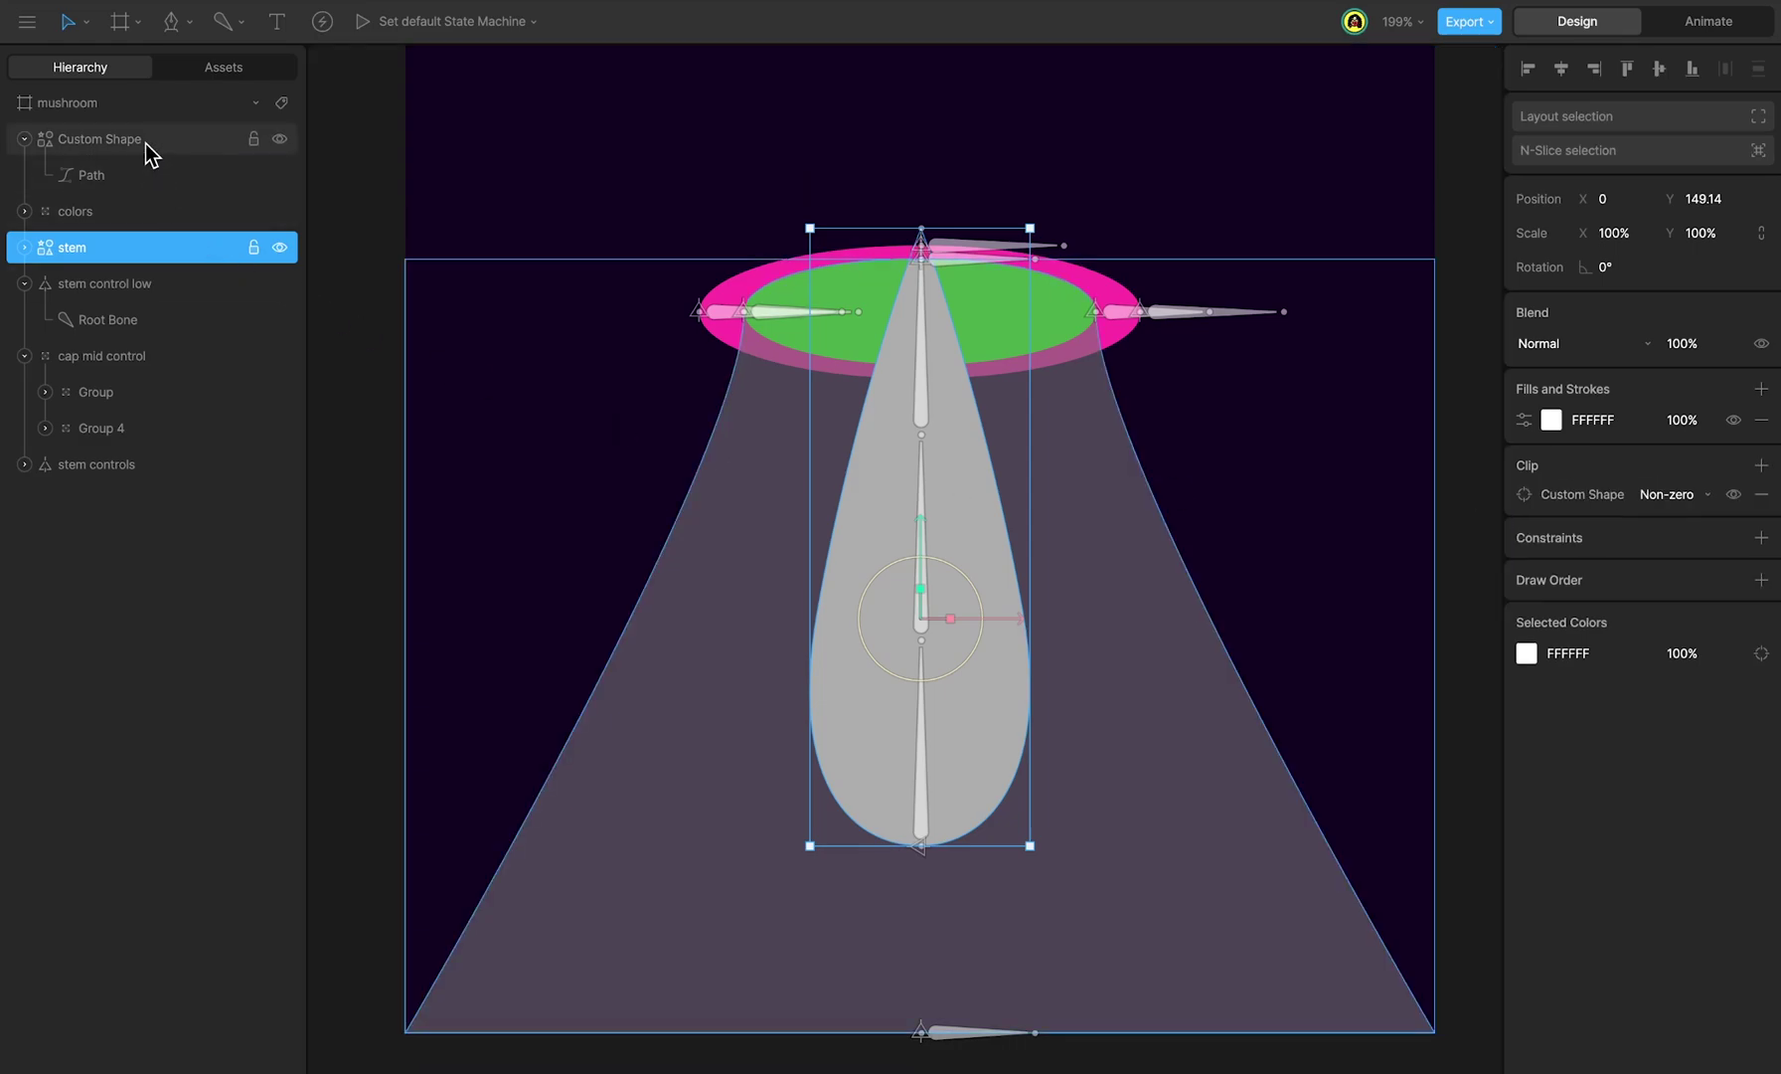
Step: Rename the clipping shape as stem mask and hide its 747474 fill
double_click(99, 139)
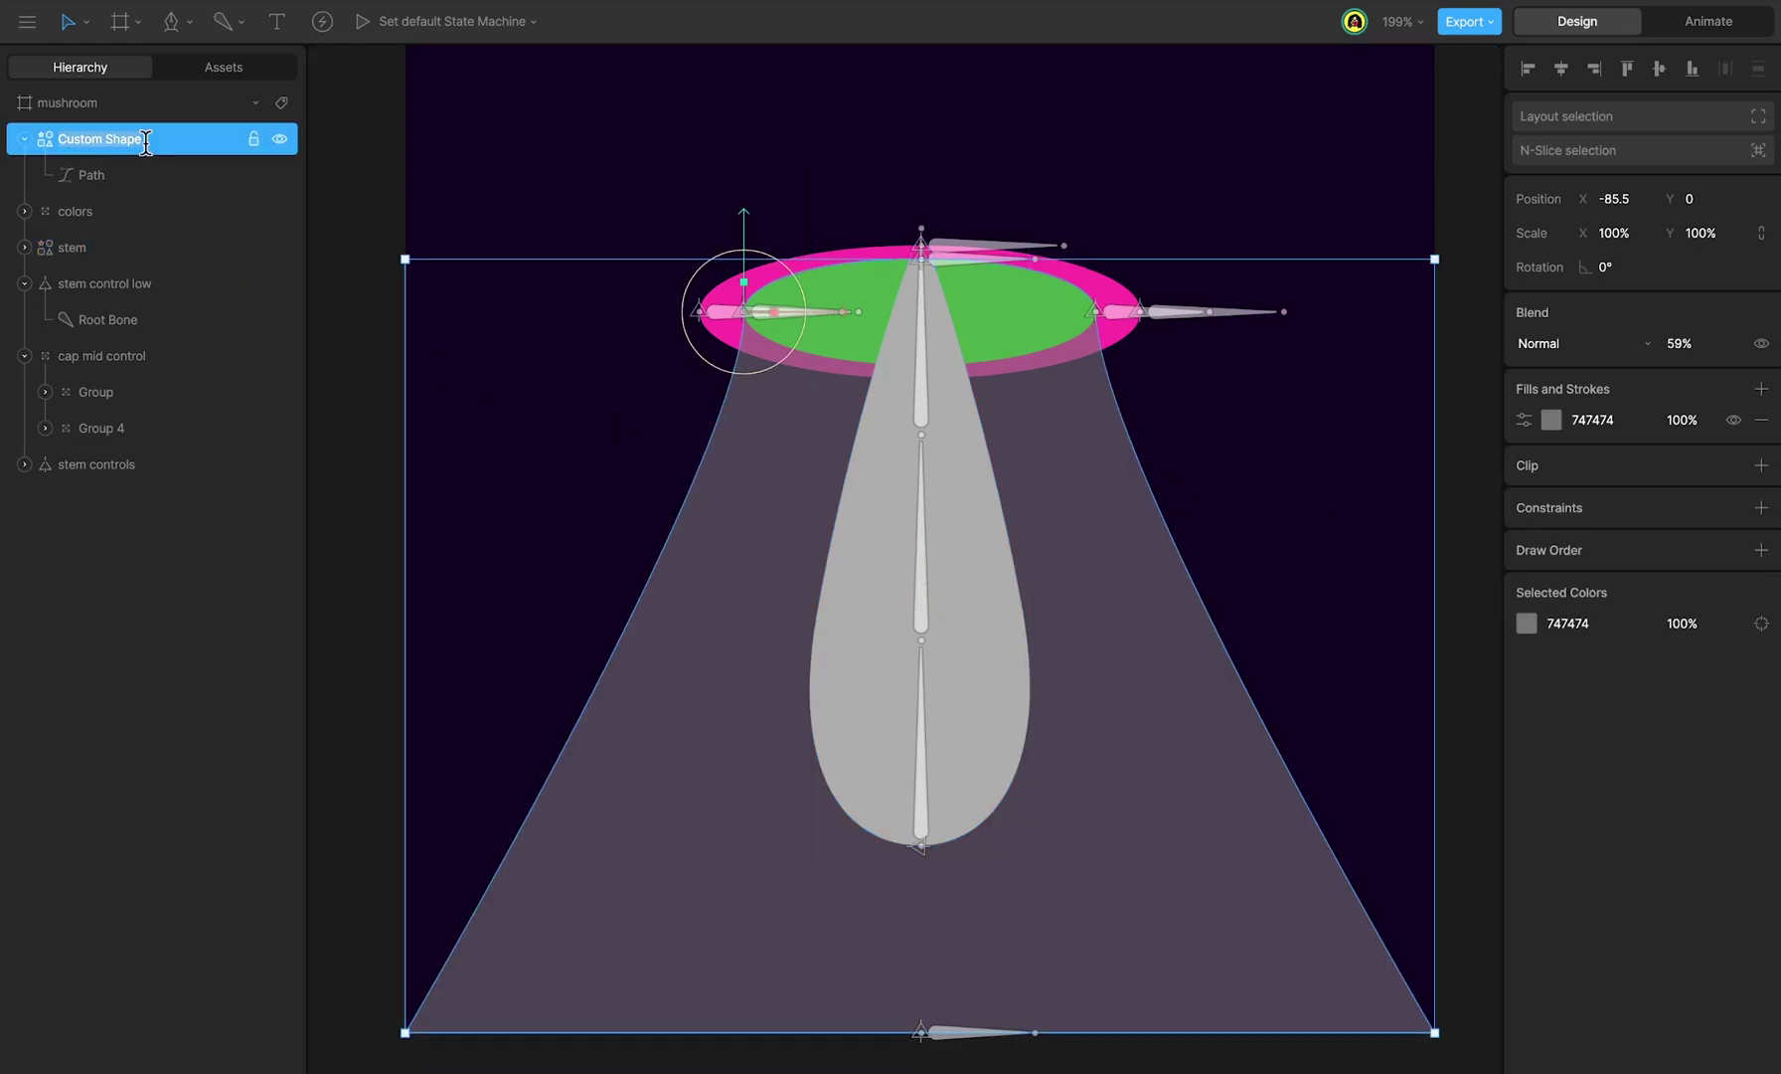
text(stem mask)
key(Return)
click(22, 140)
click(1734, 420)
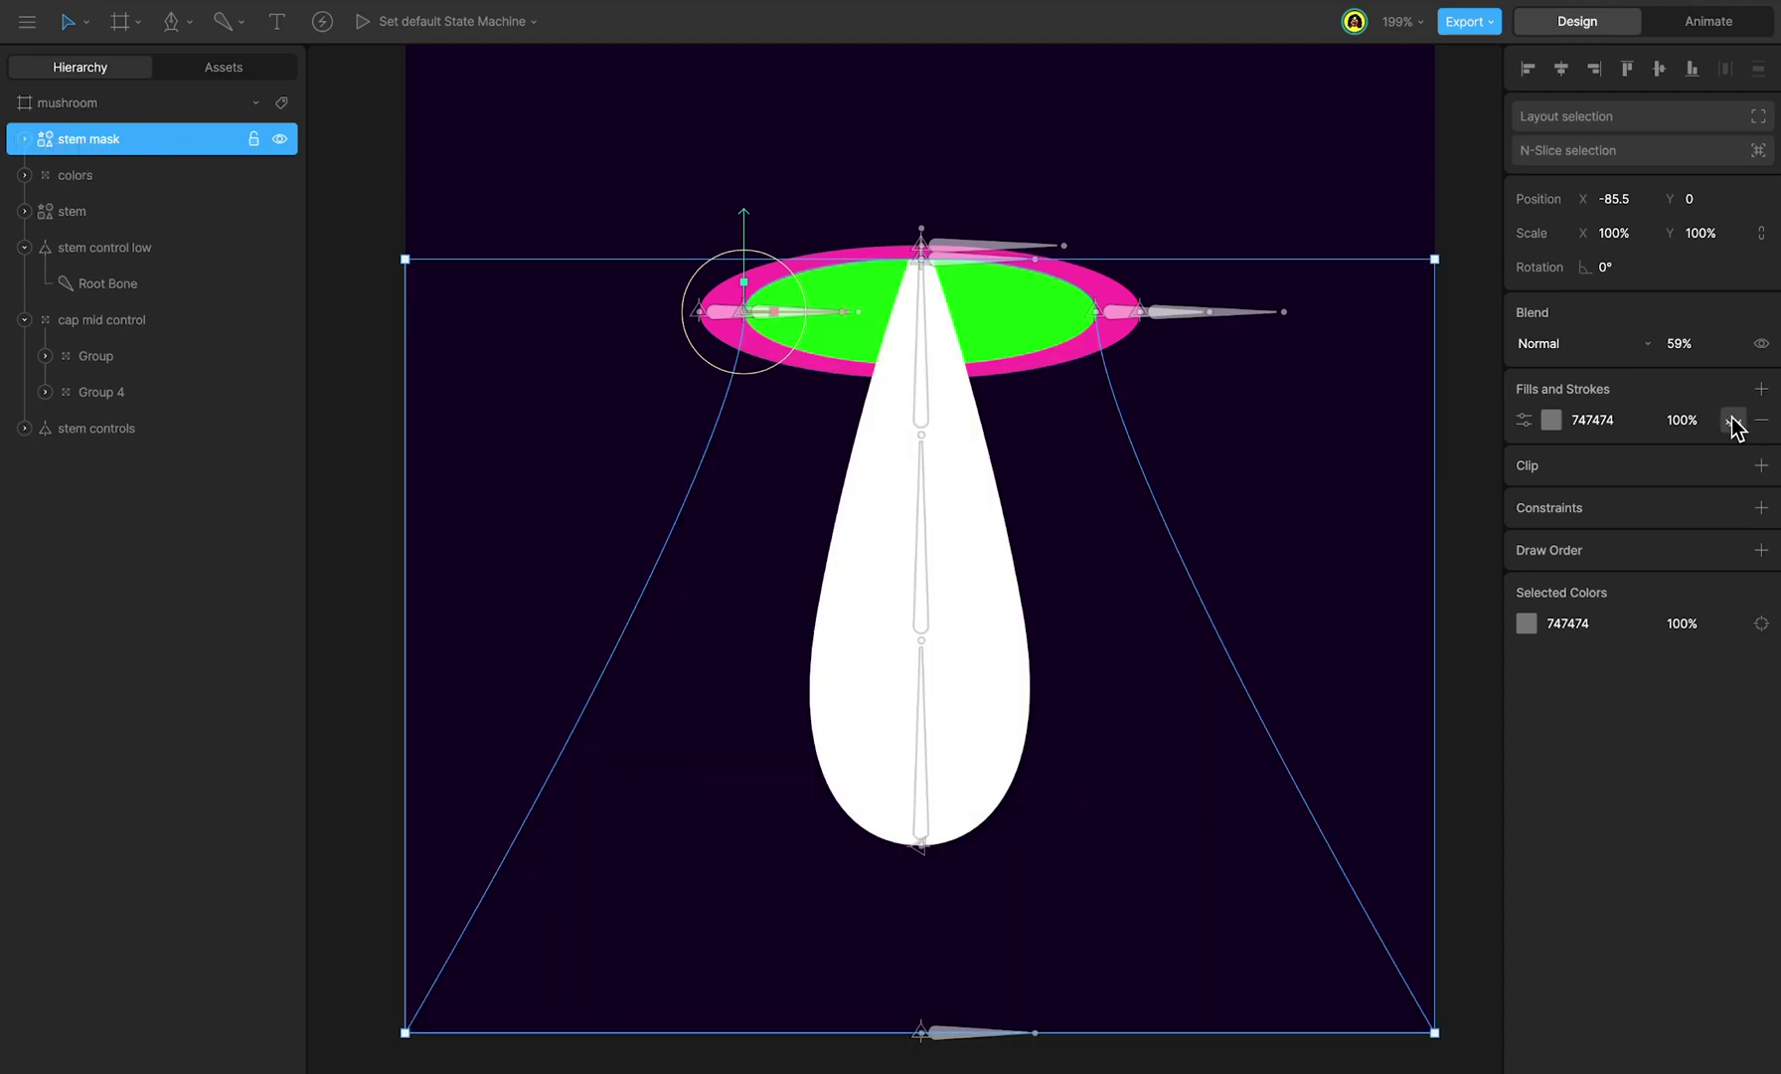
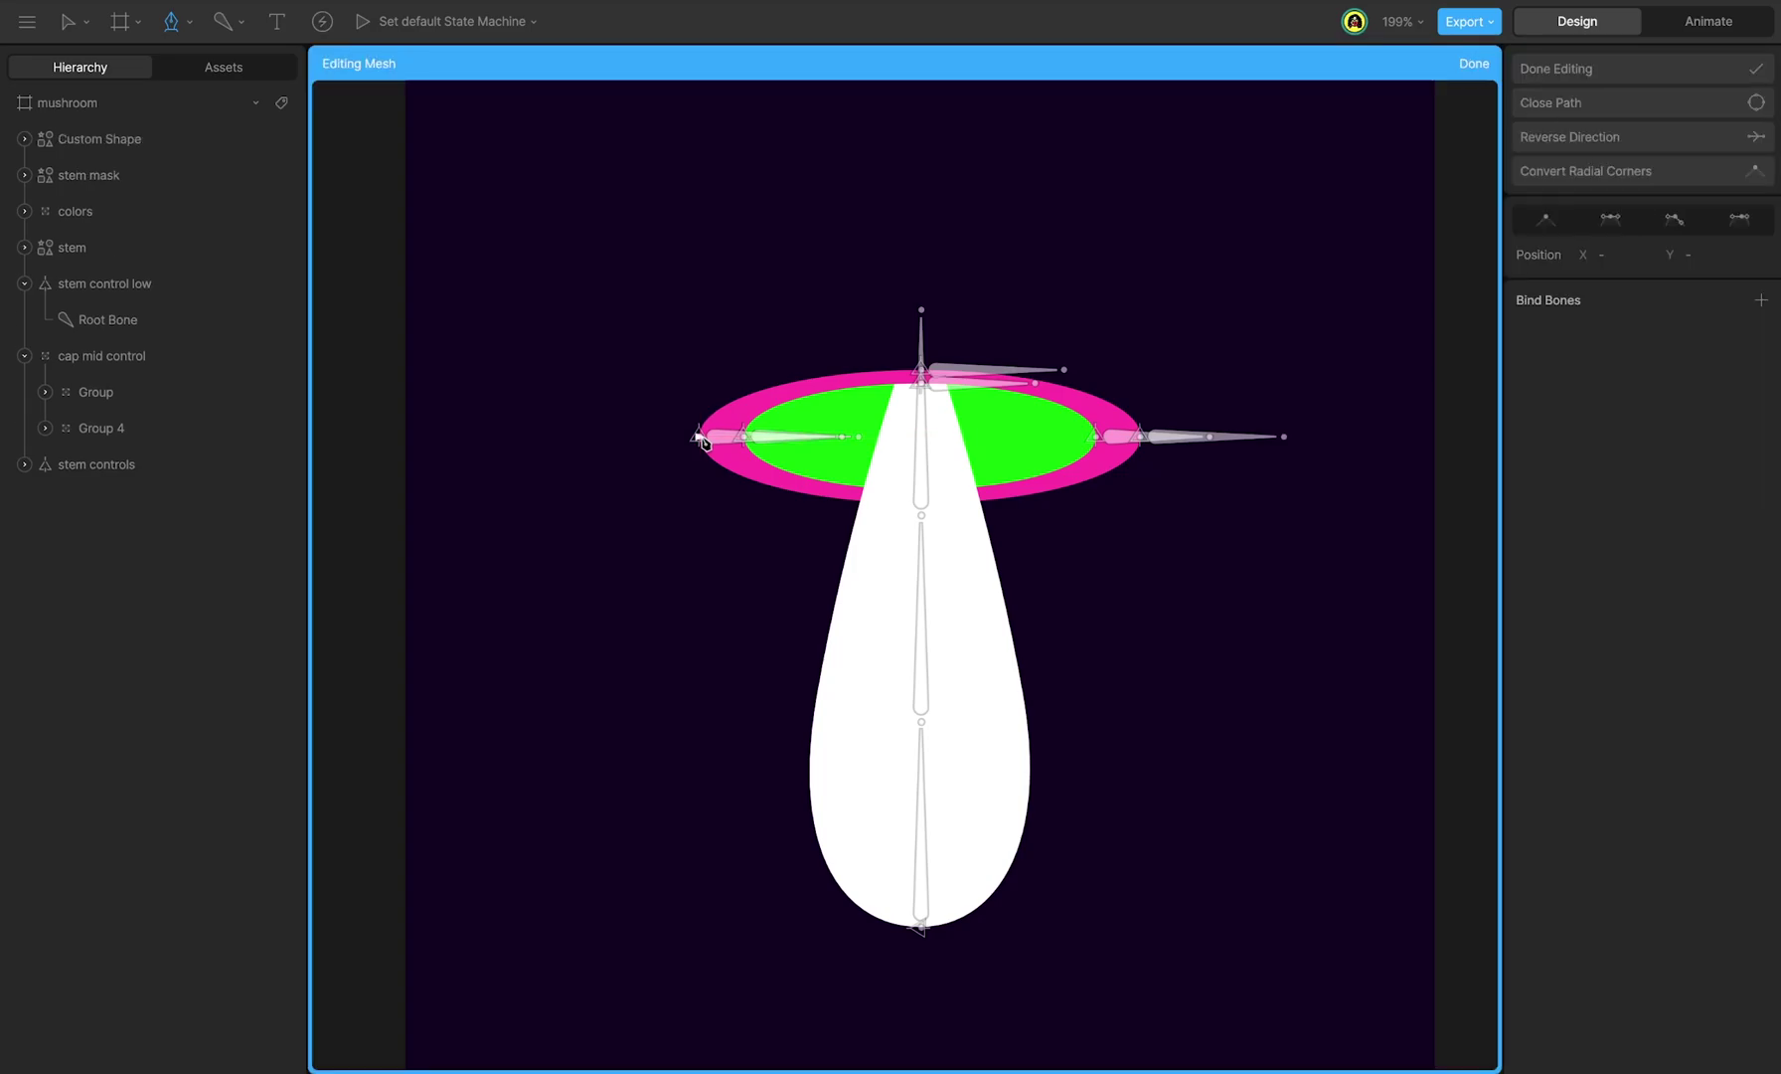
Step: Draw a closed cap path from the pink ellipse's left vertex through a peak above, its right vertex and a curved point at its top
scroll(823, 389, up, 3)
click(853, 125)
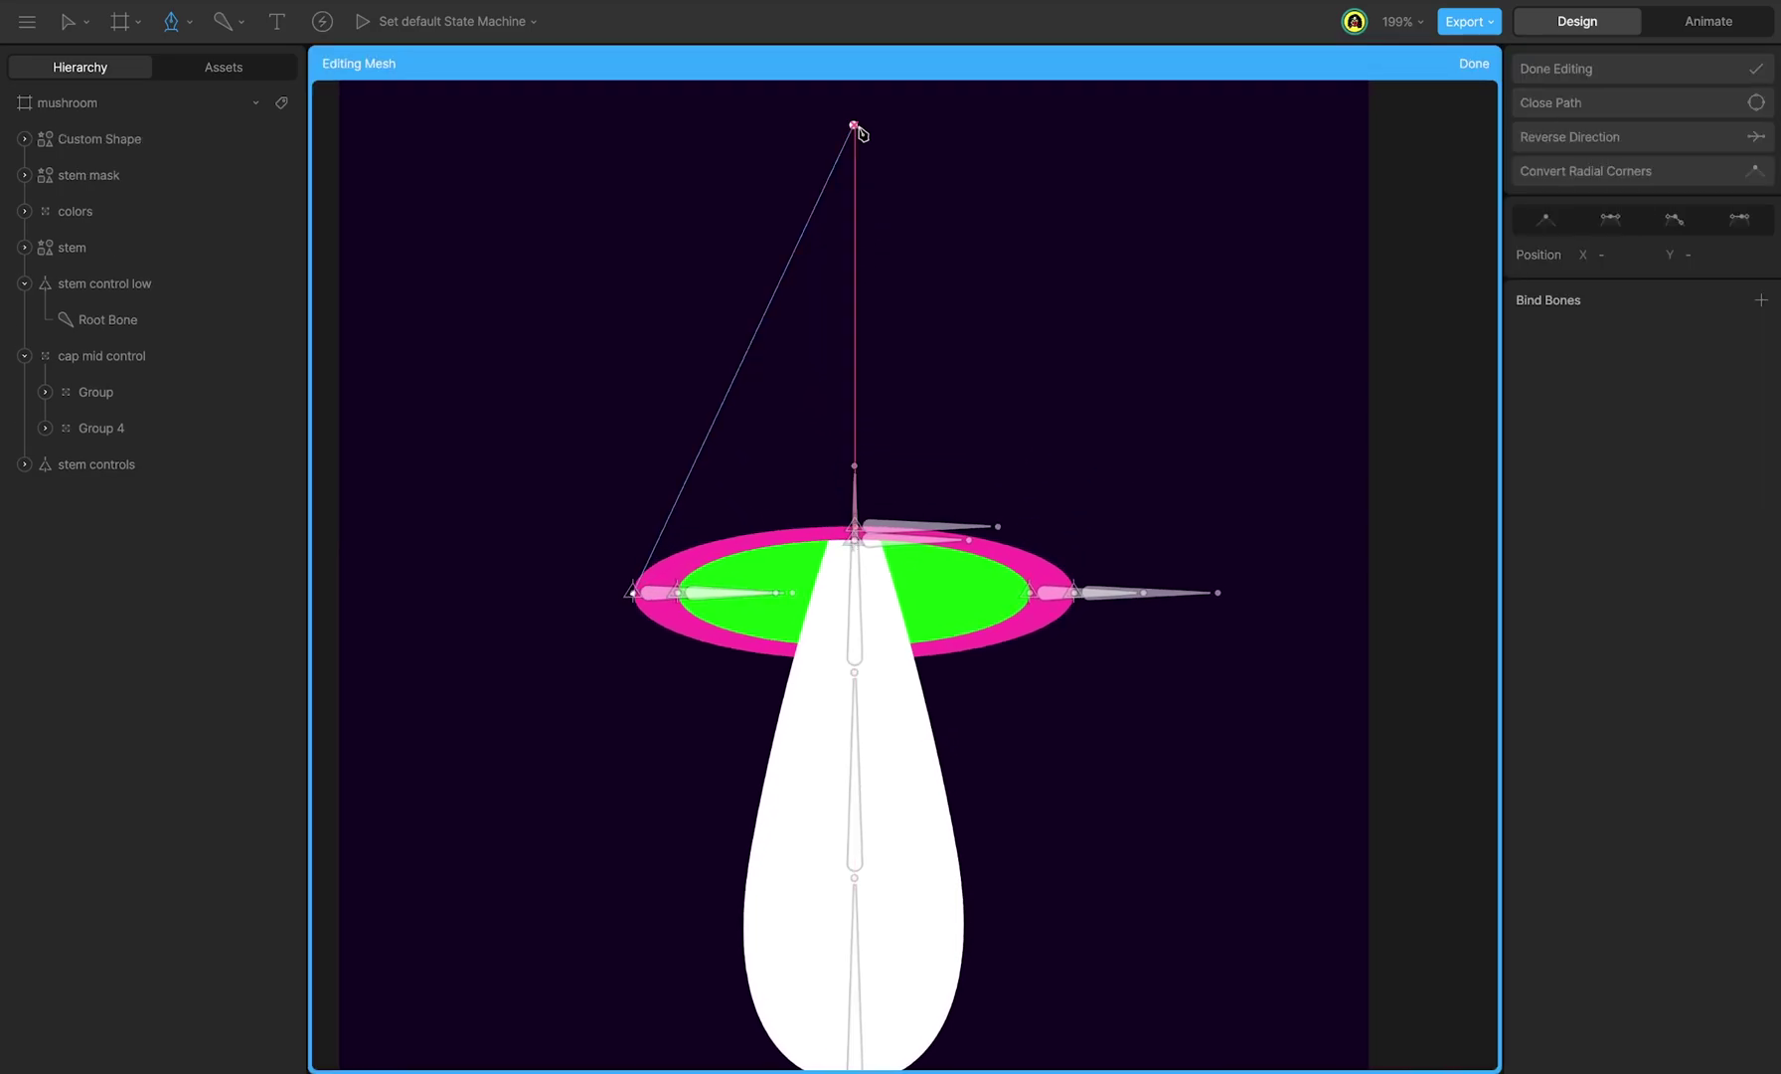
click(1073, 592)
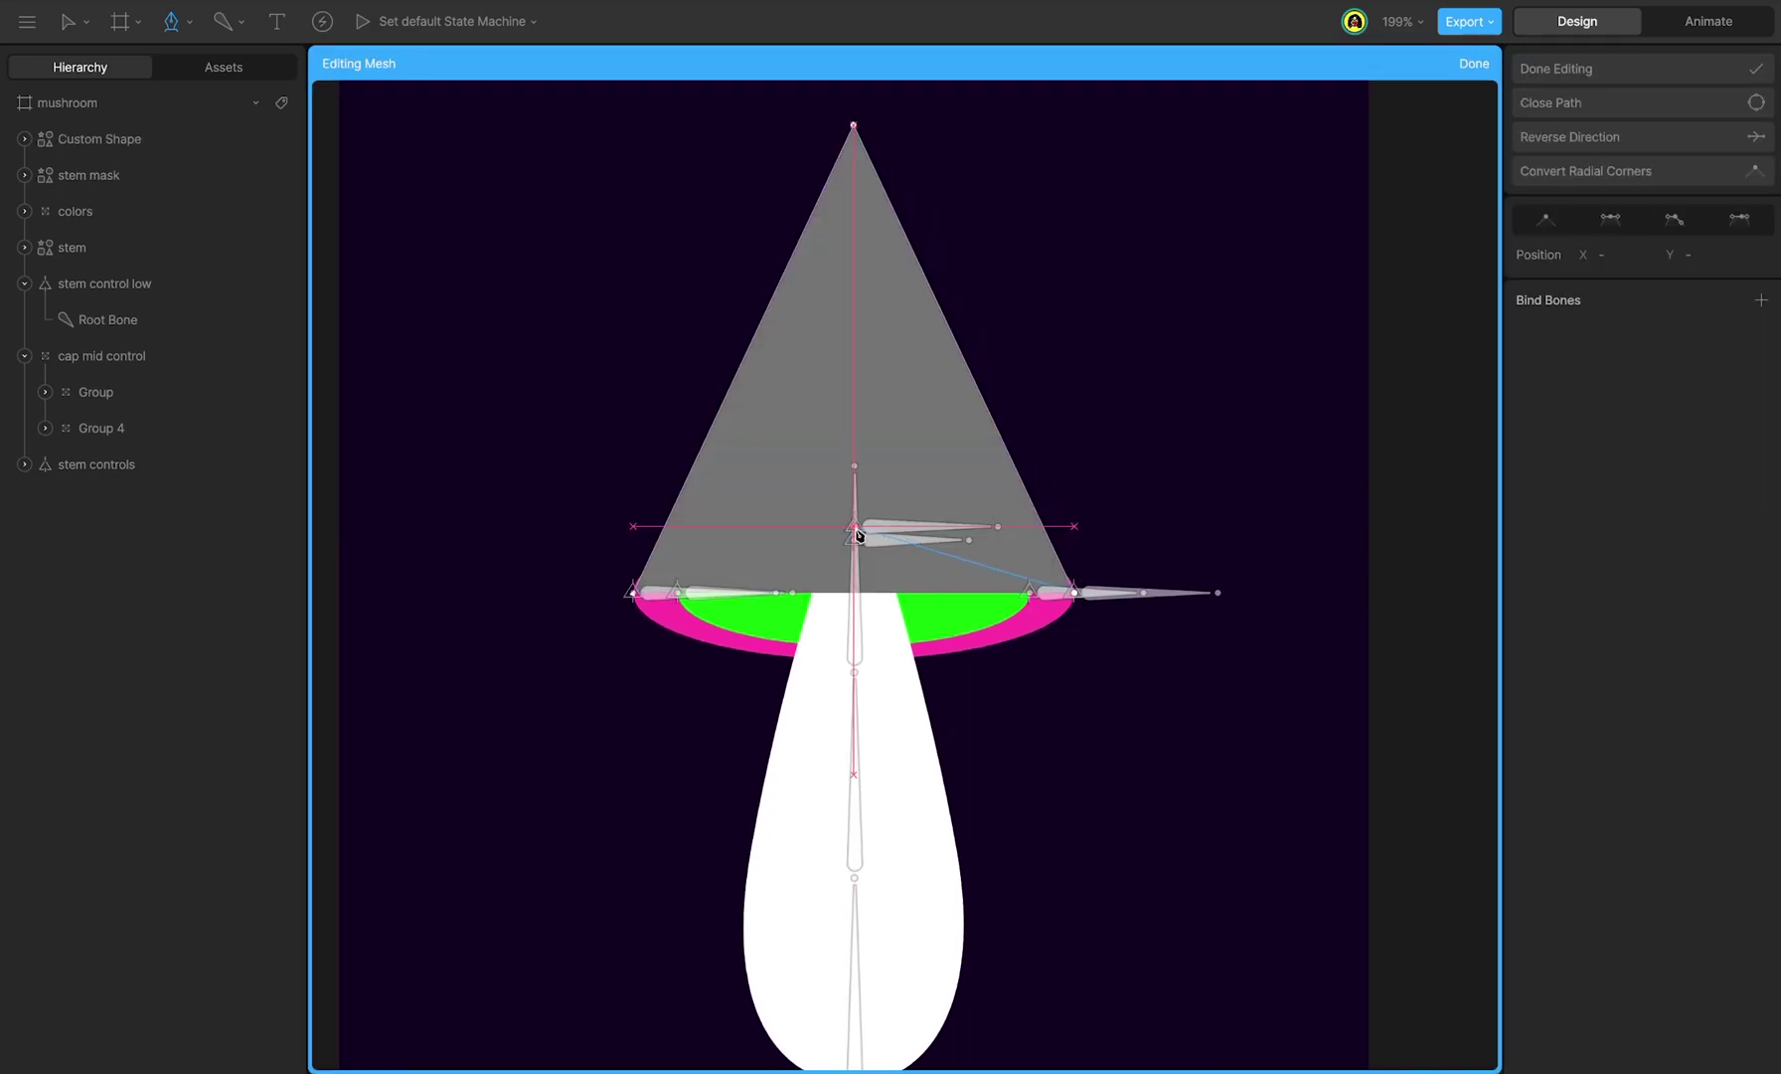
drag(854, 526, 645, 529)
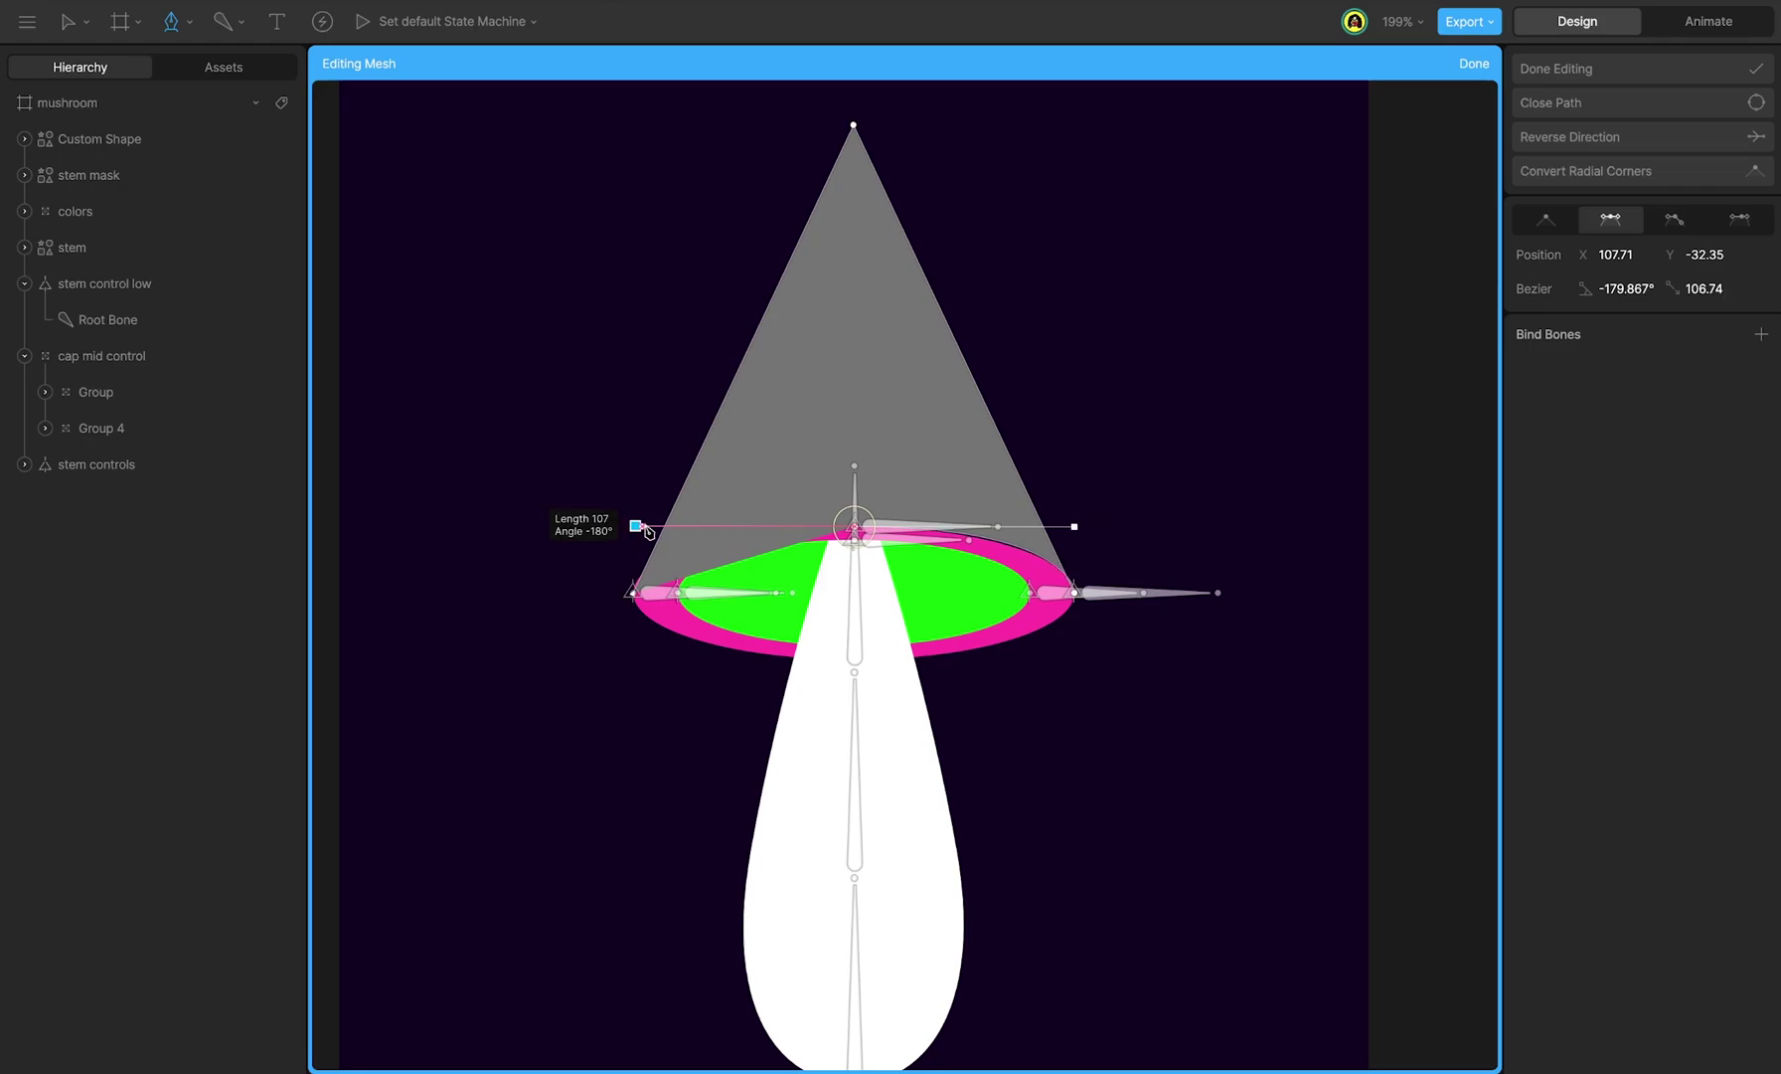
click(634, 595)
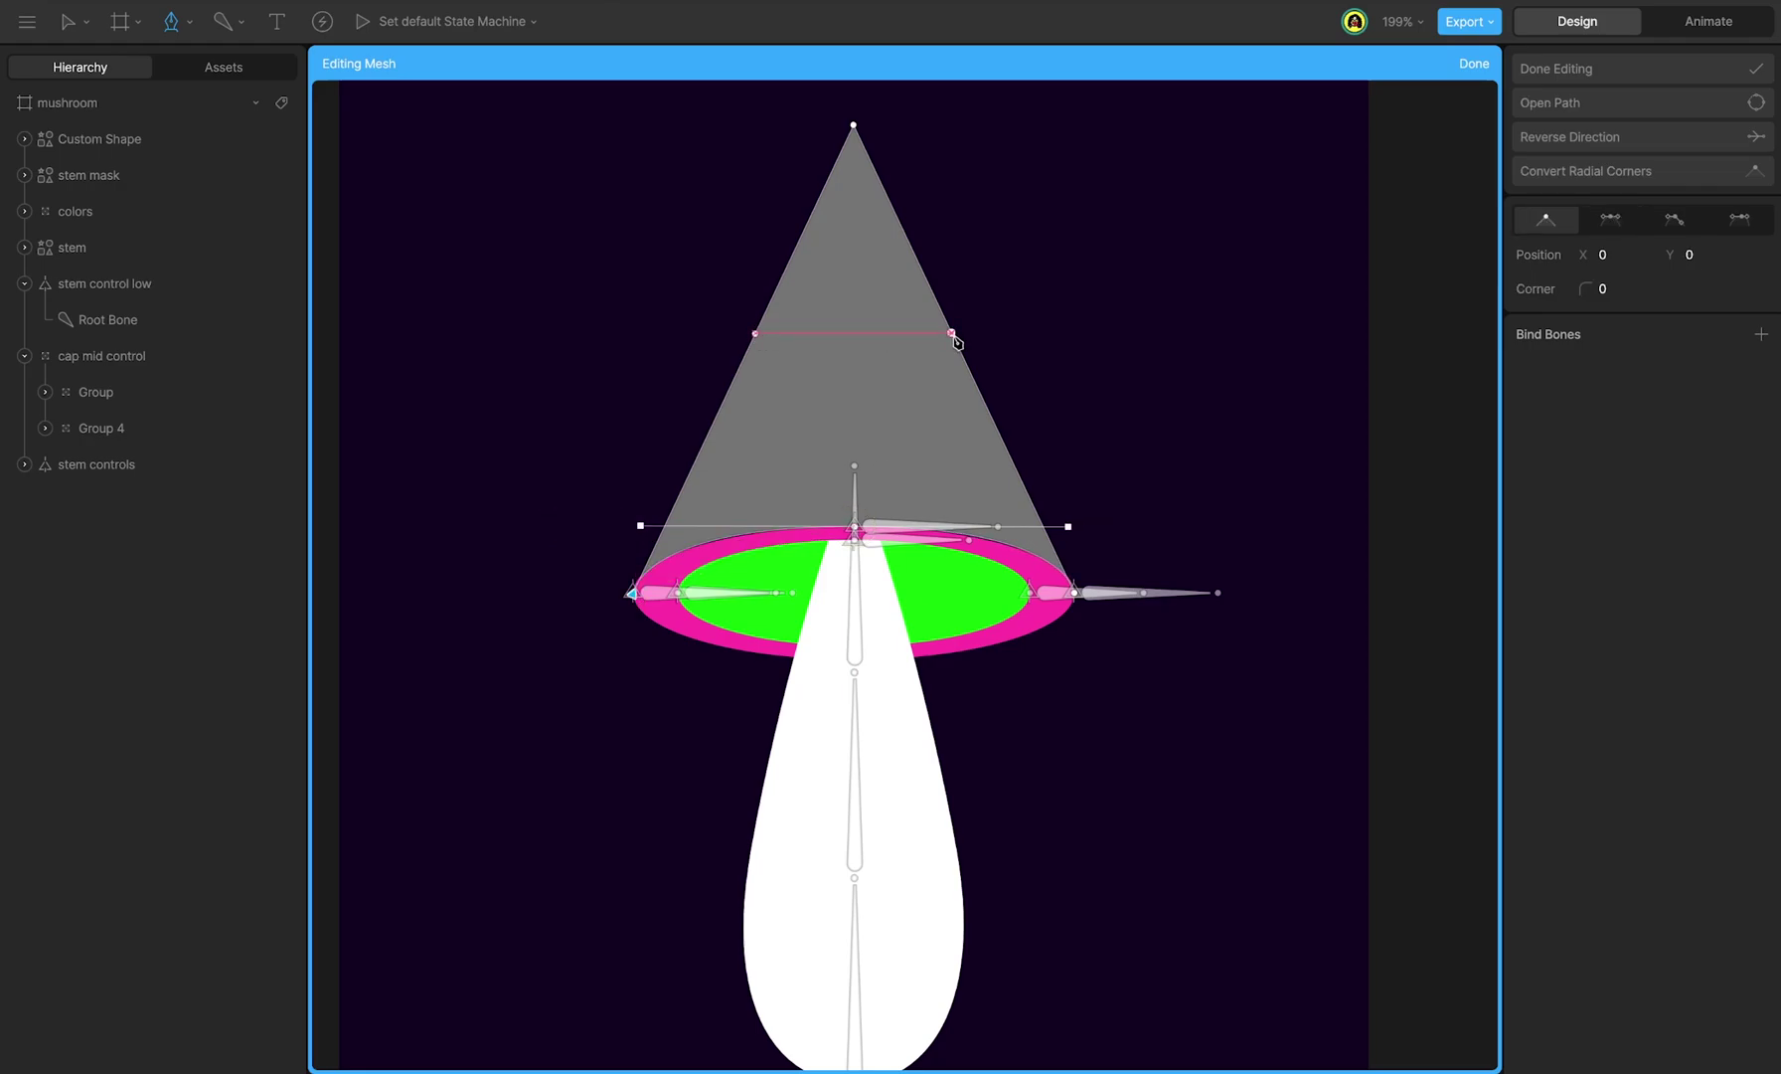
Step: Add mirrored handles to the cap path's two mid-side vertices and its peak, stretching the peak's handles horizontally to round it
drag(857, 295, 693, 364)
shift+drag(1026, 306, 945, 349)
click(1615, 223)
drag(943, 100, 763, 159)
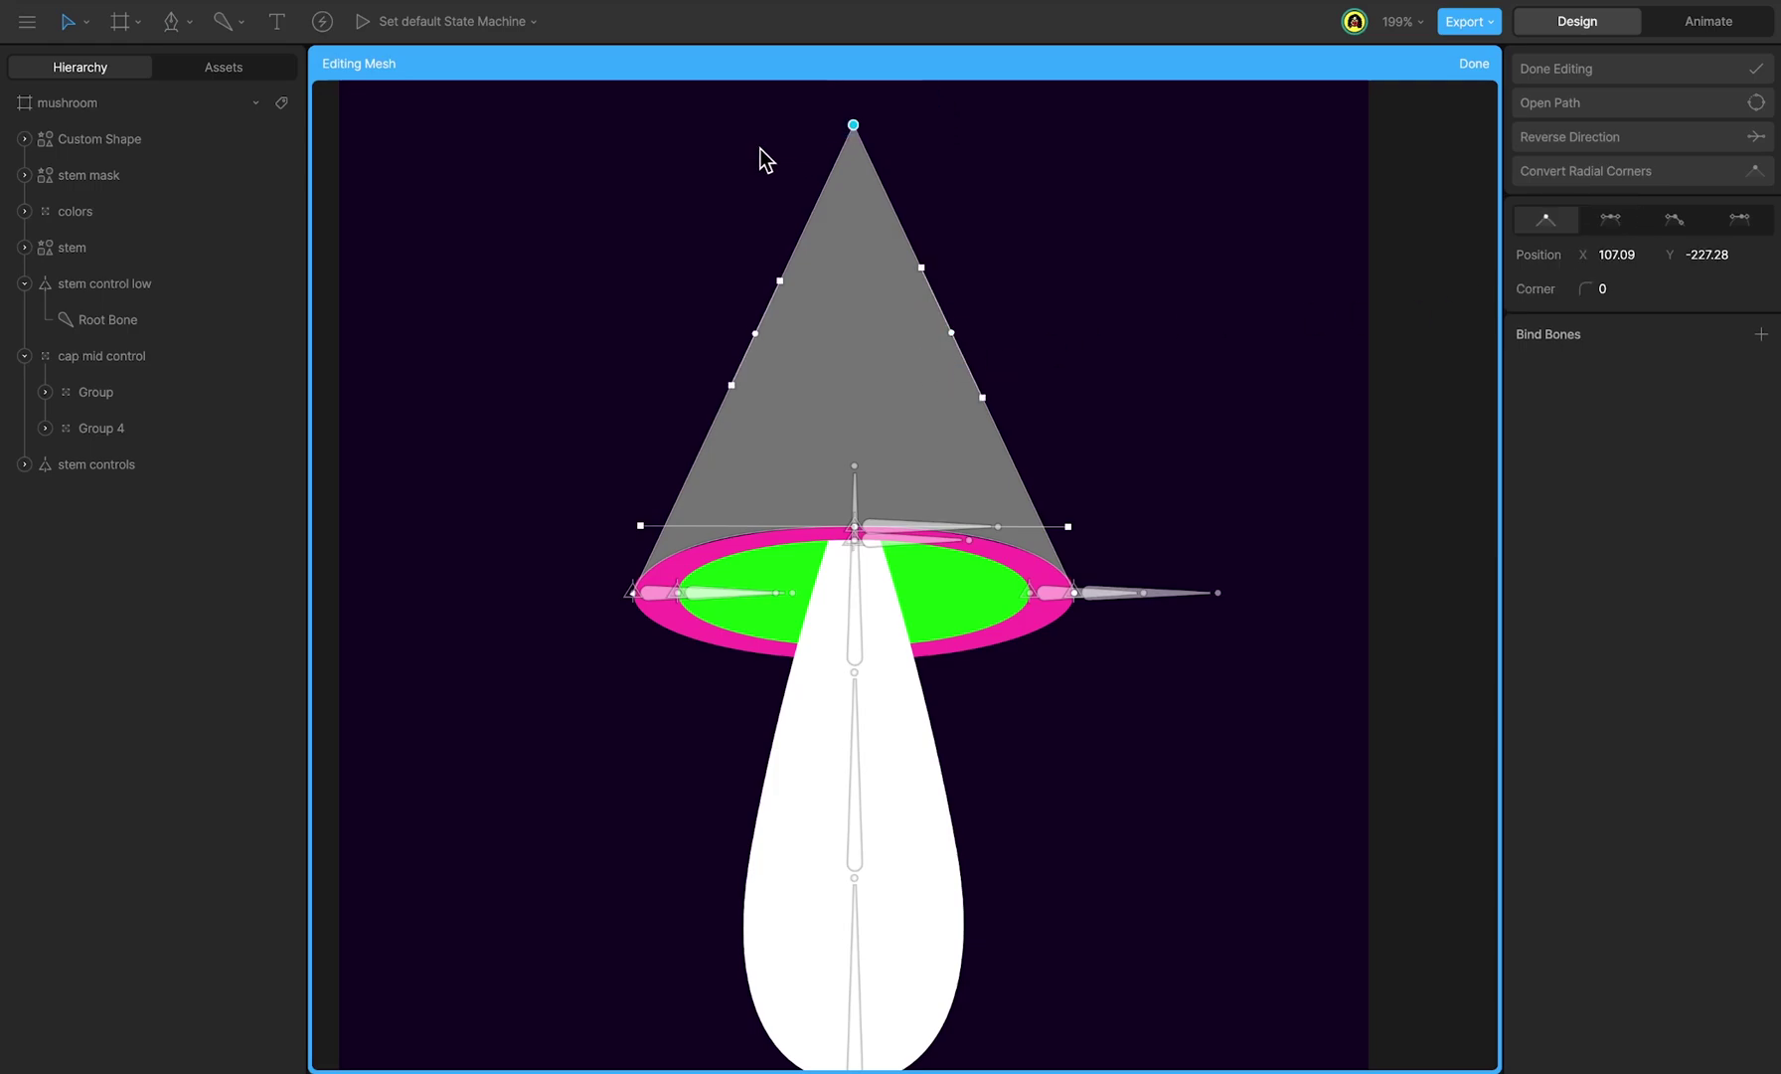
click(1611, 222)
drag(880, 178, 969, 127)
Step: Detach the lower-left cap vertex's handles, point the inner one straight up, and shorten the lower middle vertex's handle to follow the pink ellipse
click(632, 592)
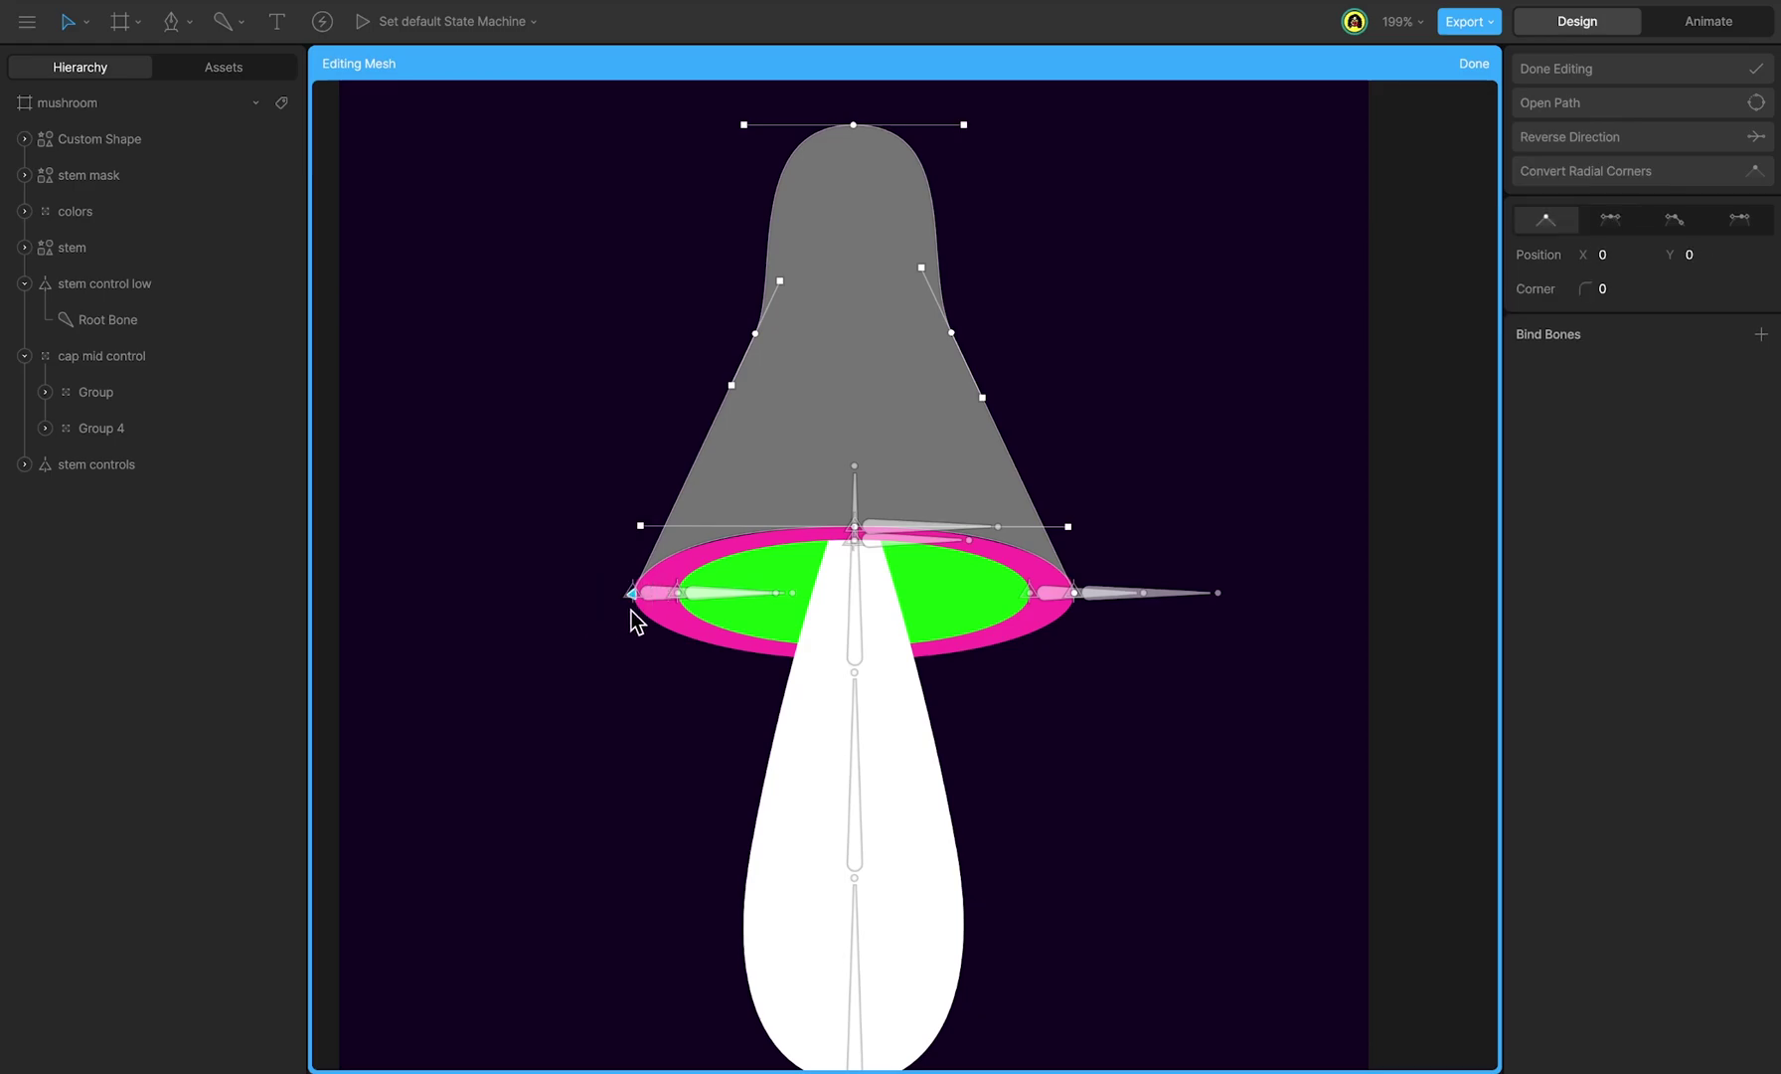
click(1676, 221)
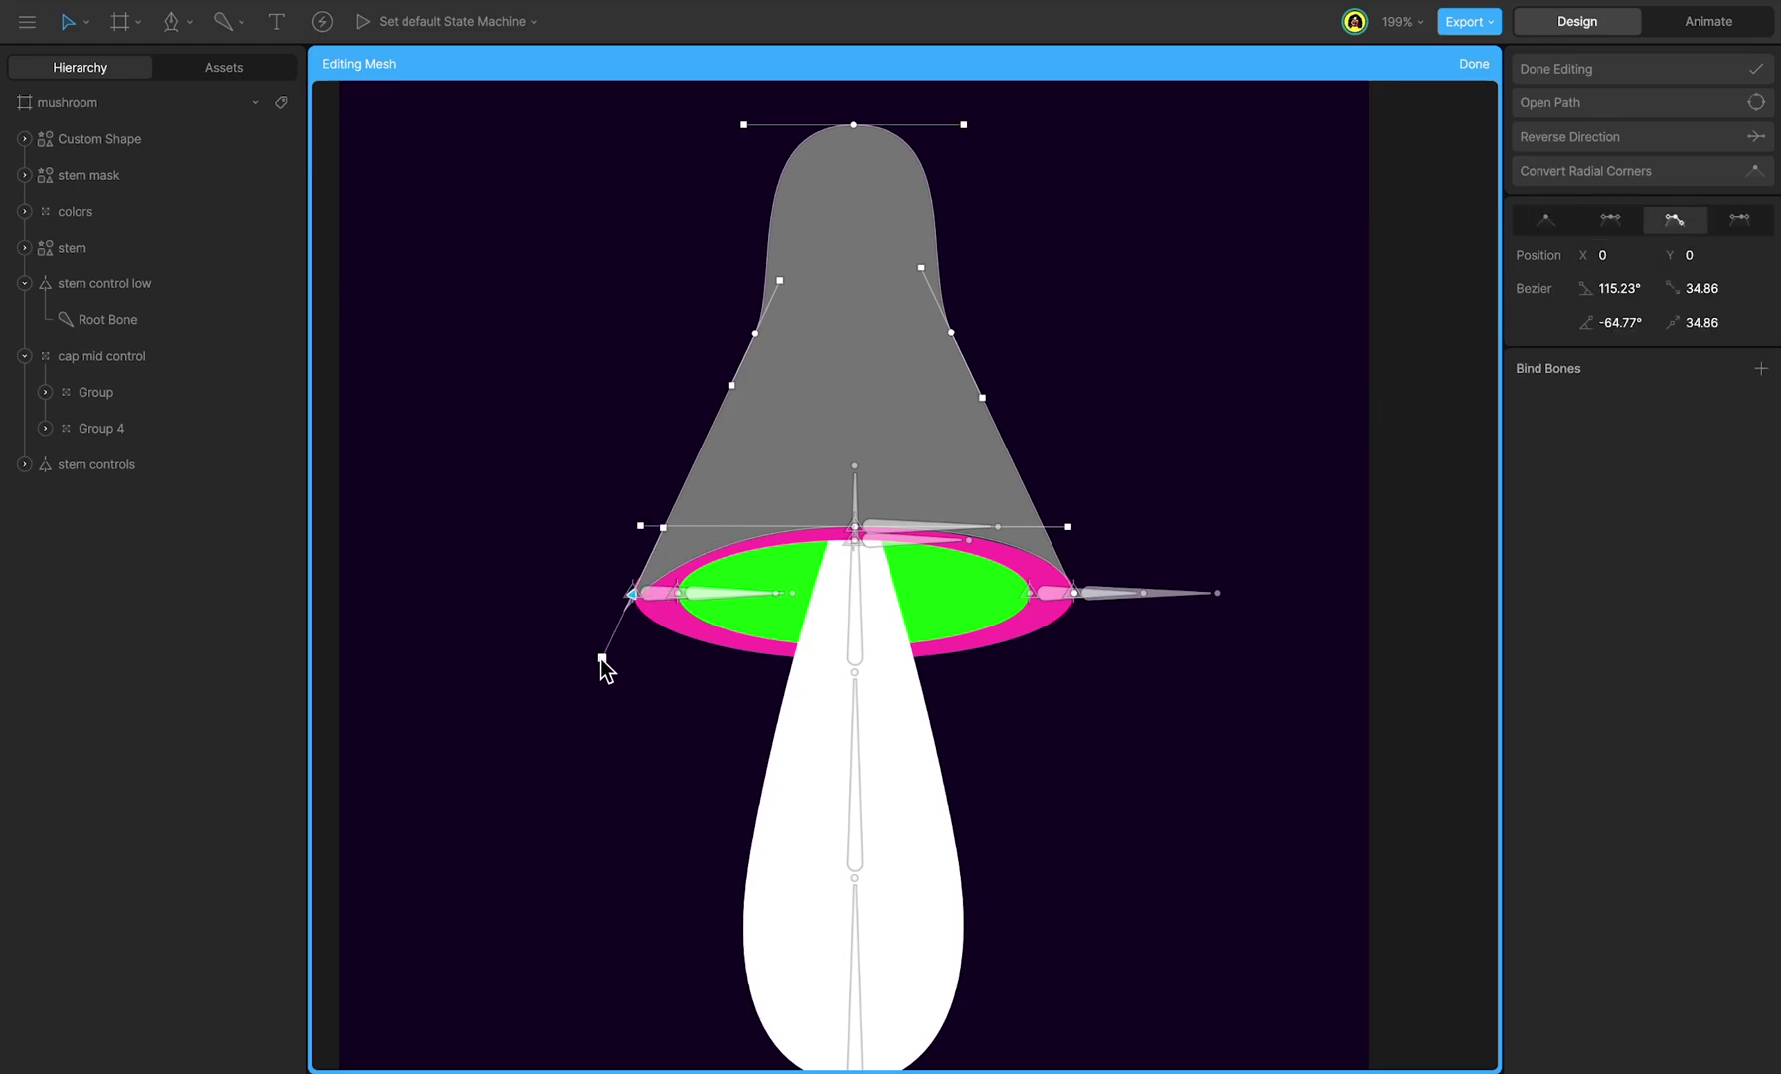
drag(603, 658, 632, 567)
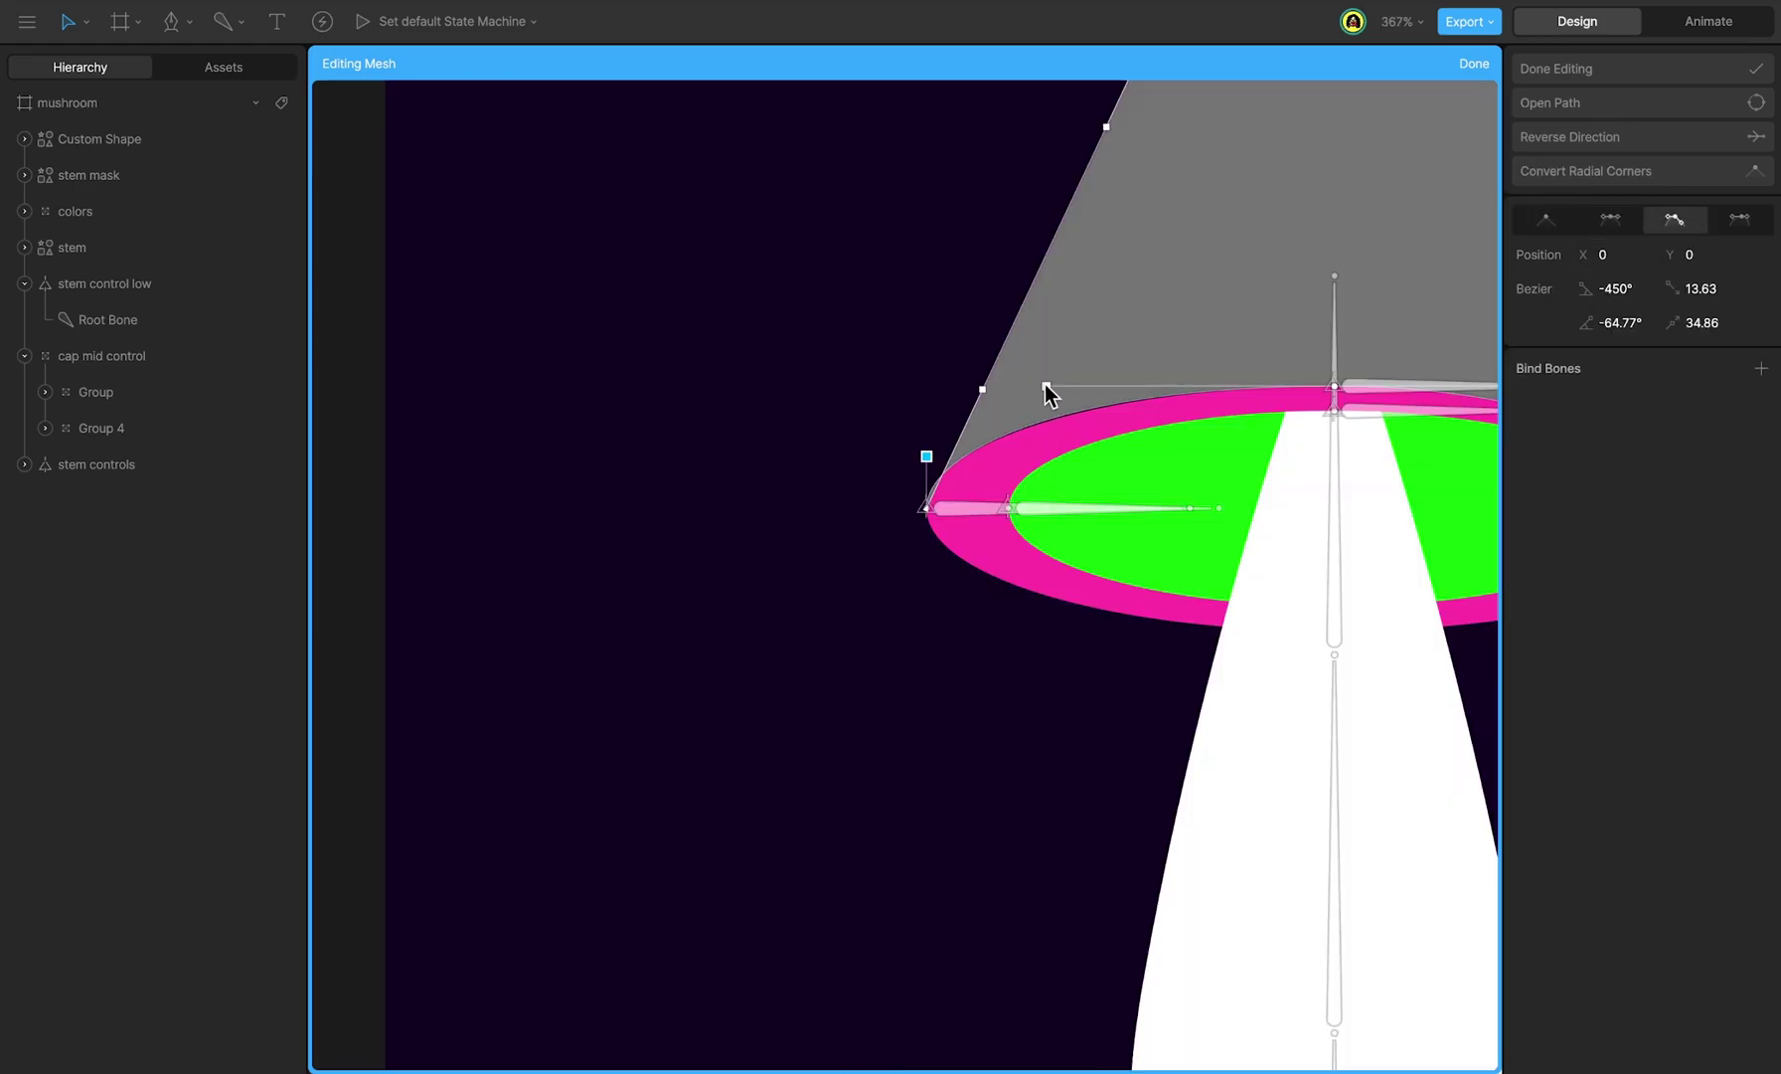
drag(1046, 387, 1071, 386)
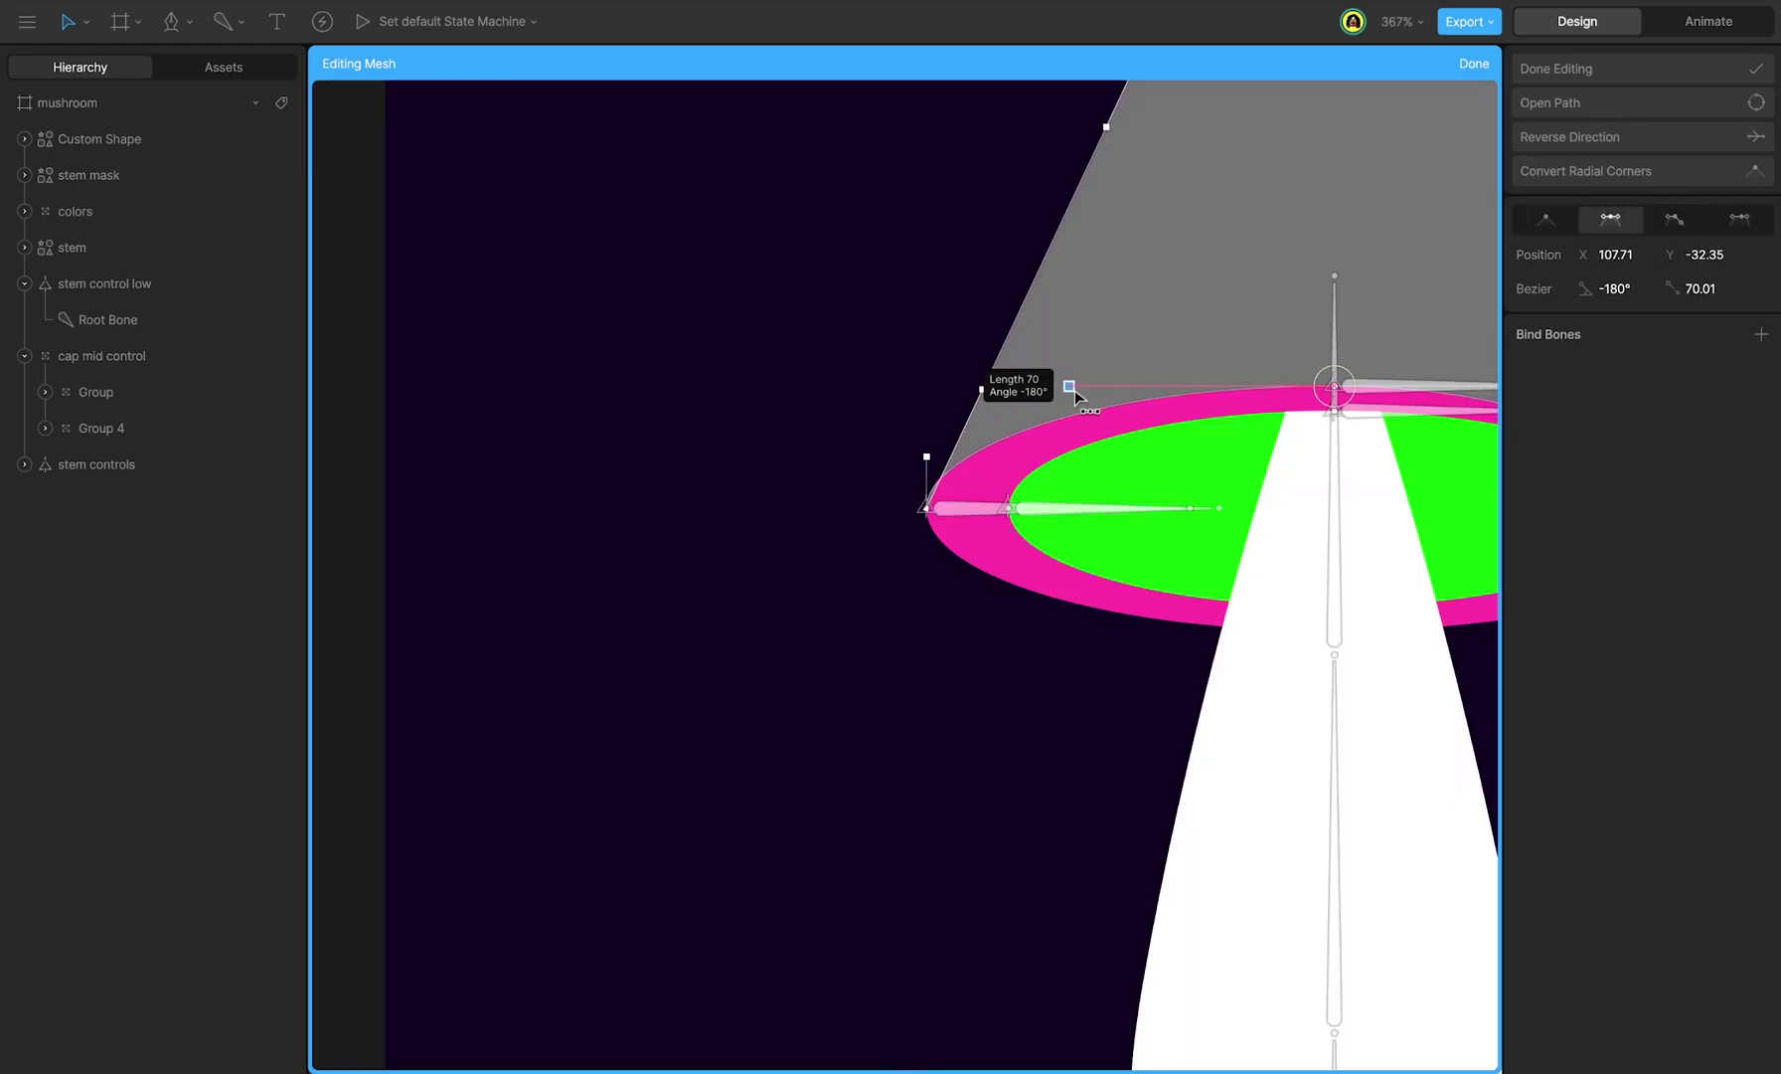
drag(926, 457, 926, 449)
drag(1070, 387, 1074, 386)
drag(1075, 386, 1092, 386)
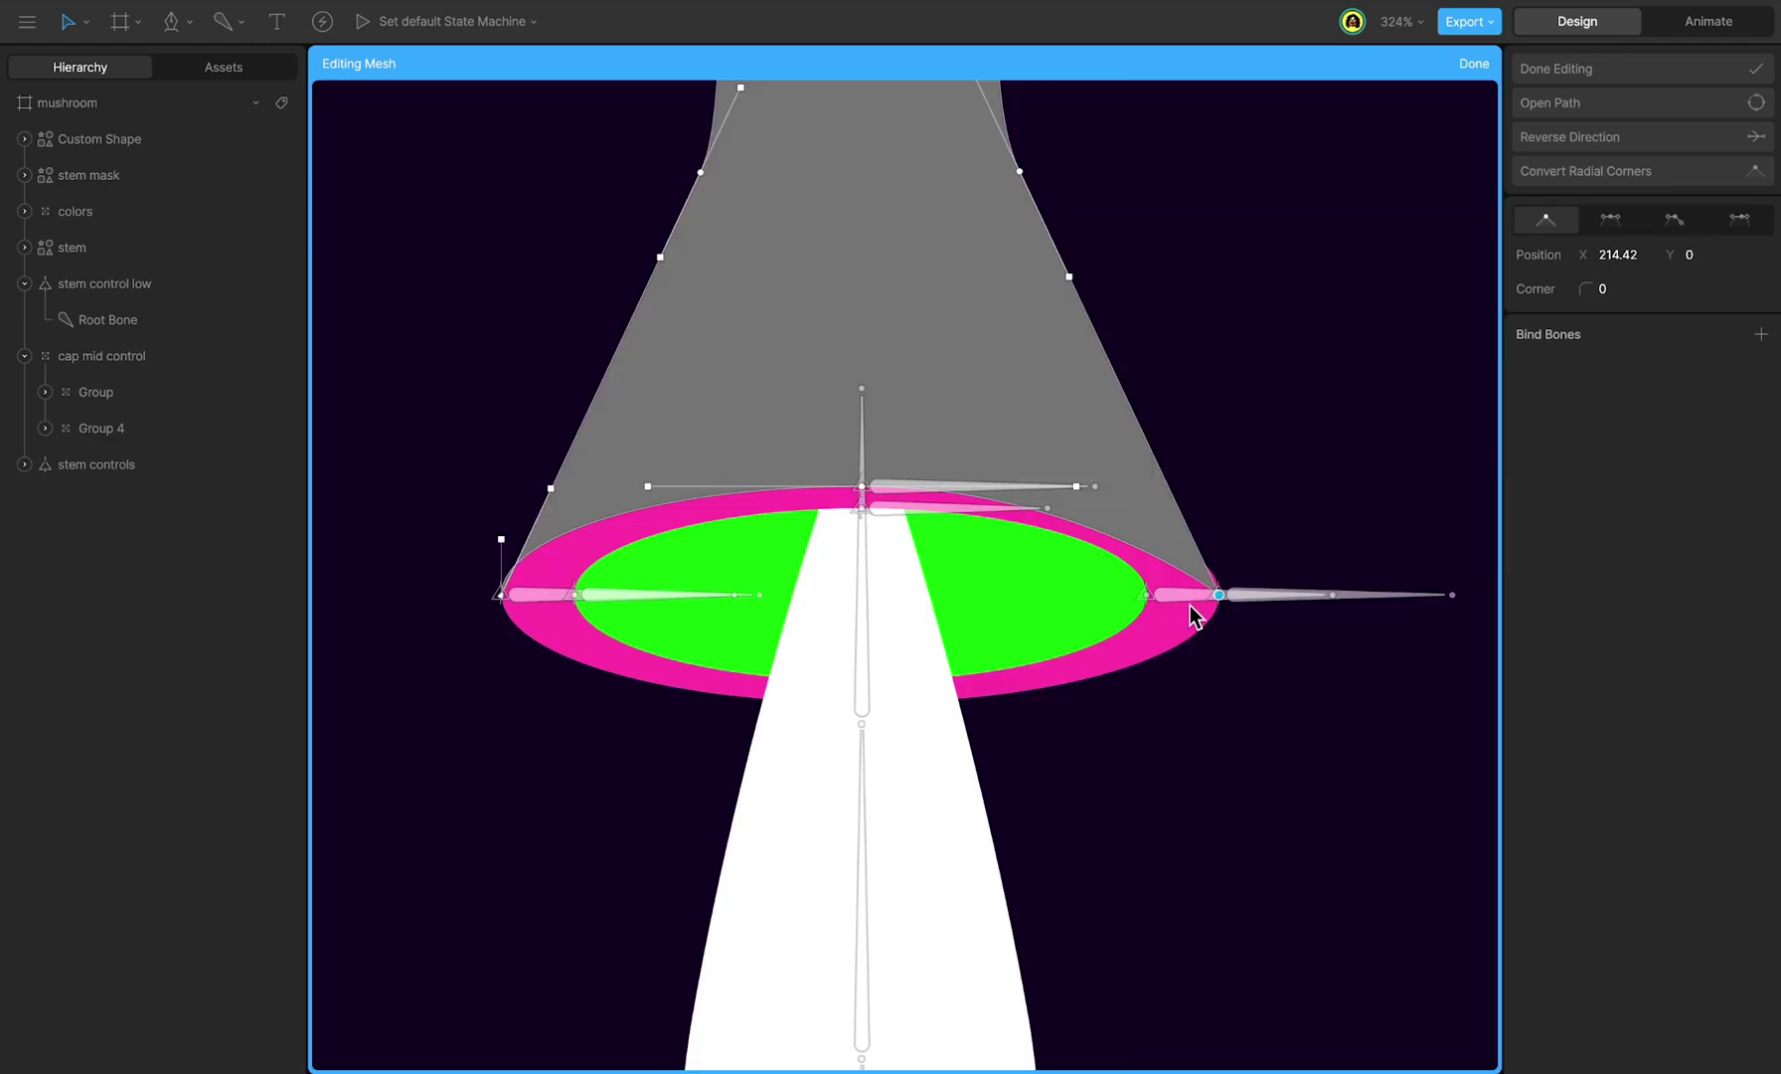
Step: Detach the lower-right cap vertex's handles and point both straight up, then set the lower-left outer handle to -90° and about 37 long
click(1676, 220)
drag(1311, 623, 1220, 535)
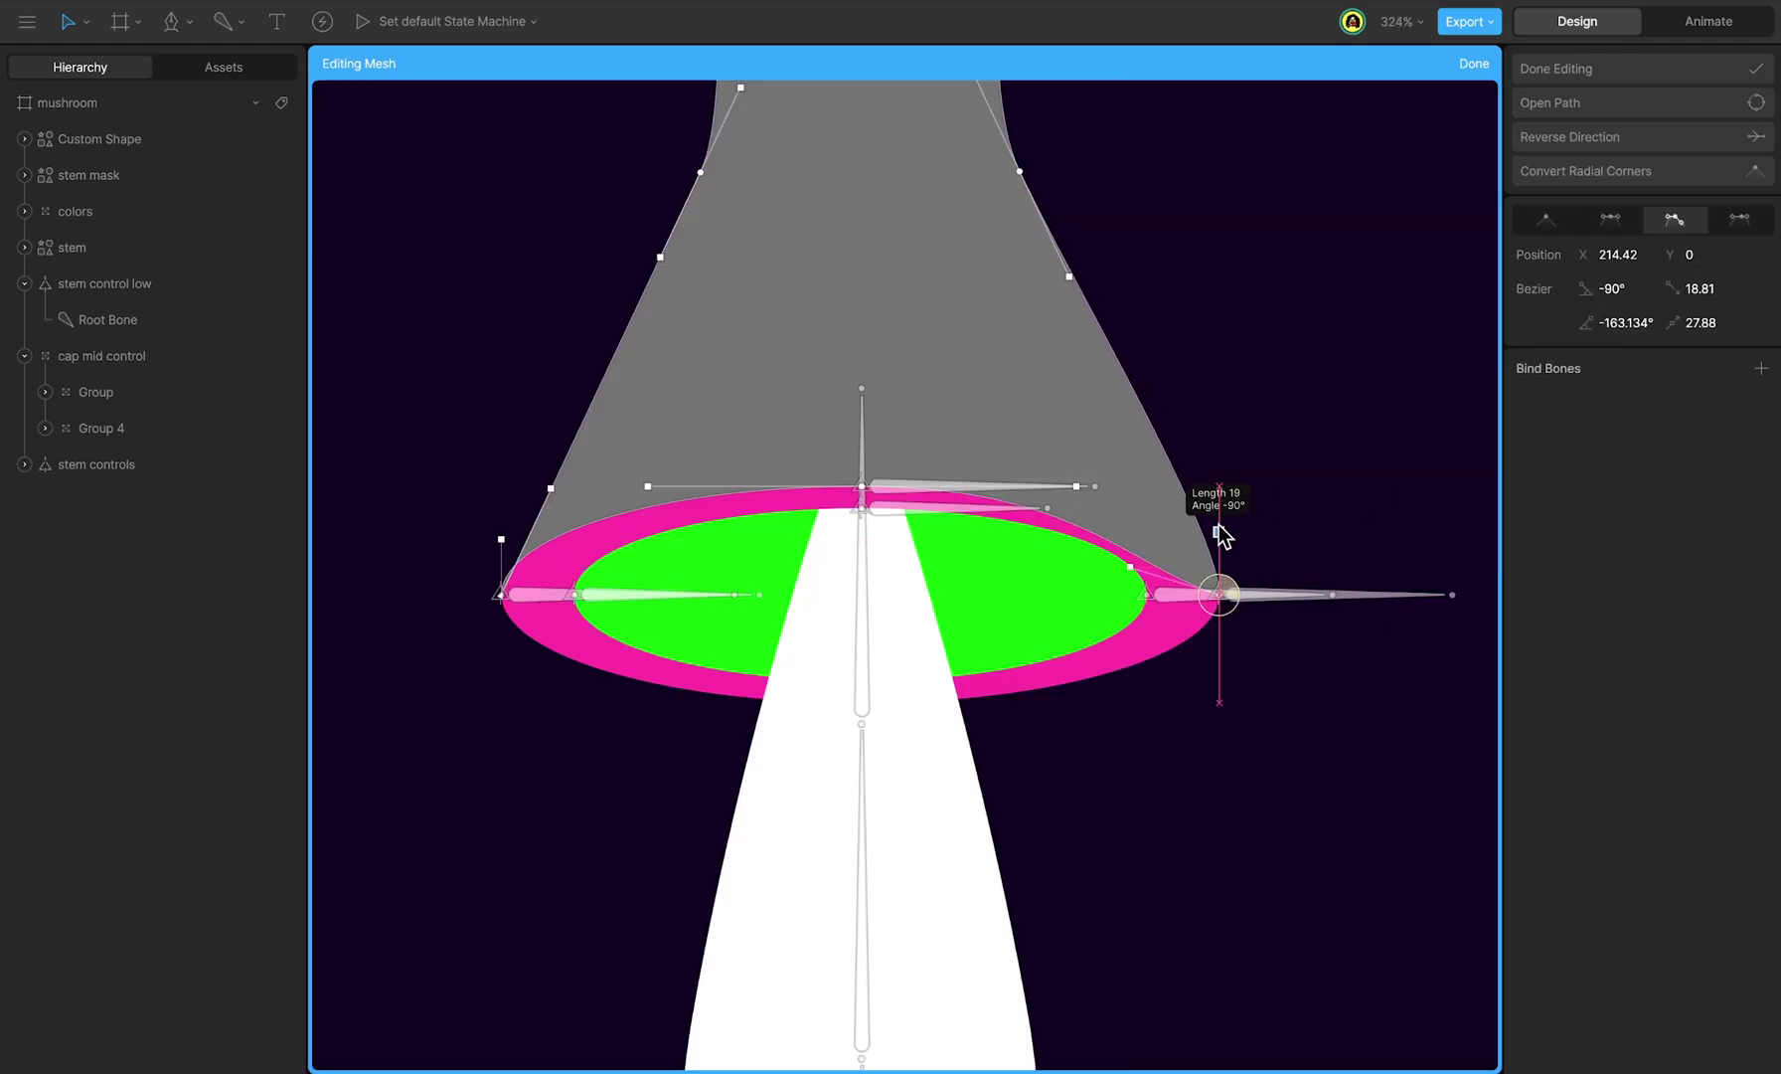
drag(1131, 567, 1223, 477)
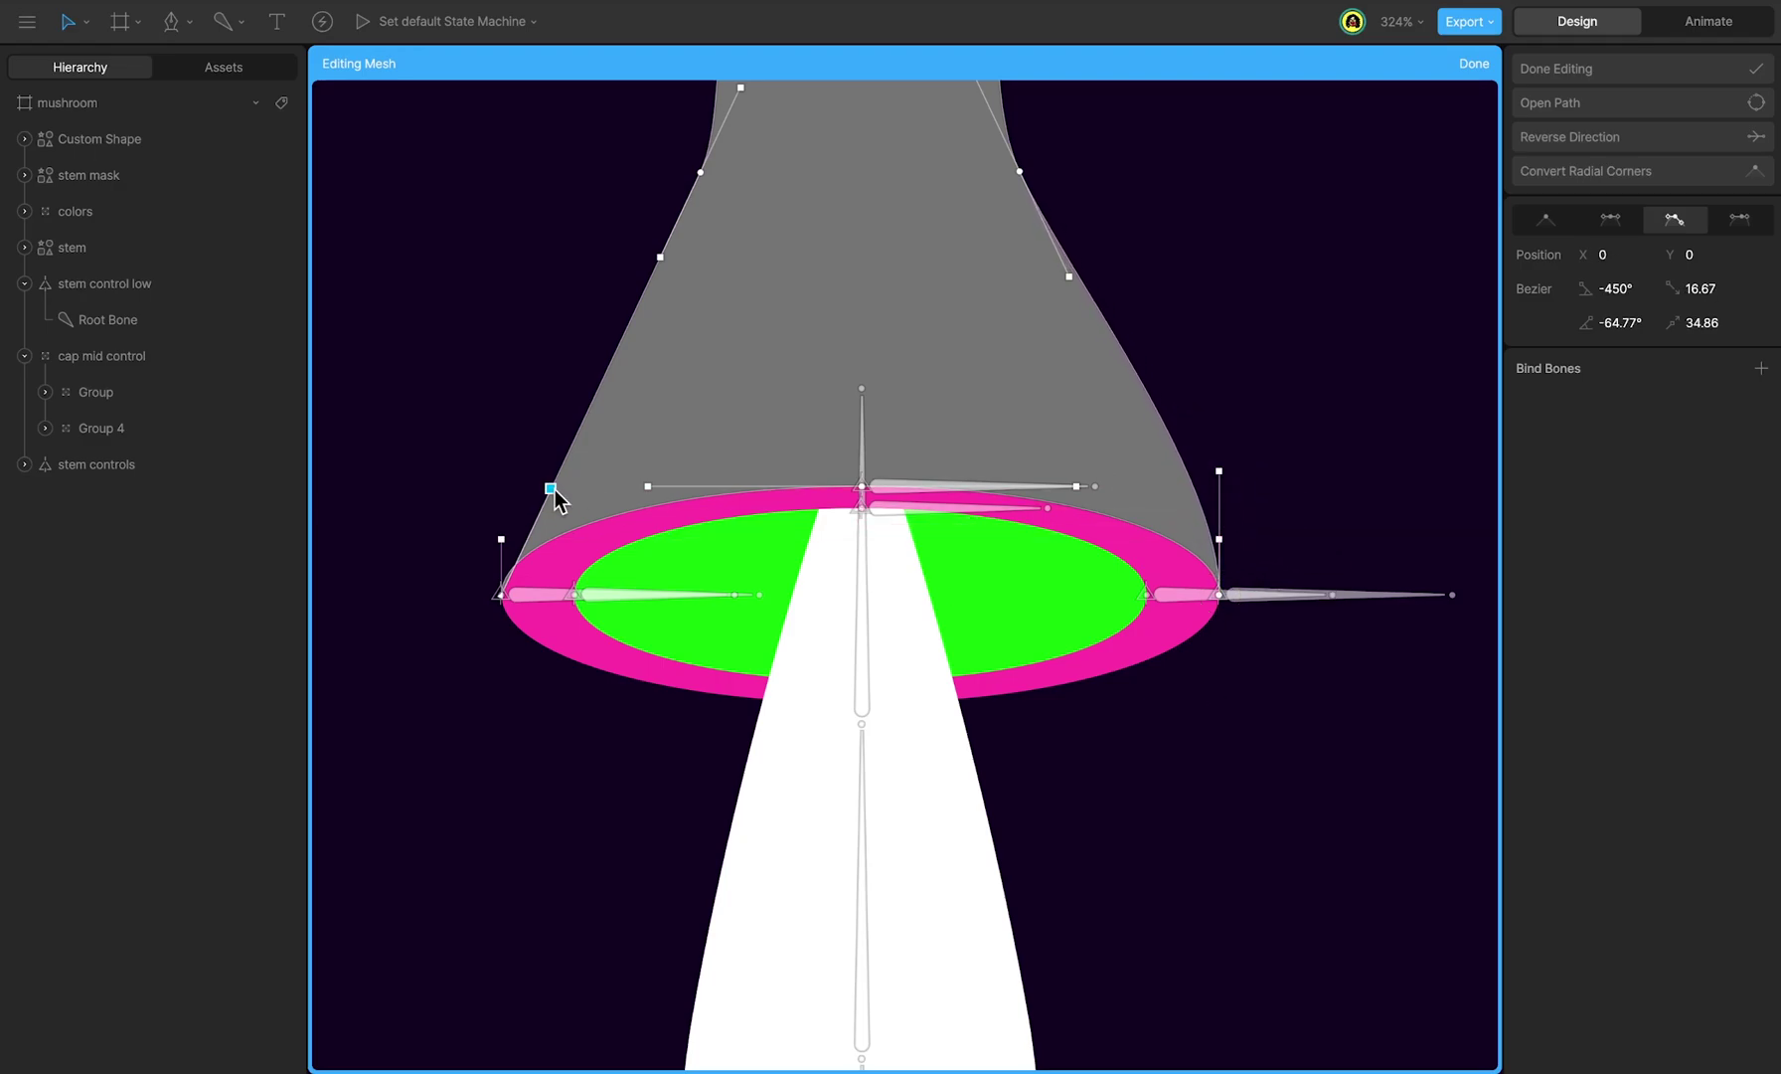
drag(552, 488, 501, 471)
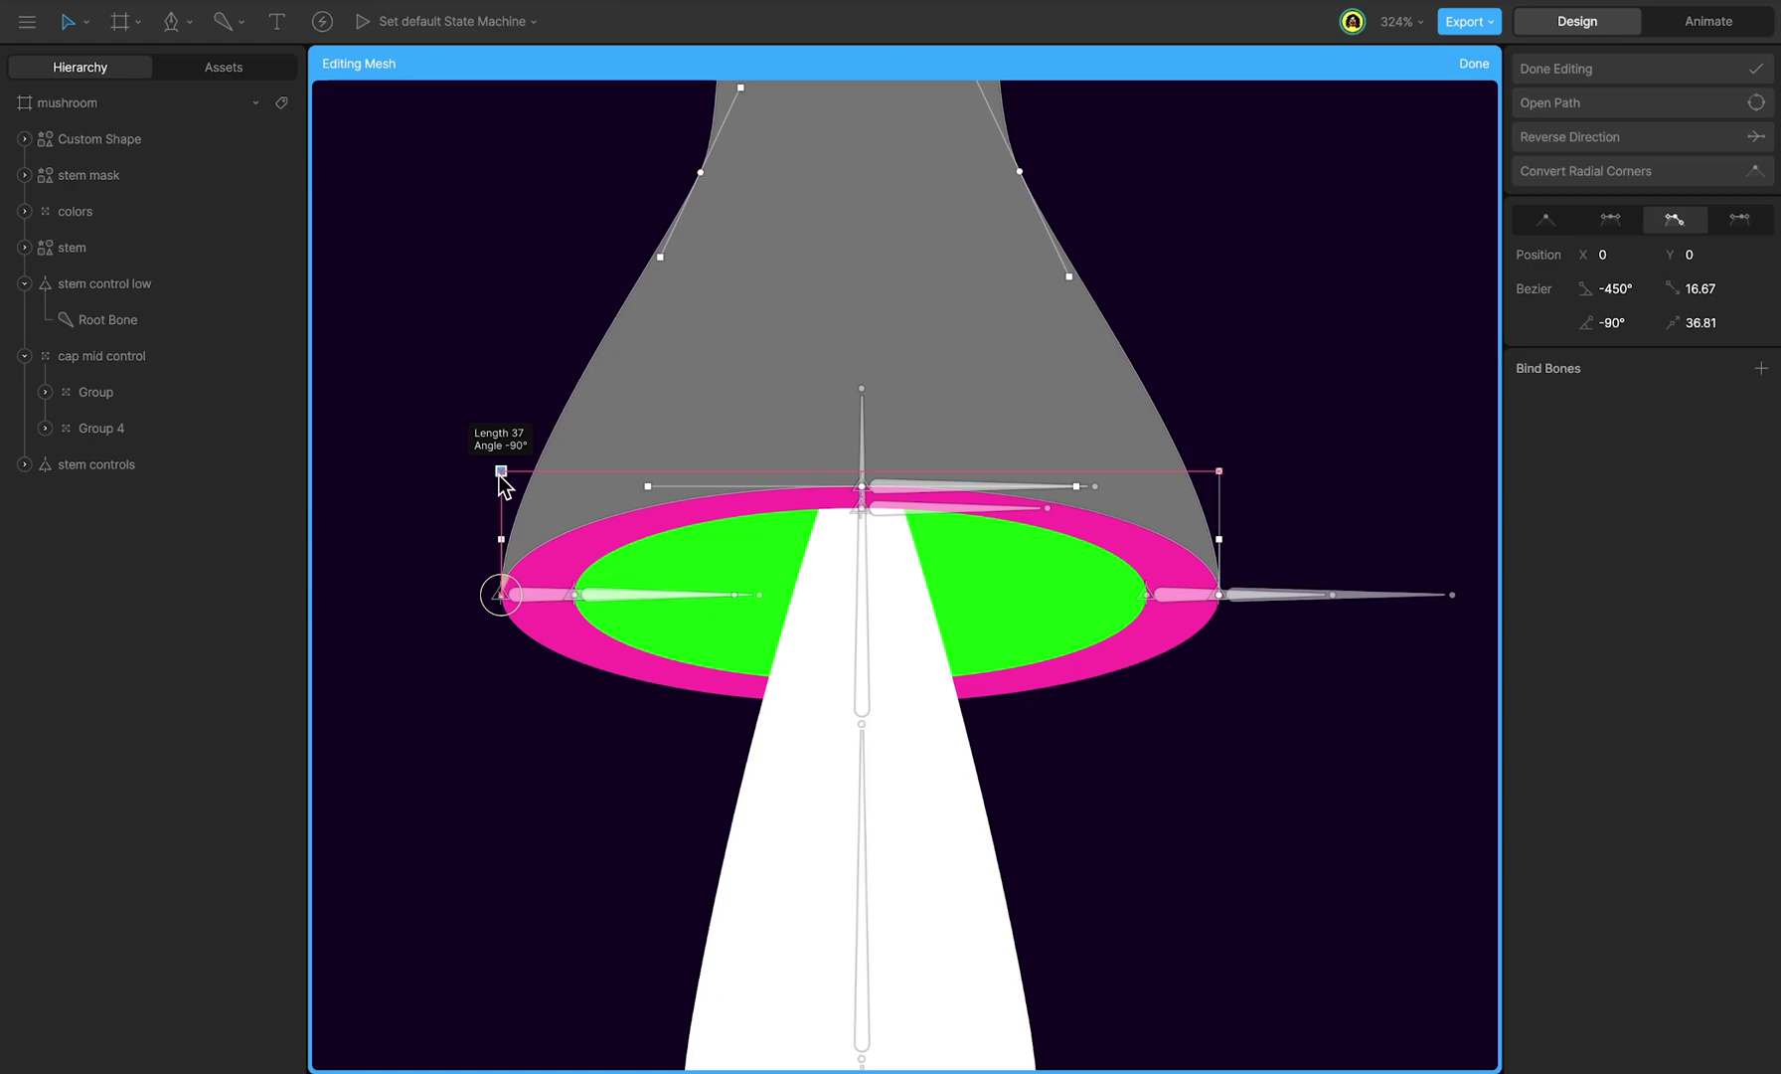
Step: Refine the left and right side curves of the cap path and finish editing the shape
scroll(577, 479, up, 3)
drag(676, 477, 677, 547)
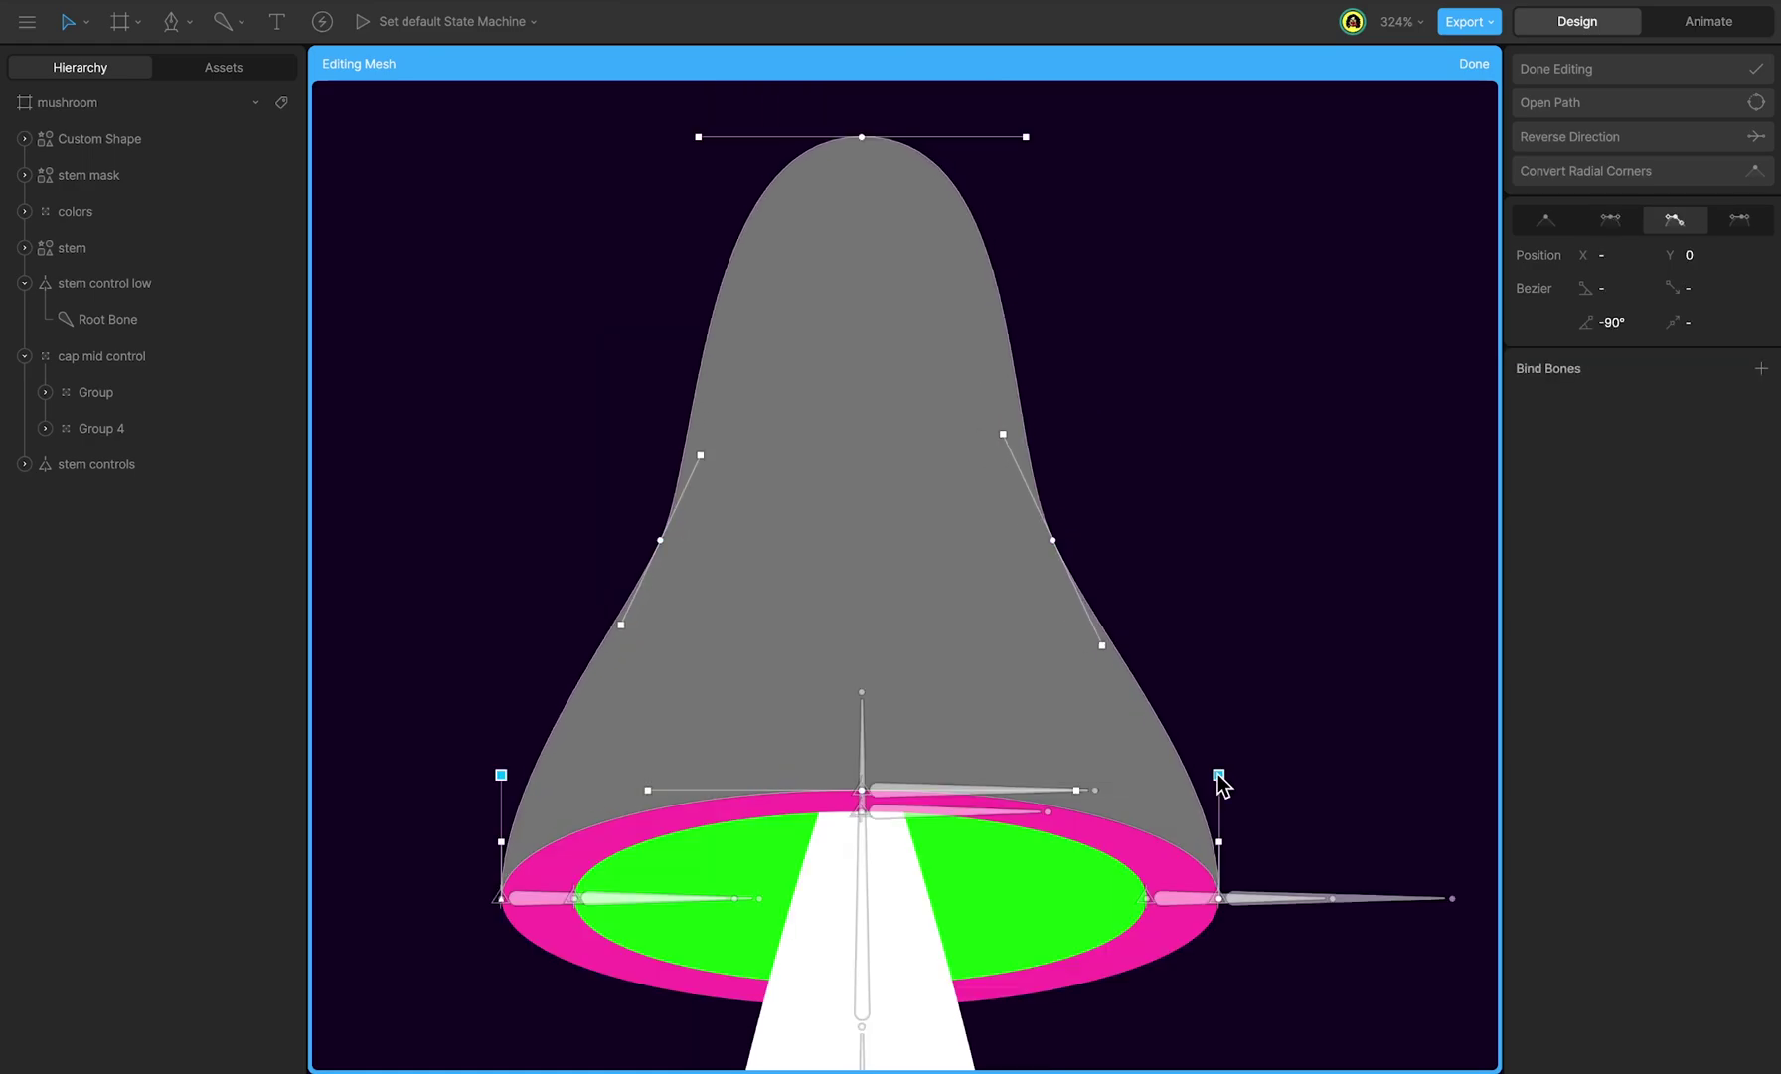
drag(1219, 775, 1218, 709)
key(Escape)
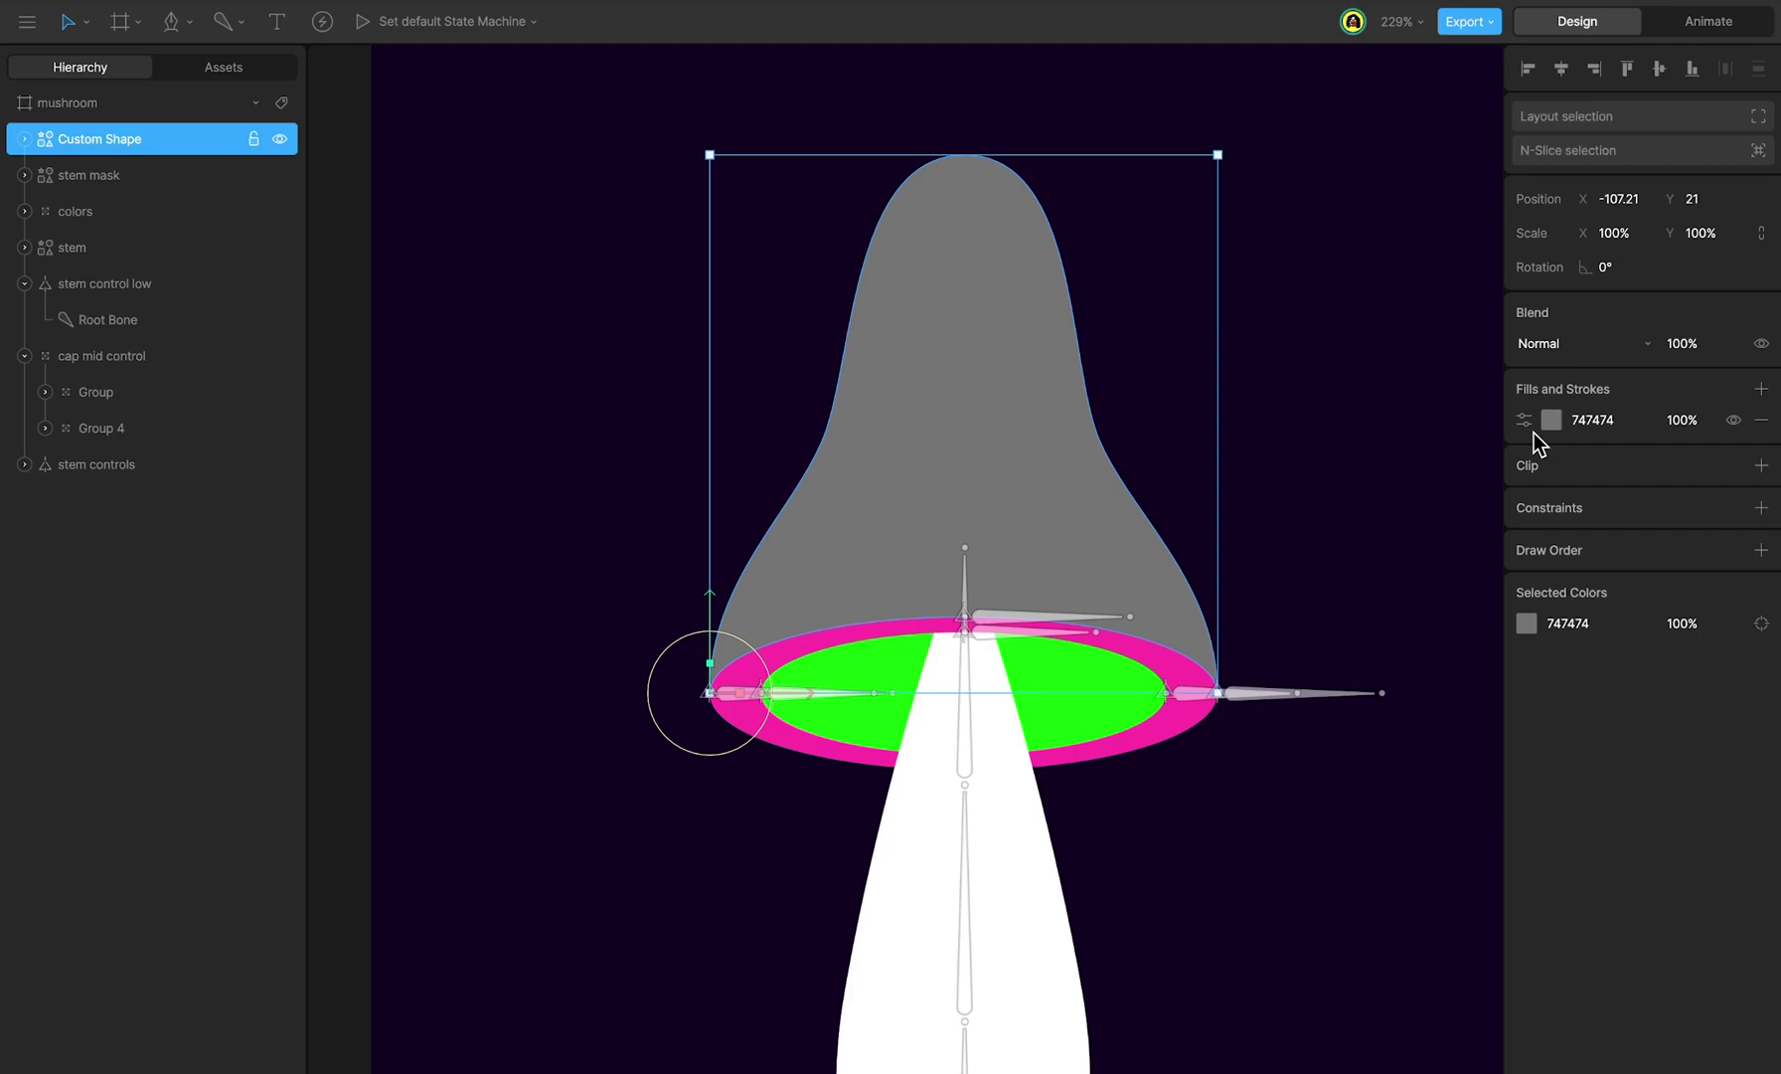
Step: Recolor the cap shape's 747474 fill by sampling the pink of the ellipse ring
click(1551, 420)
click(1307, 631)
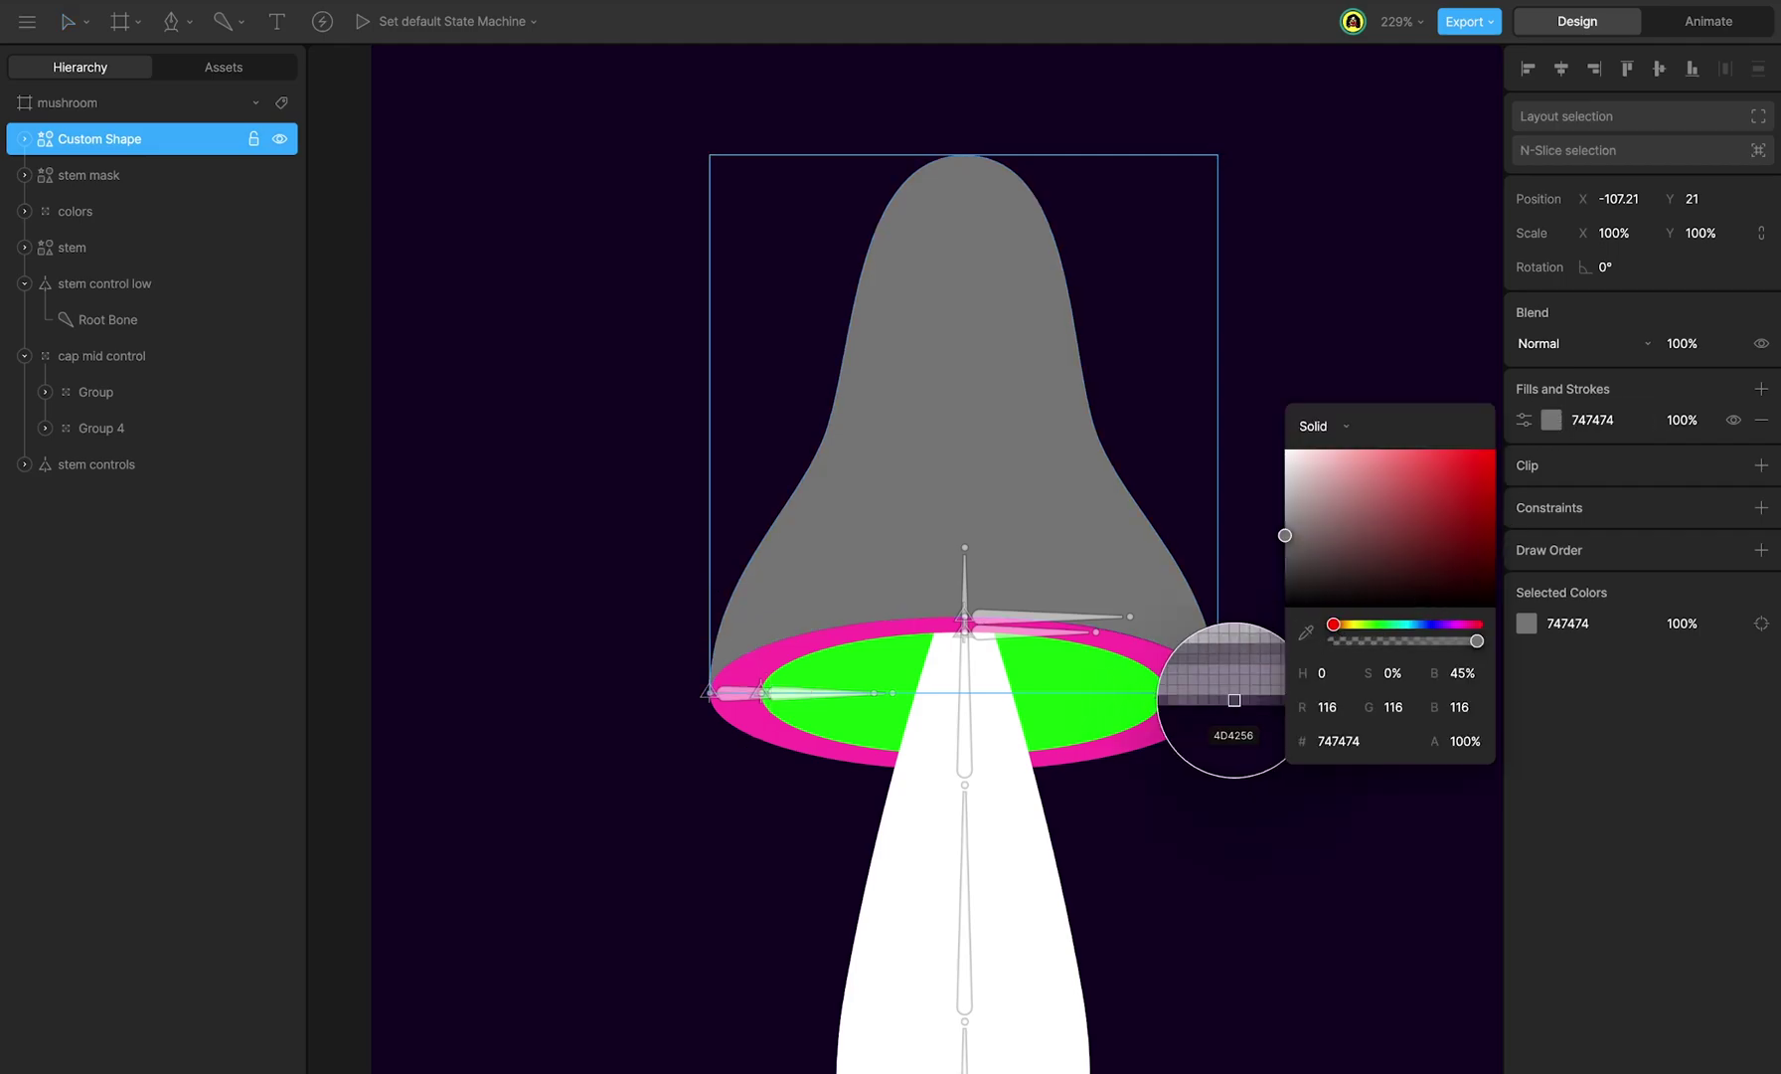
click(1177, 675)
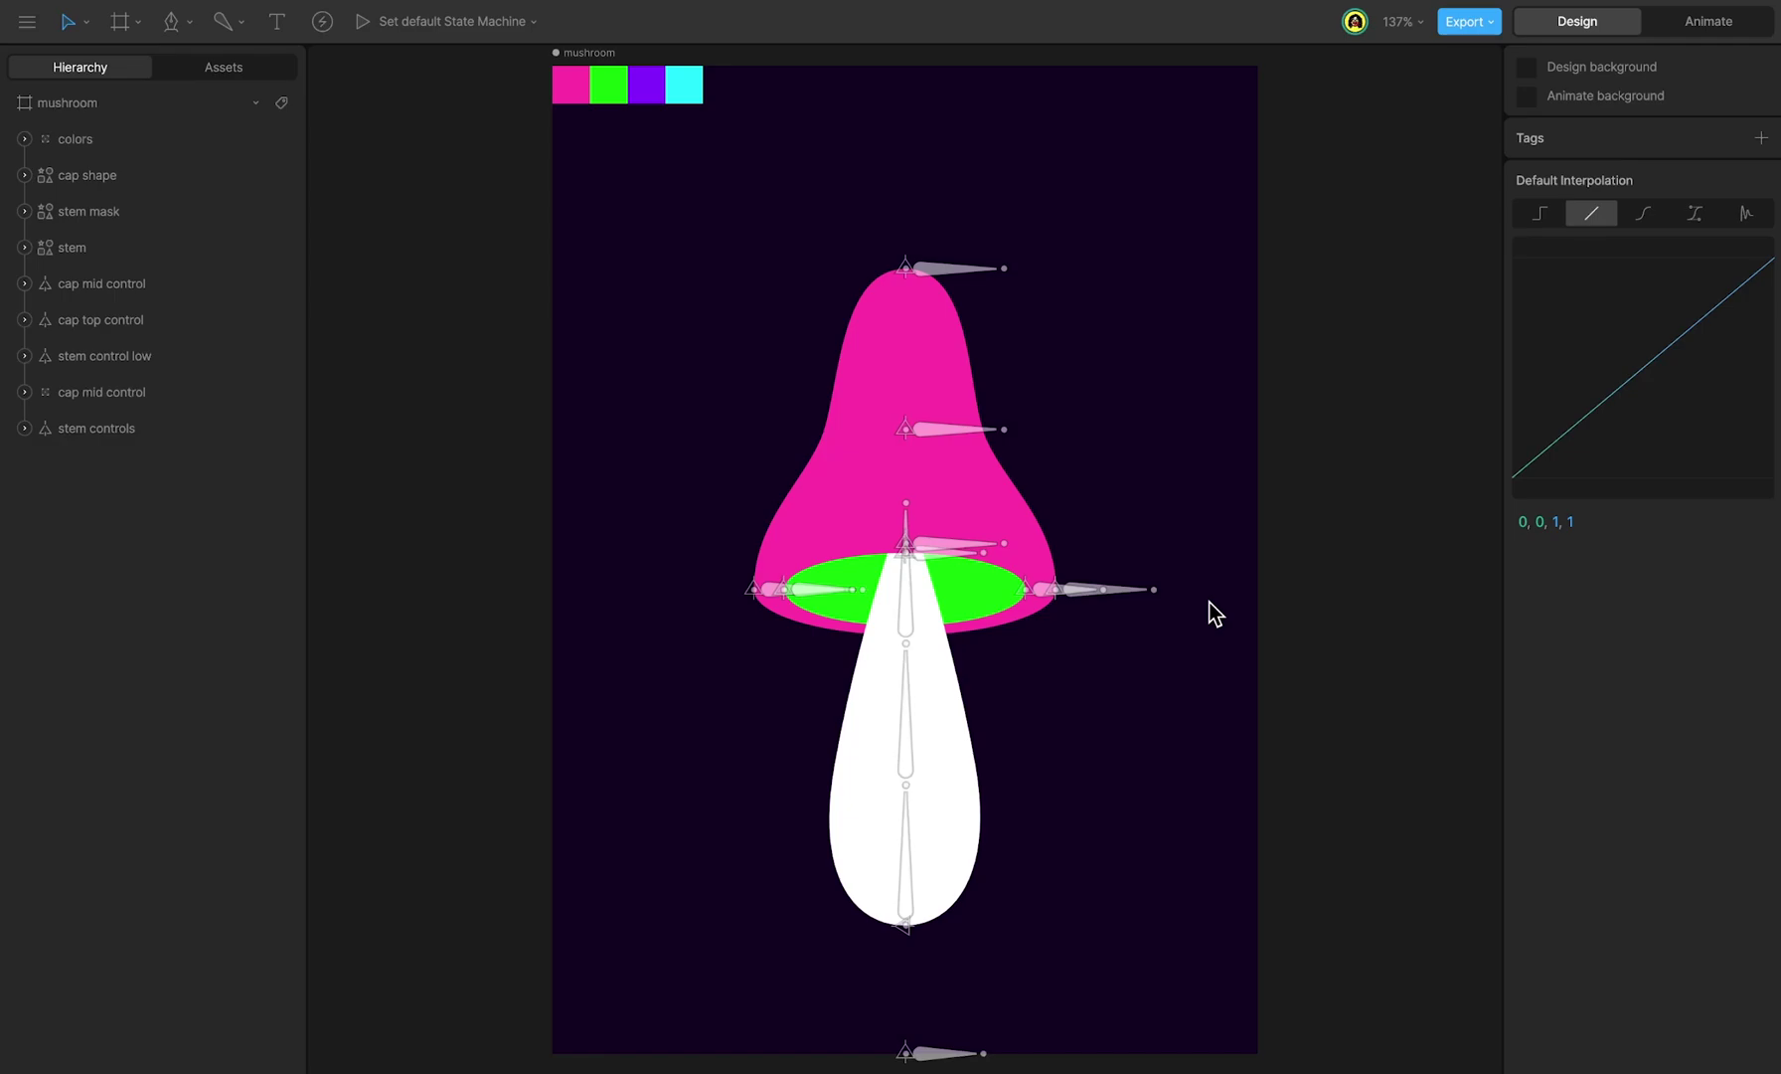
Step: Place a group at the center of the cap rings at X 0.5, Y 21 and set its style to Target - Triangle
key(b)
click(908, 593)
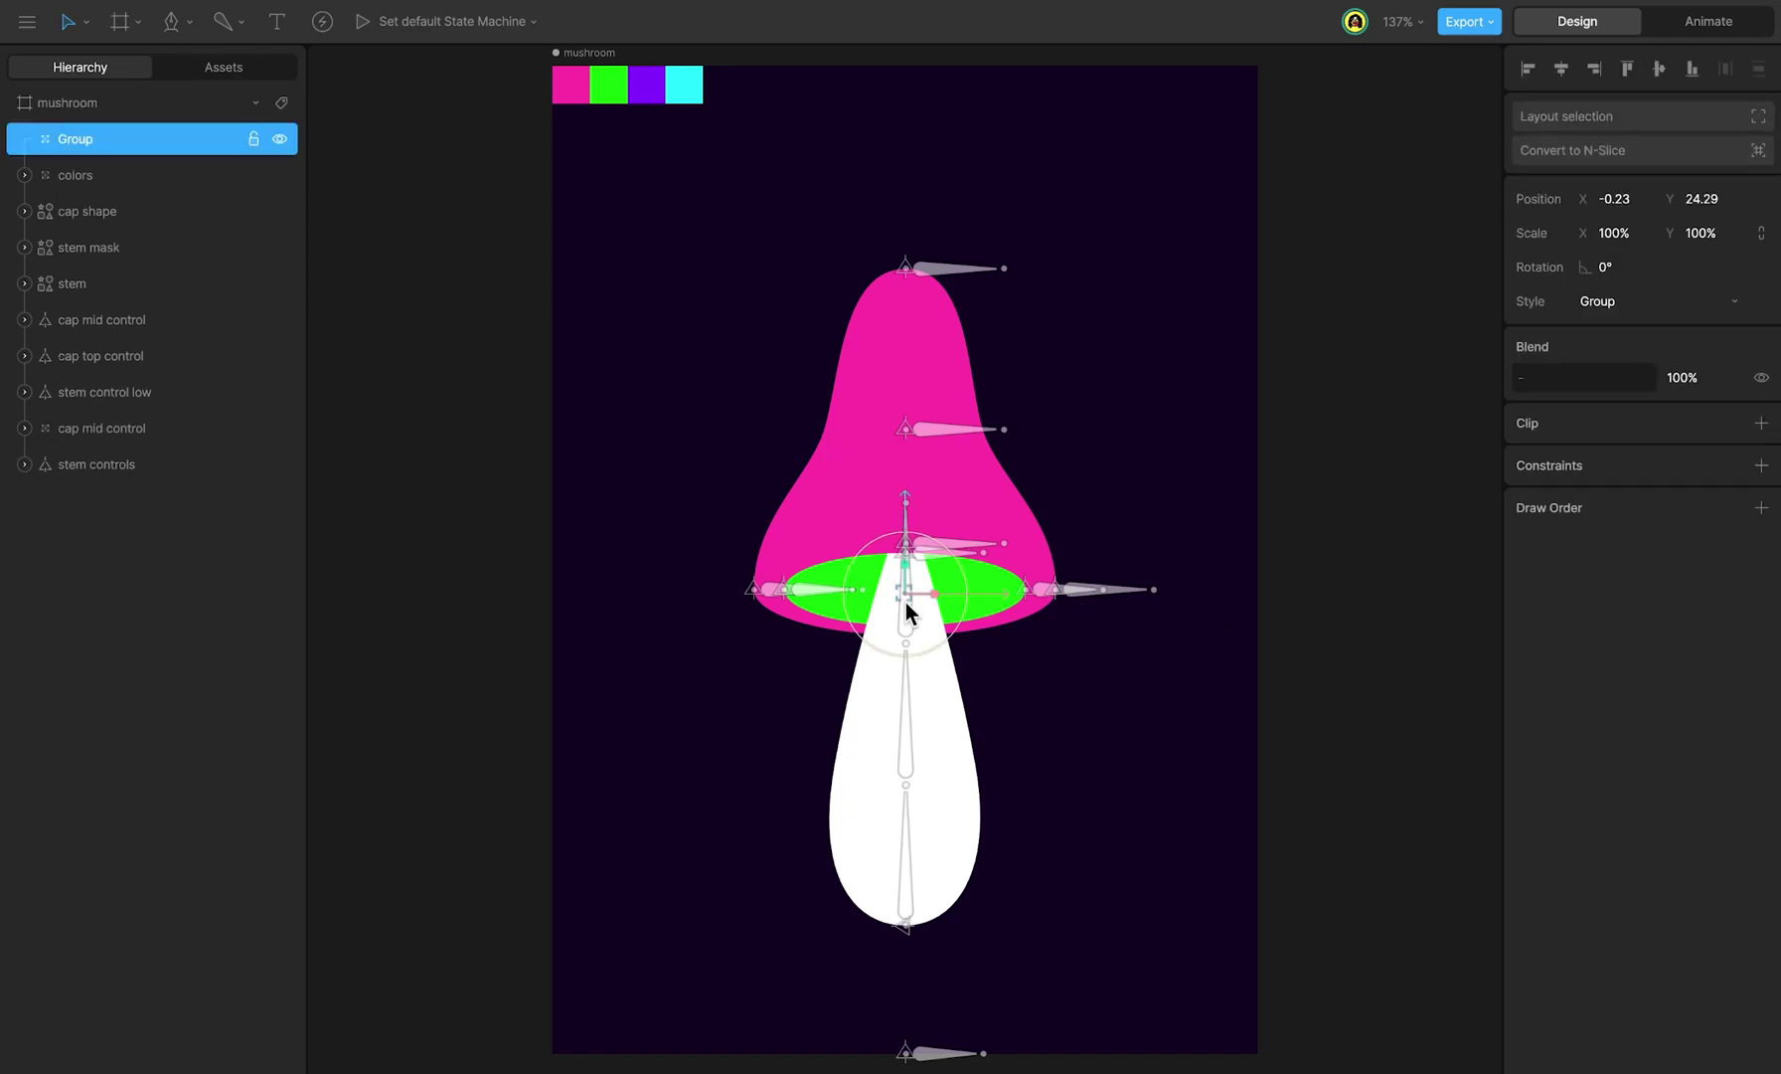
scroll(906, 602, up, 5)
drag(905, 571, 906, 559)
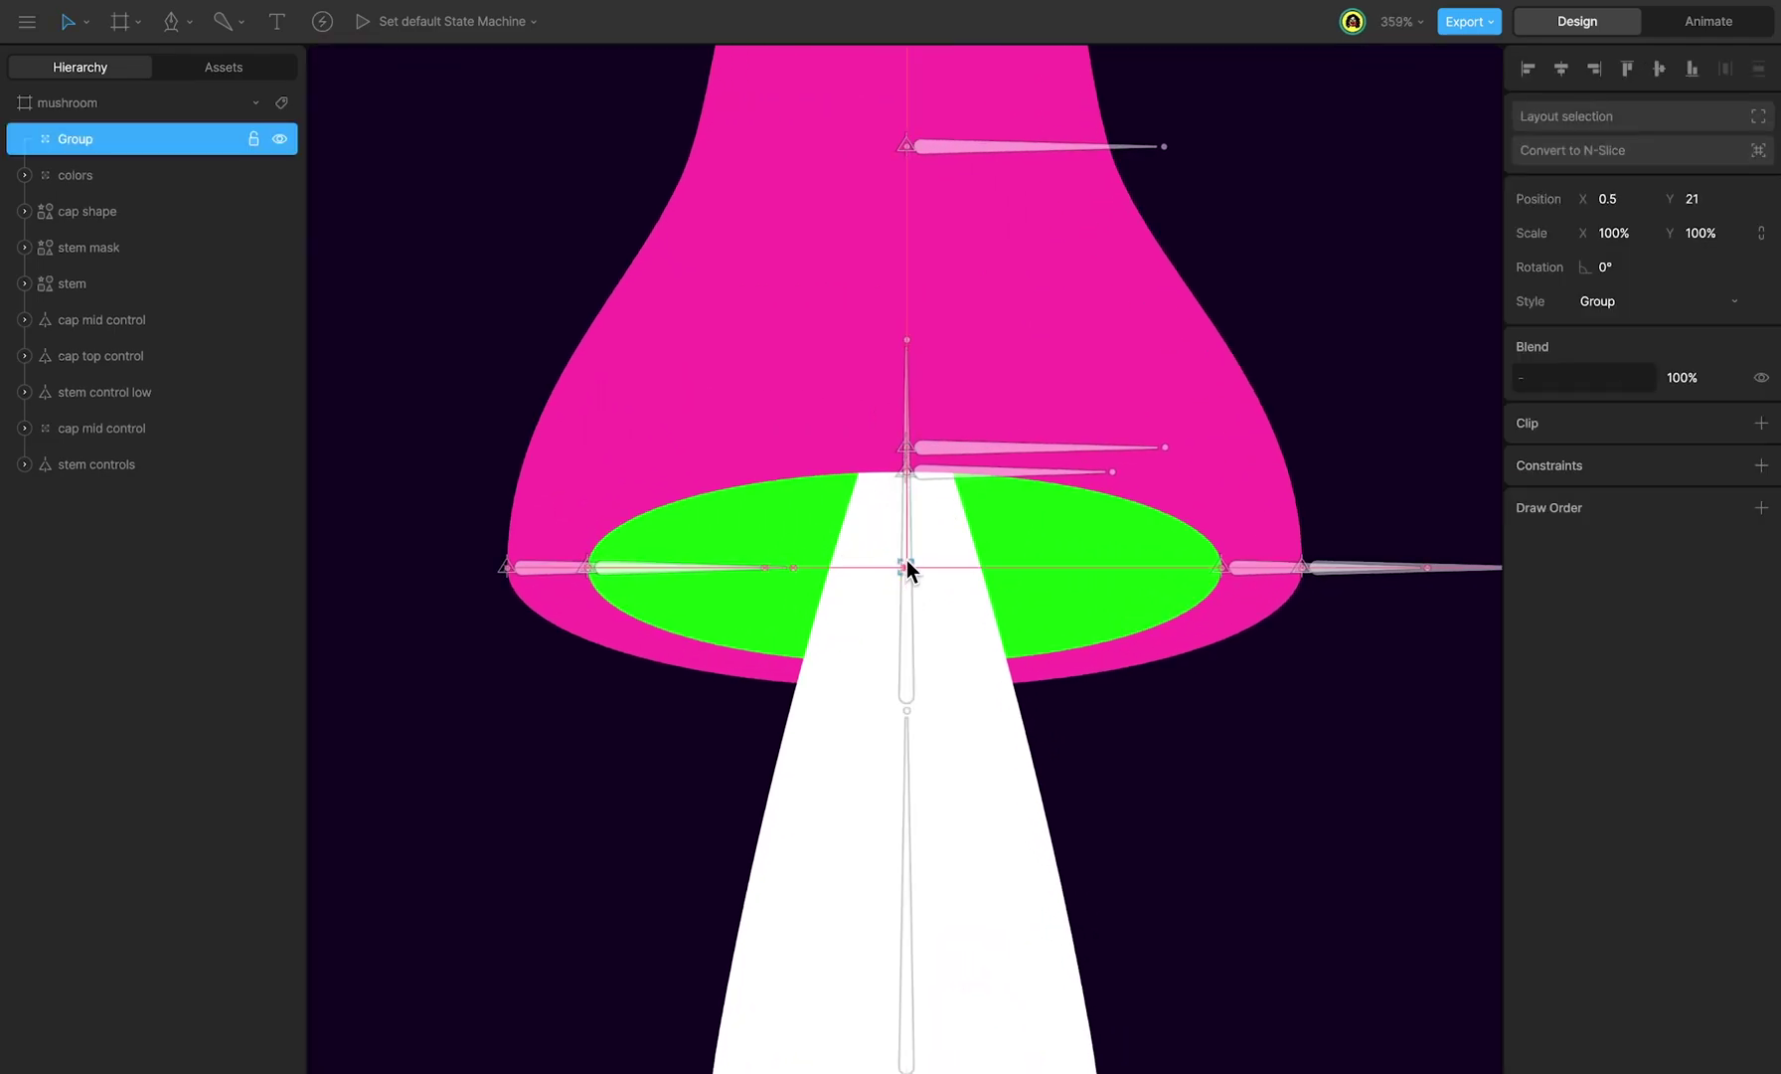
click(1662, 306)
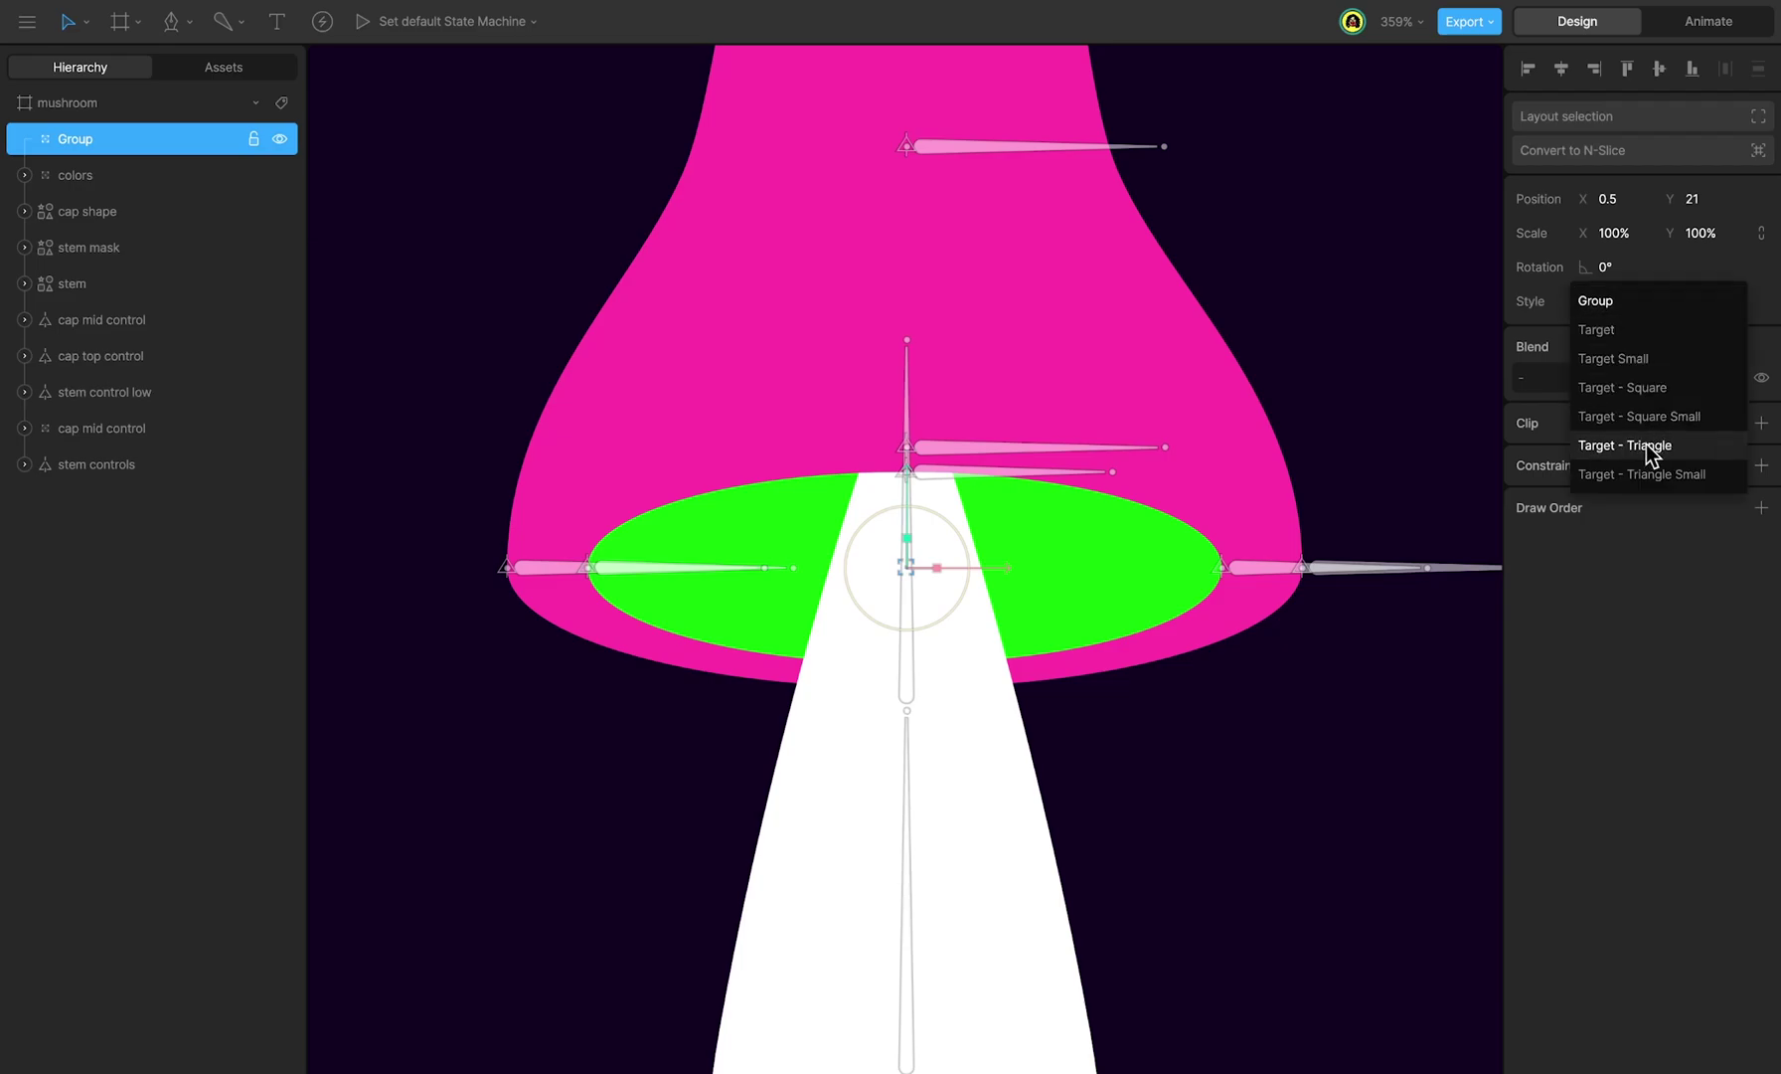
click(1646, 449)
Step: Draw a two-bone chain from the new triangle target up through the cap mid control to the top of the cap
key(b)
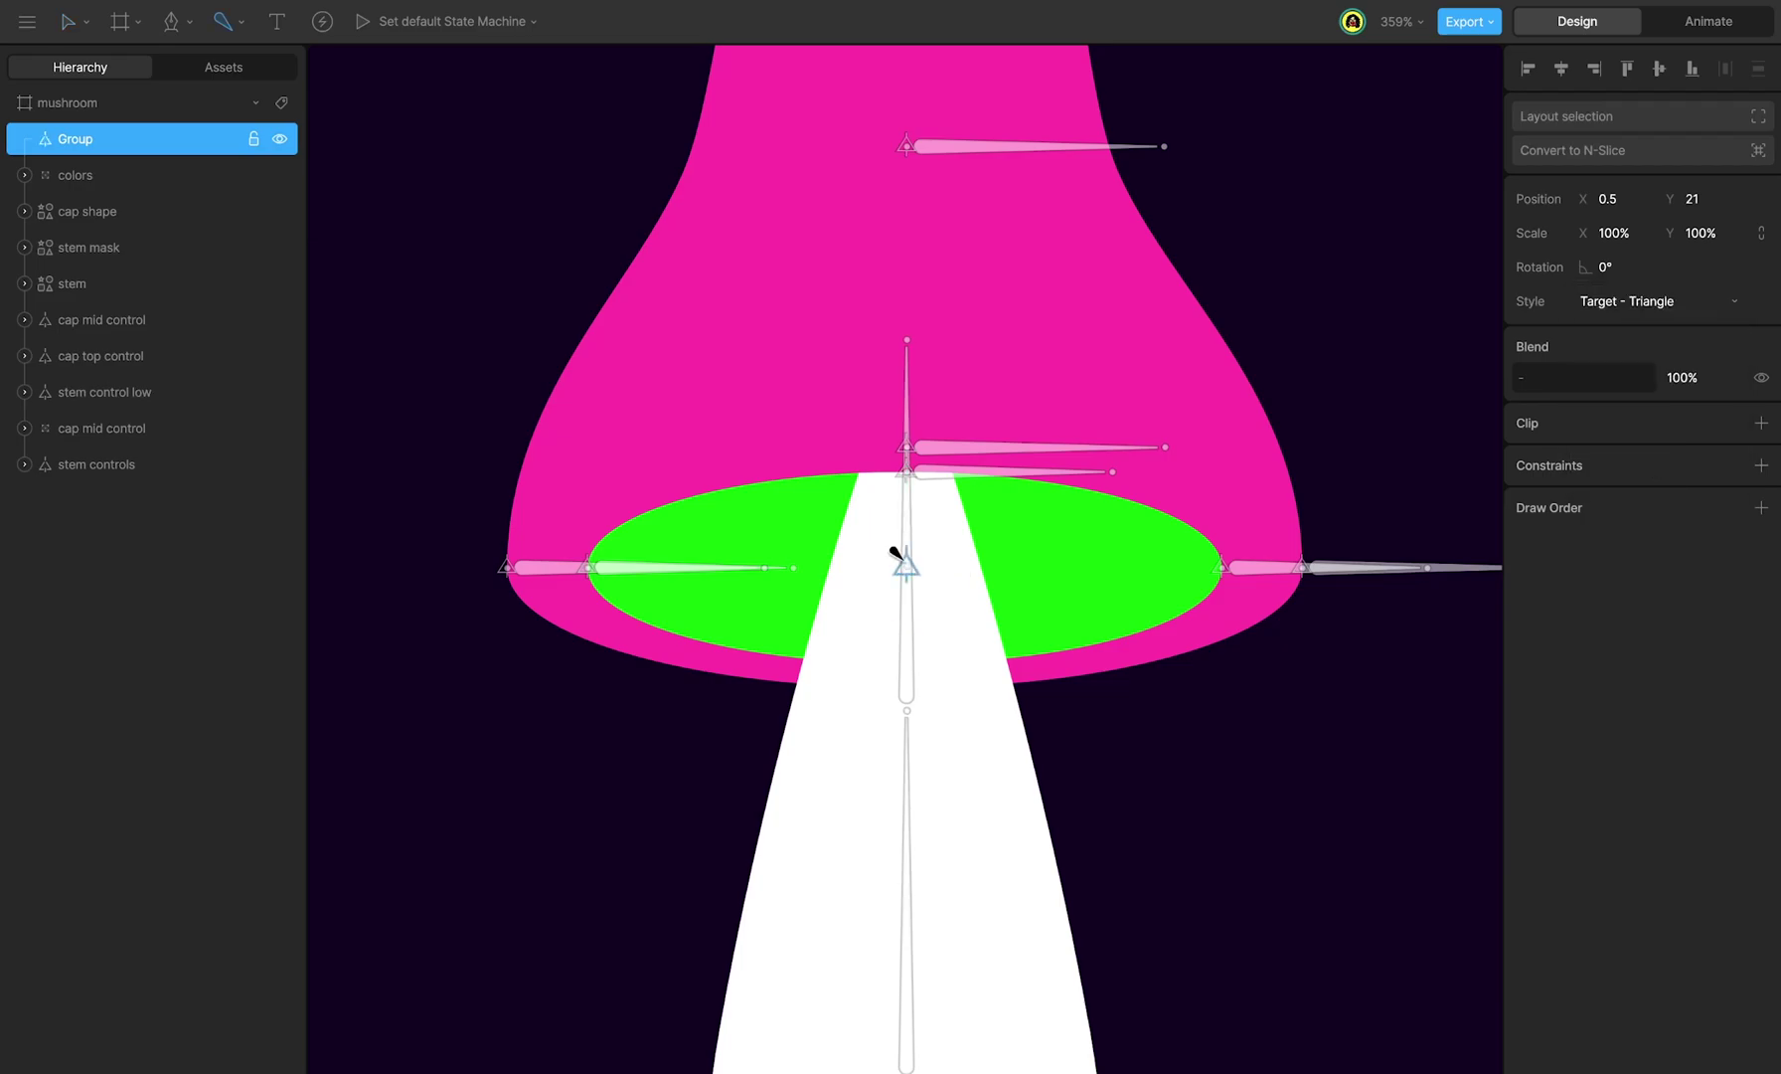
click(903, 564)
scroll(921, 317, up, 3)
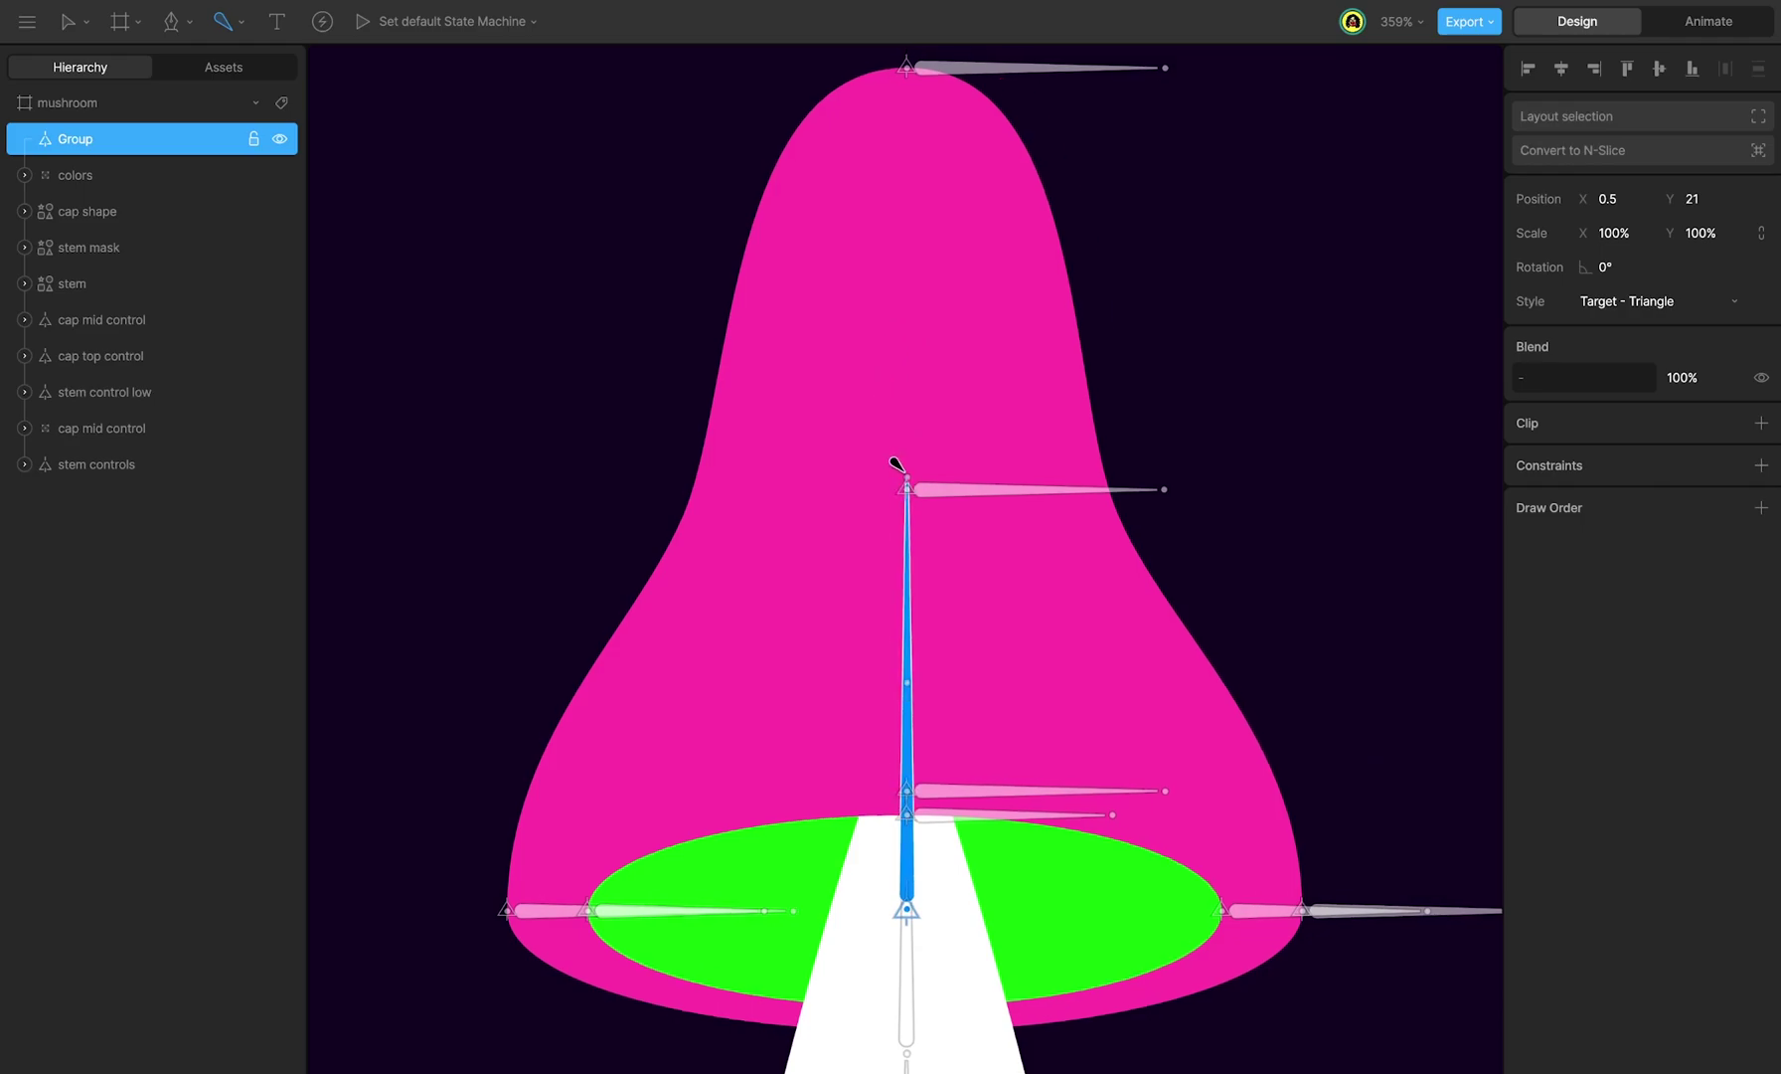
click(896, 481)
scroll(905, 452, up, 2)
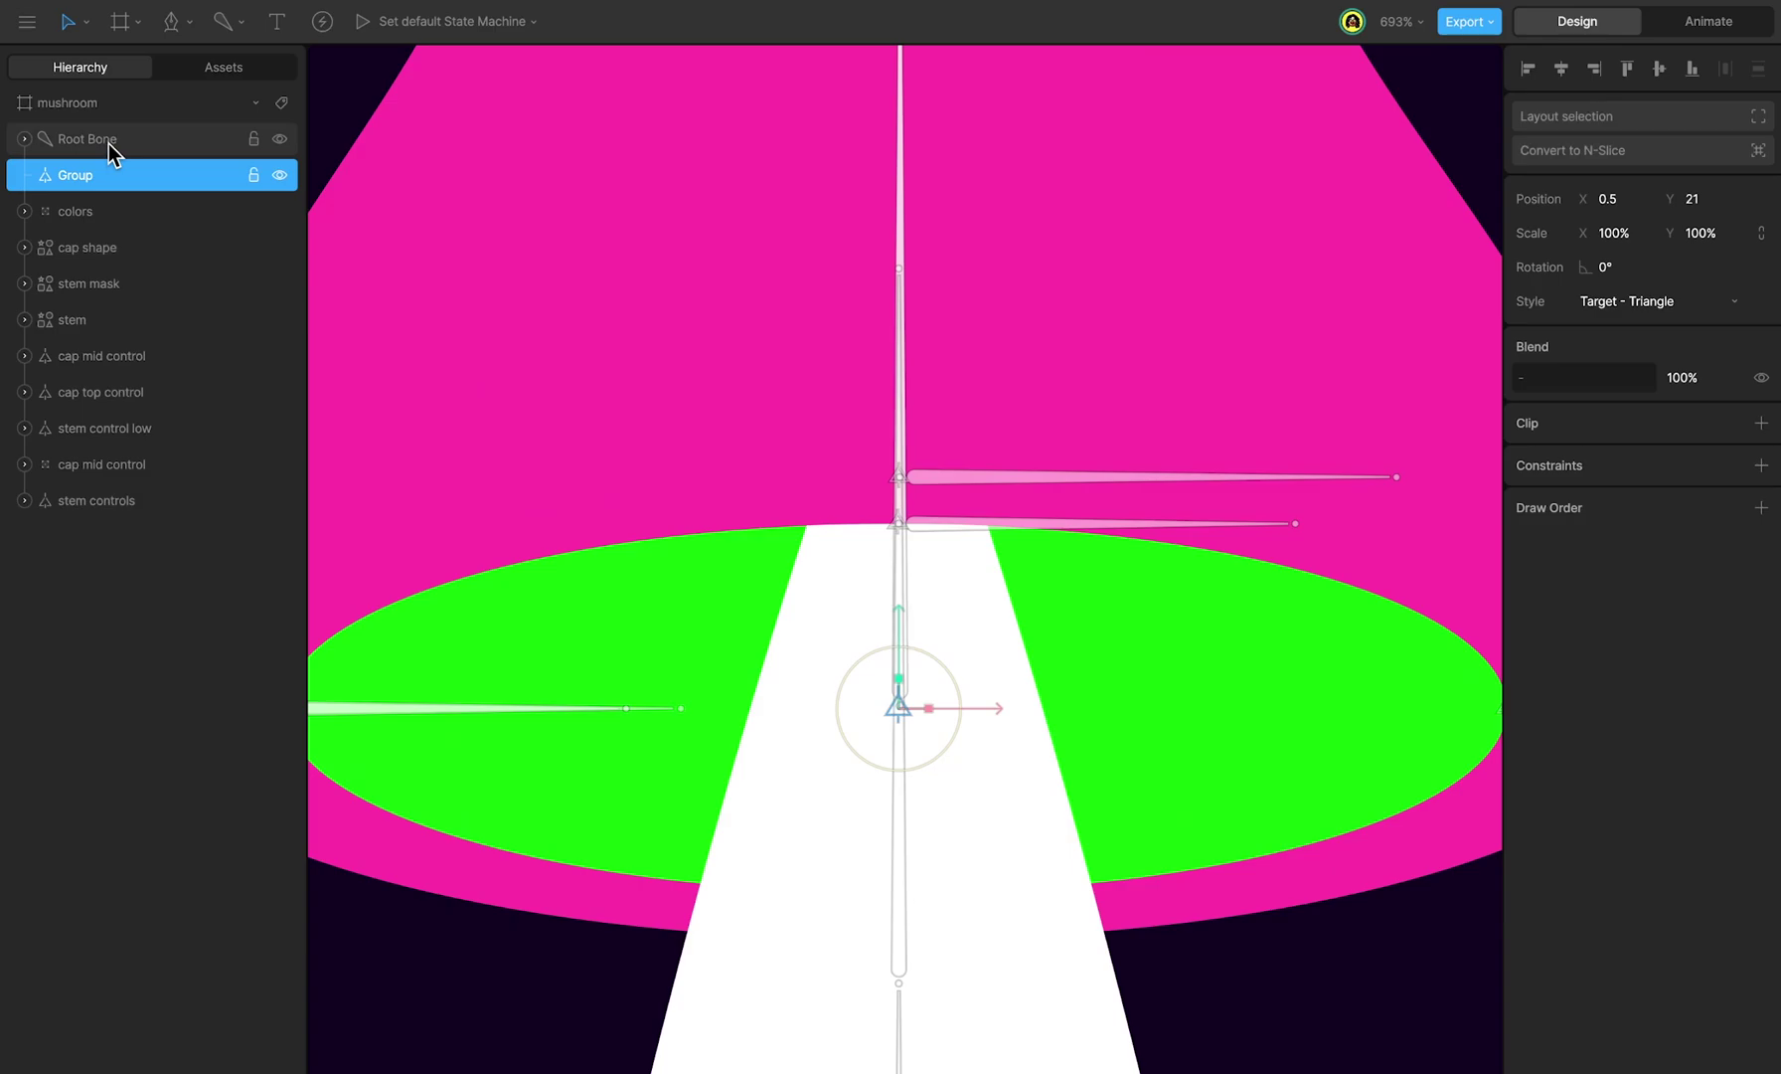
Step: Parent the new root bone to the triangle target group and set its position to X 0, Y 0
drag(108, 143, 52, 157)
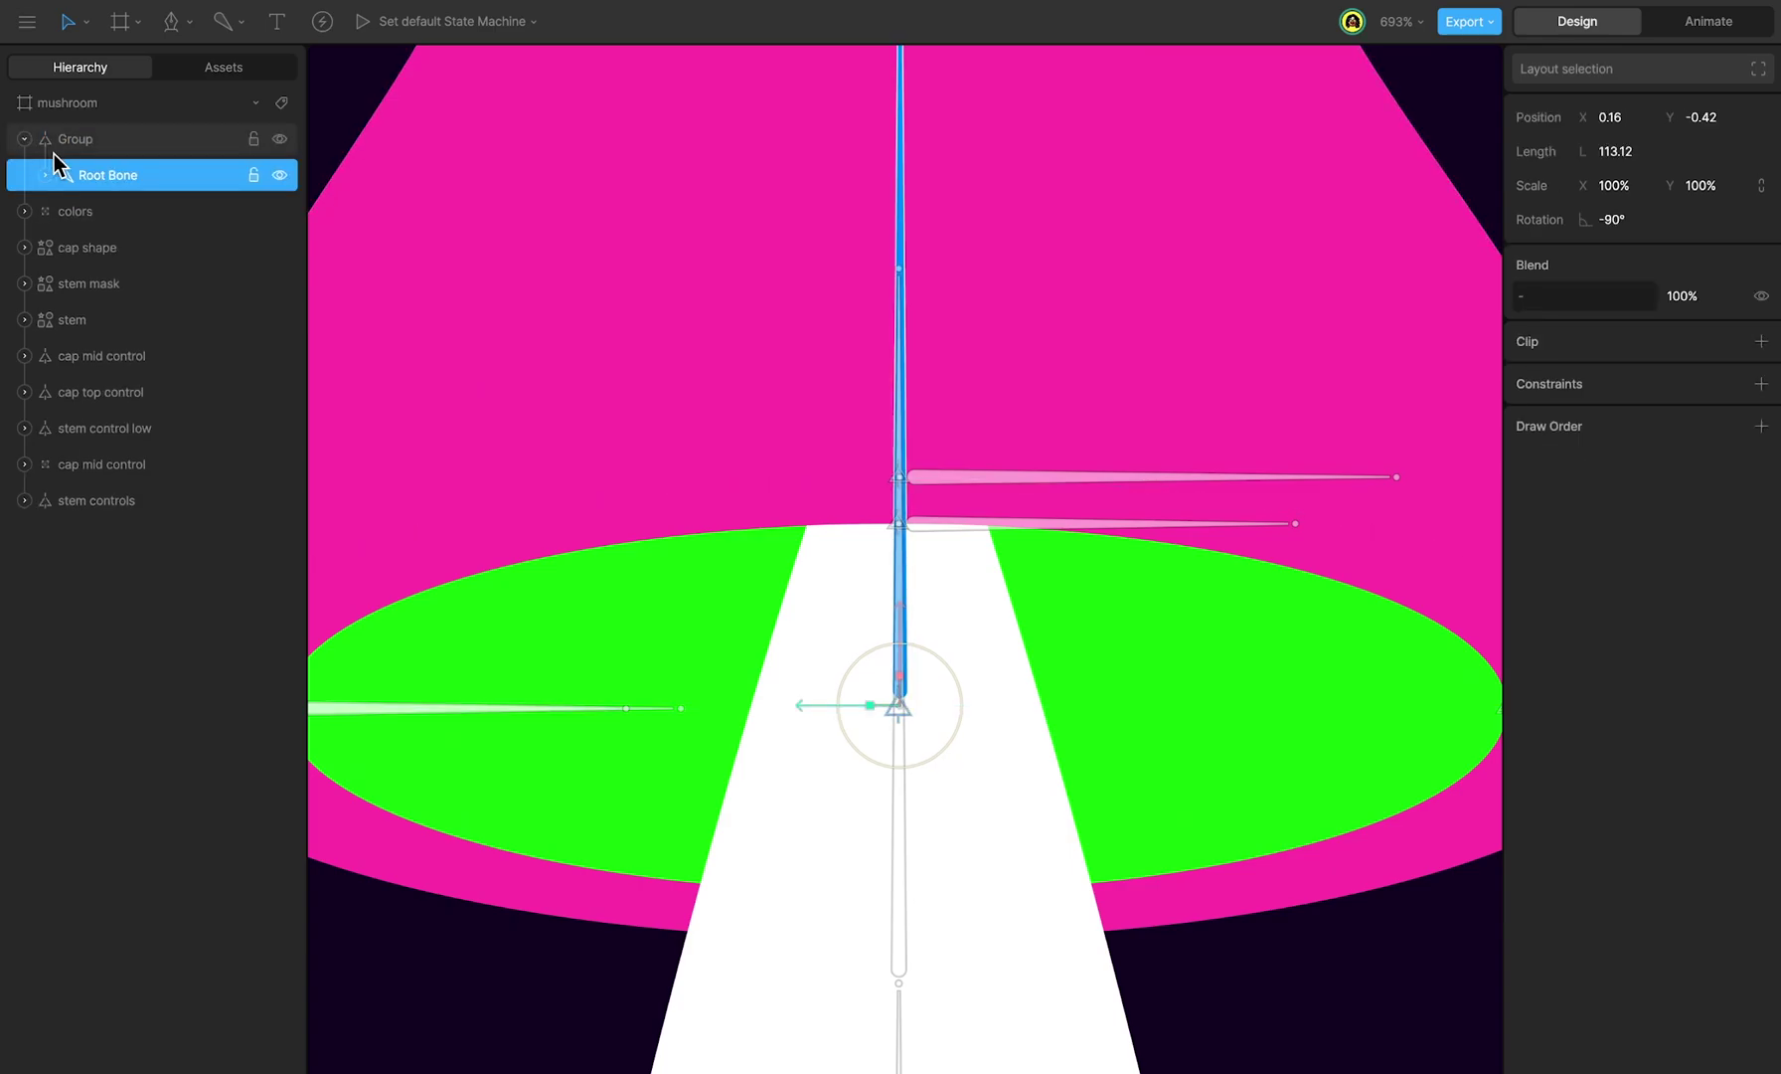
click(45, 175)
click(1635, 117)
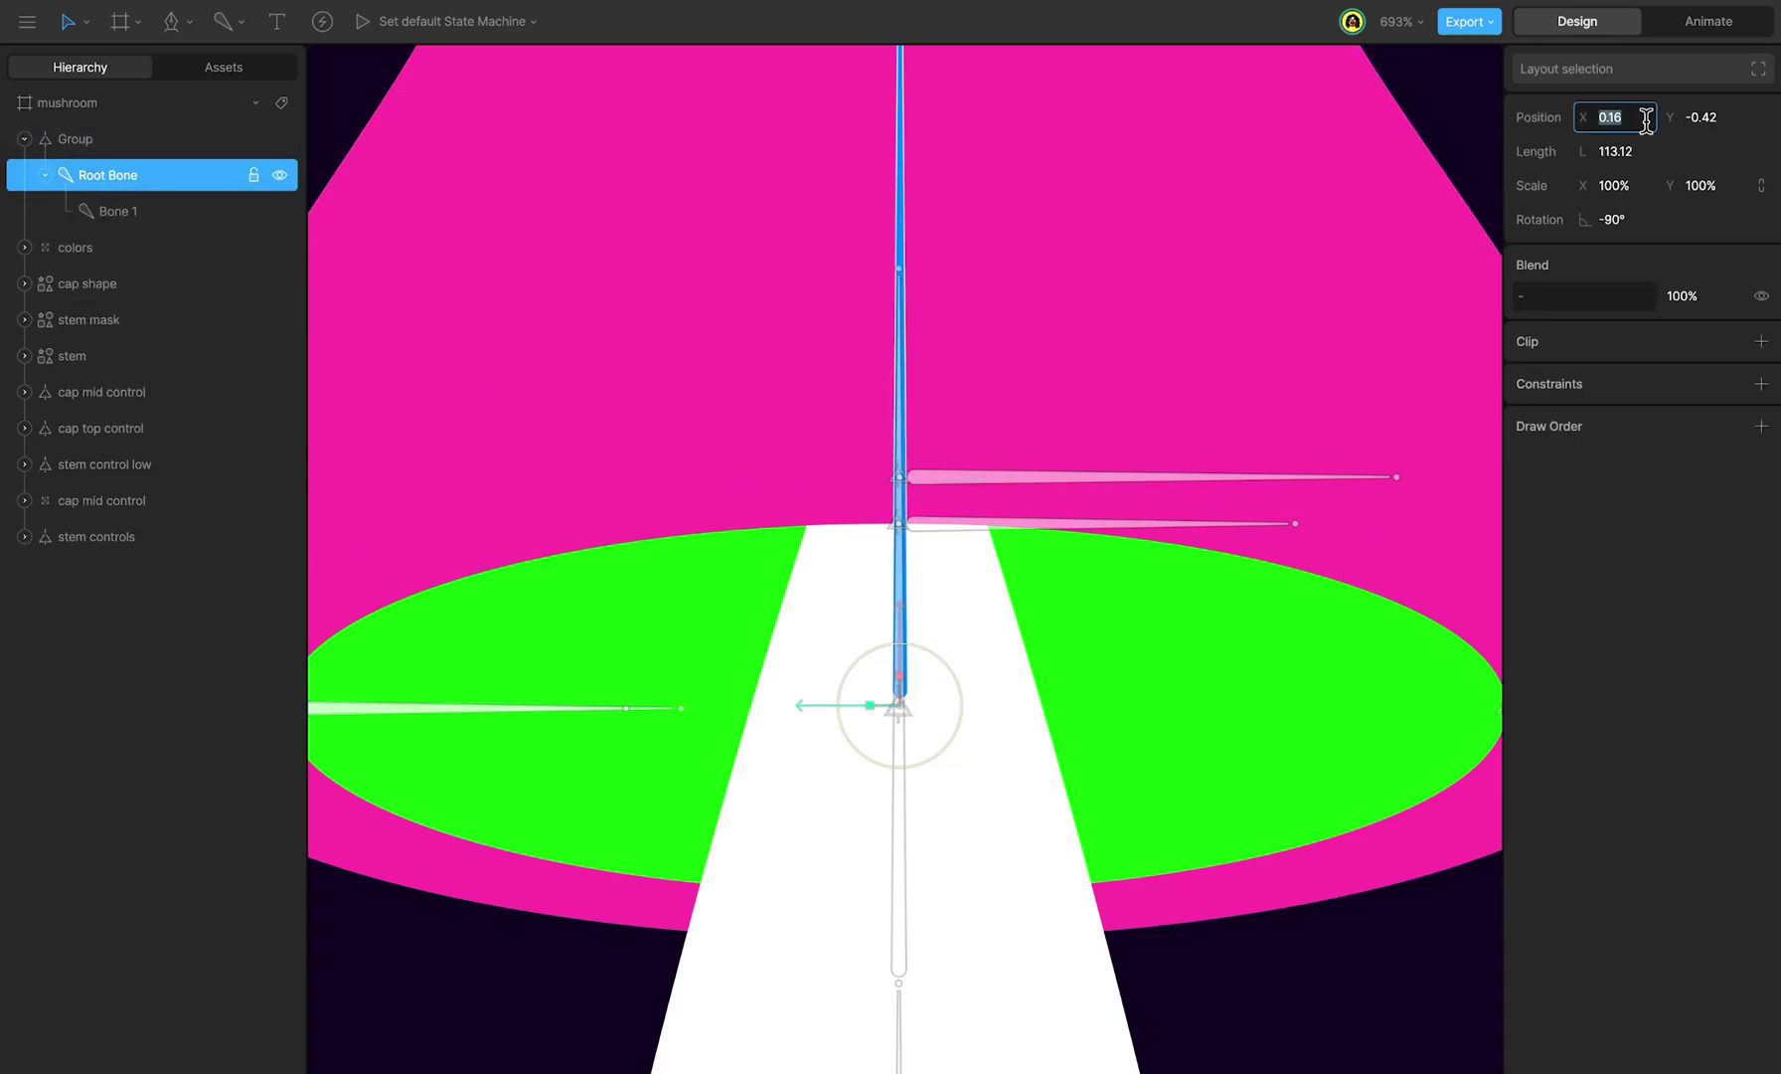
text(0)
key(Tab)
text(0)
key(Return)
Step: Align the cap bone chain's joint with the cap mid control and its tip with the cap top control
scroll(982, 253, up, 5)
scroll(911, 450, up, 5)
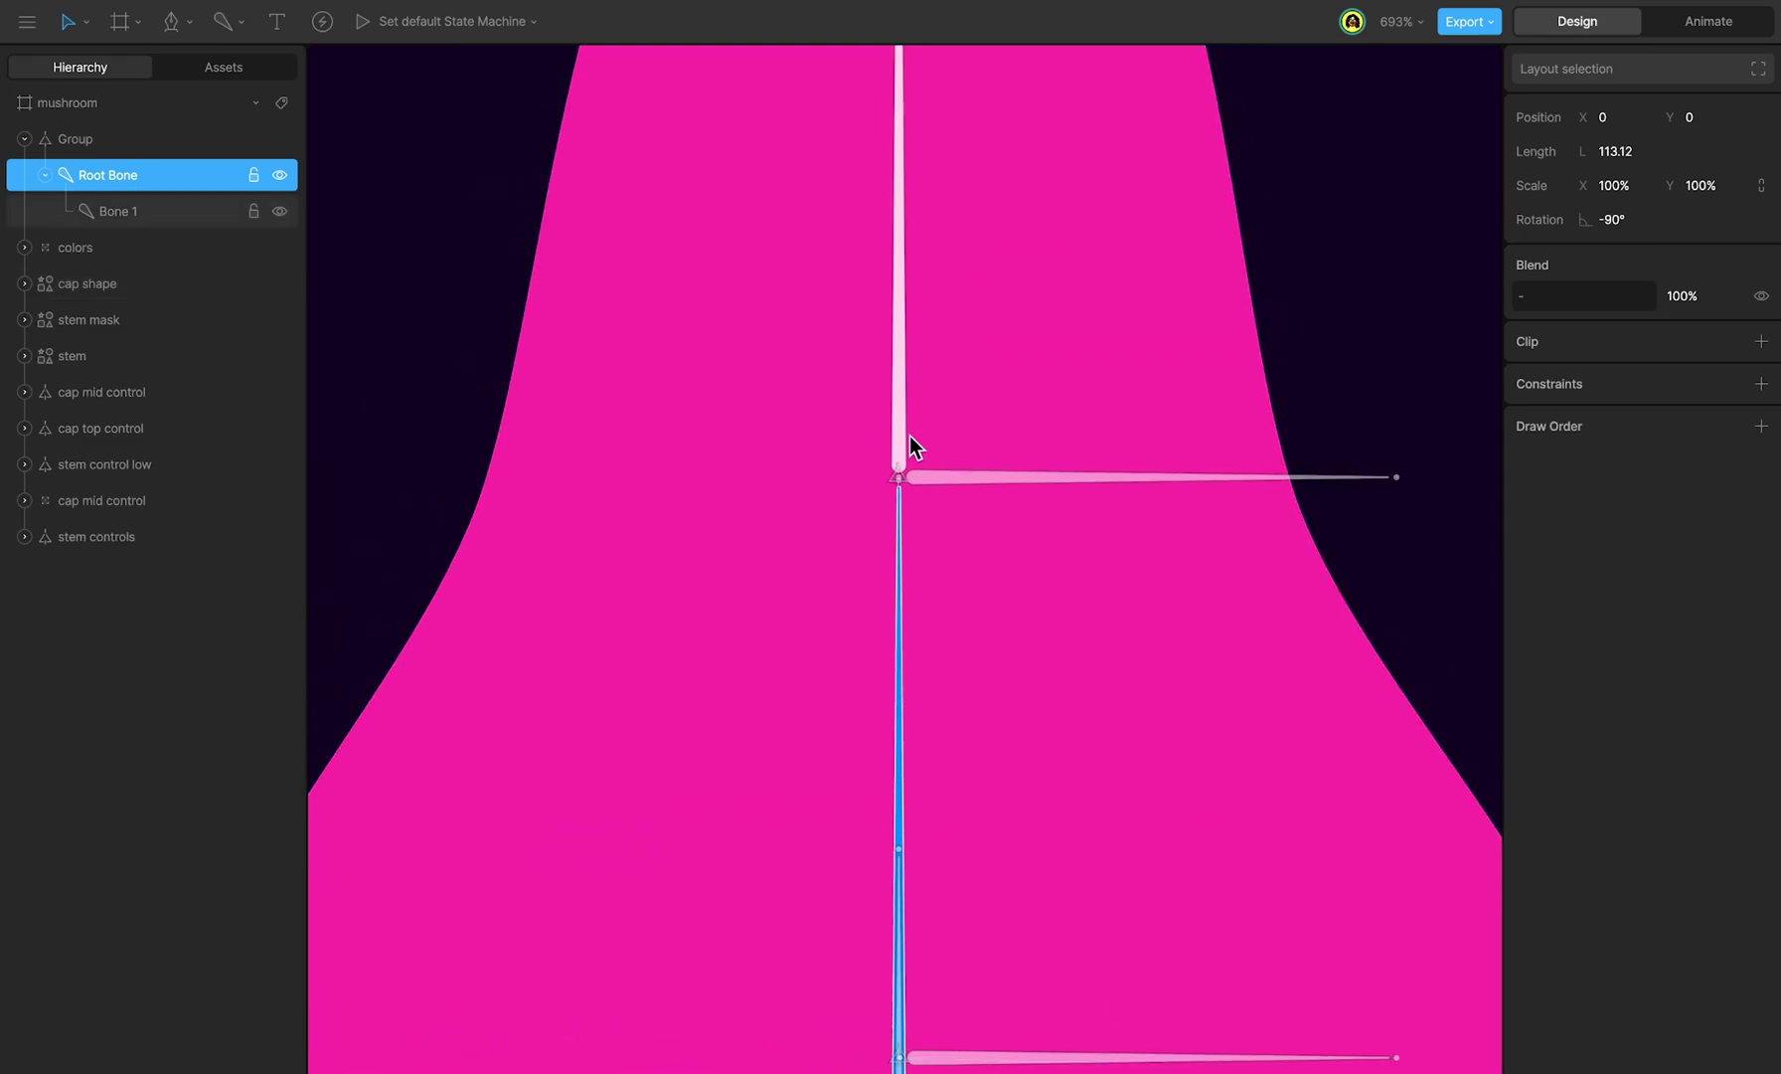
scroll(892, 616, up, 3)
click(871, 620)
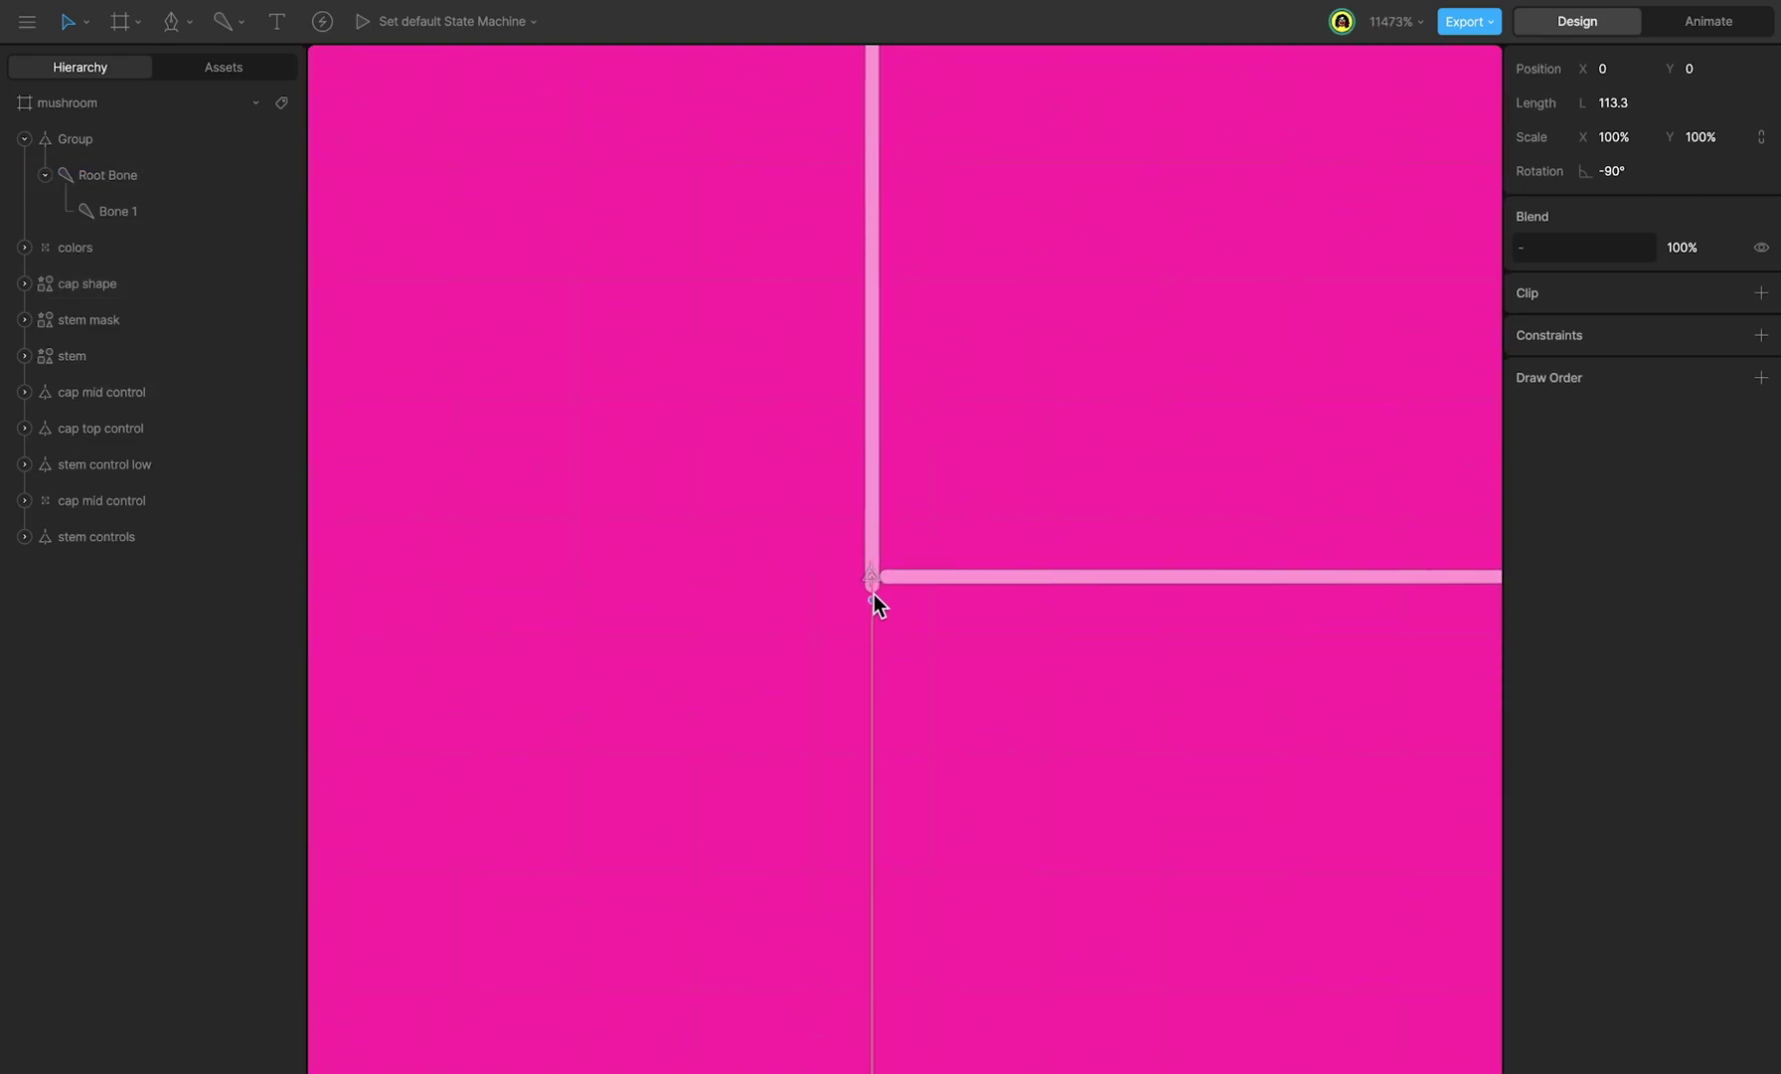
scroll(874, 477, down, 6)
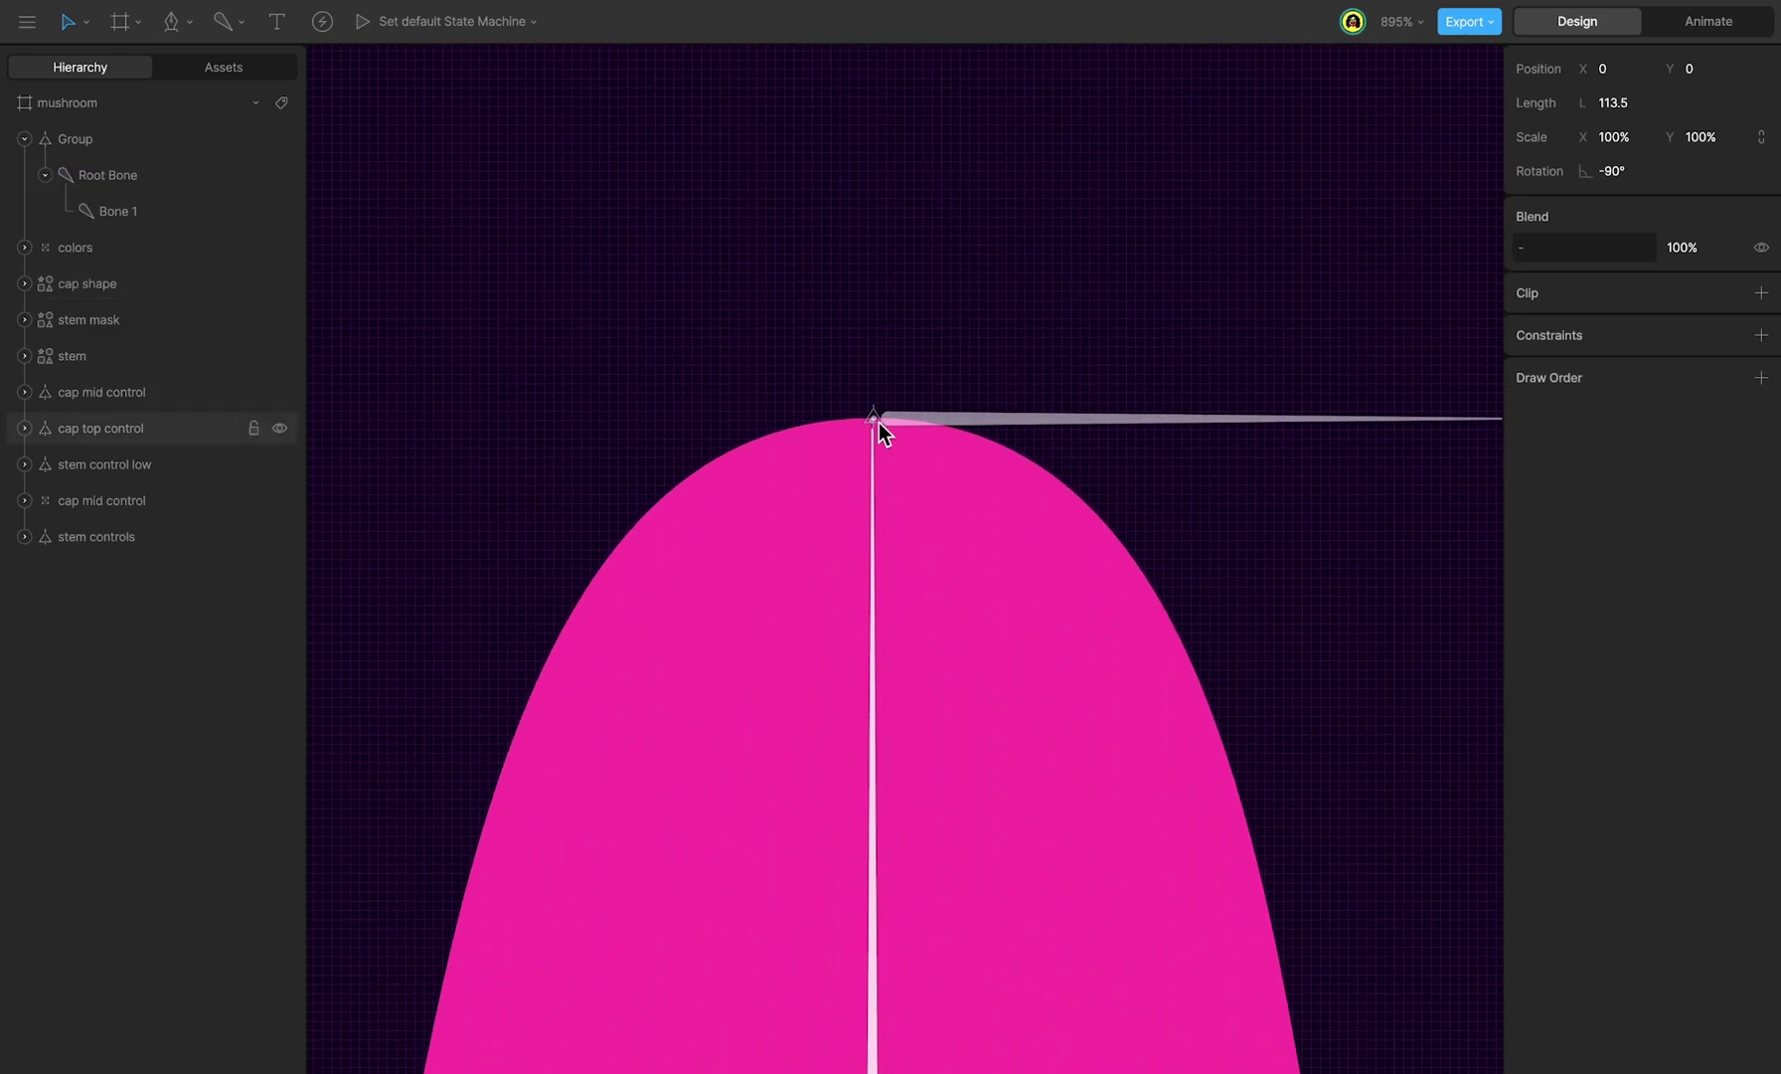
scroll(855, 537, up, 3)
scroll(854, 556, up, 5)
drag(873, 496, 890, 470)
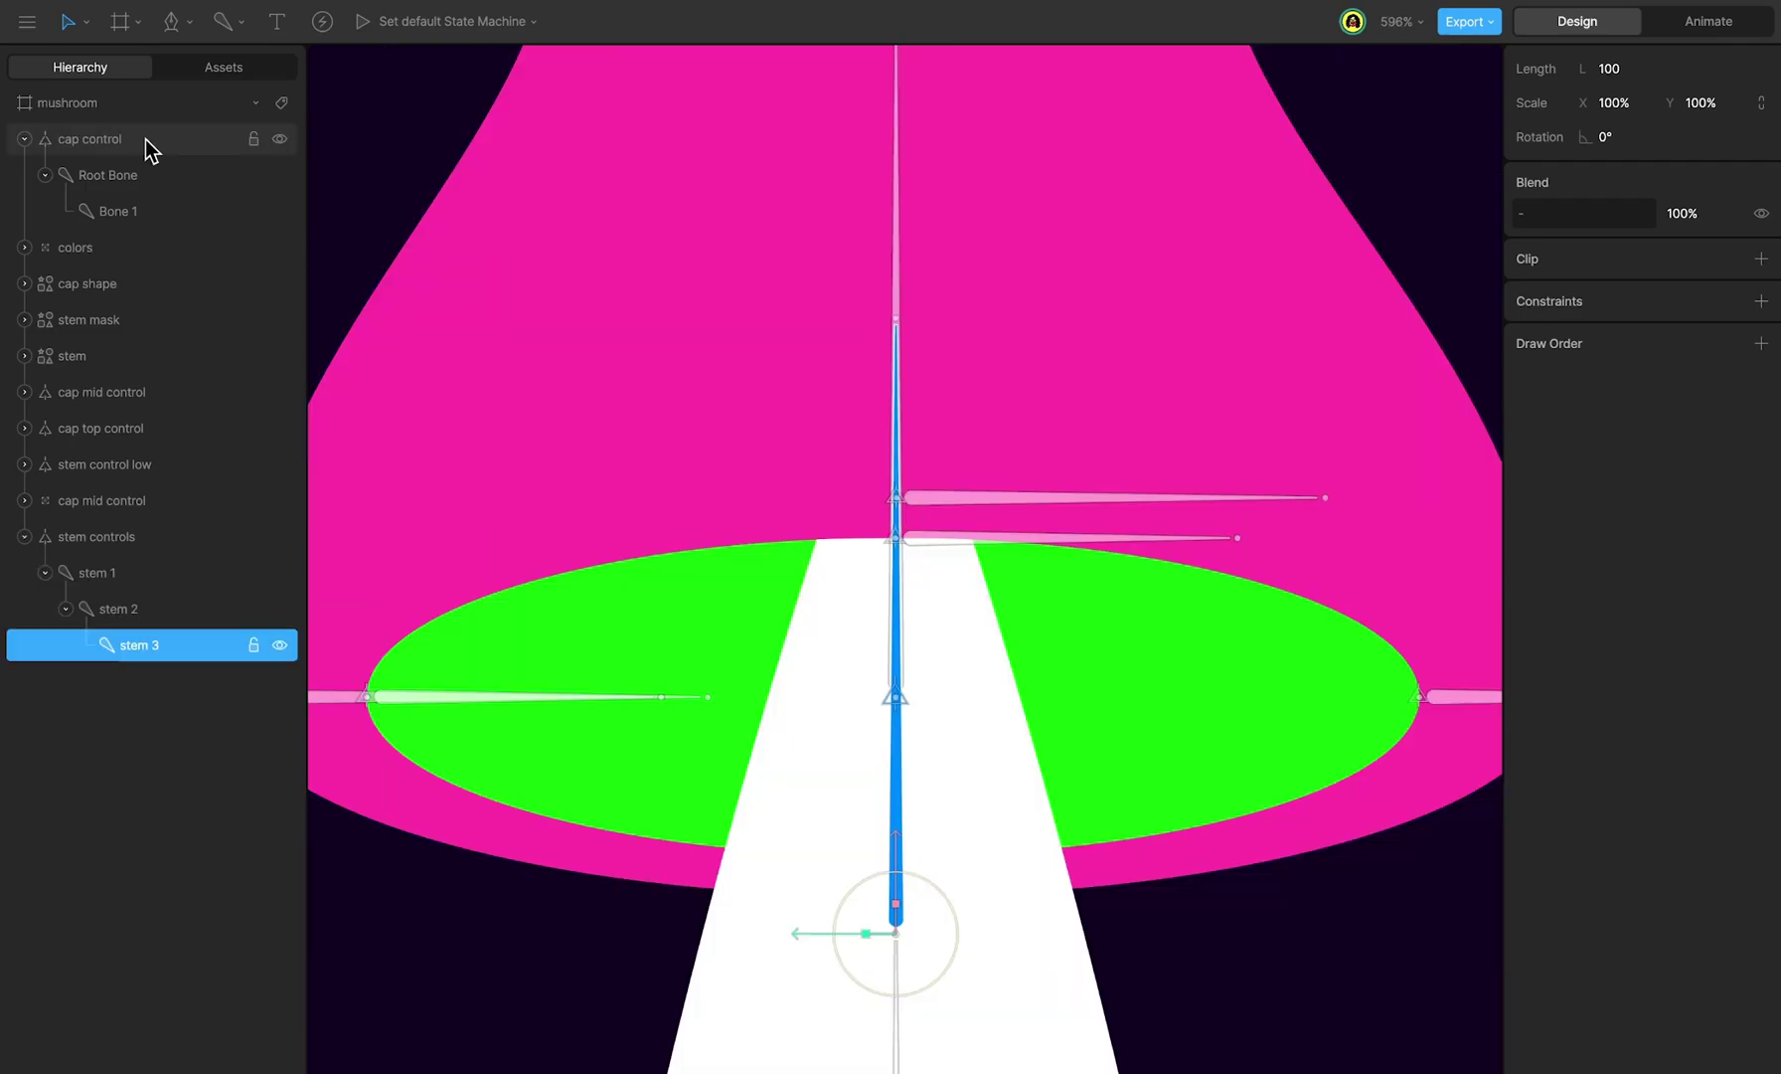
Step: Duplicate the cap control group and delete the root bone inside the duplicate
click(145, 139)
key(ctrl+d)
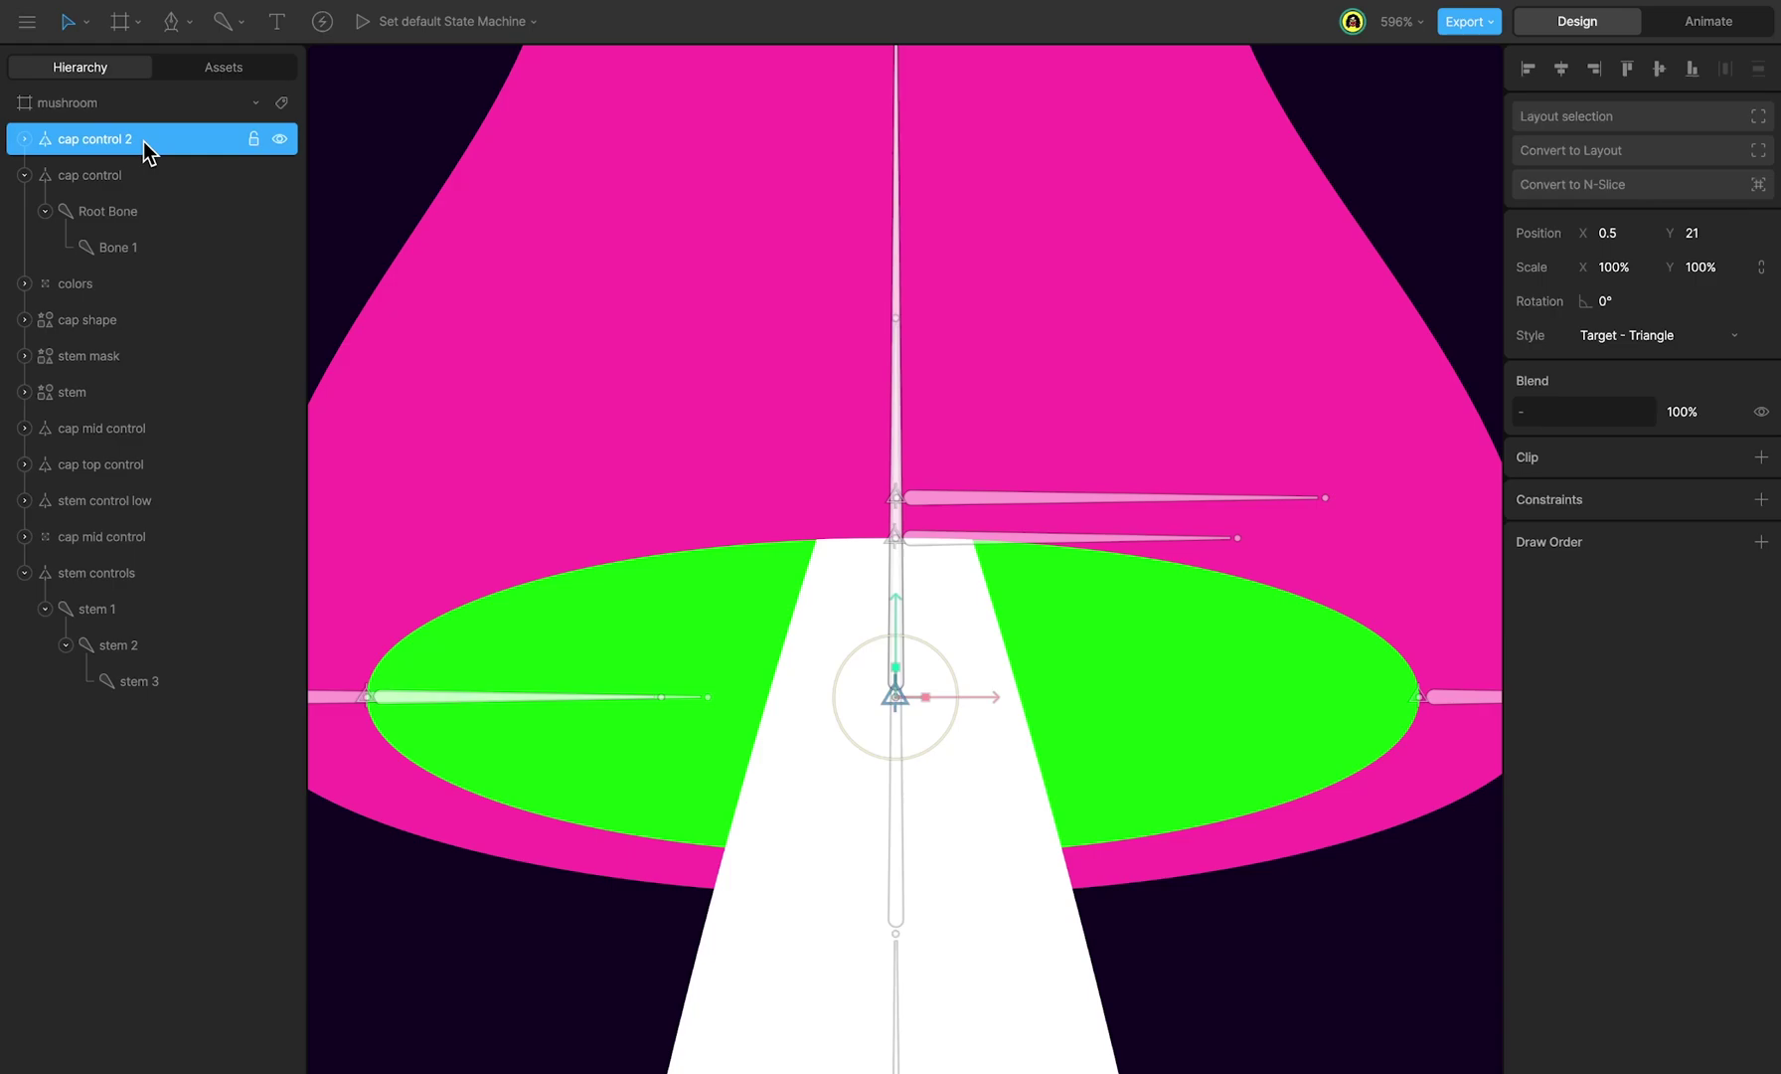
click(24, 139)
click(123, 175)
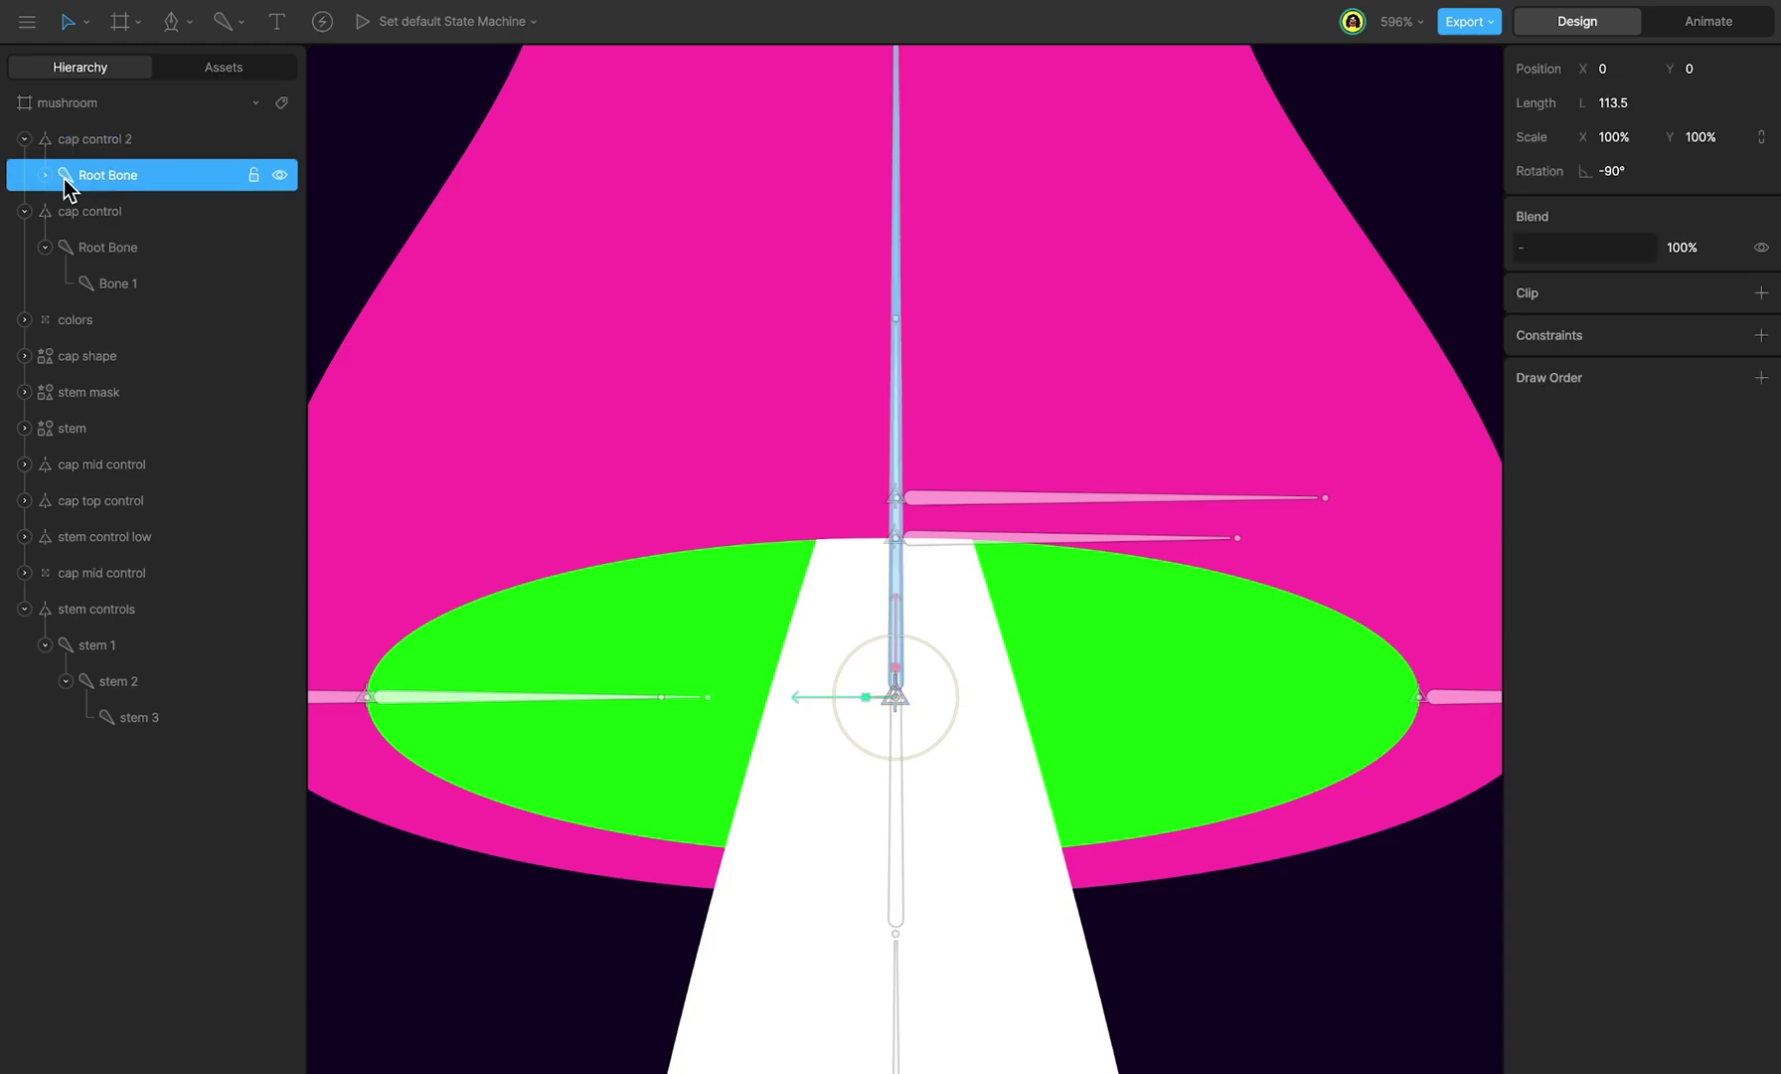
key(Delete)
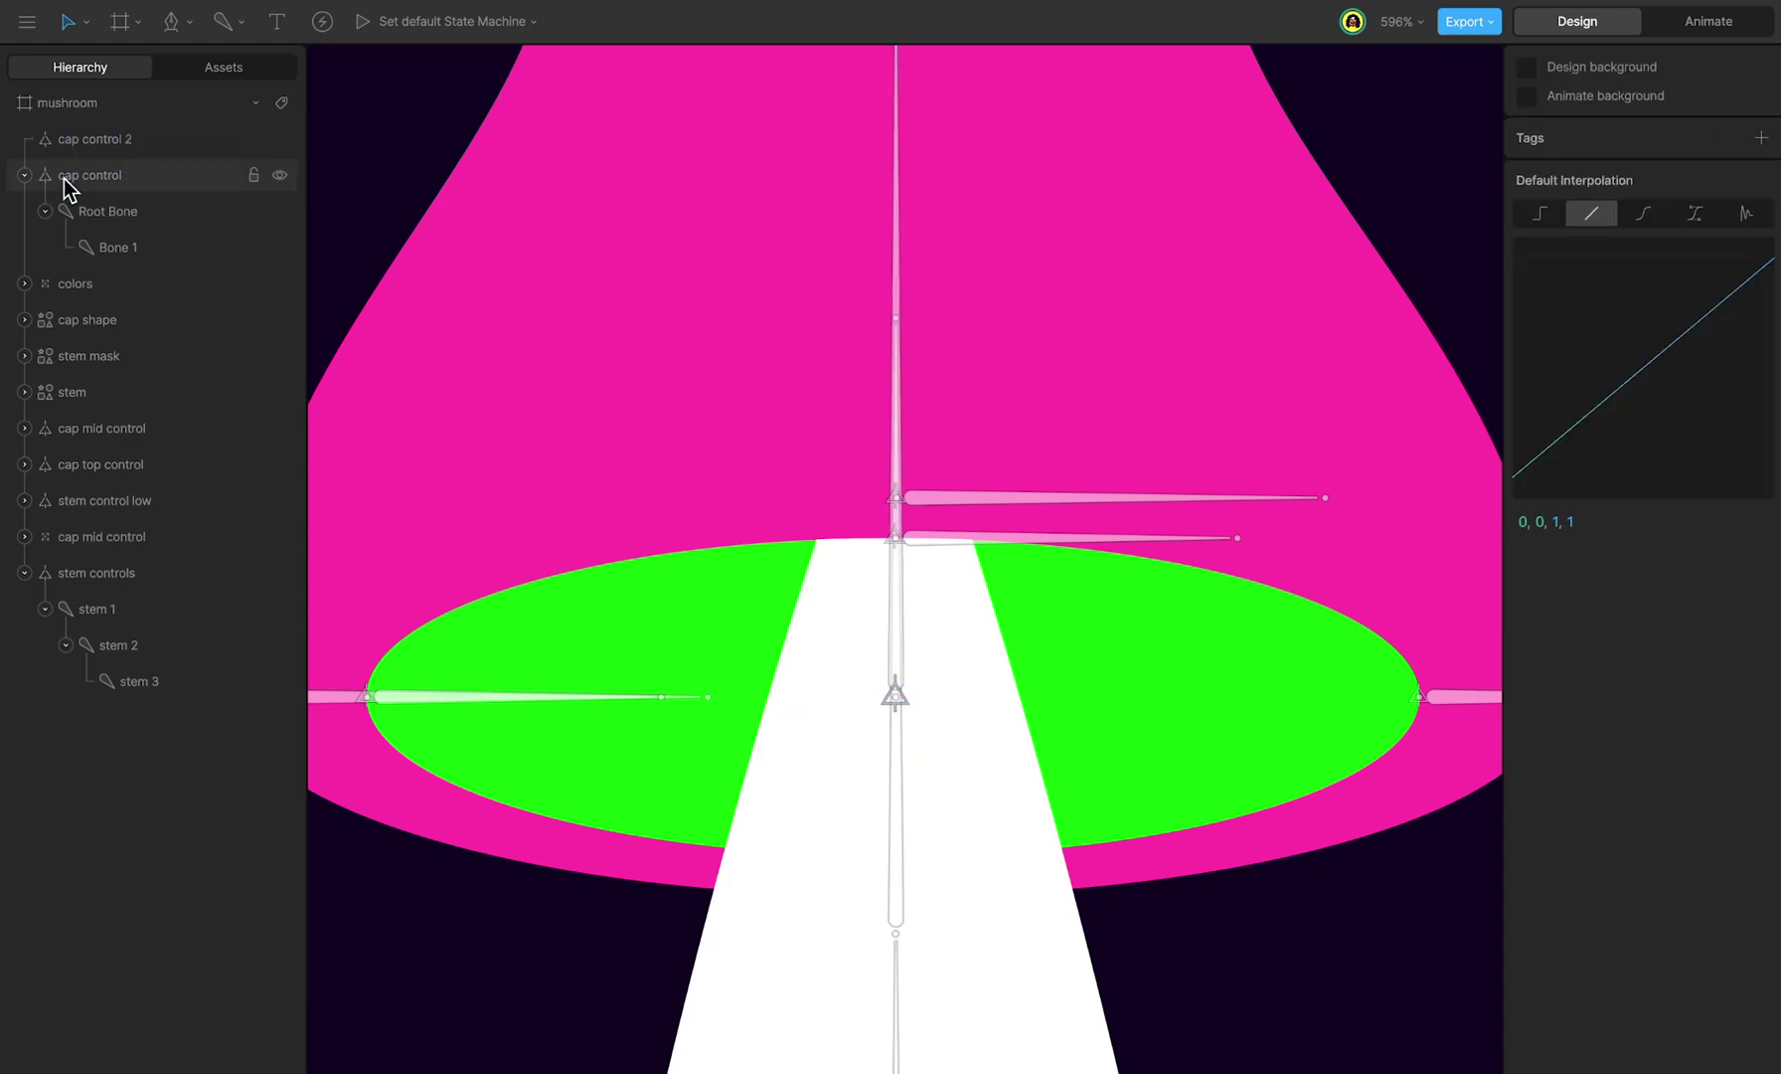
Step: Rename the duplicated group as cap track and parent it to the stem 3 bone
double_click(111, 139)
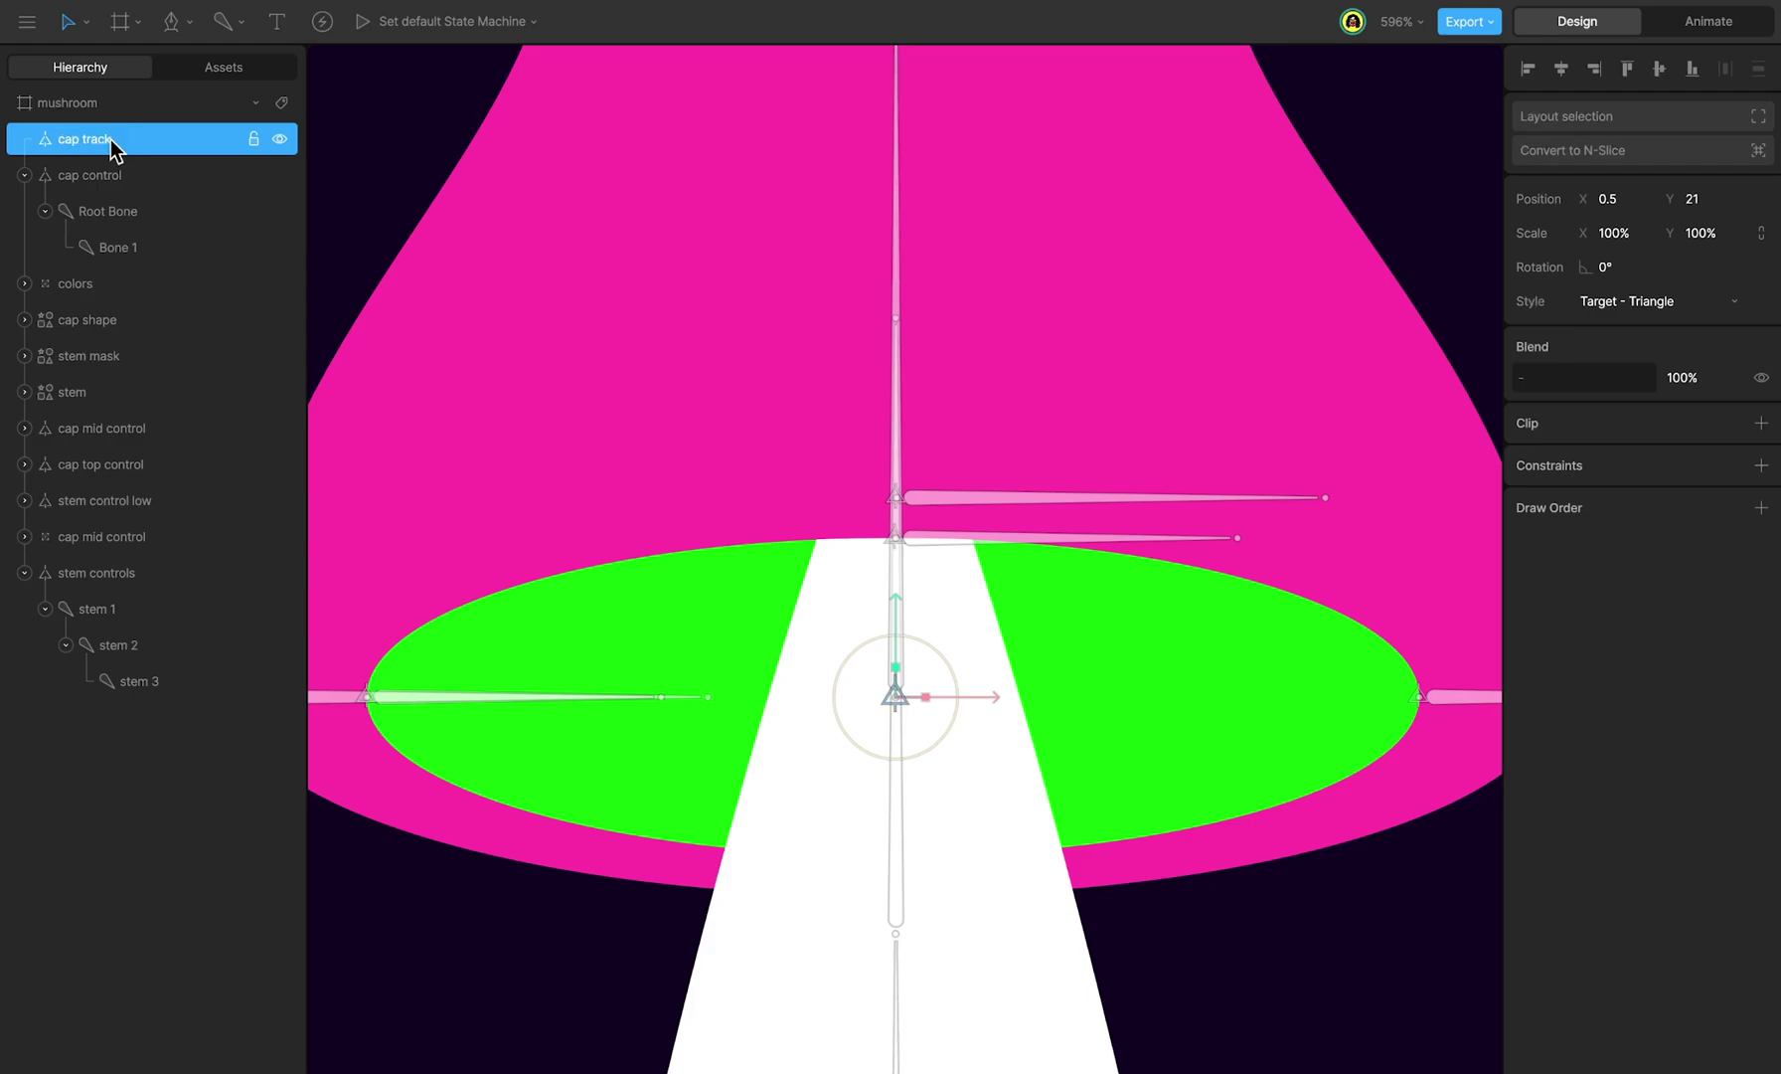
drag(110, 139, 156, 692)
click(88, 645)
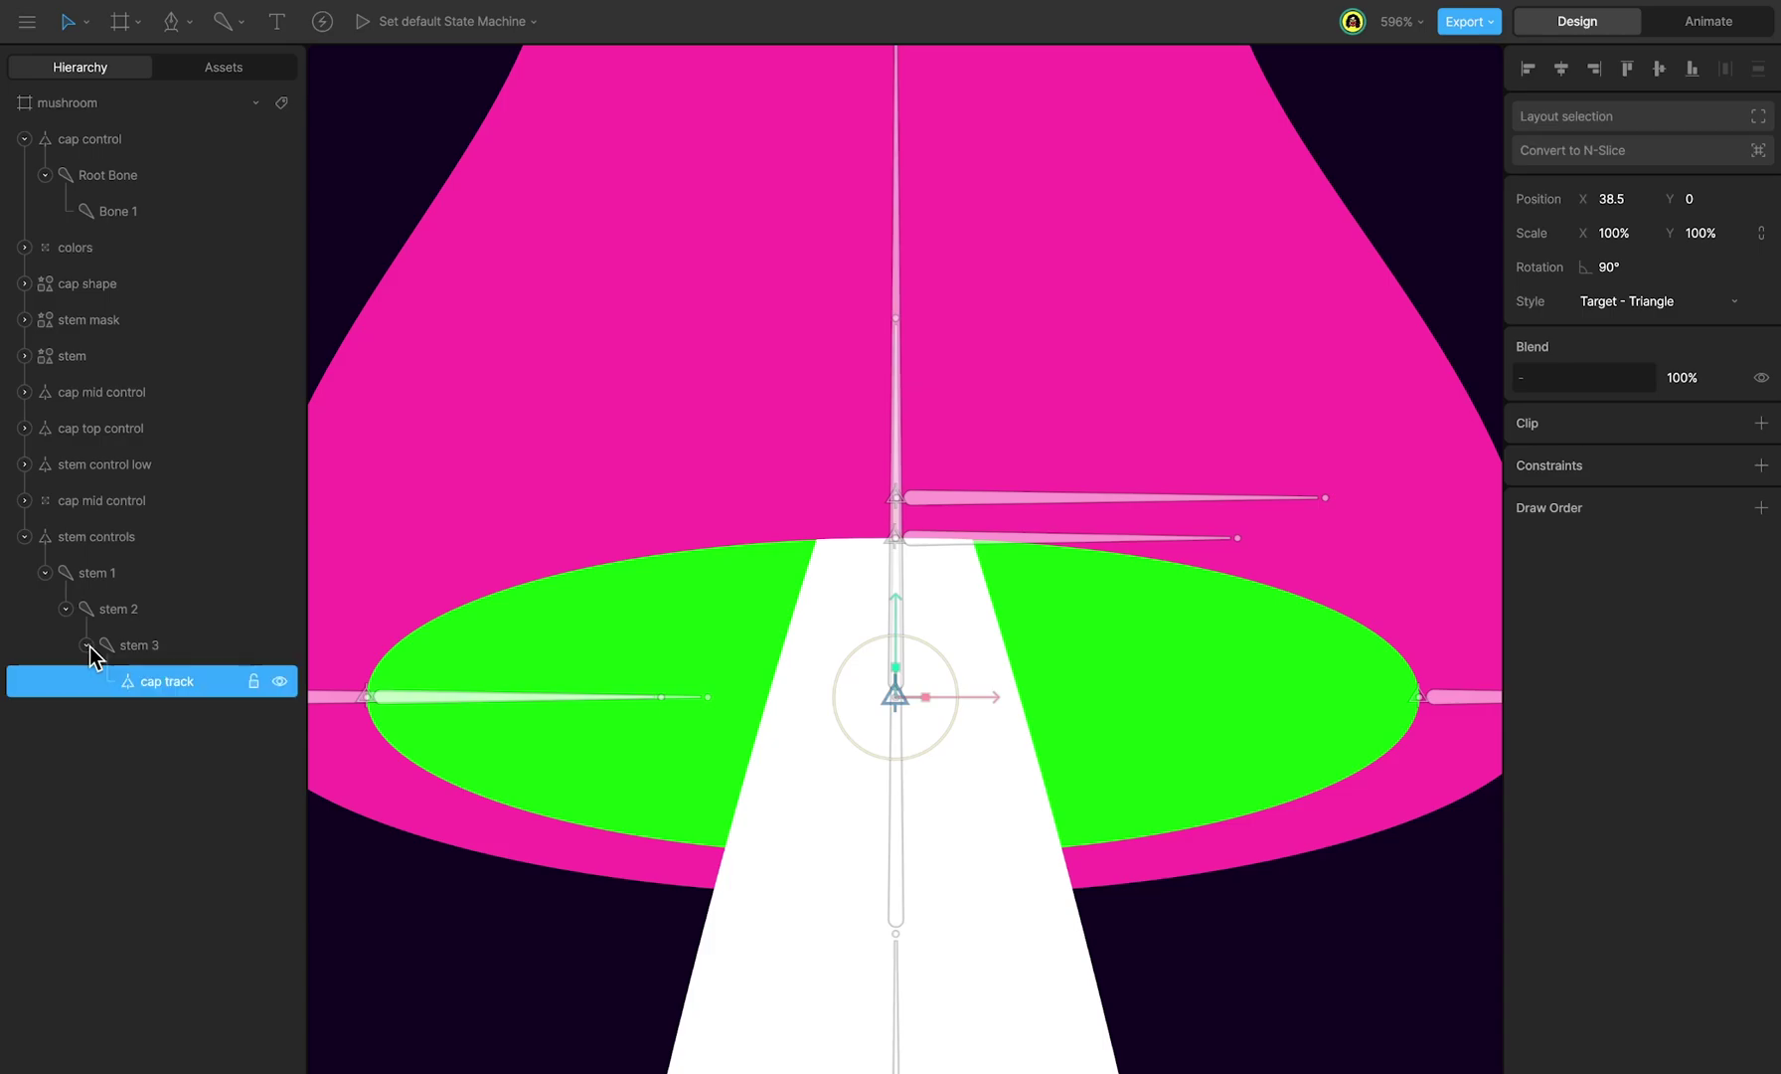
Step: Add a Translation constraint to the cap control group with cap track as its target, and scrub the bend loop to check it
click(122, 138)
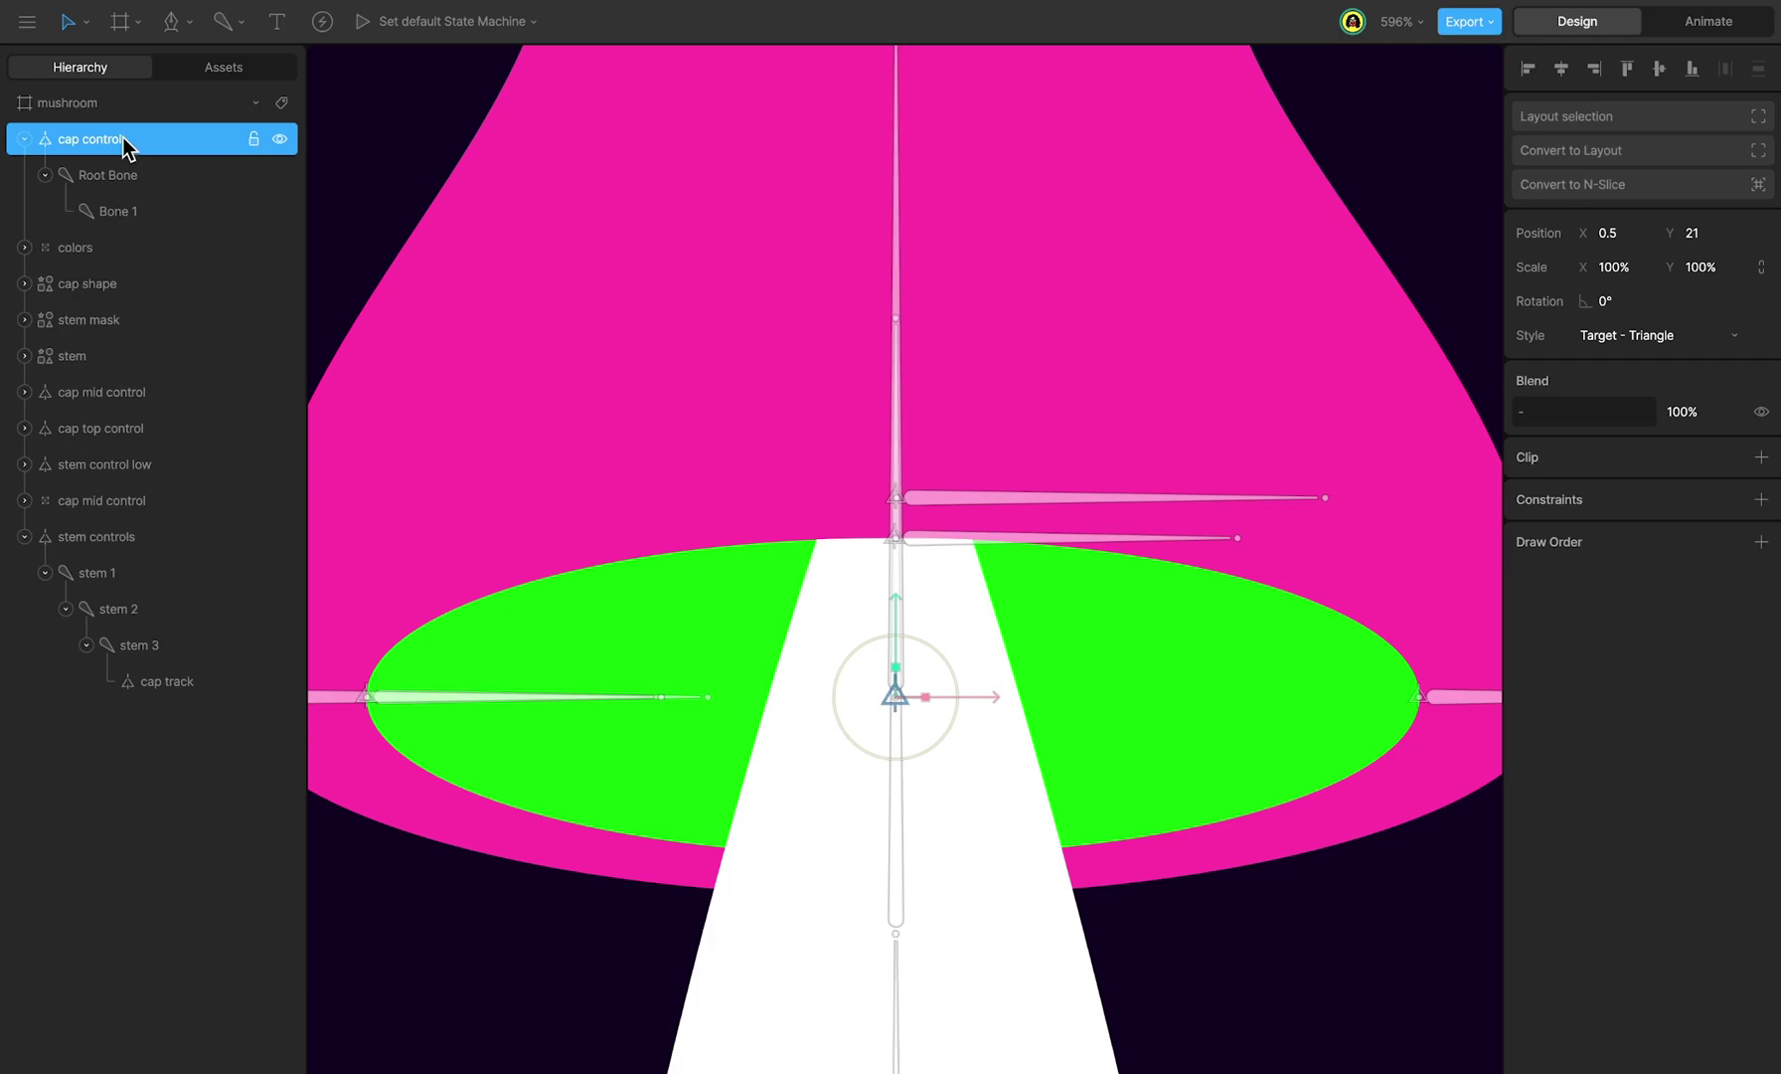
click(1761, 499)
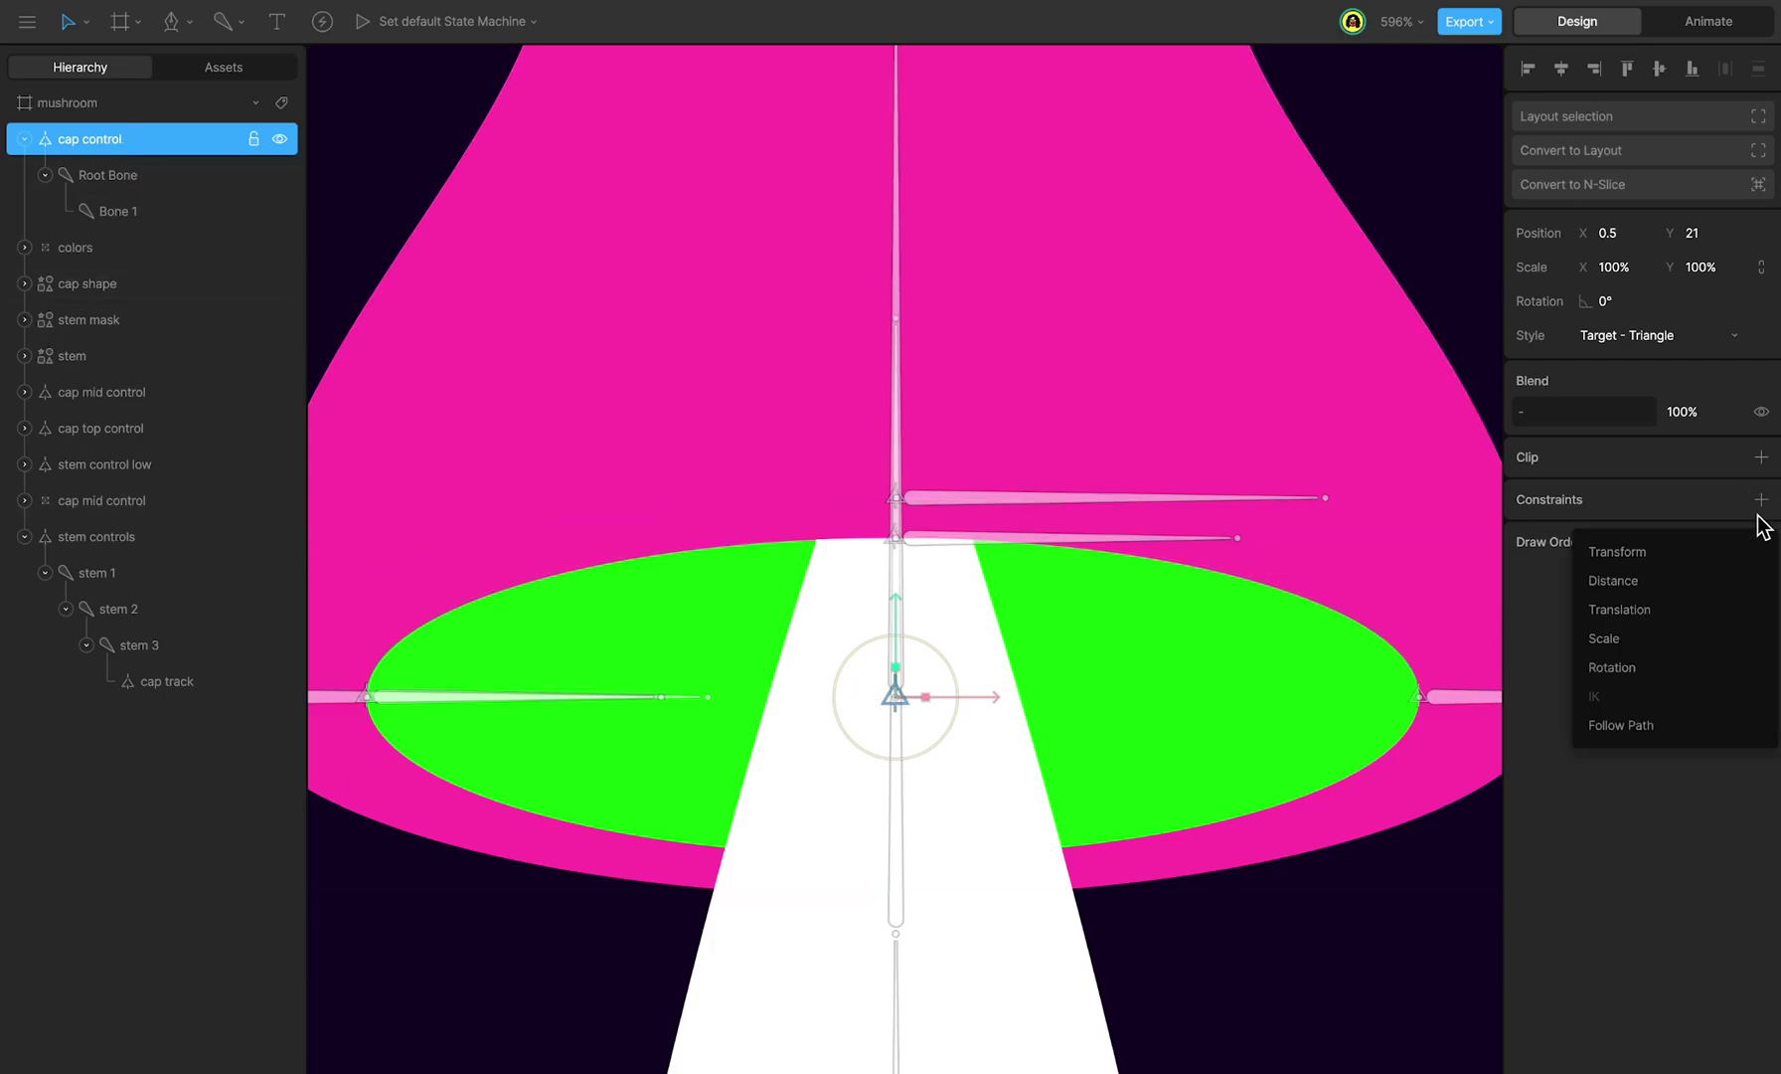
click(1735, 550)
click(1525, 532)
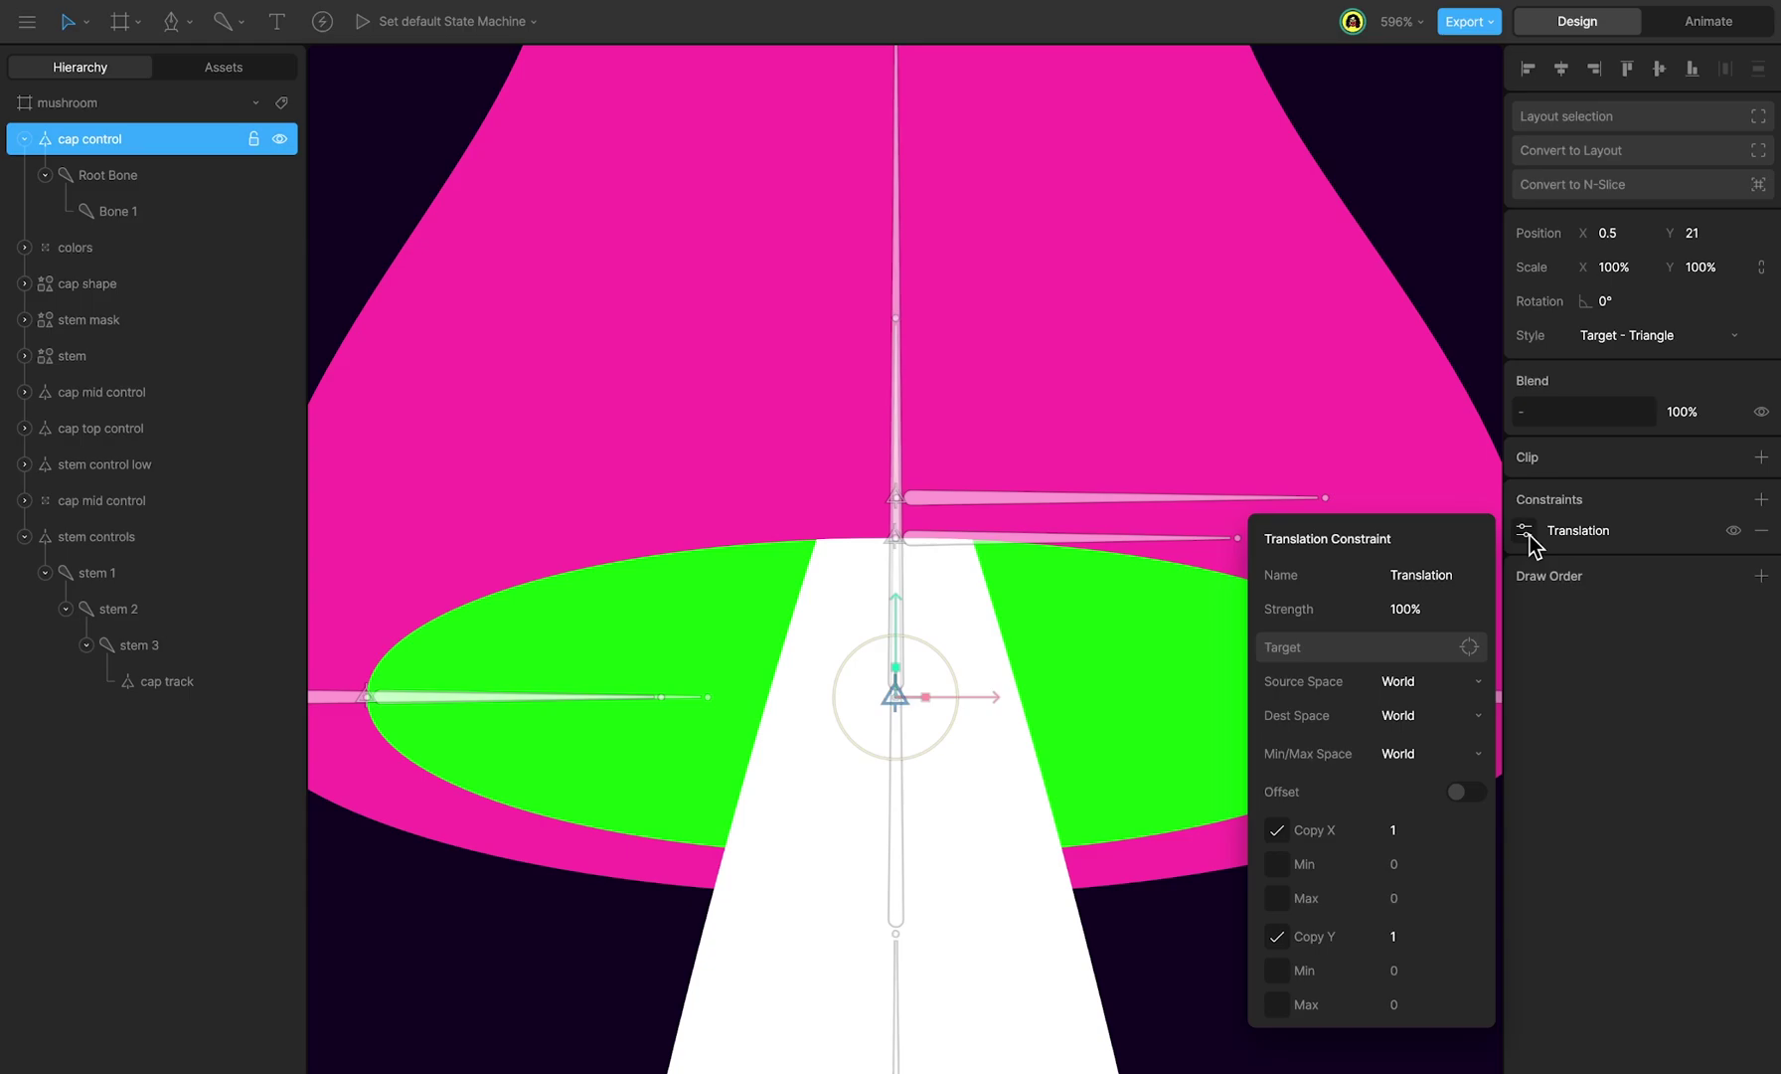
click(1399, 651)
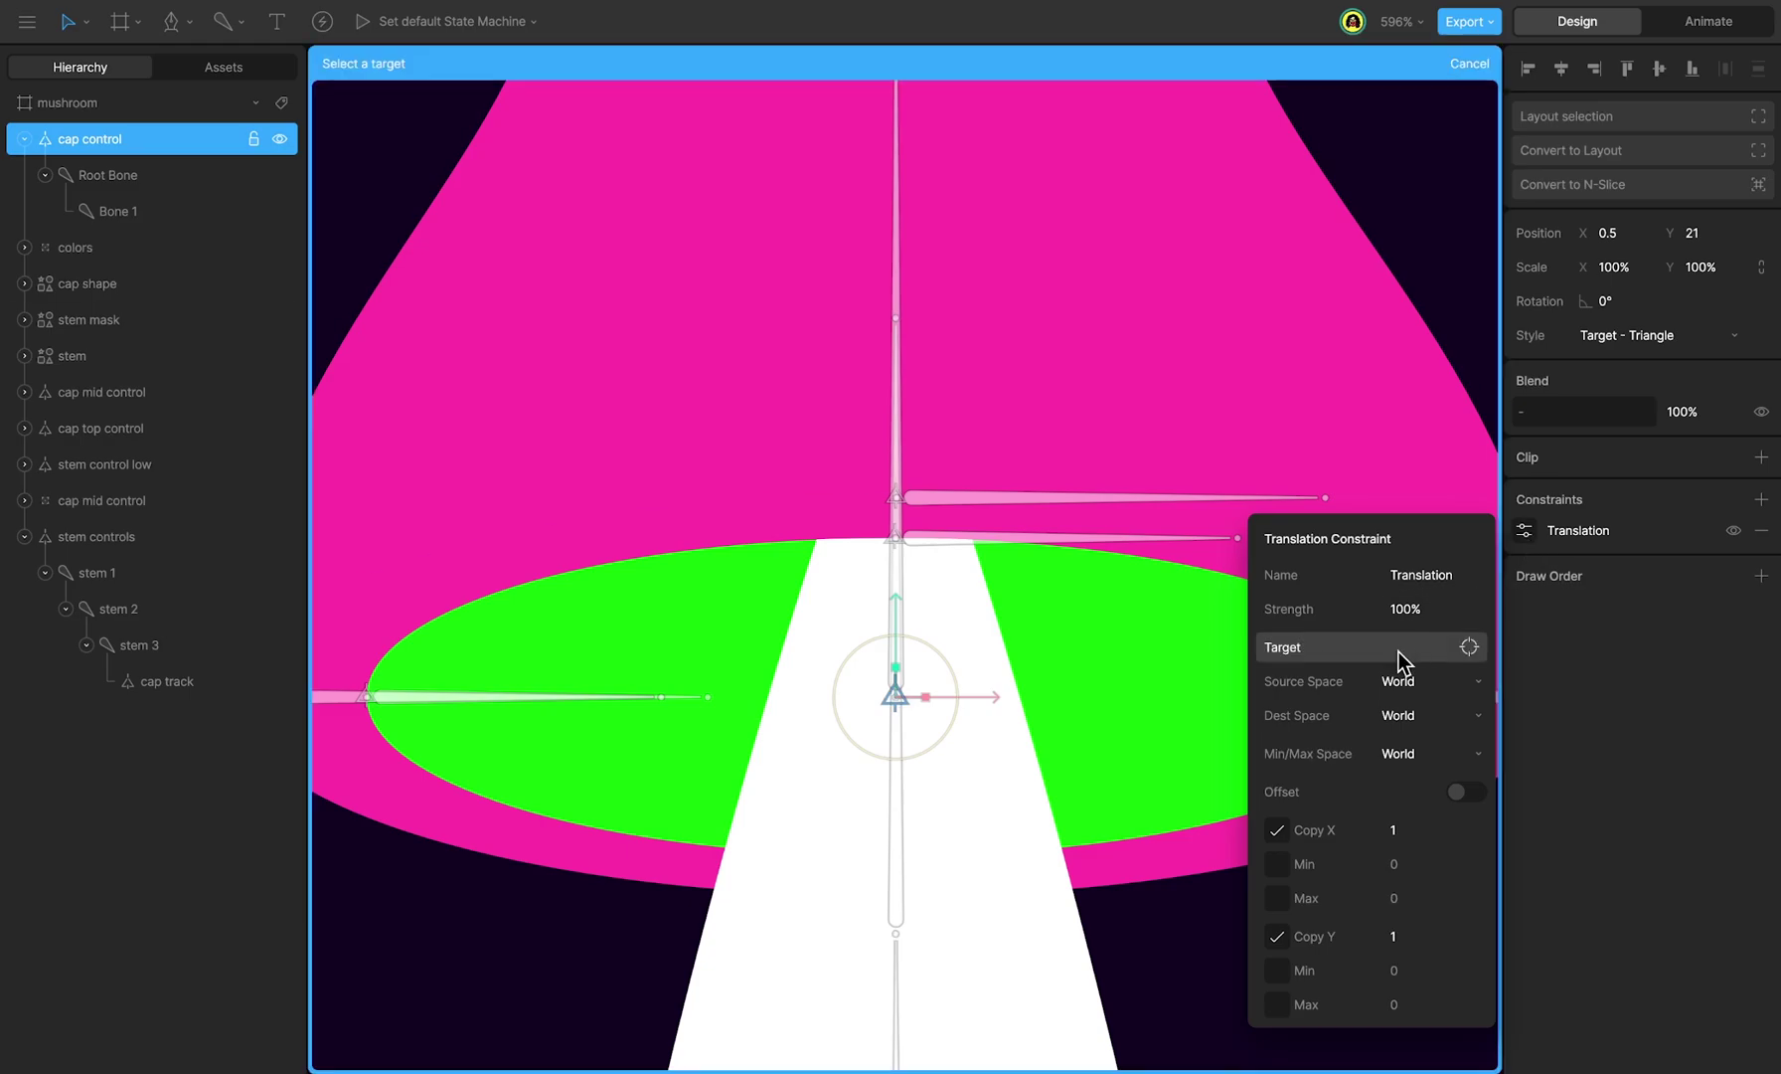
click(160, 685)
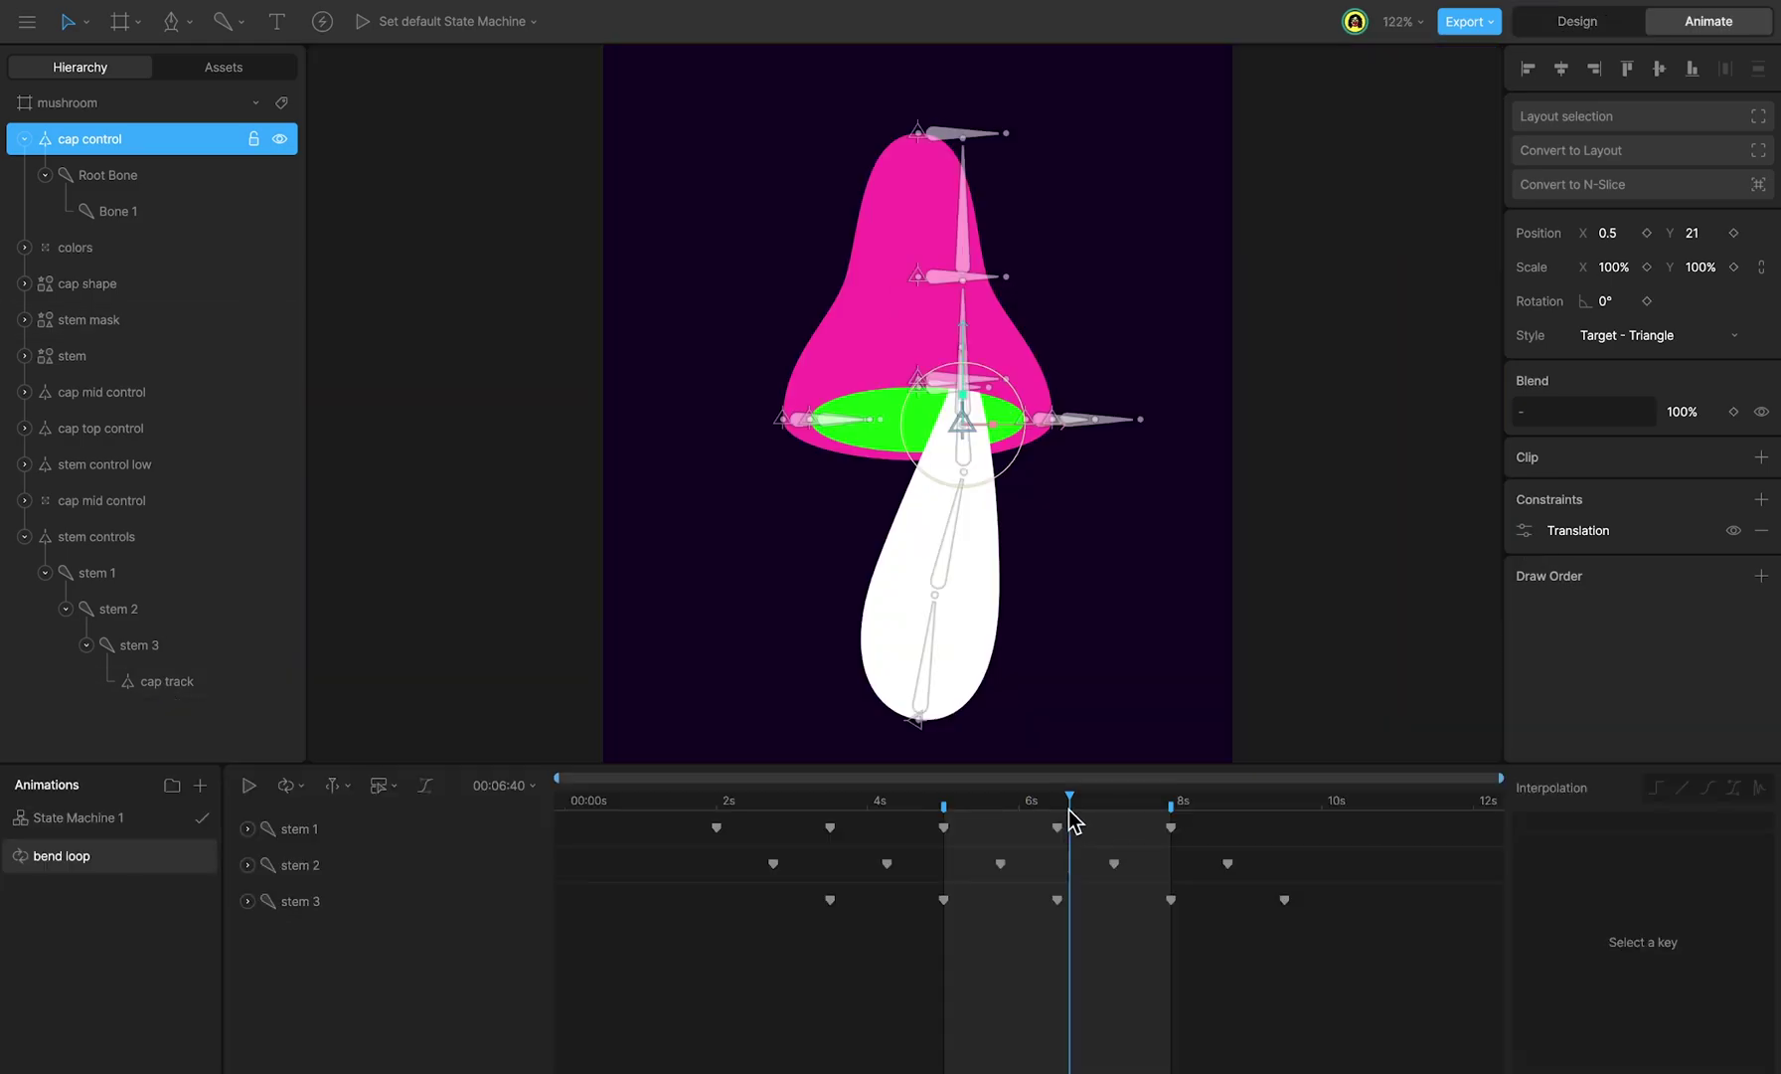
mouse_move(1065, 808)
mouse_down()
mouse_move(1139, 807)
mouse_move(966, 811)
mouse_move(1100, 817)
mouse_move(1038, 821)
mouse_up()
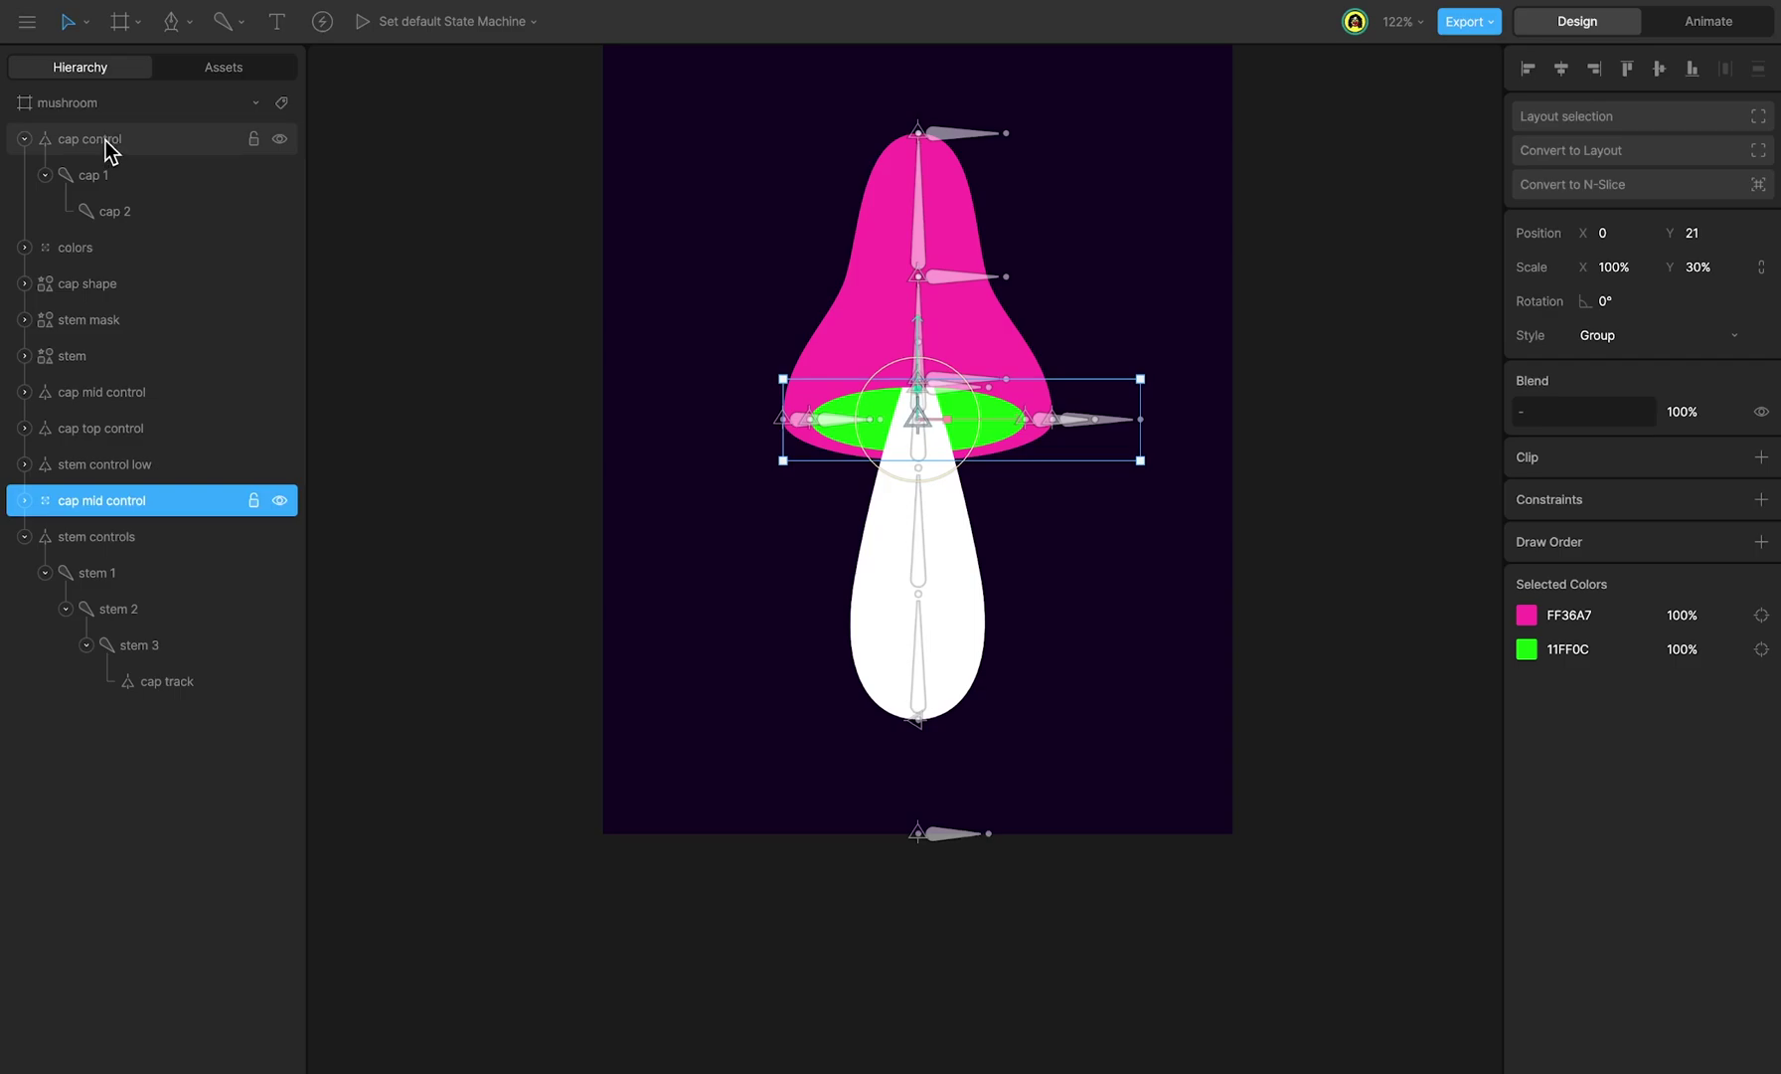
Step: Place cap control directly above stem controls in the hierarchy and parent both cap mid control groups to the cap 1 bone
drag(107, 149, 108, 493)
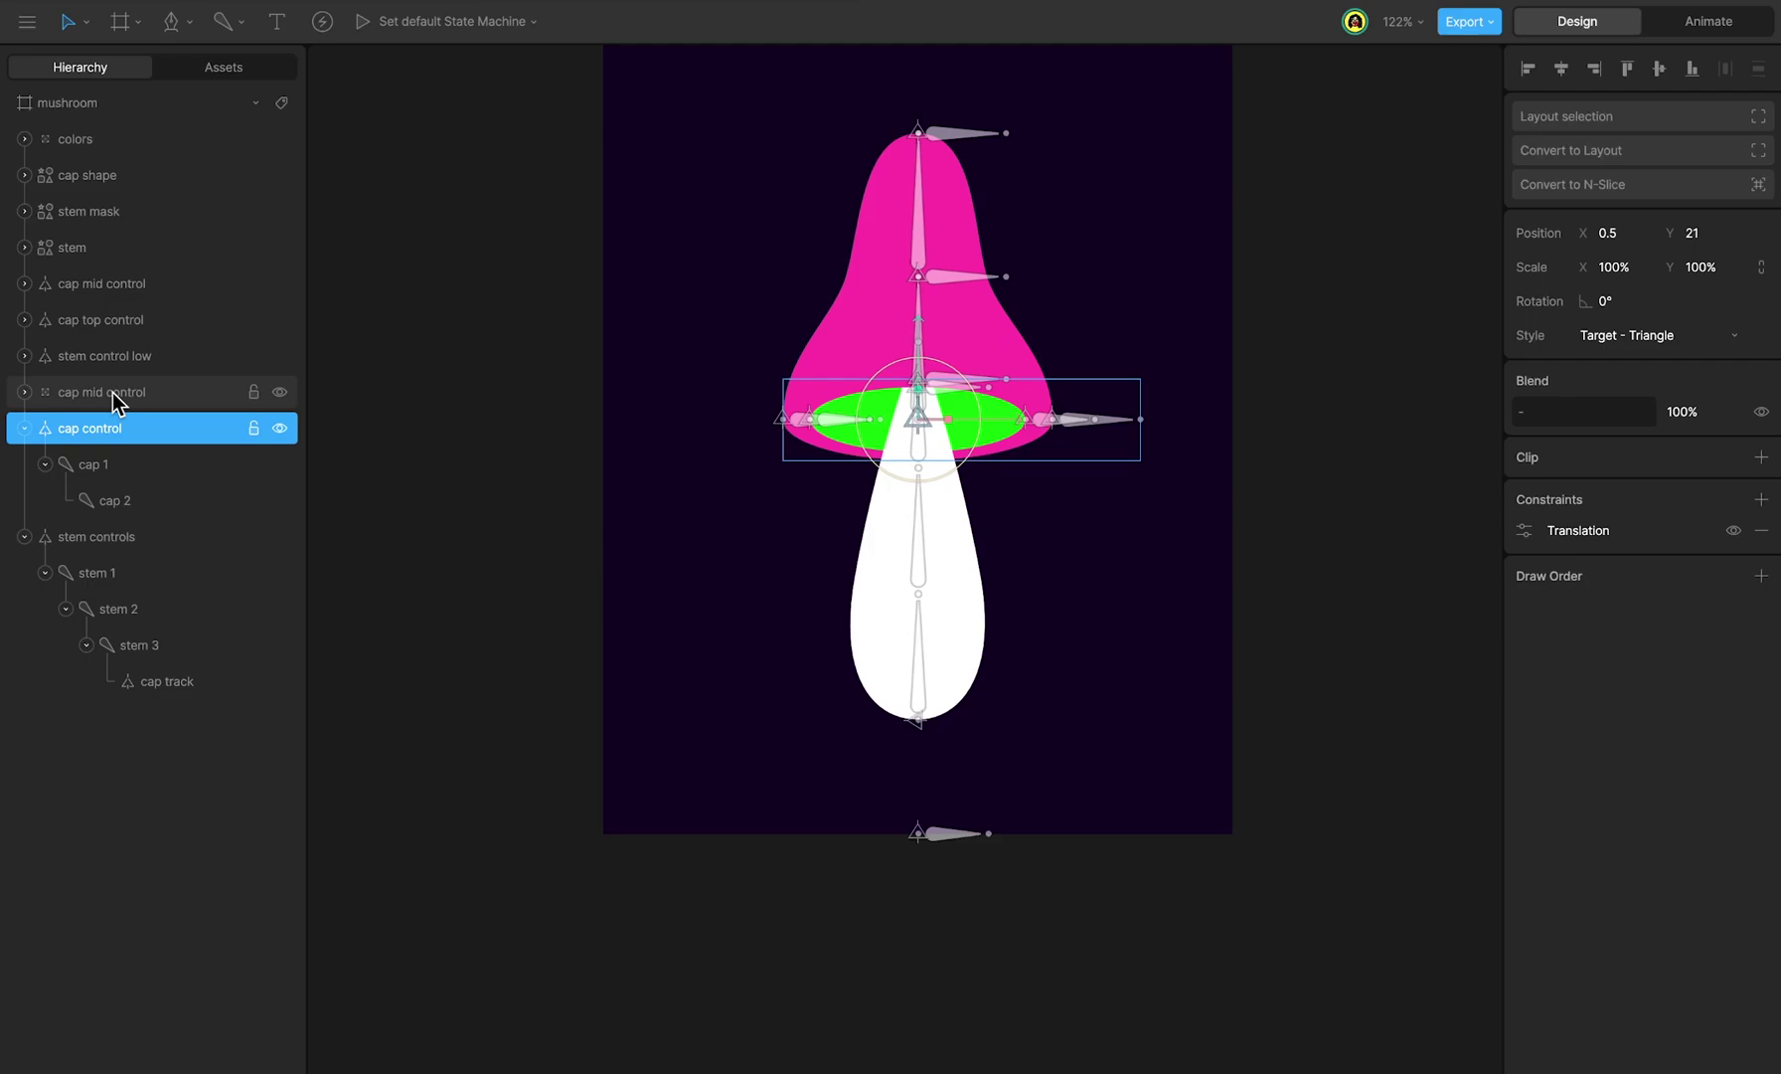
drag(114, 401, 120, 483)
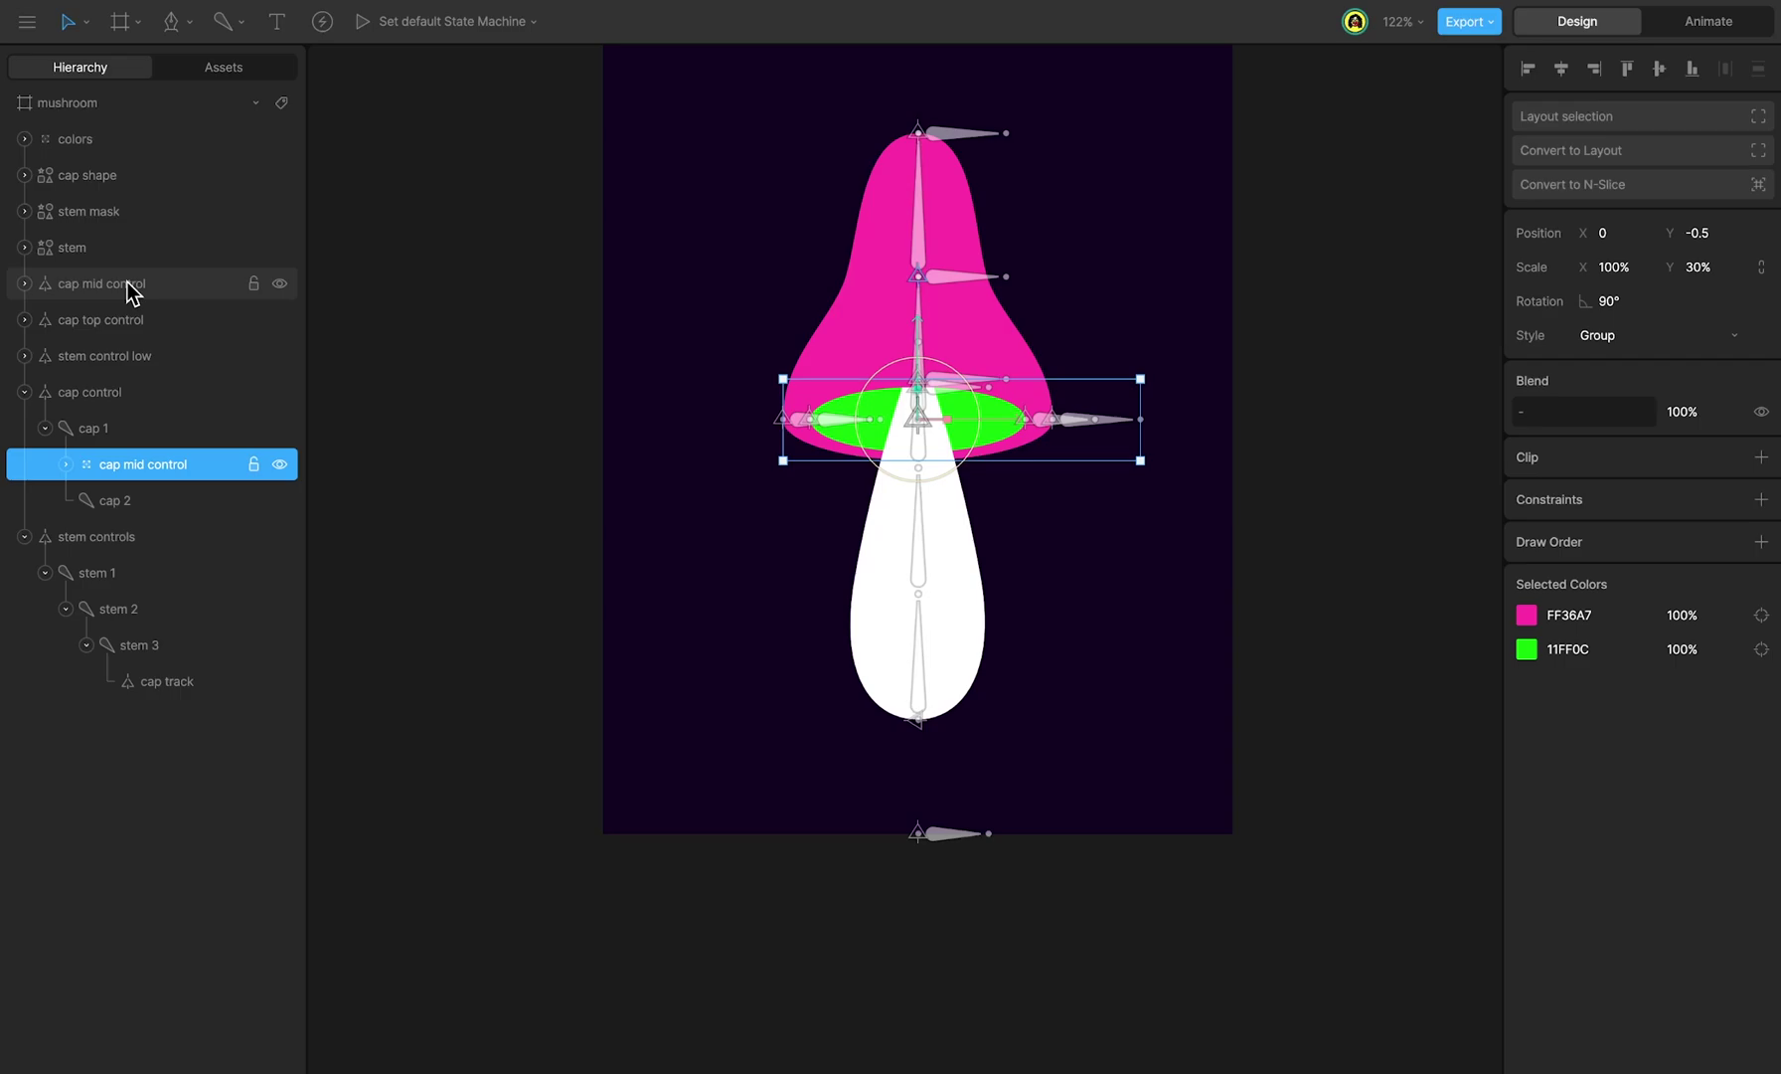
drag(129, 288, 154, 476)
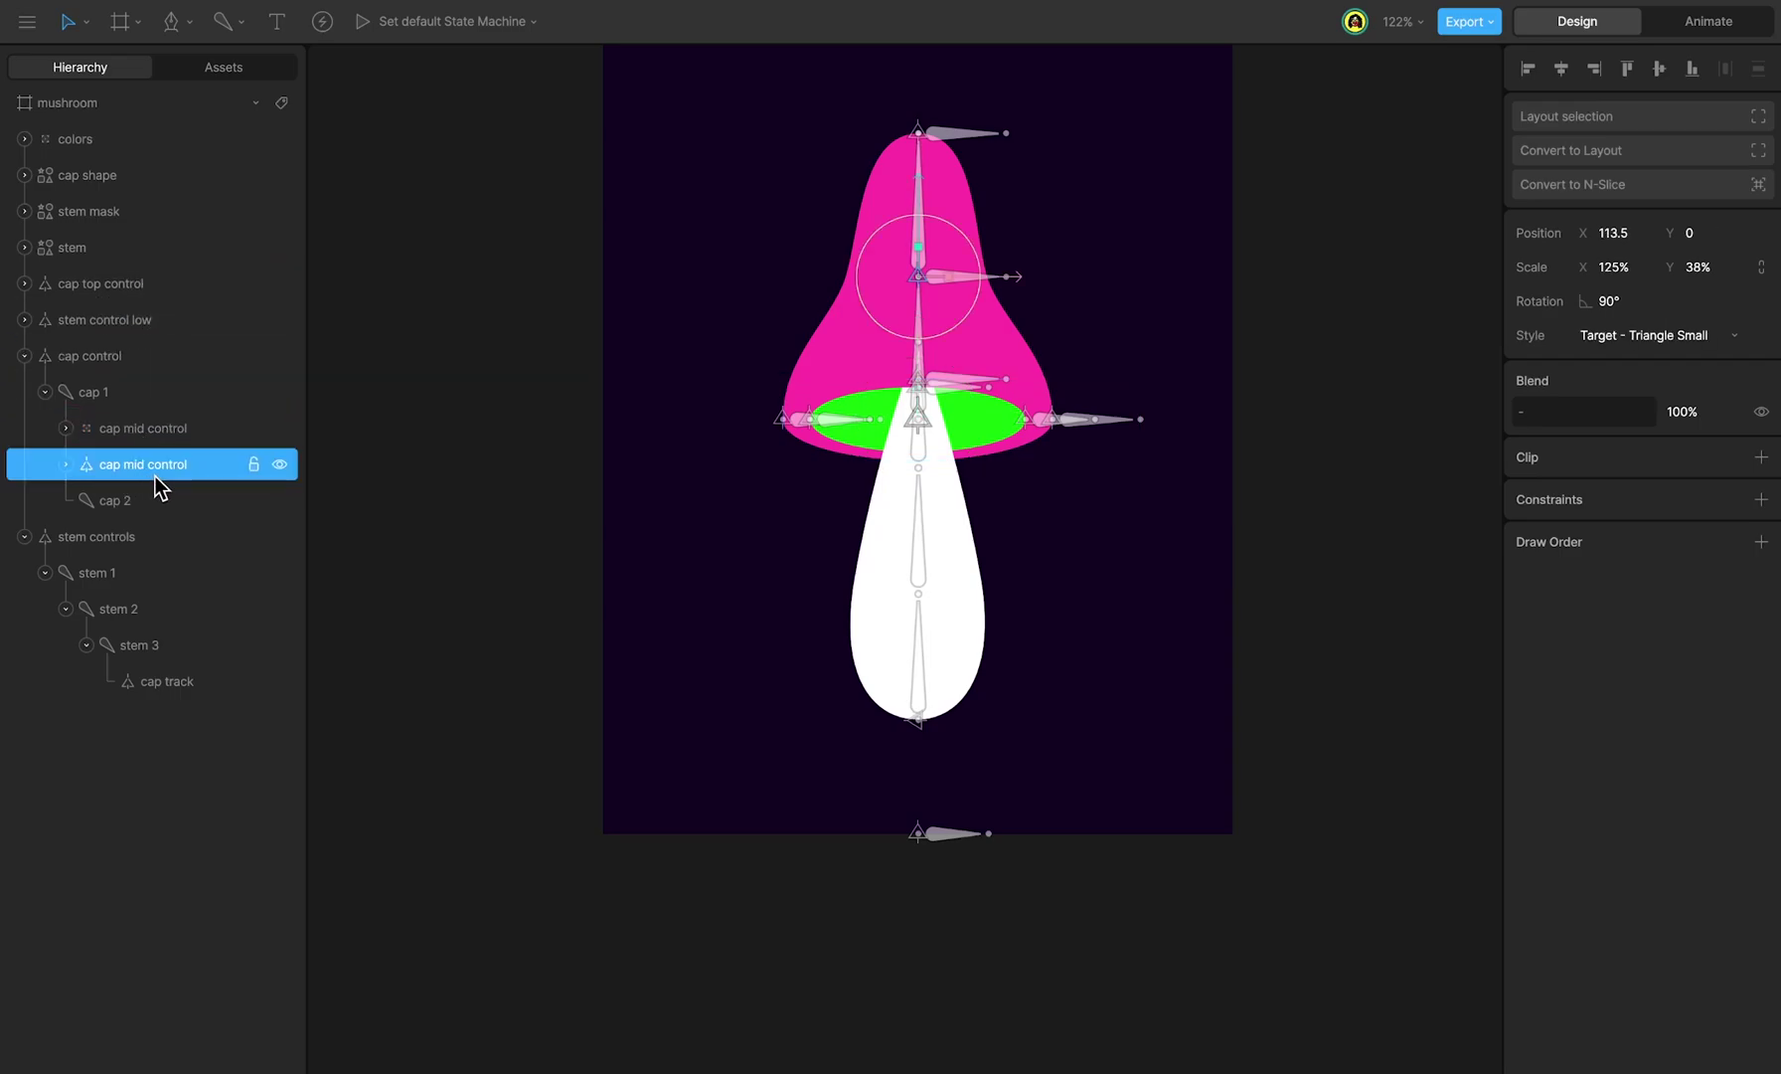
Step: Rename the triangle-target cap mid control under cap 1 as cap bezier control
double_click(148, 464)
text(cap bezier control)
key(Return)
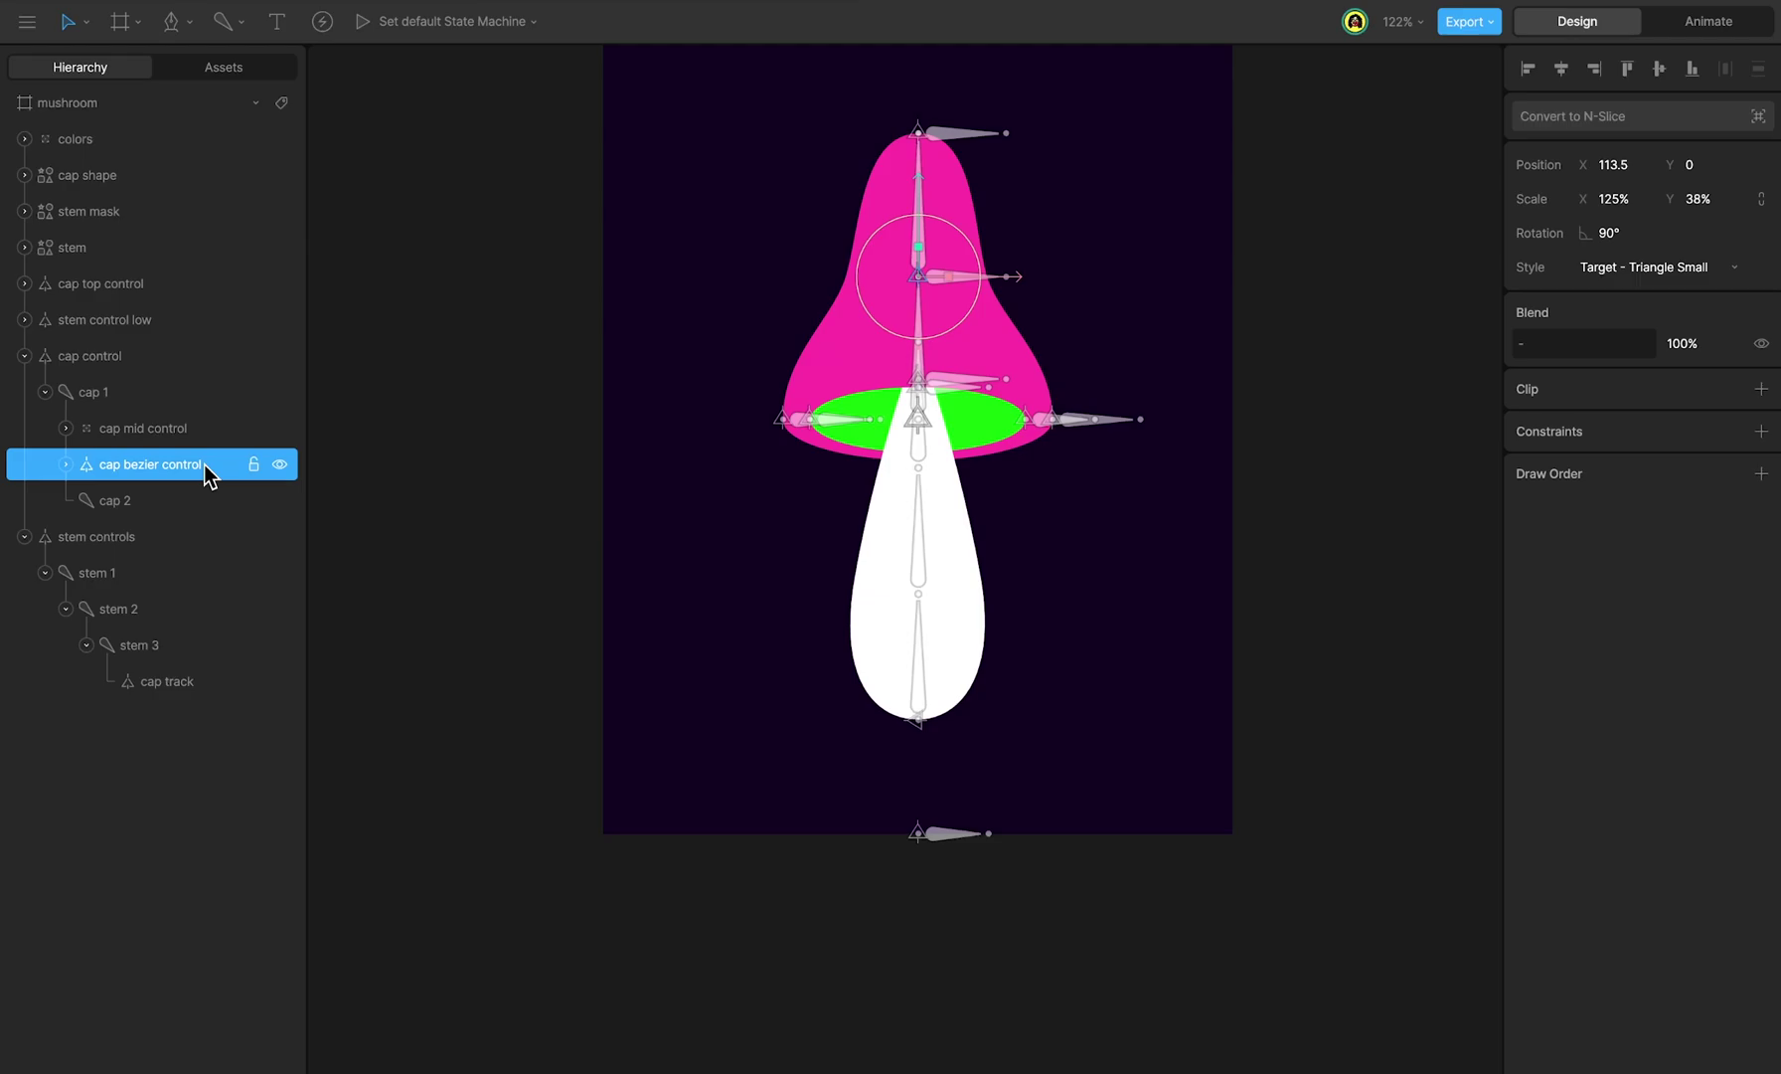
Step: Parent cap top control to the cap 2 bone and play the bend loop to check the cap's movement
drag(115, 278, 109, 497)
click(68, 466)
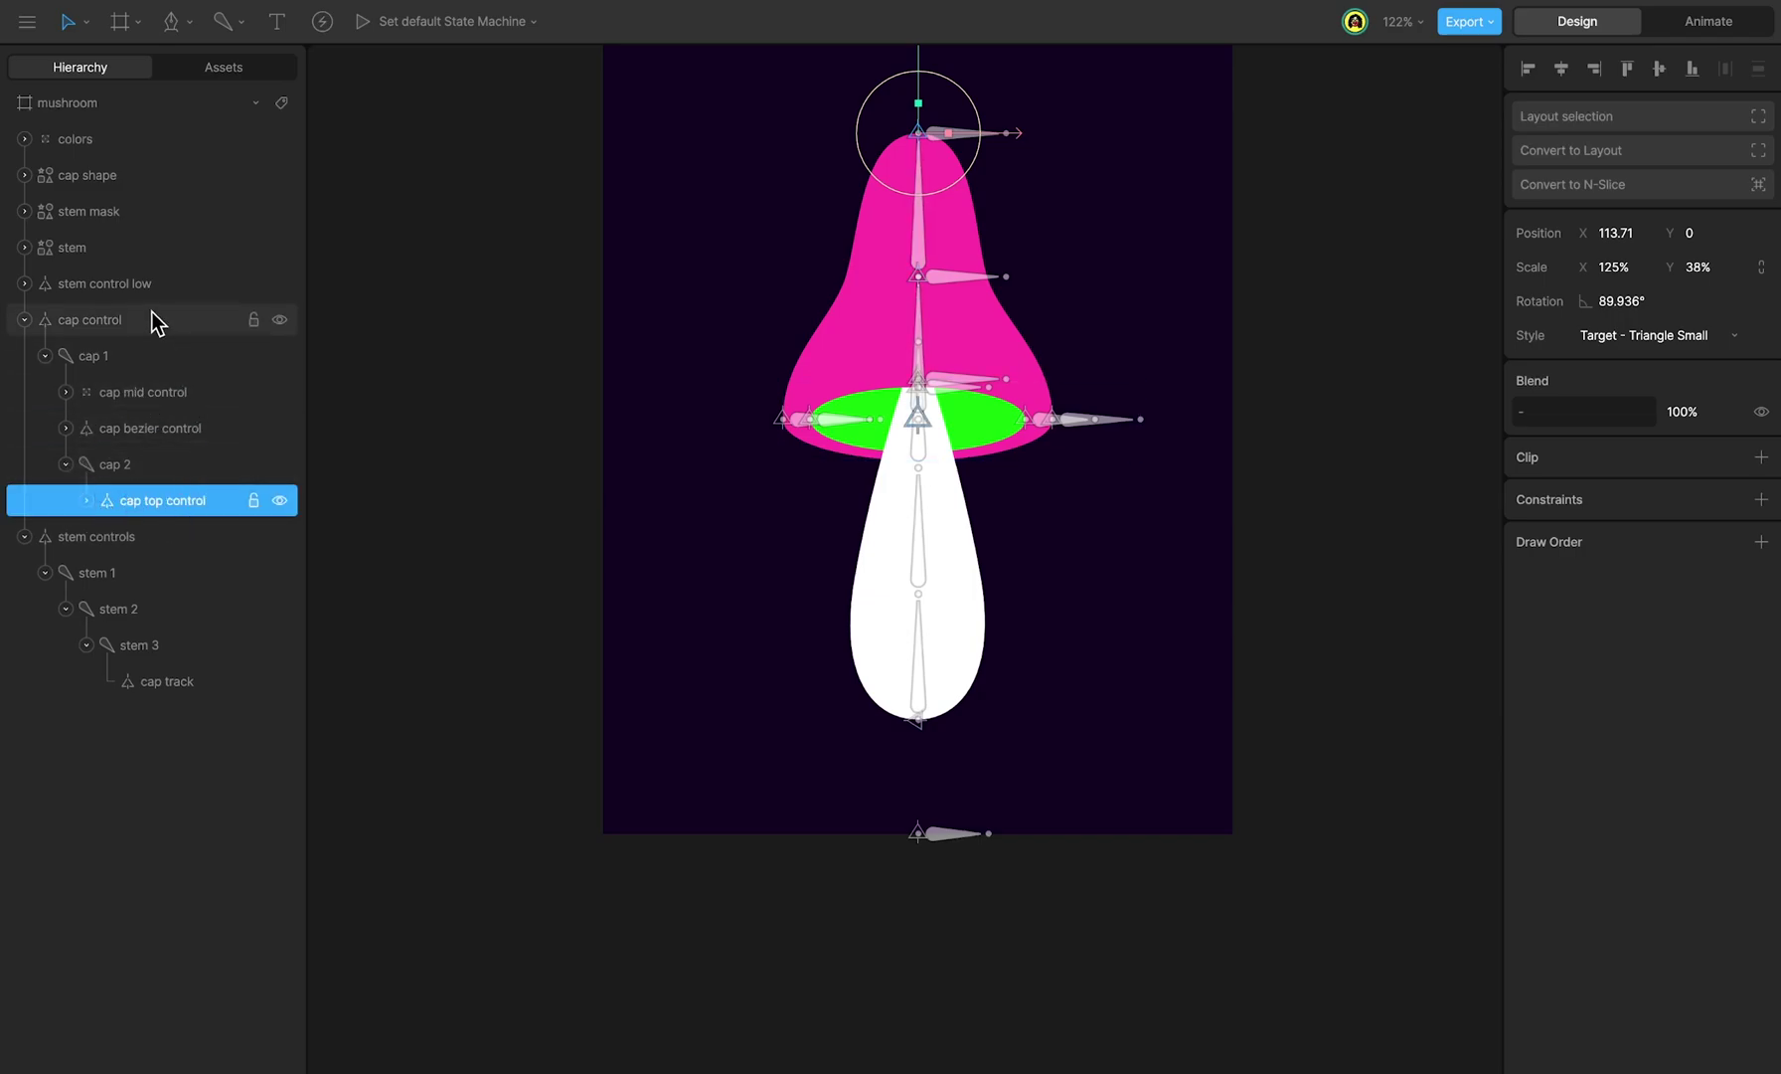
click(147, 355)
mouse_move(1618, 171)
mouse_down()
mouse_move(1615, 197)
mouse_move(1606, 111)
mouse_move(1605, 174)
mouse_up()
click(147, 465)
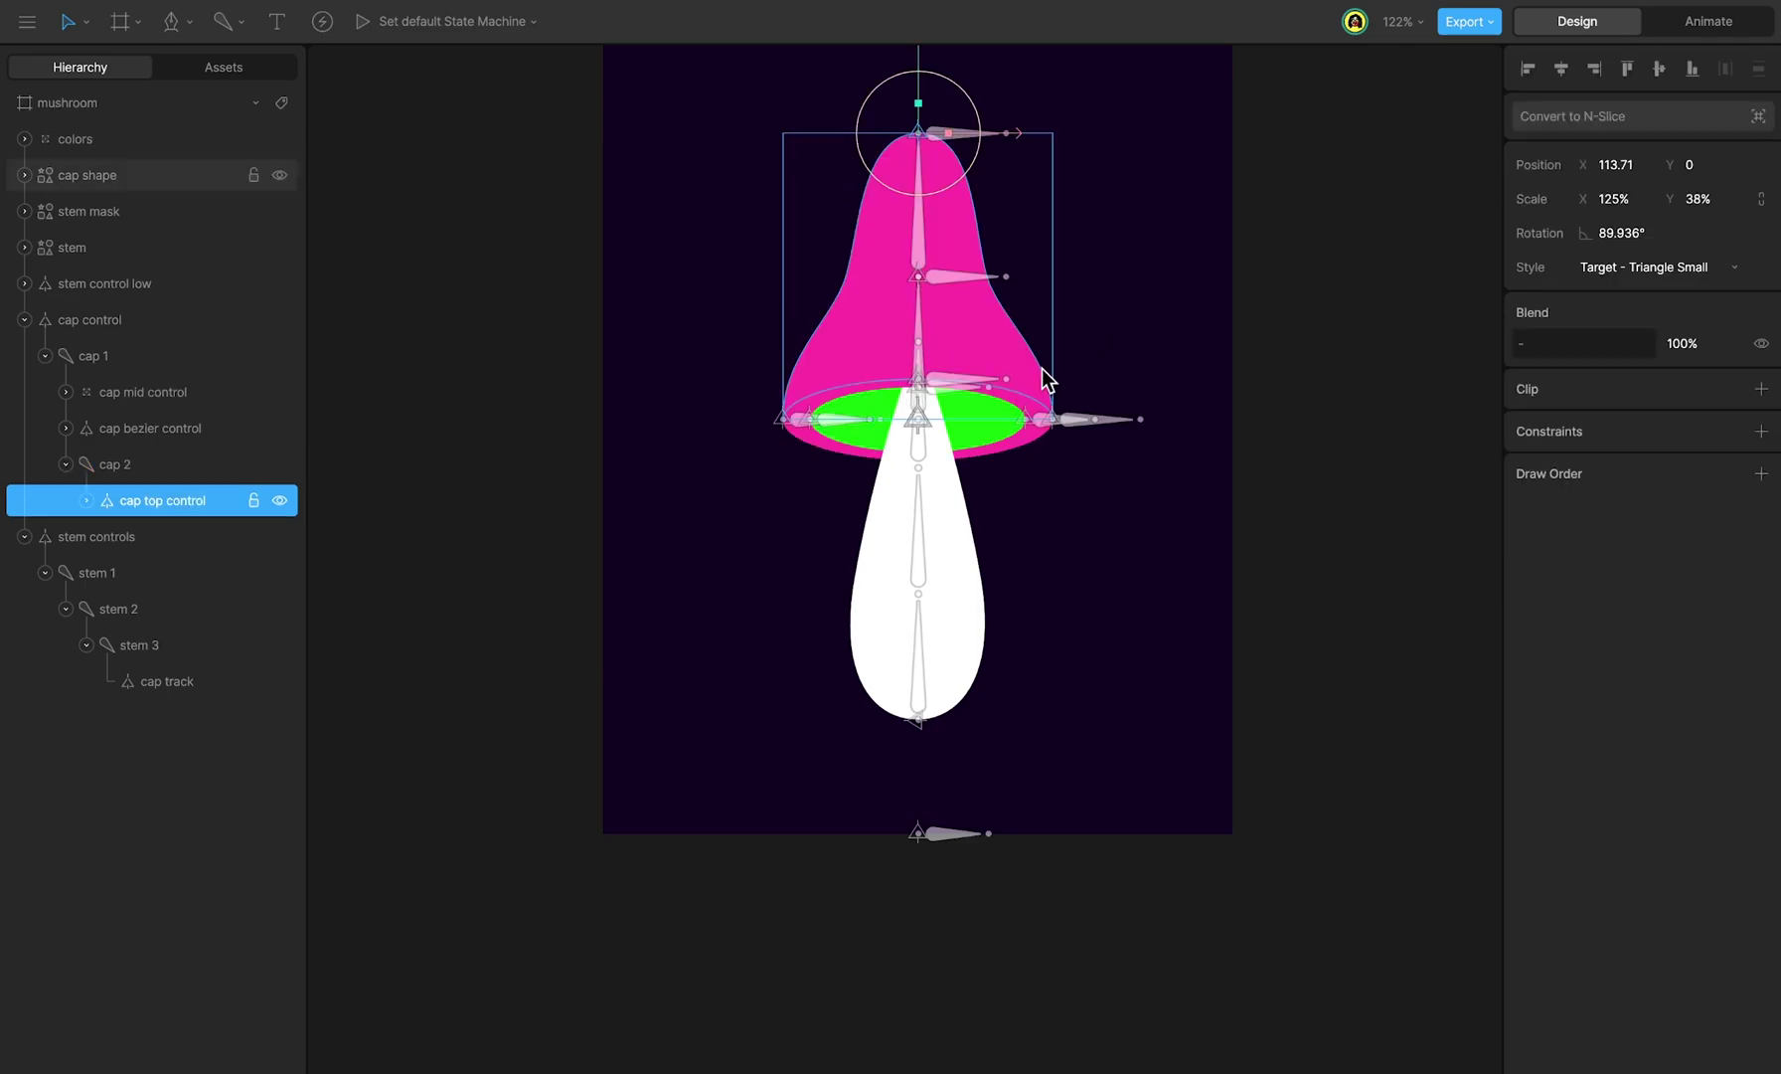
key(Tab)
key(space)
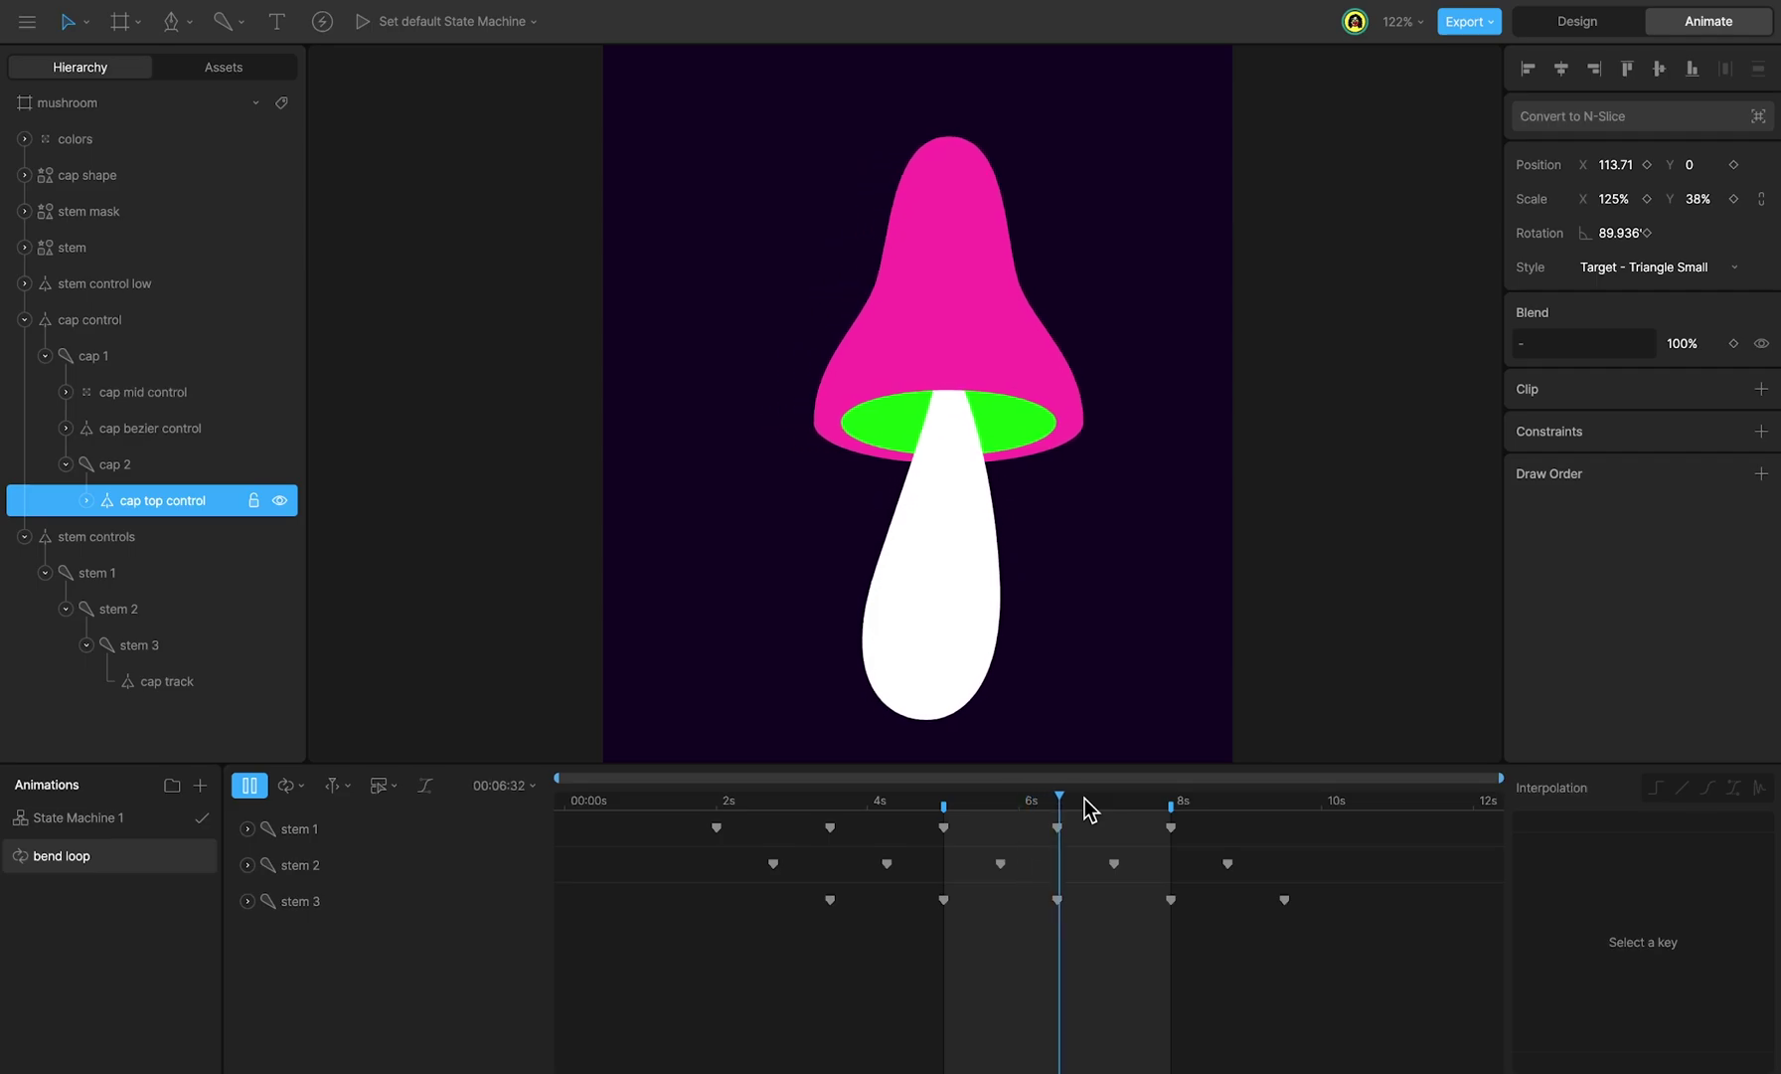
key(Tab)
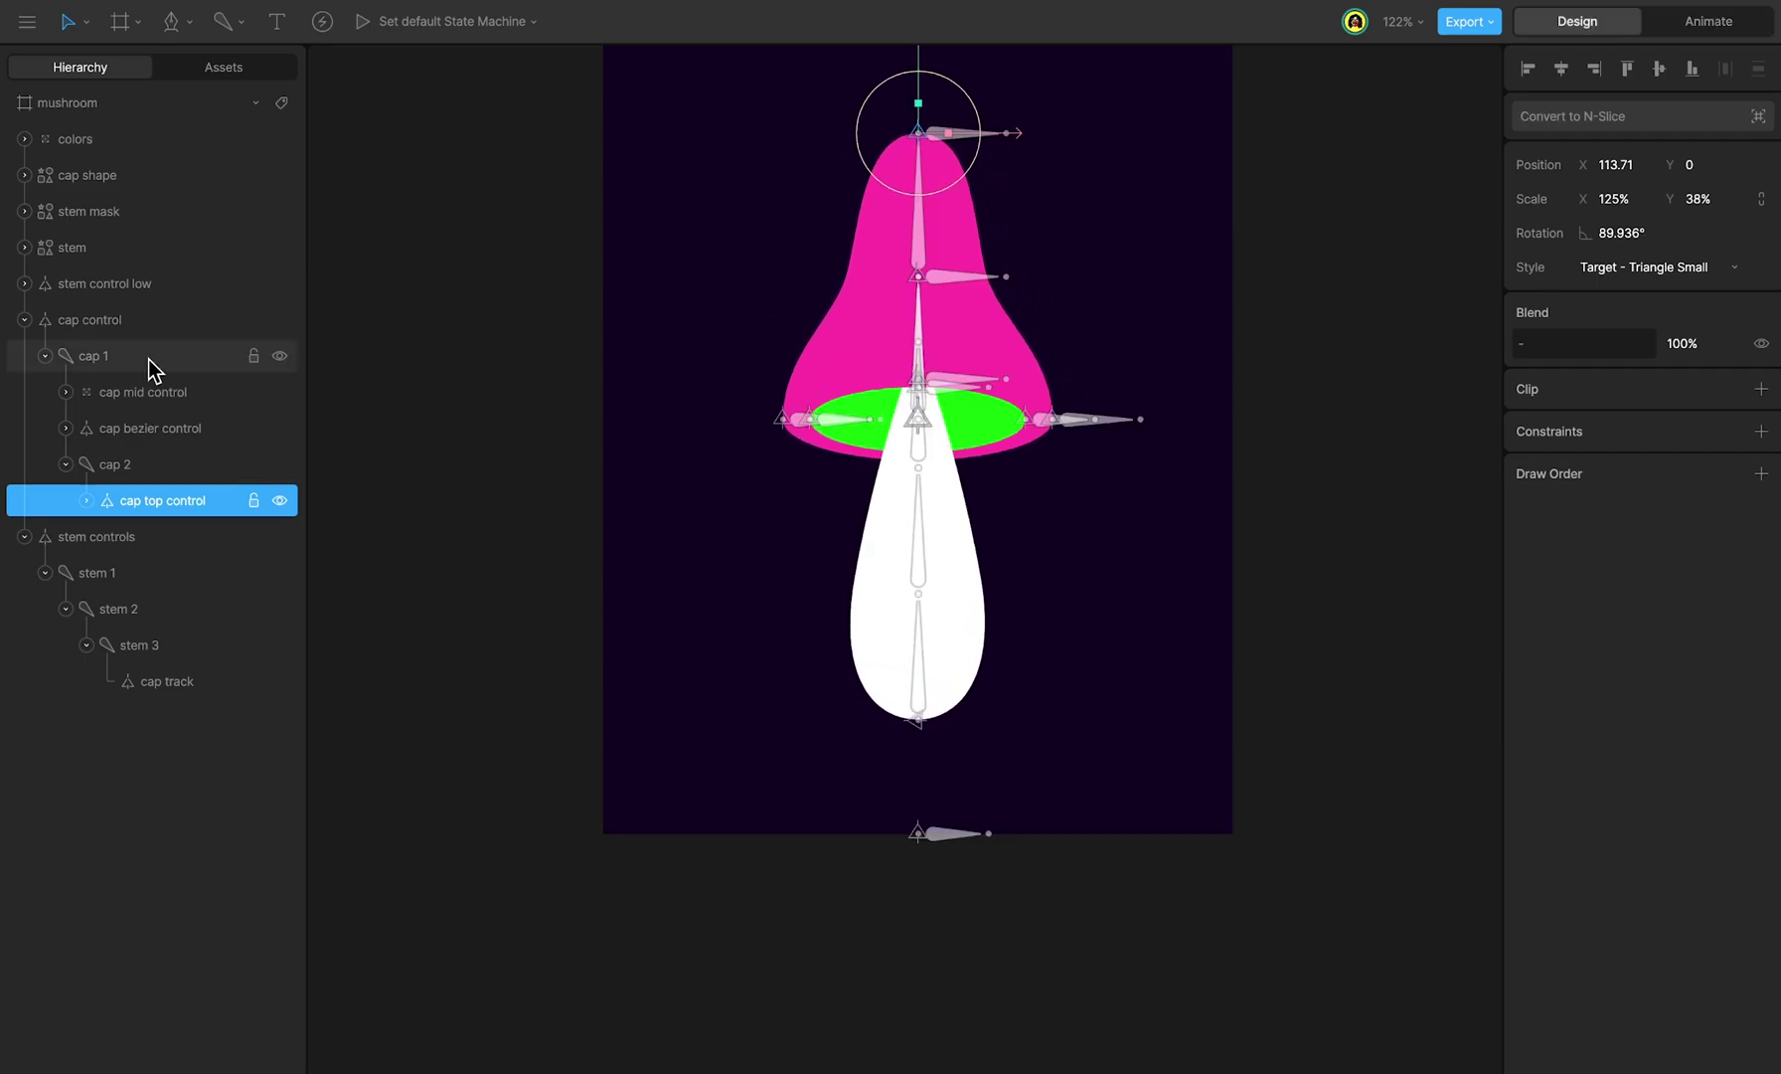
Step: Add a Rotation constraint with offset enabled to the cap 1 bone, target stem 3, and preview the bend loop
click(148, 359)
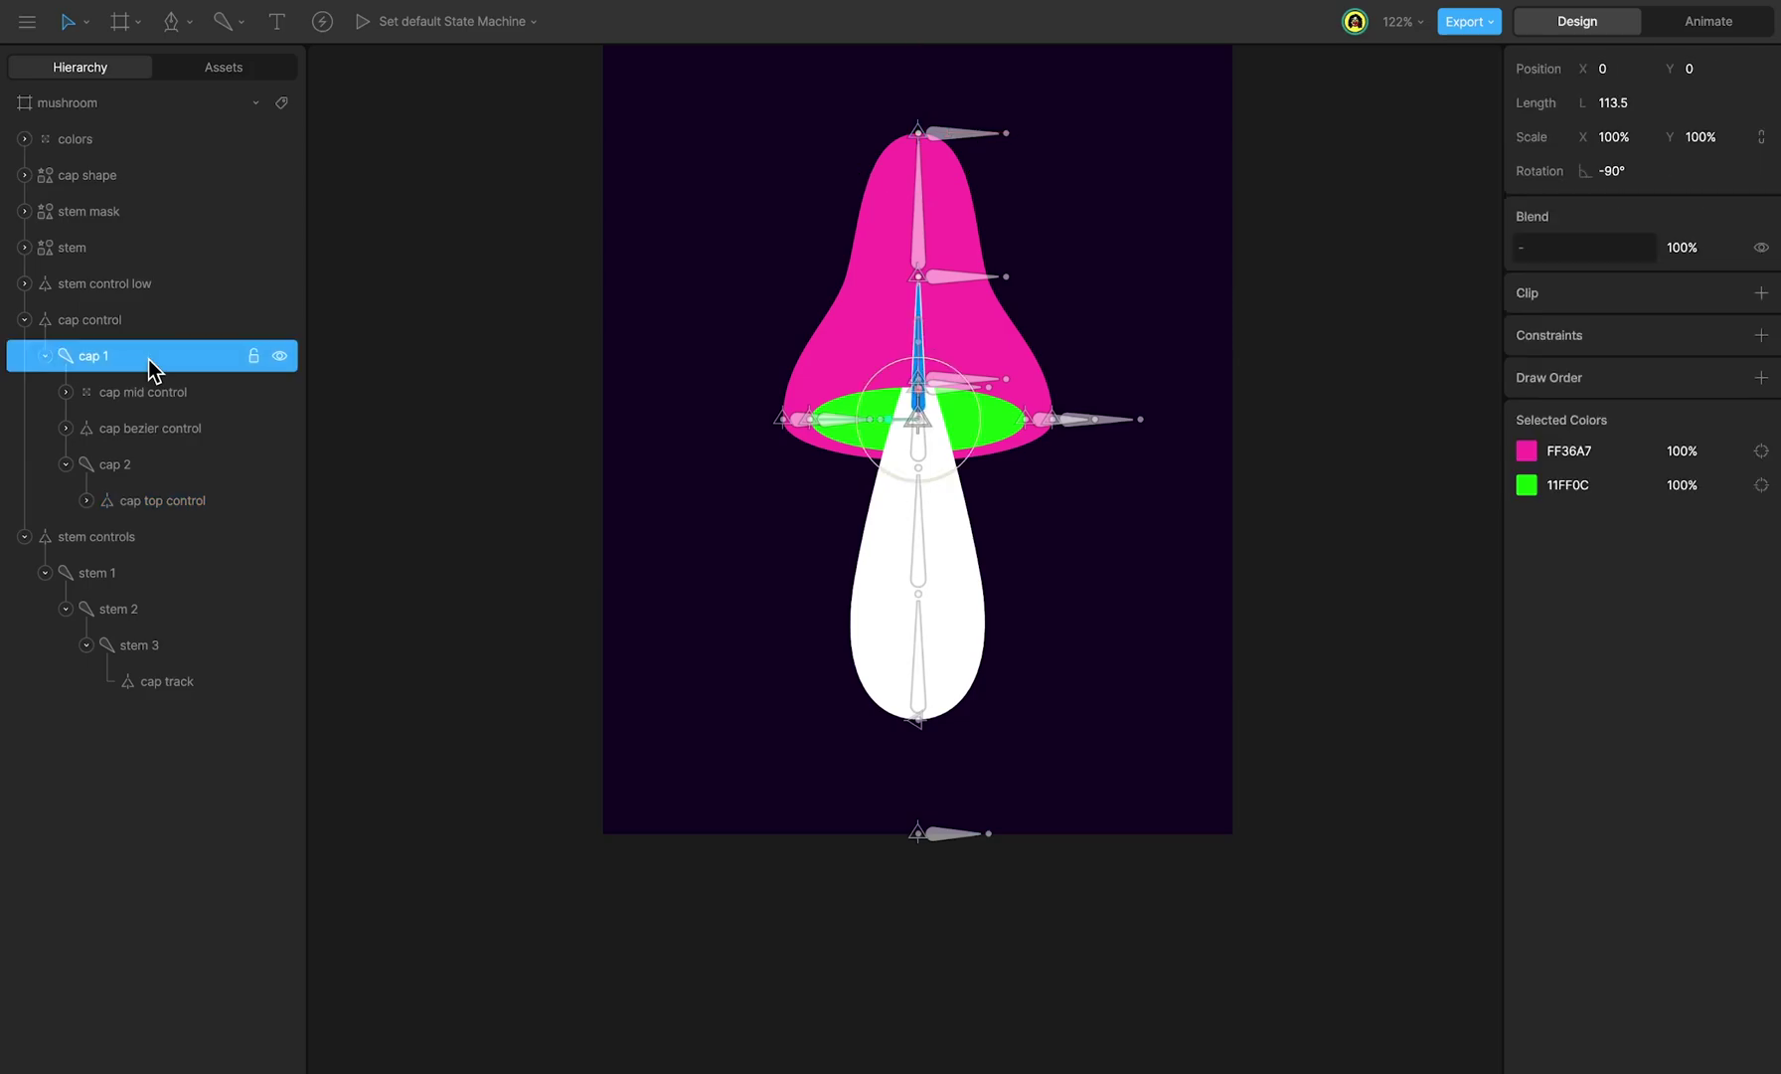
click(1762, 334)
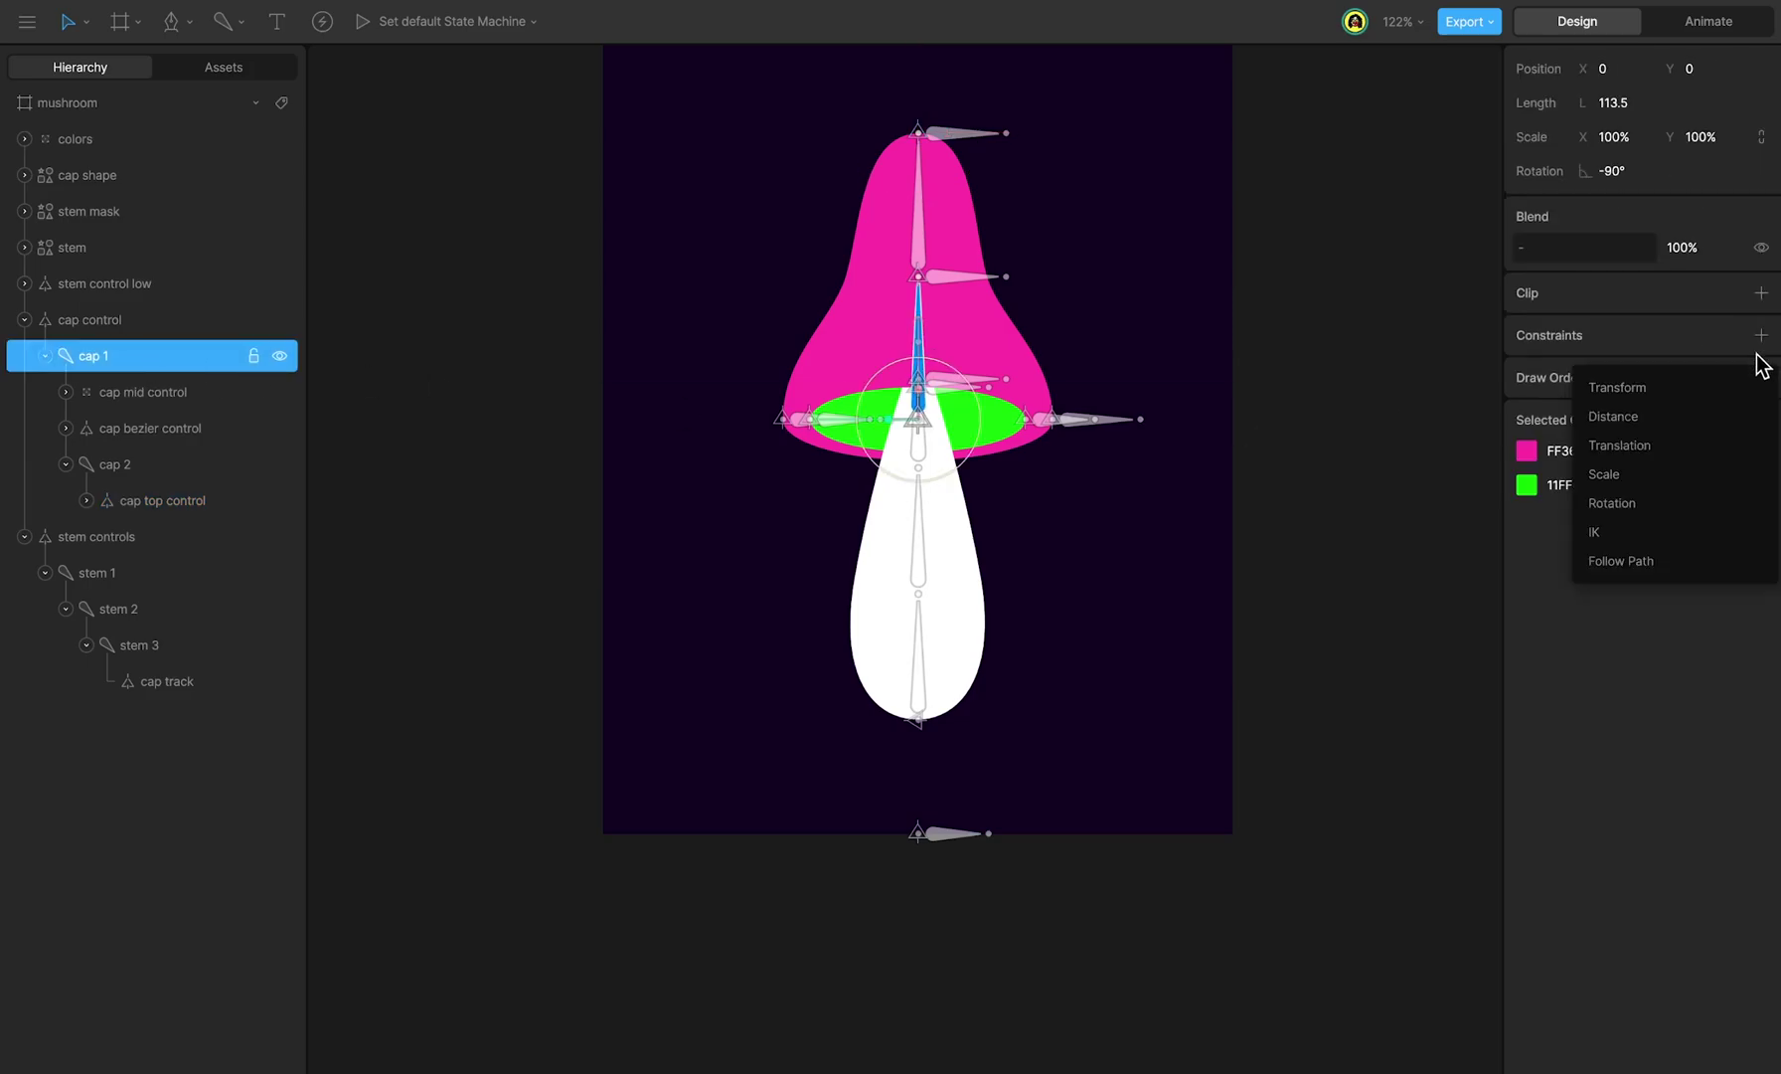
click(1709, 502)
click(1523, 367)
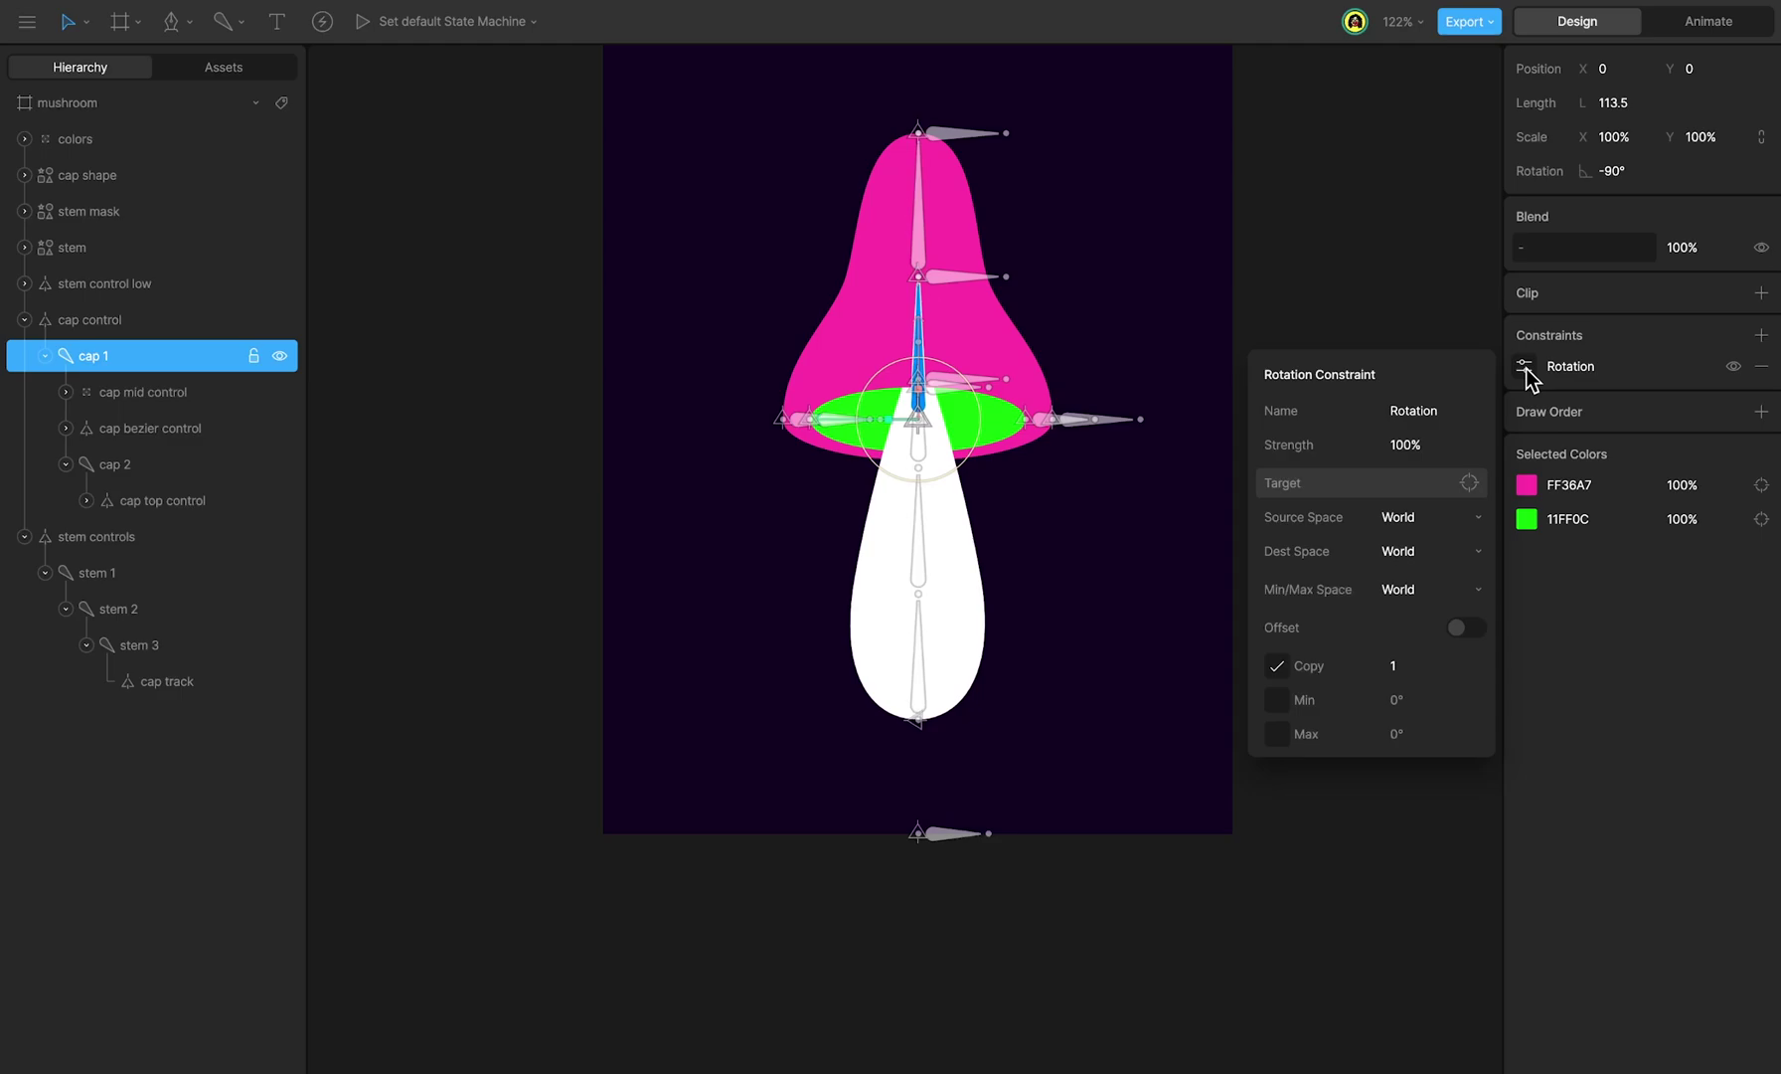
click(1469, 627)
click(1441, 447)
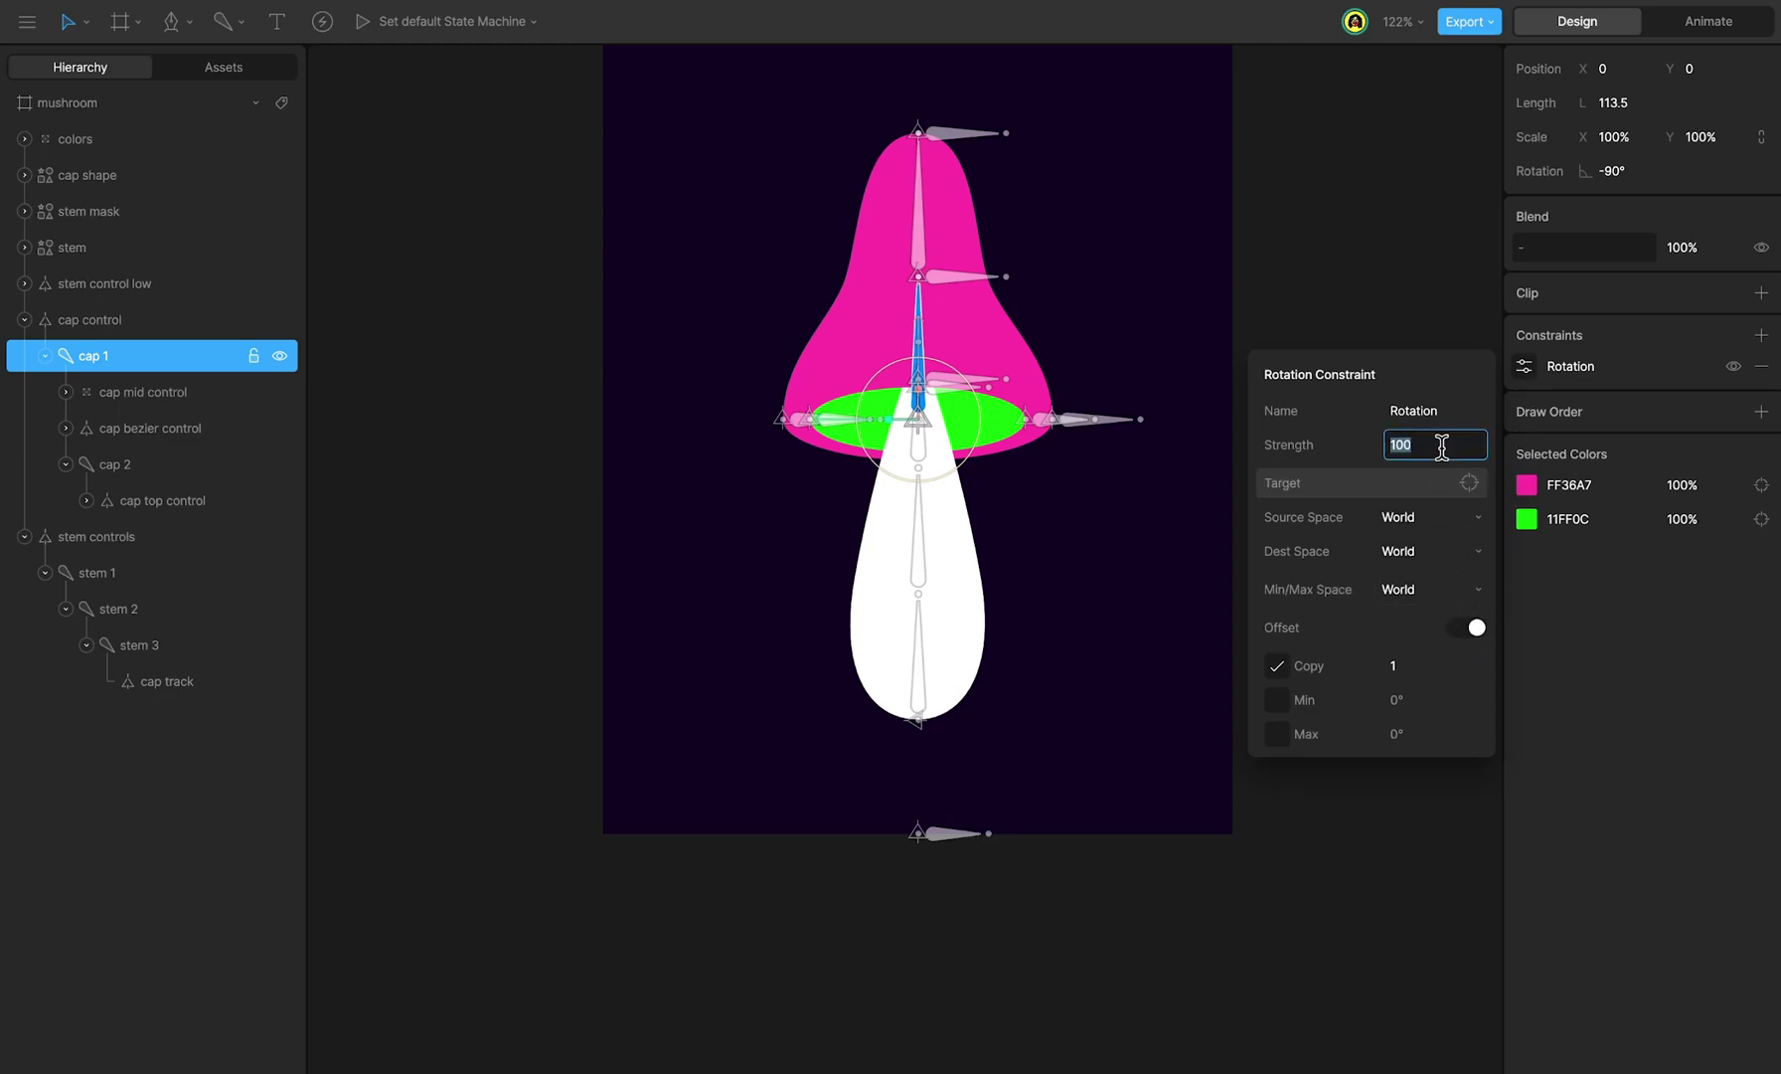
click(1389, 486)
click(171, 646)
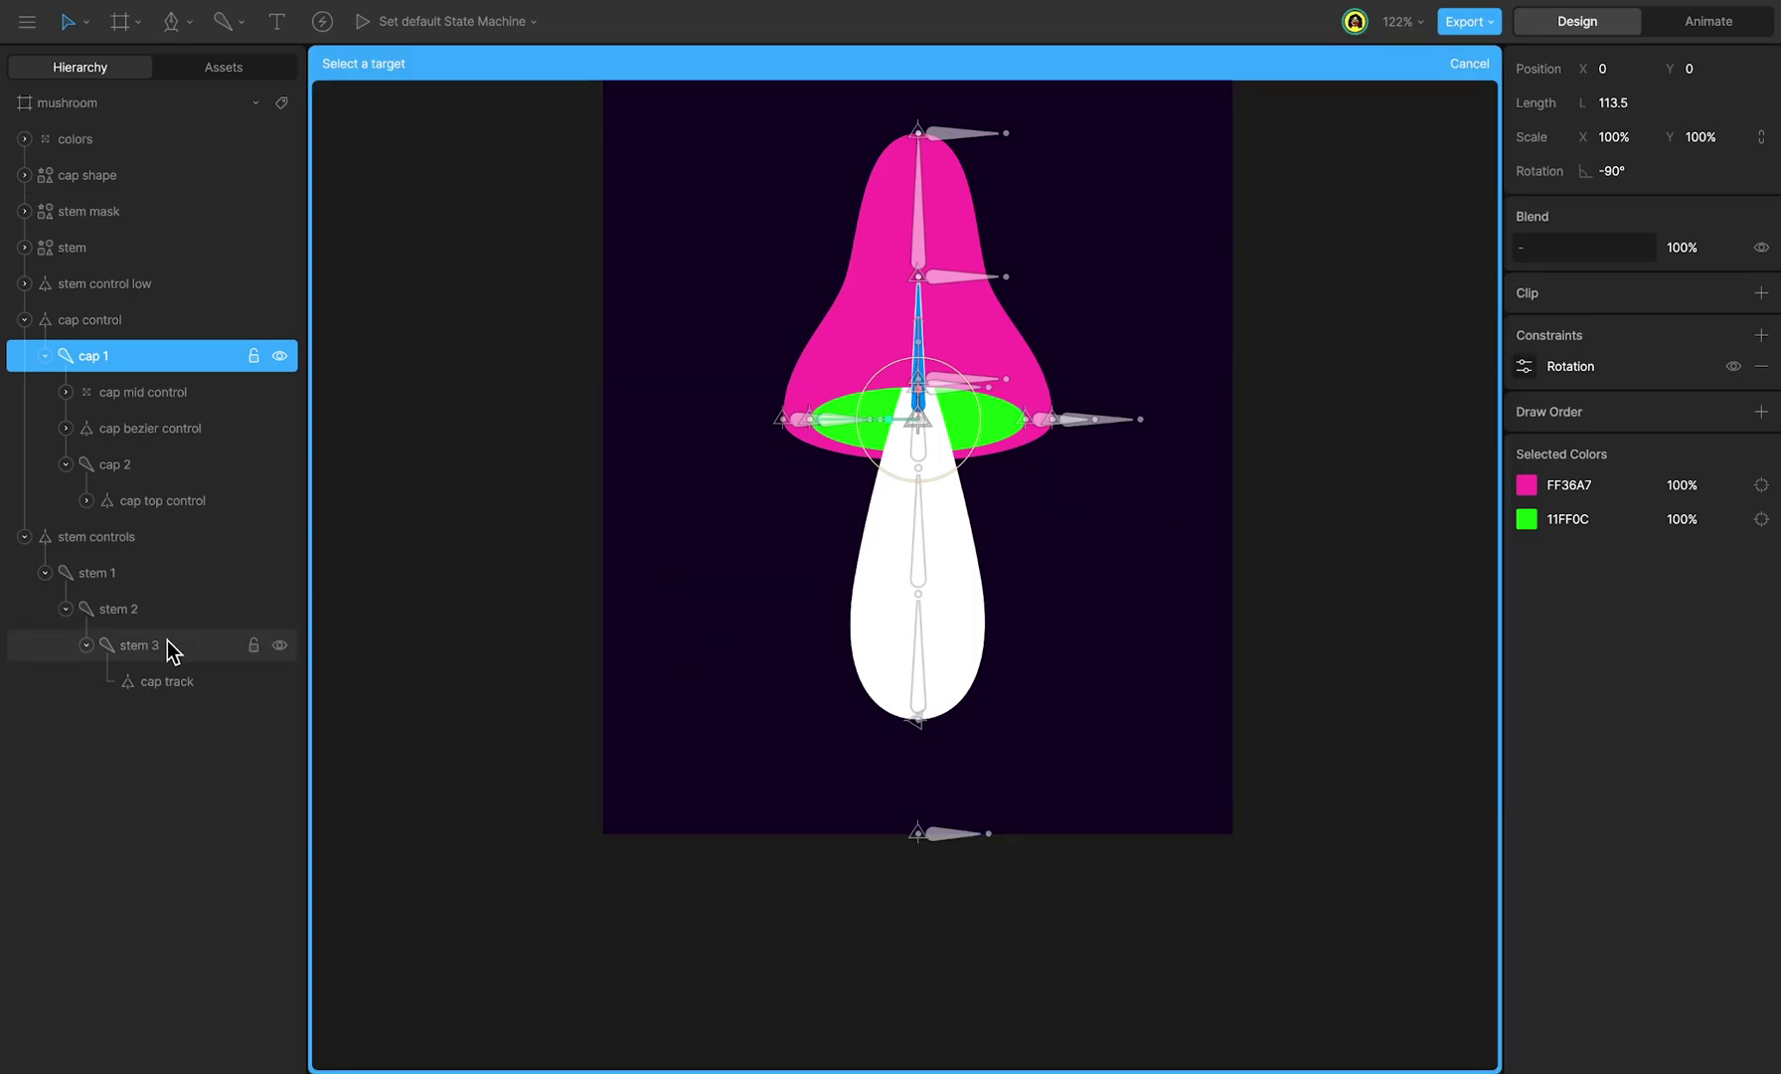
key(Tab)
key(space)
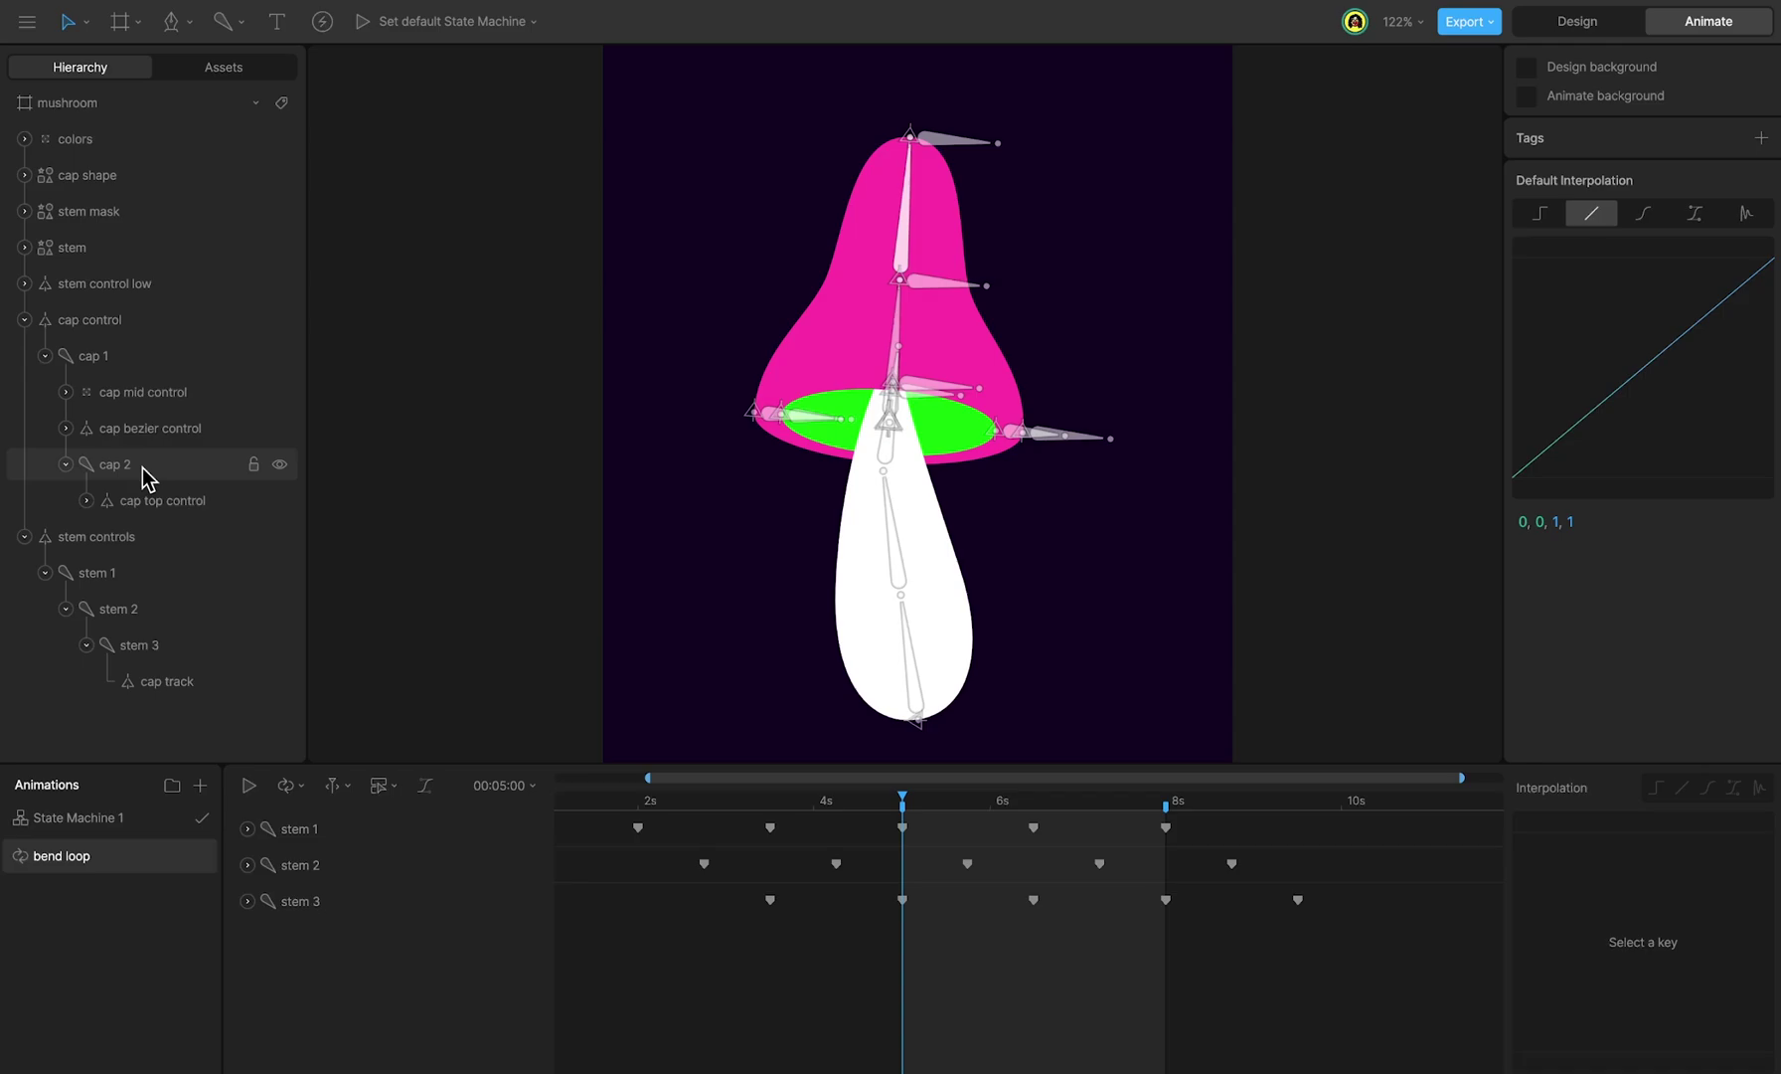
Step: Key the cap 2 bone's rotation at 12° at 5 seconds and -12° at the middle of the loop
click(147, 477)
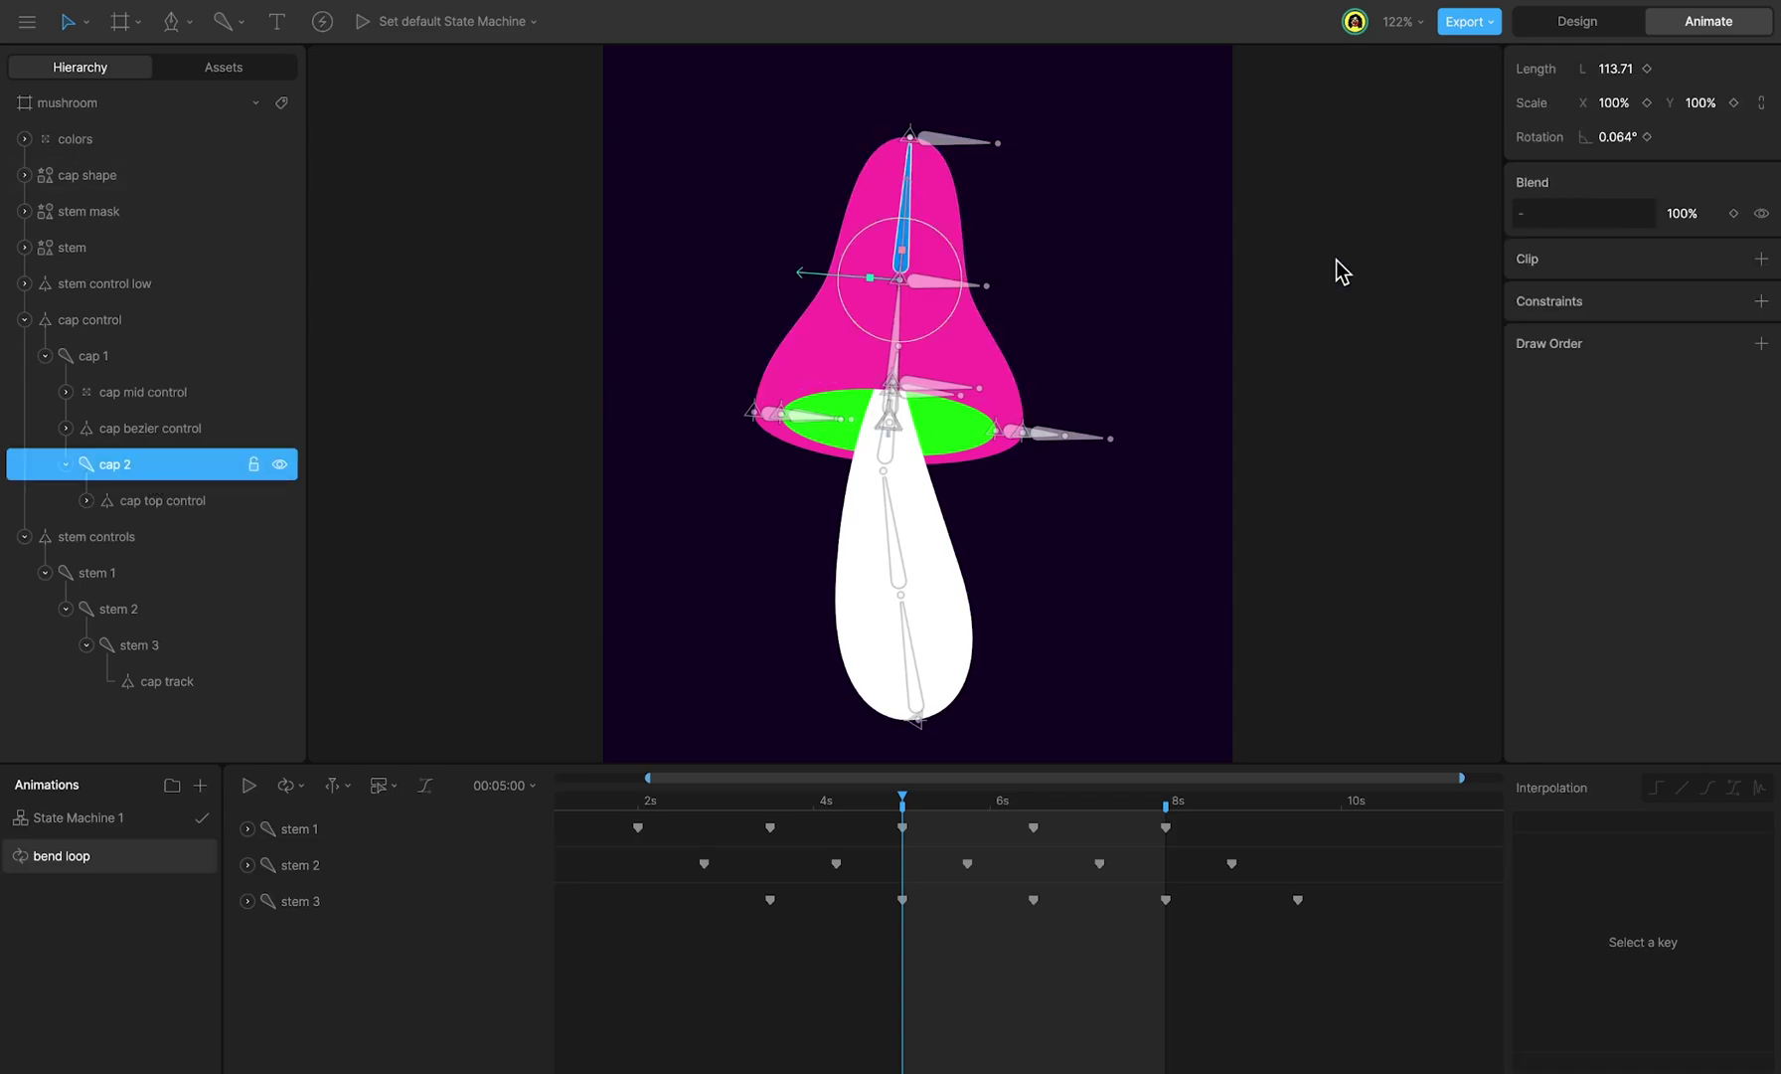
click(1647, 138)
drag(1610, 136, 1627, 171)
key(space)
key(space)
click(1034, 801)
Step: Copy the cap 2 rotation keys, paste them at 8 seconds, ease the keys with cubic interpolation and play the loop
drag(903, 802, 1166, 803)
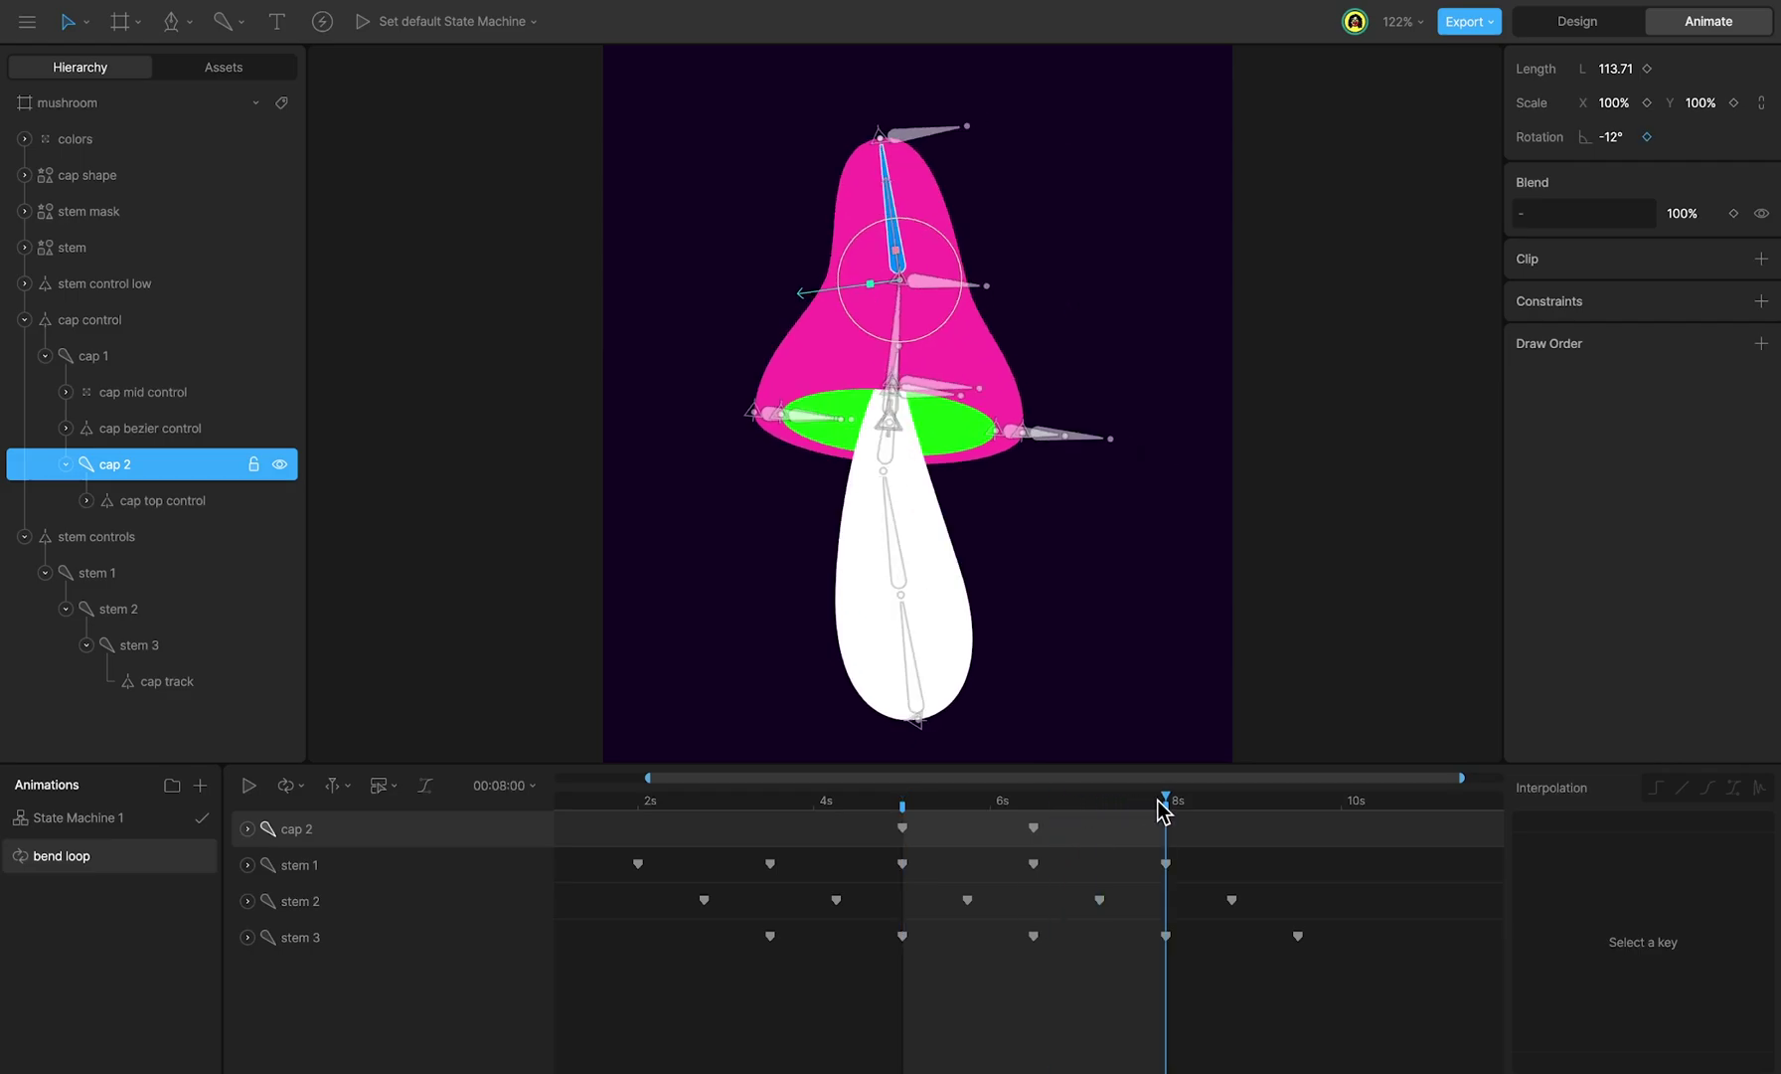
drag(959, 822, 827, 840)
key(ctrl+c)
key(ctrl+v)
drag(1203, 841, 817, 843)
click(1707, 787)
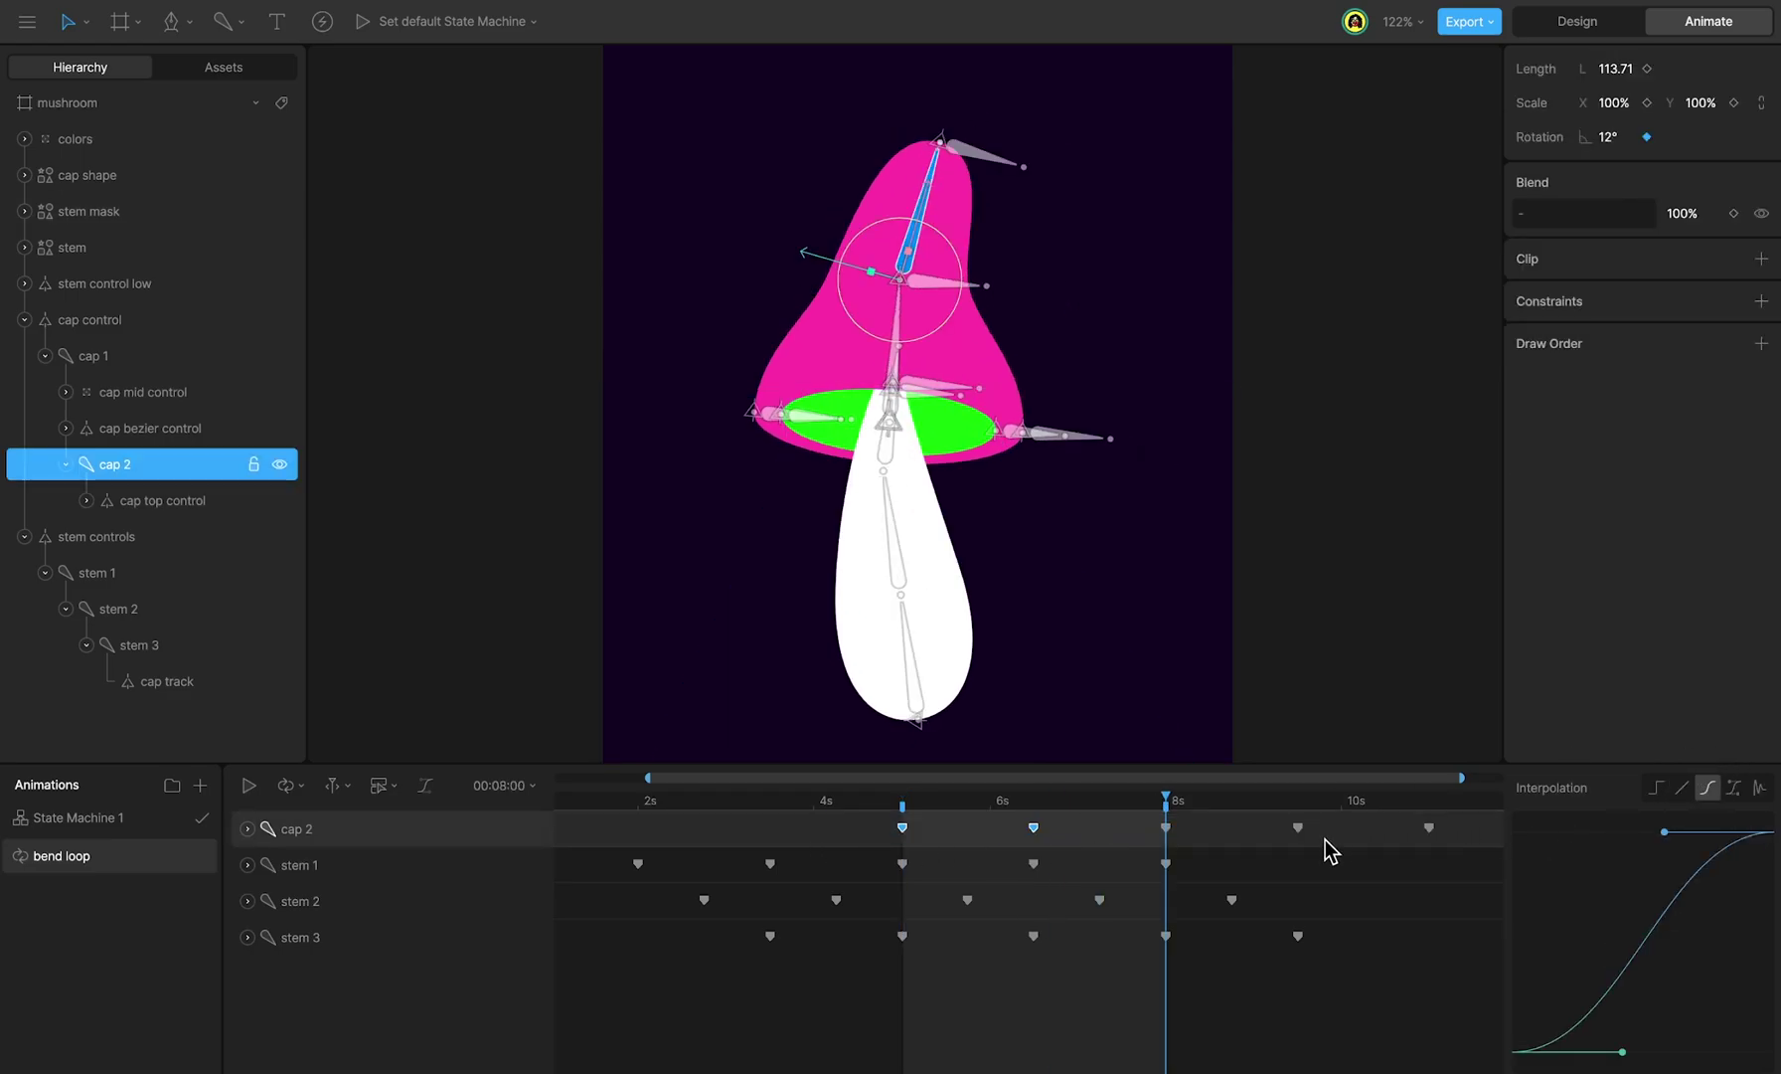
key(space)
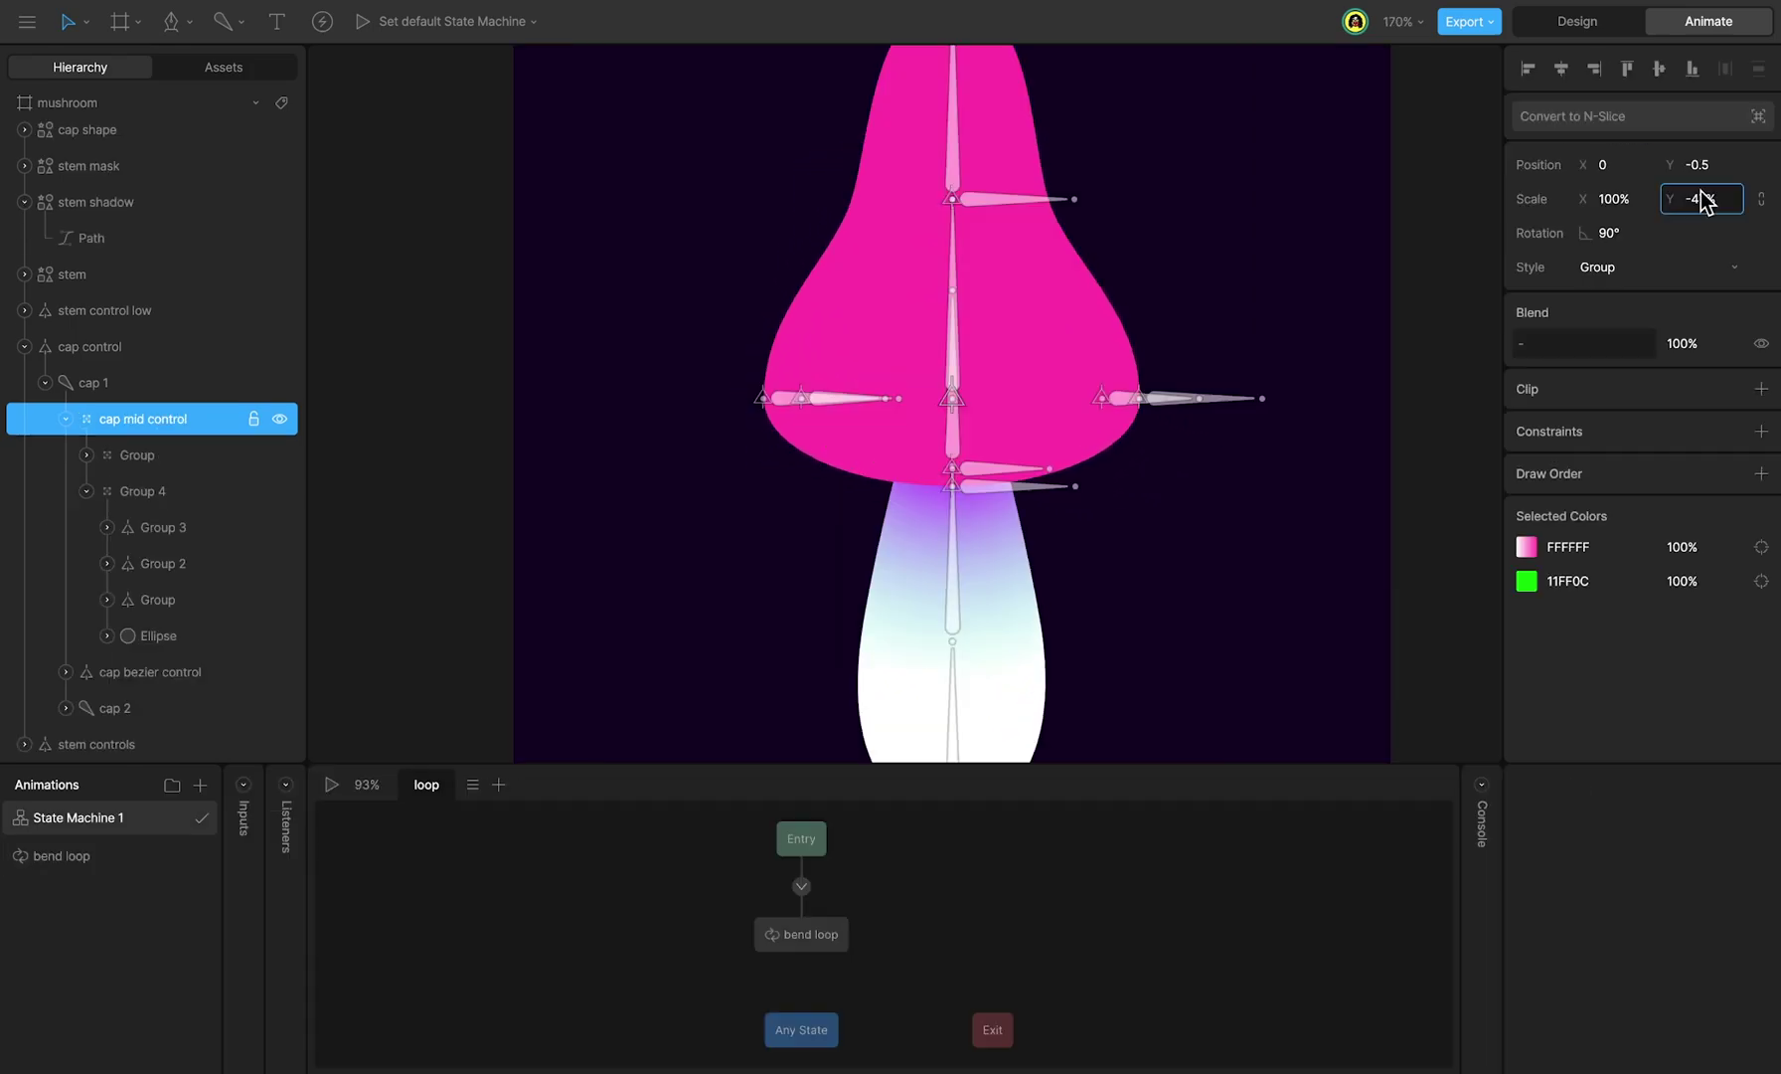
Step: Change the pink rim ellipse's fill from solid to a radial gradient
drag(1702, 195, 1702, 195)
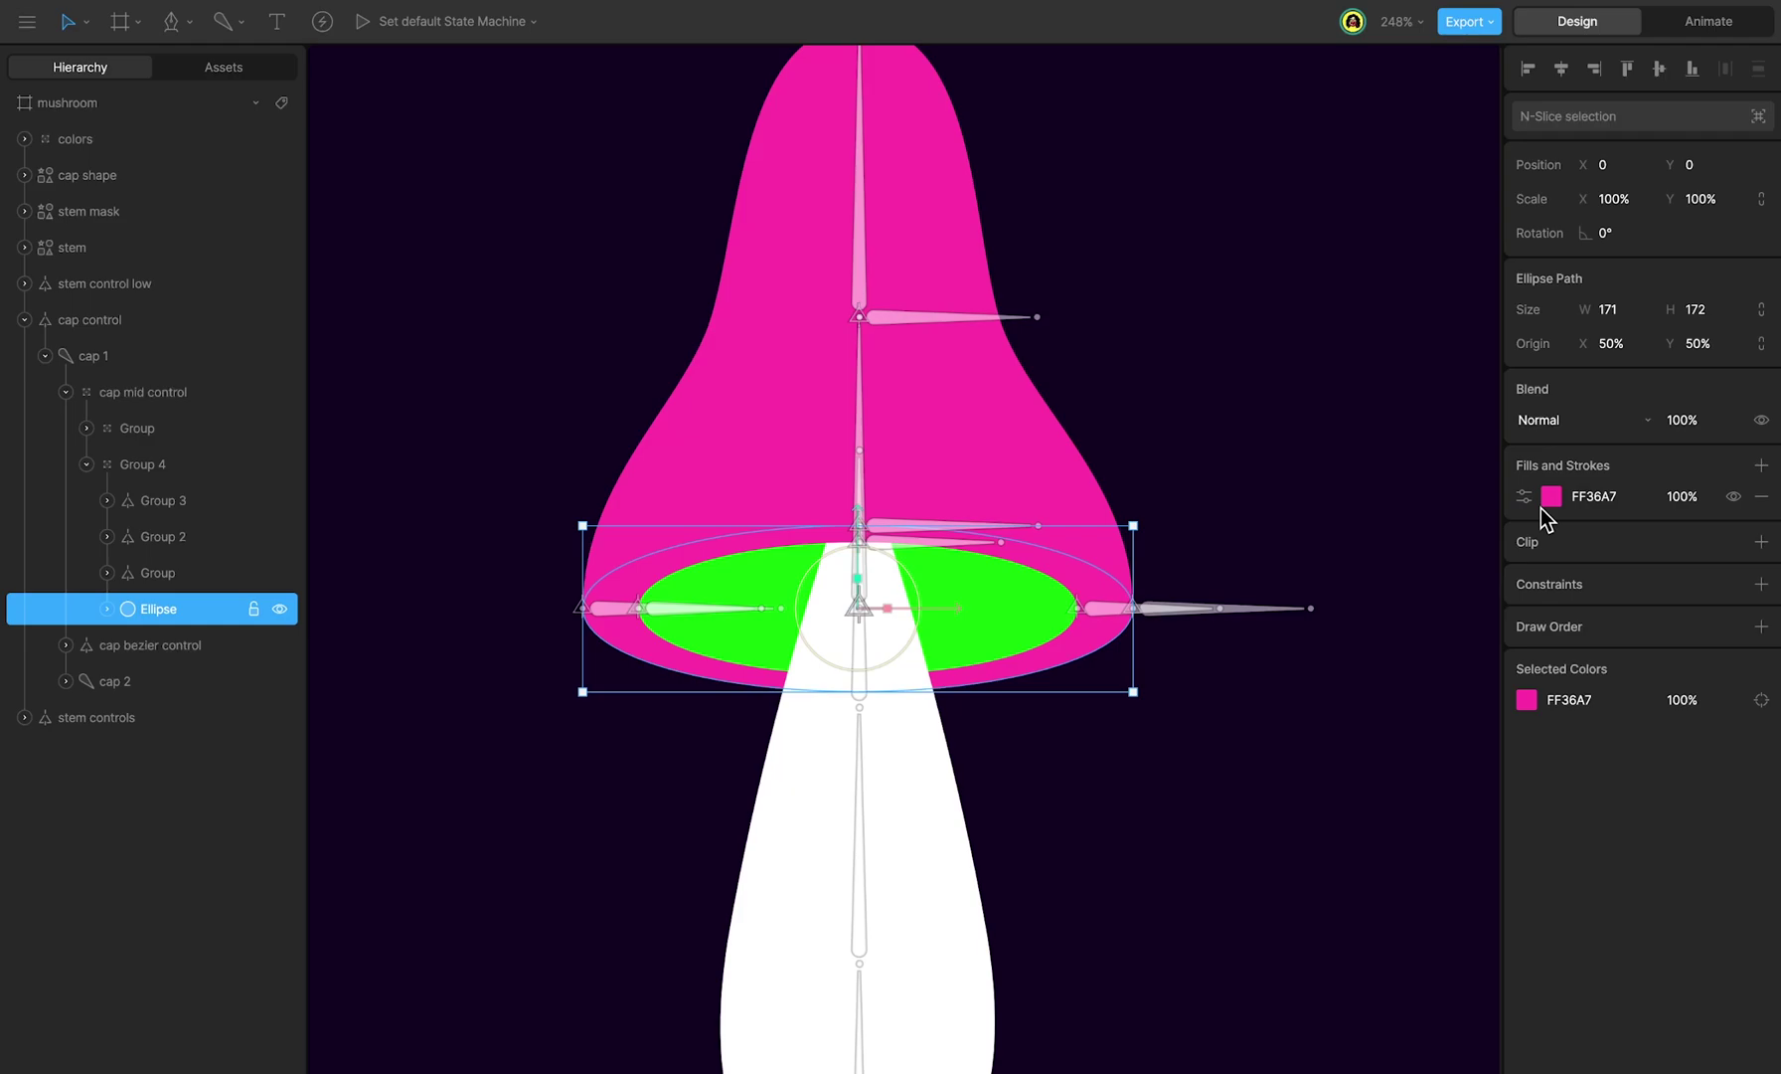
click(1550, 496)
click(1328, 504)
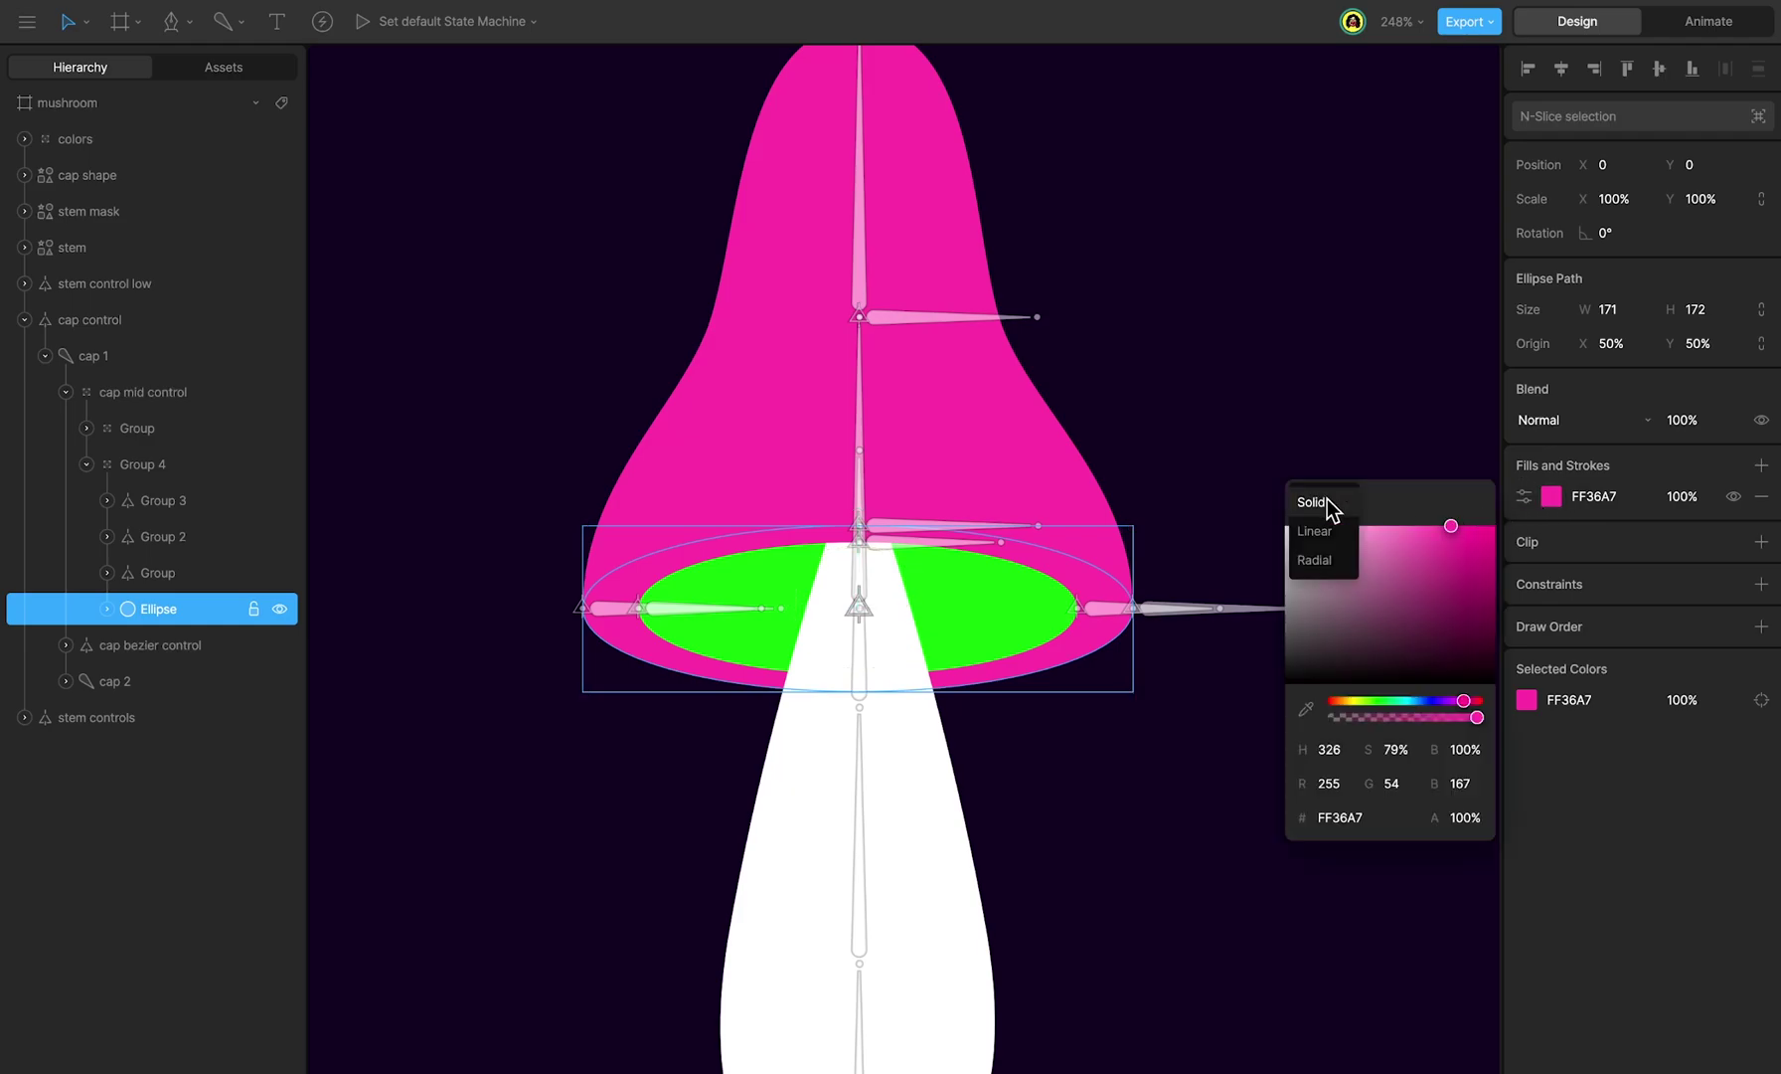
click(1329, 570)
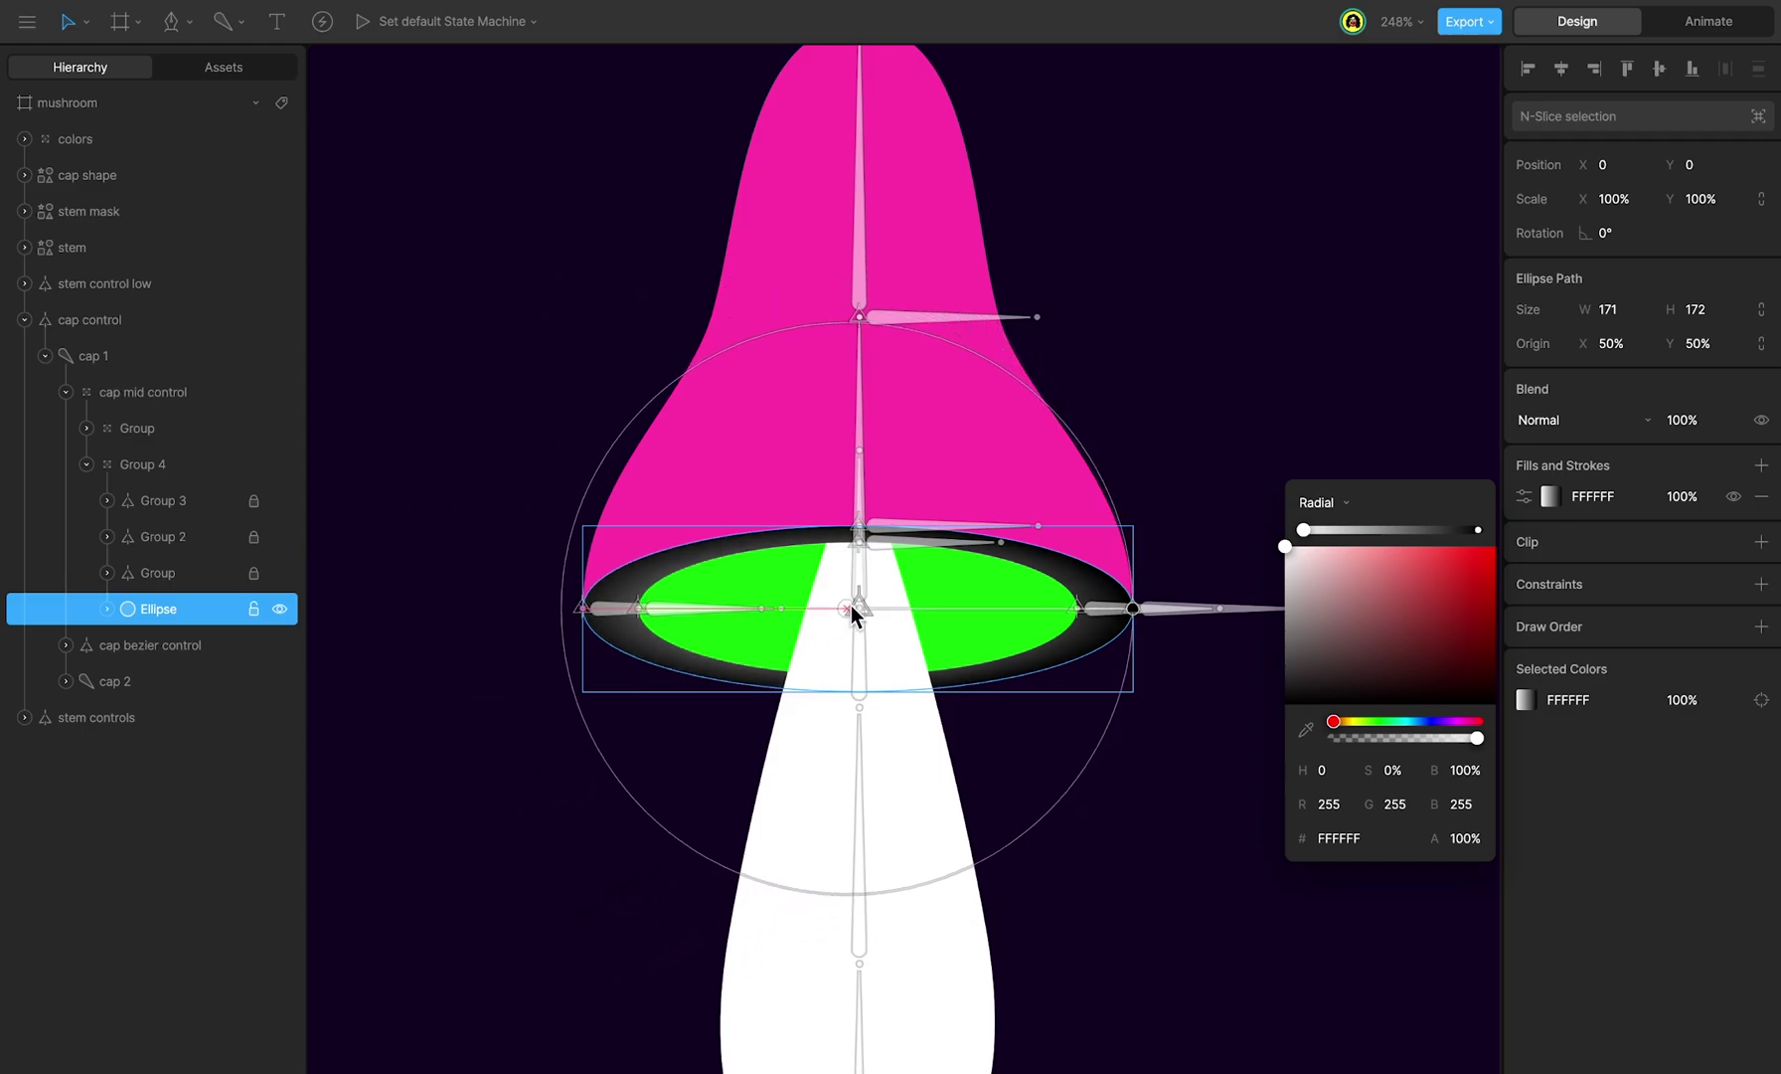
Step: Sample the cap's pink FF36A7 for the gradient's outer stop and shift the white inner stop outward towards the rim
click(1477, 530)
click(1306, 729)
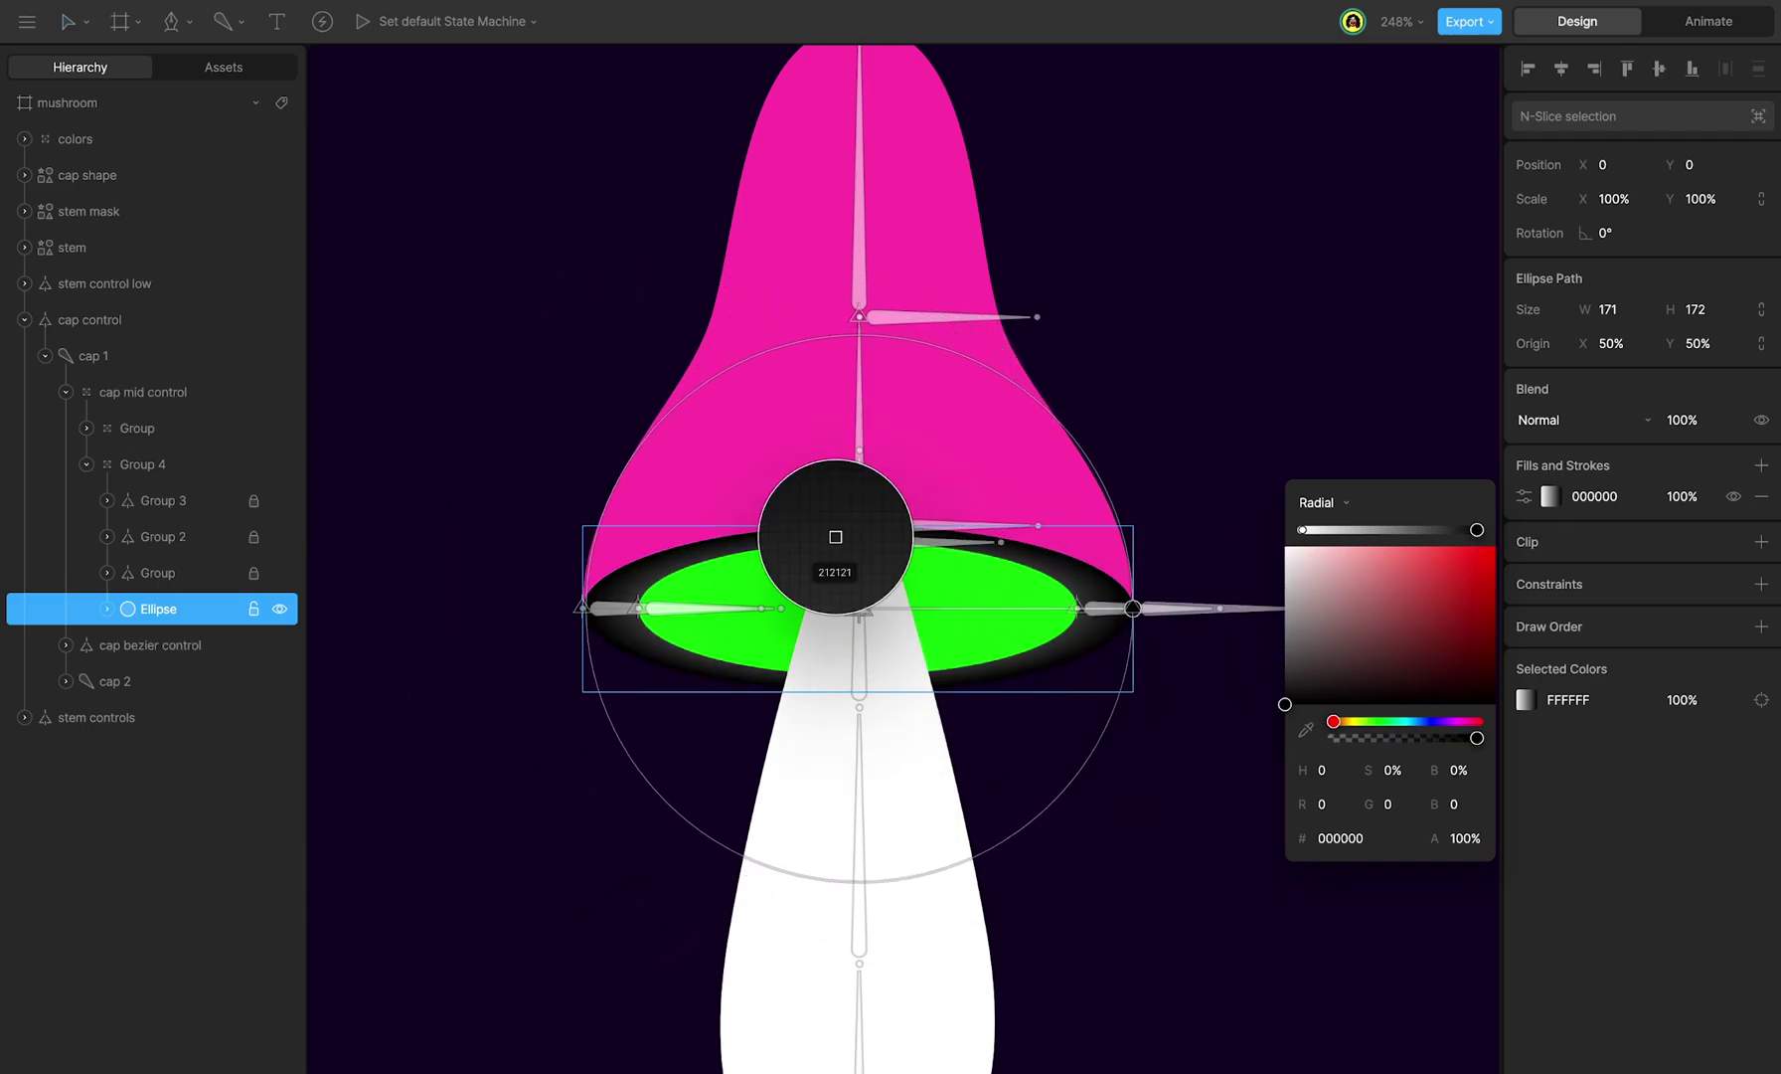
click(756, 475)
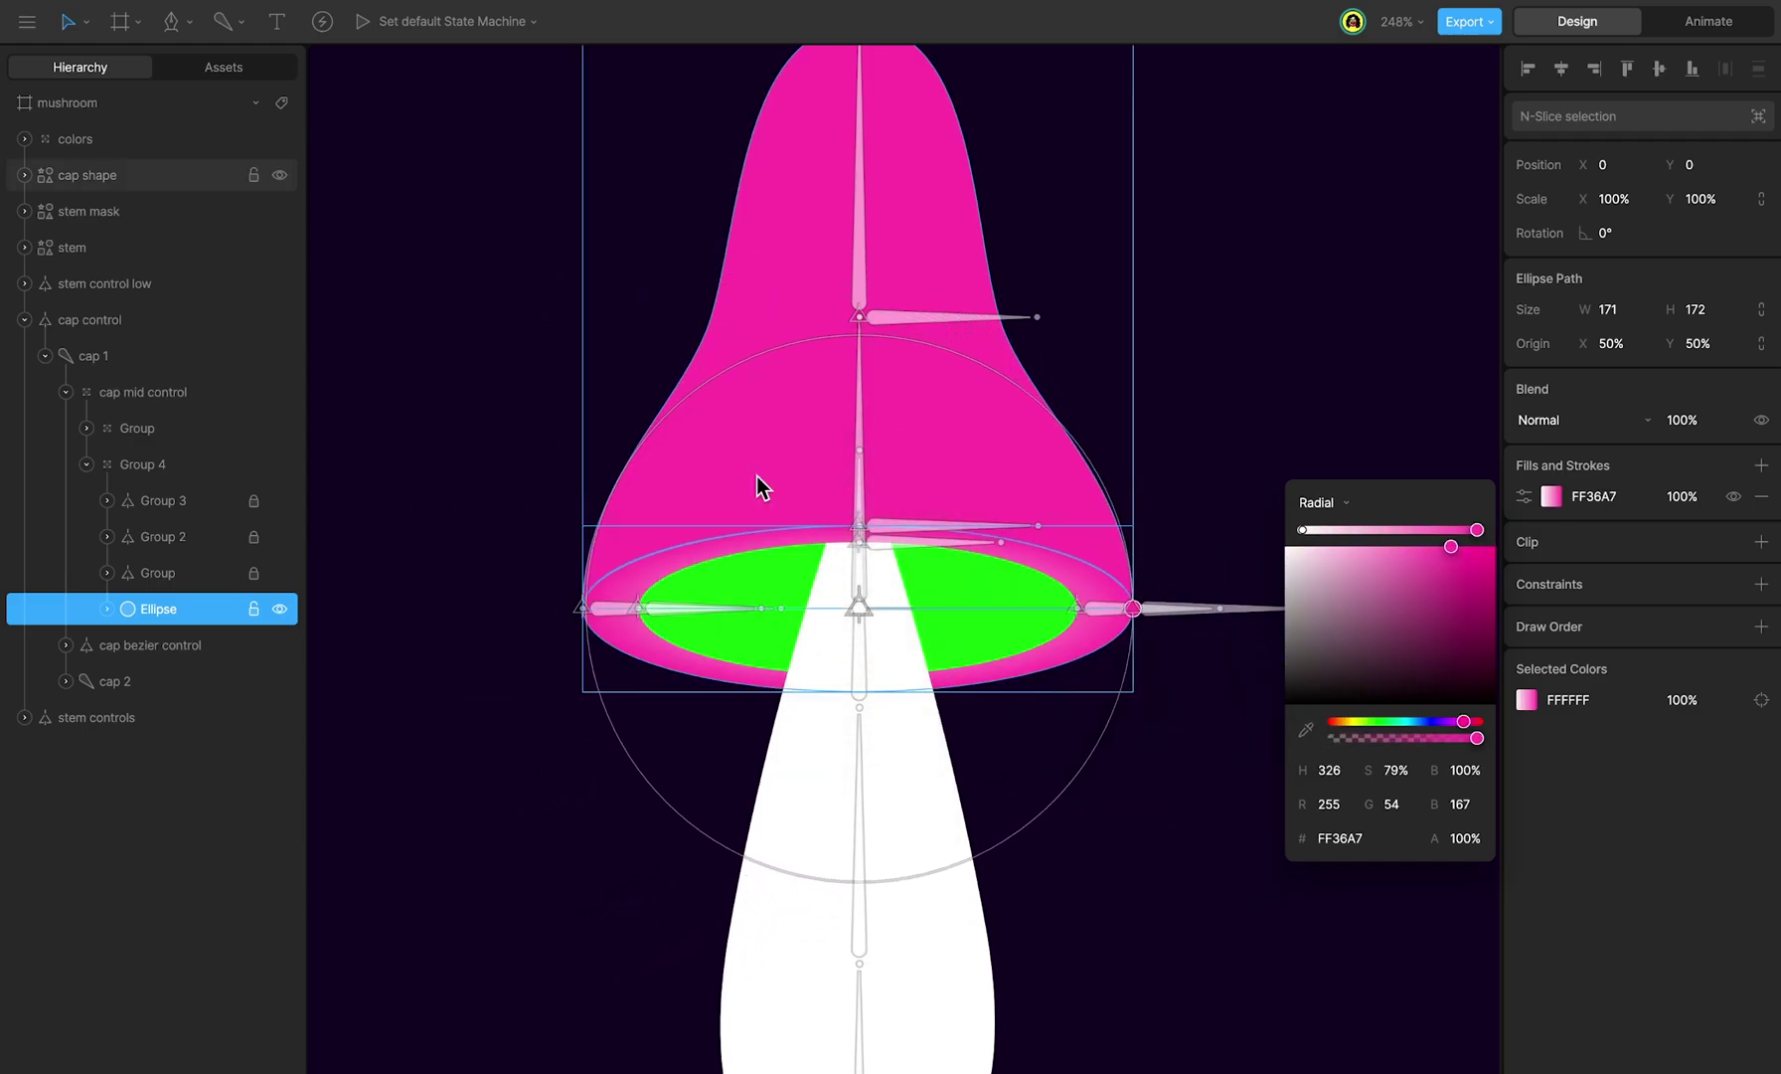
click(1303, 530)
drag(1347, 534, 1417, 556)
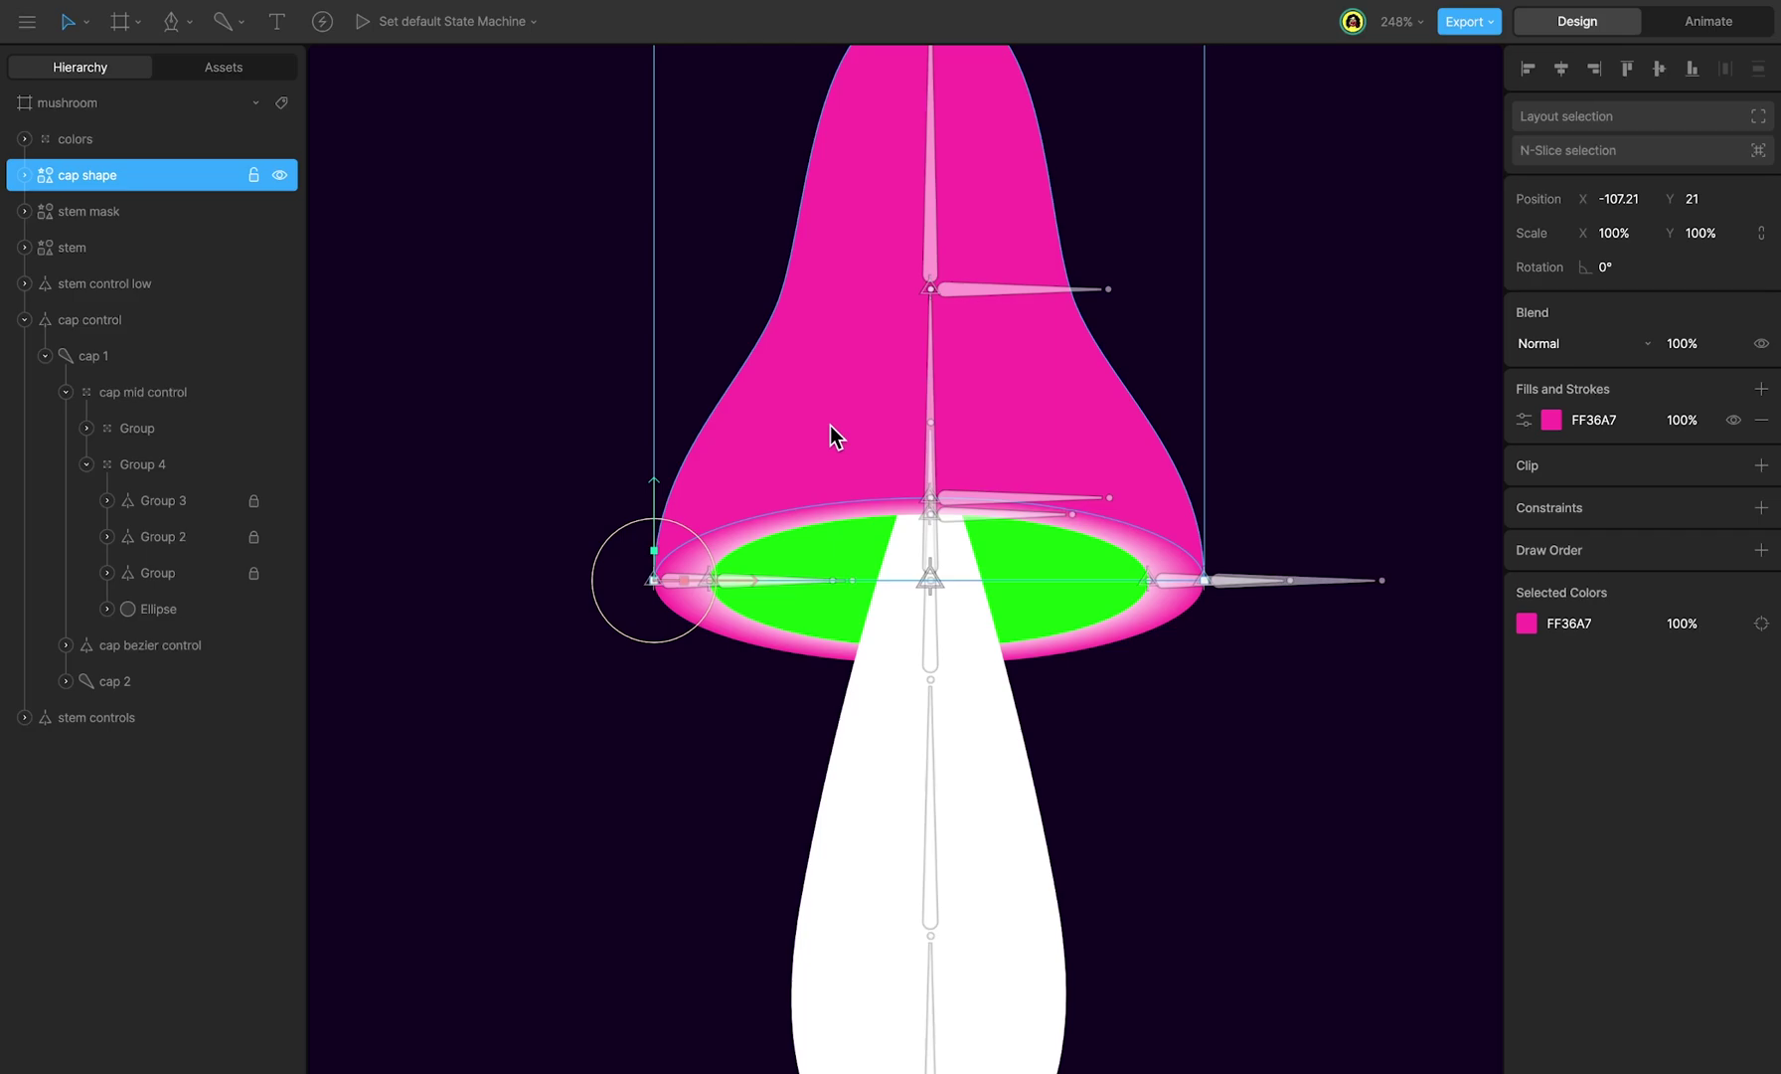
Step: Duplicate the cap shape and pull the copy's two lower corner vertices far outward beyond the original cap edges
key(super+d)
key(Return)
key(Return)
drag(708, 413, 364, 581)
drag(1206, 581, 1432, 583)
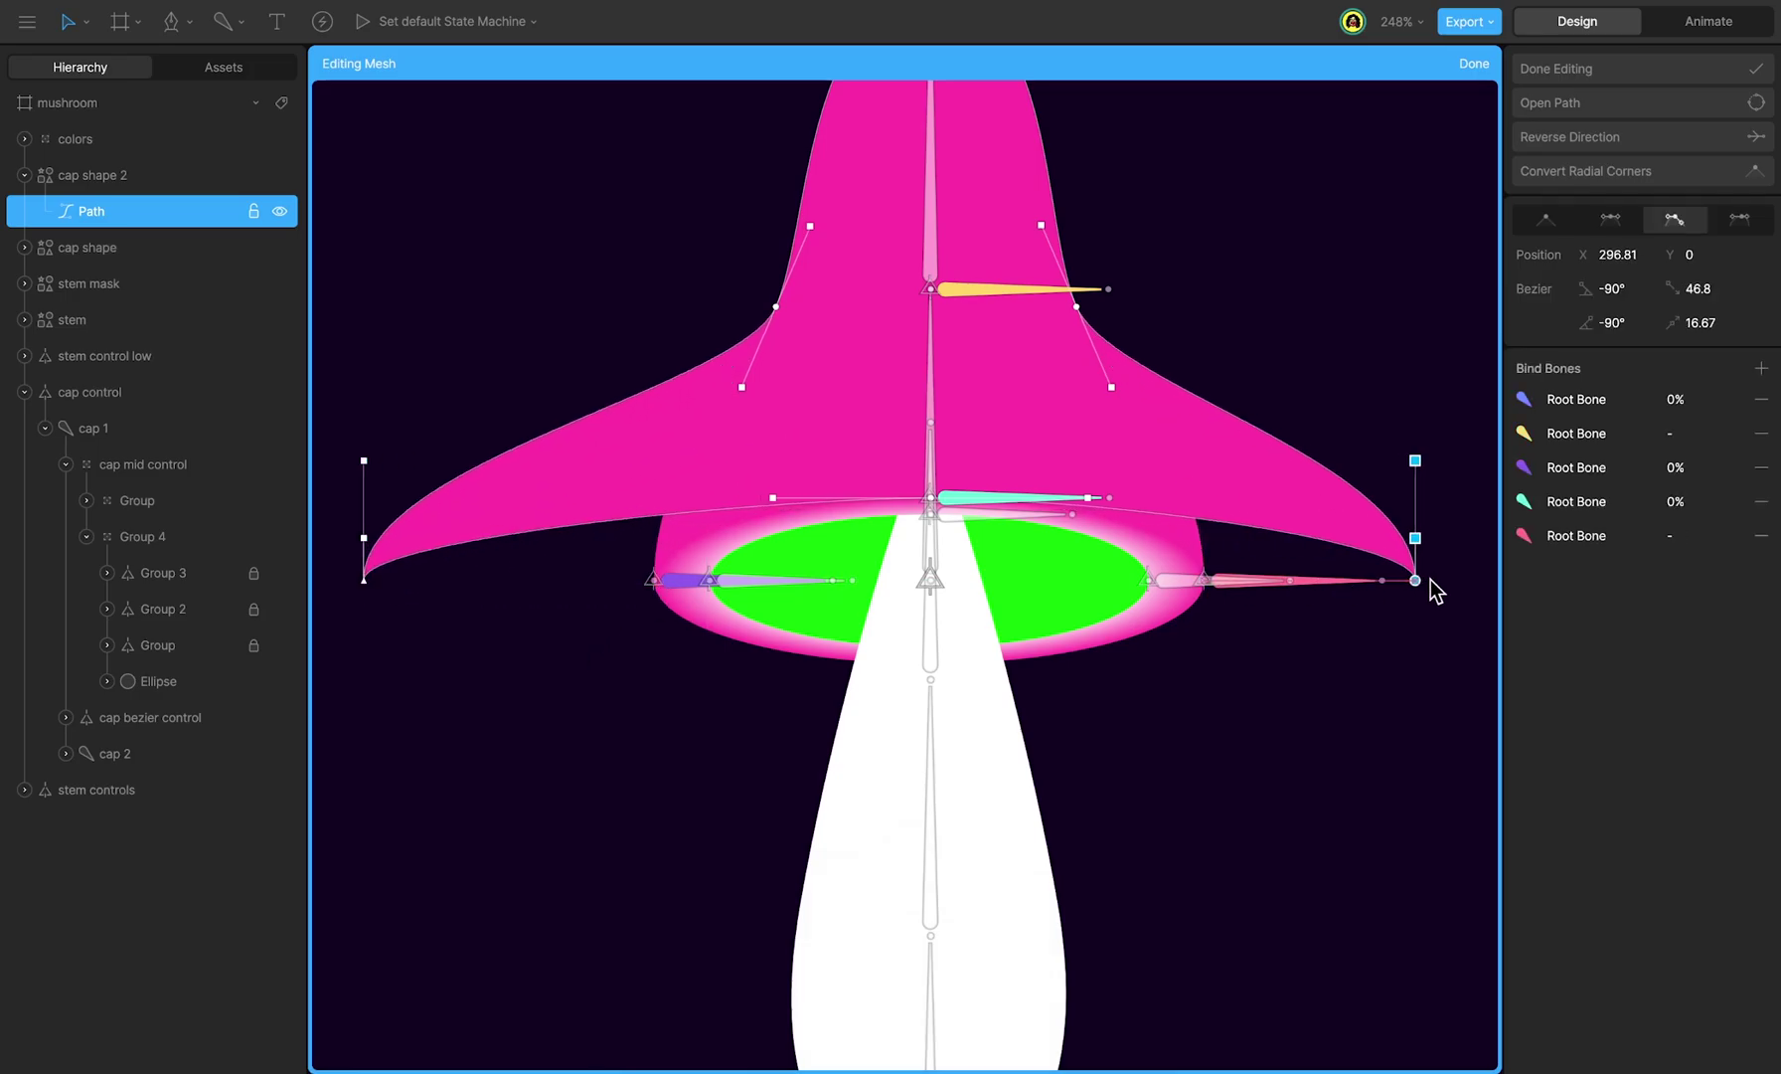
Step: Move the copy's lower edge vertices down together so the shape covers the rim and the upper part of the stem
scroll(1431, 582, down, 3)
shift+click(1040, 516)
drag(1040, 516, 1038, 798)
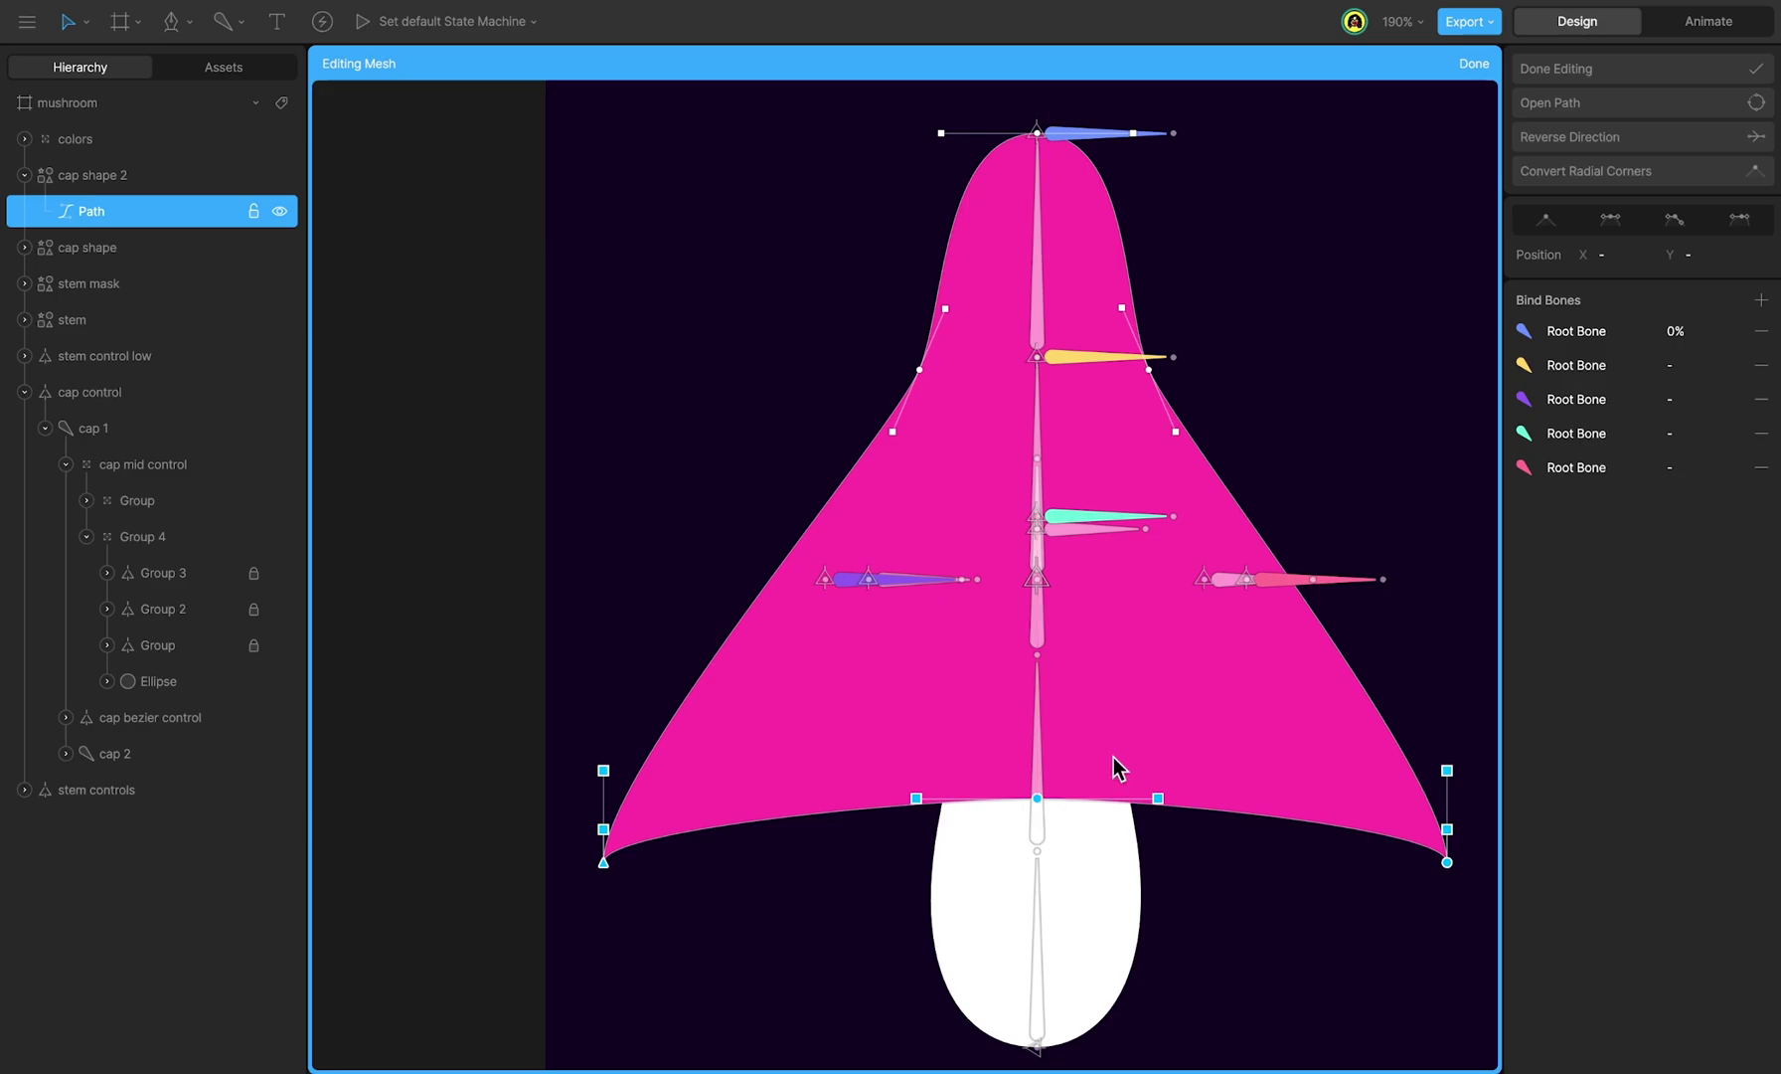
Step: Remove all bound bones from the duplicated cap path and finish editing its mesh
click(1761, 362)
click(1762, 361)
click(1764, 343)
click(1764, 343)
click(1761, 332)
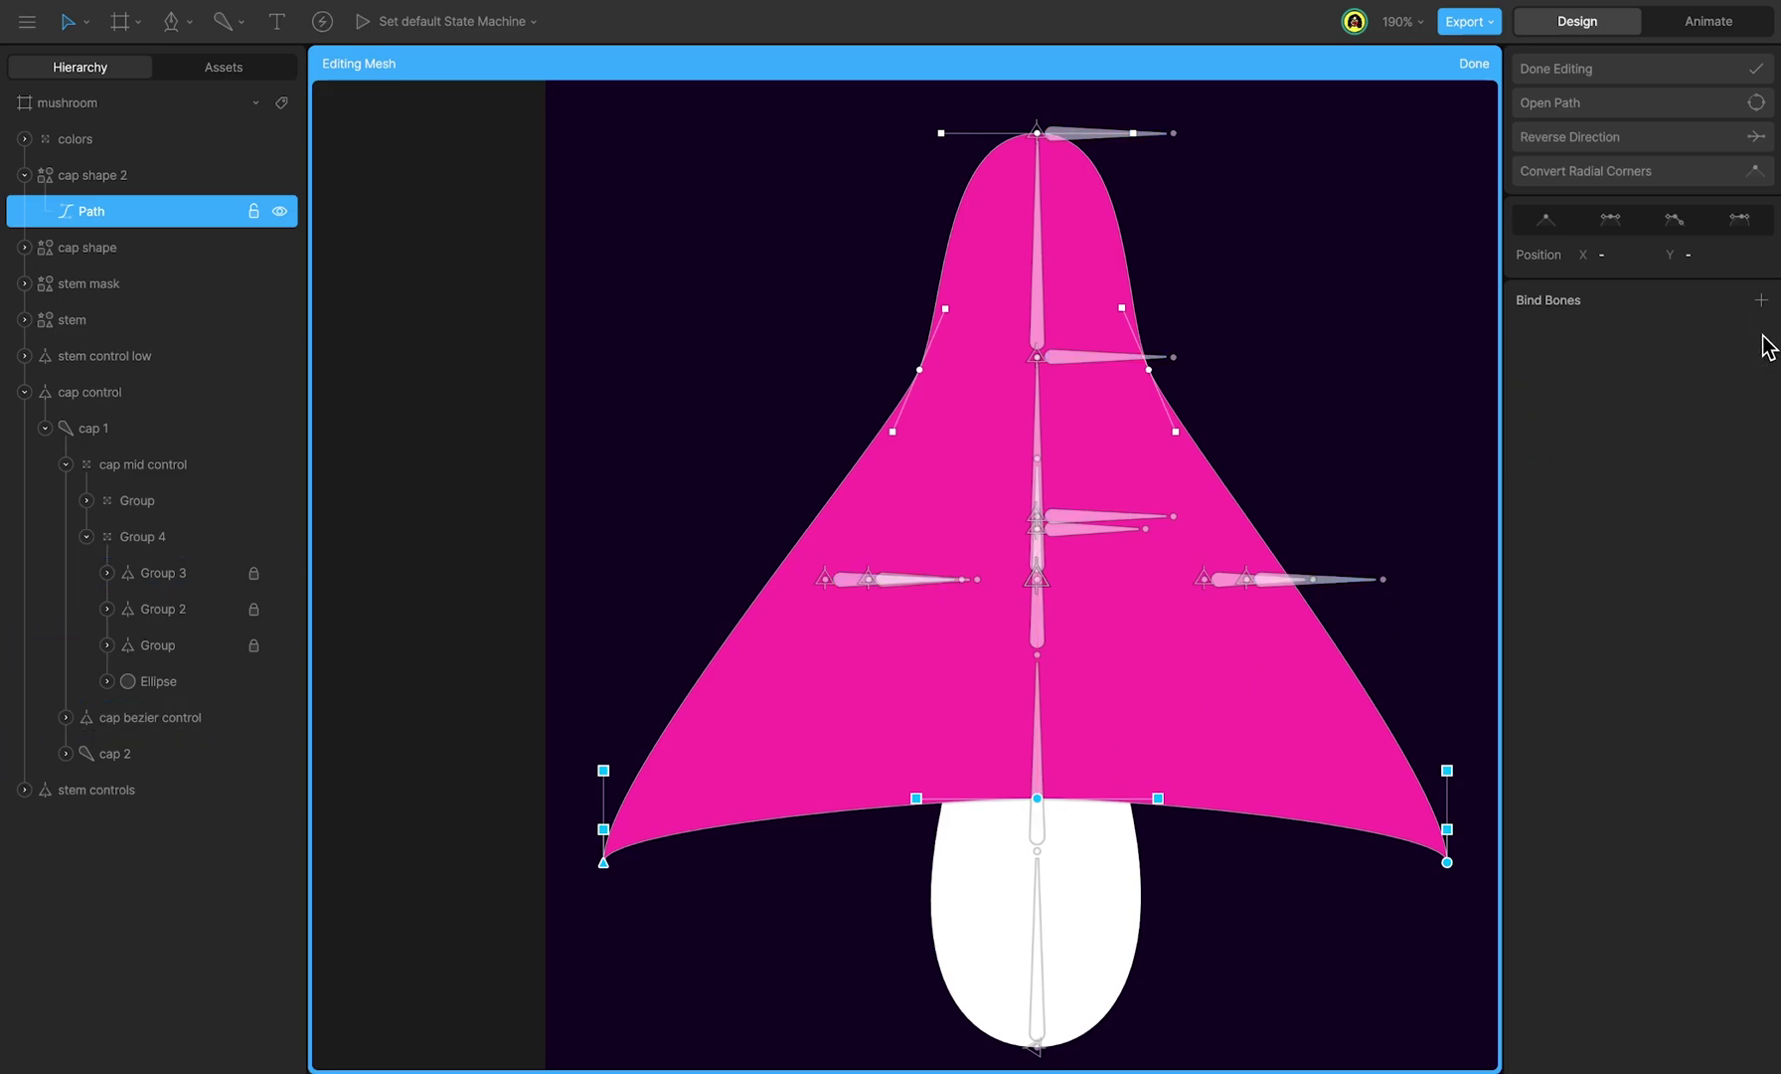
click(1536, 68)
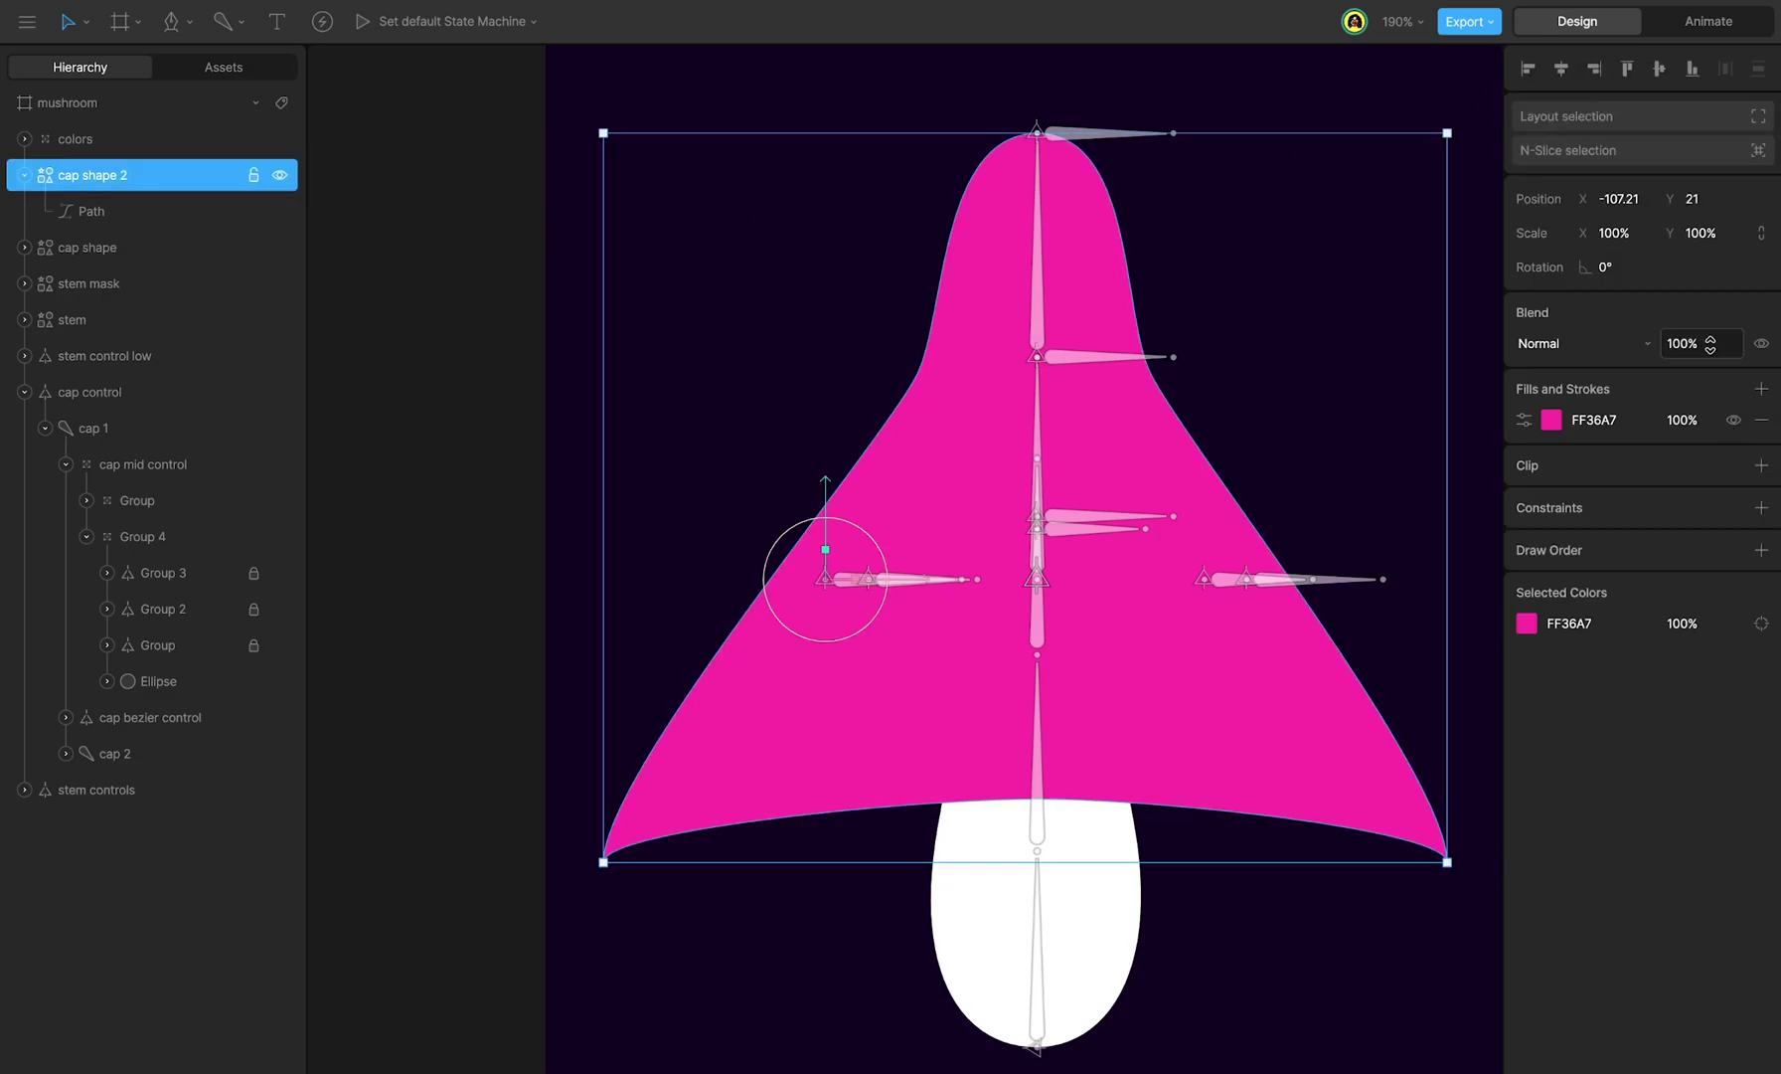
Step: Lower the duplicated cap shape's opacity to 73% and clip it with the stem shape
drag(1712, 344, 1706, 490)
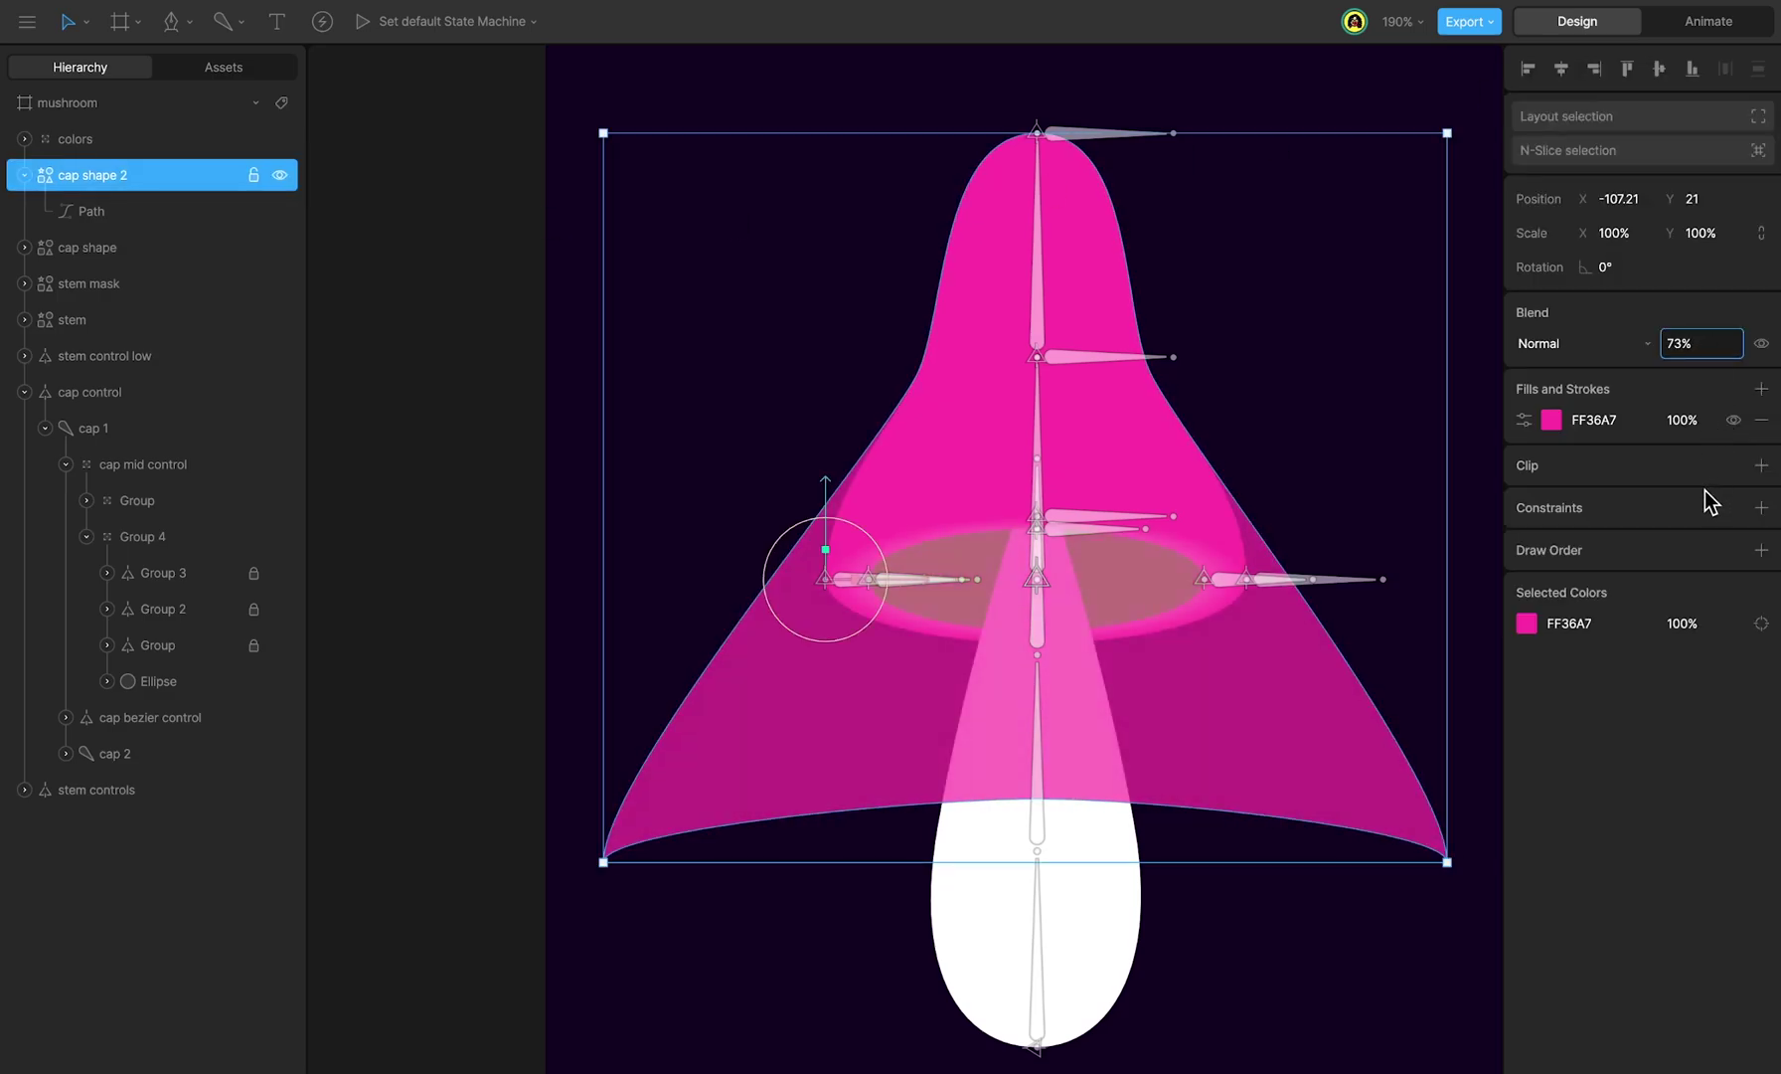
click(1760, 467)
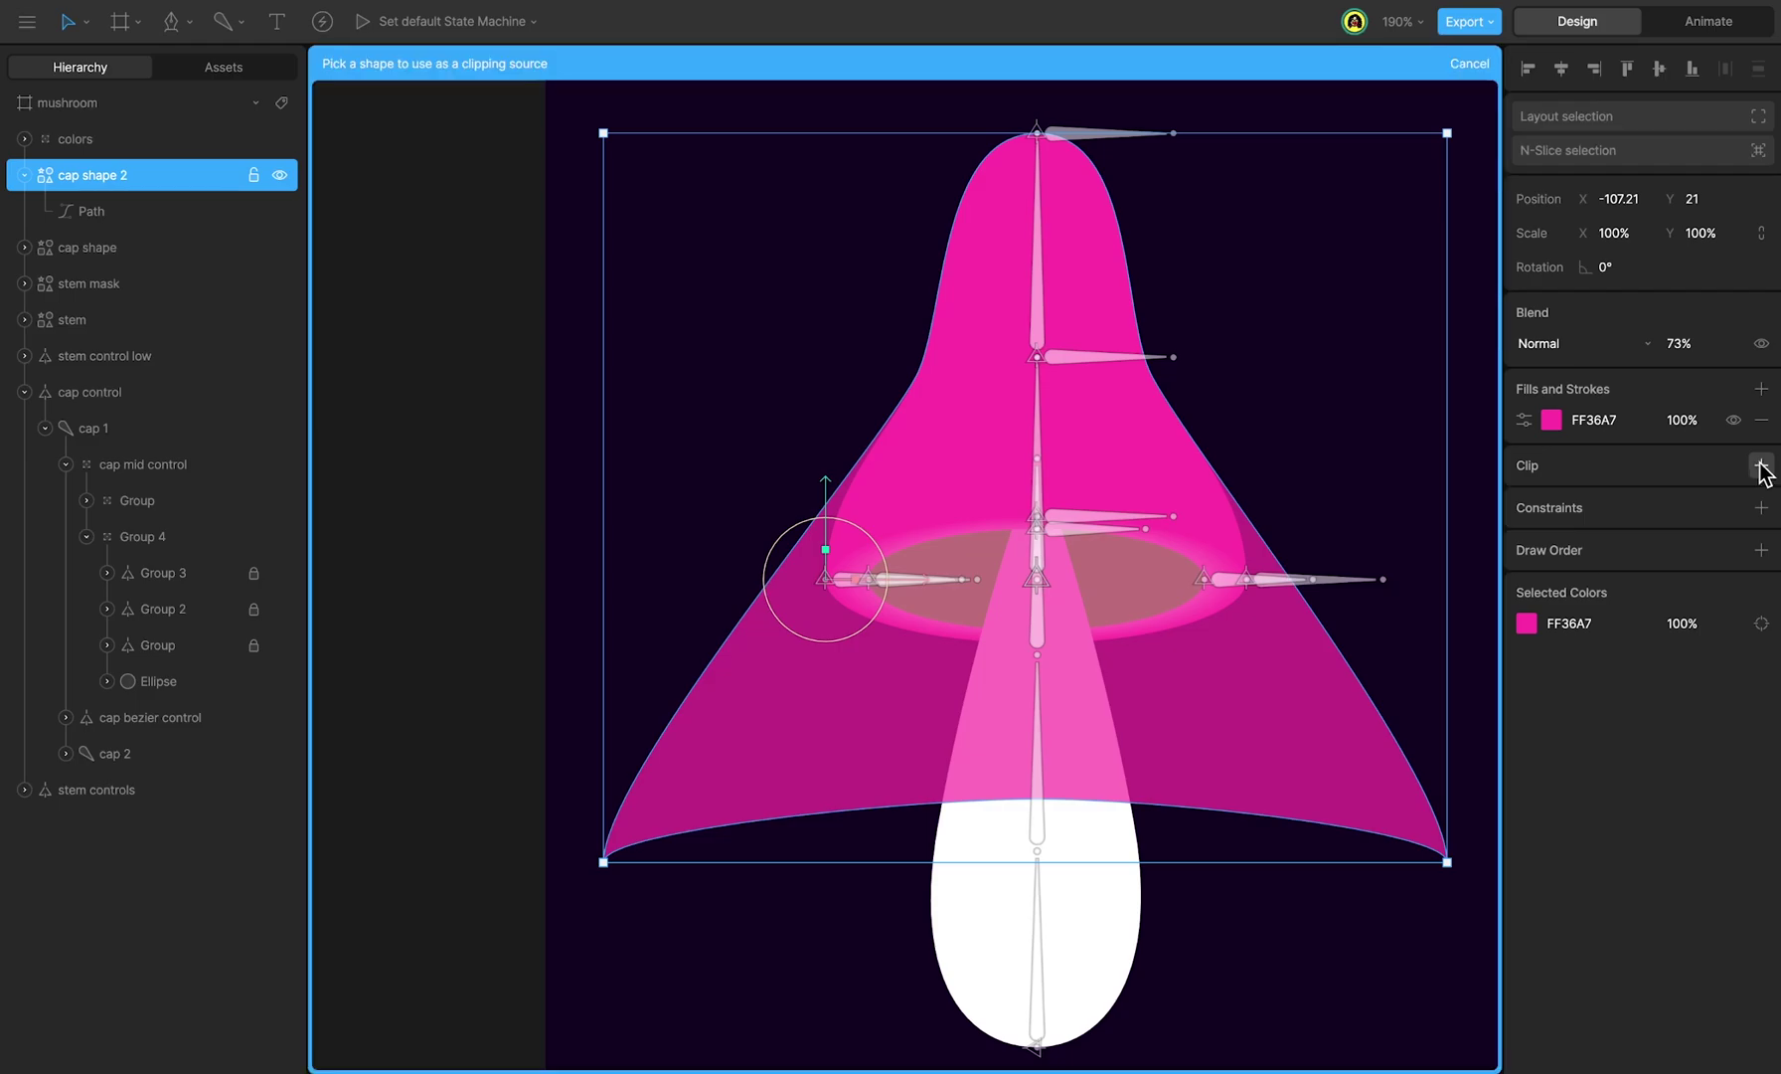
click(134, 330)
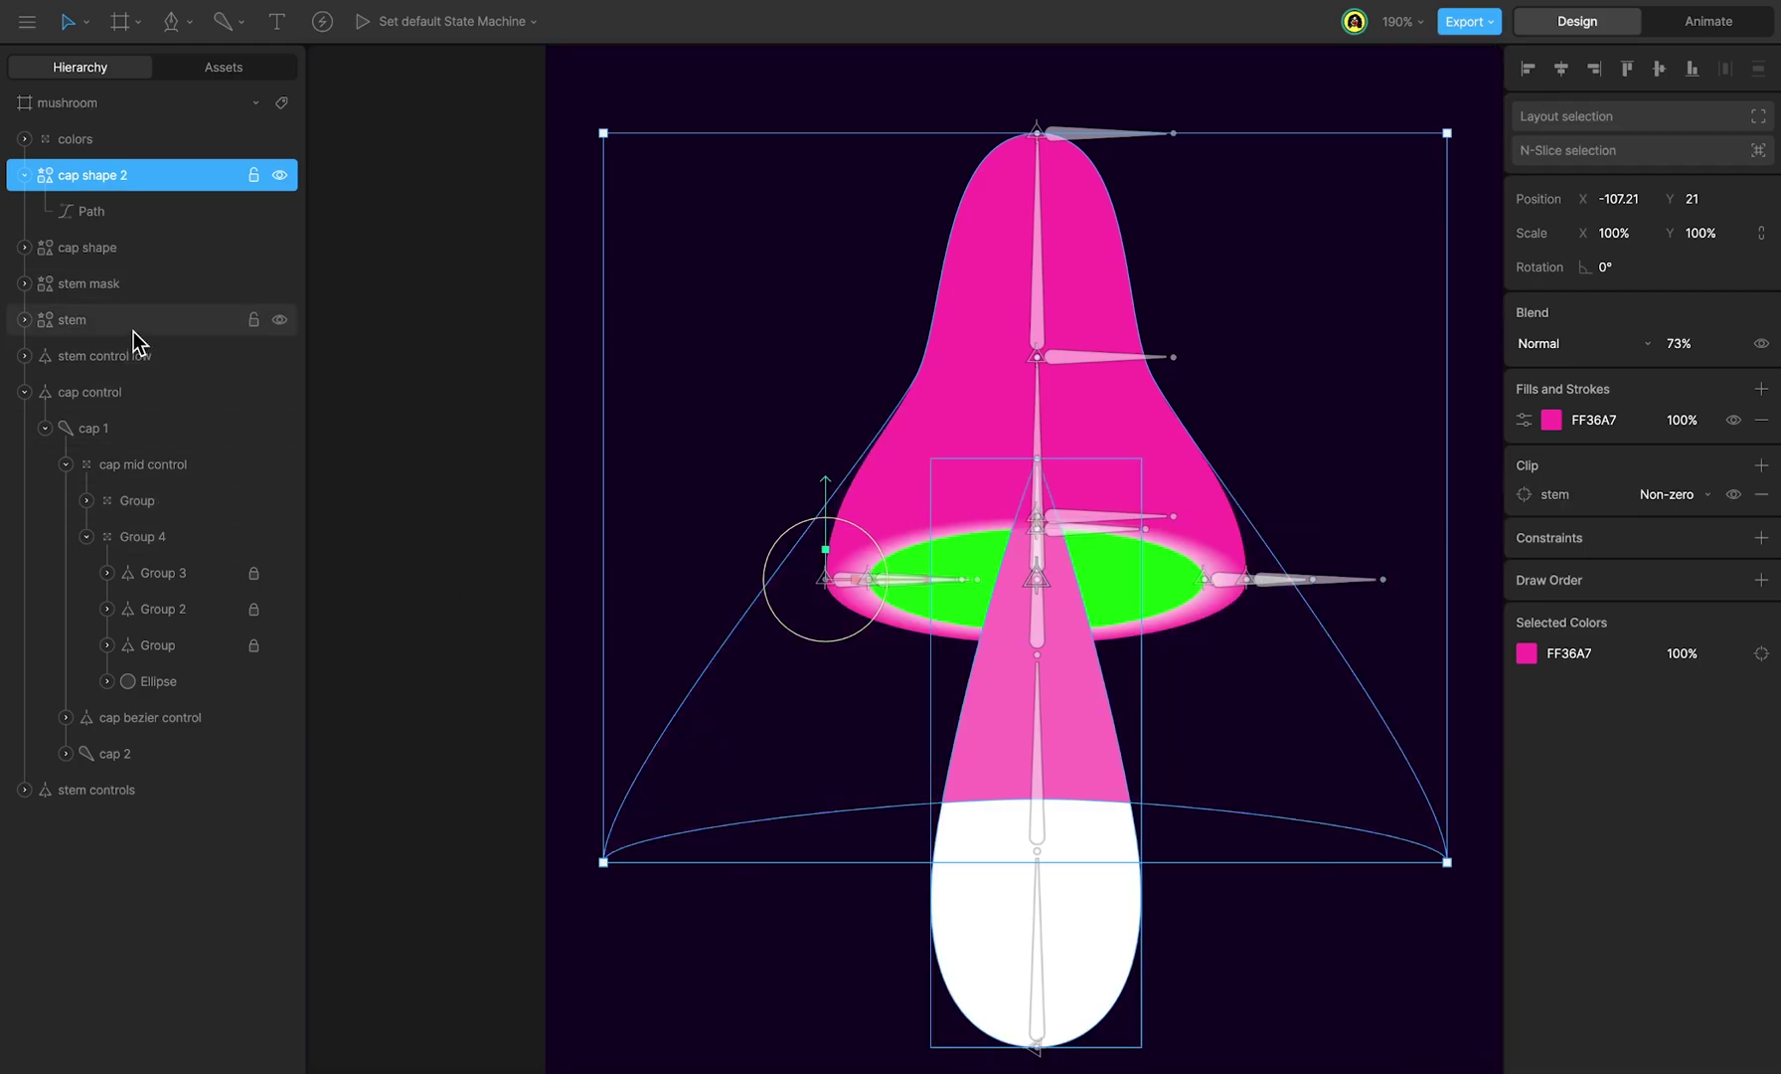
Step: Add the stem mask as a second clipping source so the shape stays below the cap rim's inner edge
scroll(1042, 517, up, 10)
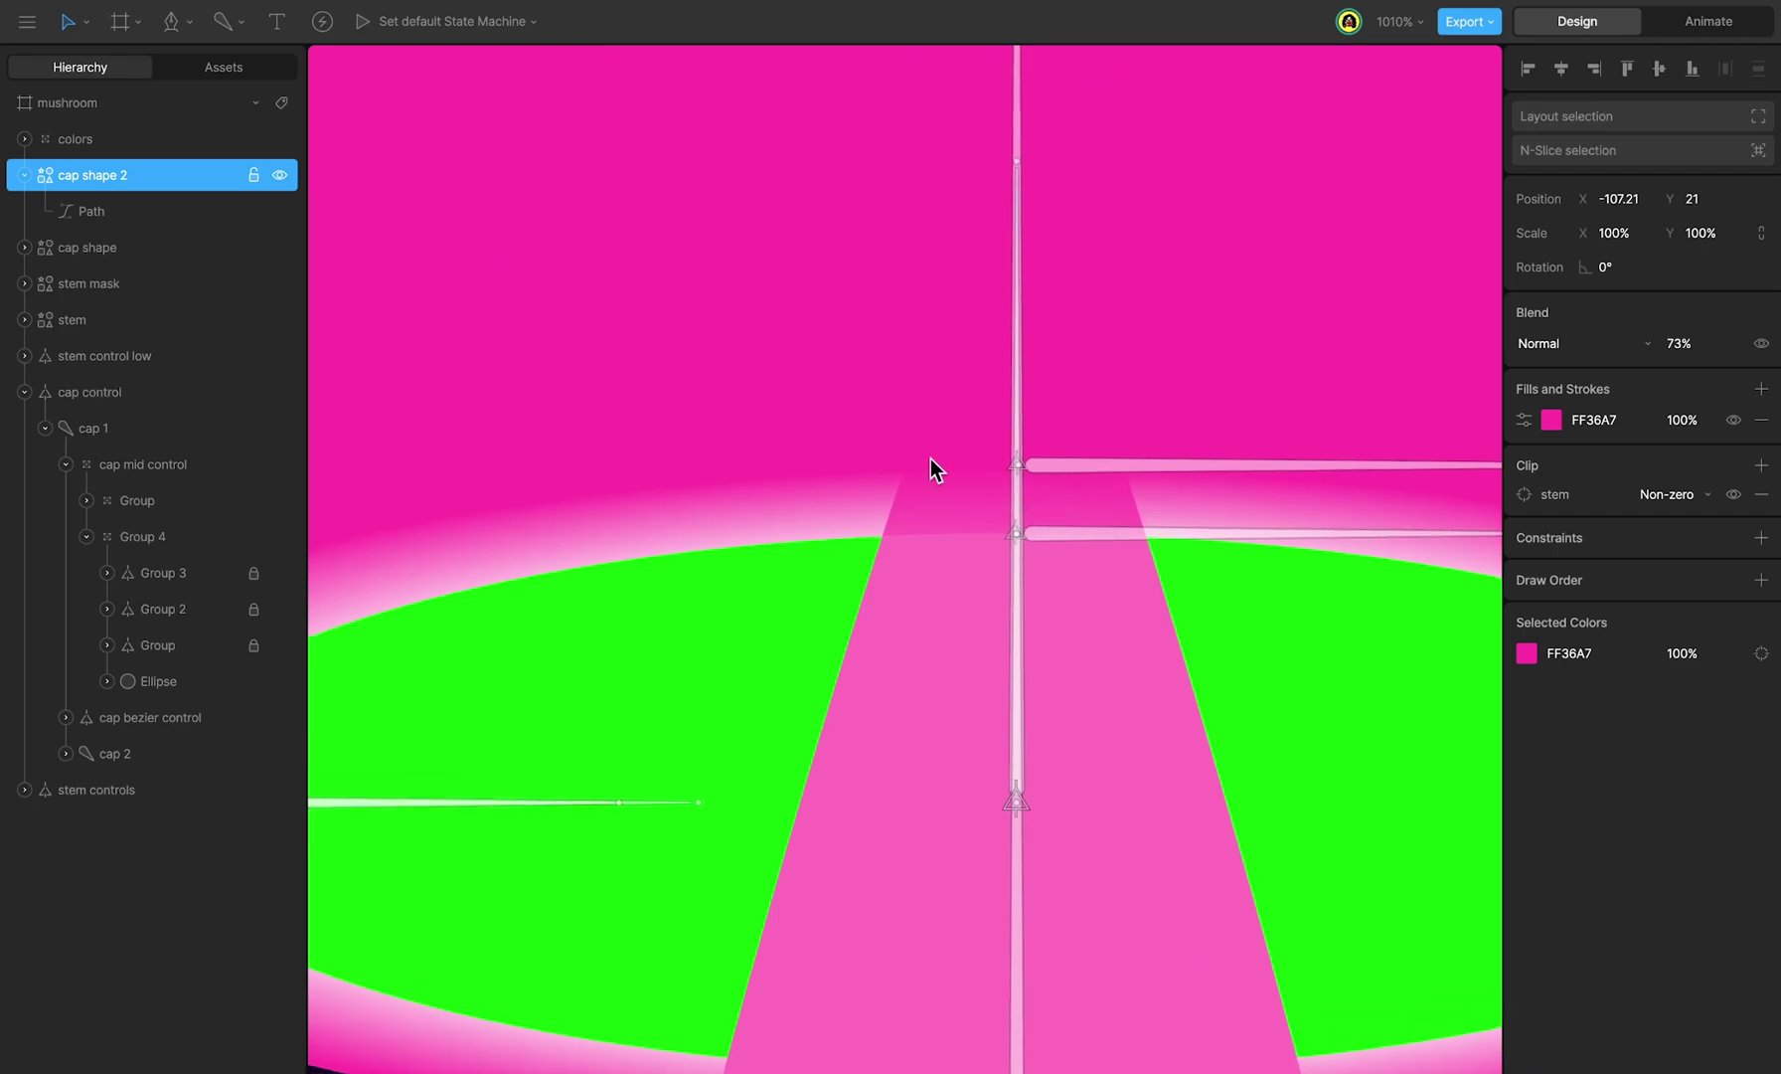
scroll(1095, 542, down, 10)
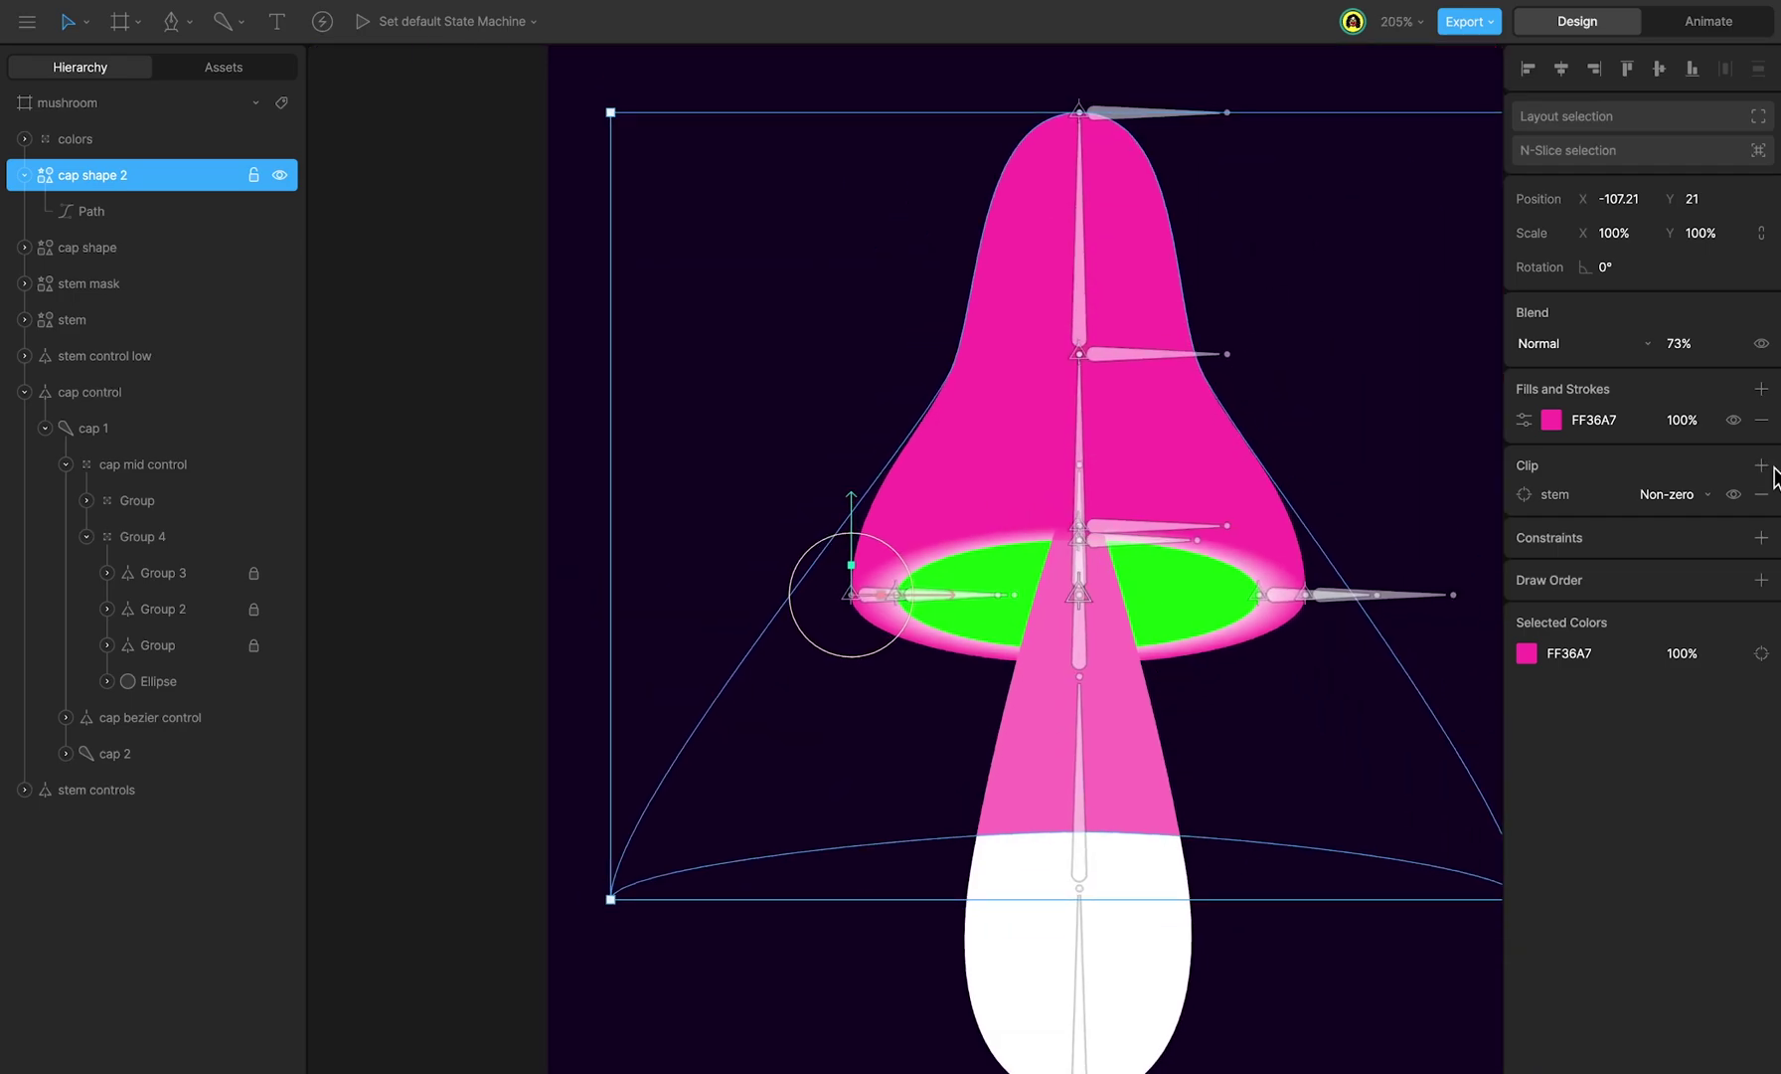
click(1773, 467)
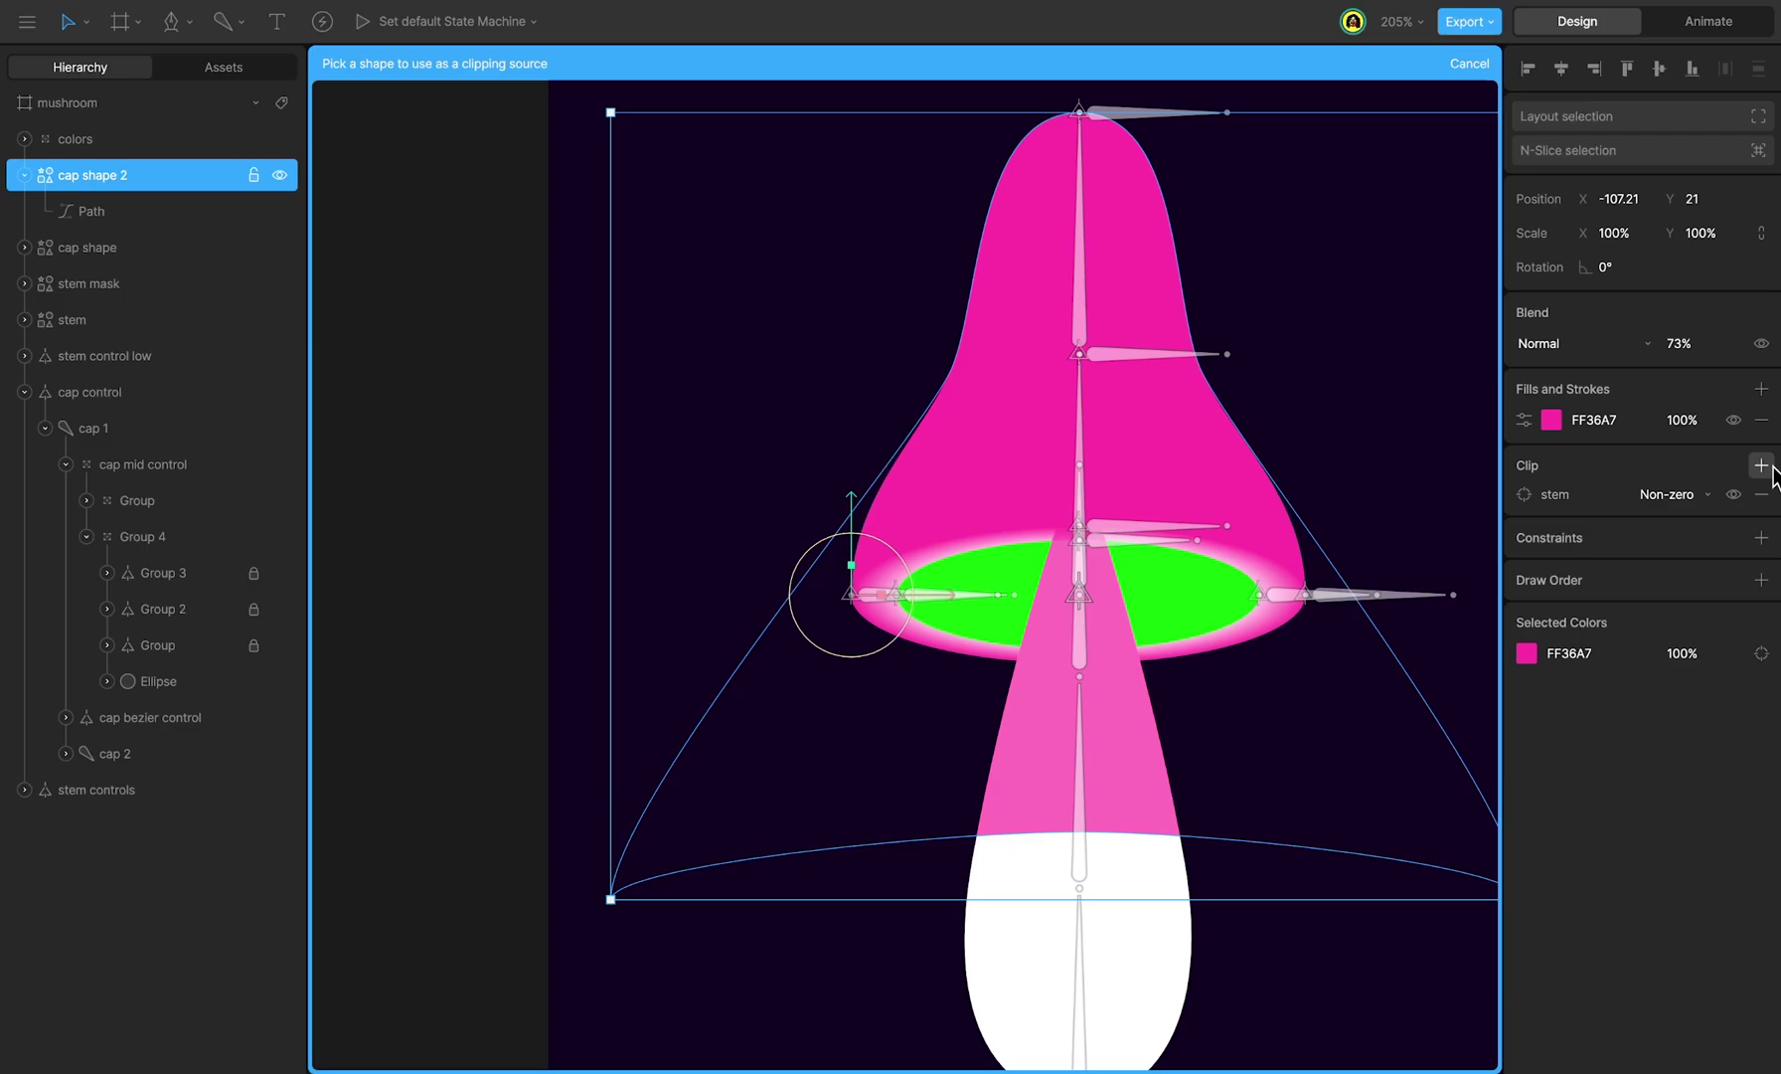
click(90, 283)
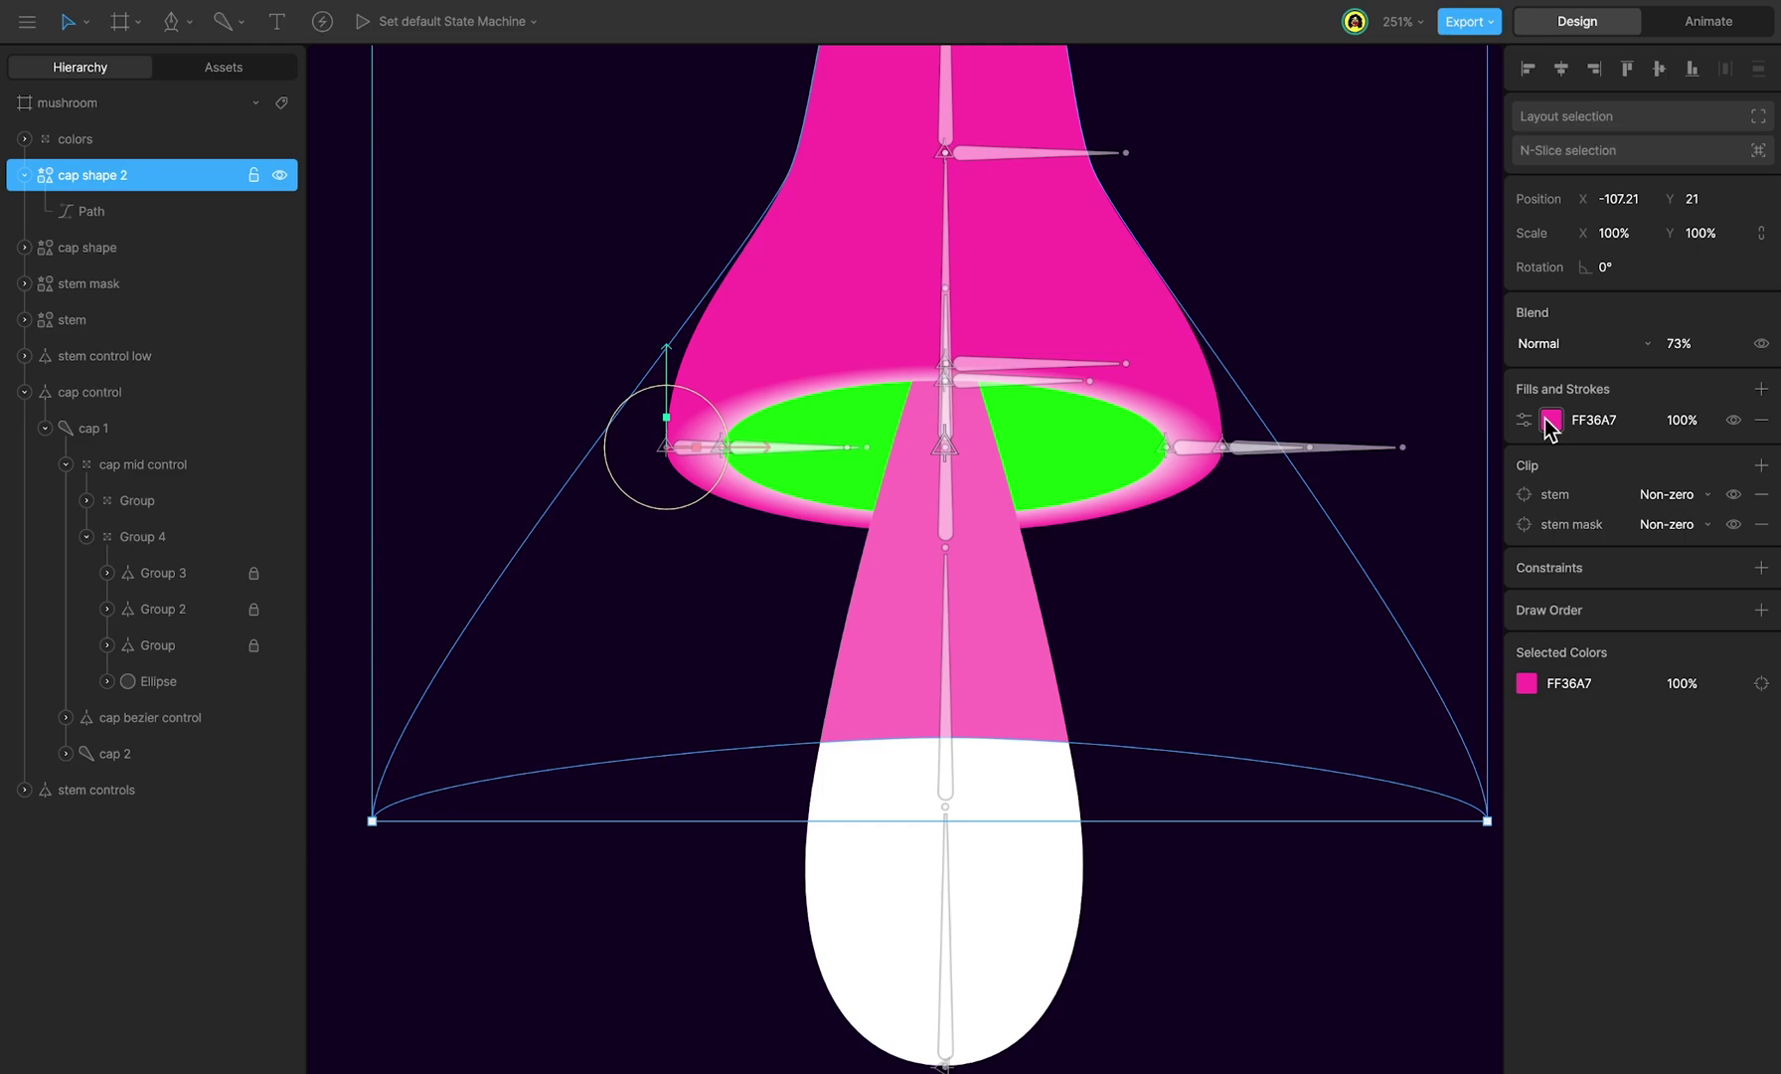
Step: Switch the clipped shape's fill to a radial gradient centred just above the stem's upper end and reaching down to the shape's lower edge
click(1551, 422)
click(1350, 421)
click(1344, 486)
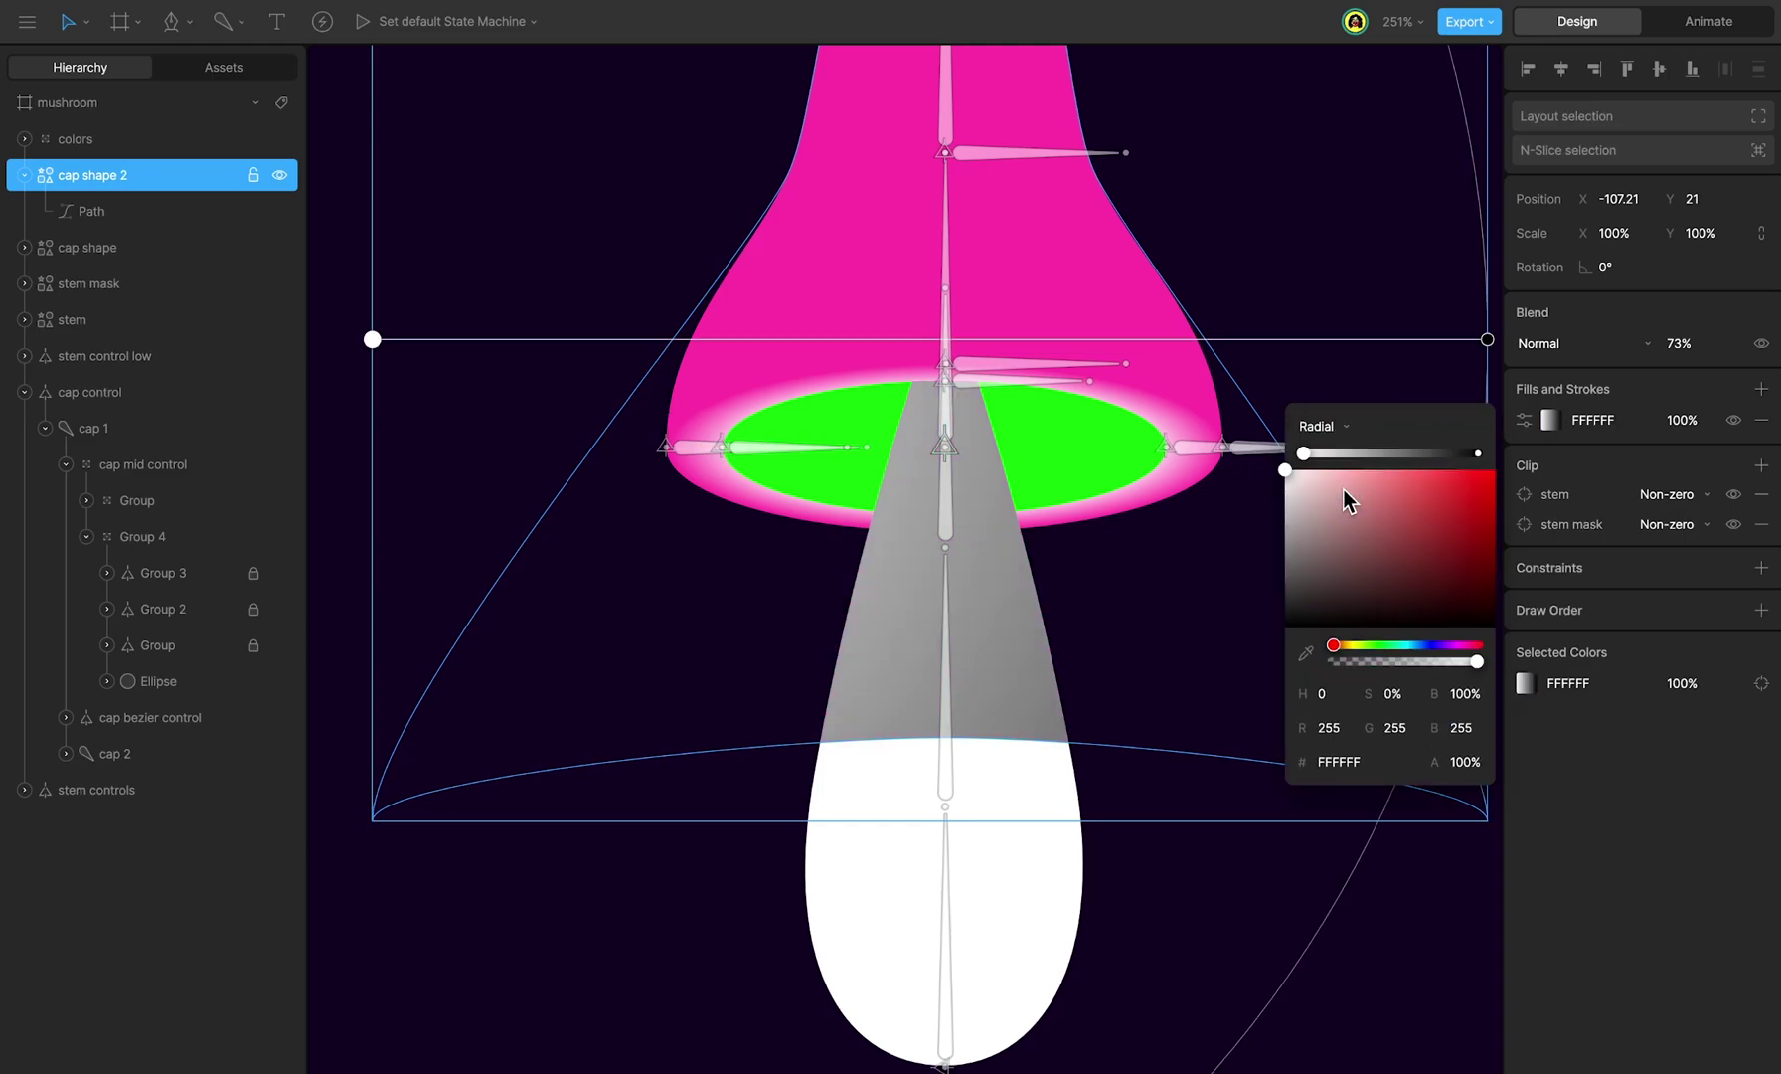
drag(372, 339, 950, 103)
scroll(1209, 271, right, 3)
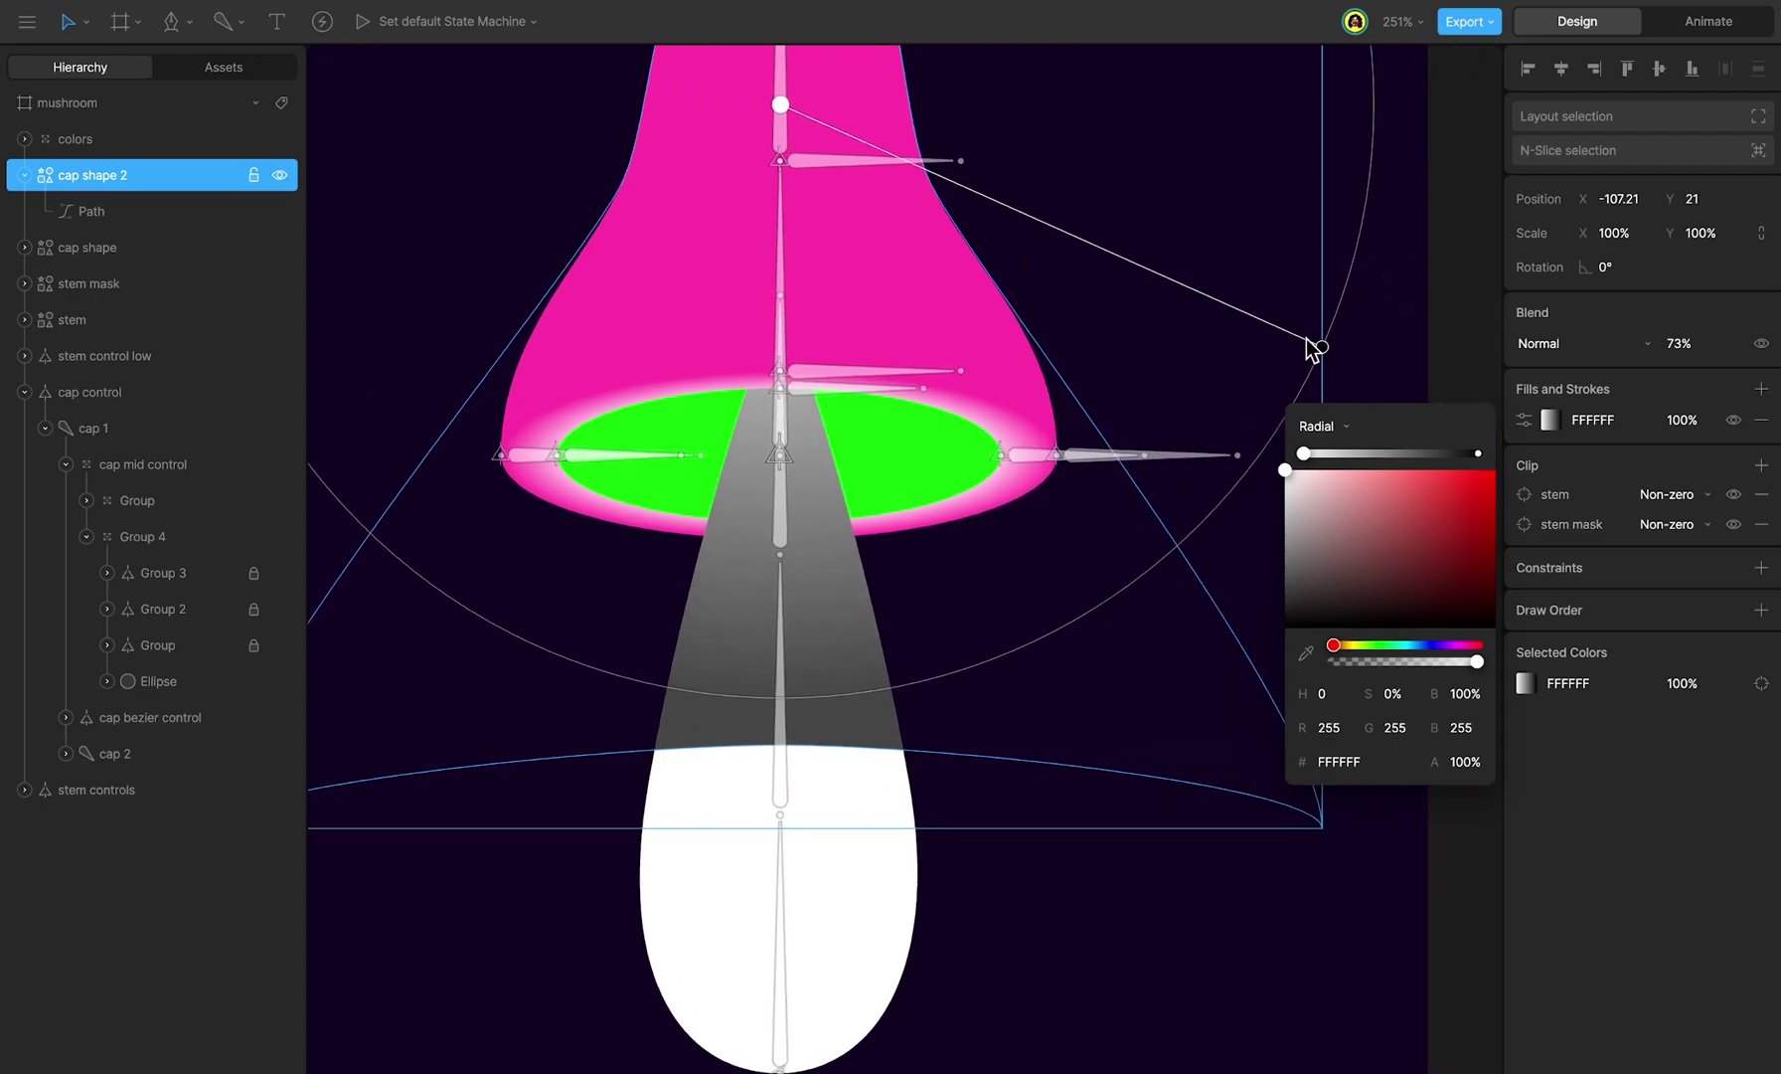
drag(1323, 347, 781, 740)
drag(781, 105, 781, 348)
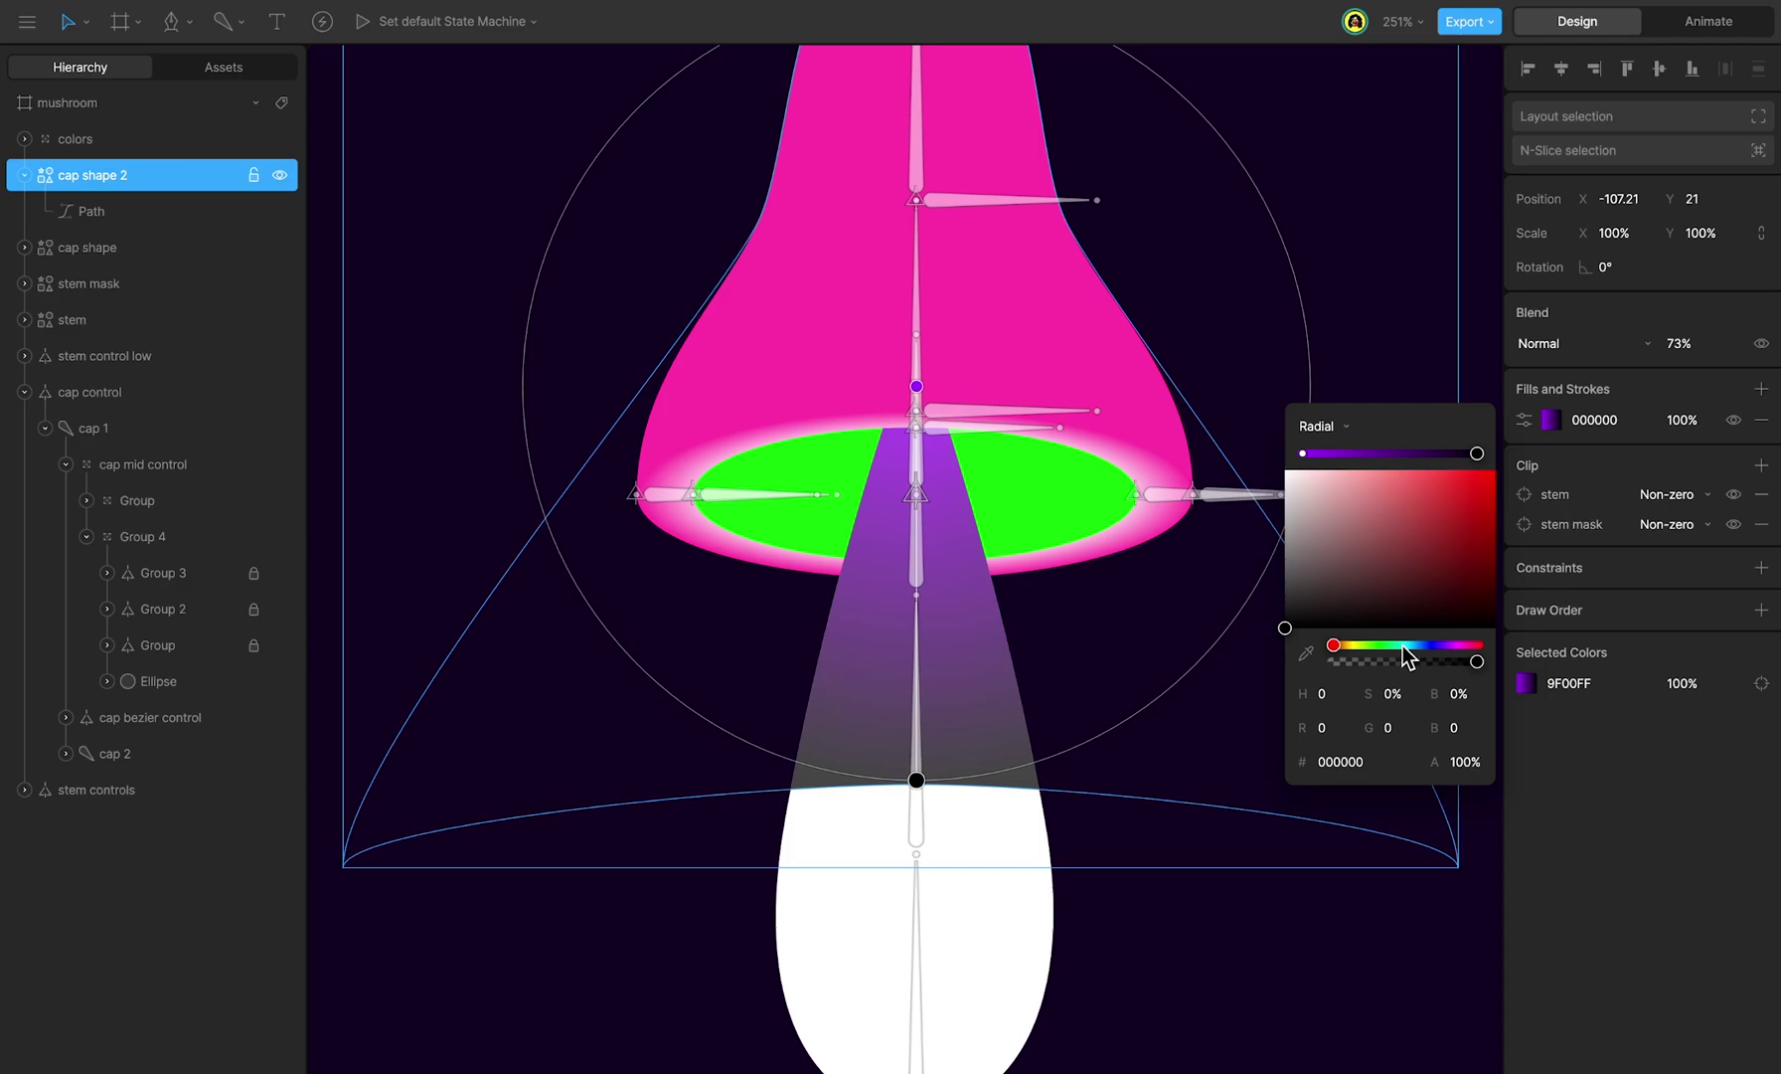
Step: Colour the radial gradient's inner stop purple 9F00FF and its outer stop turquoise 00FFBA
click(1403, 645)
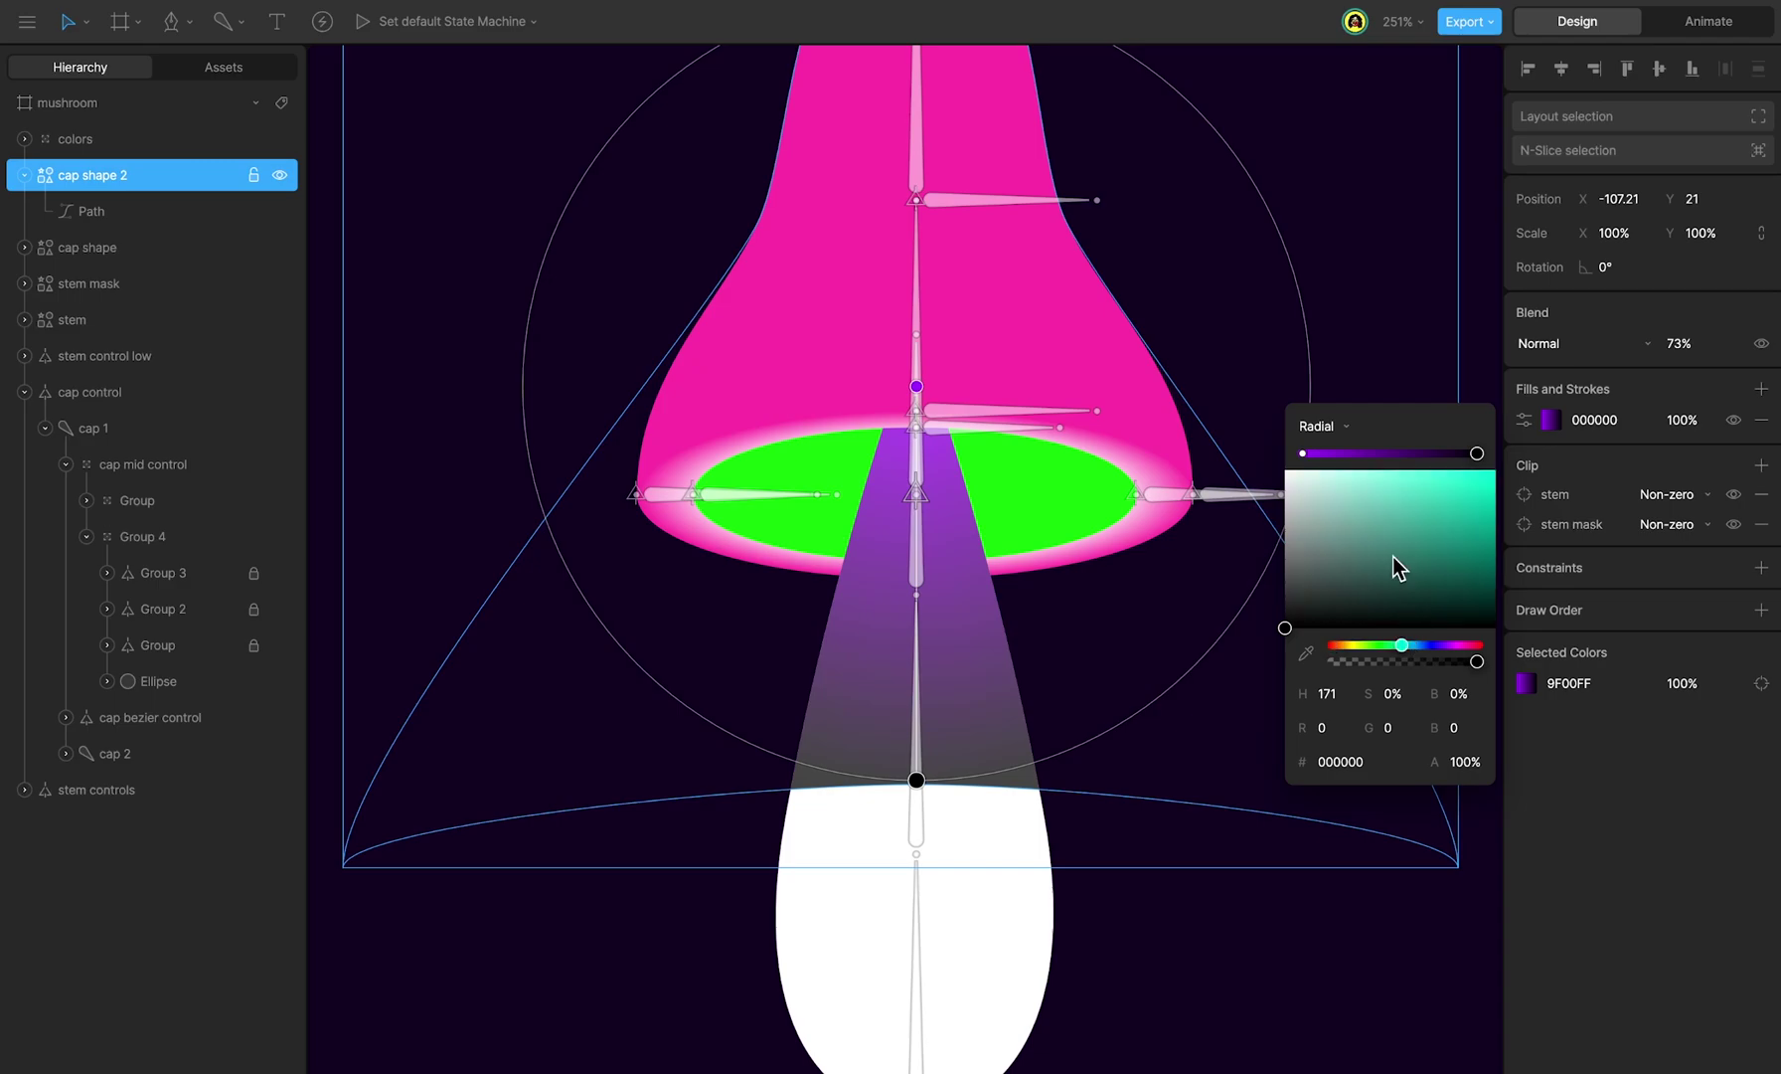
drag(1393, 556, 1583, 410)
click(1398, 649)
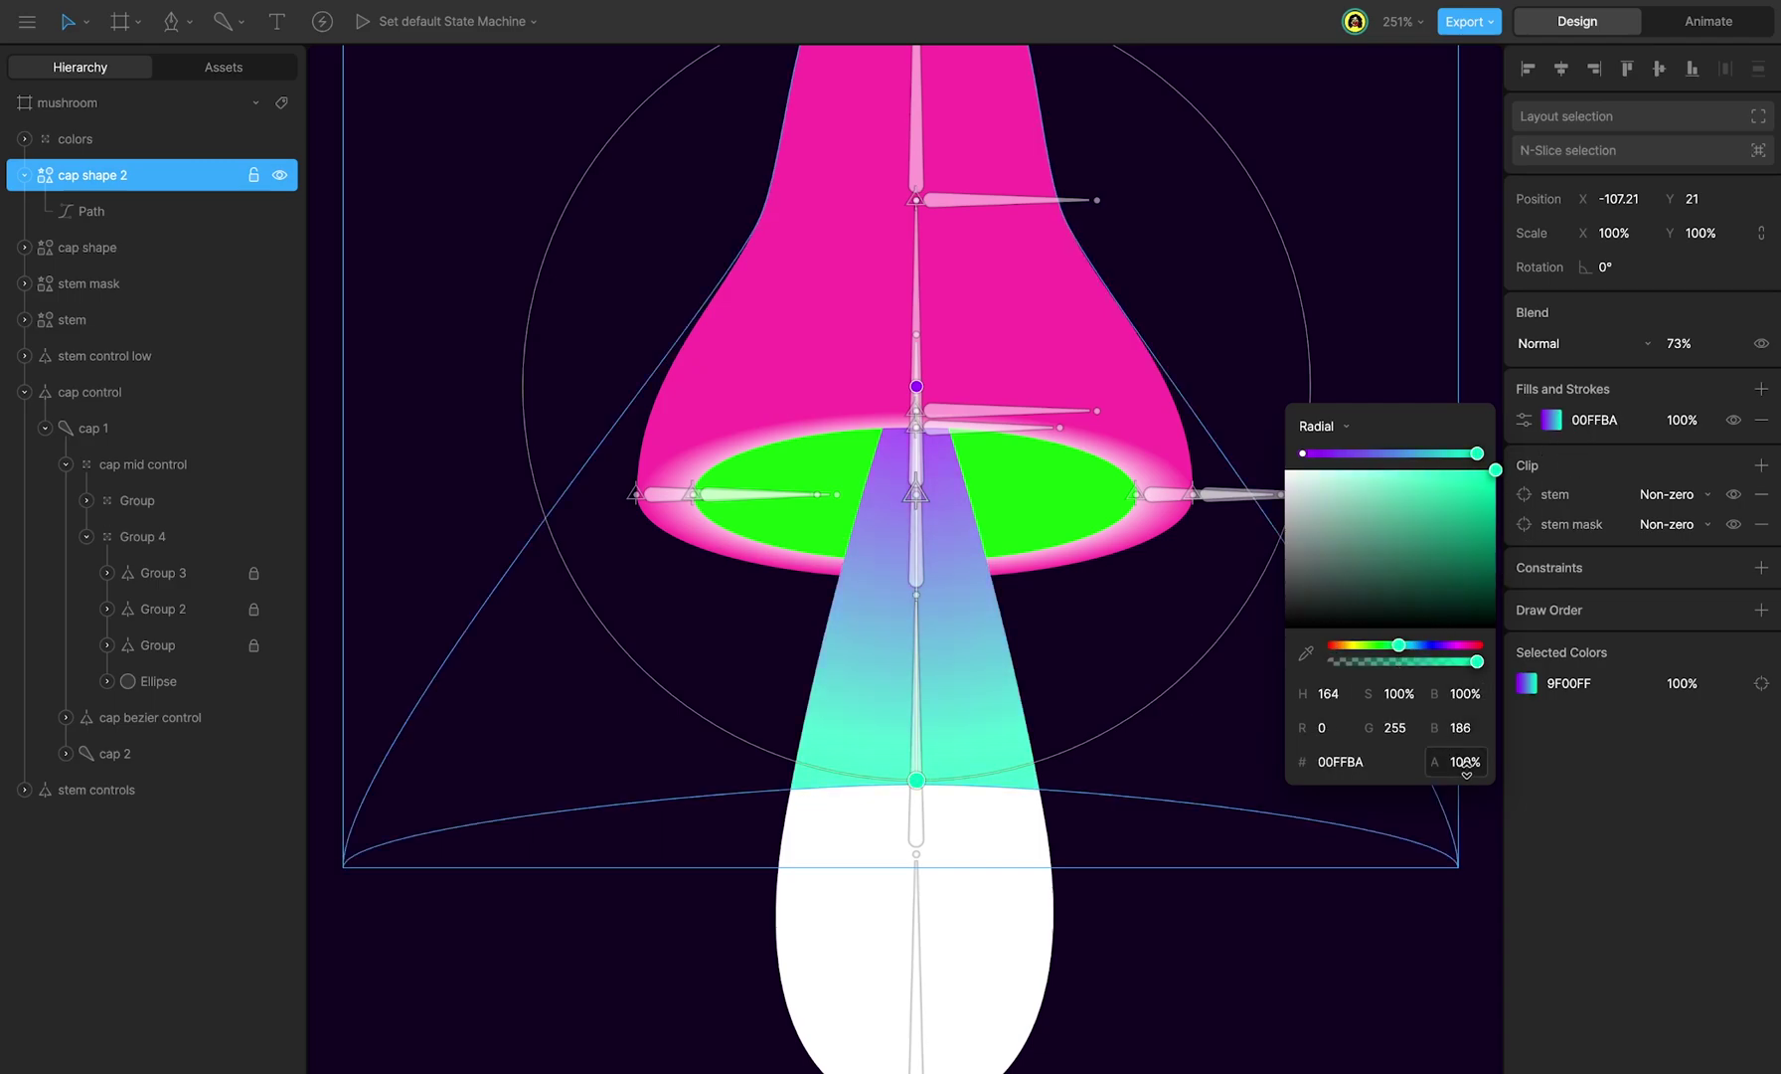
Step: Fade out the outer stop's alpha and shift the purple inner stop outward along the gradient
drag(1464, 763, 1452, 846)
scroll(1041, 826, down, 2)
drag(1302, 454, 1352, 464)
click(187, 189)
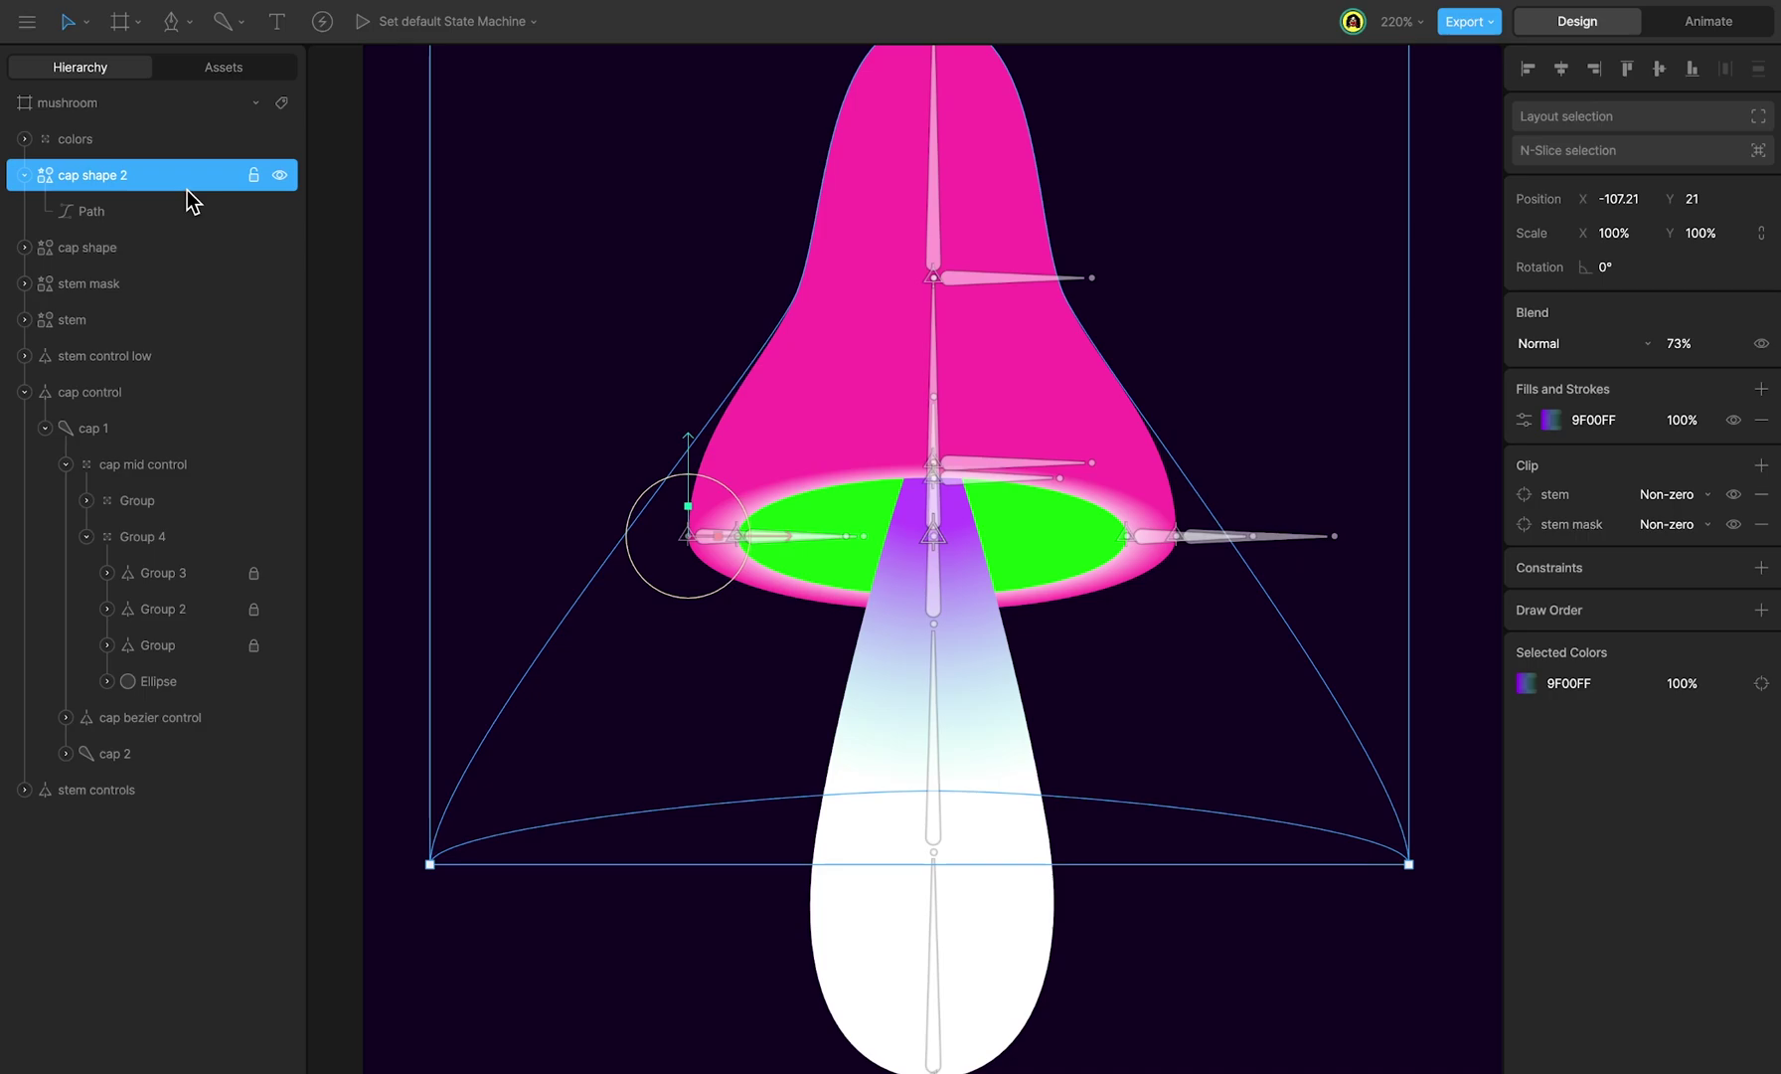
Step: Add a Translation constraint to the duplicated cap shape and target the lowest Group inside Group 4
click(1759, 567)
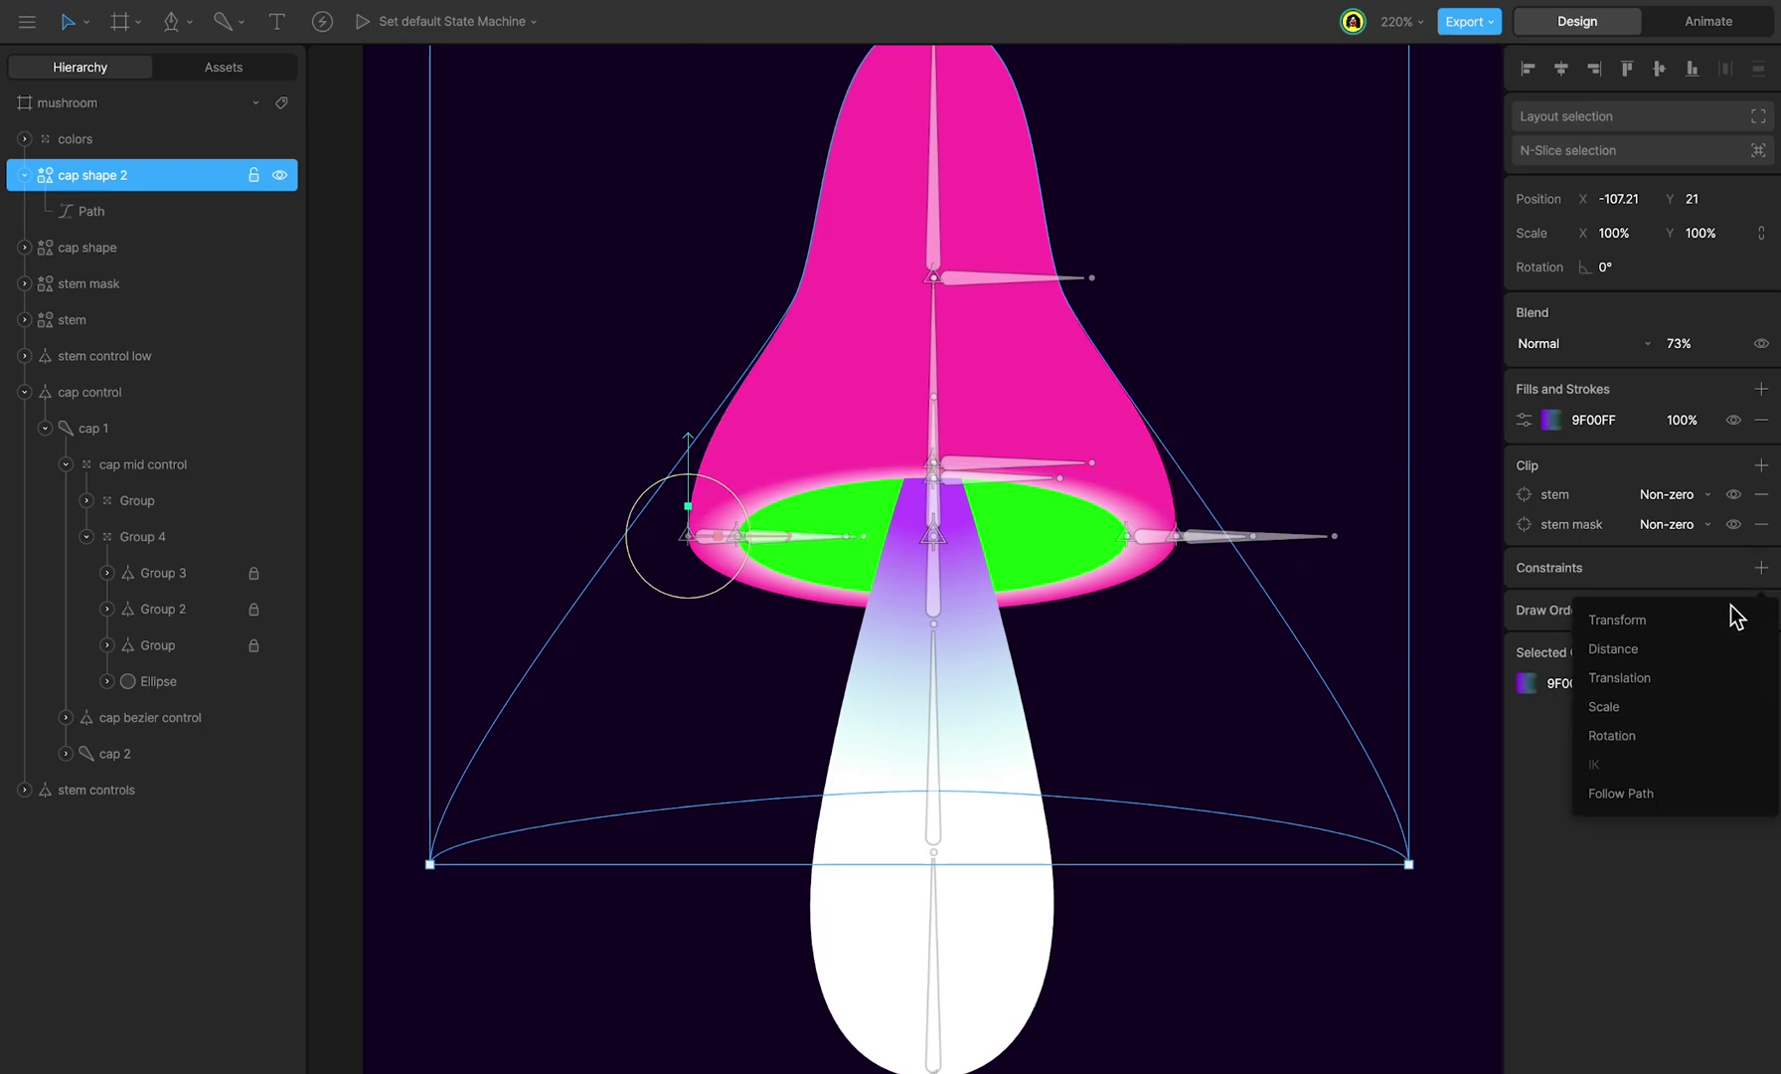
click(1734, 614)
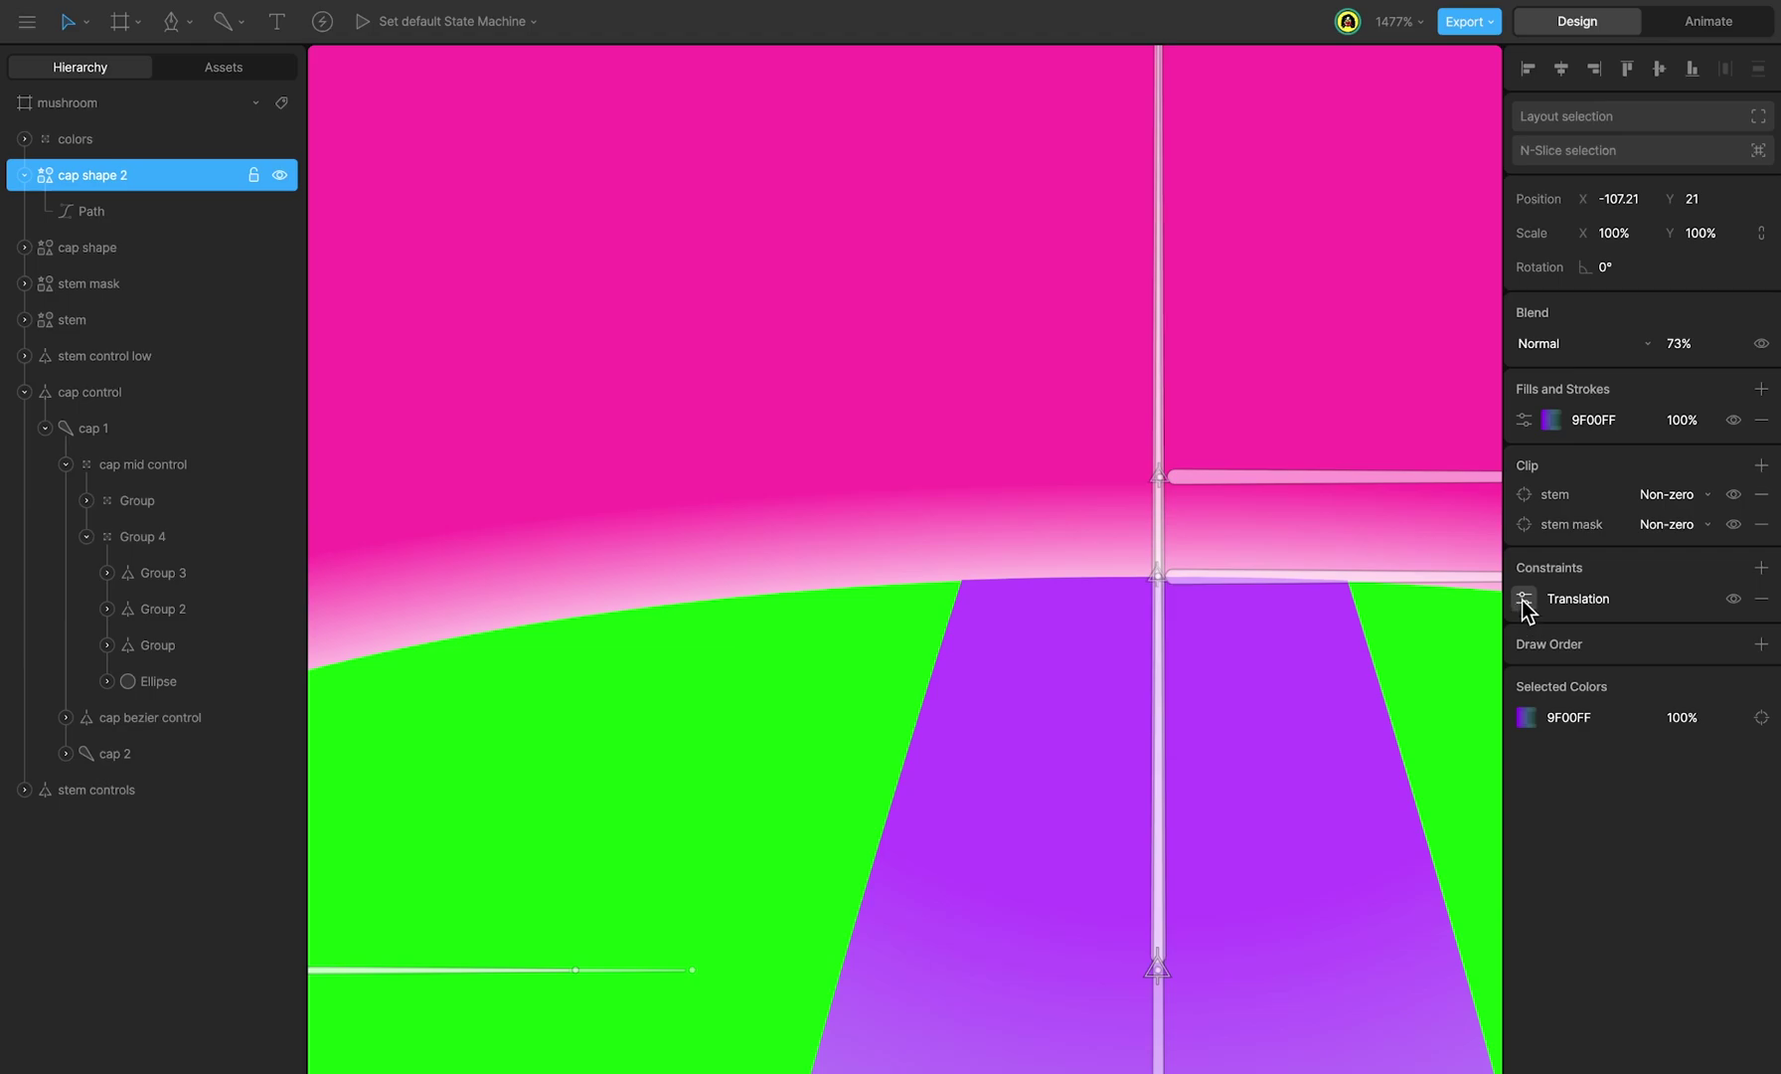
click(1524, 598)
click(1361, 693)
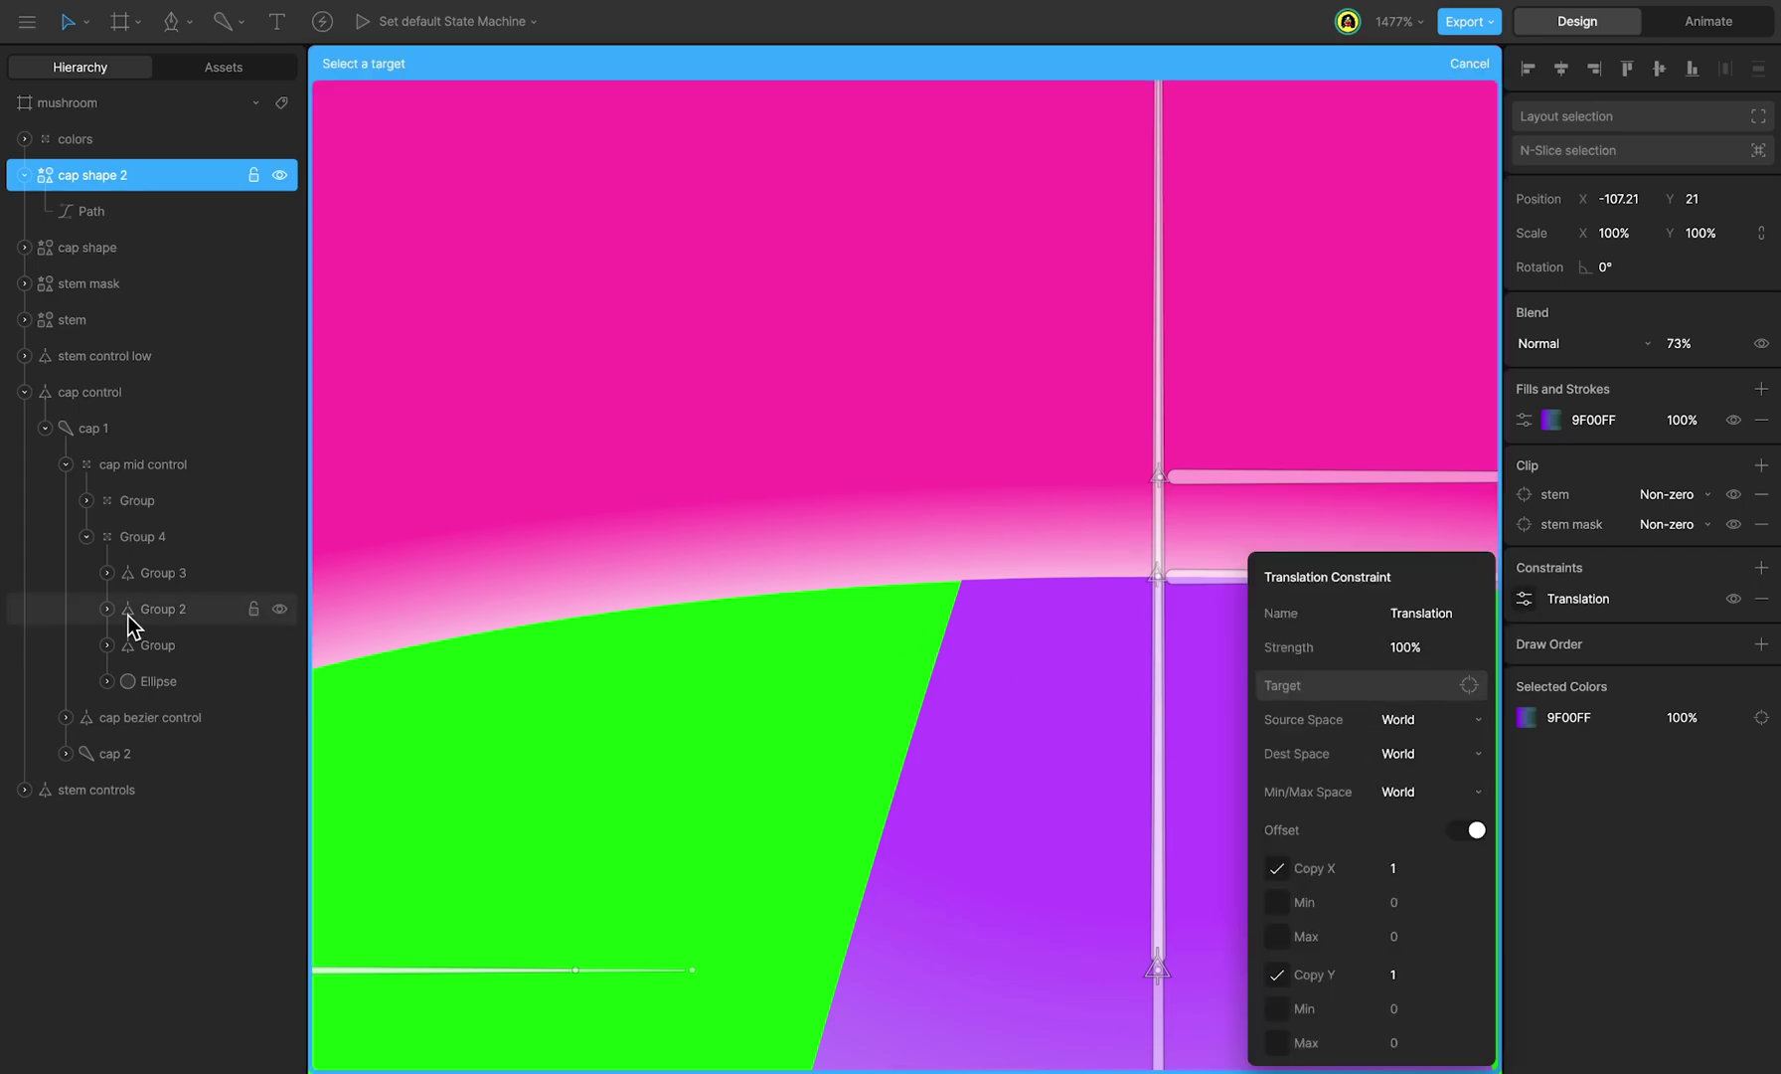
click(158, 656)
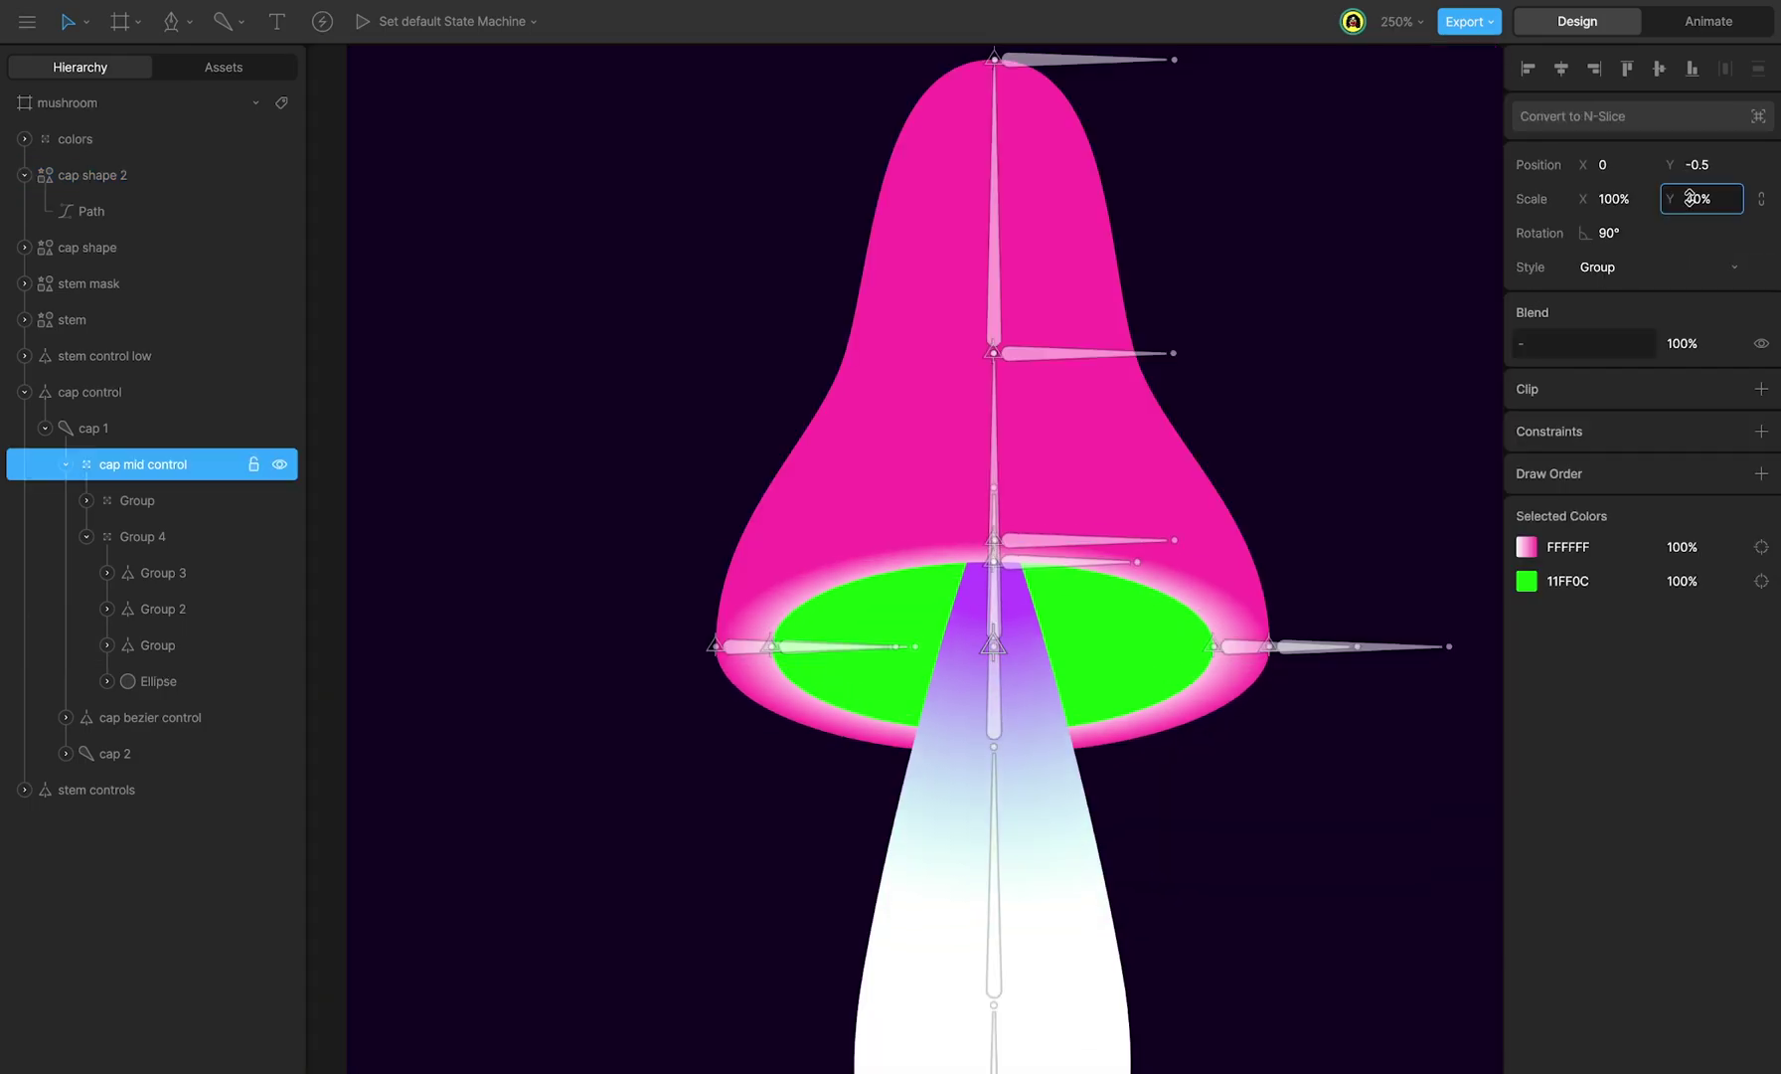
Step: Flip the cap mid control by setting its vertical scale to -36% to test the shading's constraint
key(shift+Down)
key(shift+Down)
key(shift+Down)
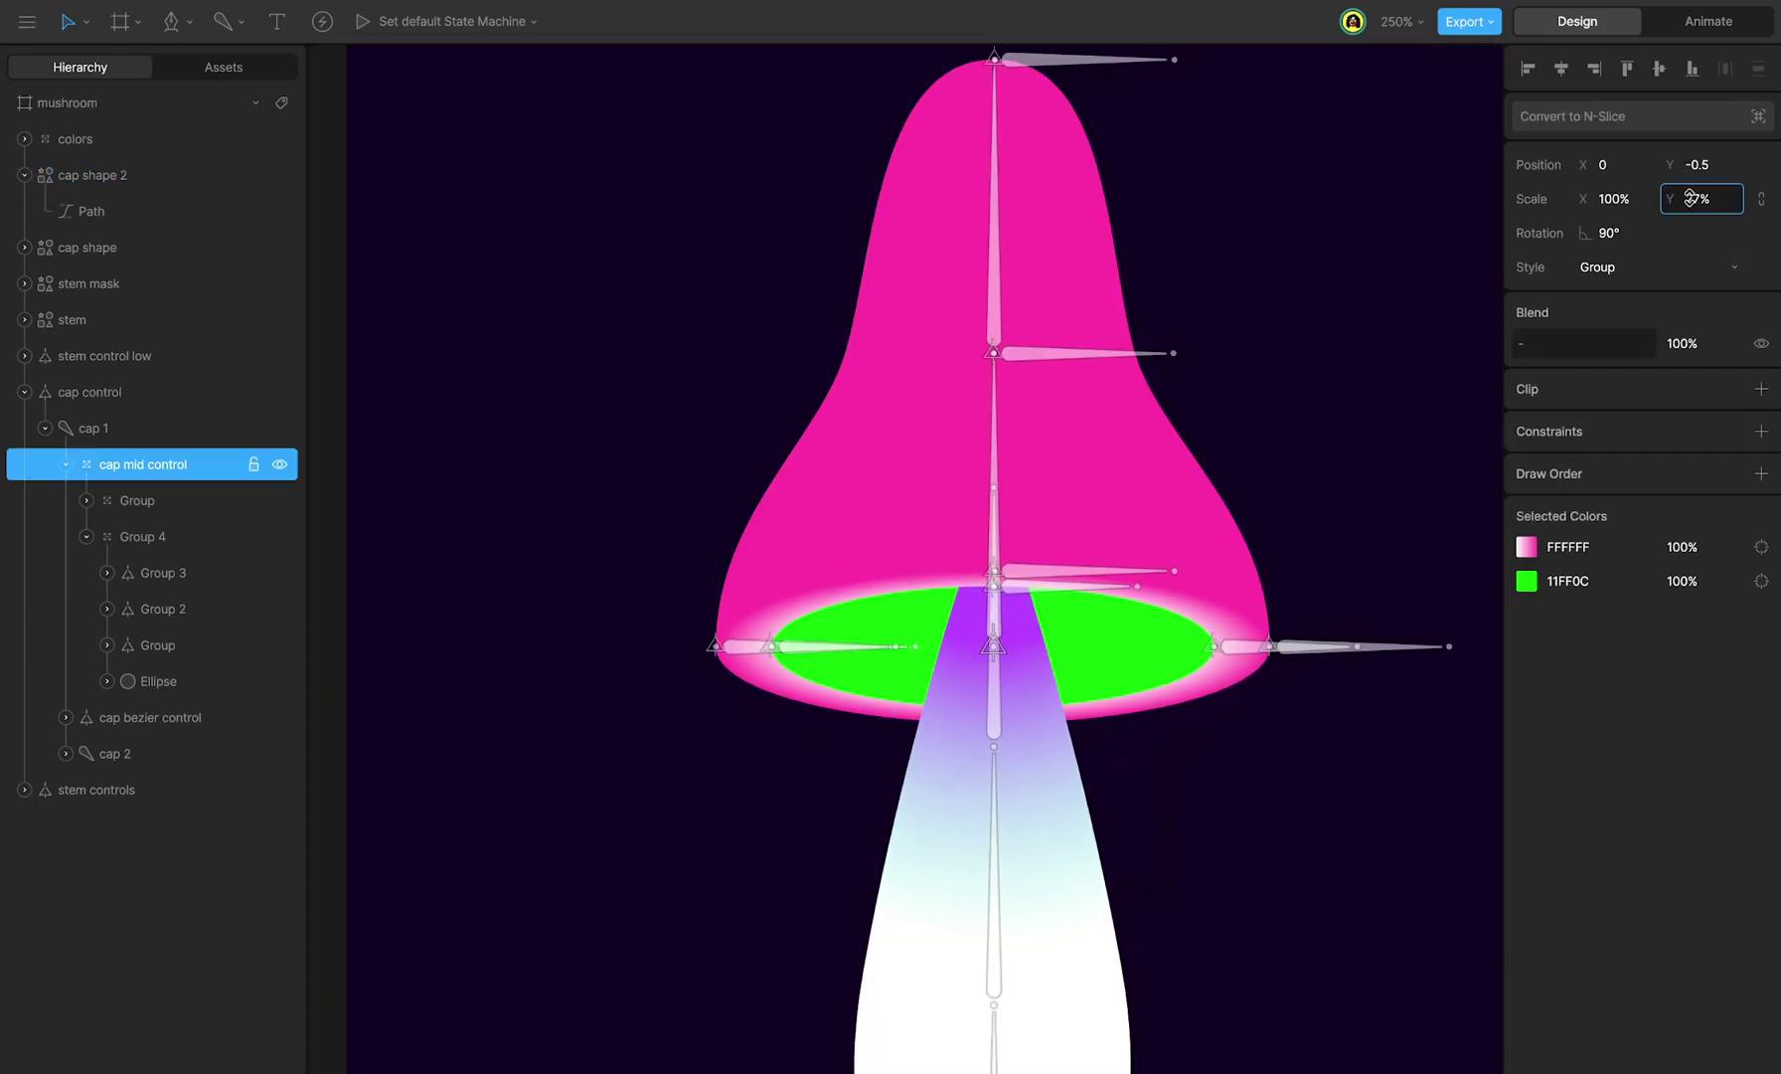
key(Return)
Step: Rename the duplicated cap shape as stem shadow and move it between stem mask and stem in the hierarchy
scroll(931, 560, up, 5)
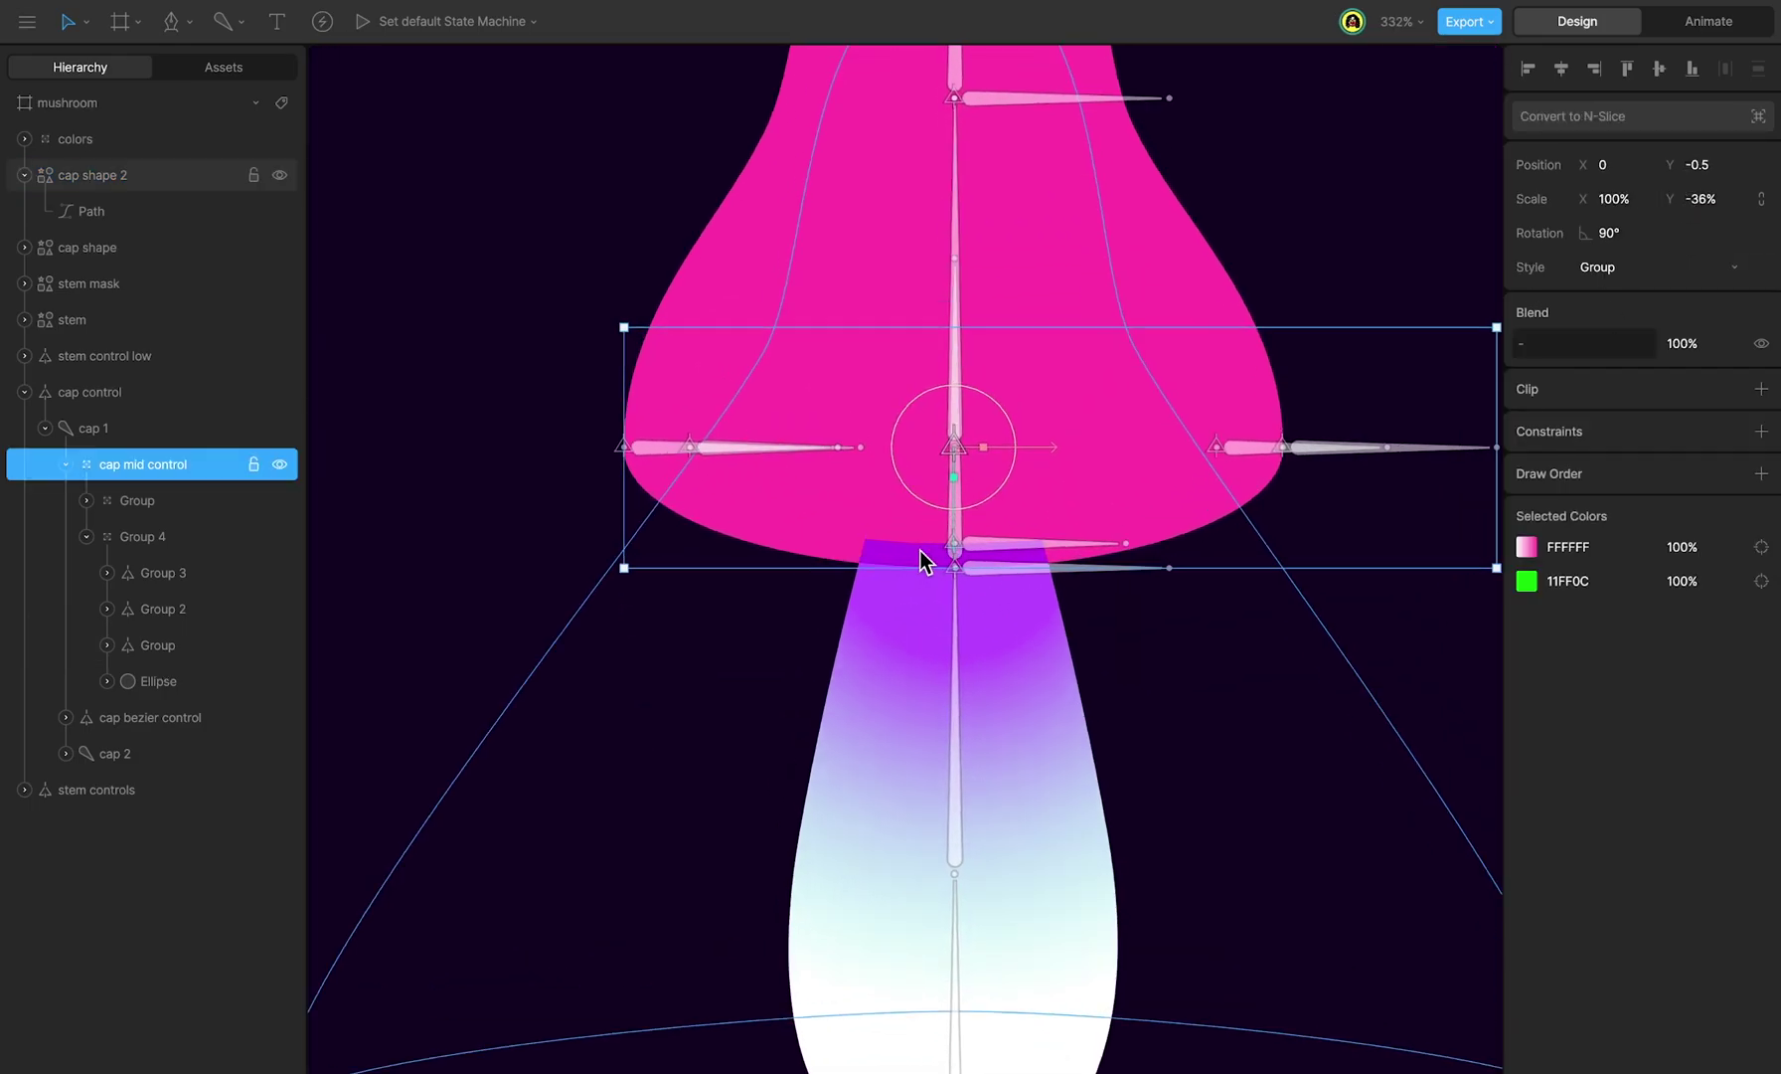
click(136, 176)
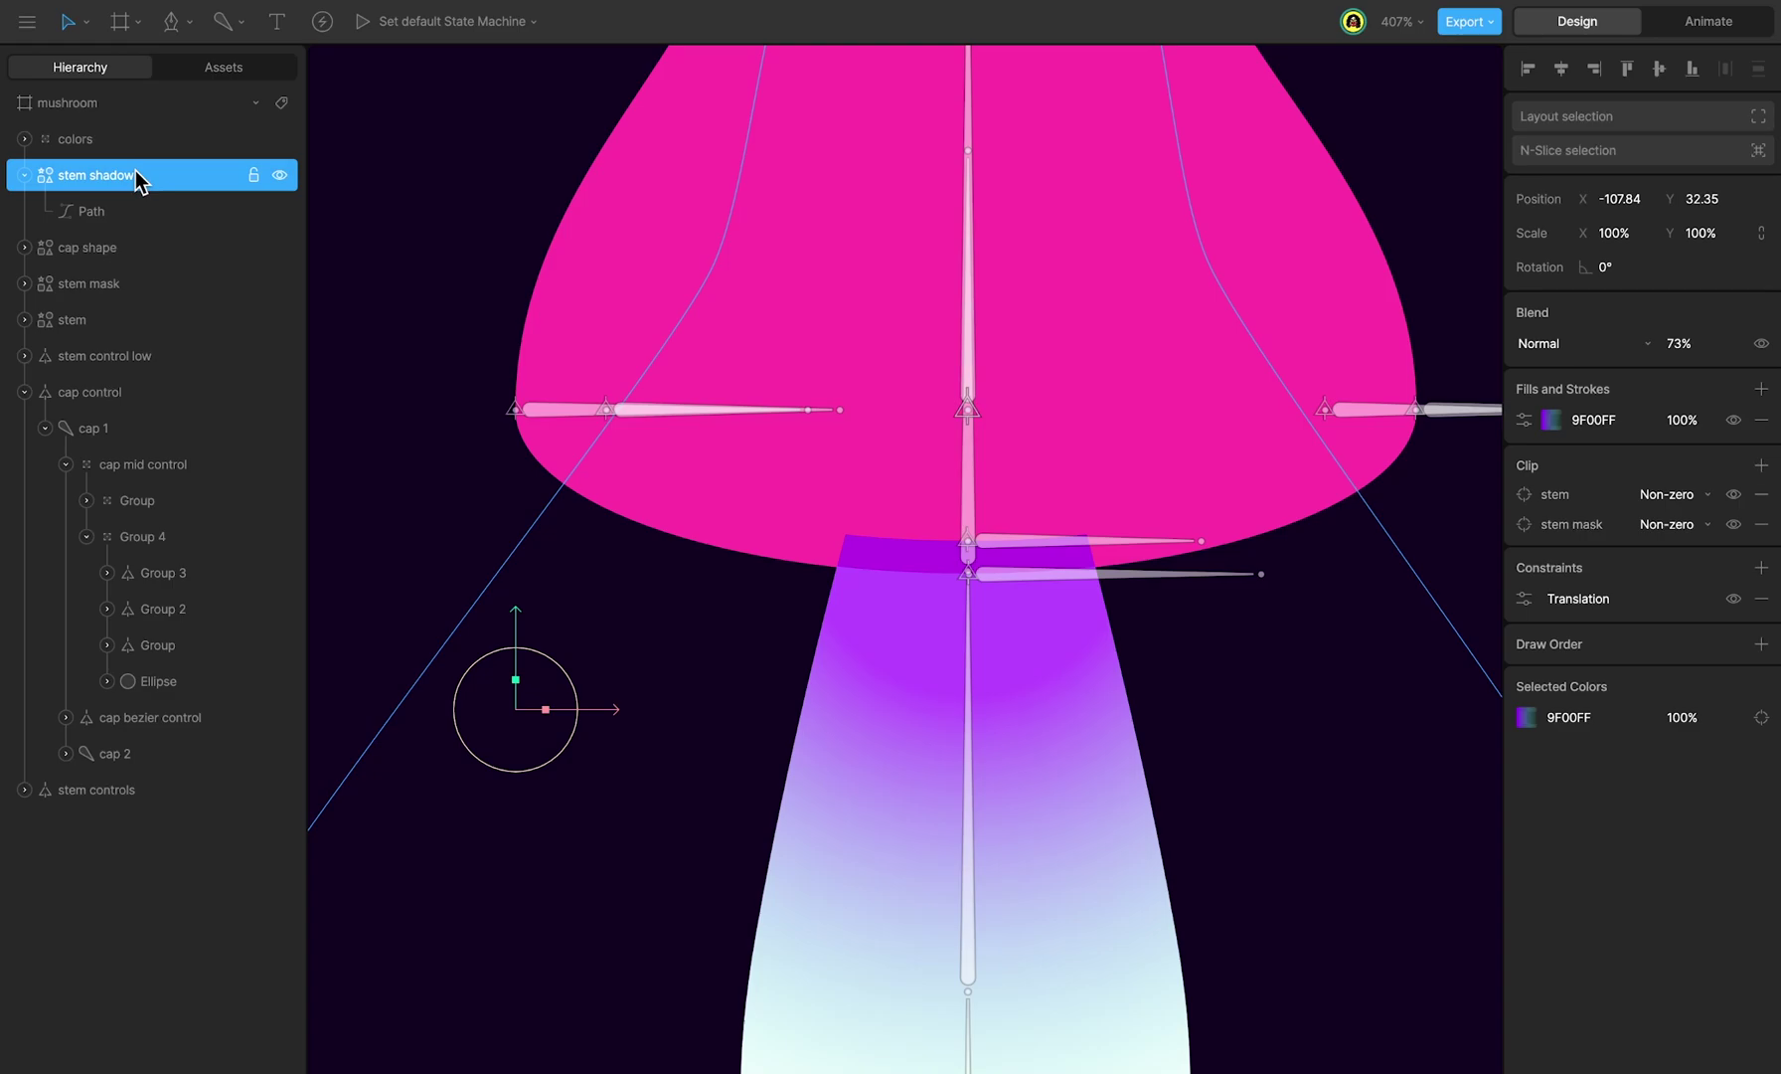
drag(137, 176, 120, 301)
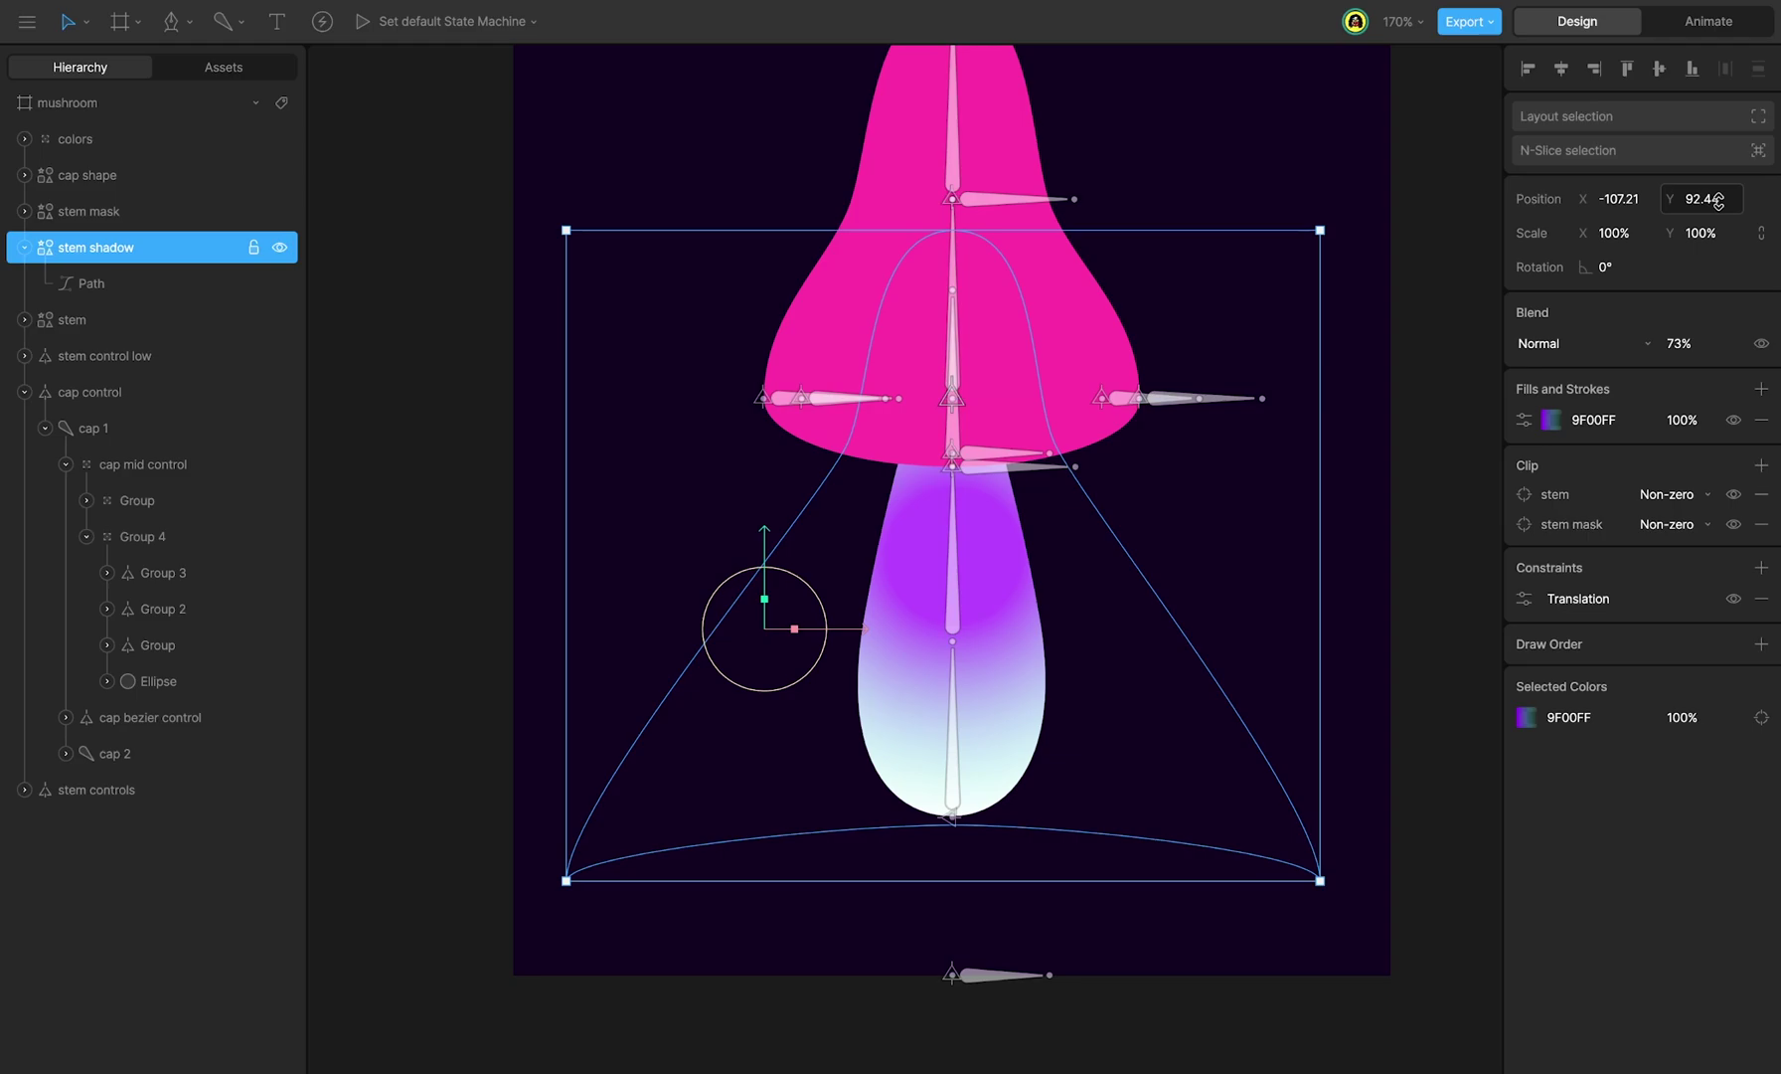
Step: Raise the stem shadow to Y -1 so its purple shading starts at the stem's upper end
mouse_move(1719, 203)
mouse_down()
mouse_move(1710, 350)
mouse_move(1703, 310)
mouse_up()
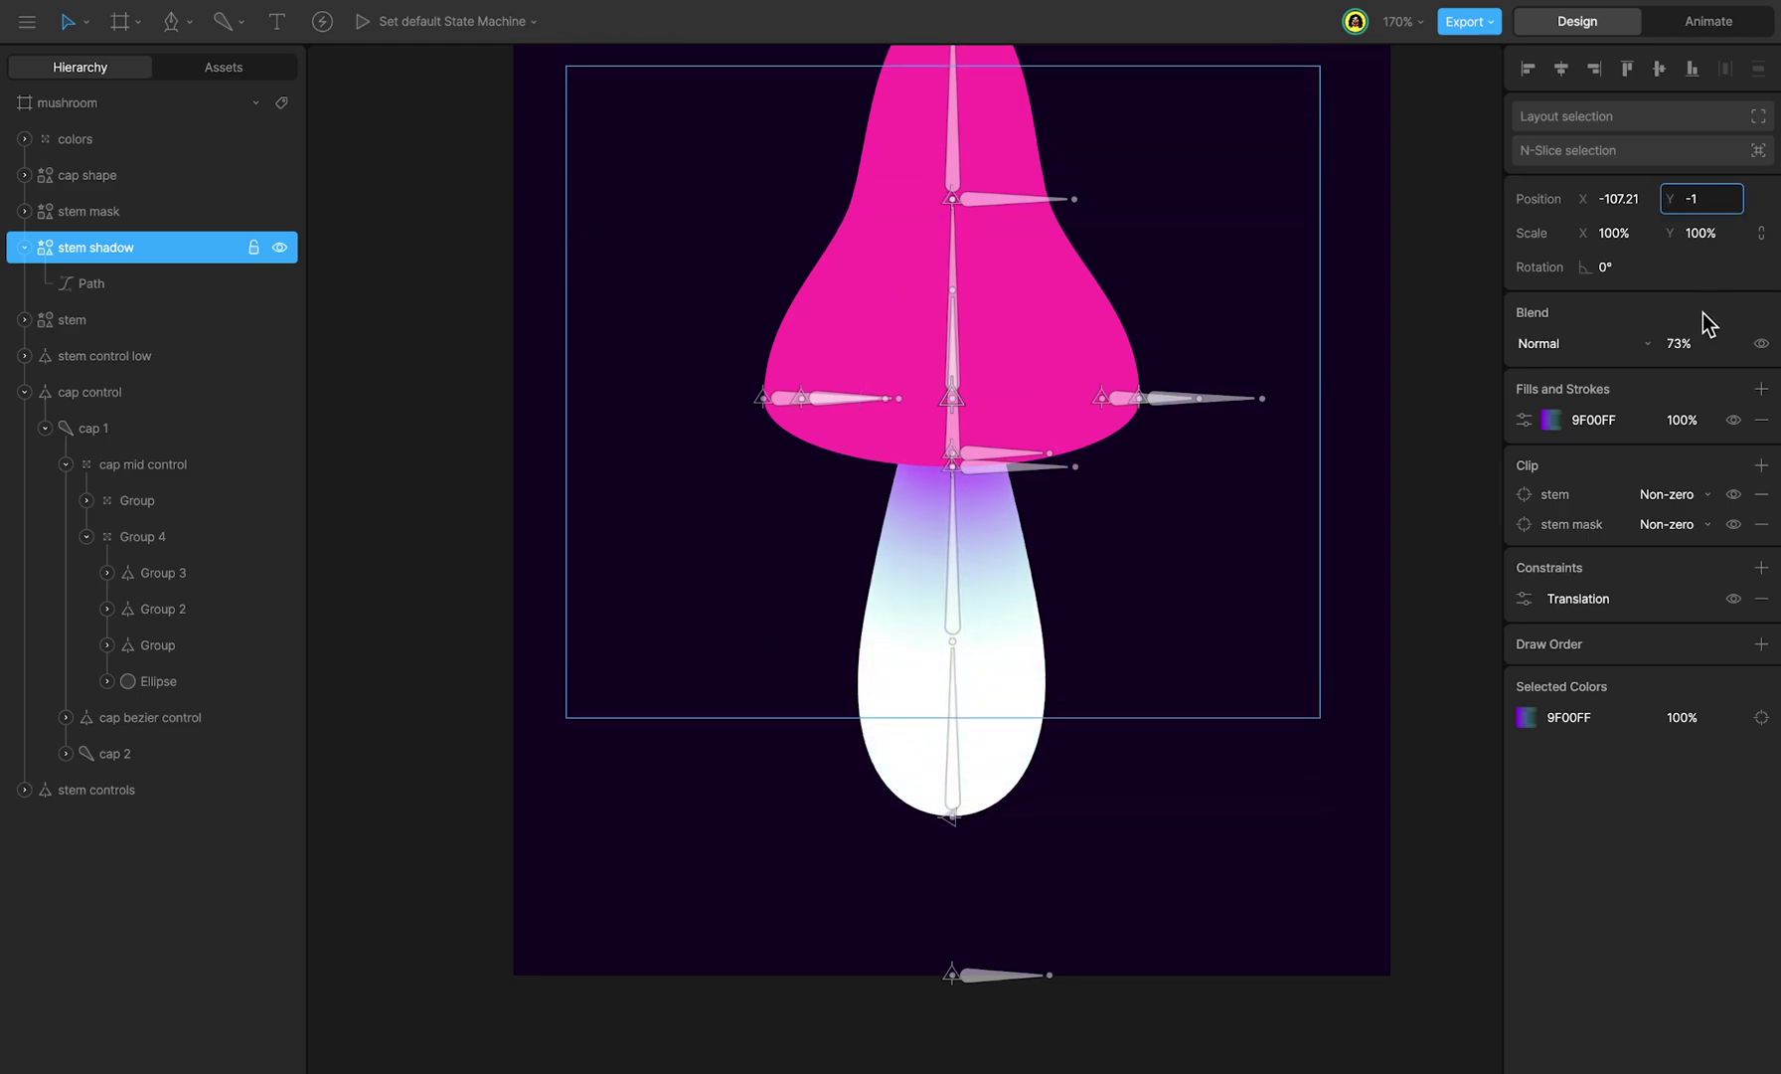
mouse_move(1702, 193)
mouse_down()
mouse_move(1700, 177)
mouse_move(1702, 195)
mouse_up()
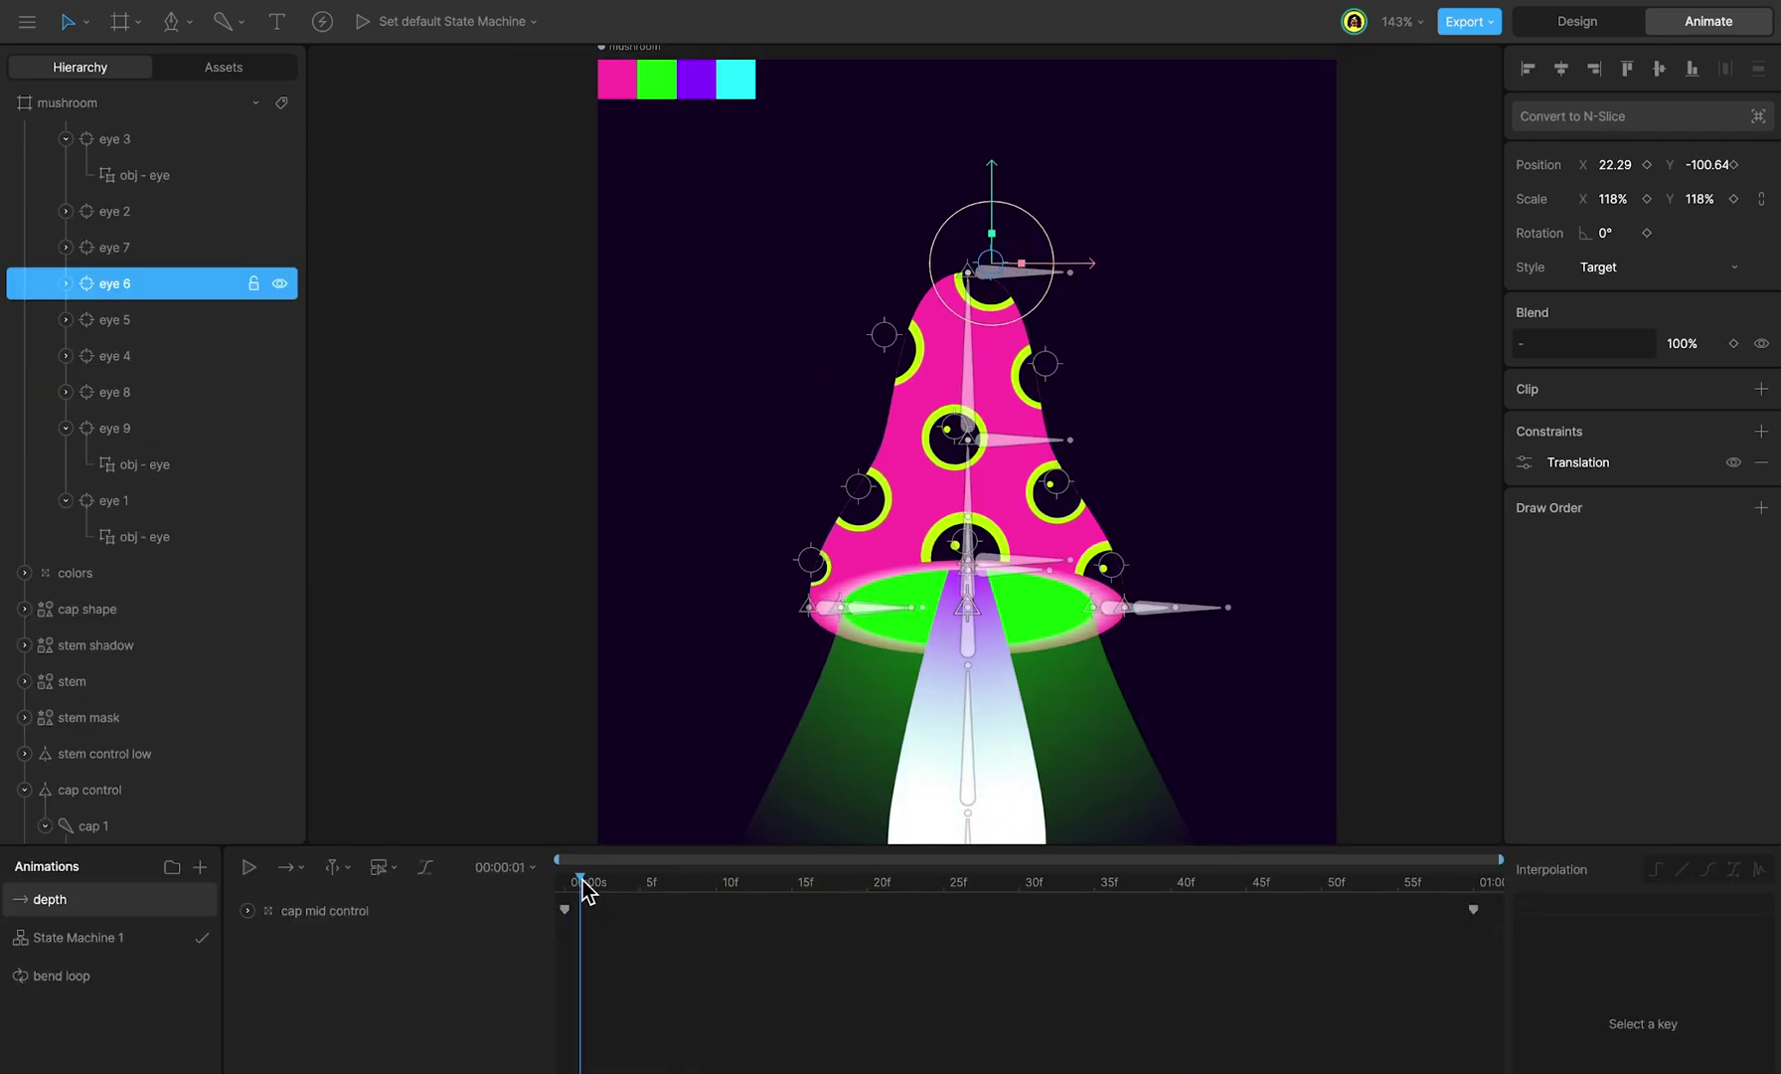
drag(587, 890, 1509, 948)
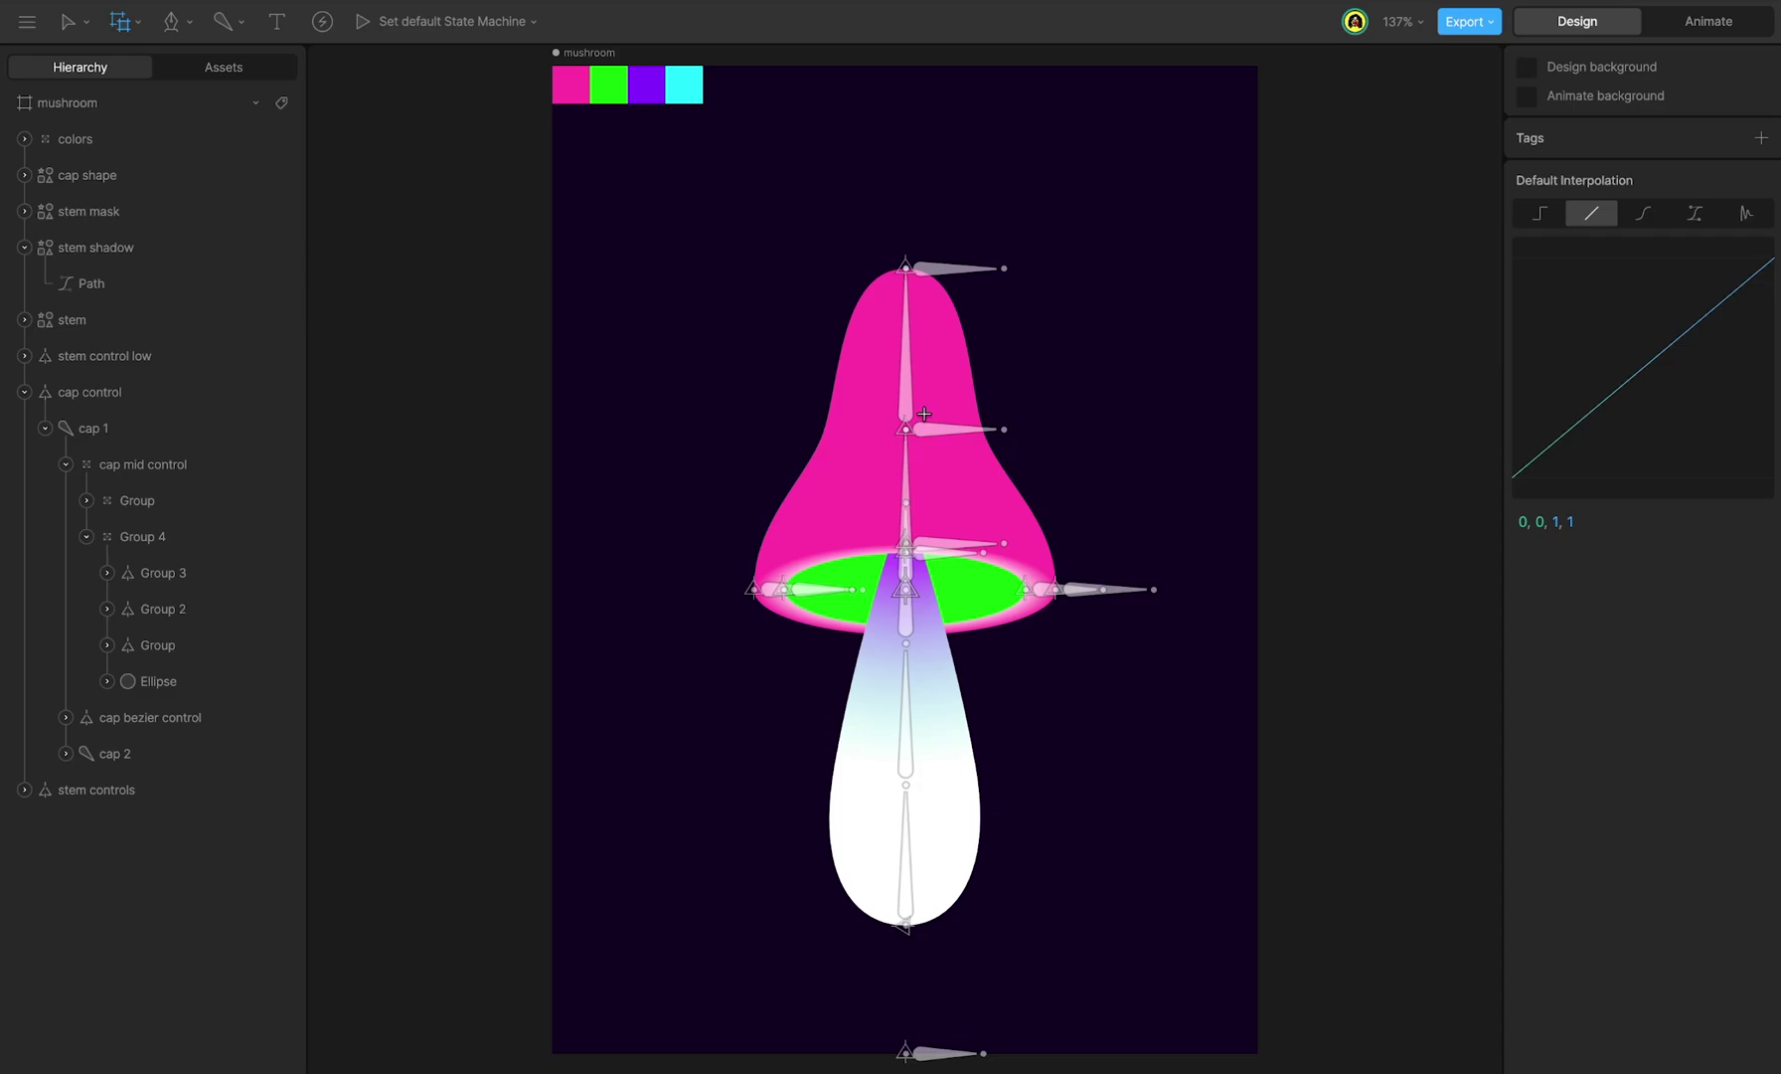
Step: Place the obj - eye artboard inside a group named eye 1 and move it onto the left side of the cap
click(829, 378)
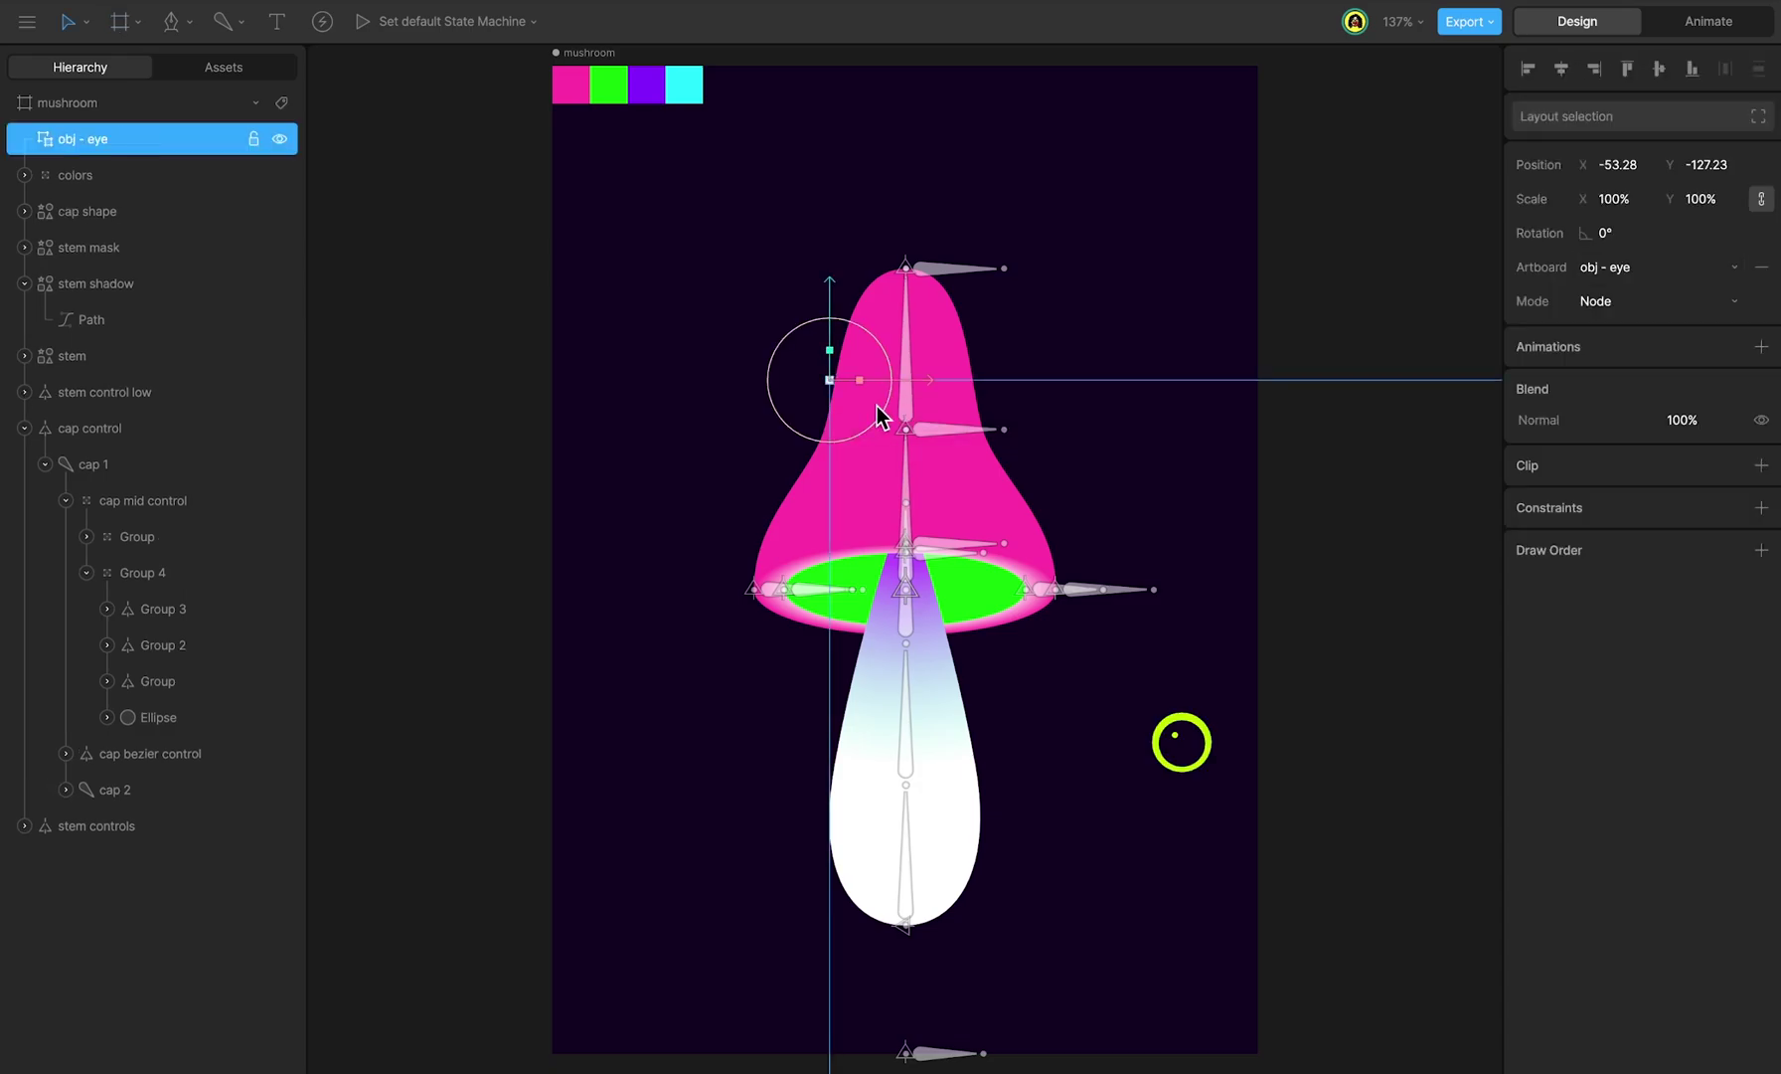
key(ctrl+z)
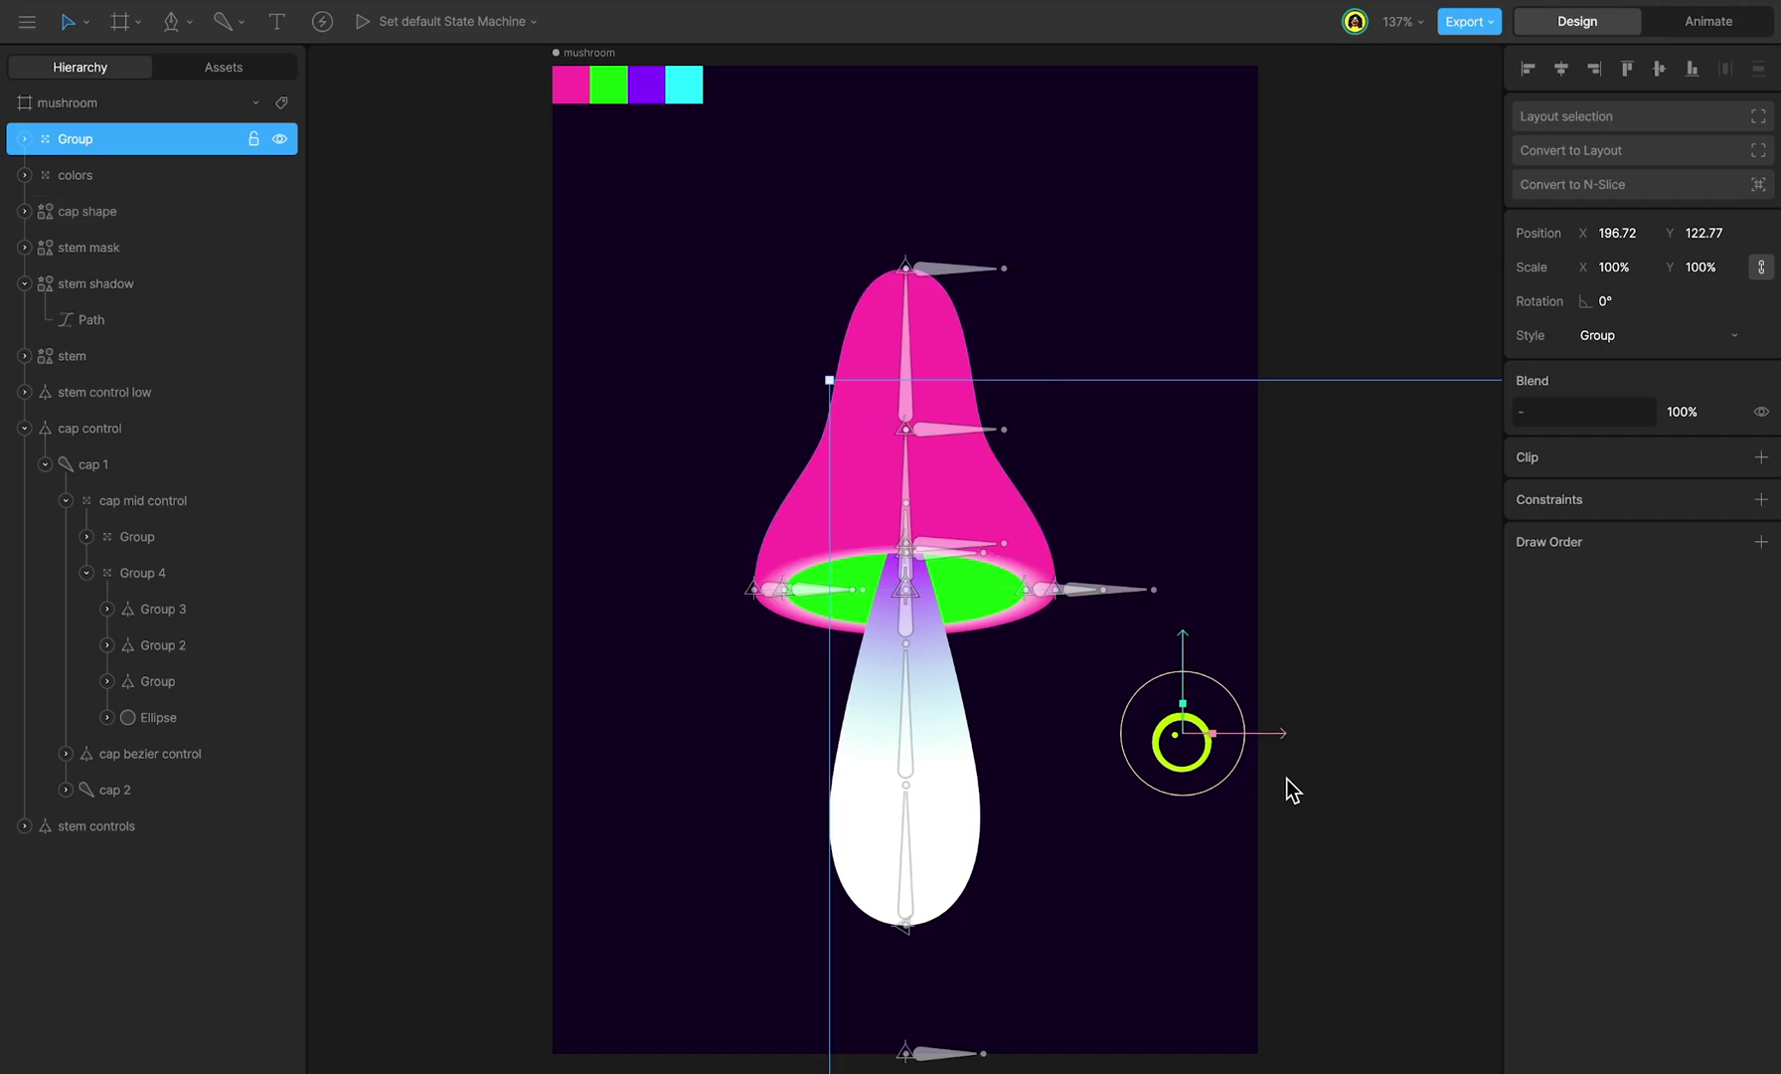
drag(1276, 739, 897, 745)
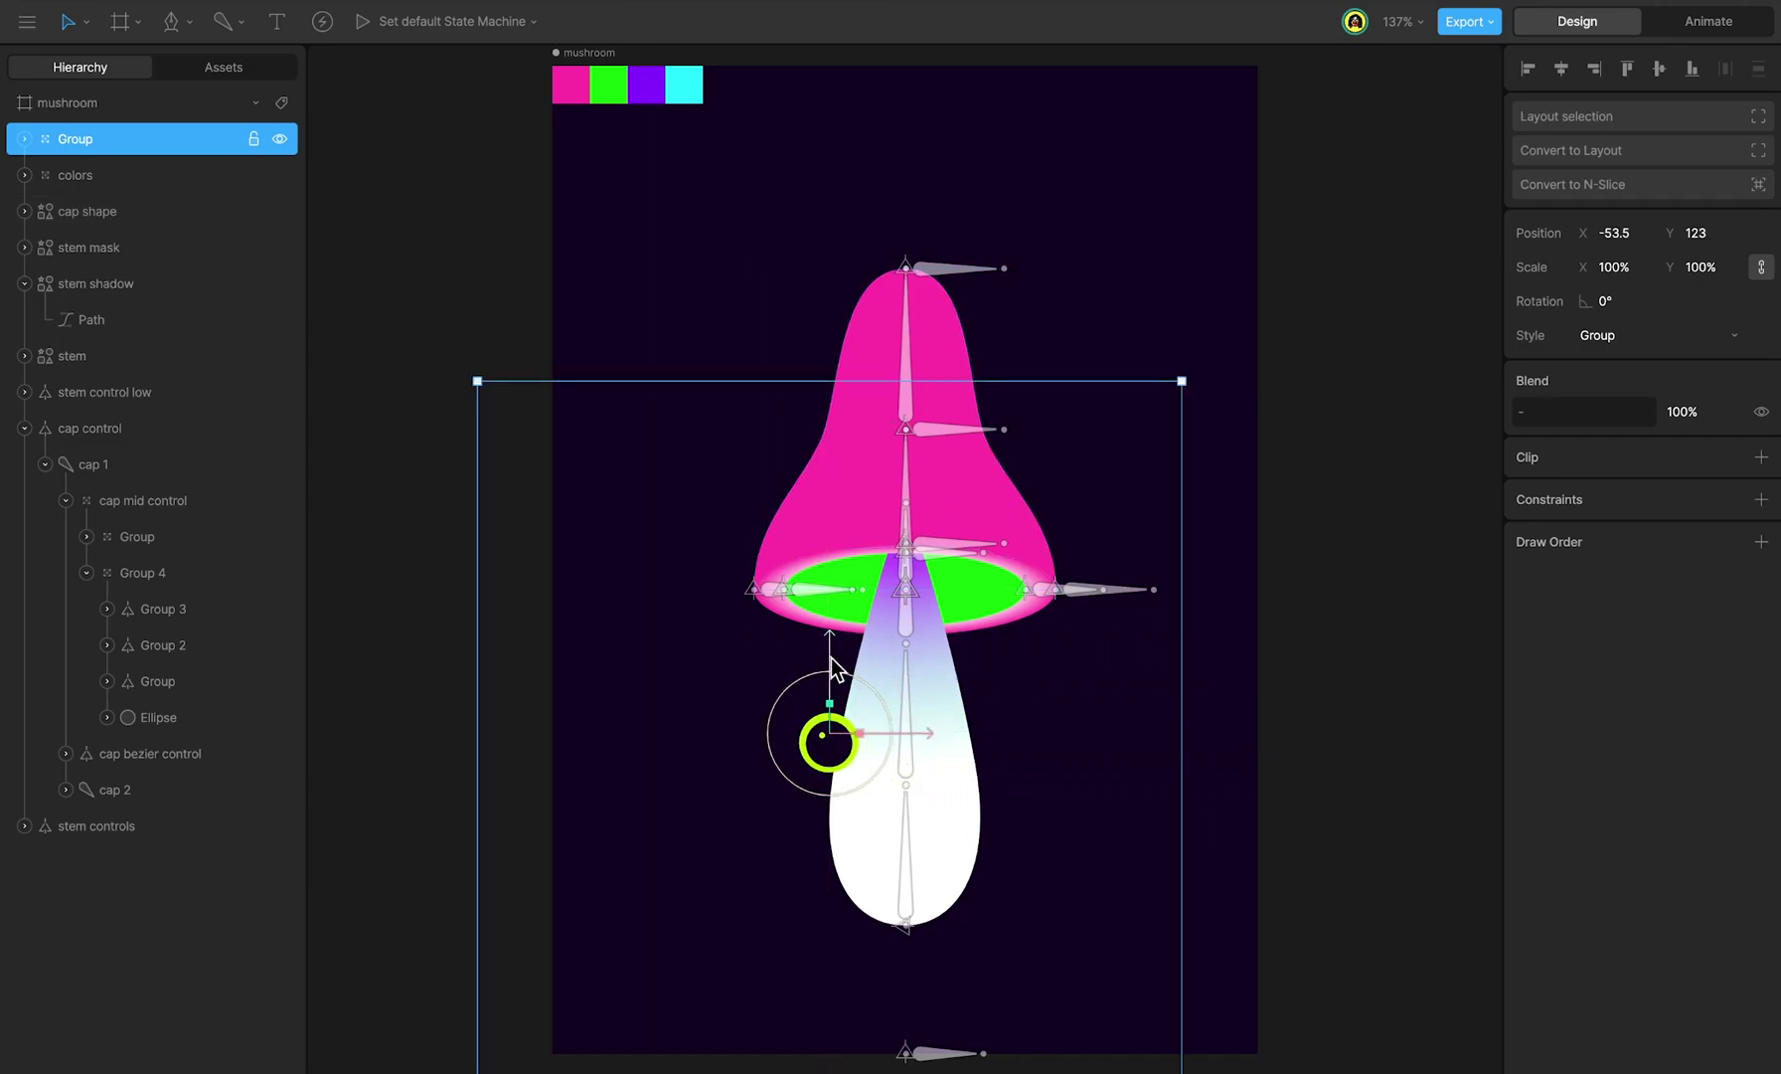
drag(831, 657, 831, 398)
Step: Add State Machine 1 and the Preview 3 animation as Simple to the nested obj - eye artboard
click(112, 177)
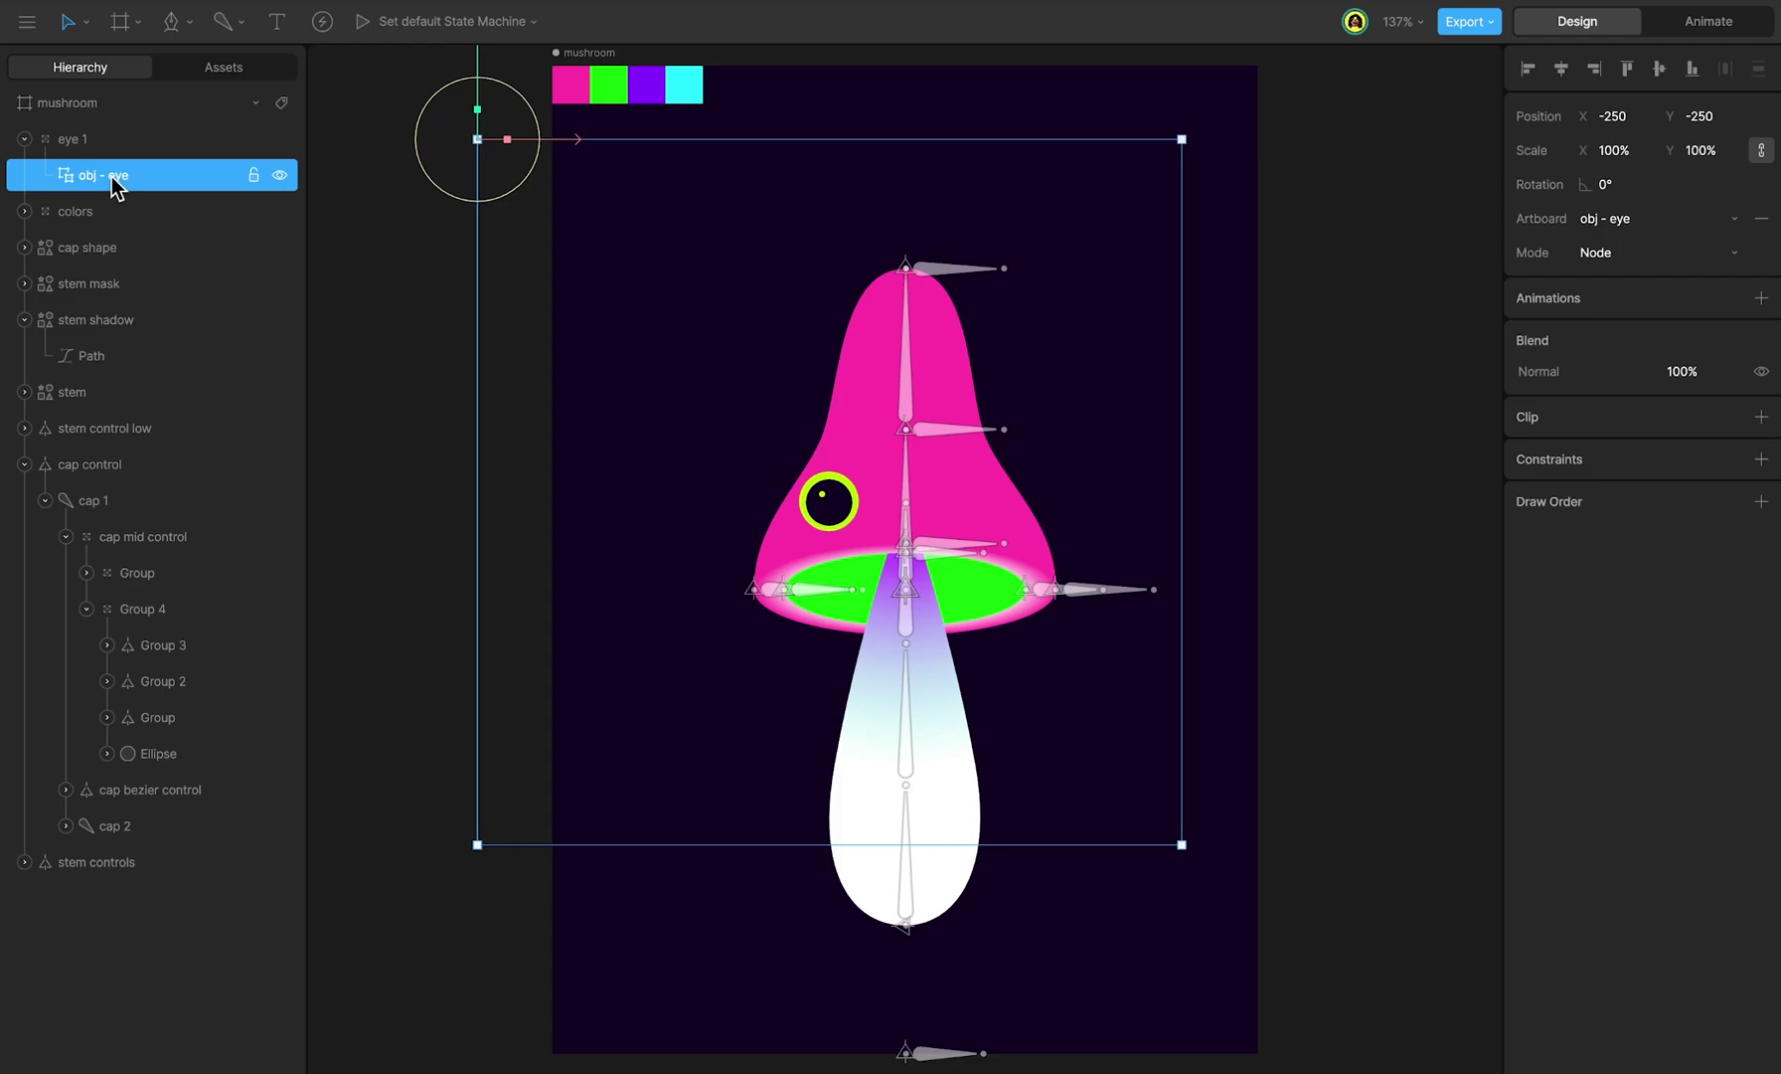
click(1762, 298)
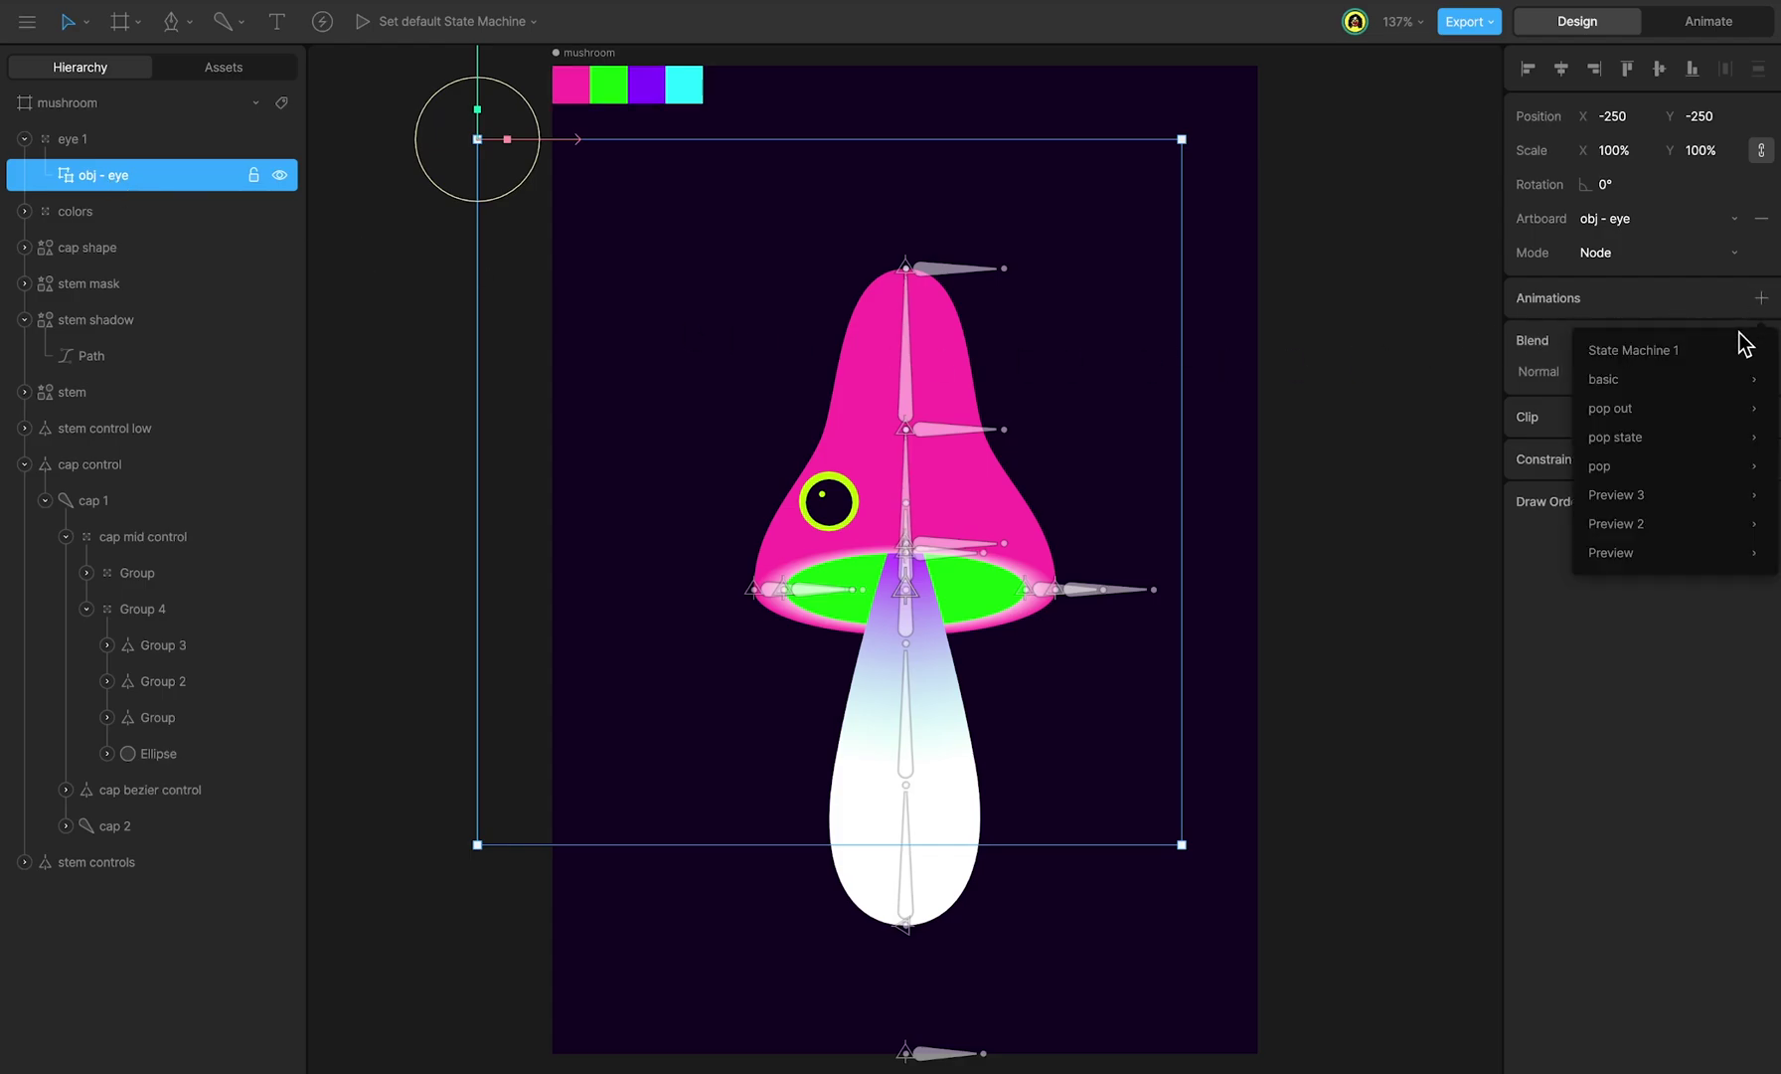
click(1690, 349)
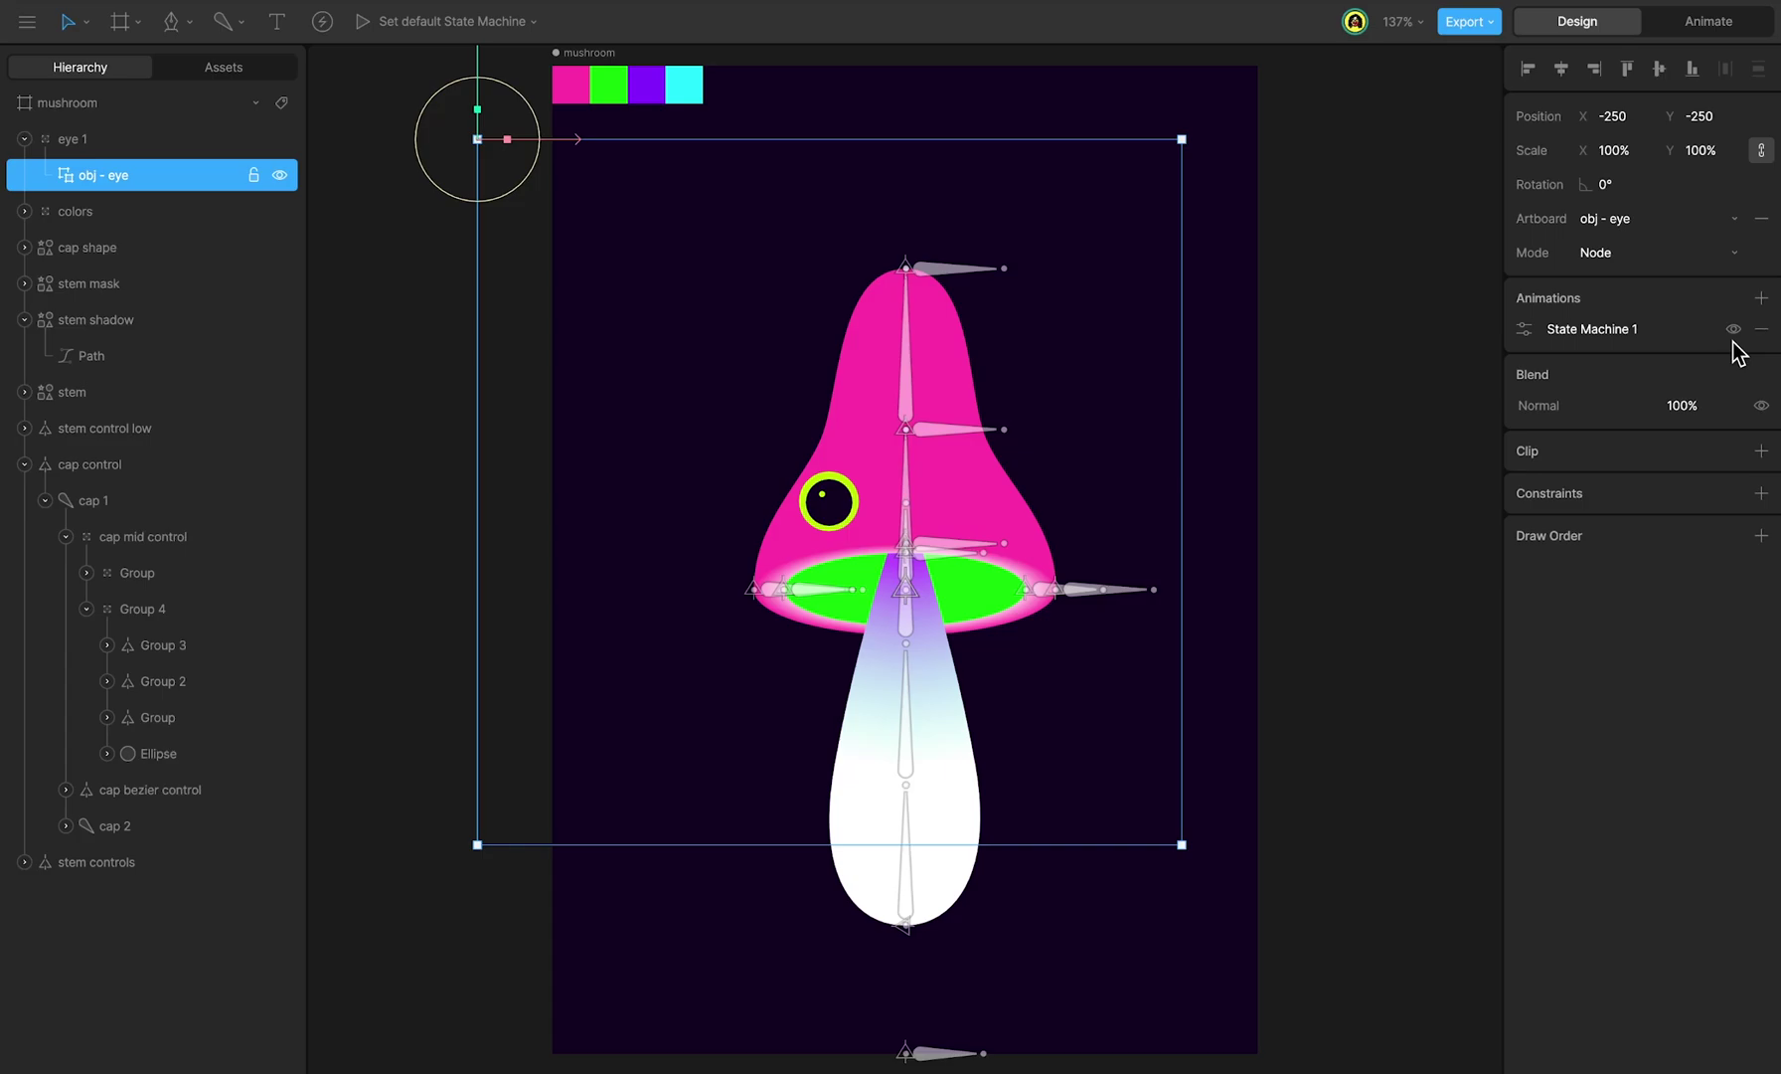
click(1761, 298)
mouse_move(1726, 493)
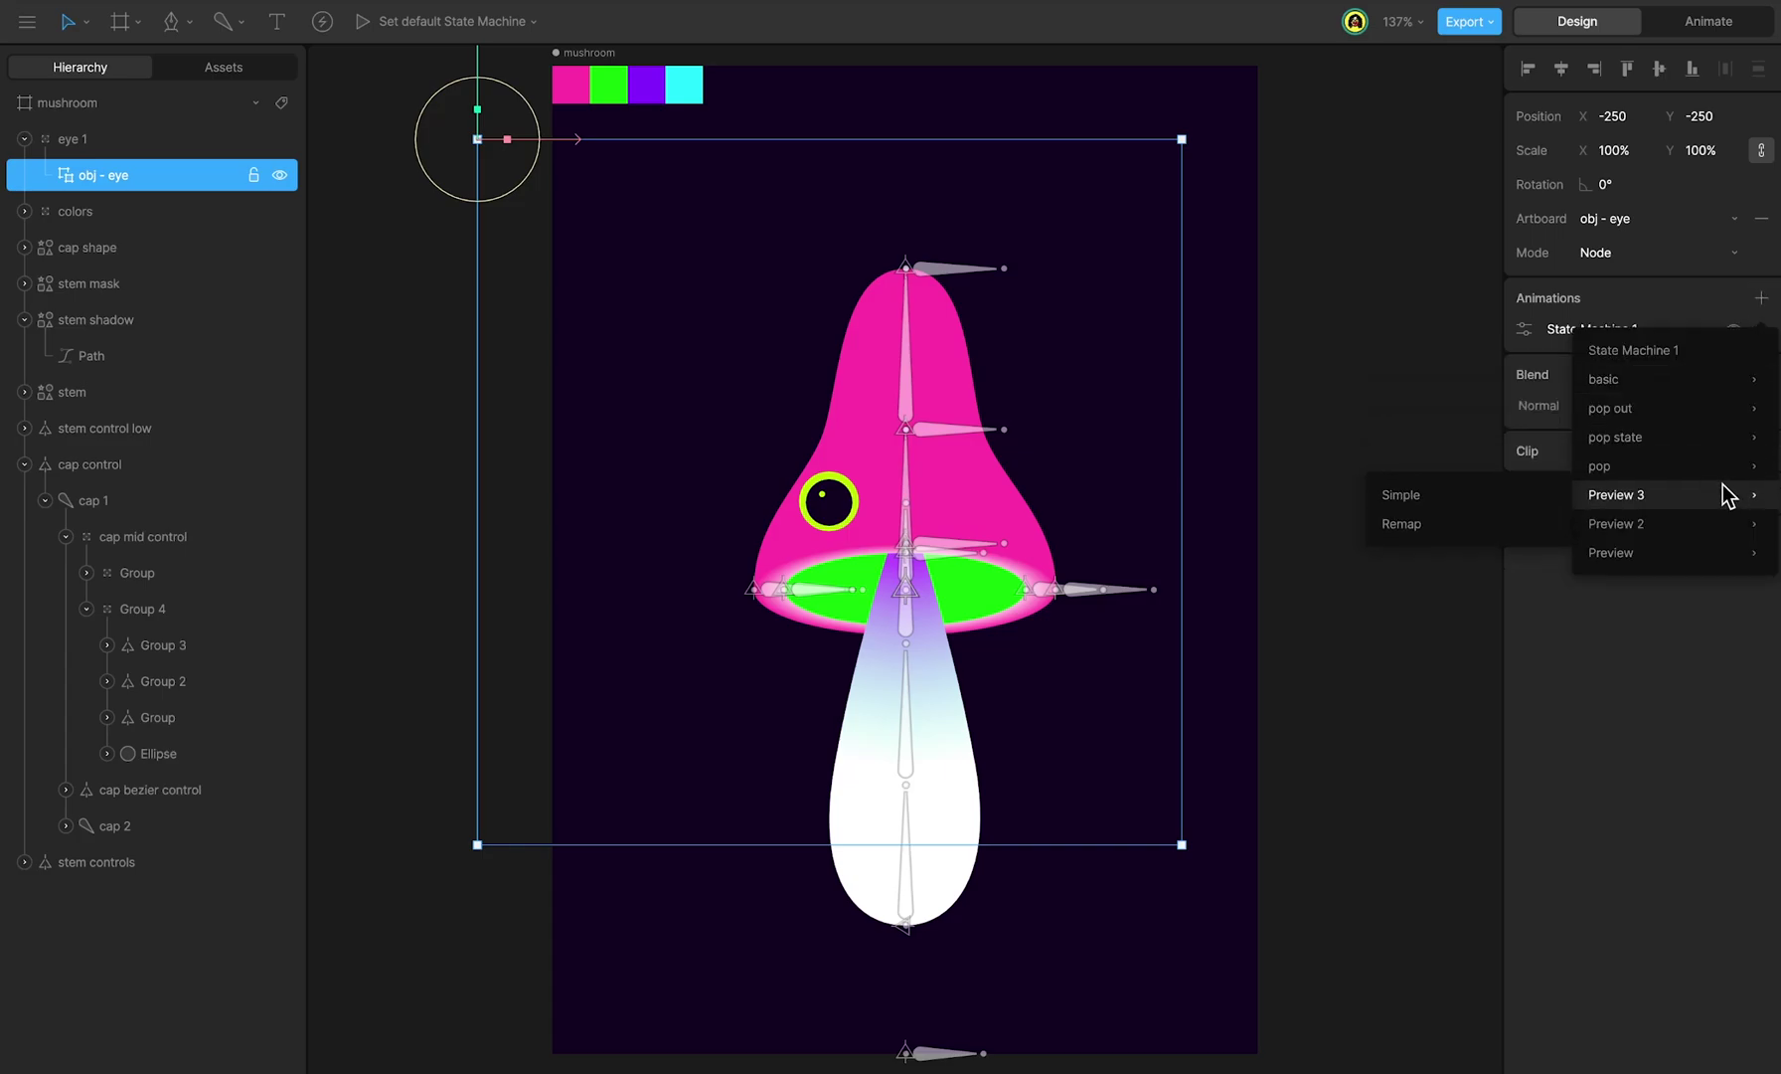
click(1527, 502)
Step: Set the Preview 3 animation's speed to 1.4x and preview the eye with the bend loop playing
click(1525, 363)
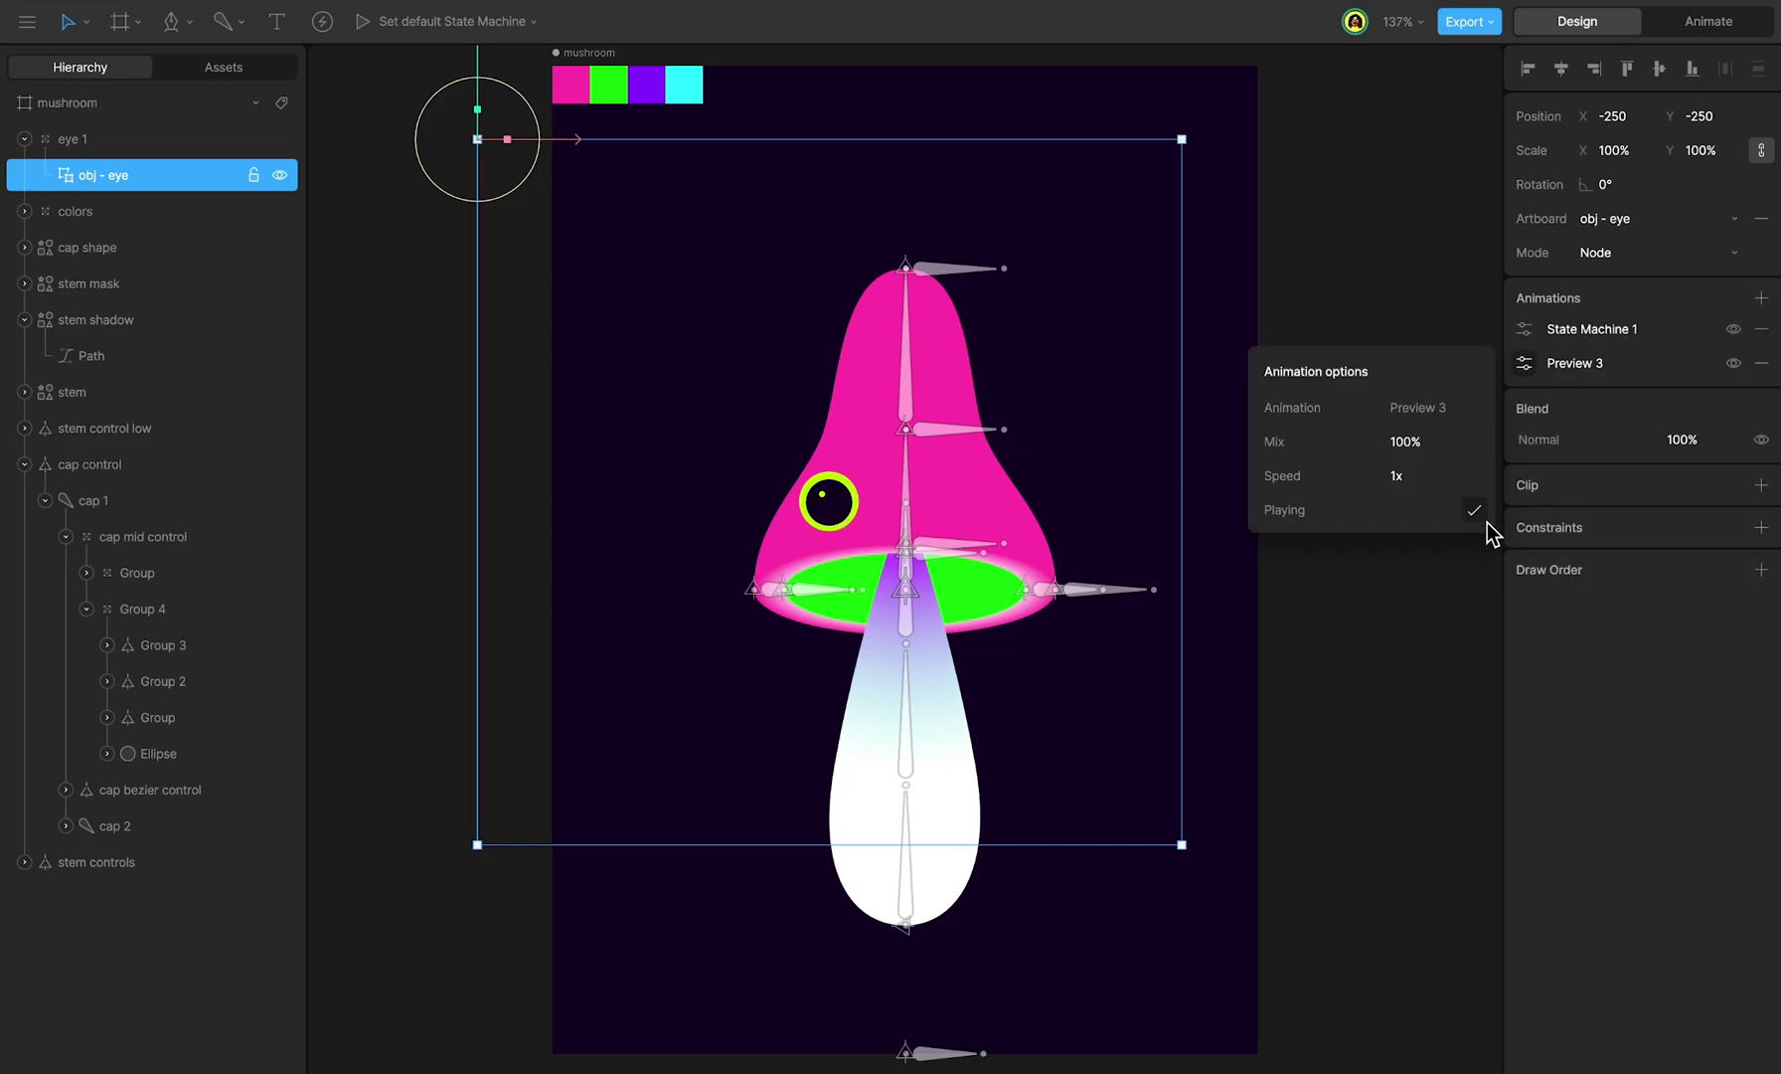
drag(1462, 476, 1461, 466)
key(Tab)
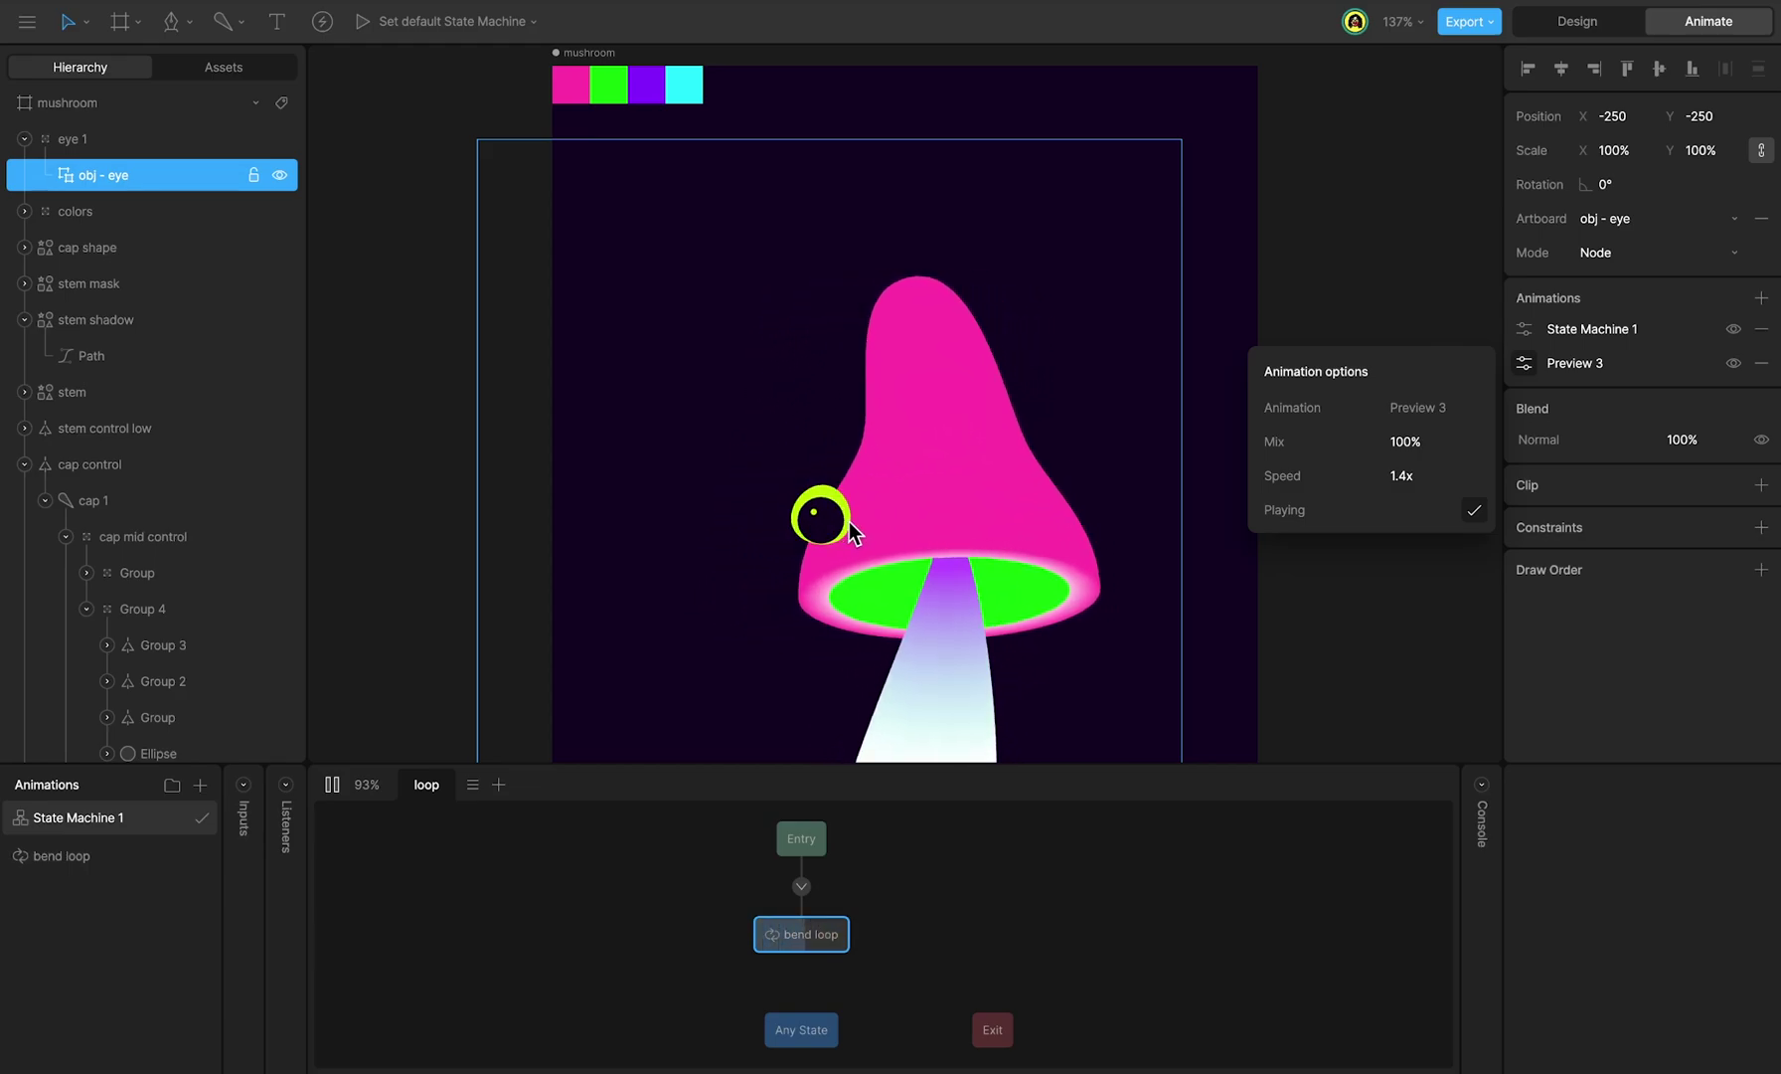
key(Tab)
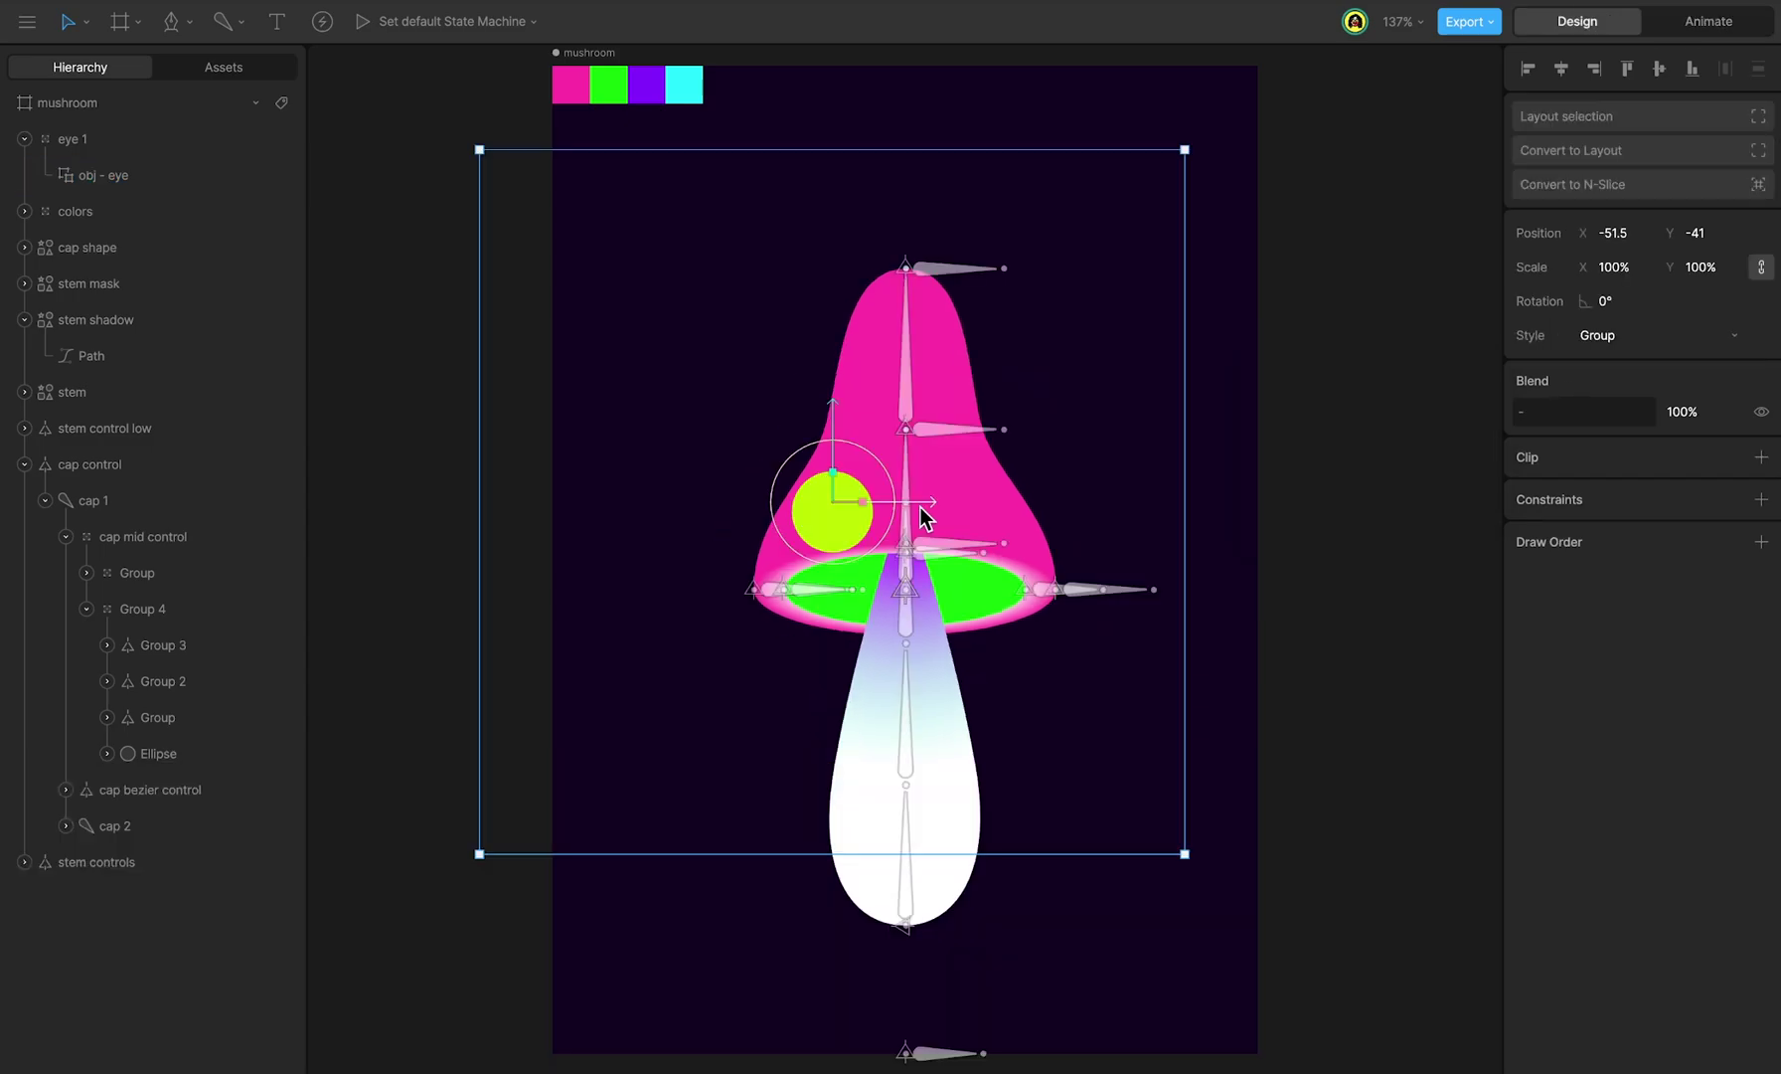
Step: Duplicate eye 1 into eye 2 and eye 3, arrange them across the lower cap, and reposition eye 1 to X -57, Y -56
key(ctrl+d)
drag(919, 507, 1061, 506)
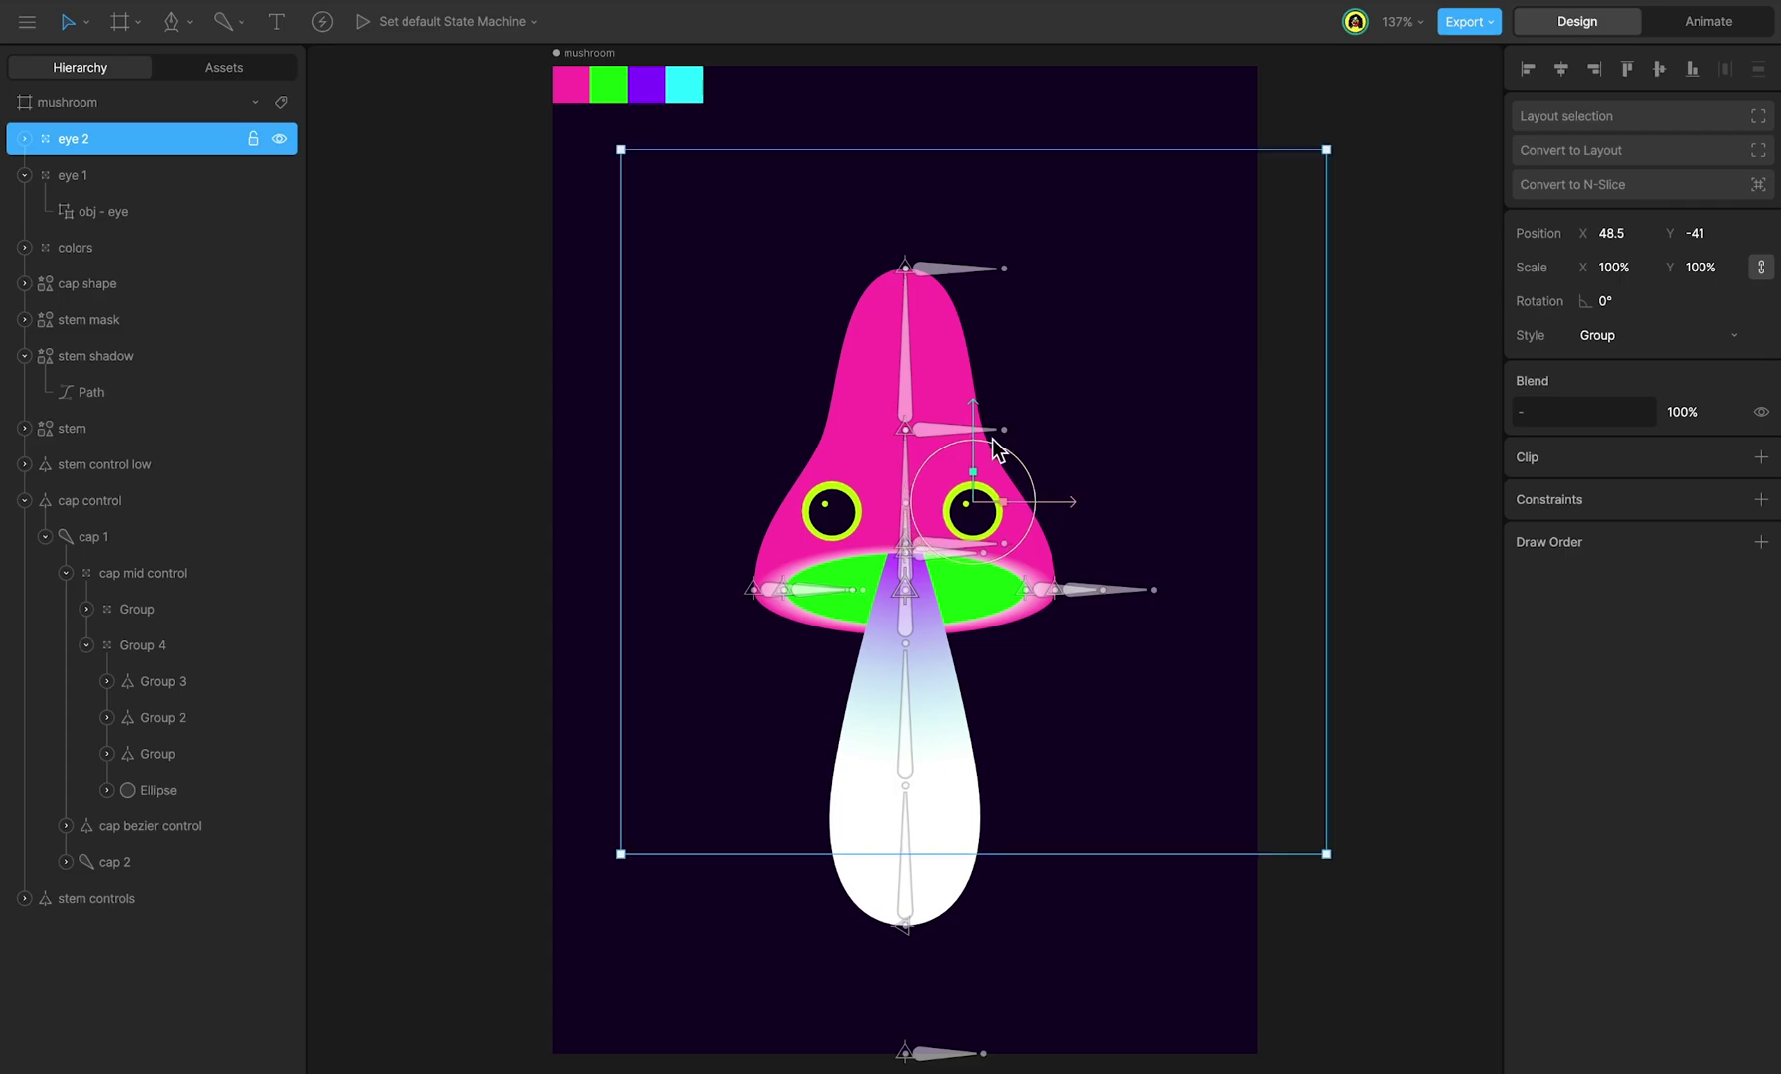
drag(1064, 528, 982, 528)
drag(910, 481, 903, 481)
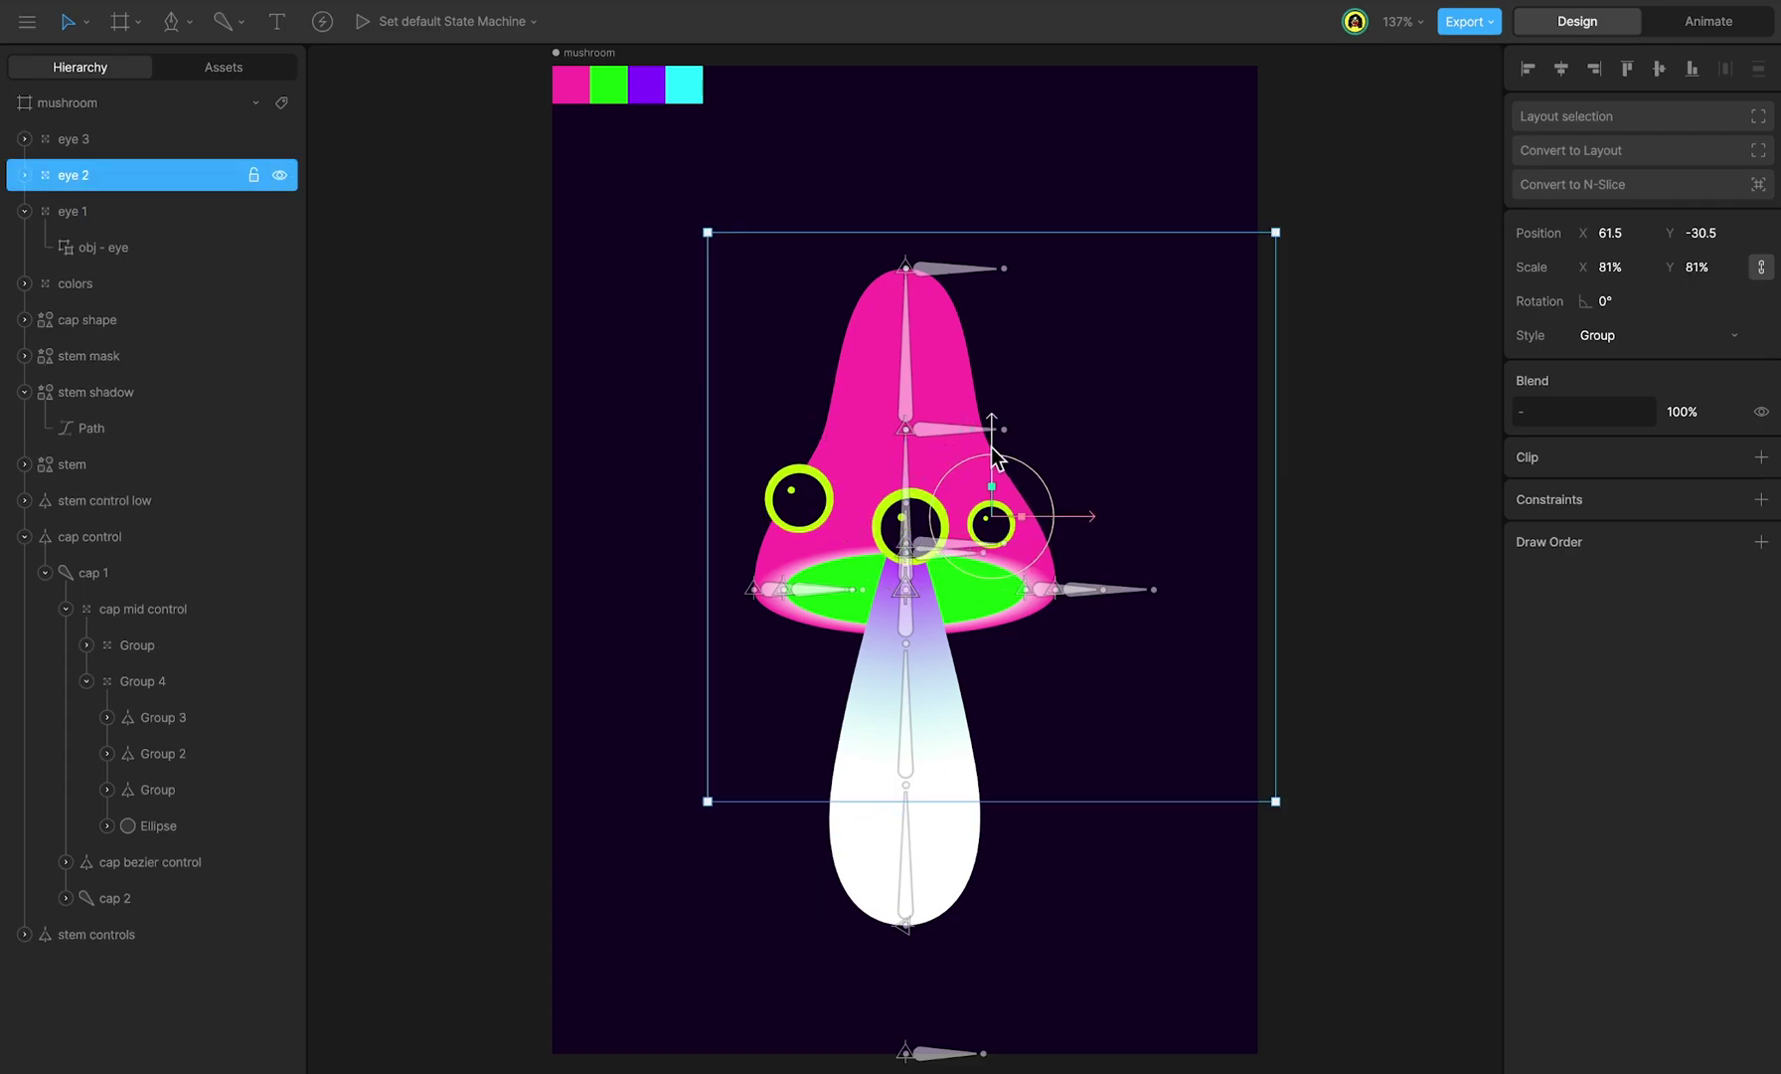
Step: Move eye 2 to X 61.5, Y -64 on the right side of the cap and scale it to 101%
drag(993, 455, 993, 408)
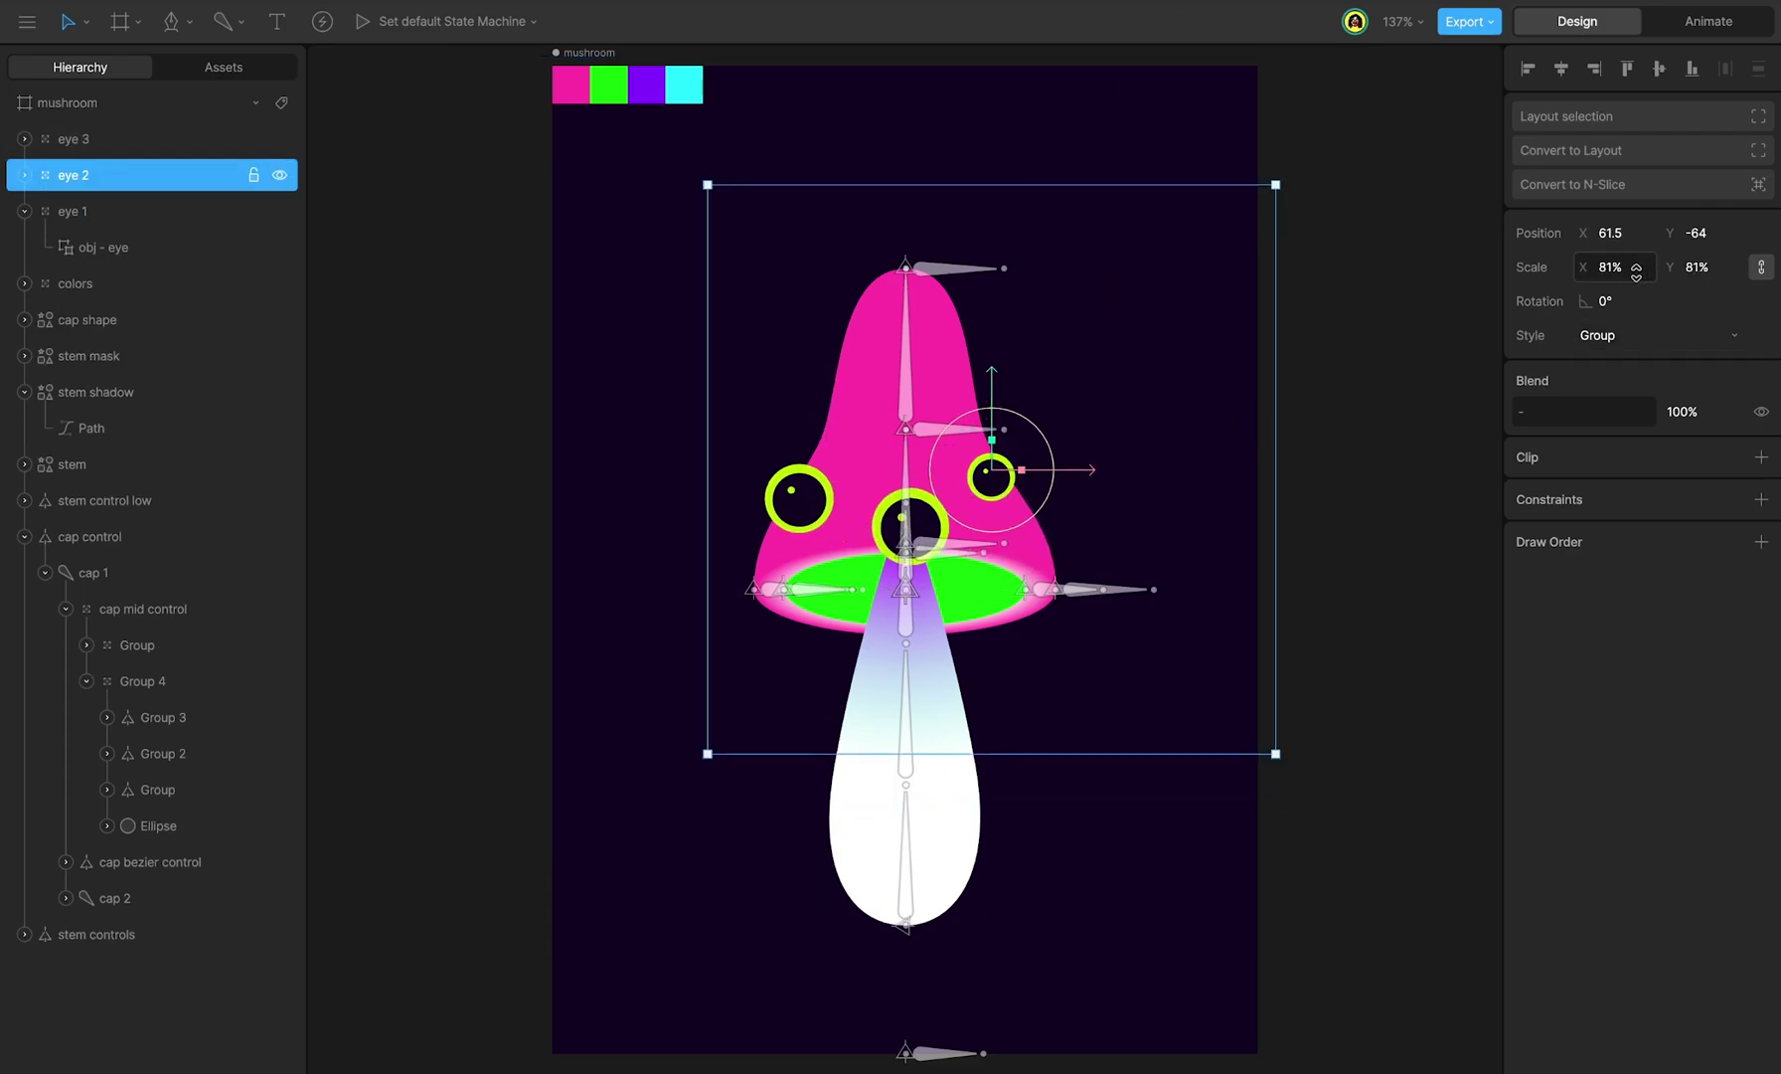
drag(1637, 272, 1635, 276)
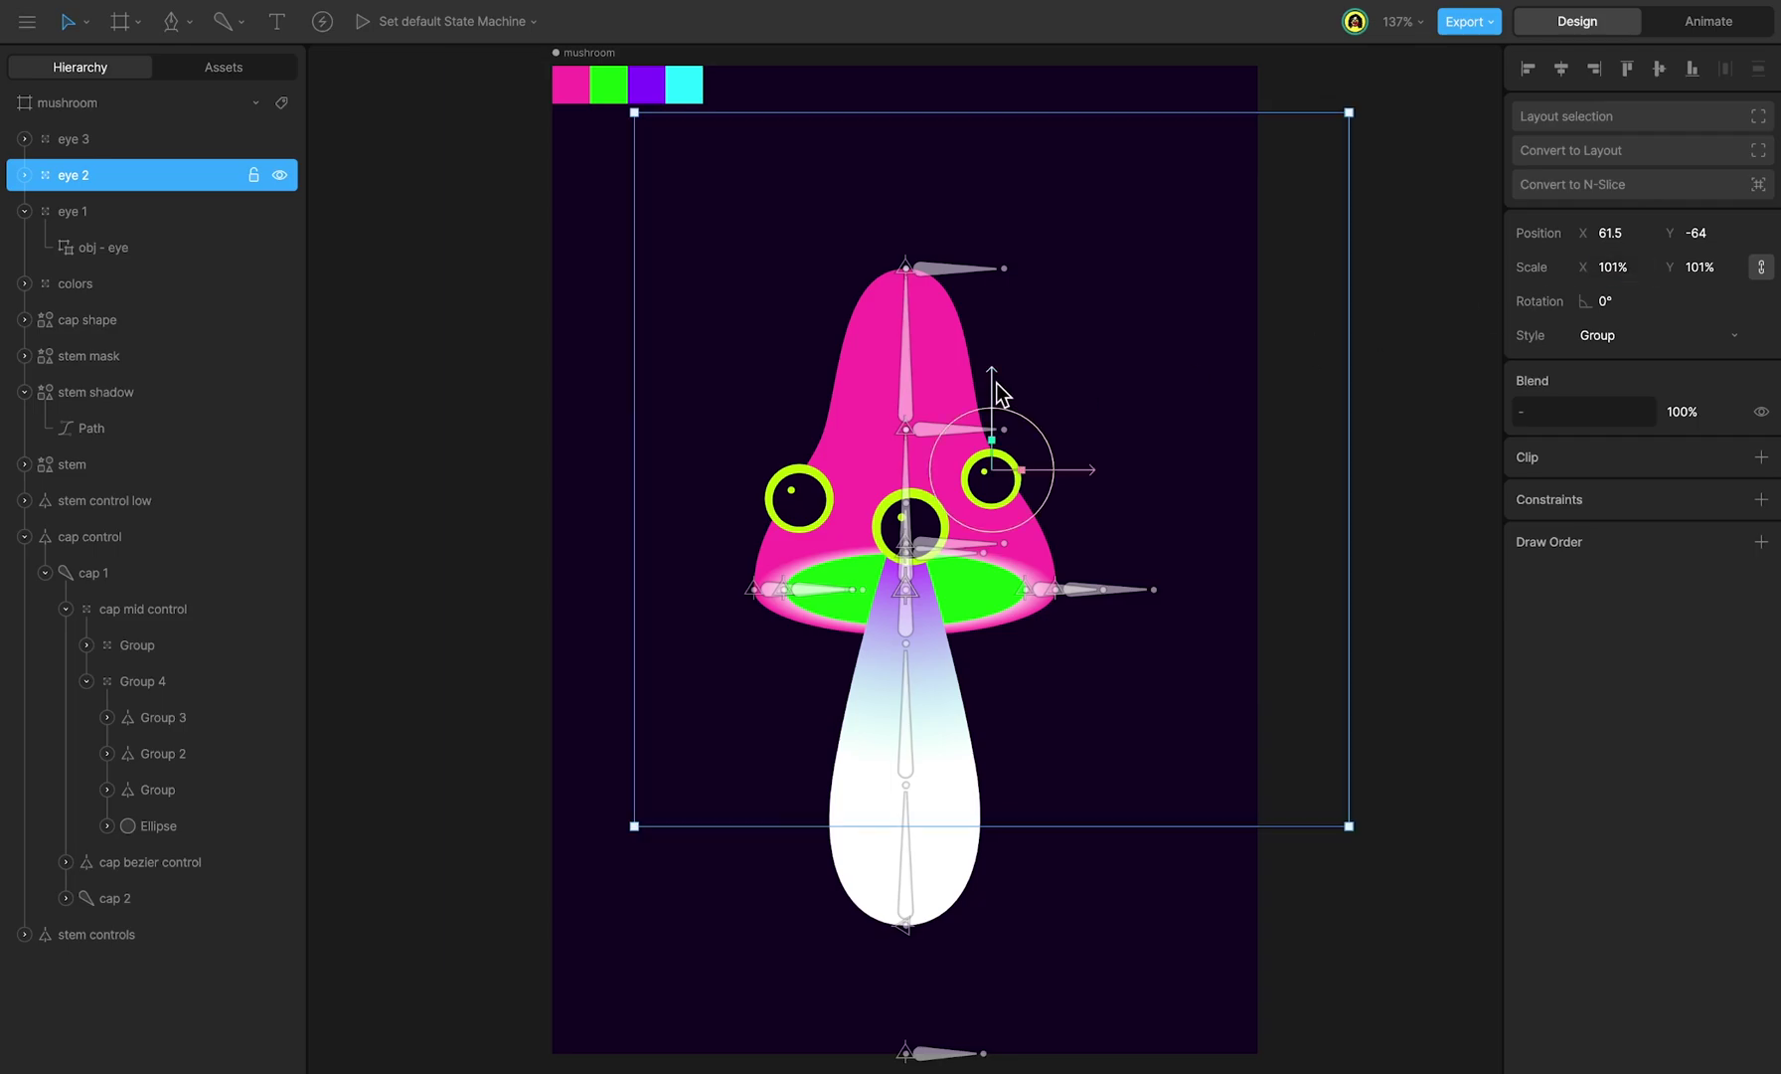
Step: Duplicate eye 2 into eye 4, eye 5 and eye 6 across the middle and upper cap, enlarging the upper copies to 126%
key(super+d)
drag(996, 386, 997, 336)
drag(1057, 423, 964, 422)
drag(1607, 270, 1608, 249)
key(ctrl+d)
drag(897, 378, 898, 305)
drag(989, 348, 1064, 345)
key(ctrl+d)
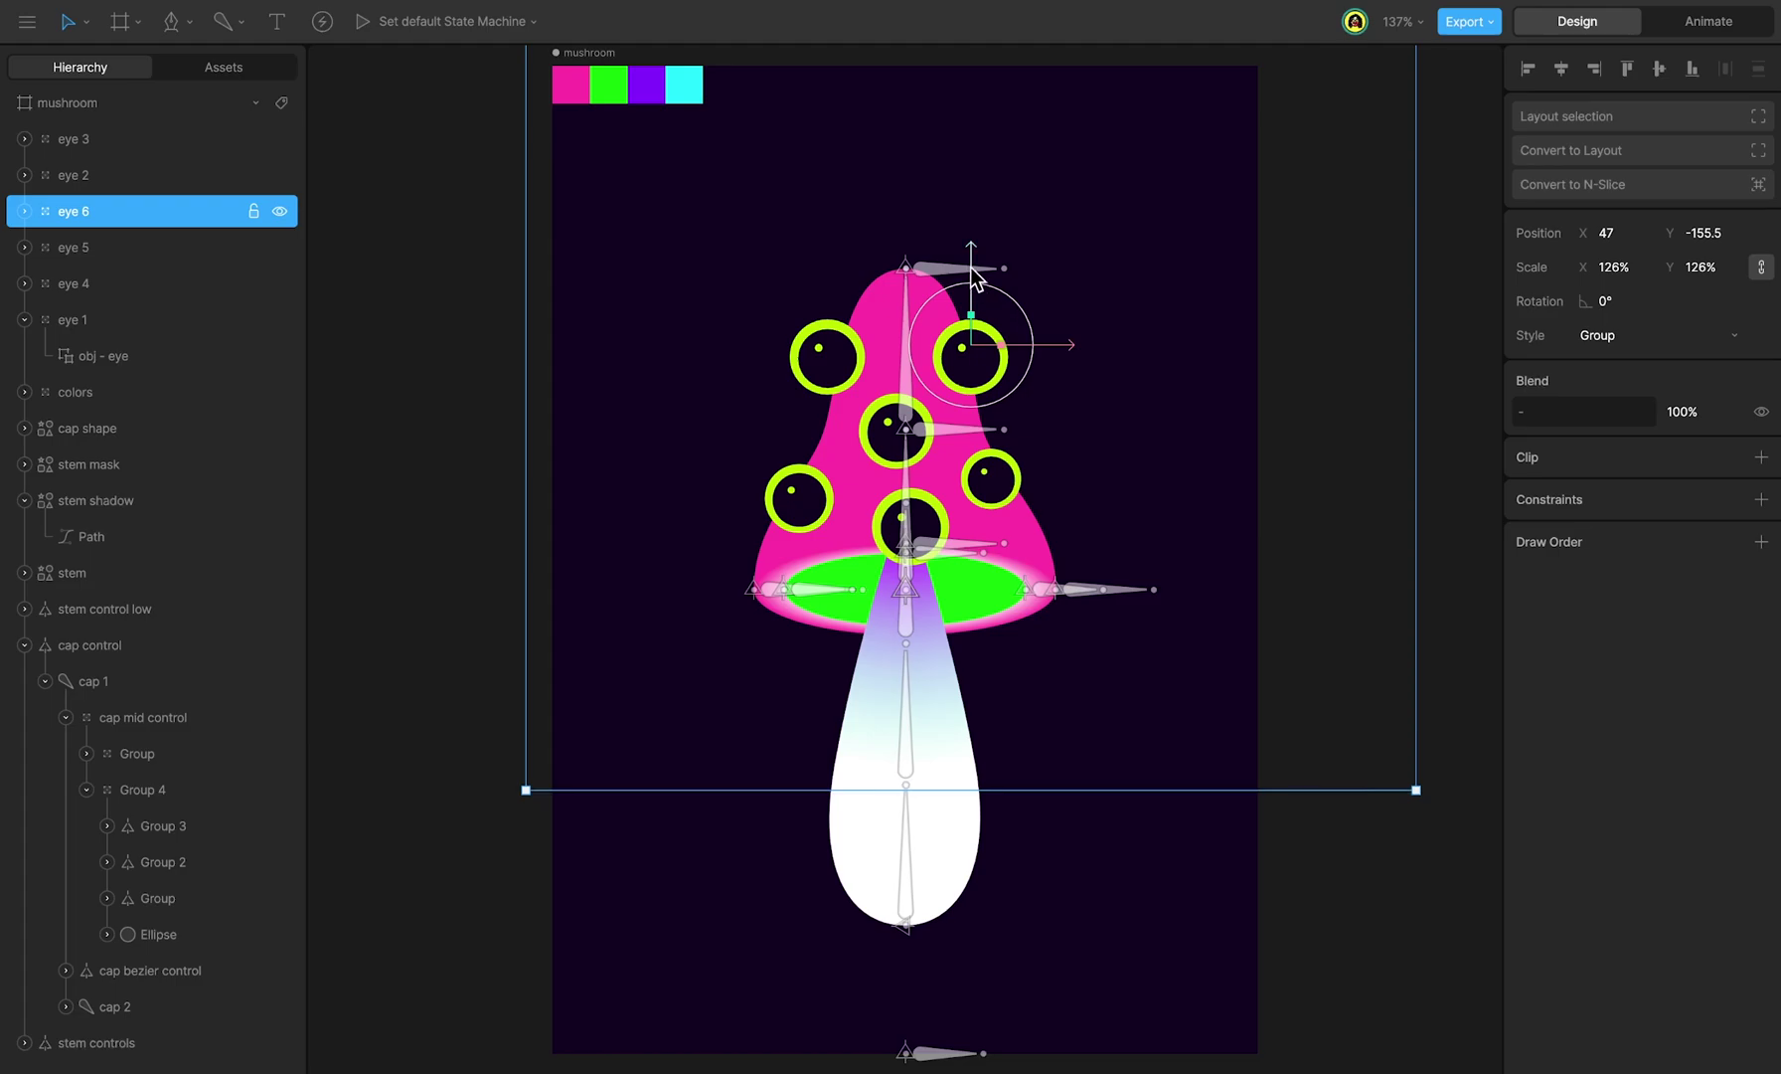
Step: Move eye 6 up to the tip of the cap and place a duplicate, eye 7, below it on the upper right side
drag(971, 268, 960, 199)
drag(1052, 260, 1024, 261)
key(super+d)
drag(948, 200, 949, 292)
drag(1052, 352, 1090, 351)
drag(1037, 264, 1019, 266)
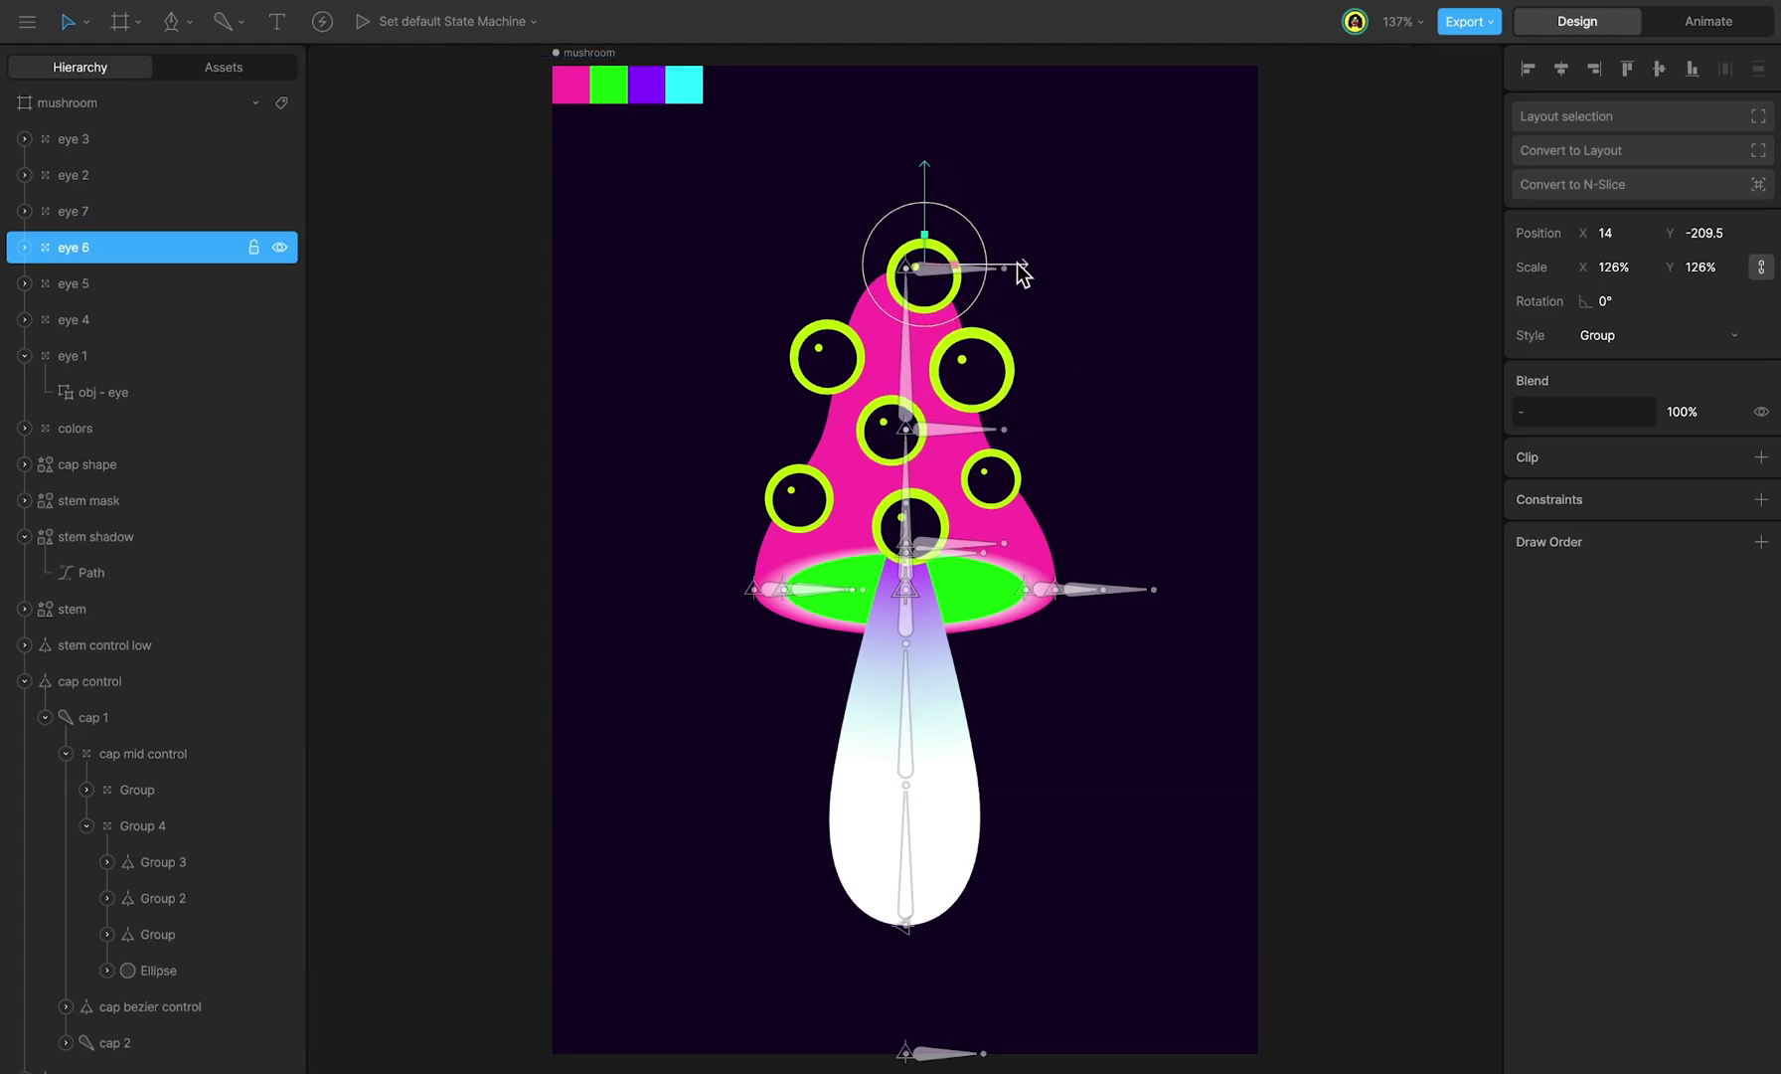
Step: Set the seven eye groups to the Target style and combine them in a group named eyes
click(77, 283)
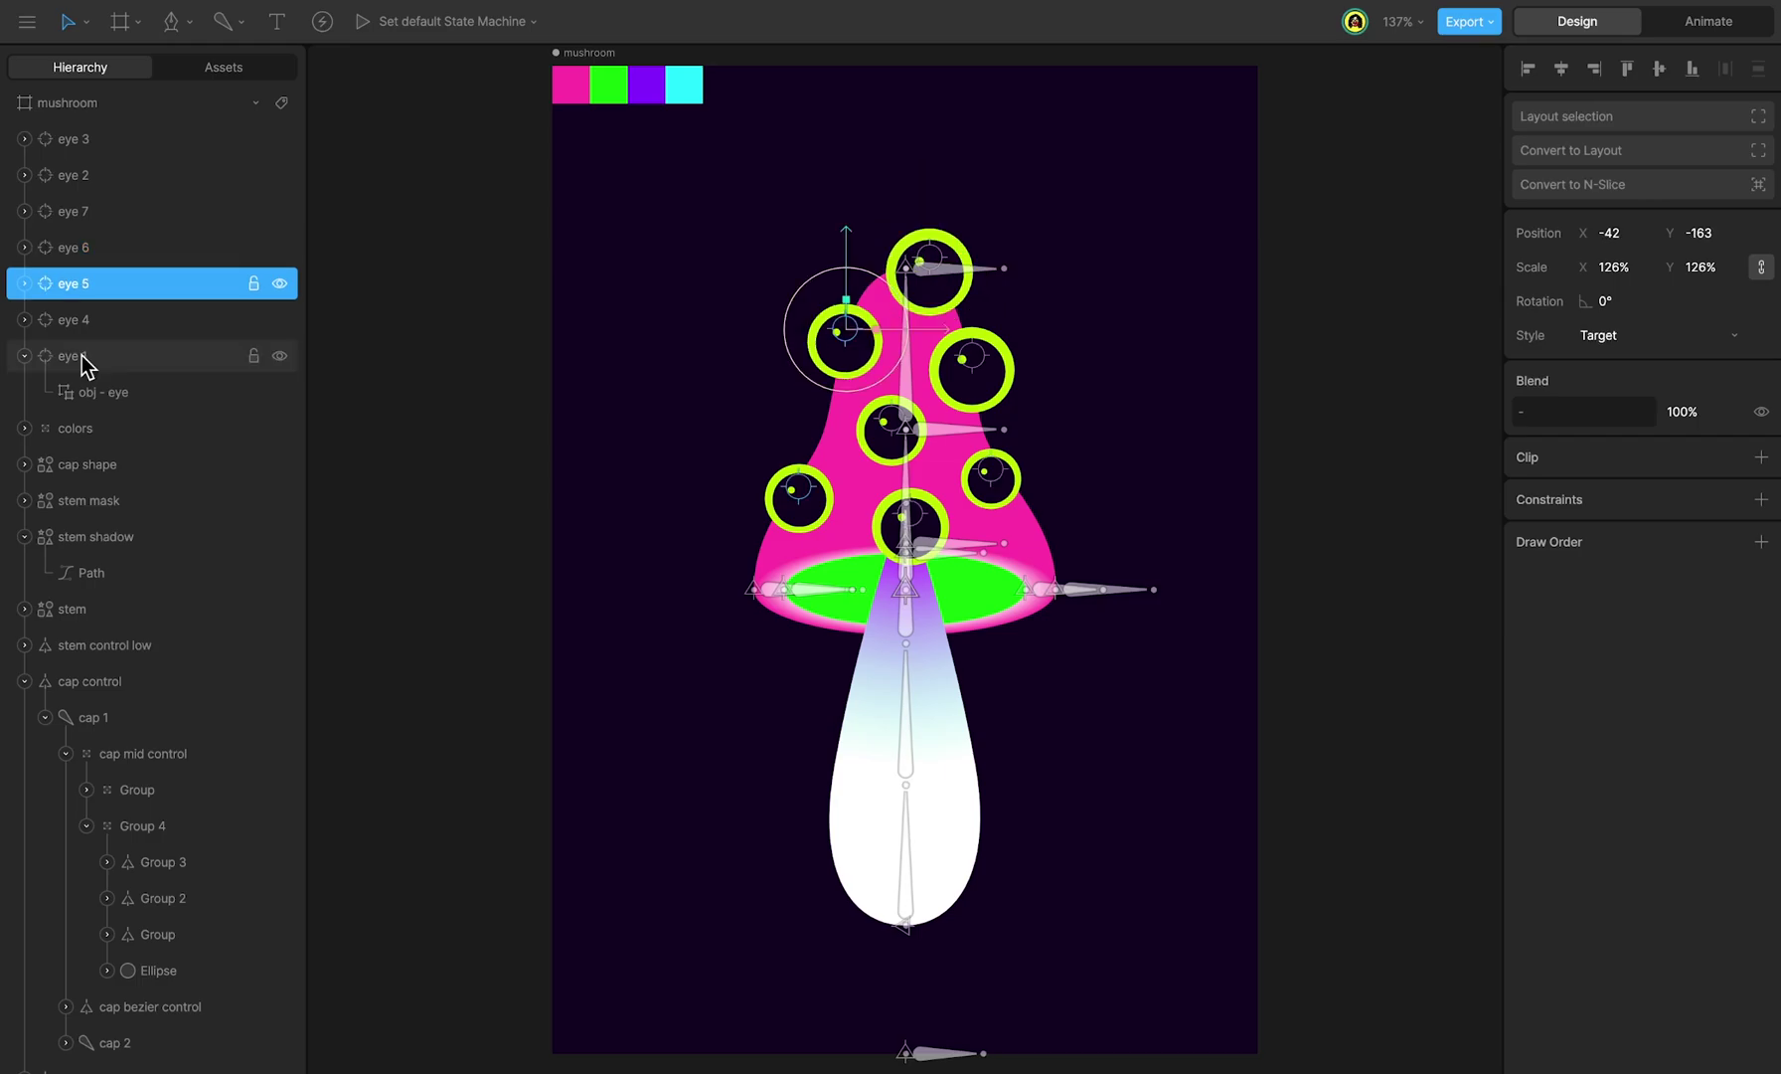
click(81, 360)
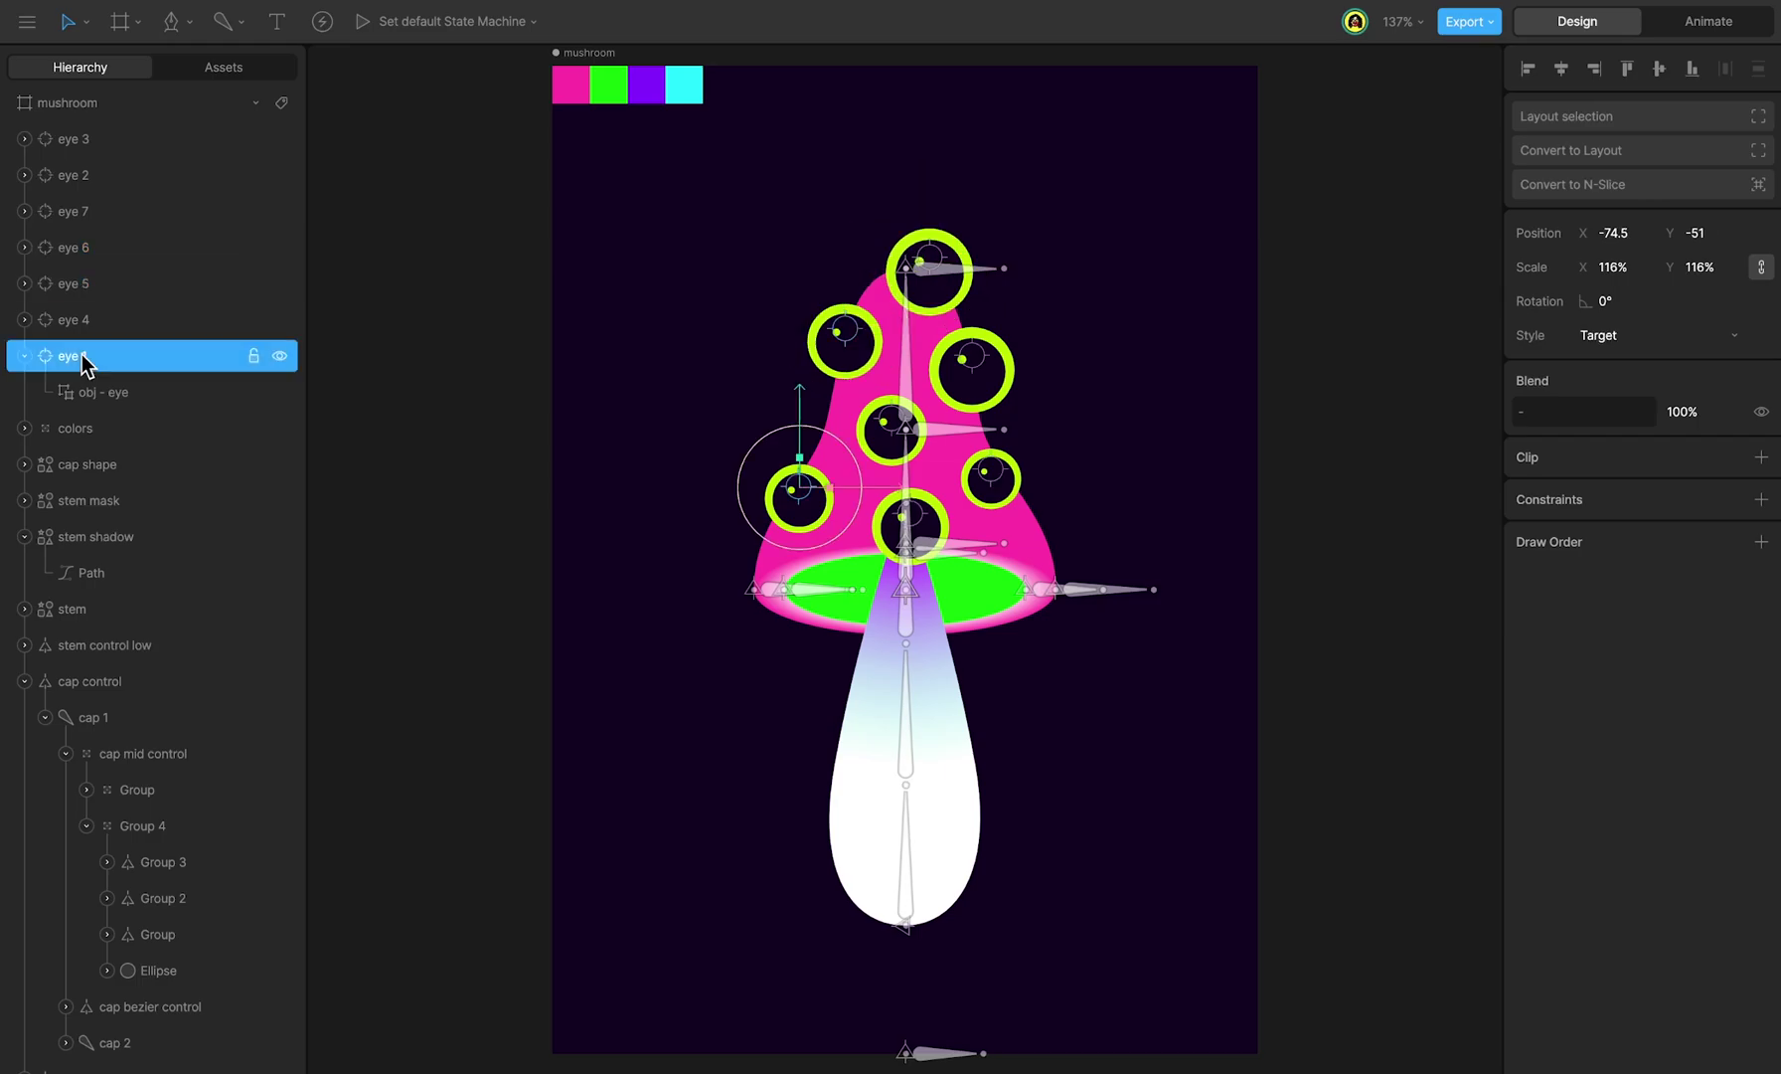
shift+click(104, 144)
key(super+g)
double_click(100, 138)
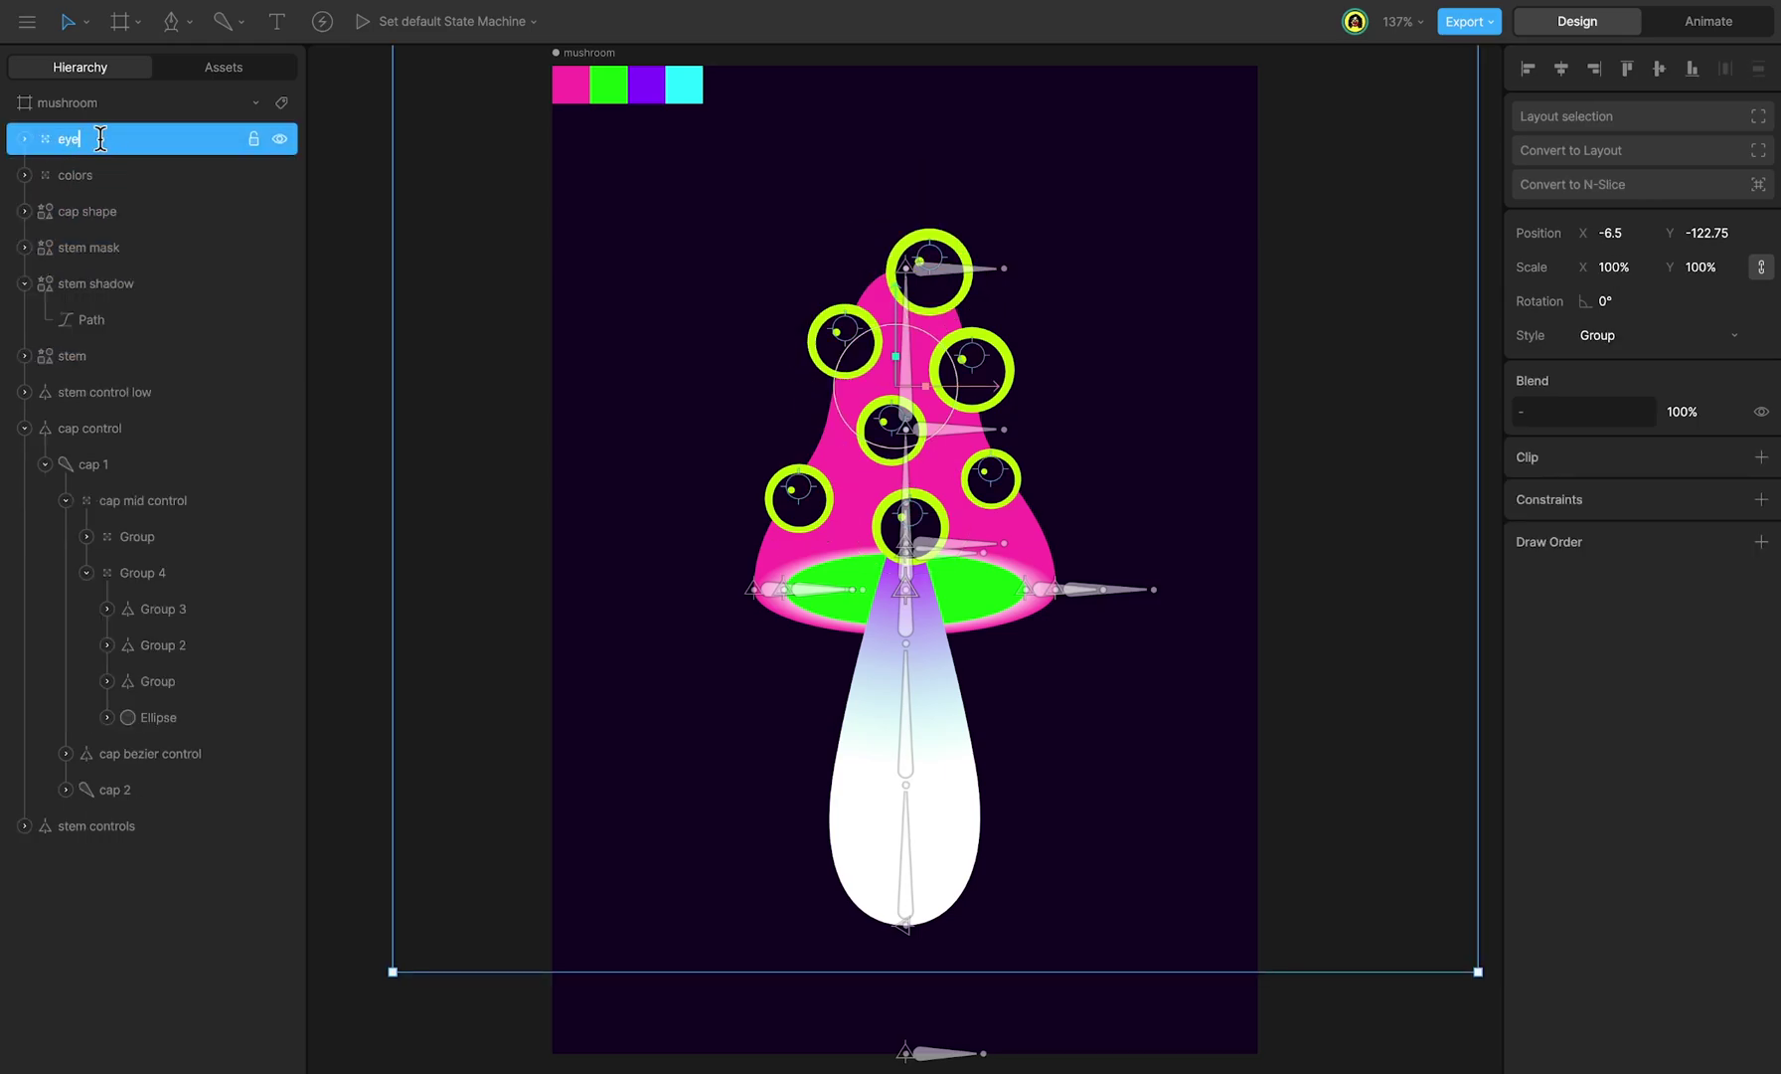
Step: Clip the eyes group with the cap shape and preview it in the bend loop
click(1757, 456)
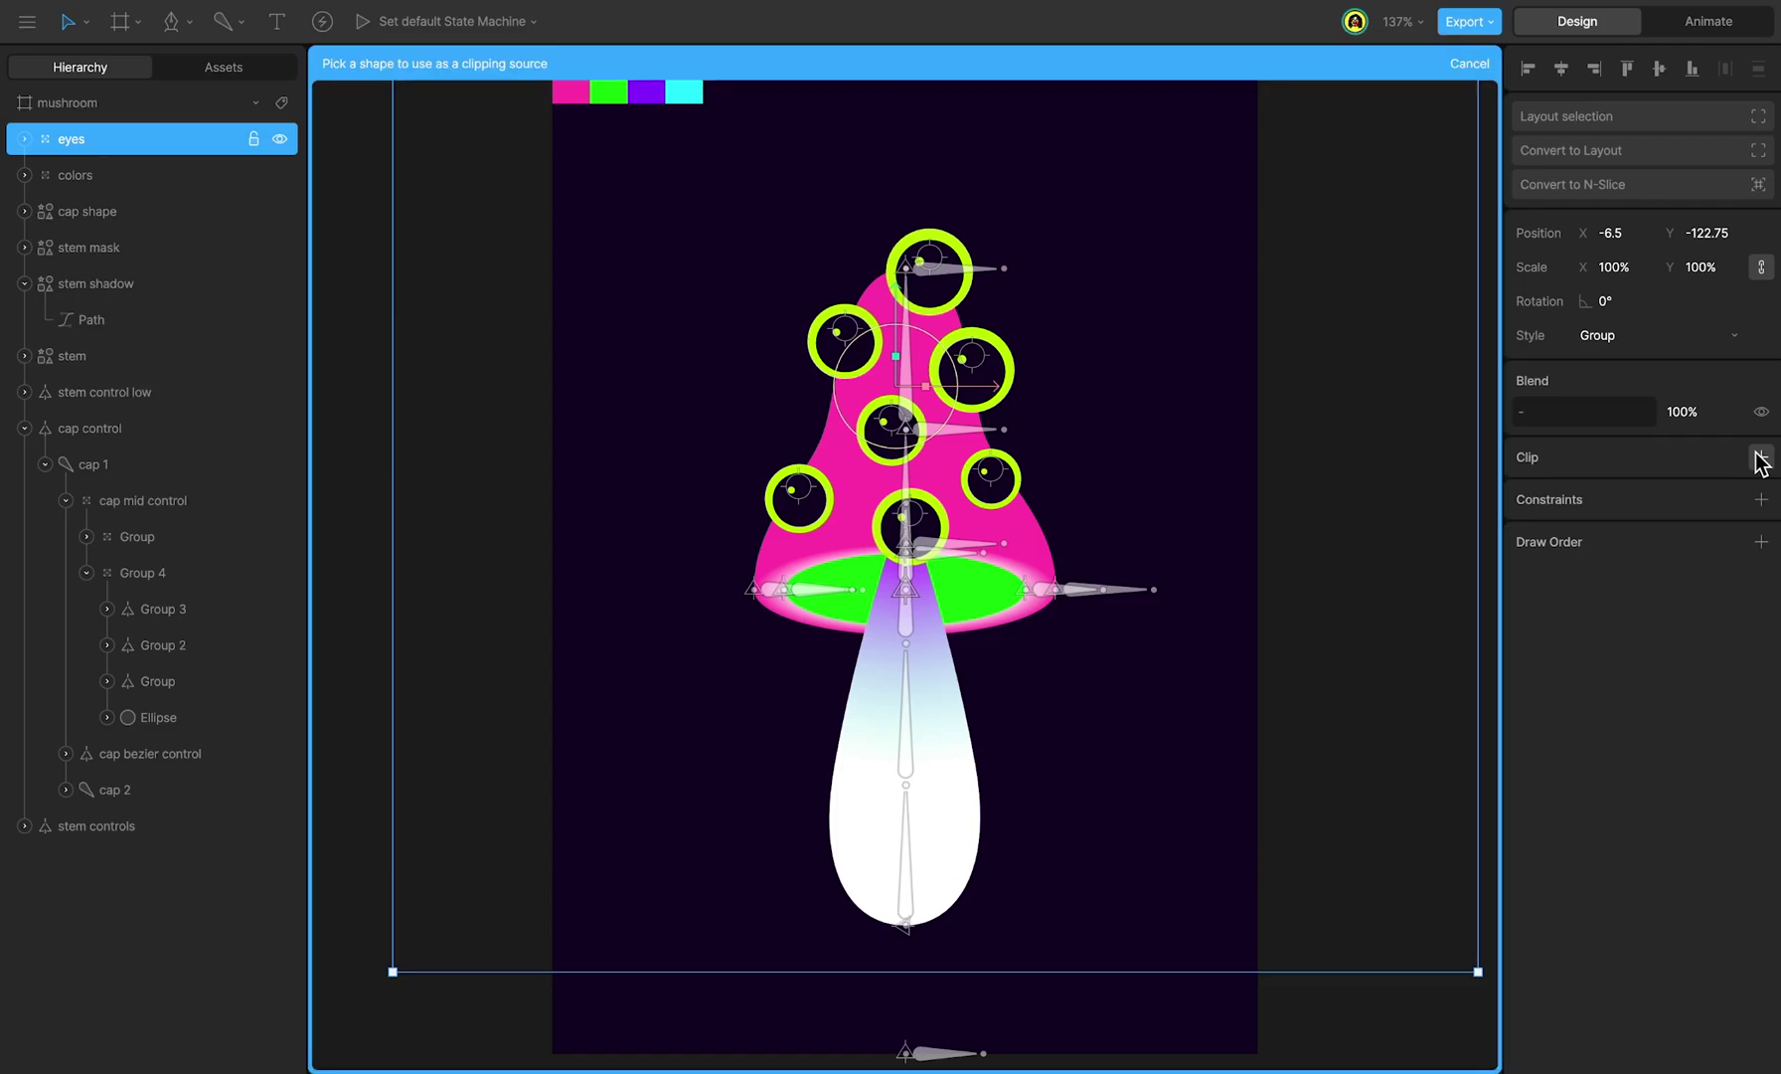
key(Tab)
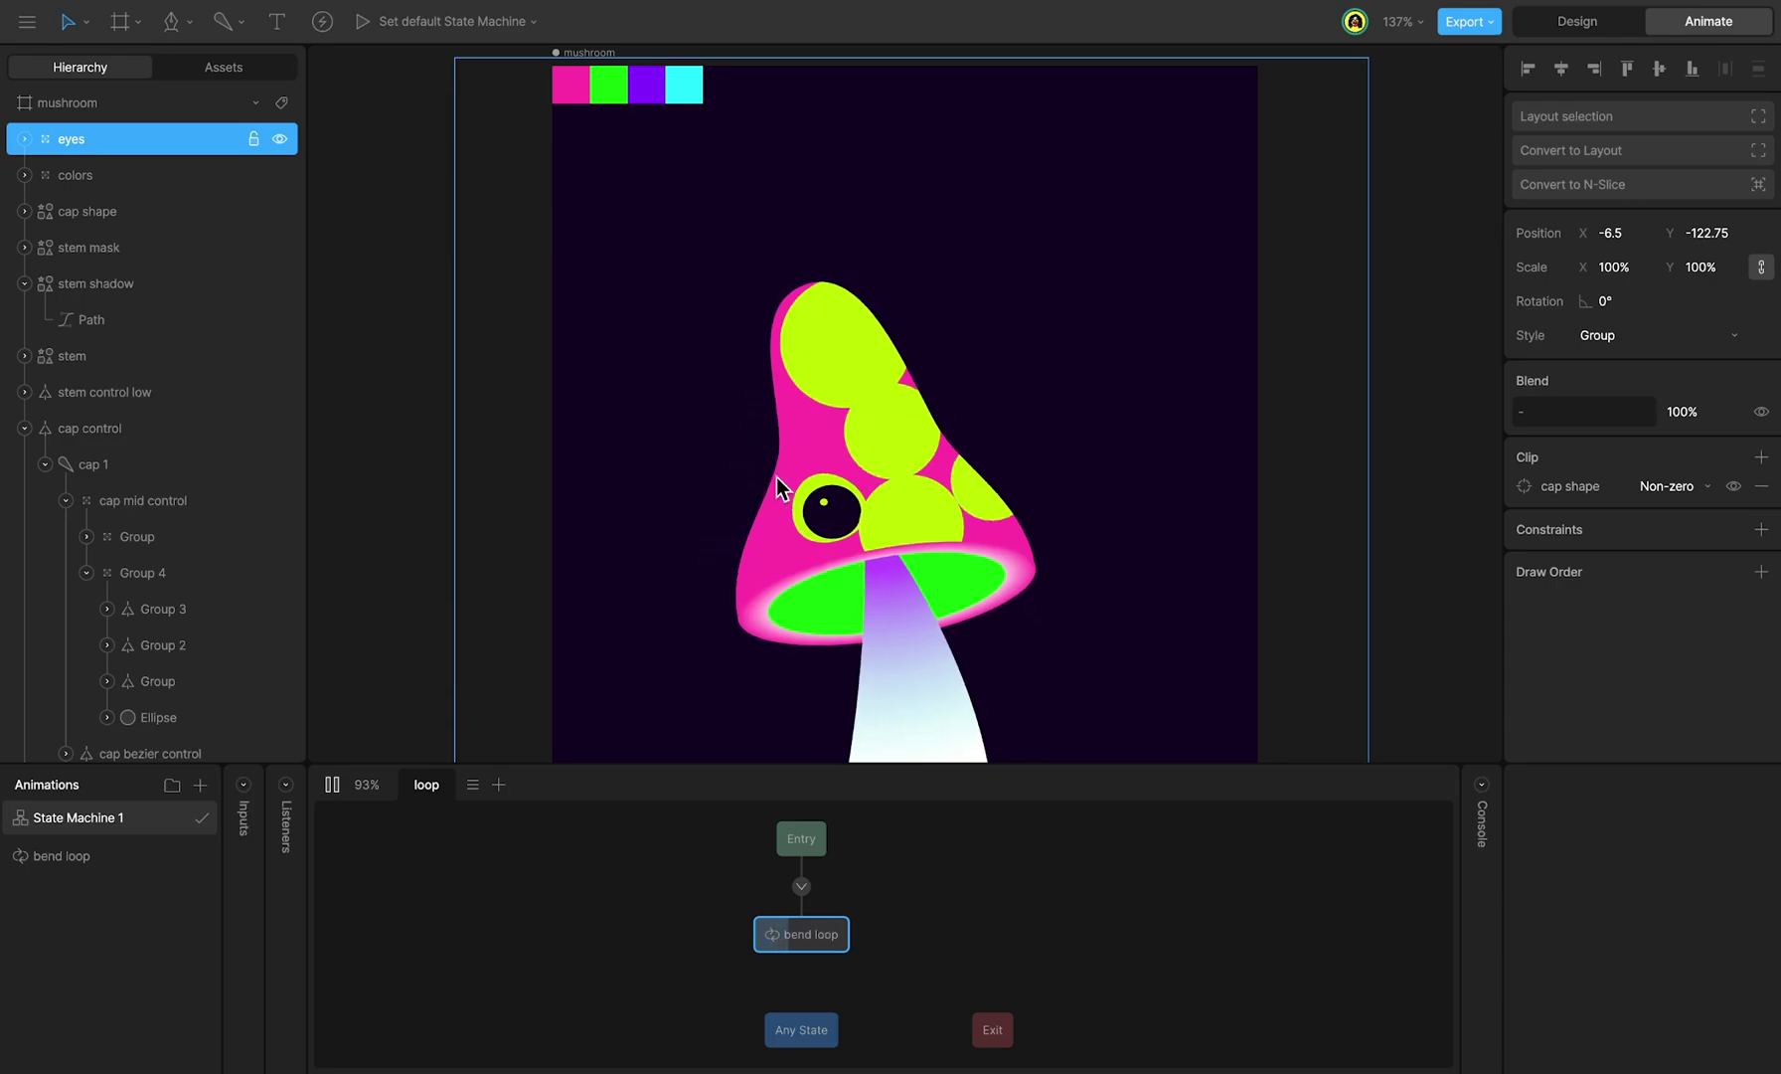
key(Tab)
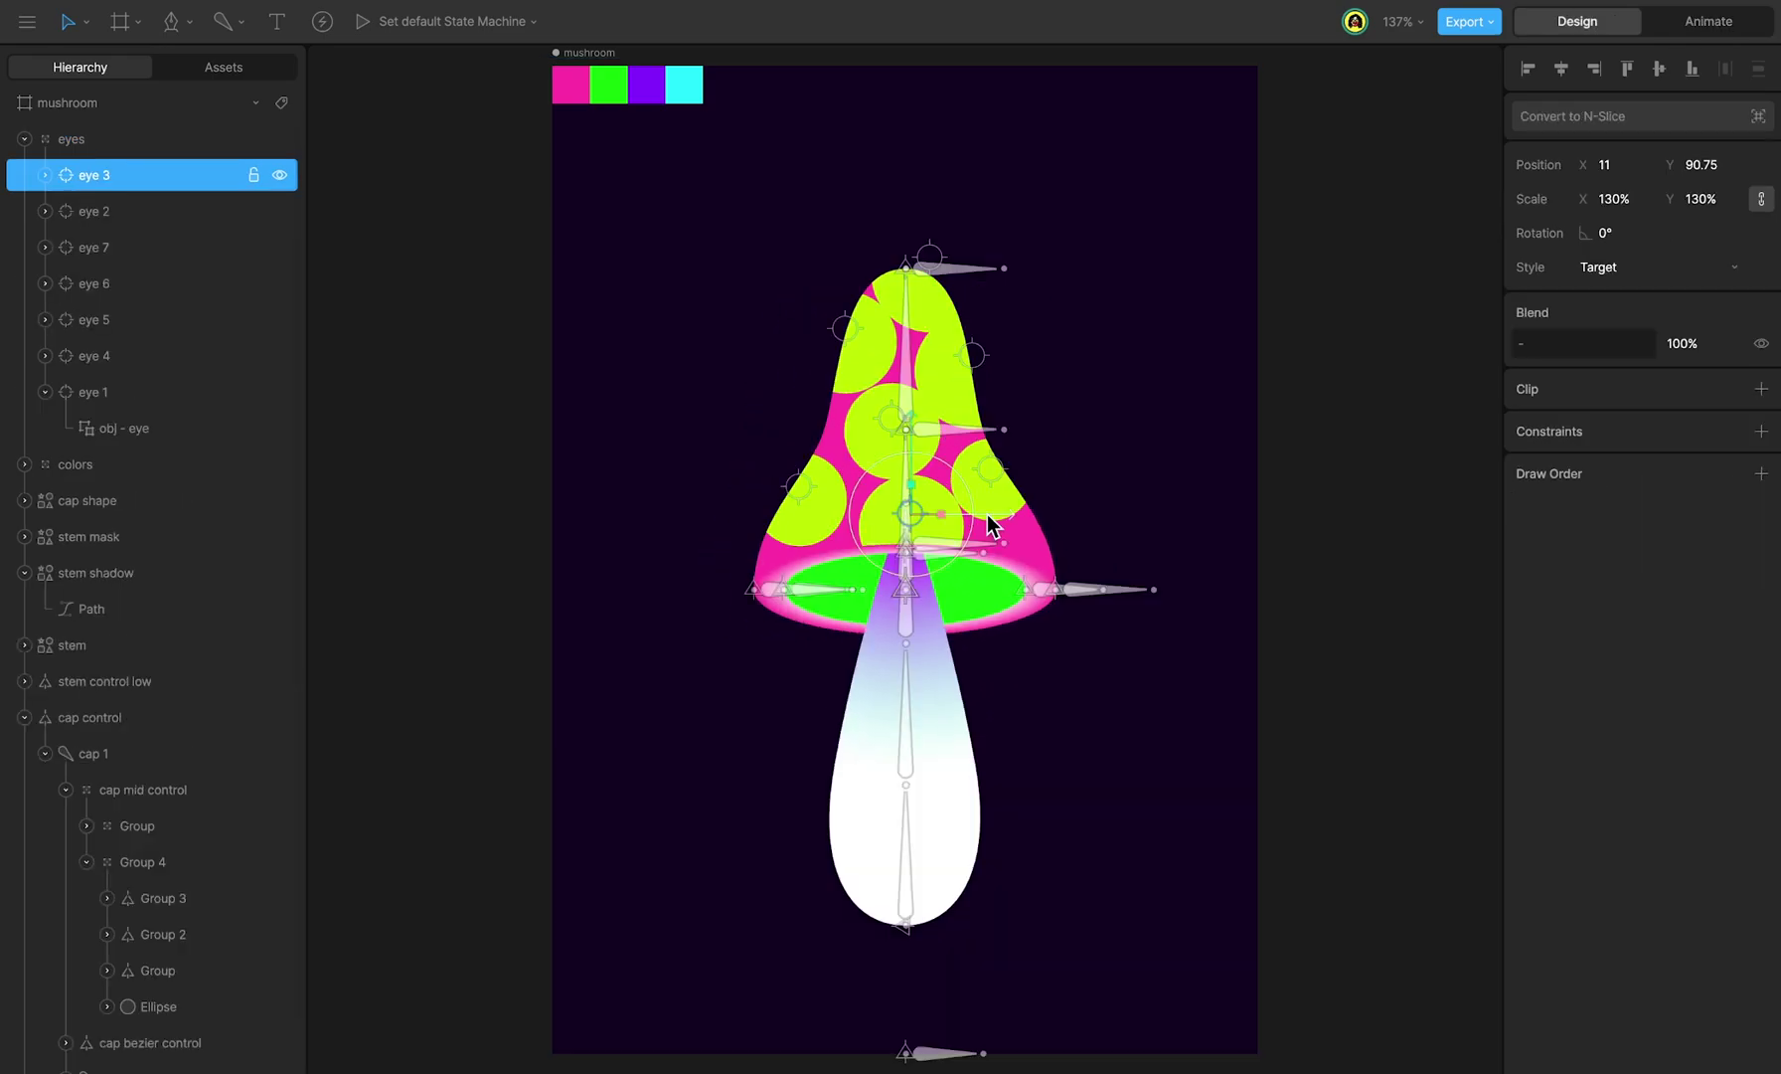
Step: Spread eyes 3, 4, 5 and 7 apart over the cap, moving 5 and 7 outward past its edges, and rescale eye 7
drag(983, 517, 975, 518)
scroll(909, 471, up, 5)
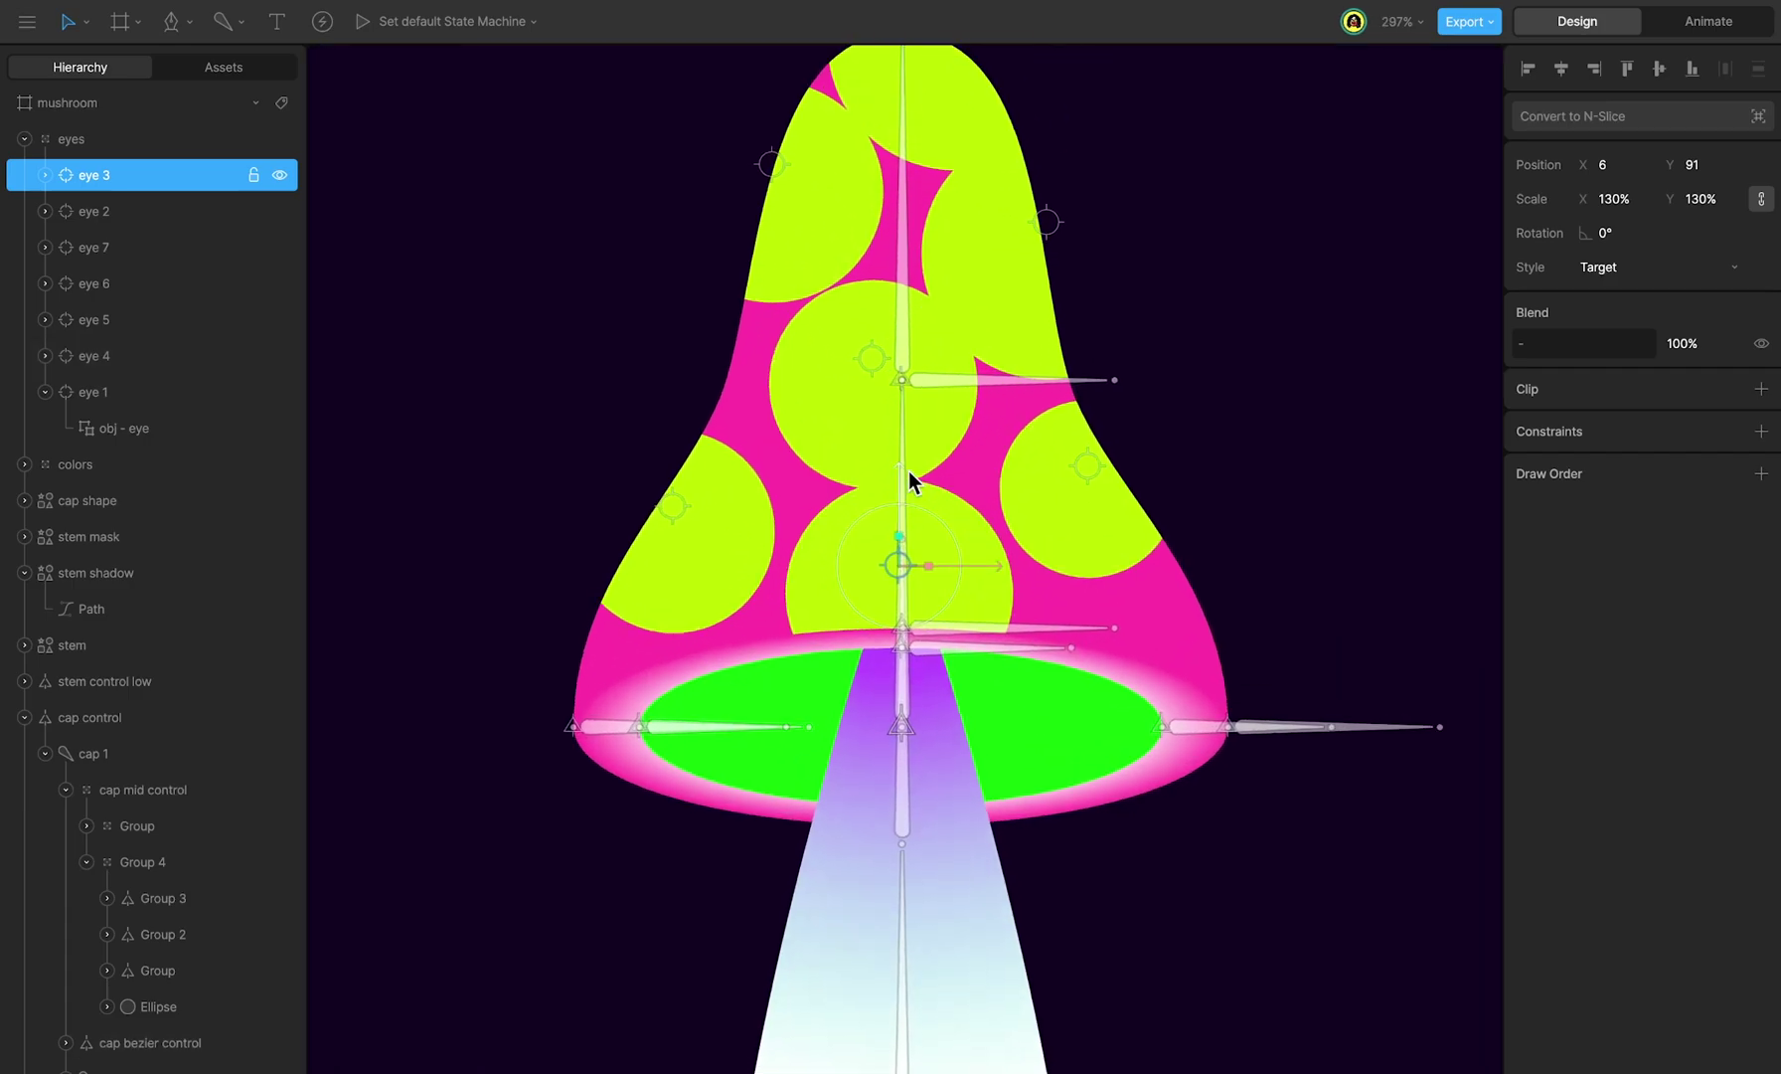
drag(940, 360, 807, 176)
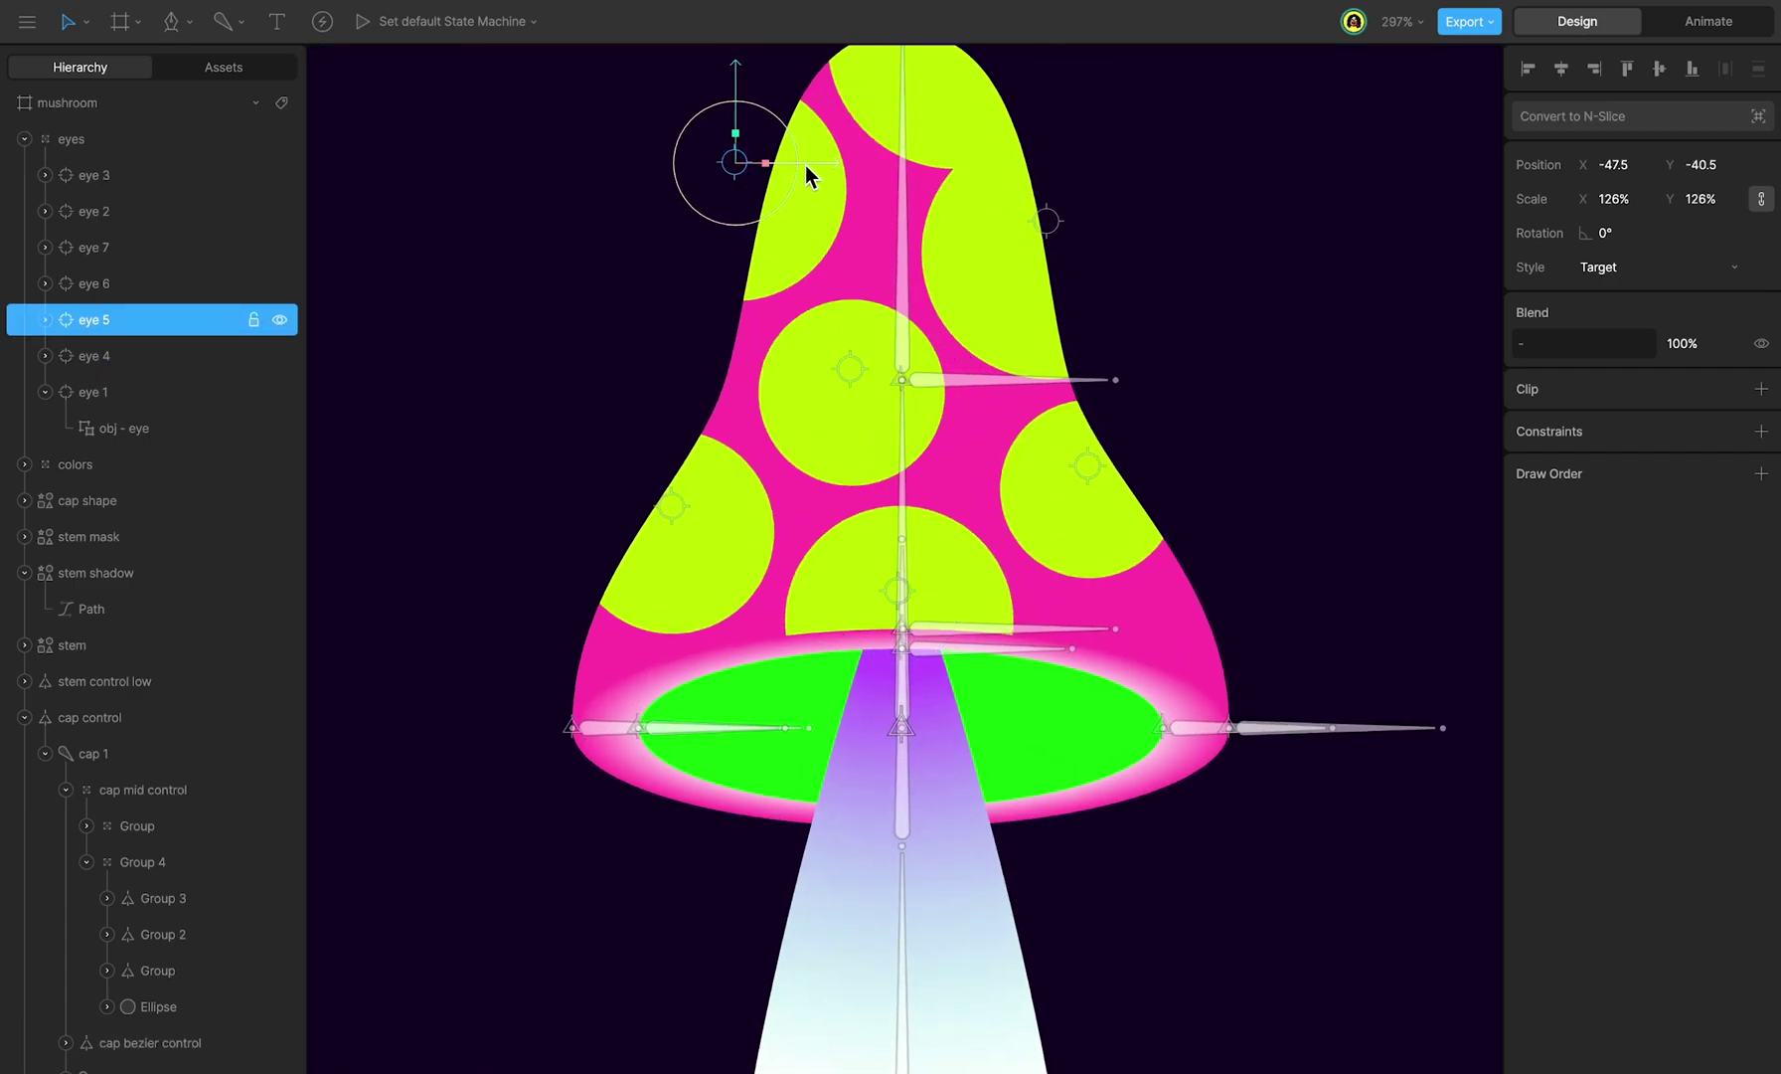
drag(1046, 221, 1074, 235)
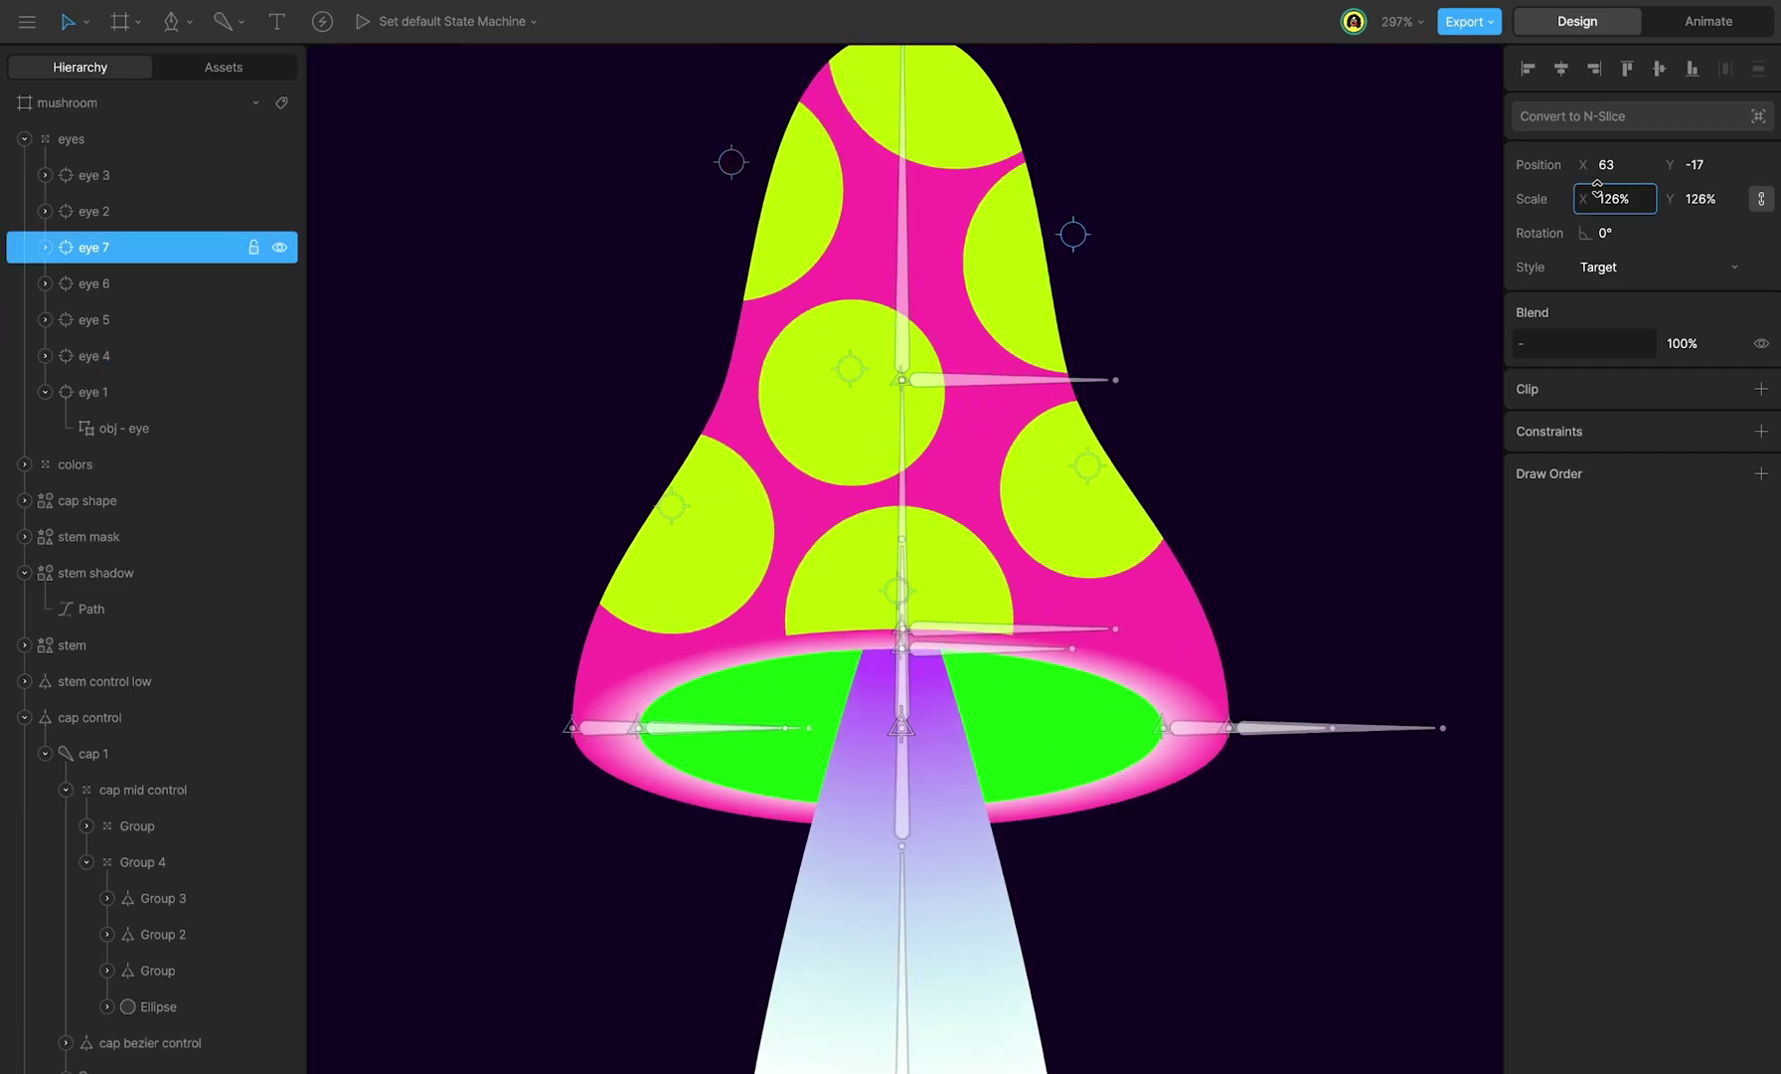
drag(1612, 207, 1613, 230)
drag(856, 627, 865, 618)
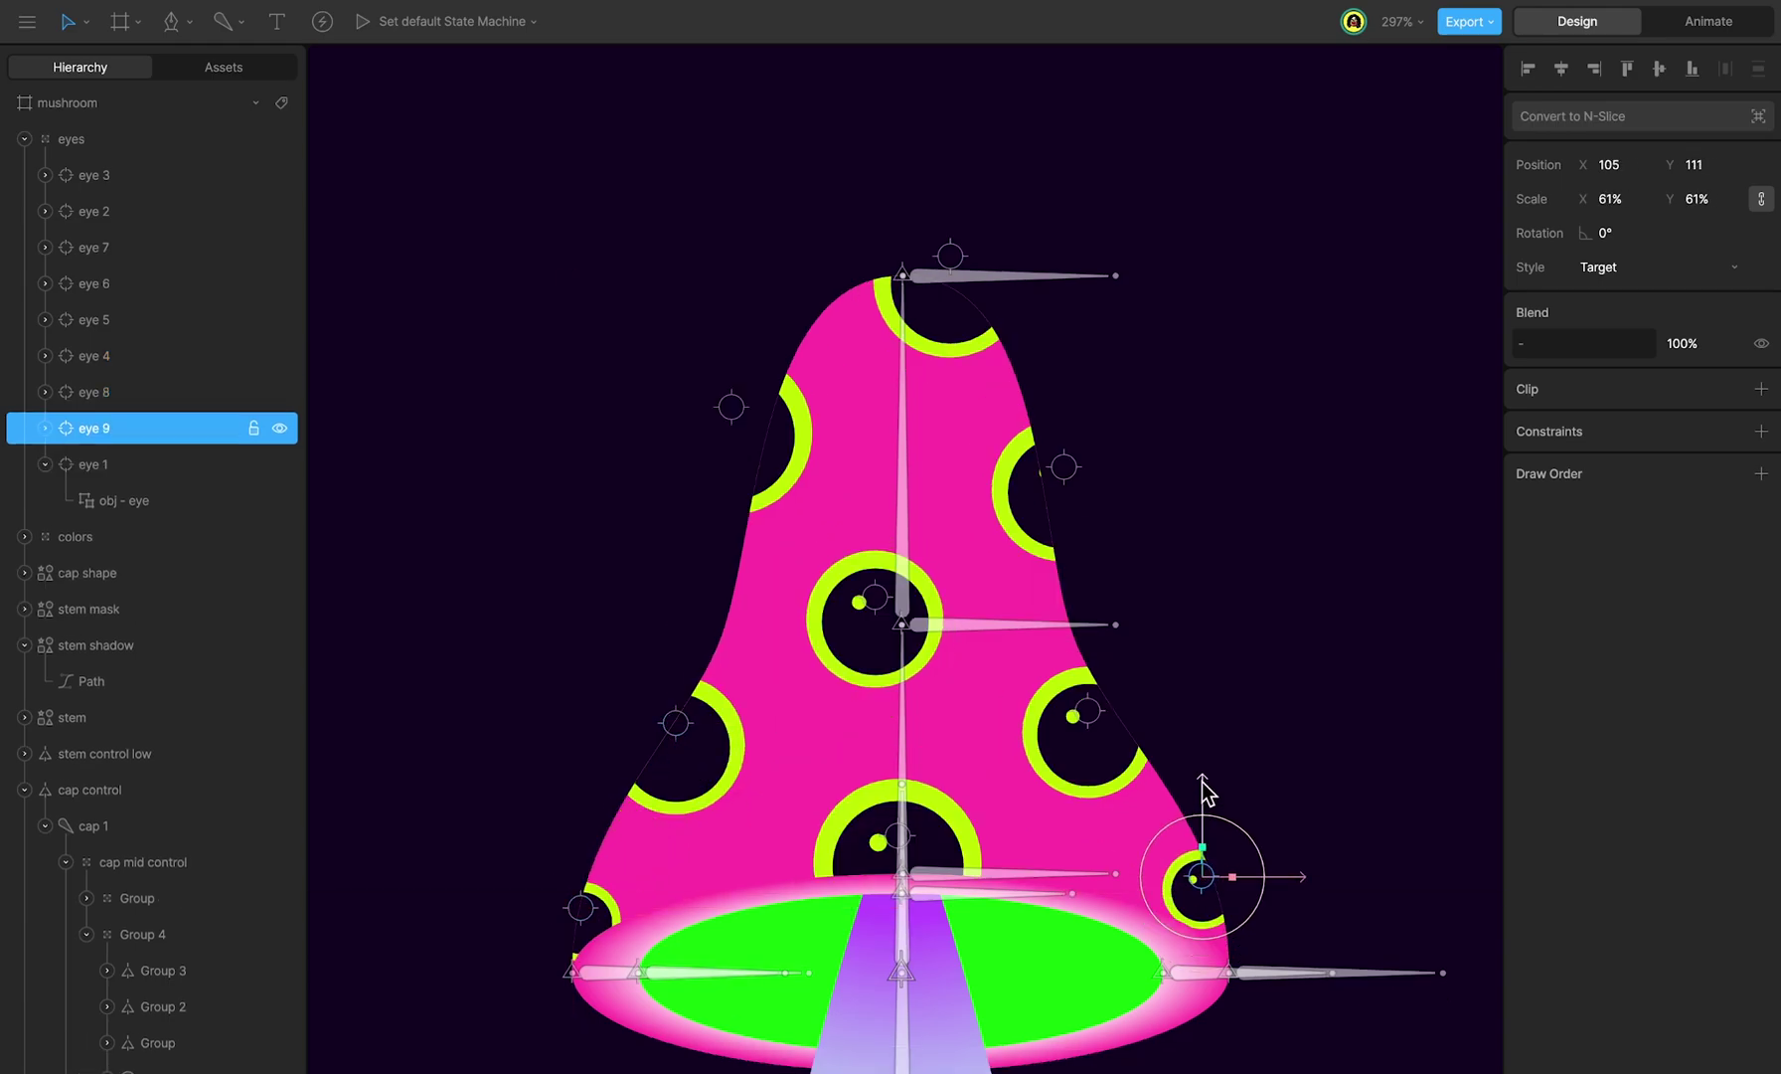
Step: Add eye 8 and eye 9 at the cap's lower corners, with eye 9 at X 105, Y 113.5 scaled to 117%
drag(584, 894, 1205, 795)
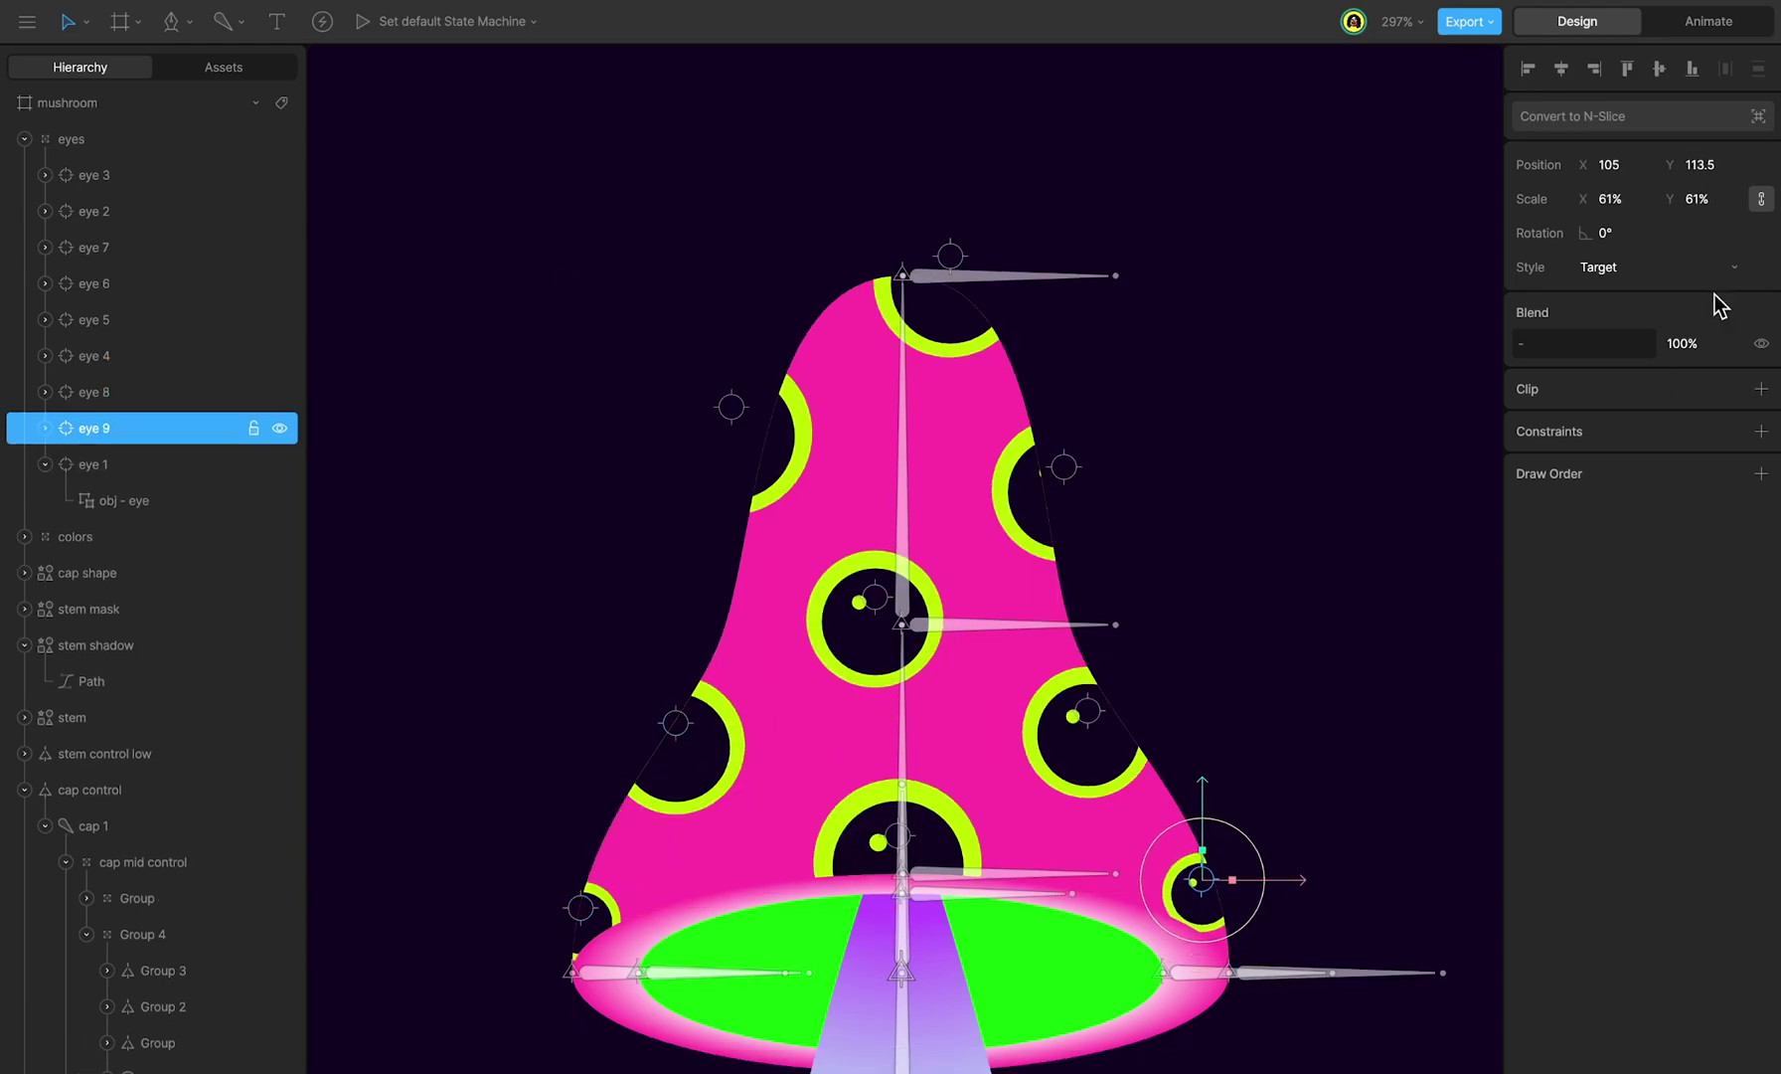
drag(1607, 199, 1609, 182)
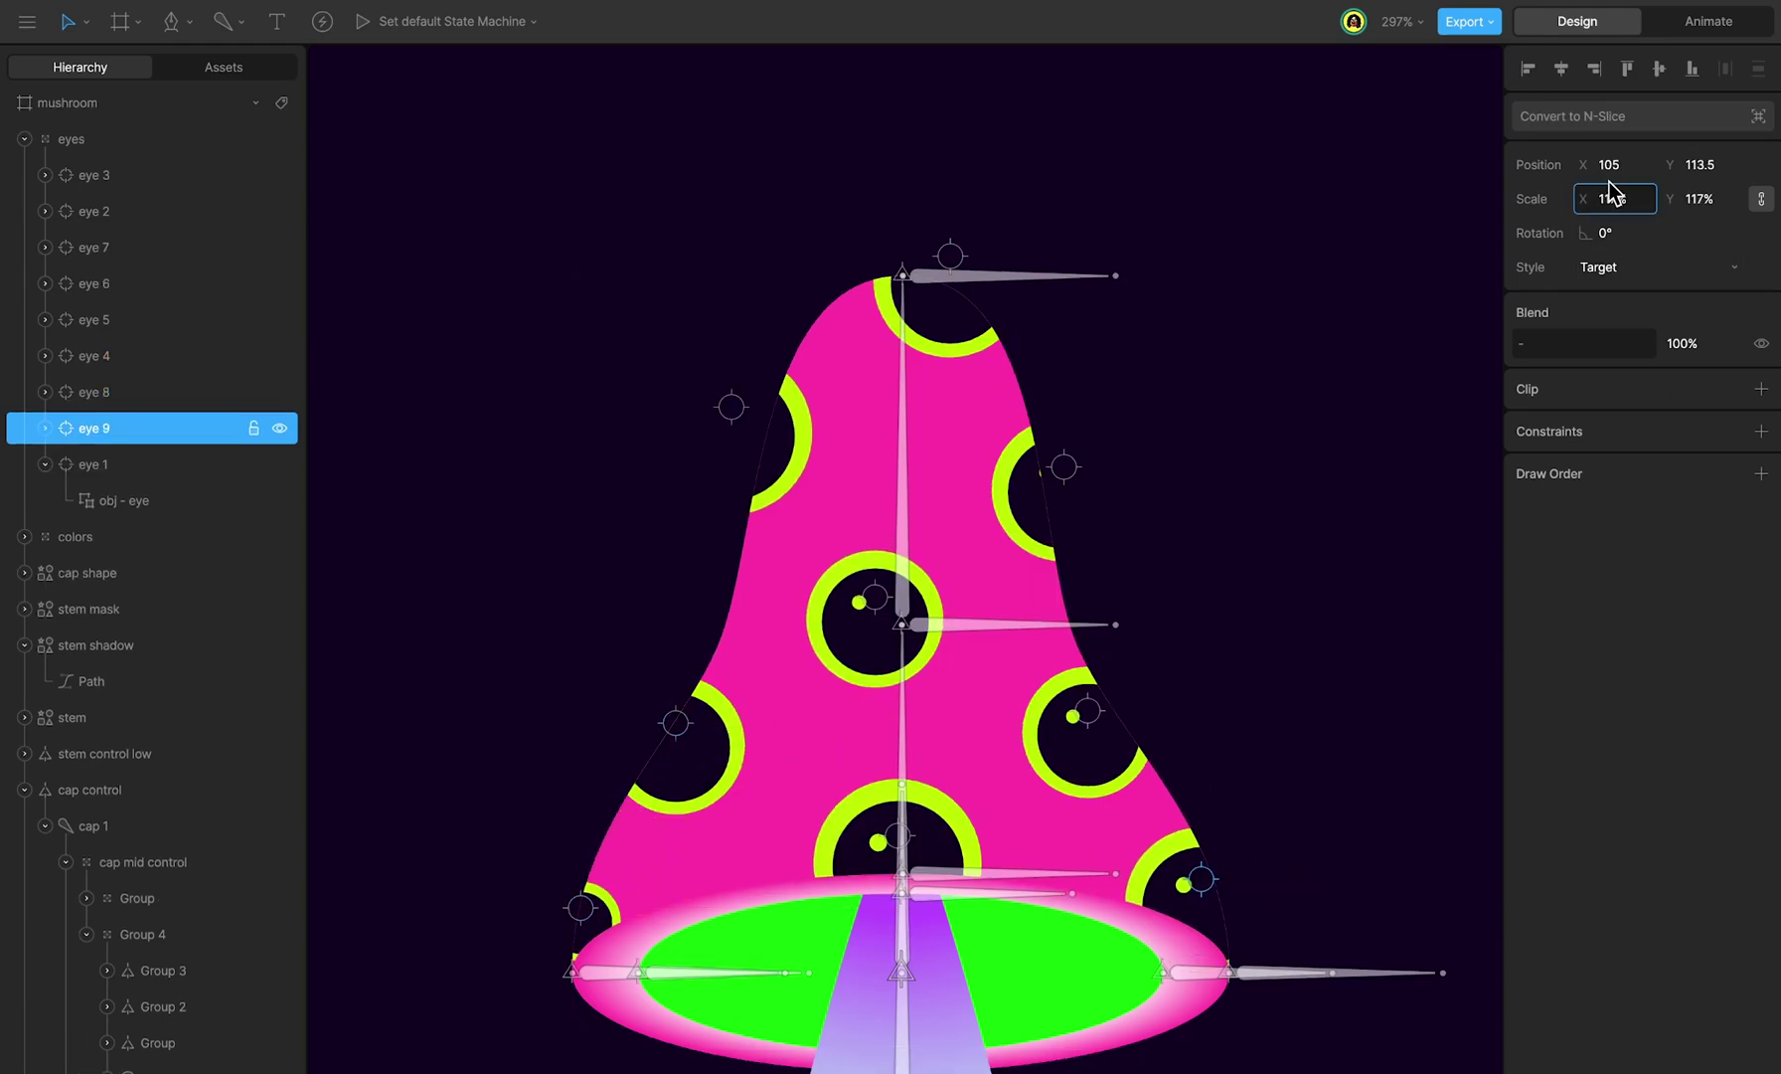
Step: Rename the eyes group as texture eyes
click(82, 140)
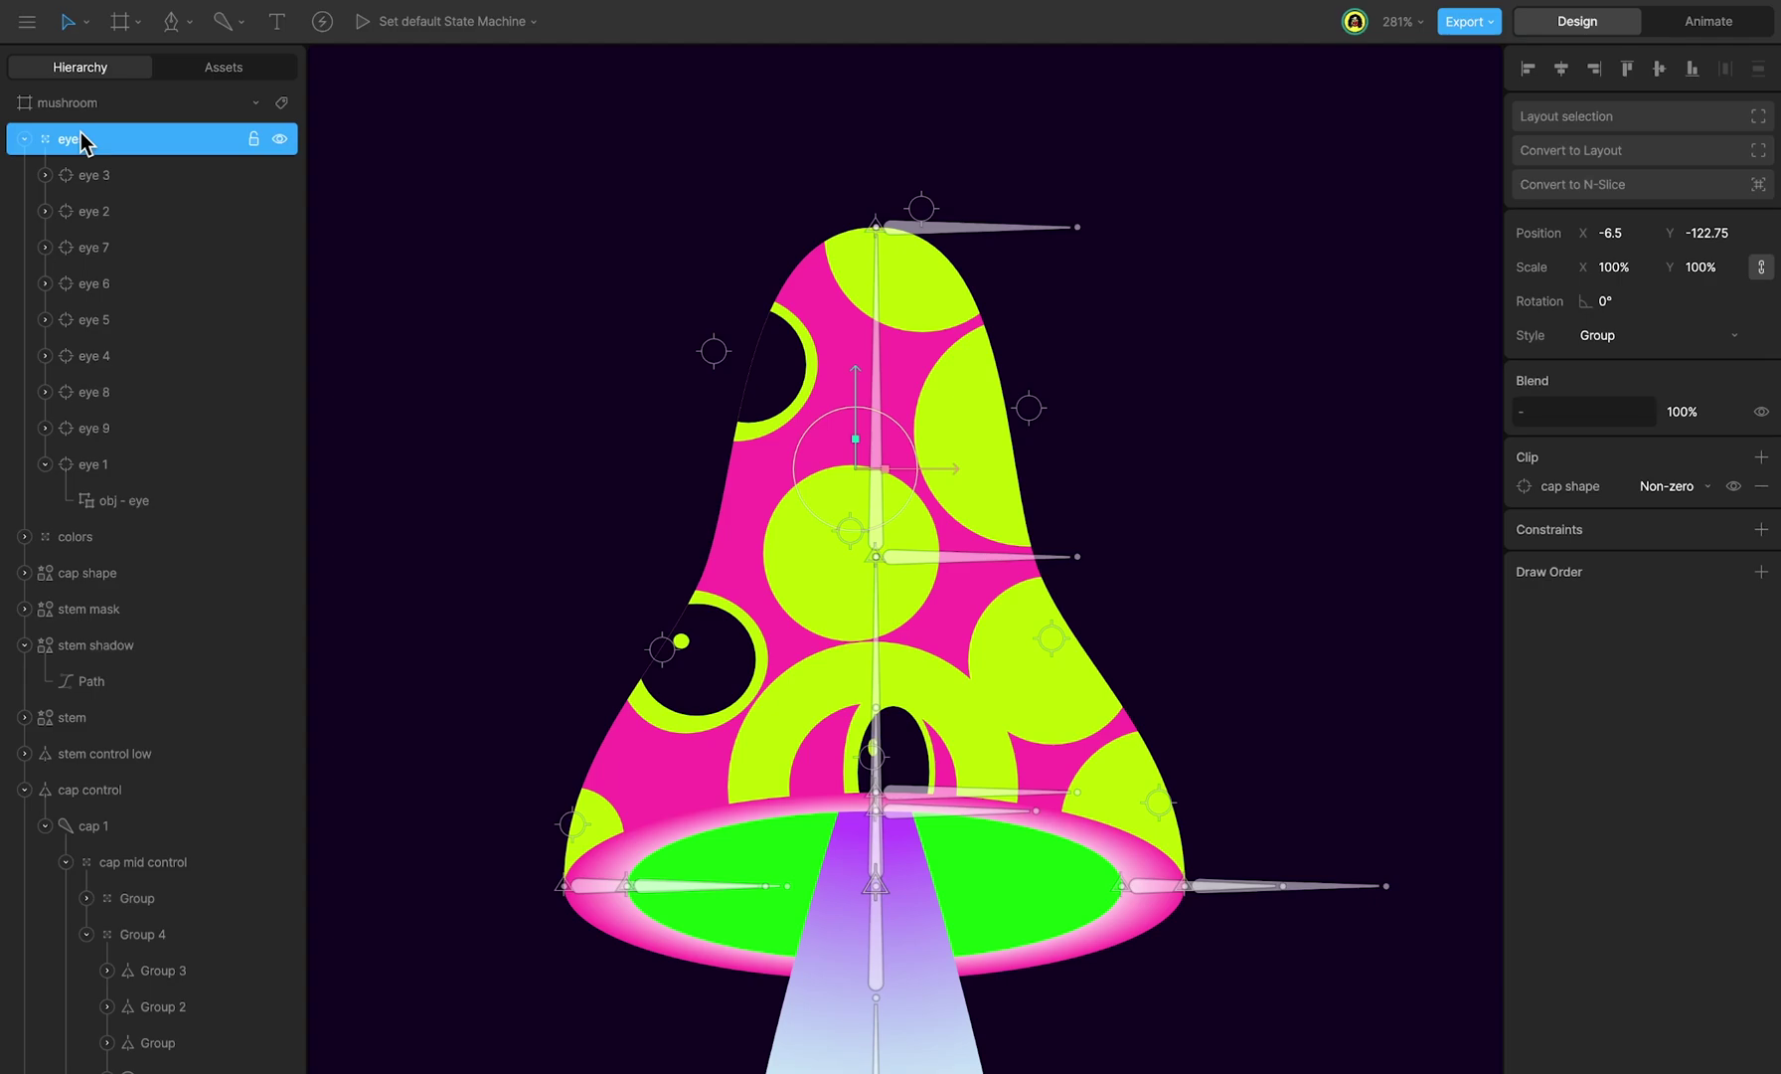
double_click(85, 140)
text(texture eyes)
key(Return)
Step: Wrap the texture eyes group in a parent group named texture main
key(super+g)
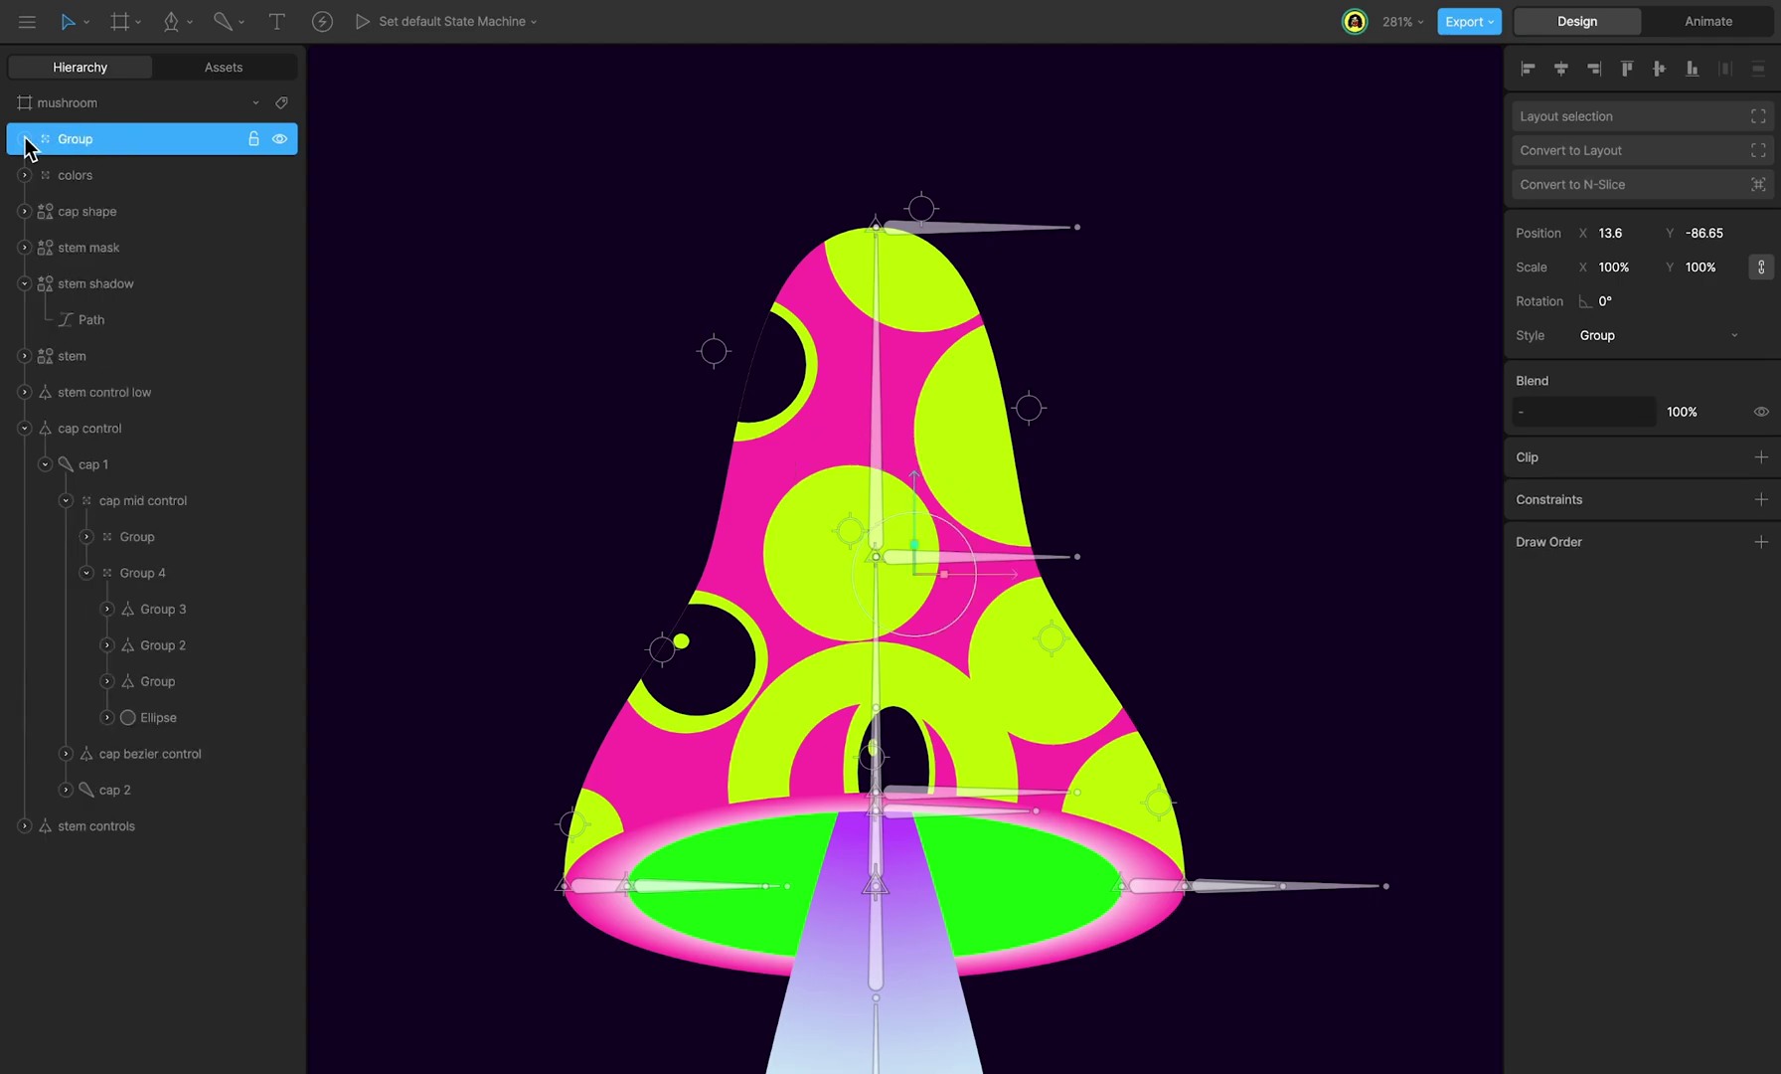
click(24, 139)
double_click(129, 175)
key(super+c)
double_click(111, 140)
key(super+v)
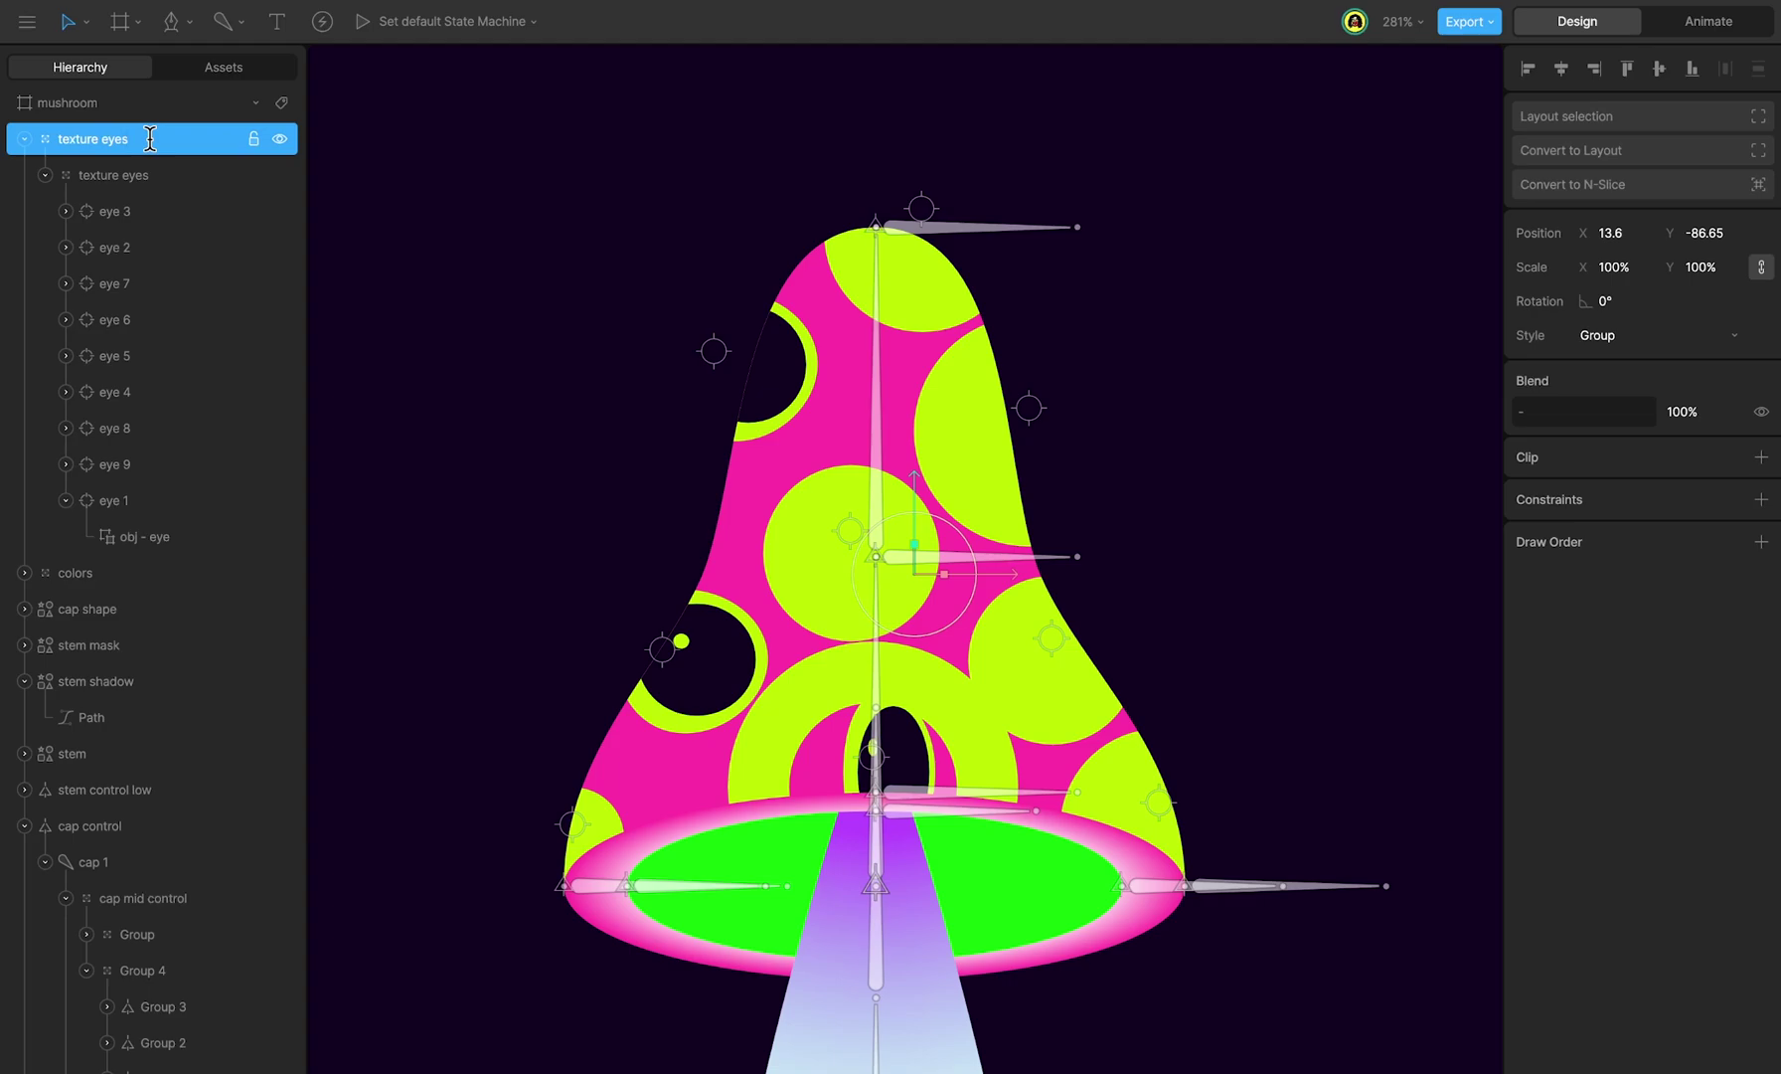
key(BackSpace)
key(BackSpace)
key(BackSpace)
key(BackSpace)
text(mainy)
Step: With Freeze active, move the texture main origin to X 0.5, Y -92.5 on the control at the middle of the cap
drag(995, 574, 957, 576)
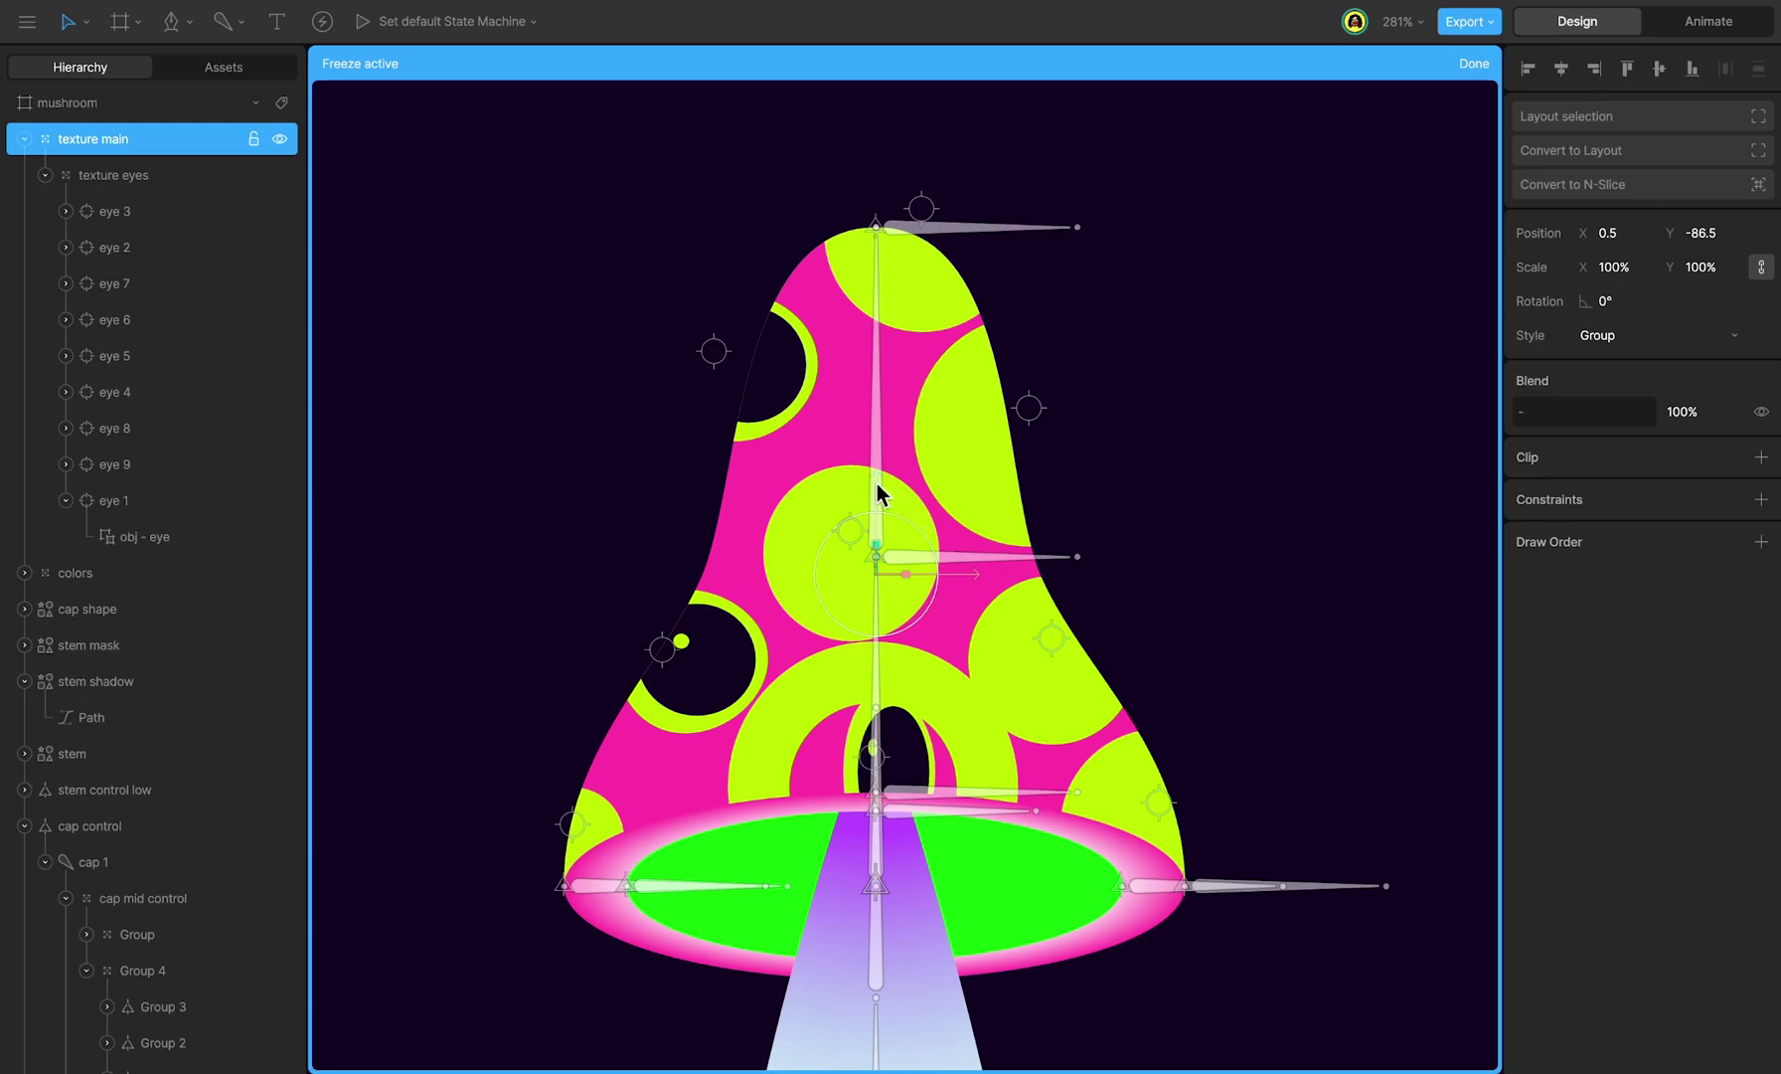
drag(877, 480, 875, 463)
key(y)
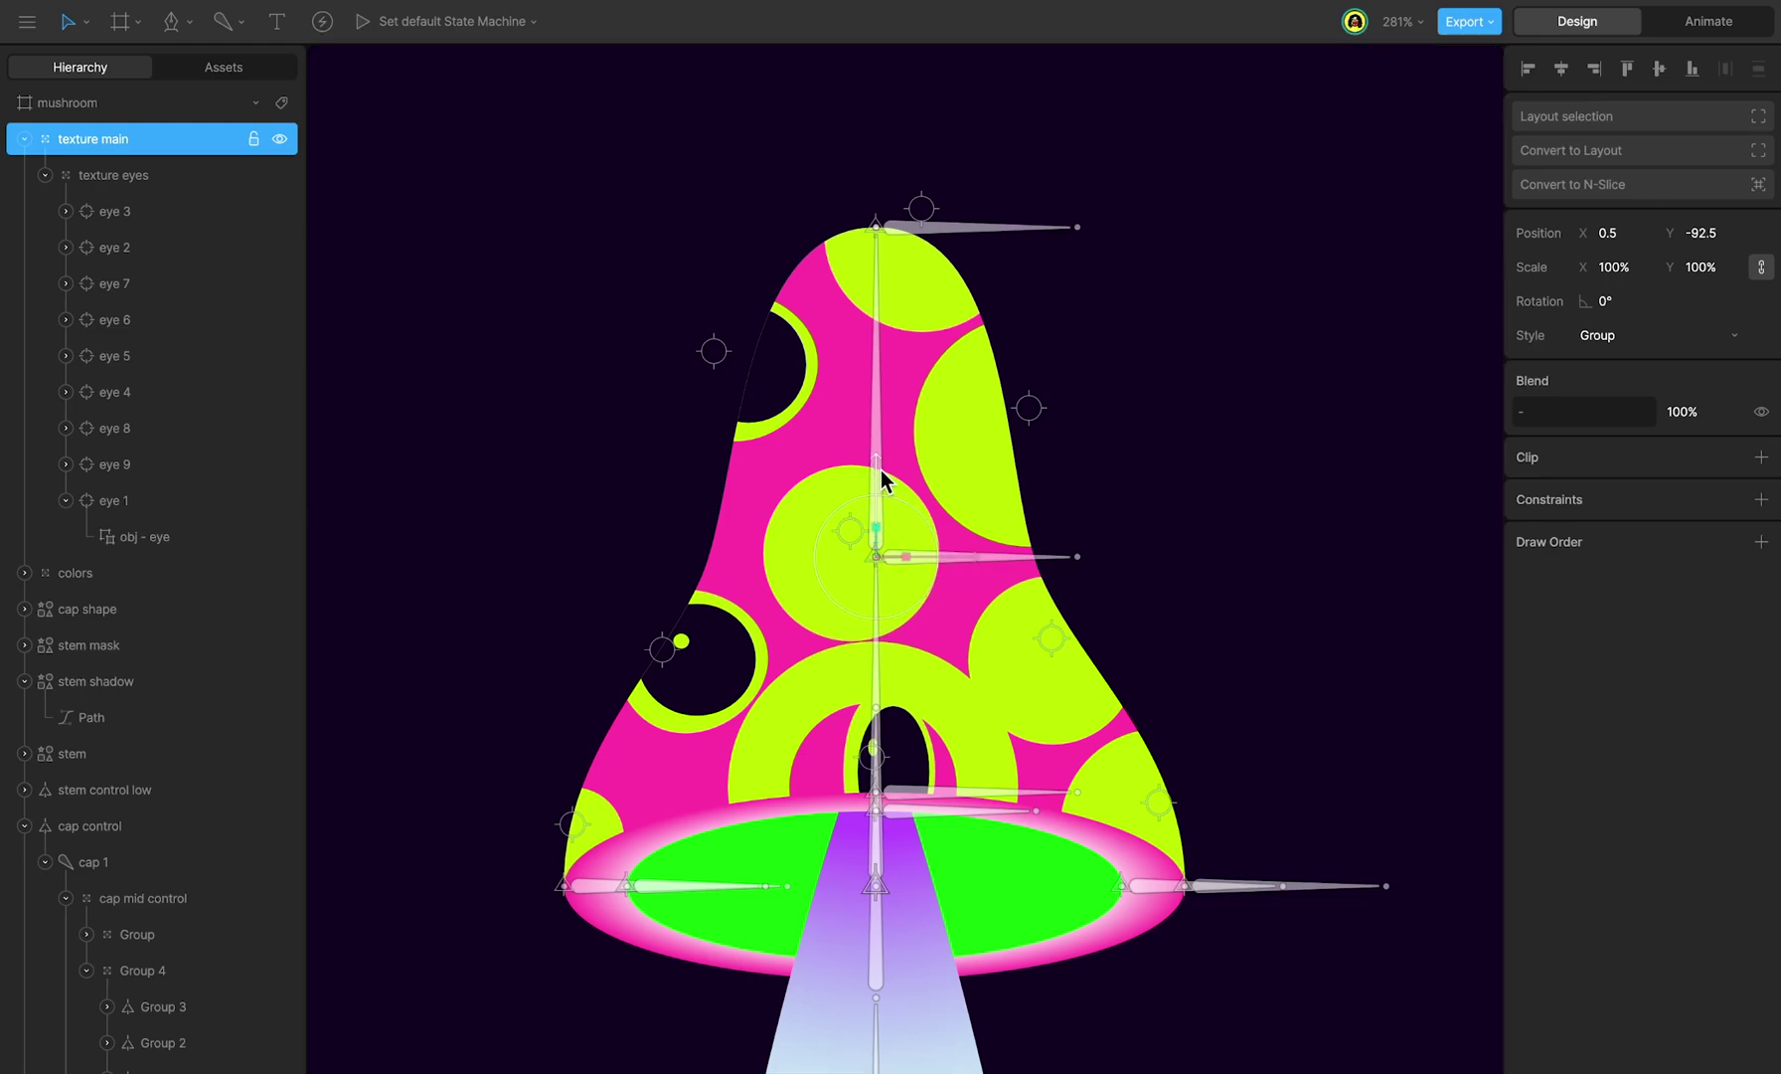
Step: Add a Translation constraint with Offset to texture main, target the control at the middle of the cap, and preview the bend loop
click(1761, 499)
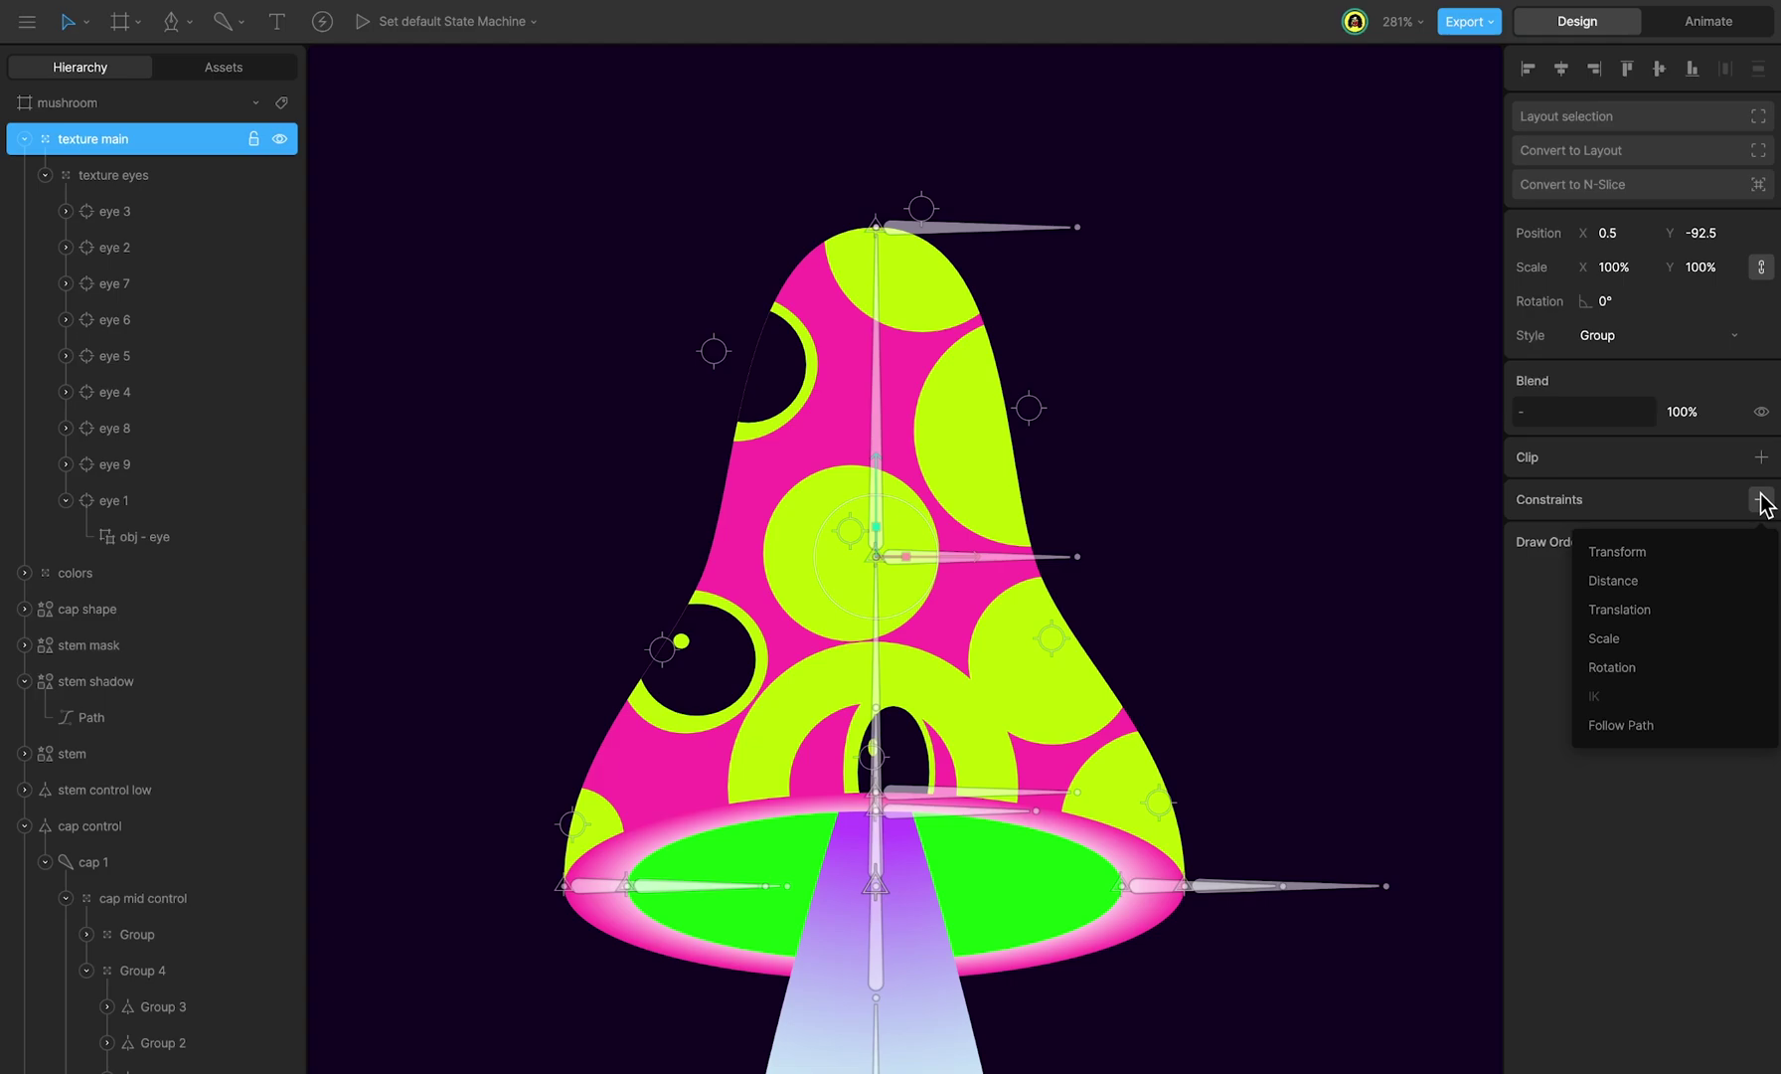
click(1626, 611)
click(1523, 532)
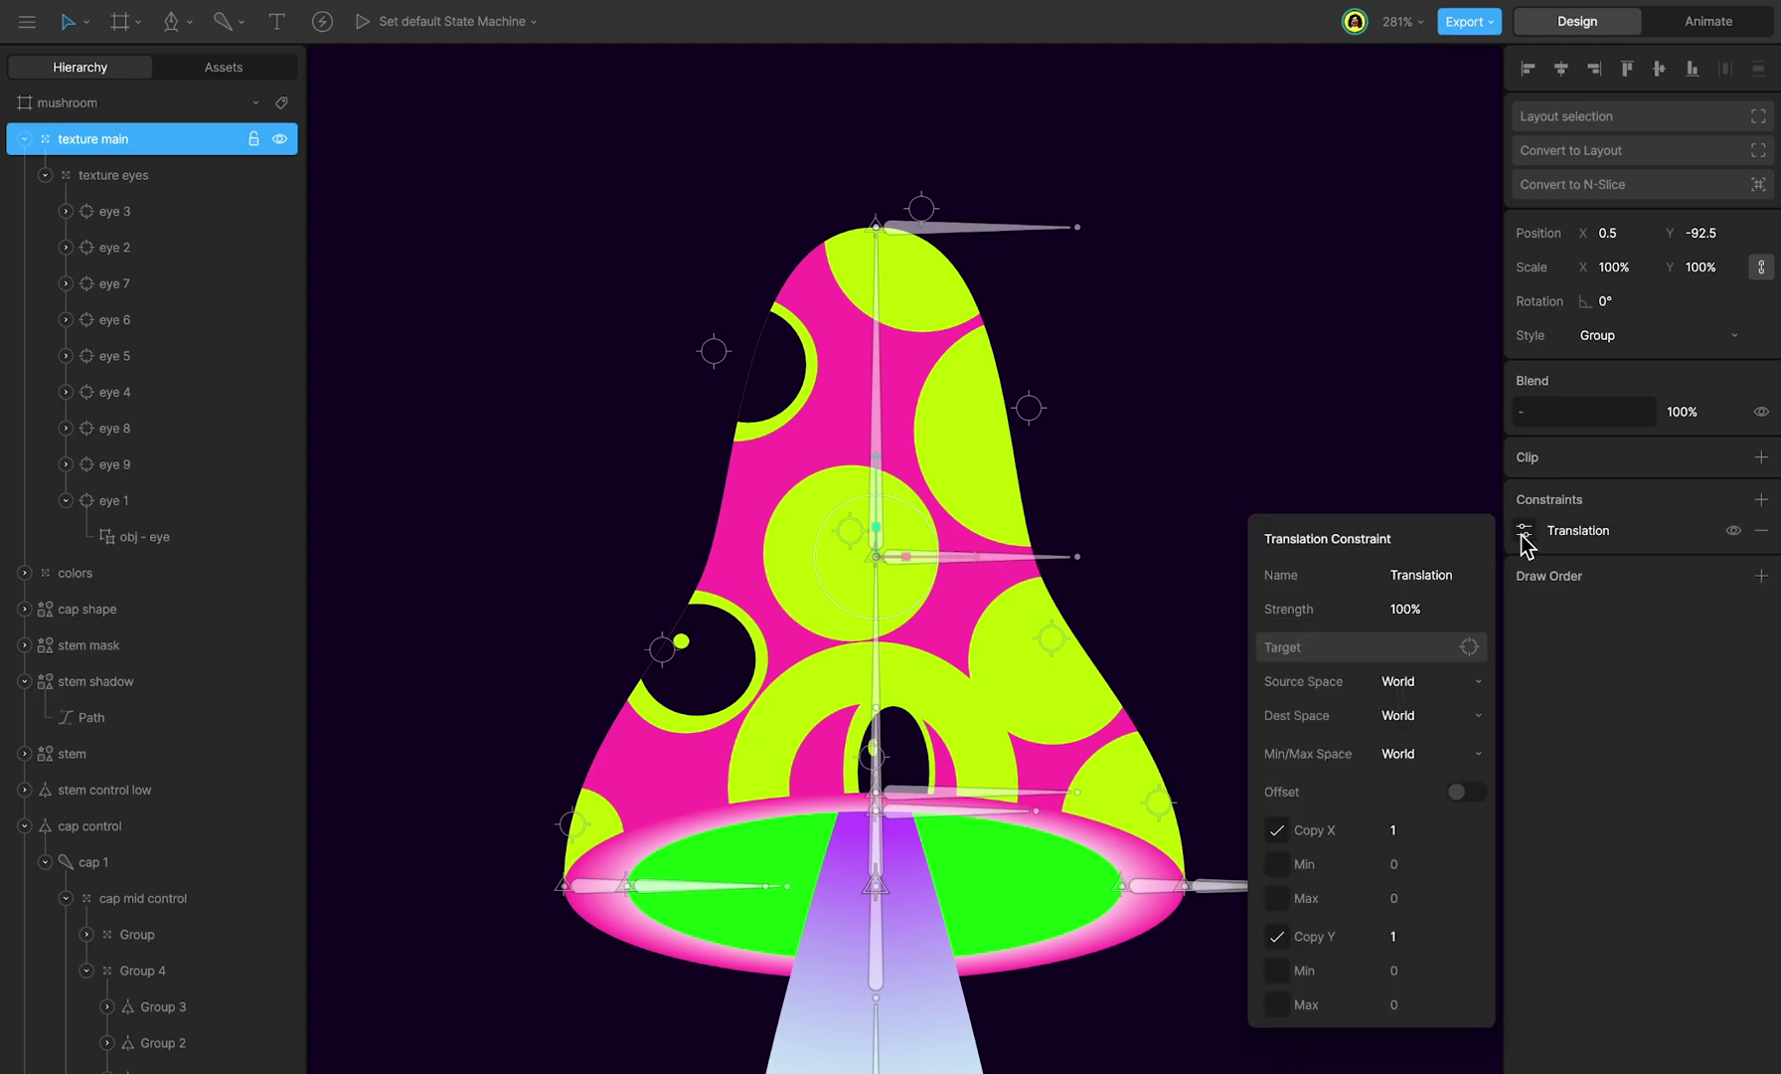
click(1469, 791)
click(1379, 648)
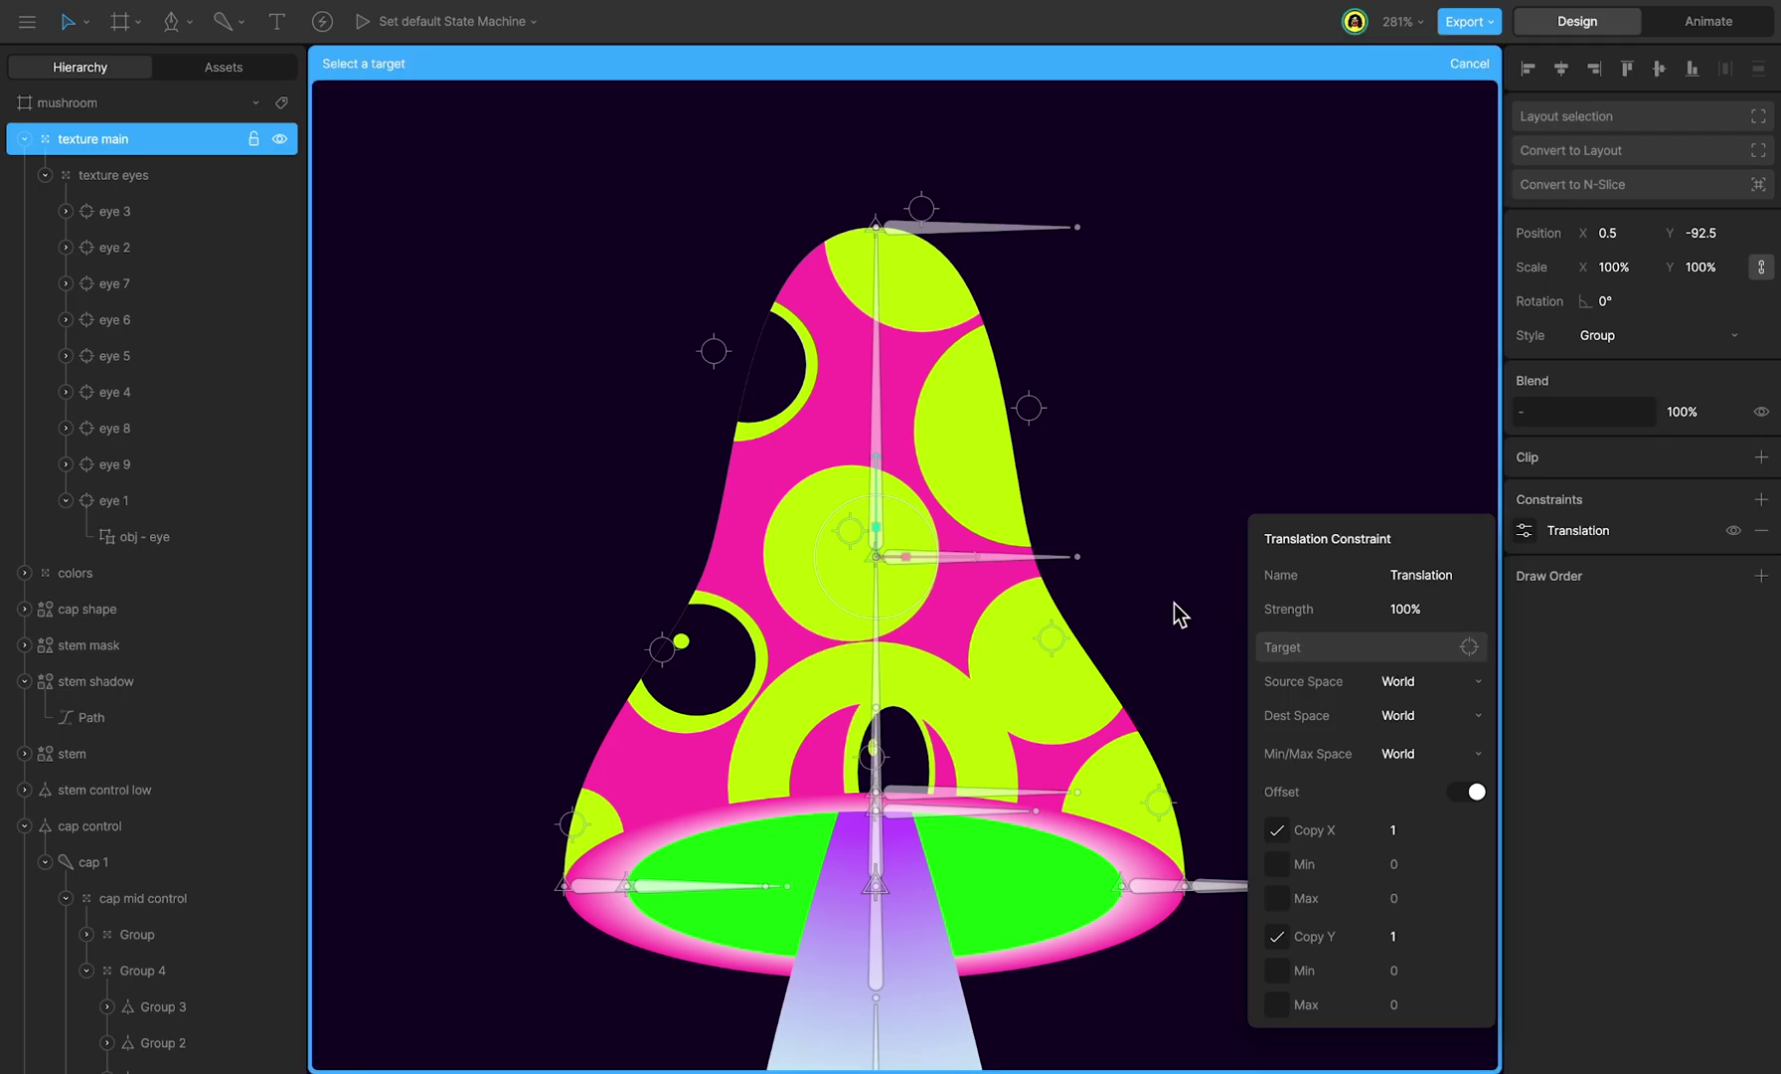
click(876, 558)
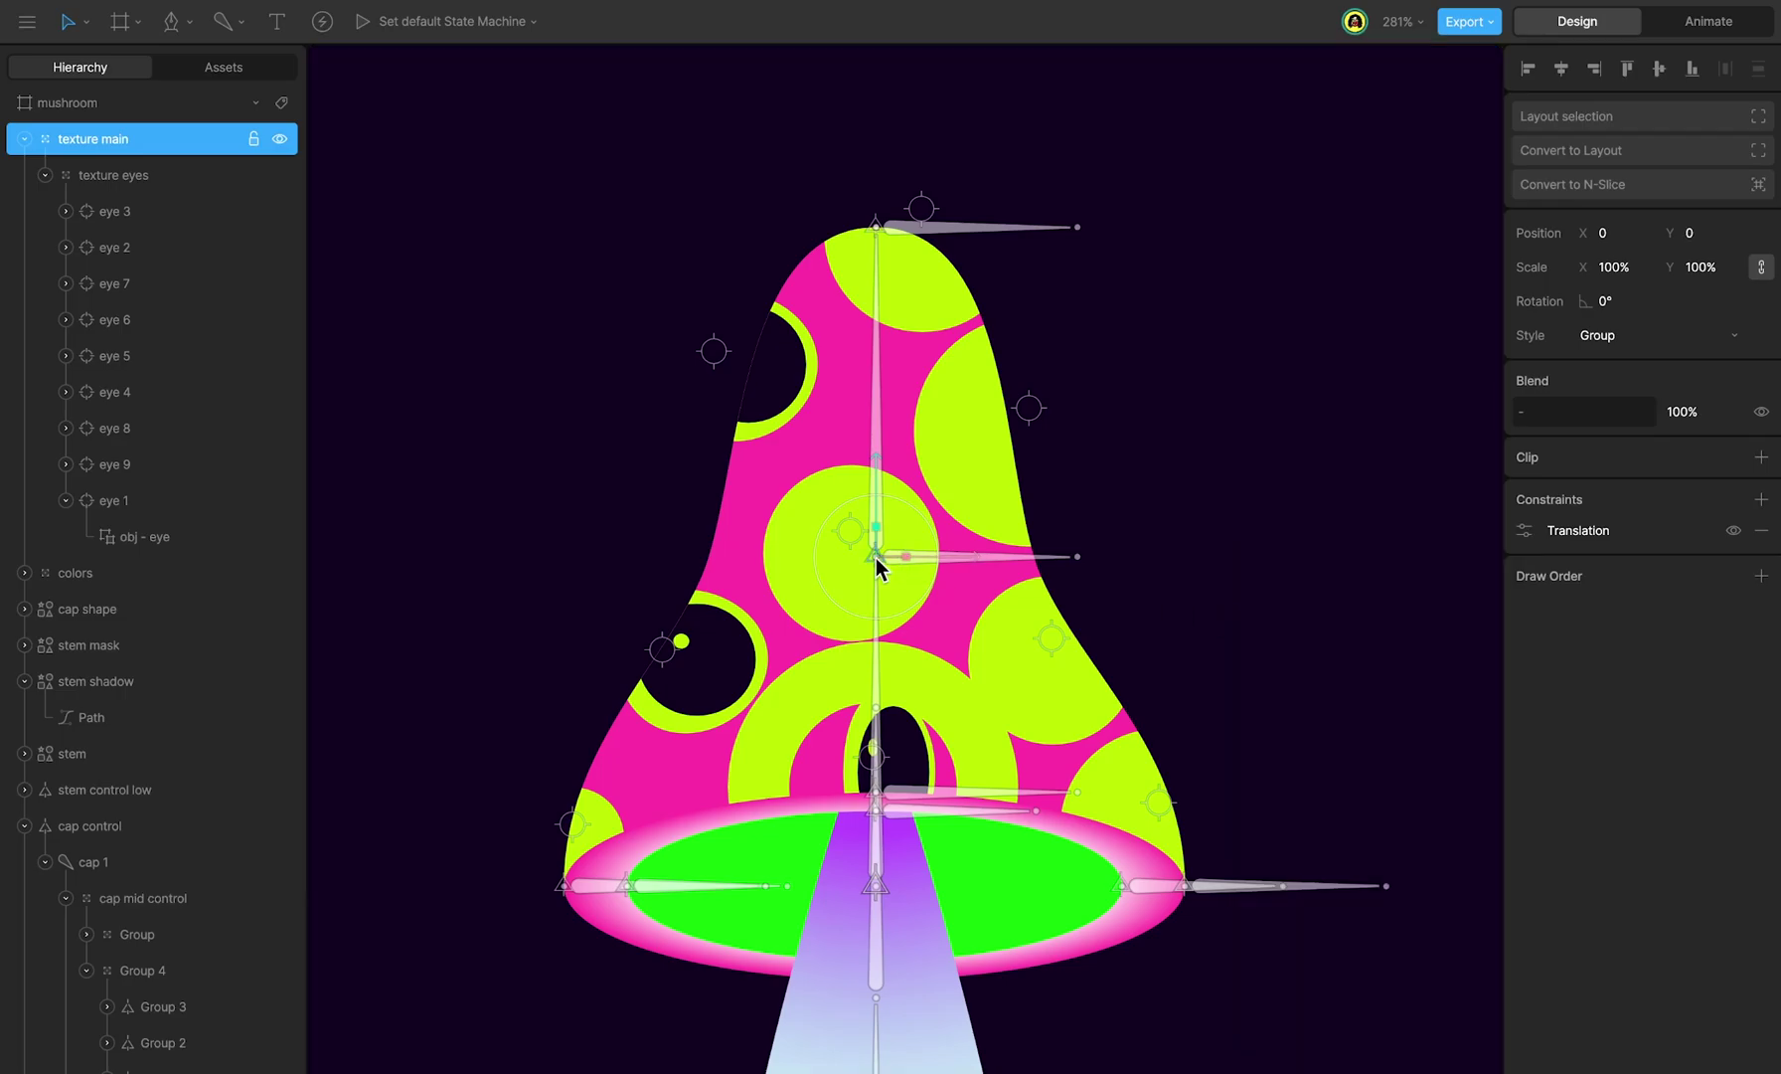
key(Tab)
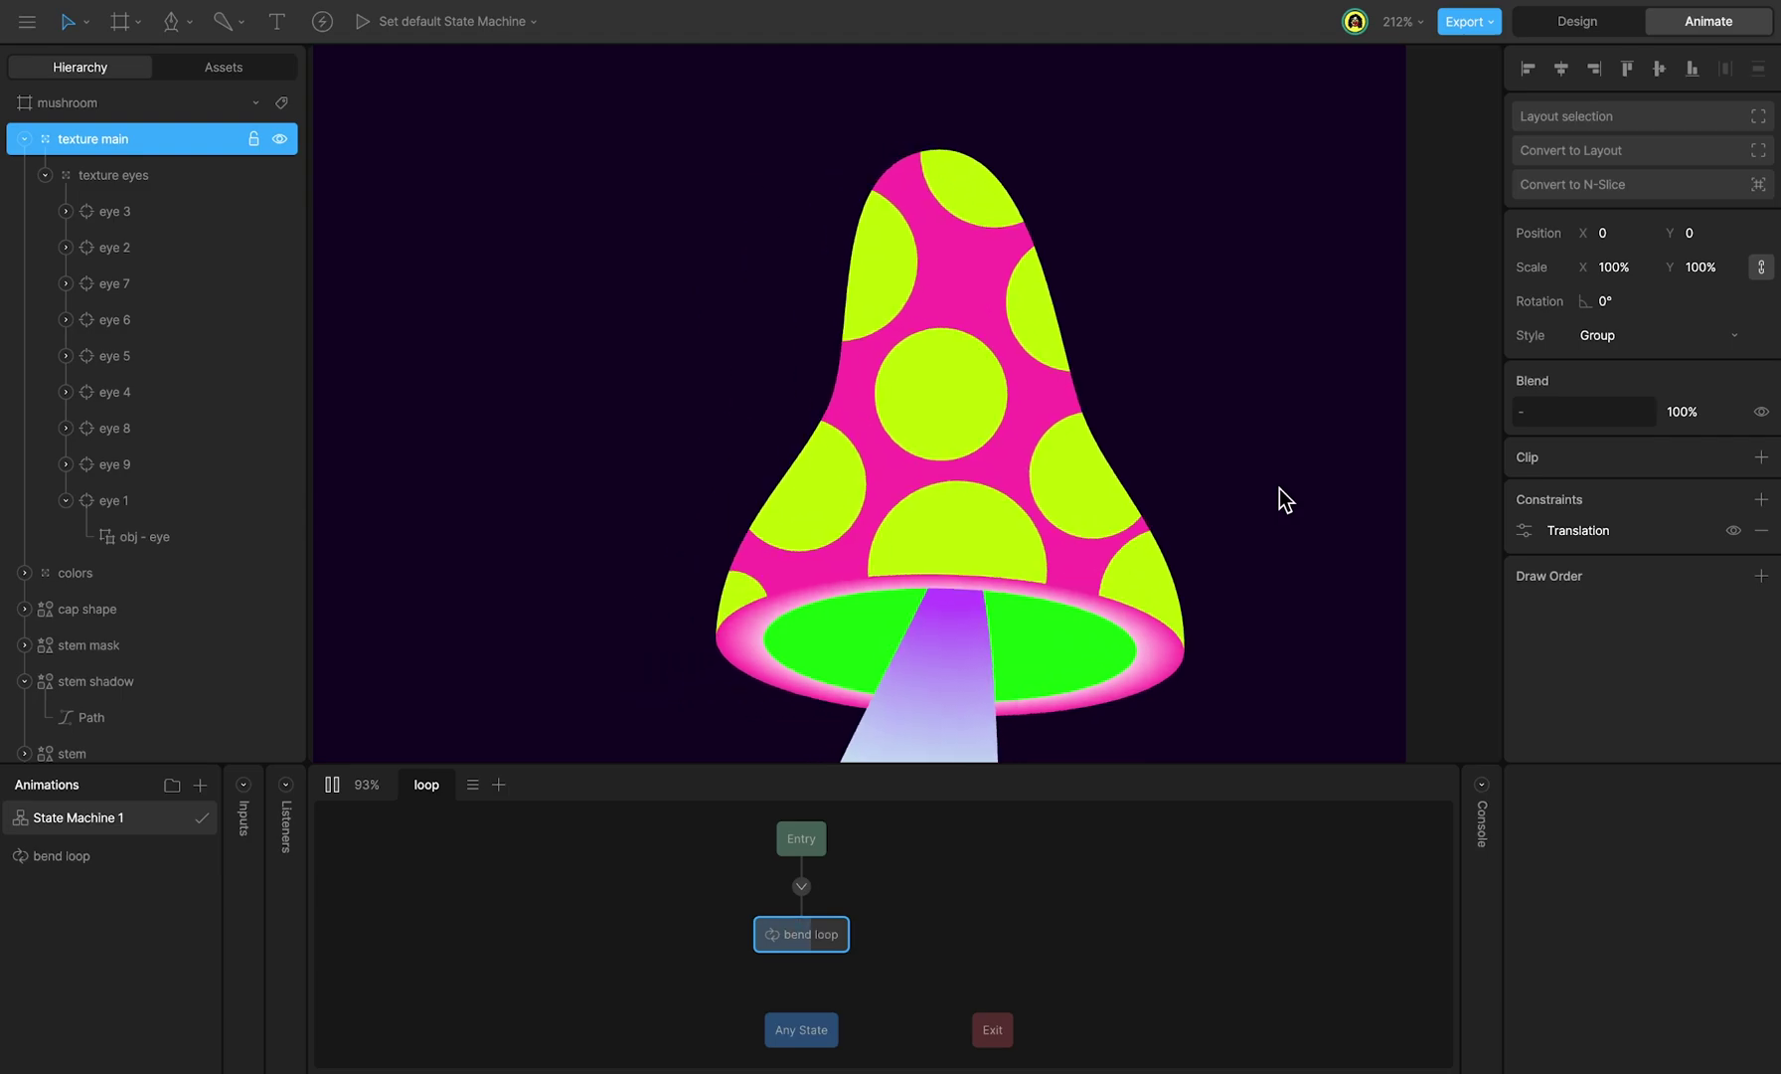
scroll(1279, 488, down, 3)
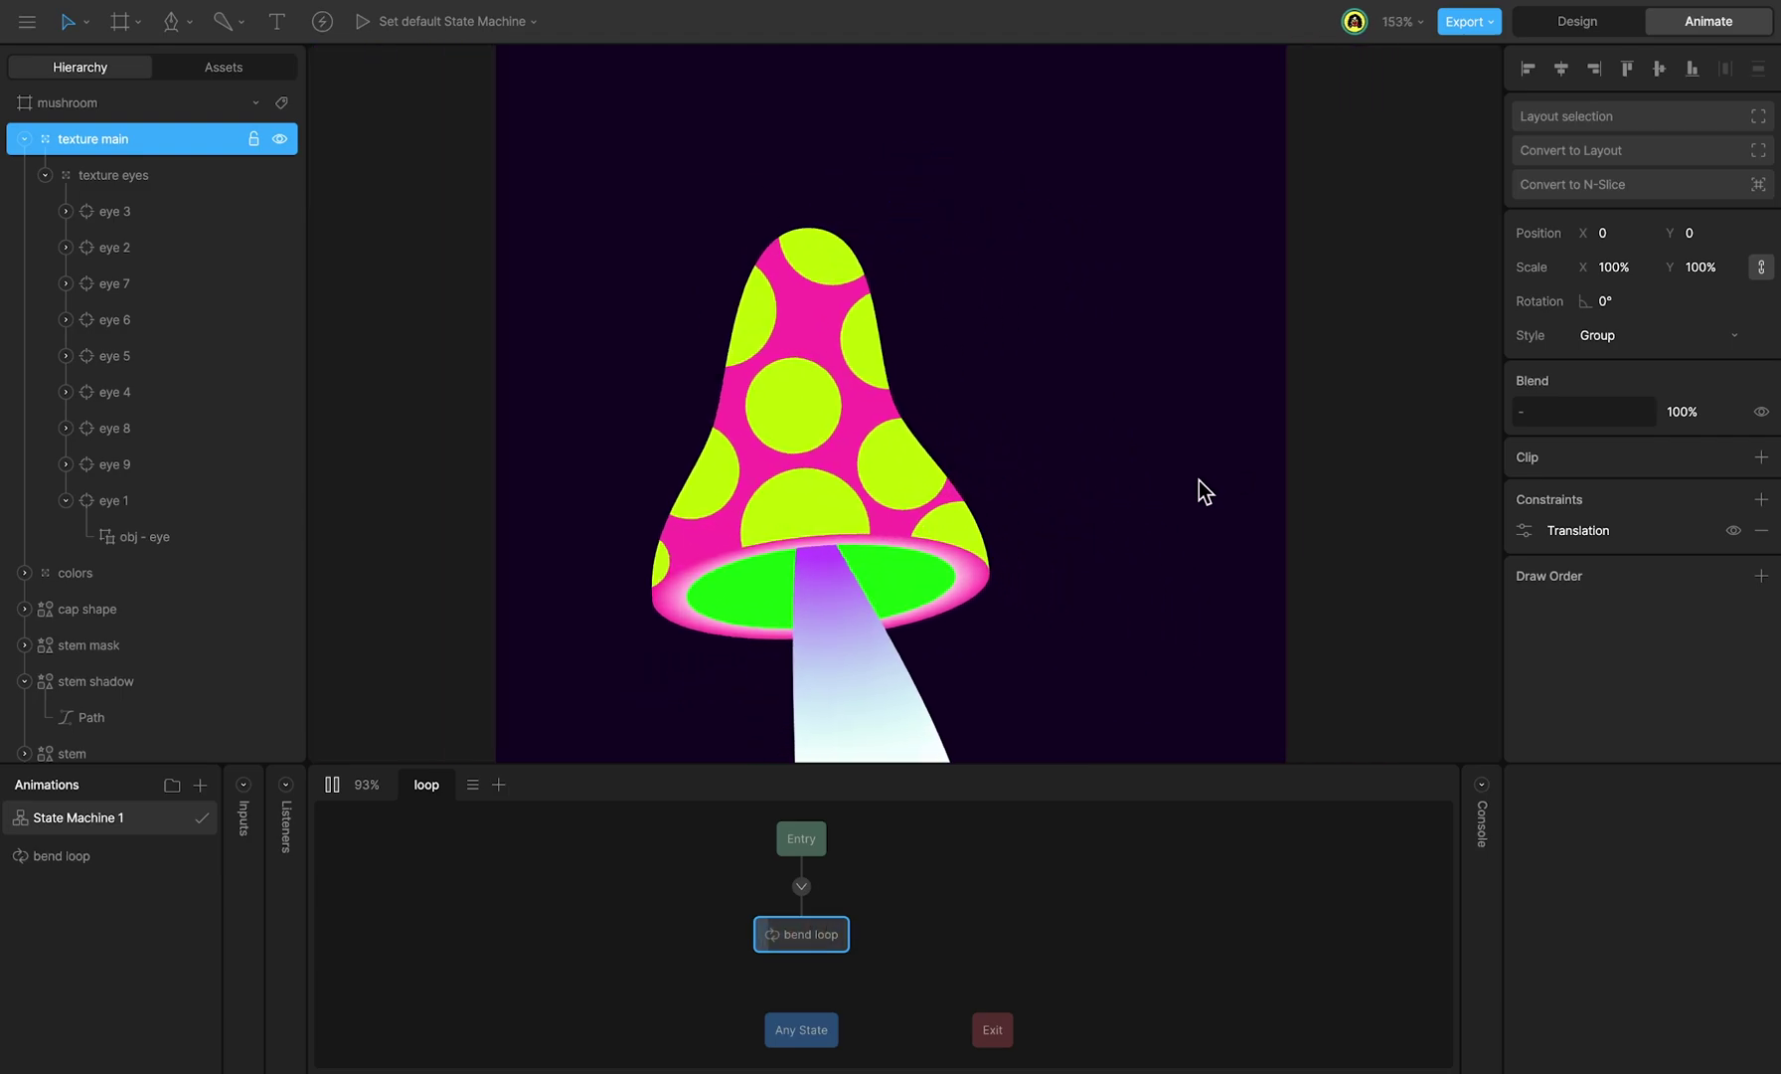
key(Tab)
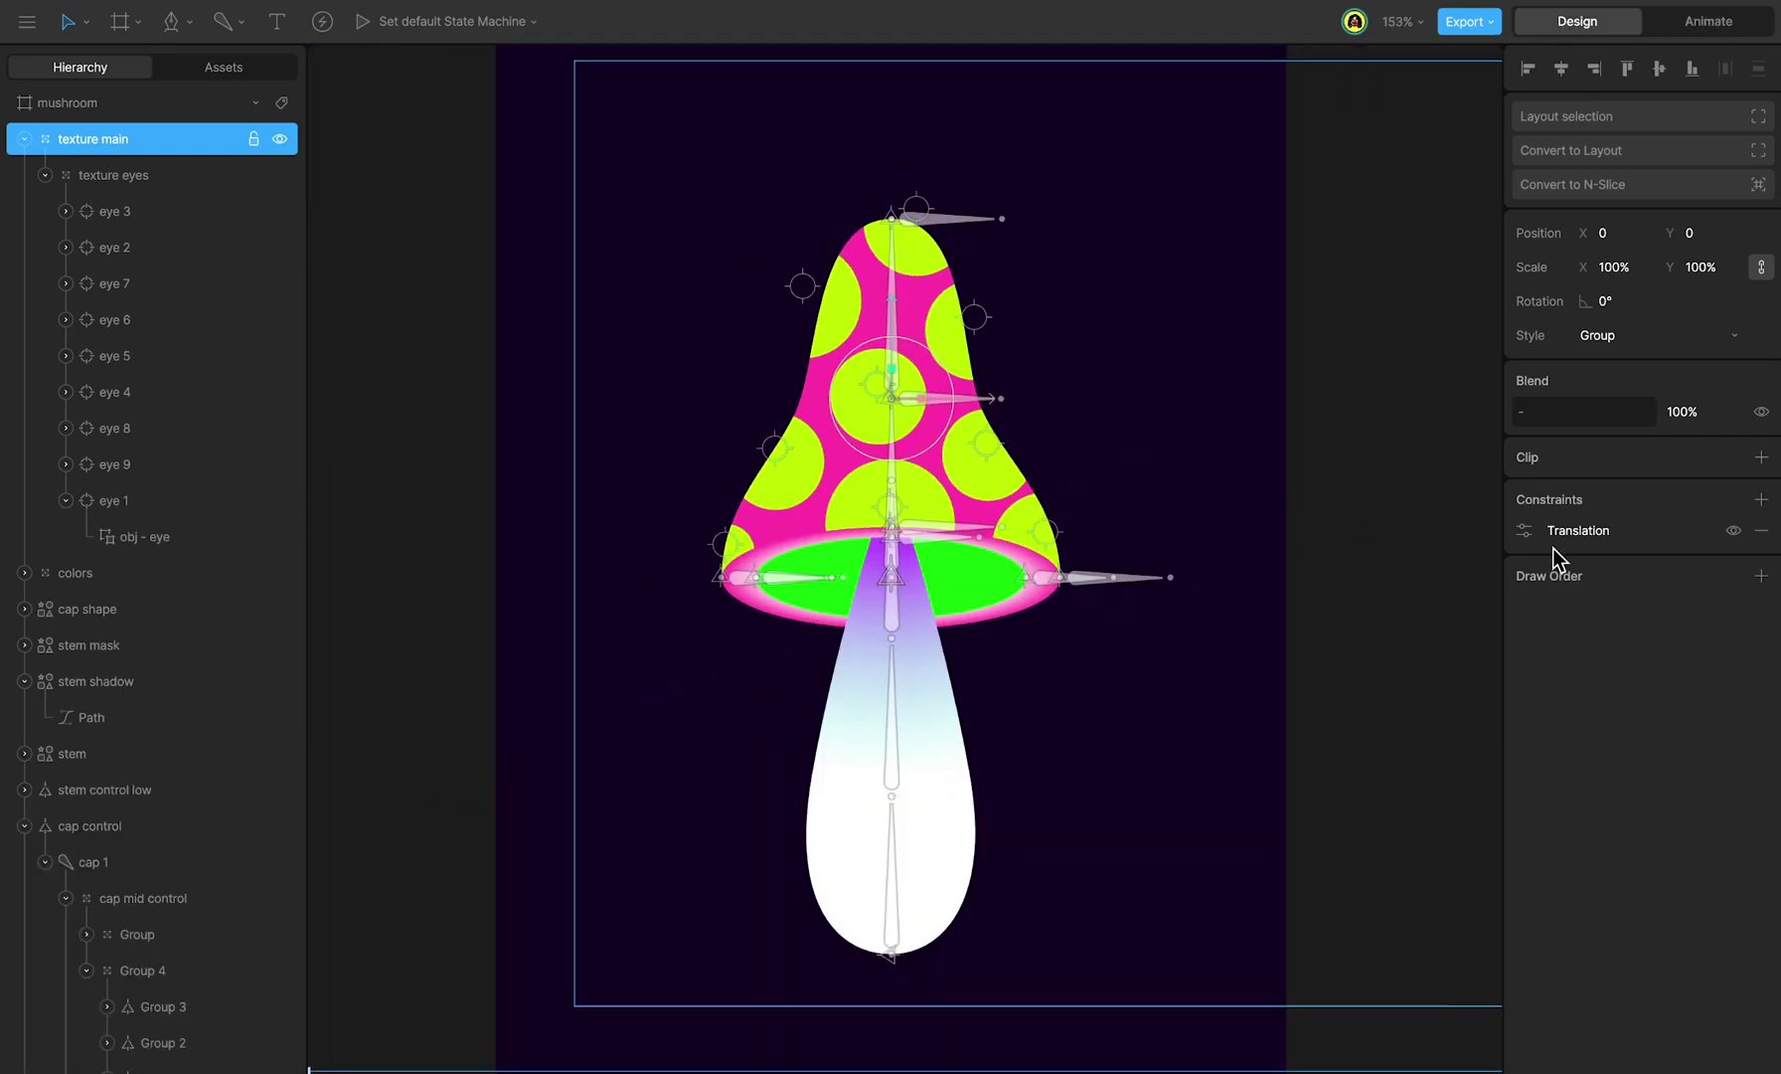
Step: Add a Rotation constraint with Offset to texture main, target the same mid-cap control, and check it in the bend loop
click(1761, 499)
click(1650, 667)
click(1524, 565)
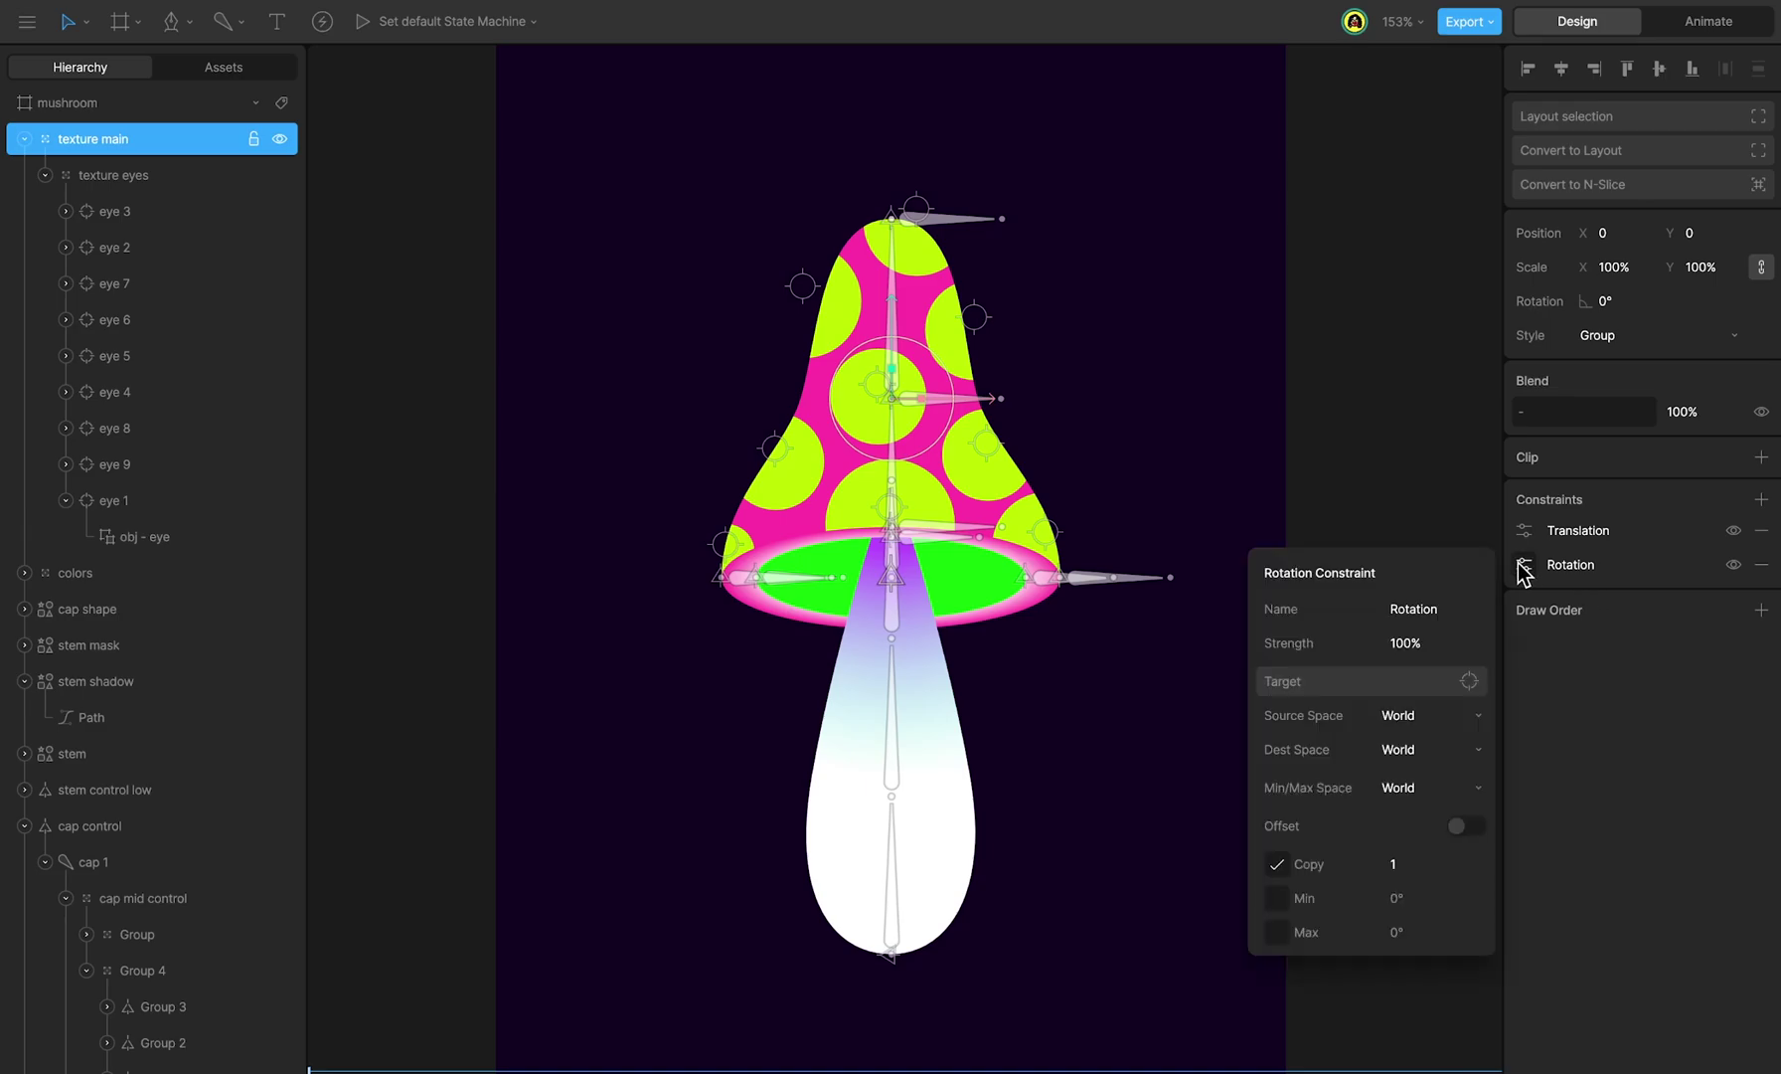
click(1471, 825)
click(1378, 680)
scroll(890, 388, up, 10)
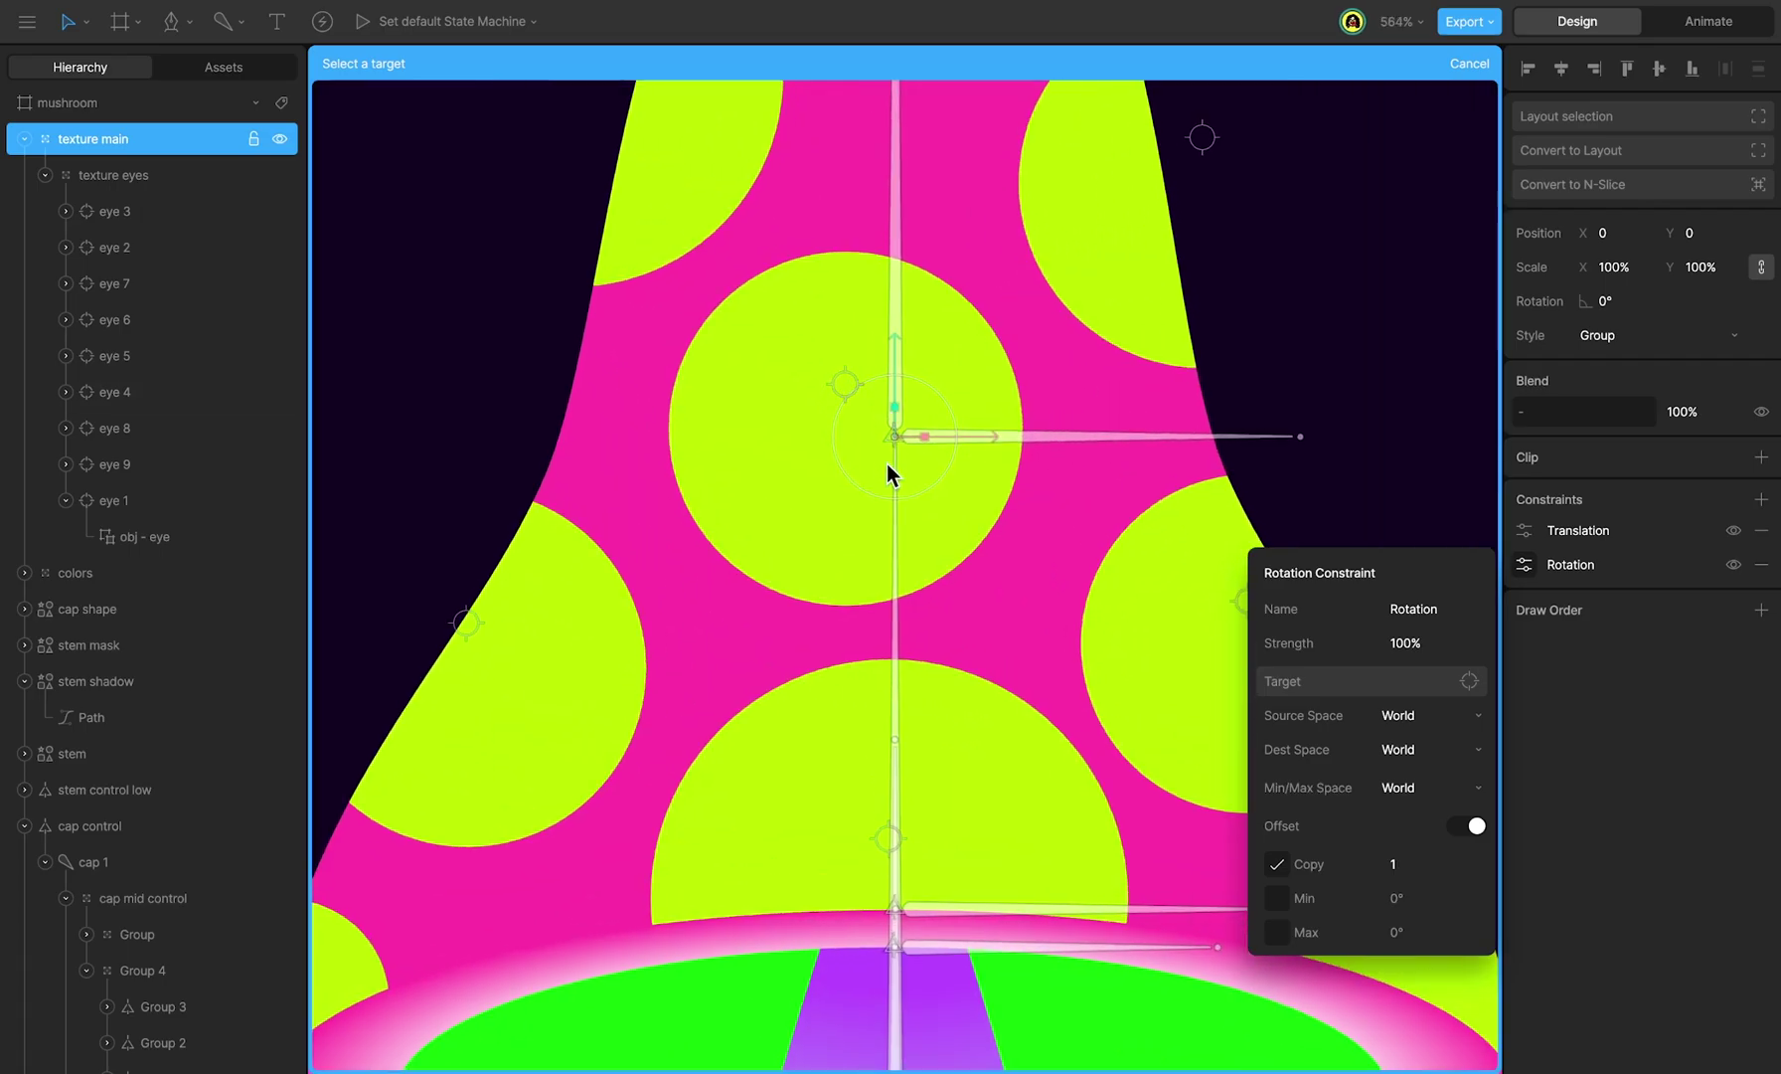
click(890, 439)
scroll(914, 460, down, 9)
key(Tab)
key(space)
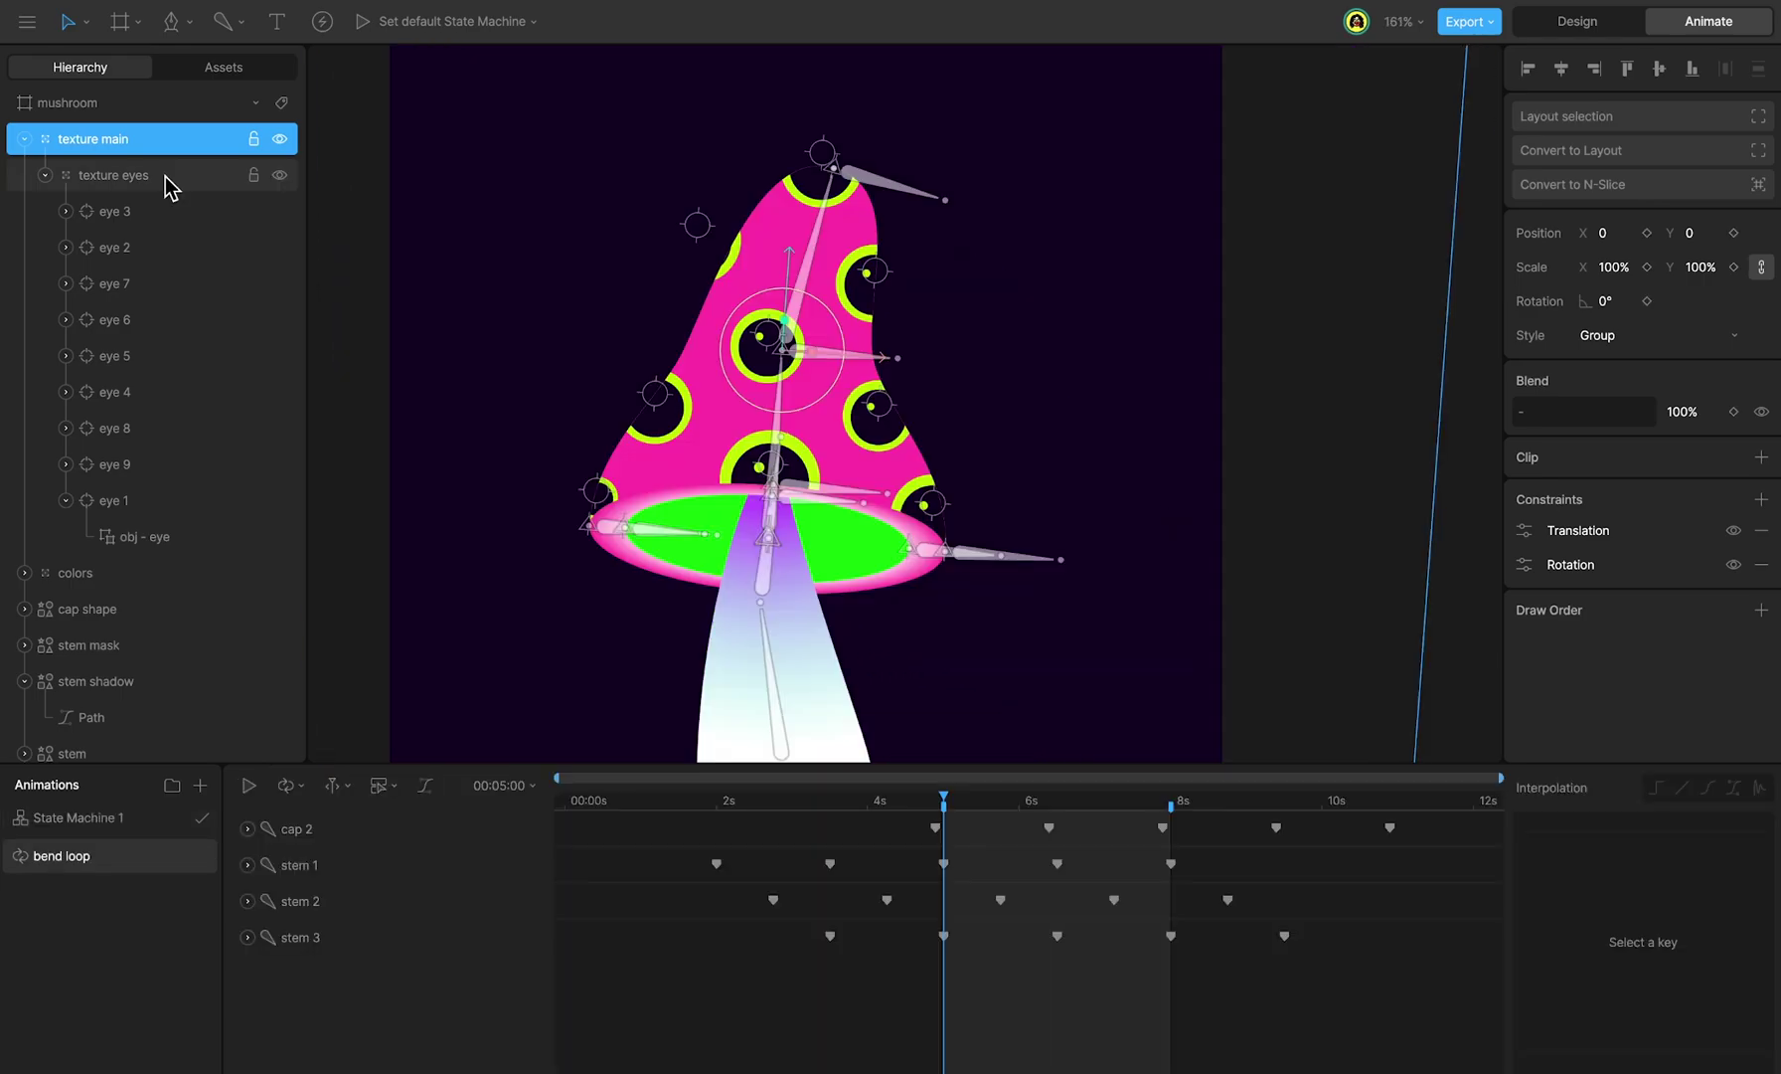
Step: In the bend loop, key the texture eyes group's X position at 7 at 5 seconds and -17 at 00:06:30
click(166, 186)
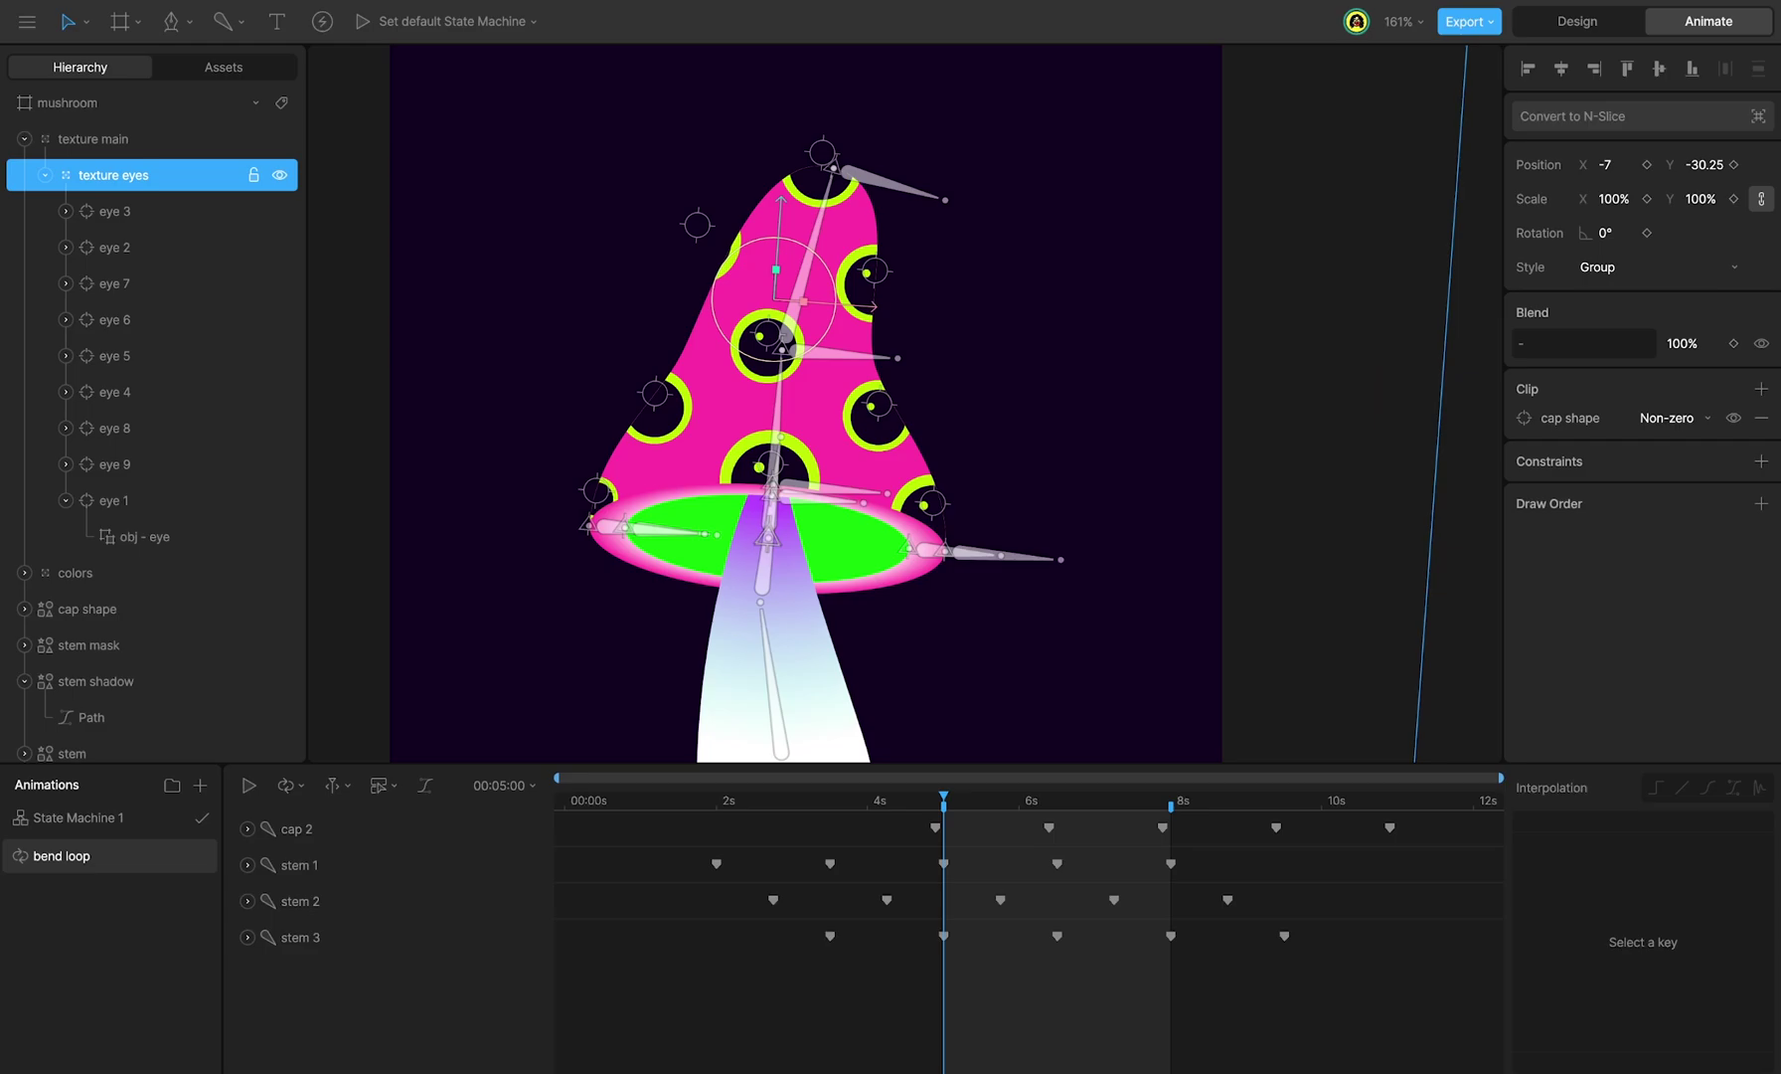
click(1646, 164)
drag(944, 798, 1057, 800)
click(1612, 165)
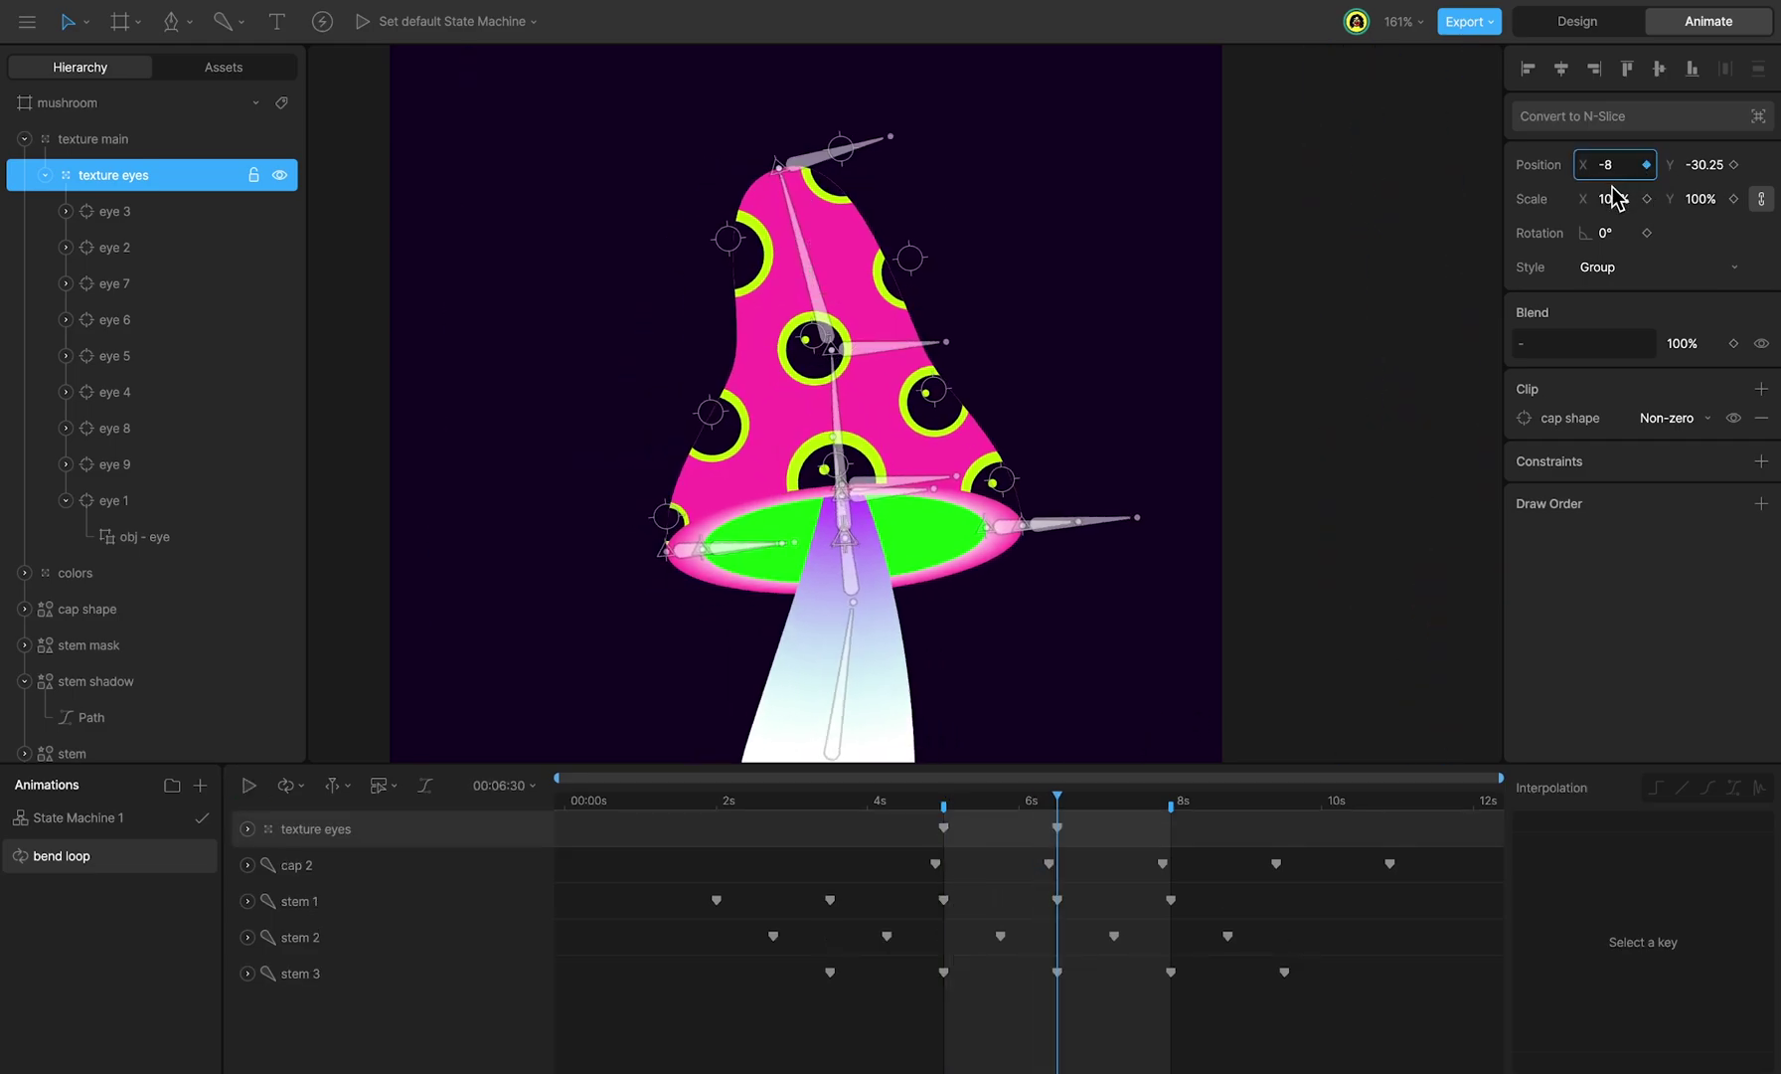
text(-17)
key(Return)
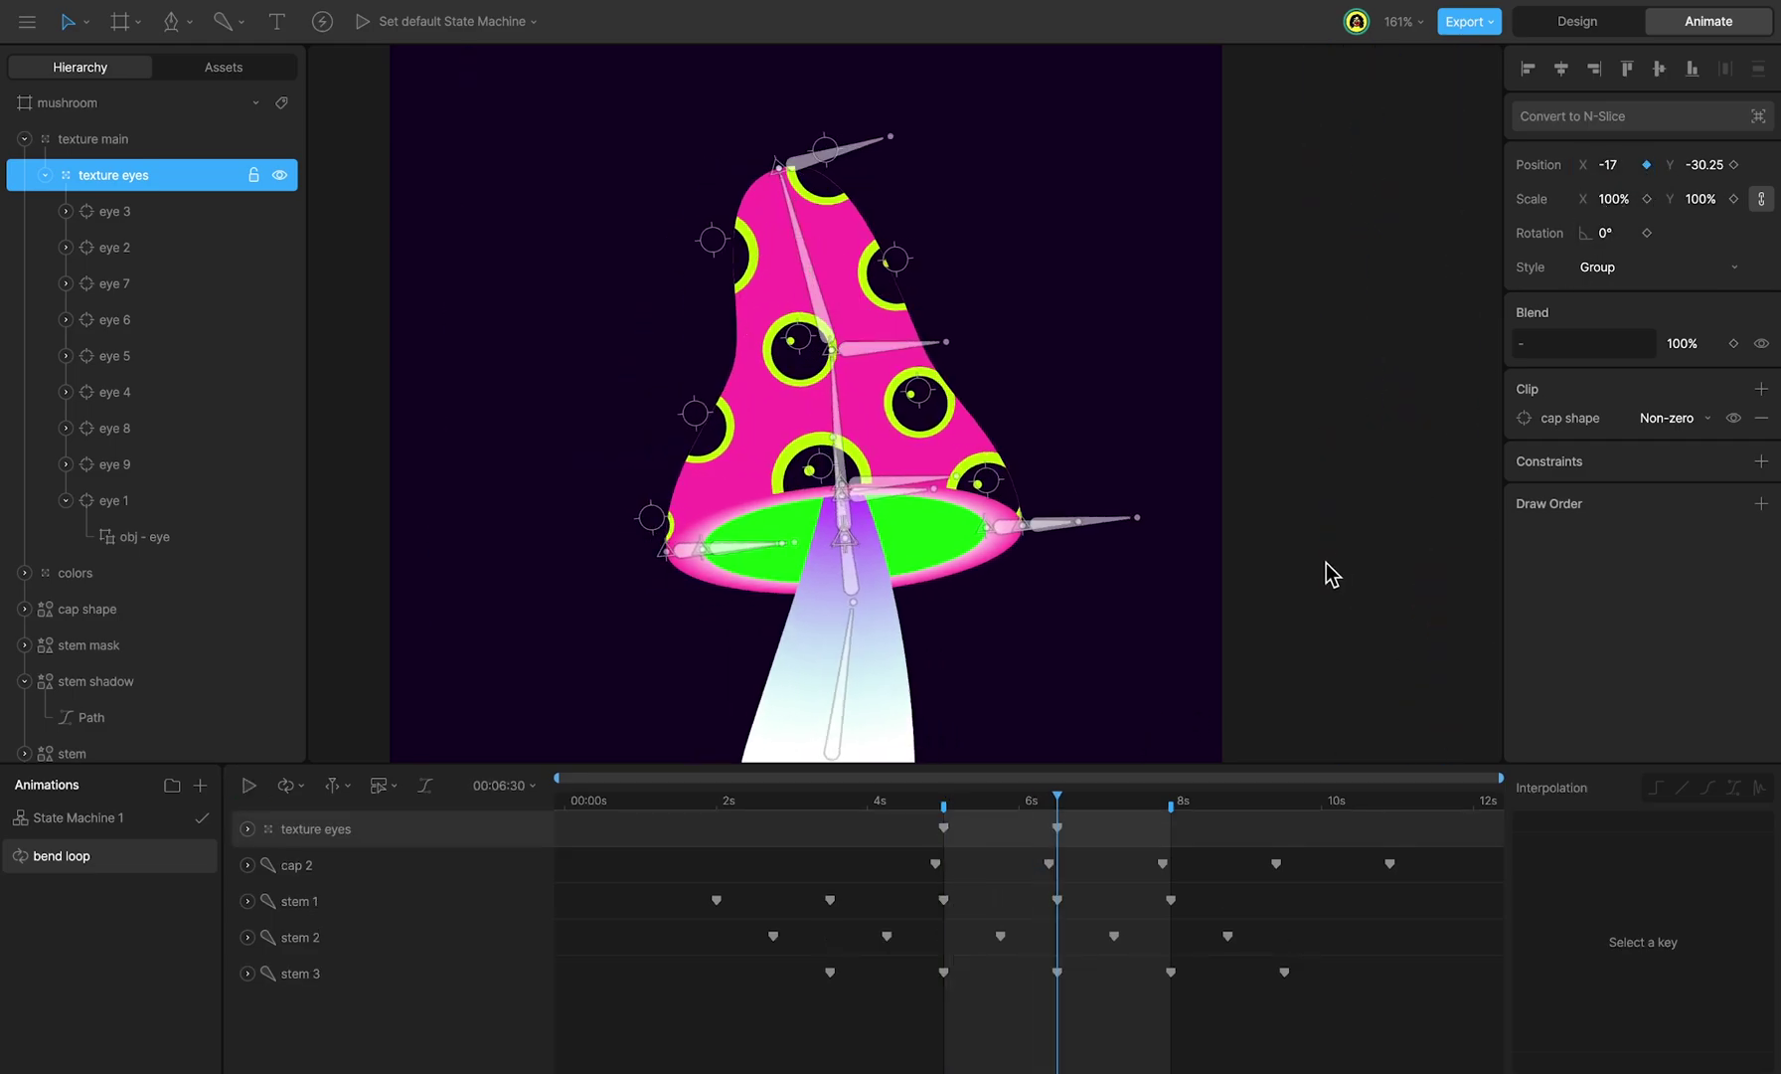
Step: Copy the texture eyes key from 5 seconds to 8 seconds and give all three keys an eased curve interpolation
click(1171, 804)
drag(982, 820, 891, 837)
key(super+c)
key(super+v)
drag(1195, 819, 920, 861)
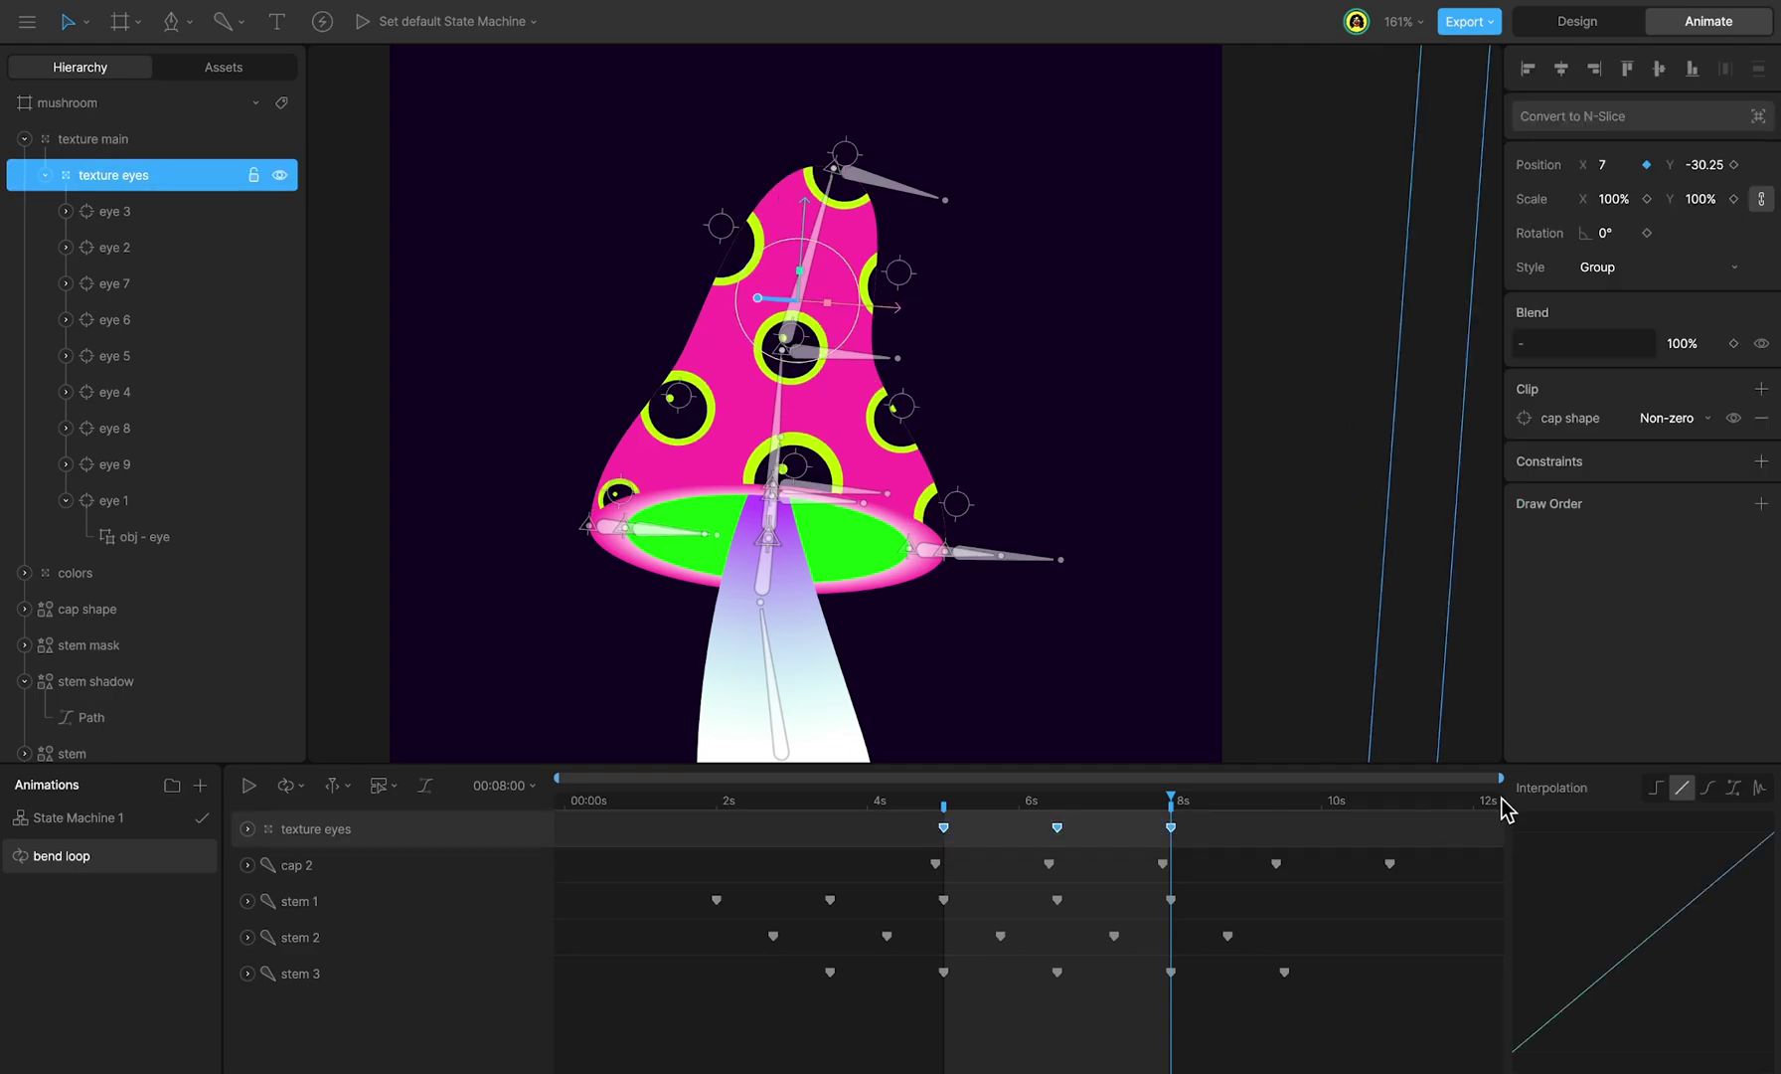
click(1709, 789)
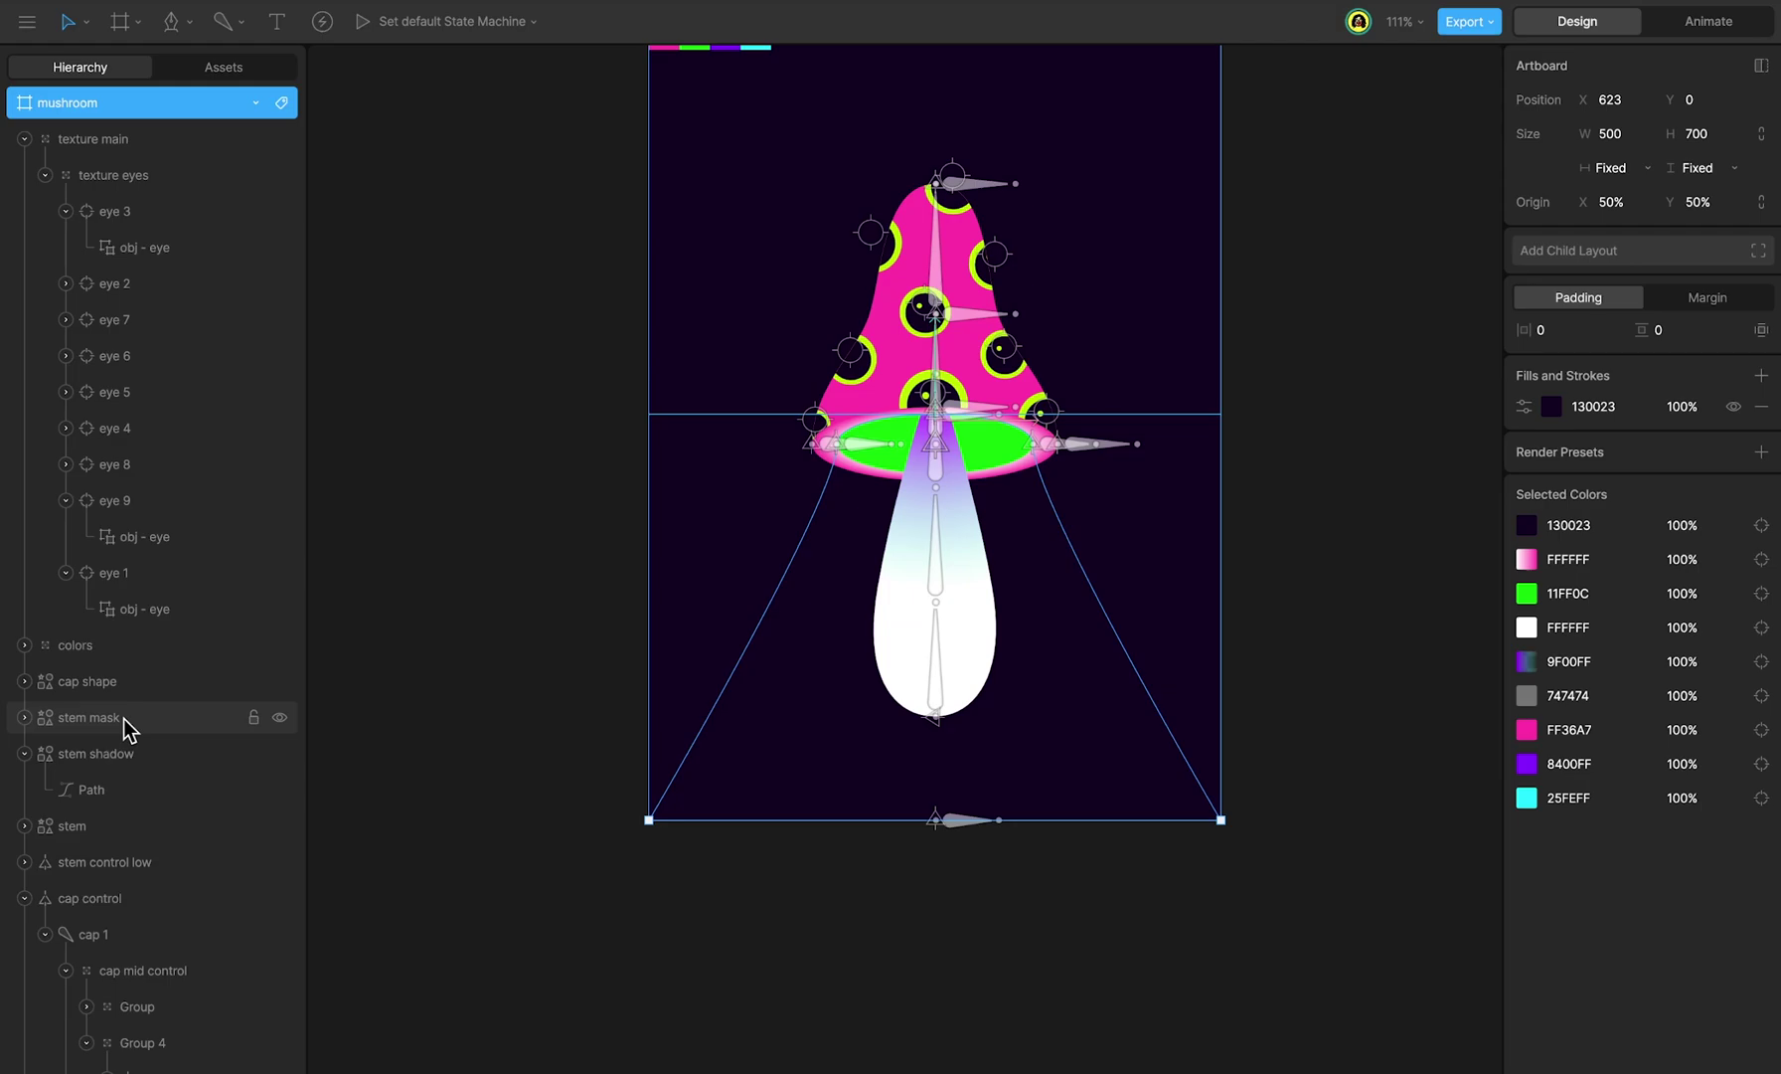
Step: Show stem mask's fill as a radial gradient centred under the cap, with its outer end near the base of the stem
click(124, 717)
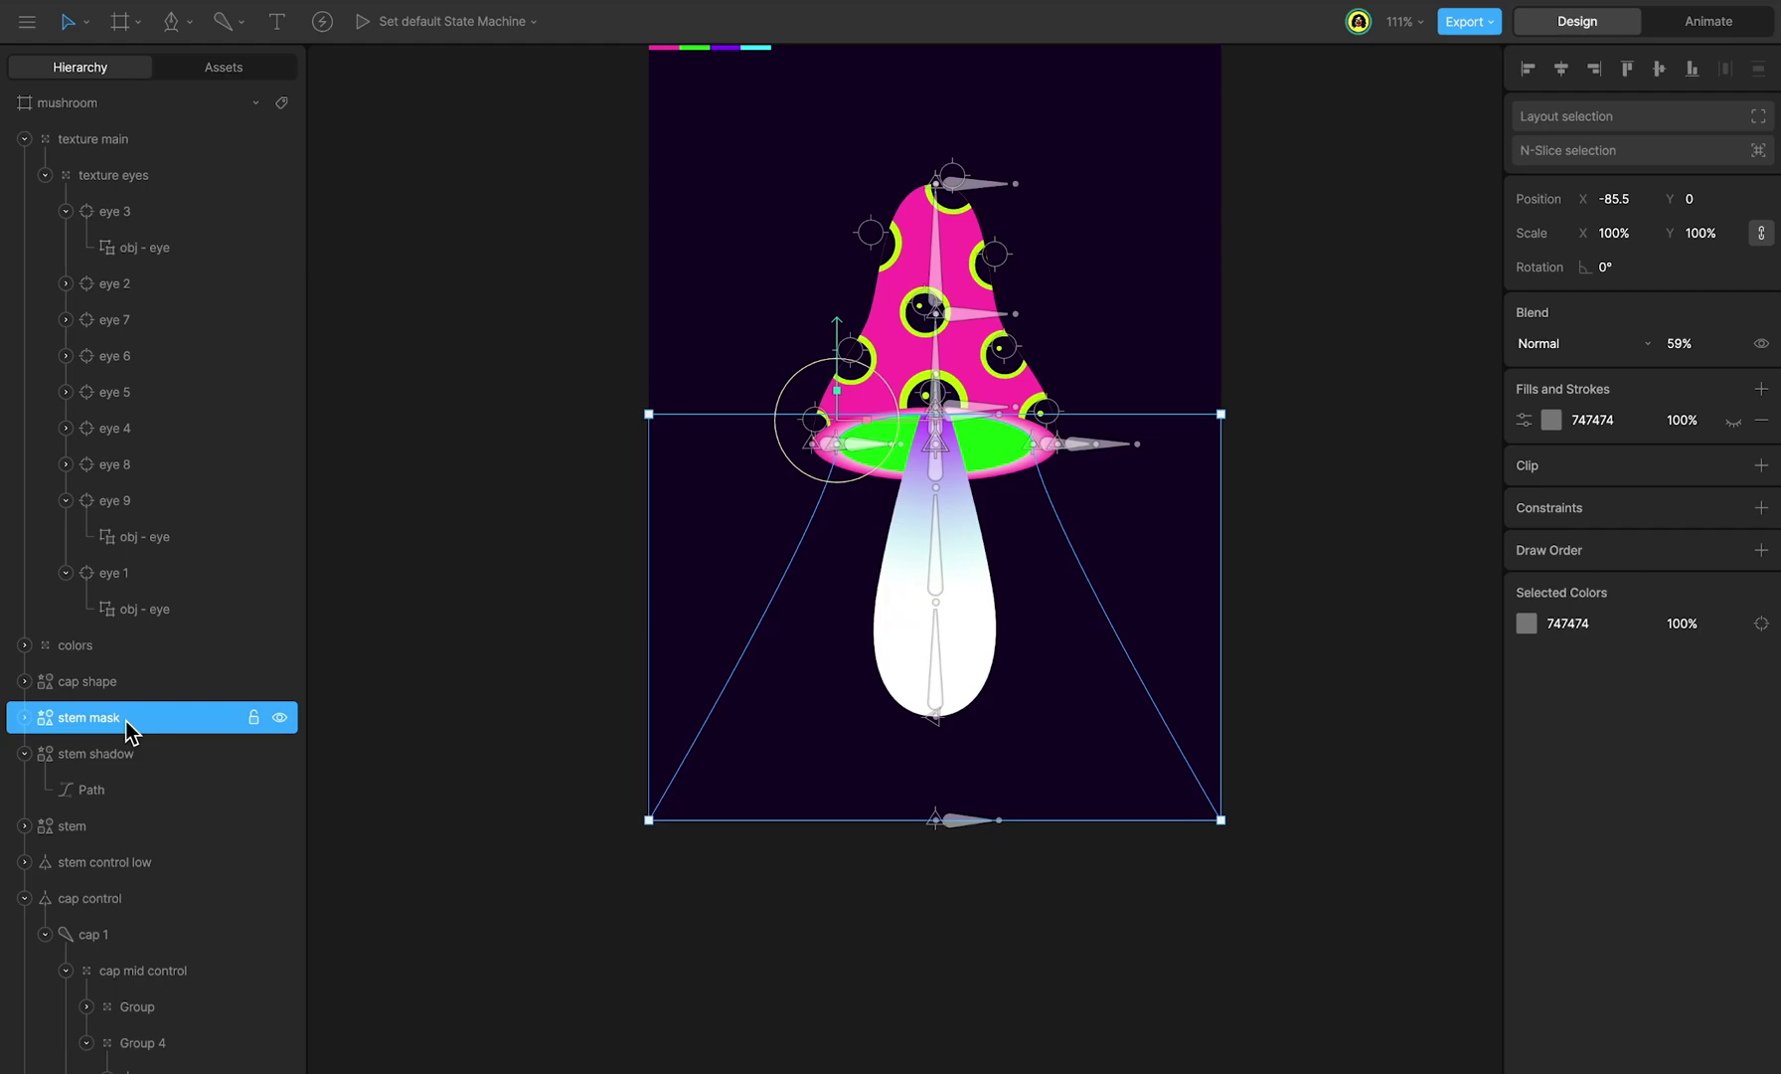
click(1733, 420)
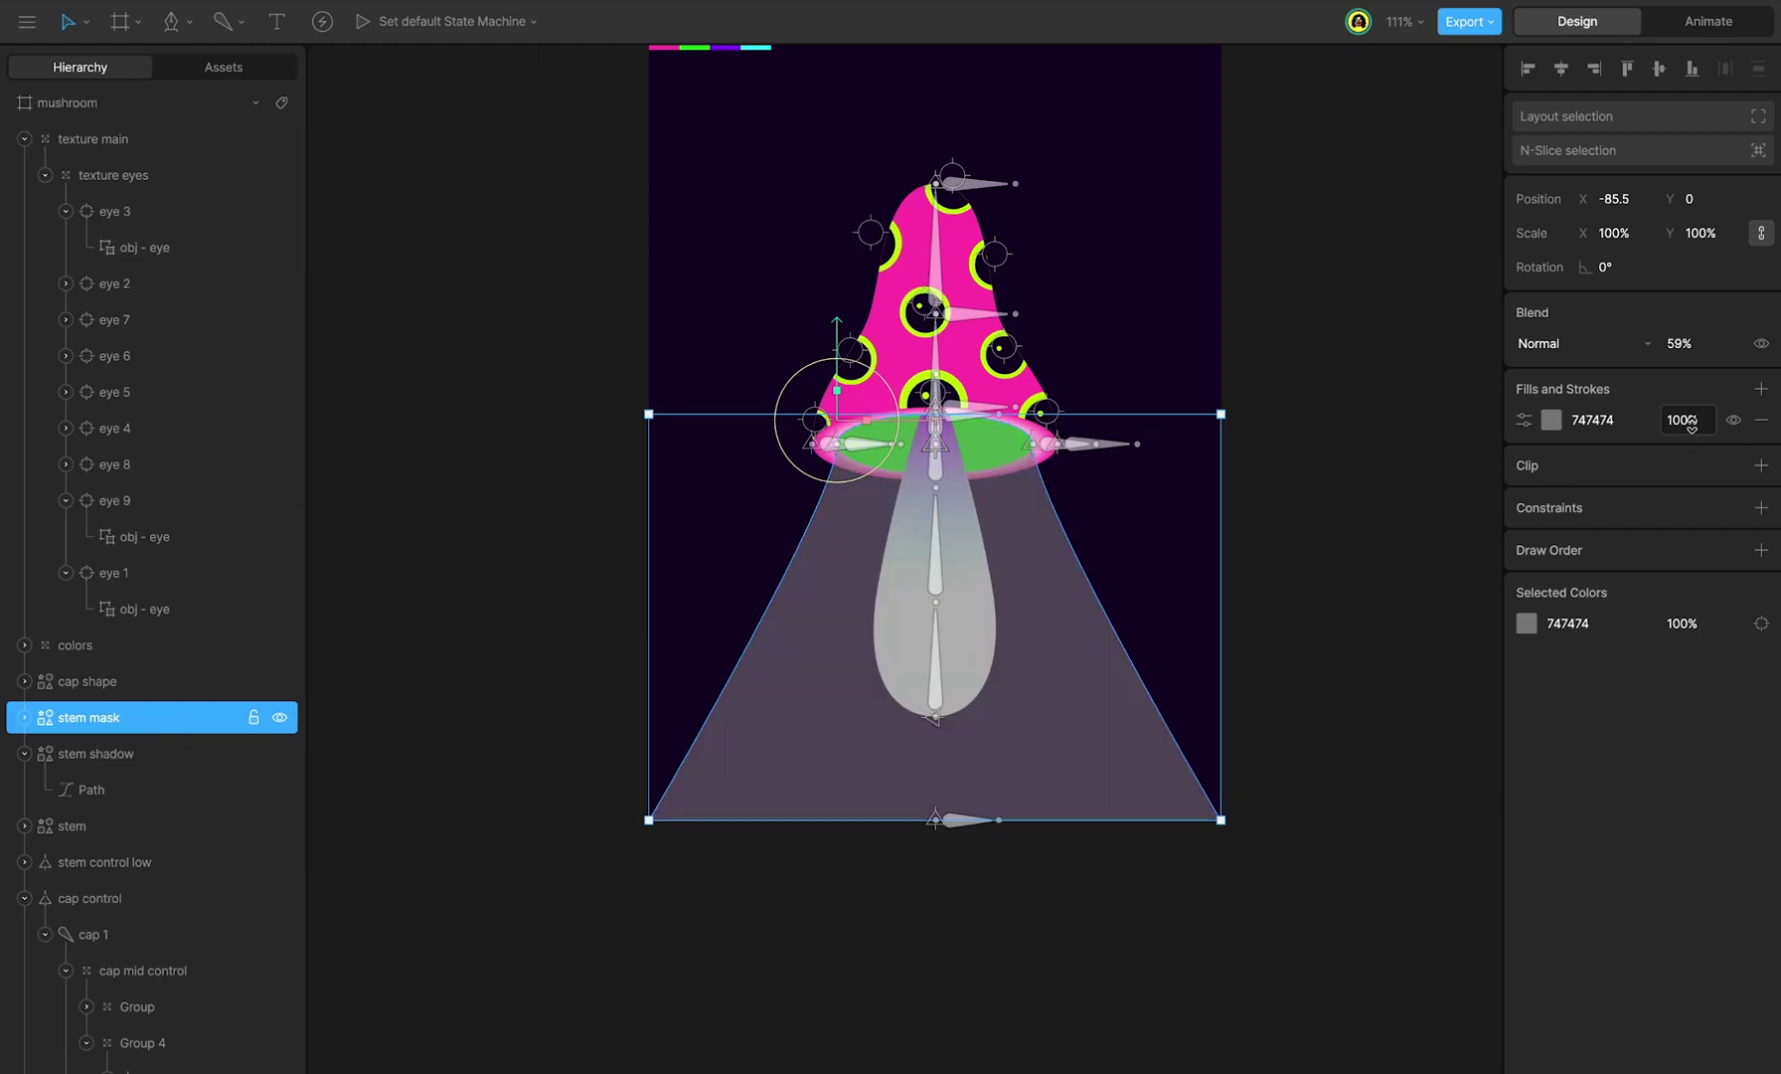
click(1551, 419)
click(1332, 427)
click(1334, 480)
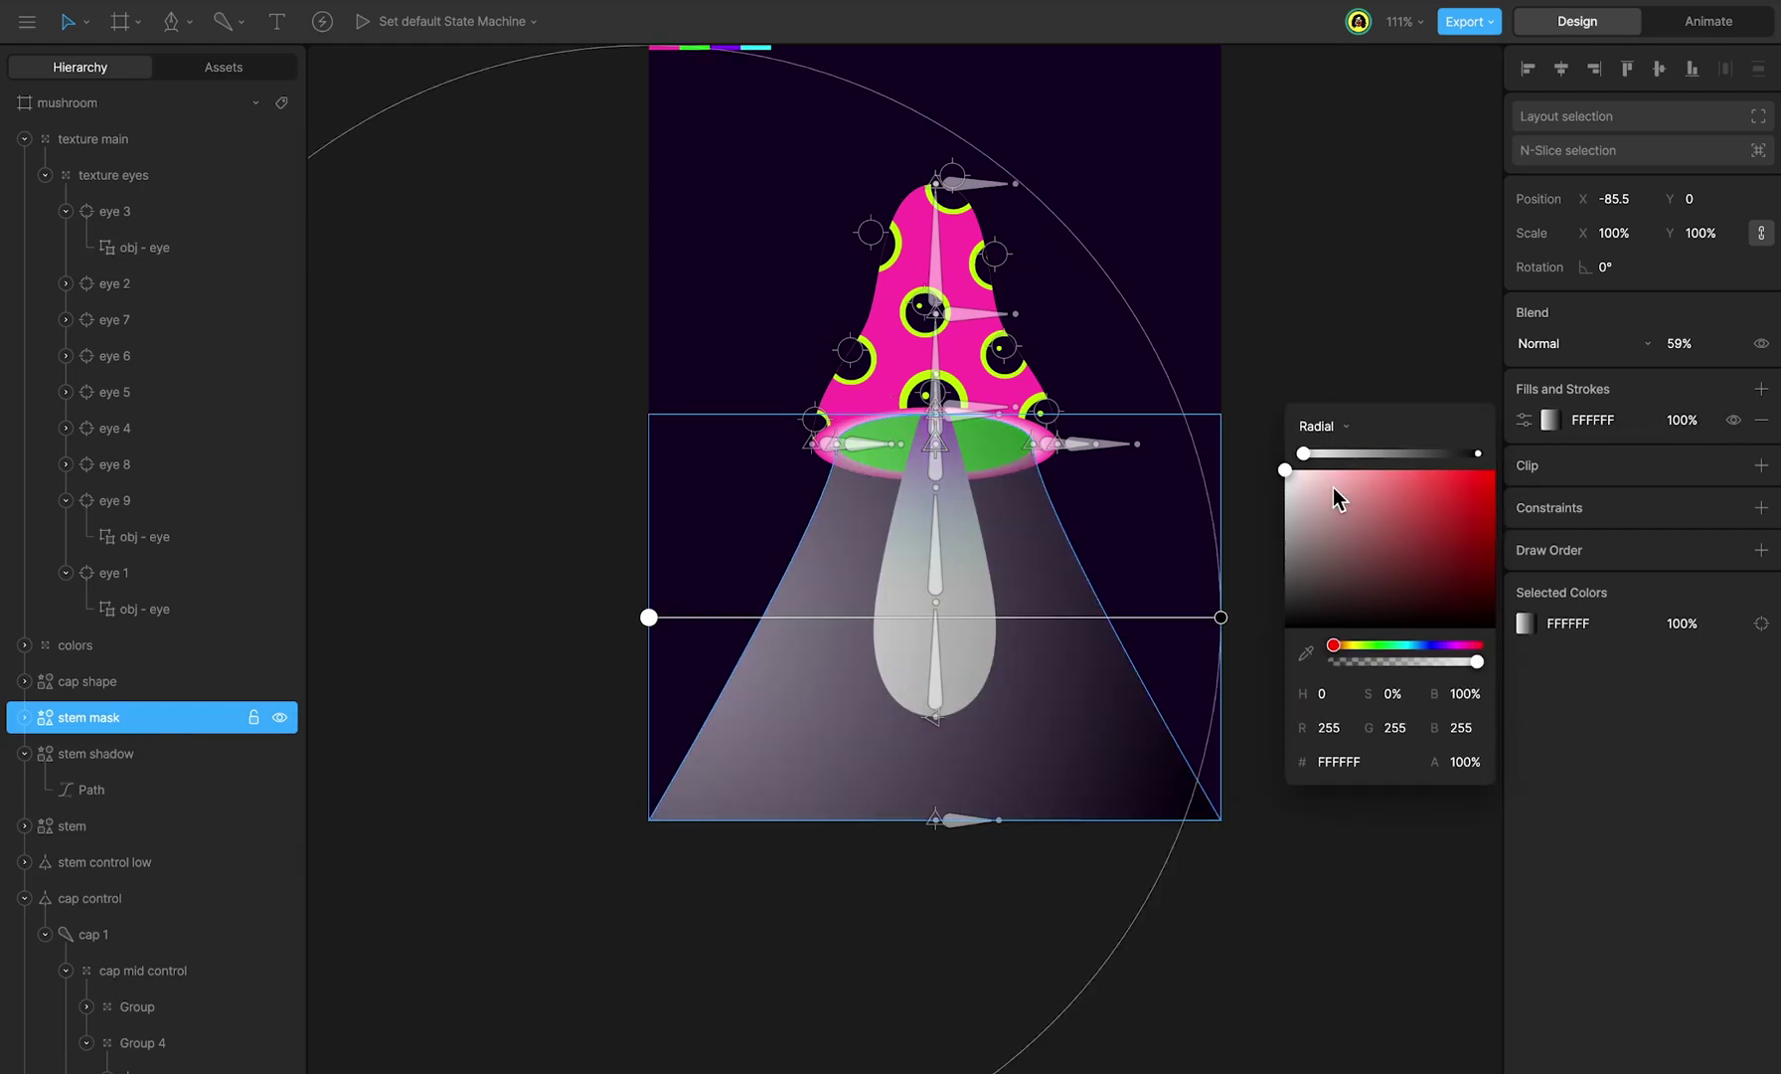
drag(648, 616, 942, 406)
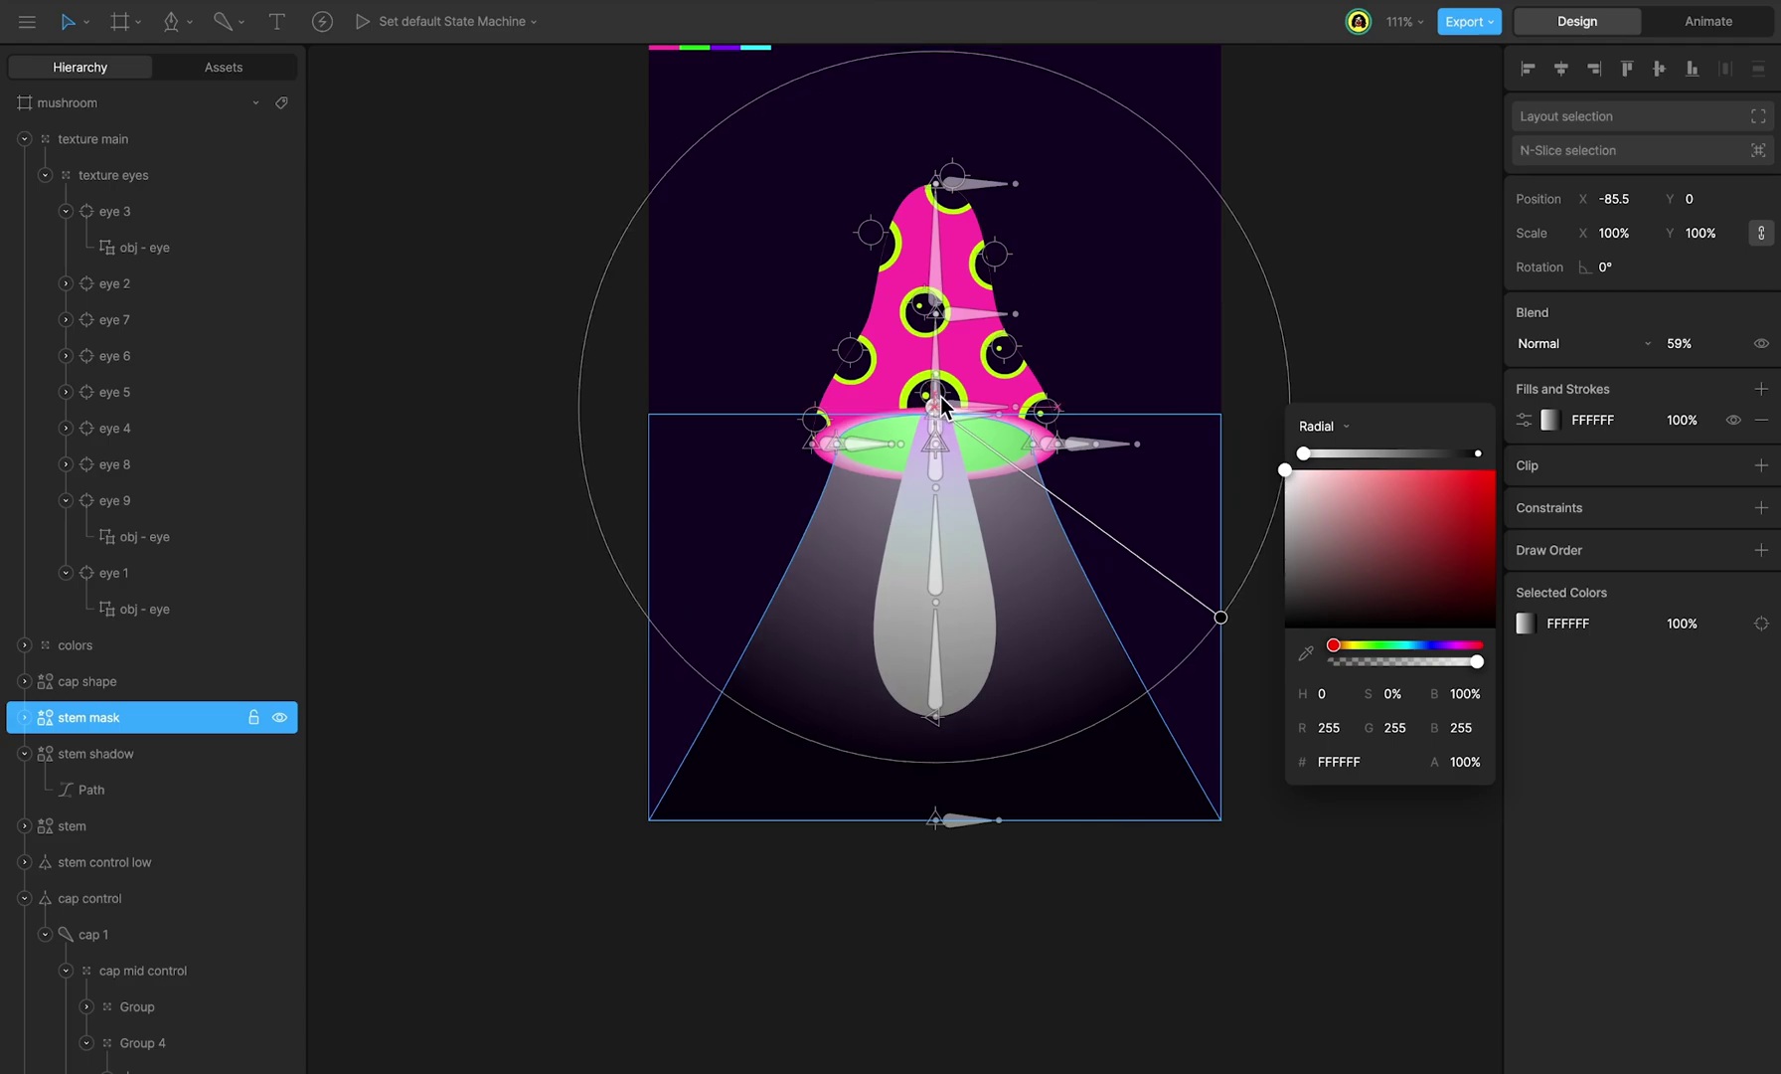
scroll(1105, 577, right, 2)
drag(1183, 621, 898, 708)
Step: Set the gradient's outer stop to 0% opacity and bright green 27FF00
click(1463, 762)
text(000000)
key(Return)
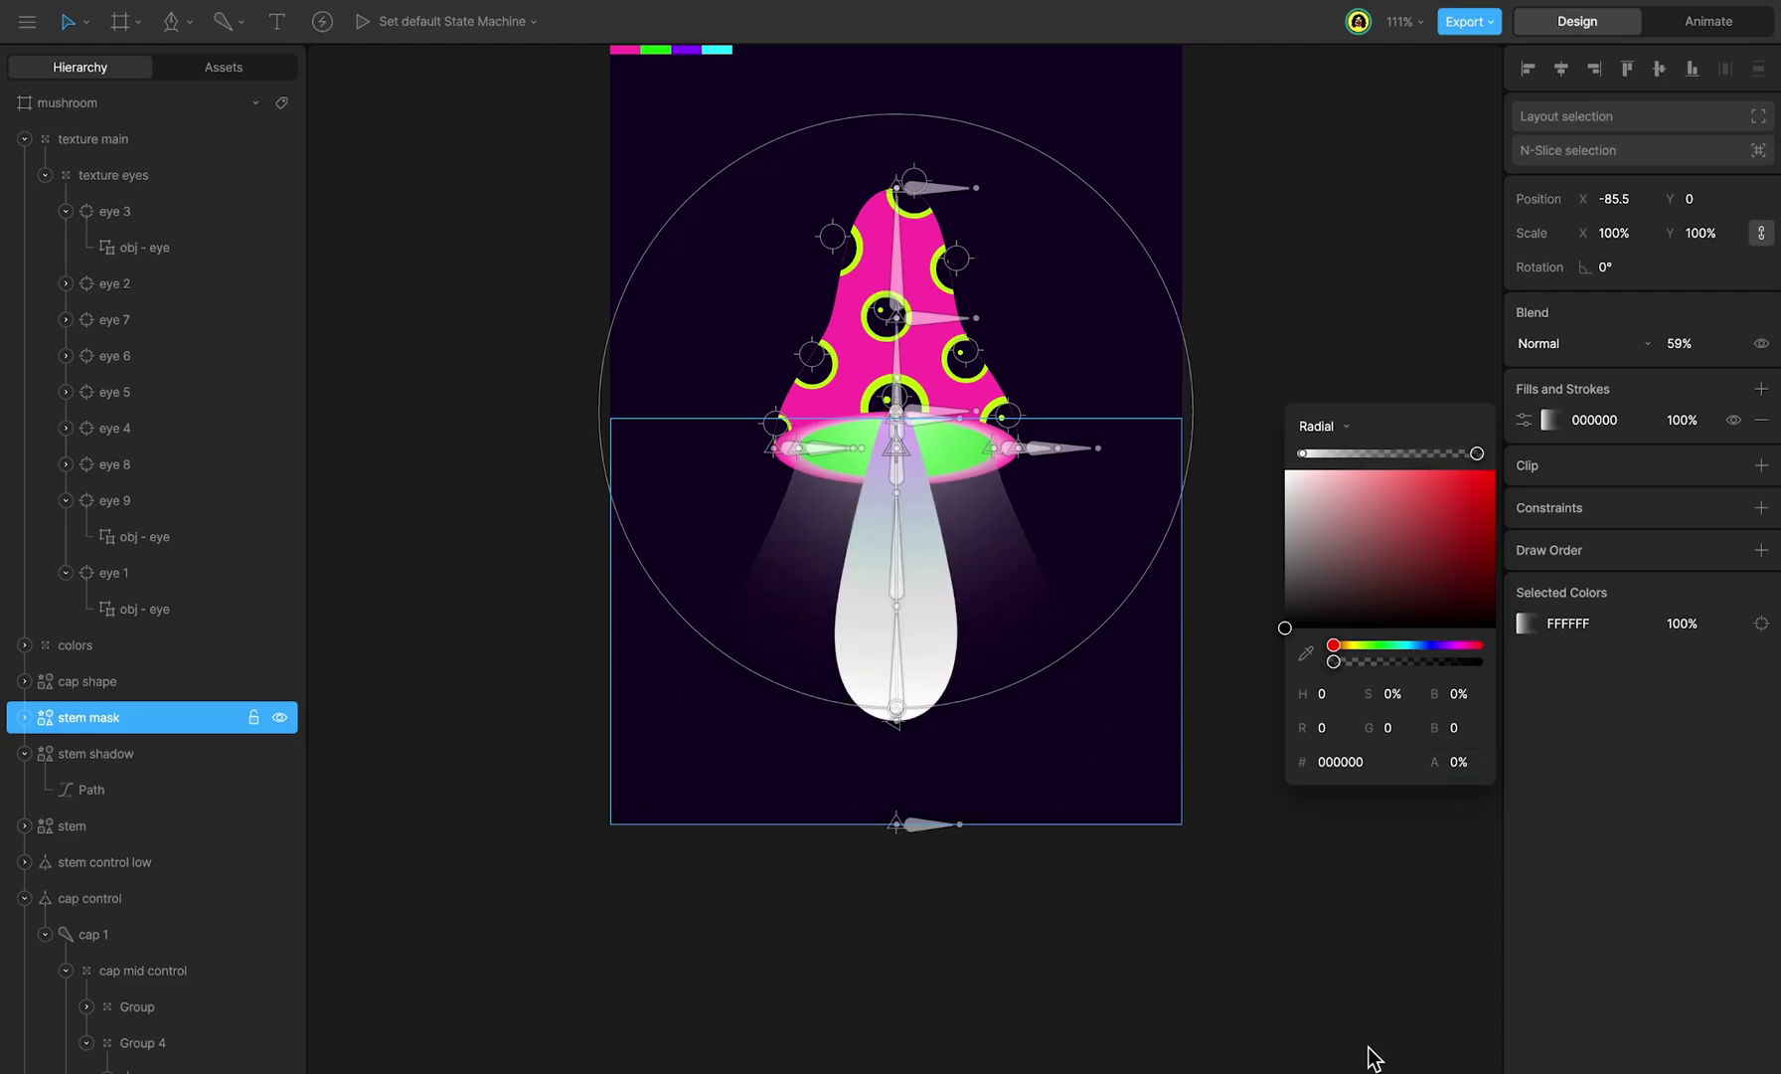
click(1378, 645)
drag(1403, 531, 1502, 411)
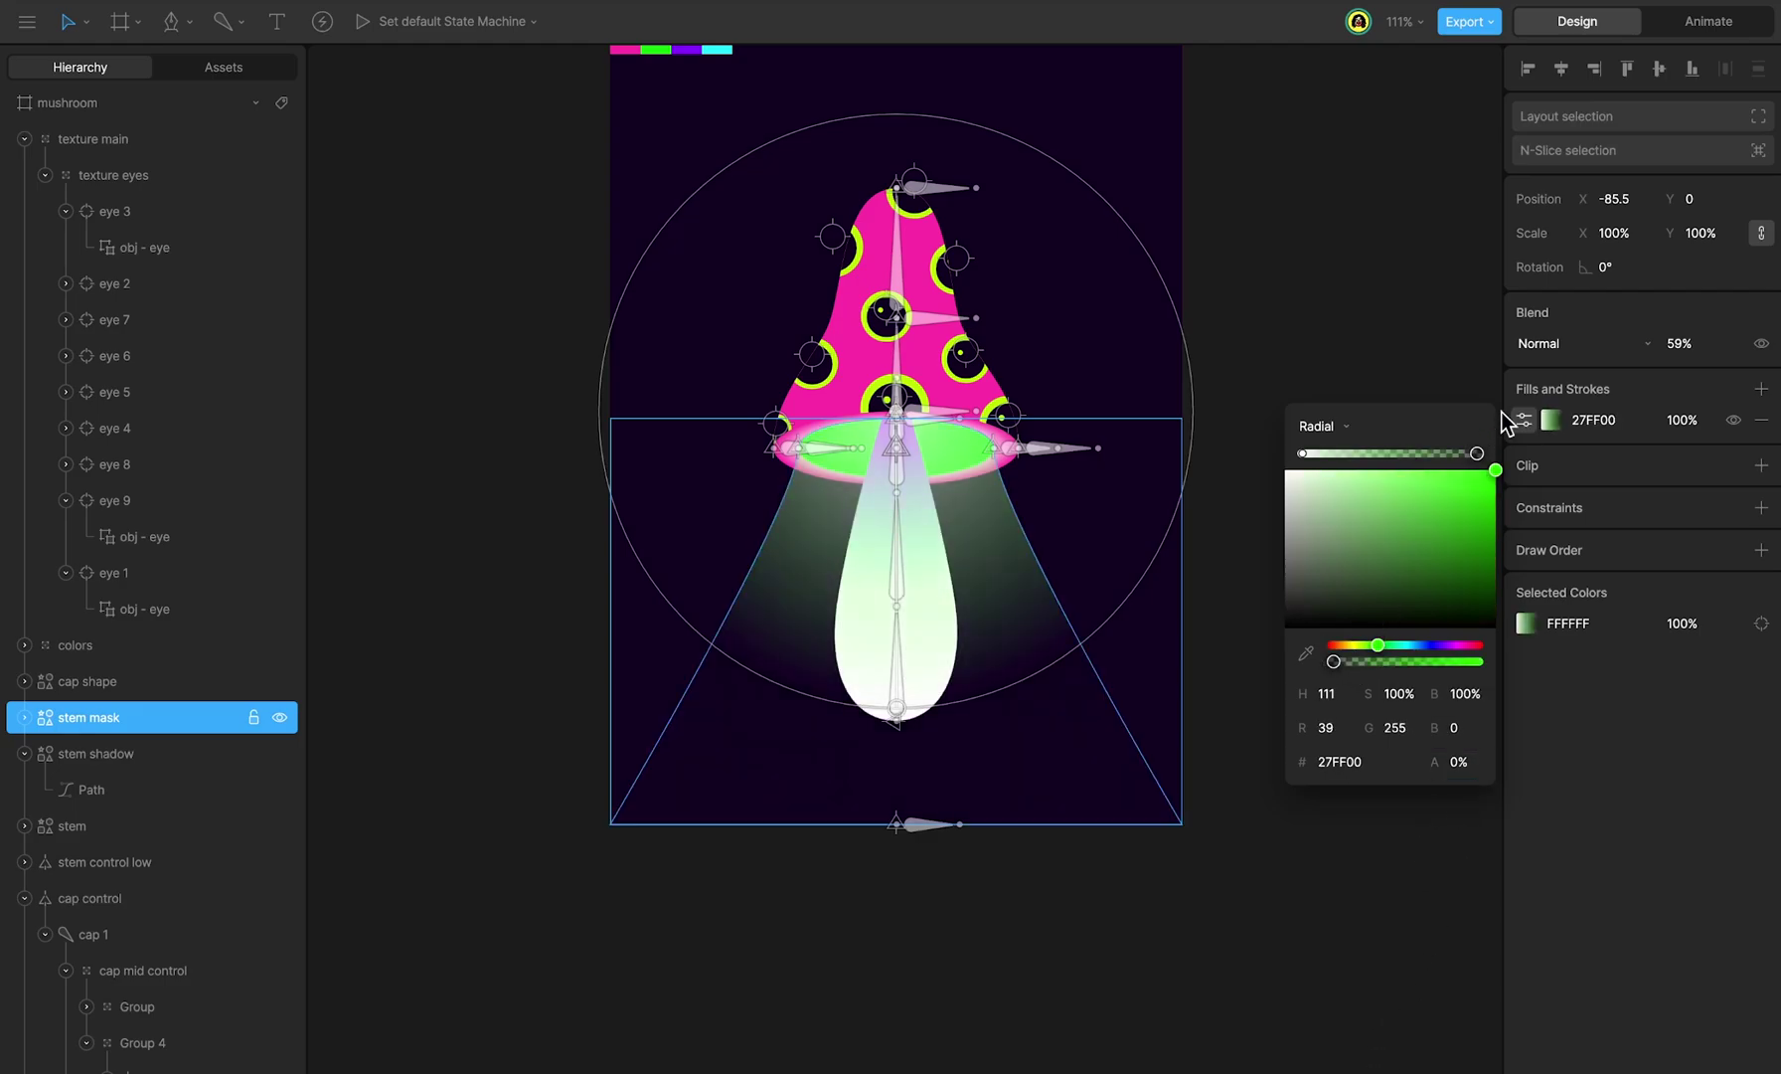
Step: Sample the palette's green swatch for the gradient's inner stop and move stem mask below stem in the hierarchy
click(1303, 453)
click(1370, 508)
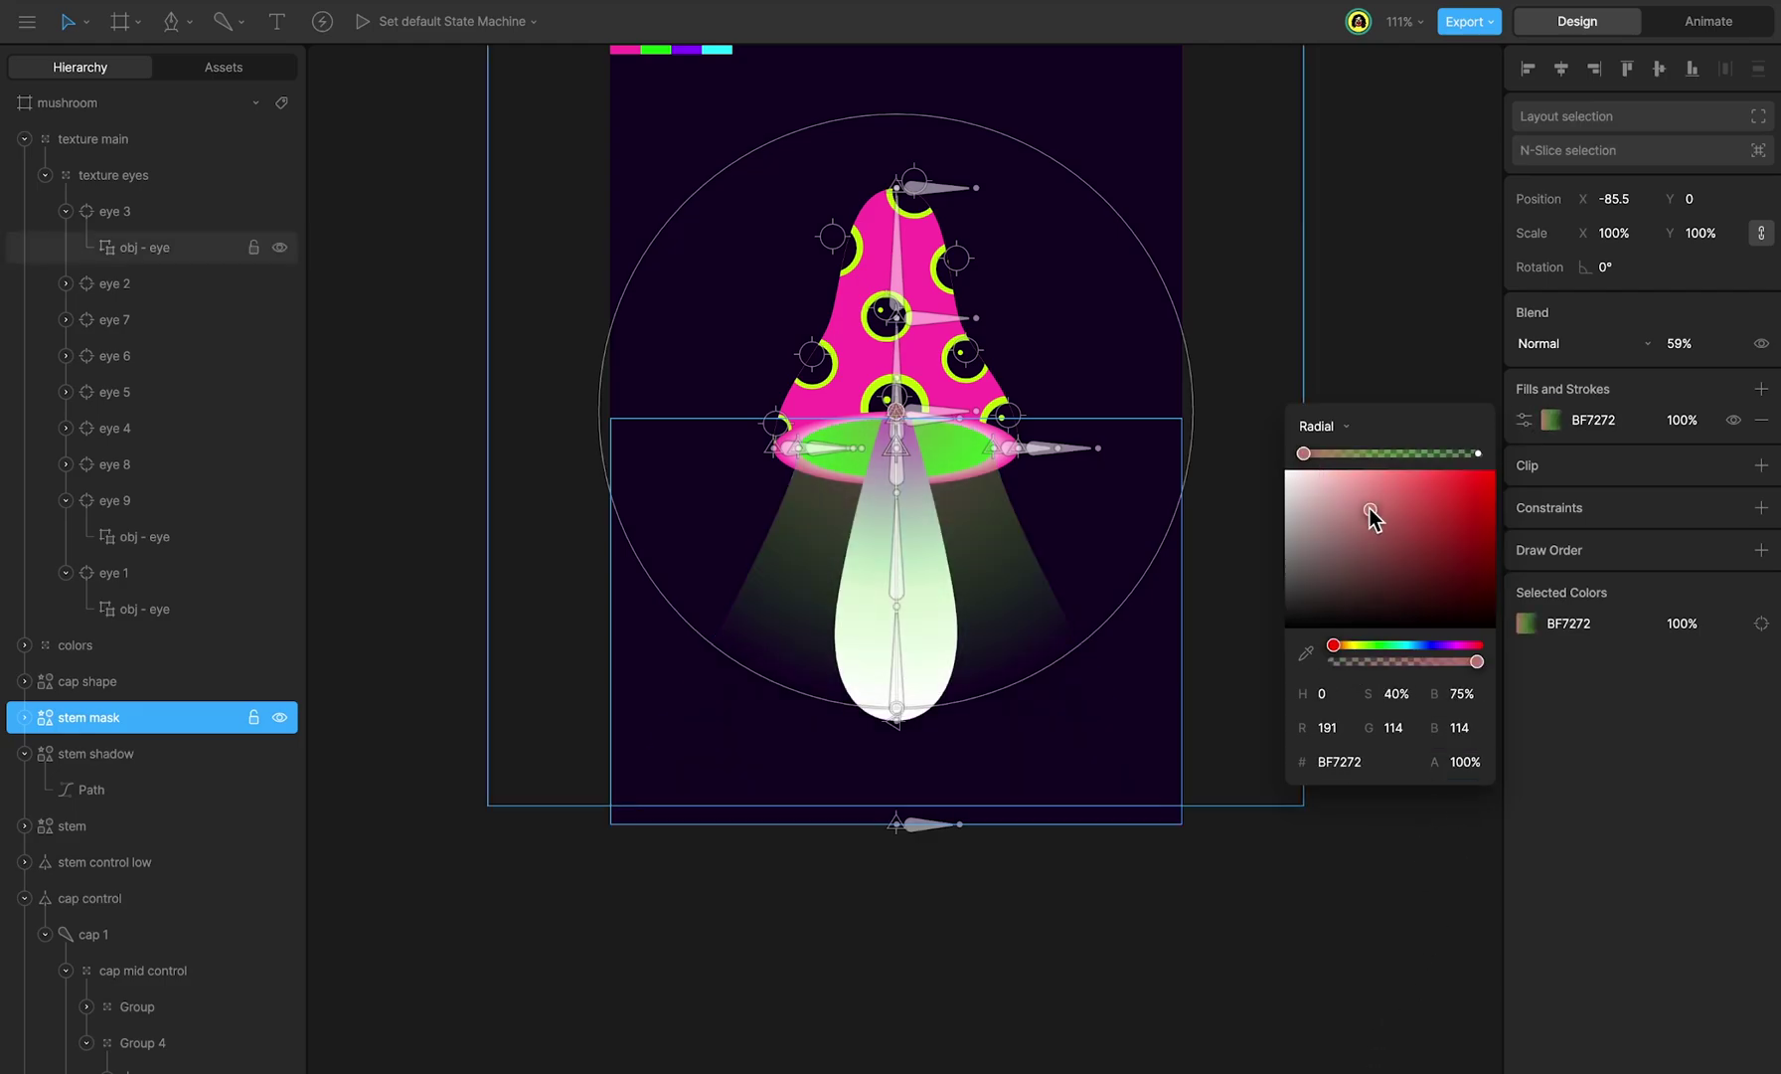
click(1306, 653)
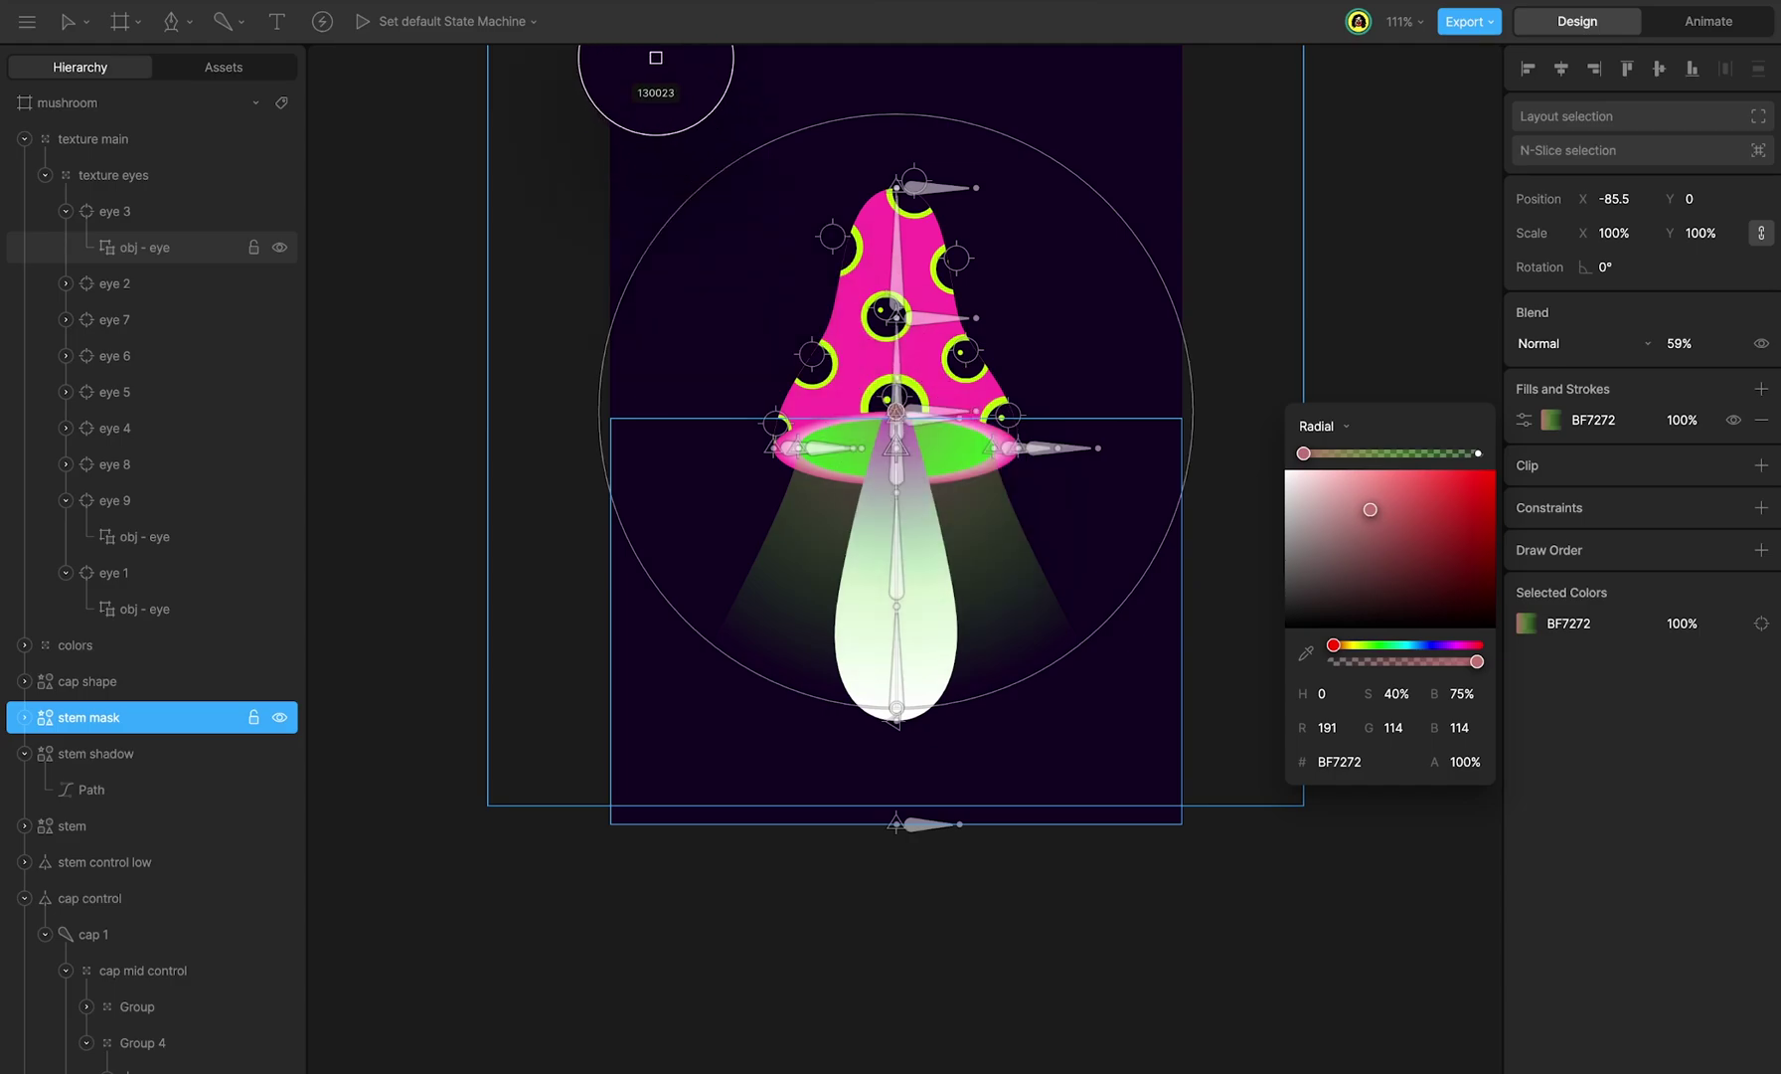
scroll(674, 69, up, 2)
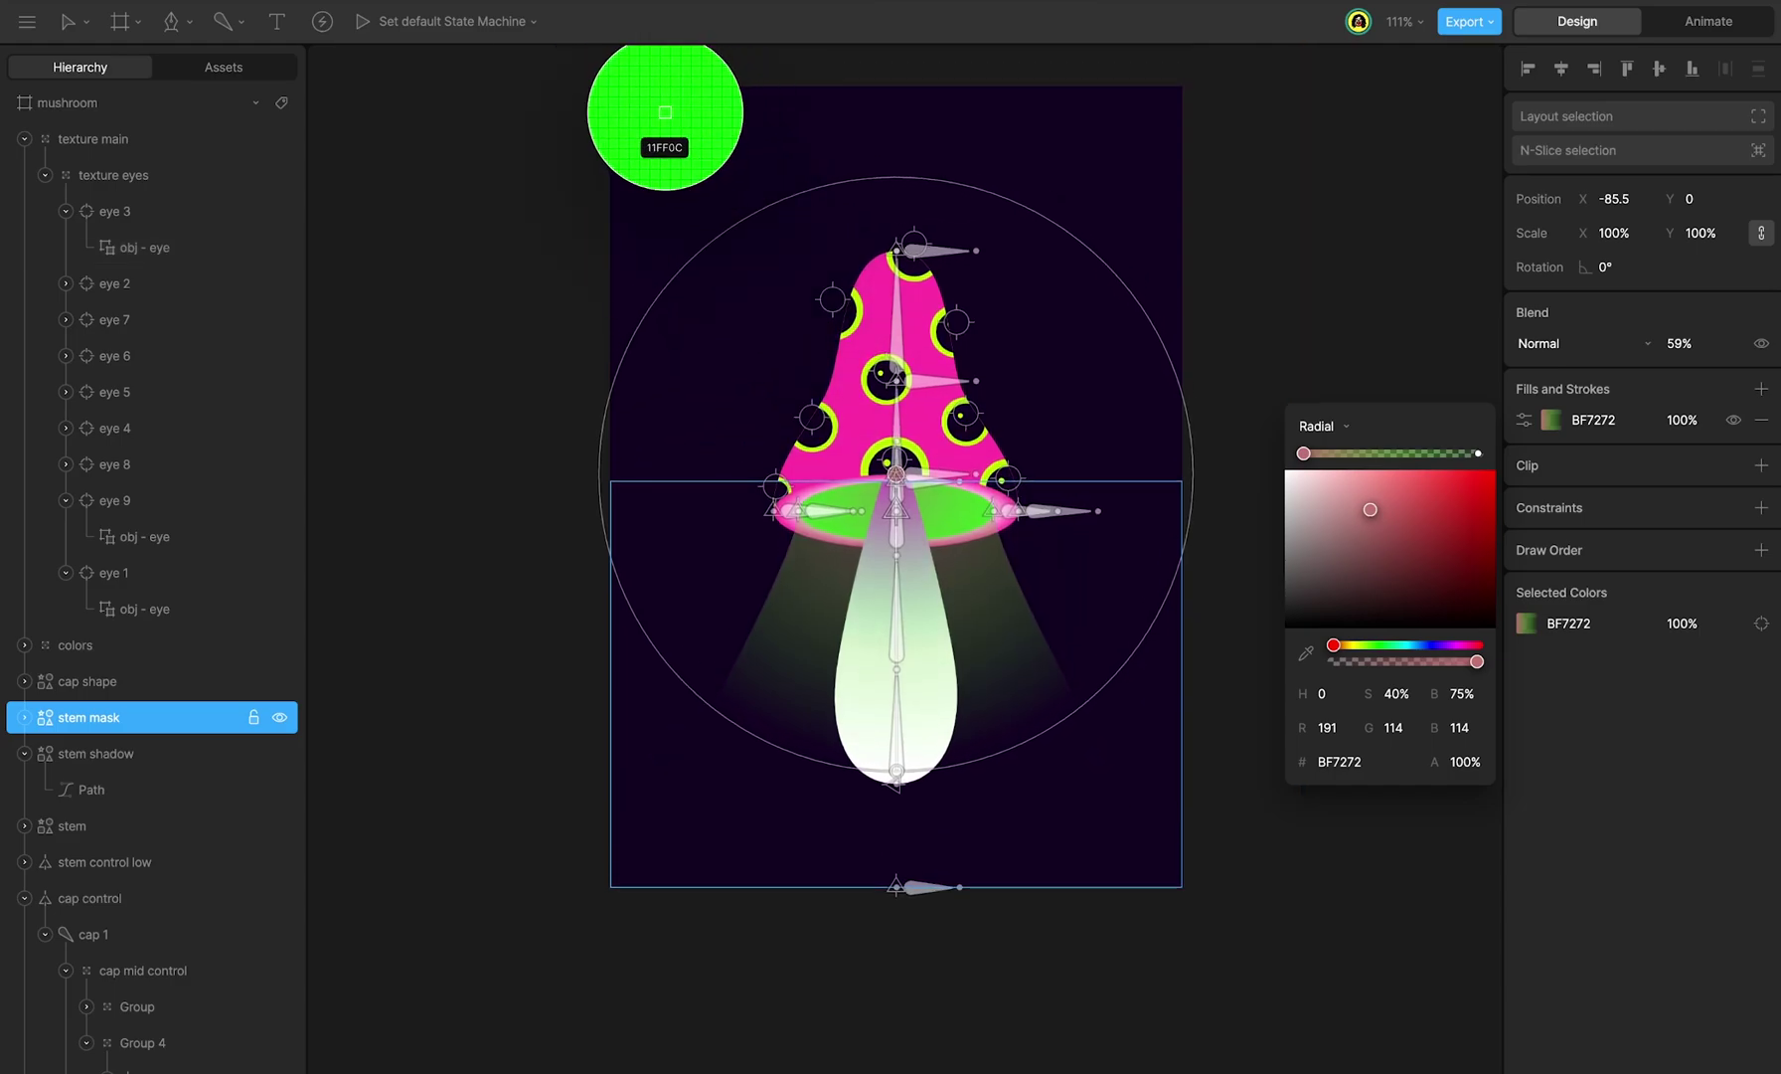
click(655, 108)
click(99, 720)
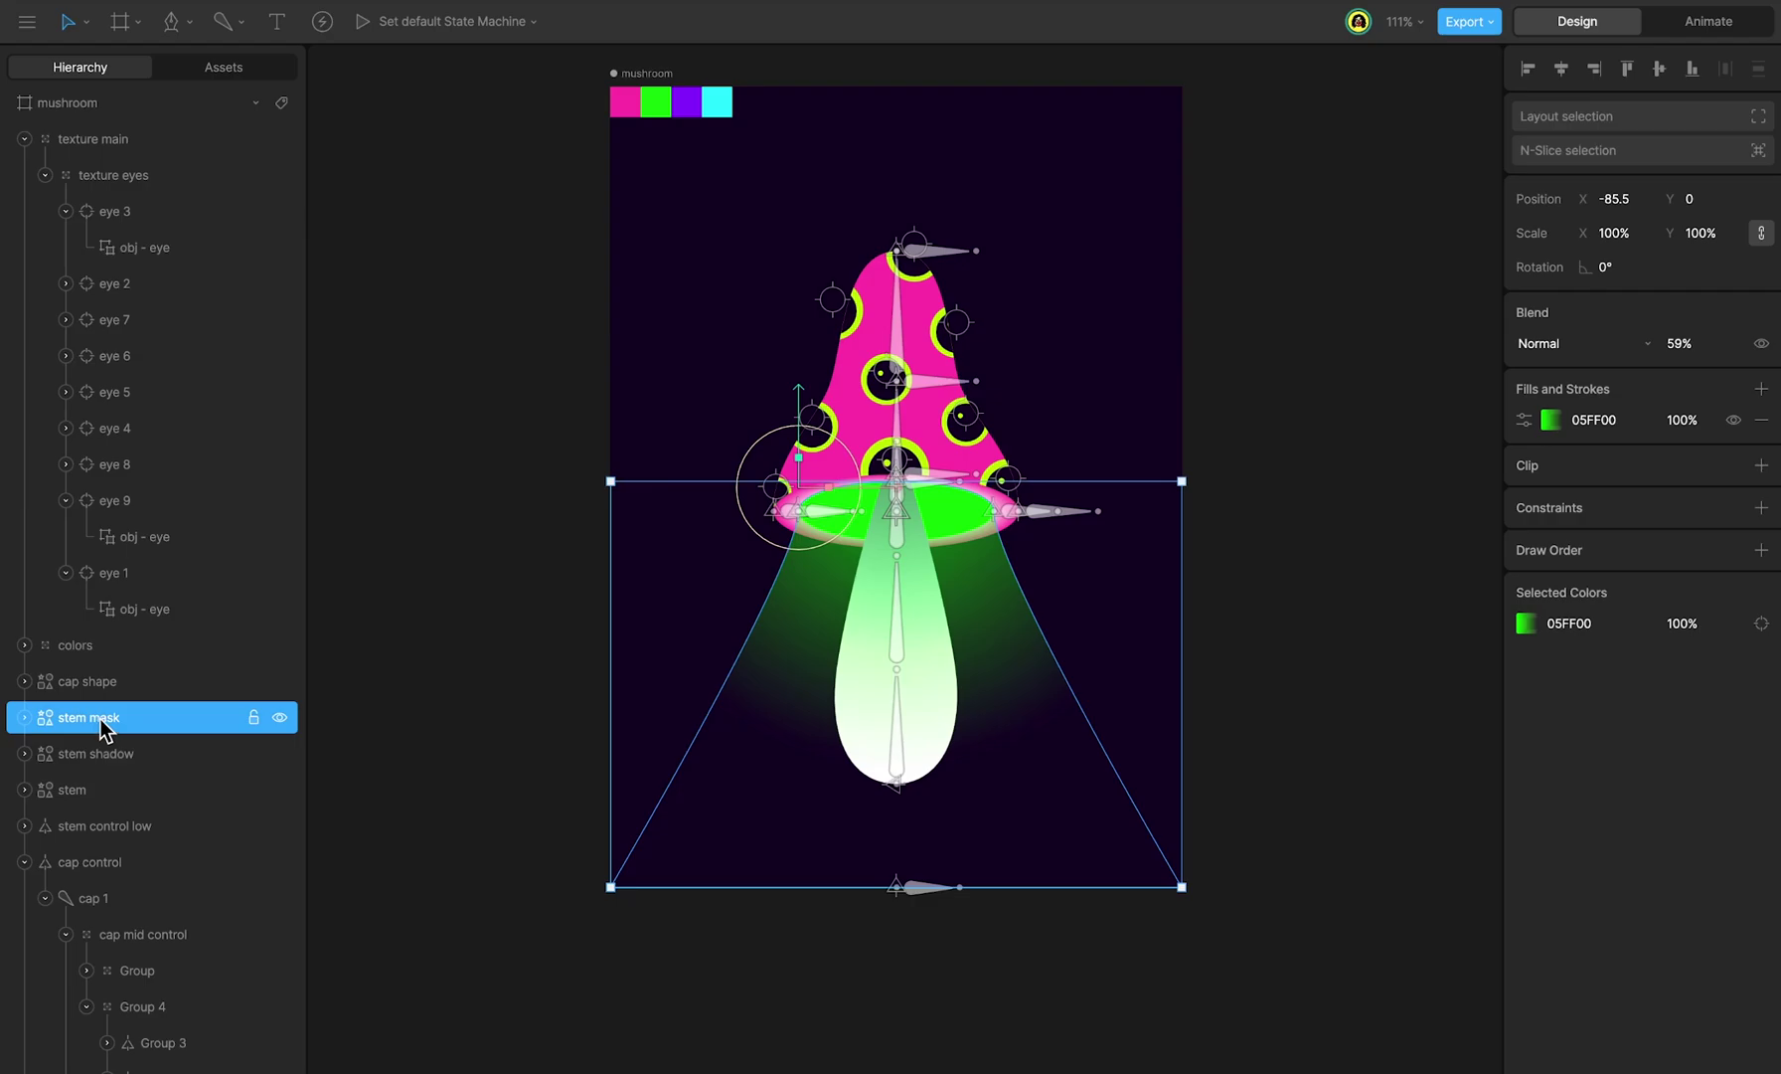
drag(100, 722, 84, 803)
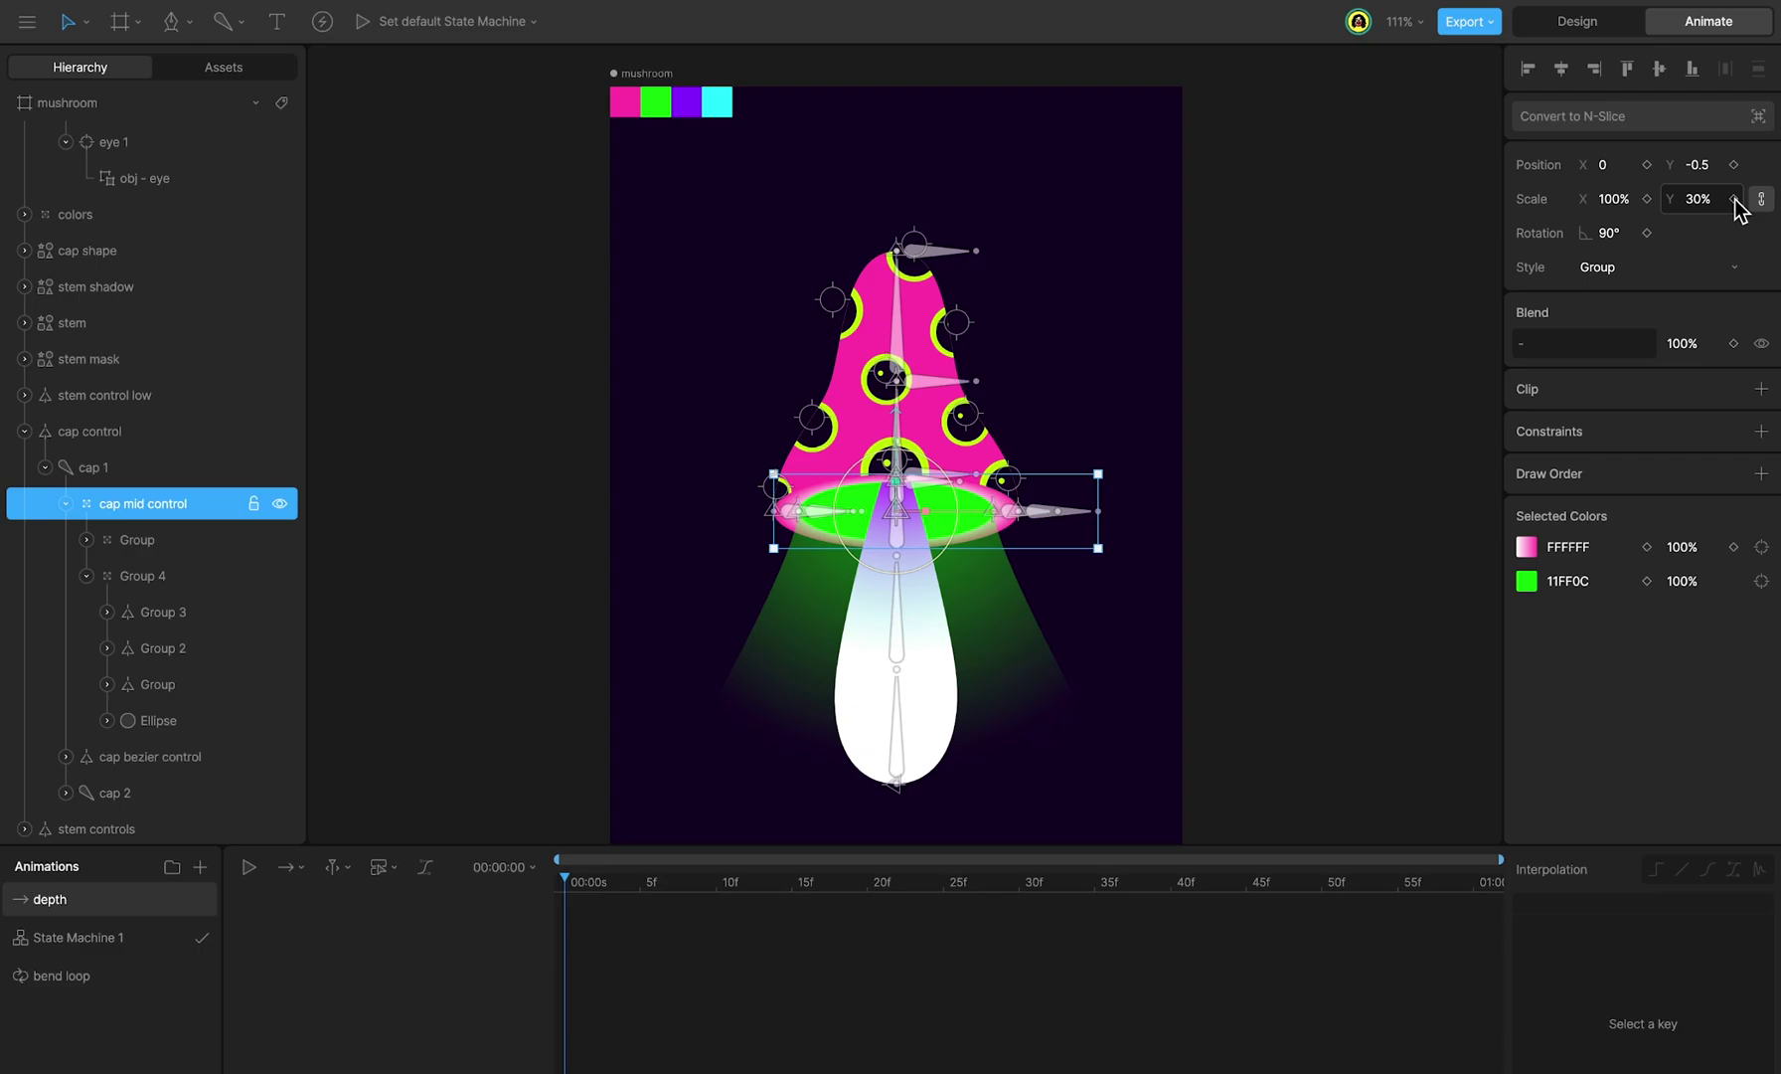
Step: In the depth animation, key cap mid control's Y scale at 30% at the start and -30% at 1 second, and preview the motion
click(1734, 198)
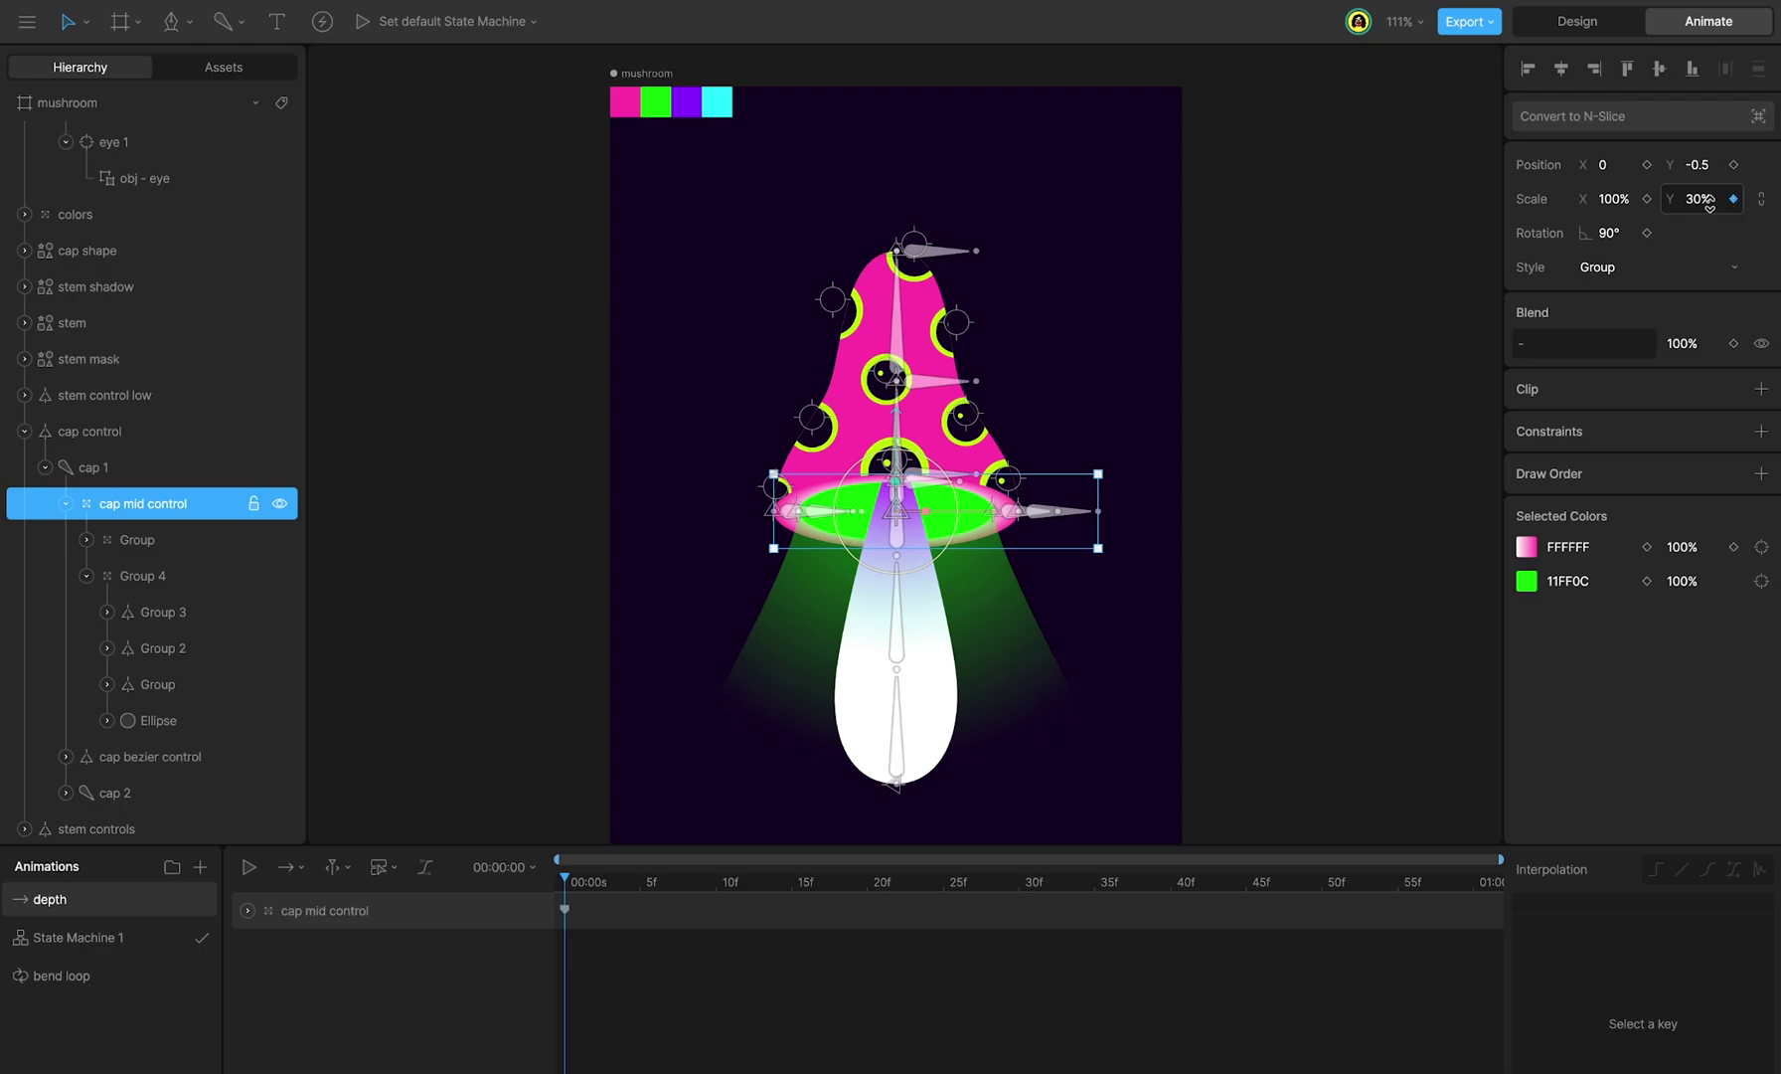
key(space)
click(1700, 199)
text(-30)
key(Return)
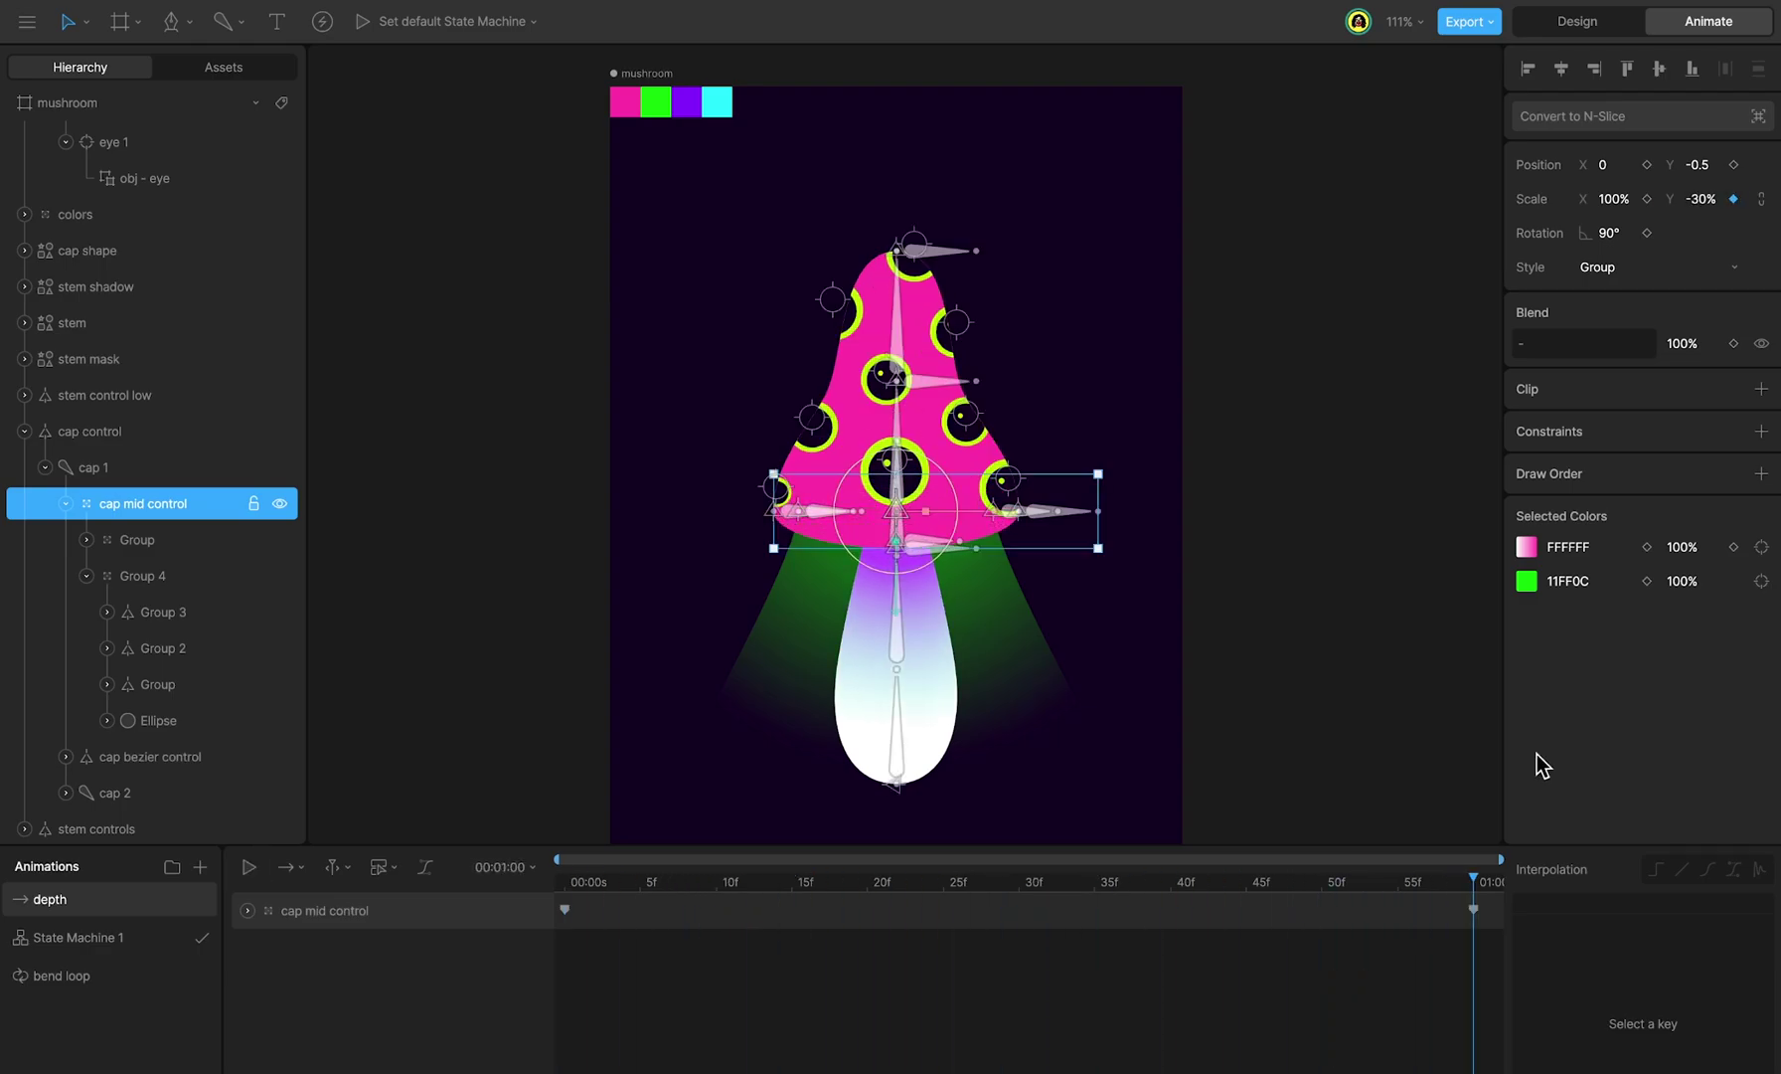
key(space)
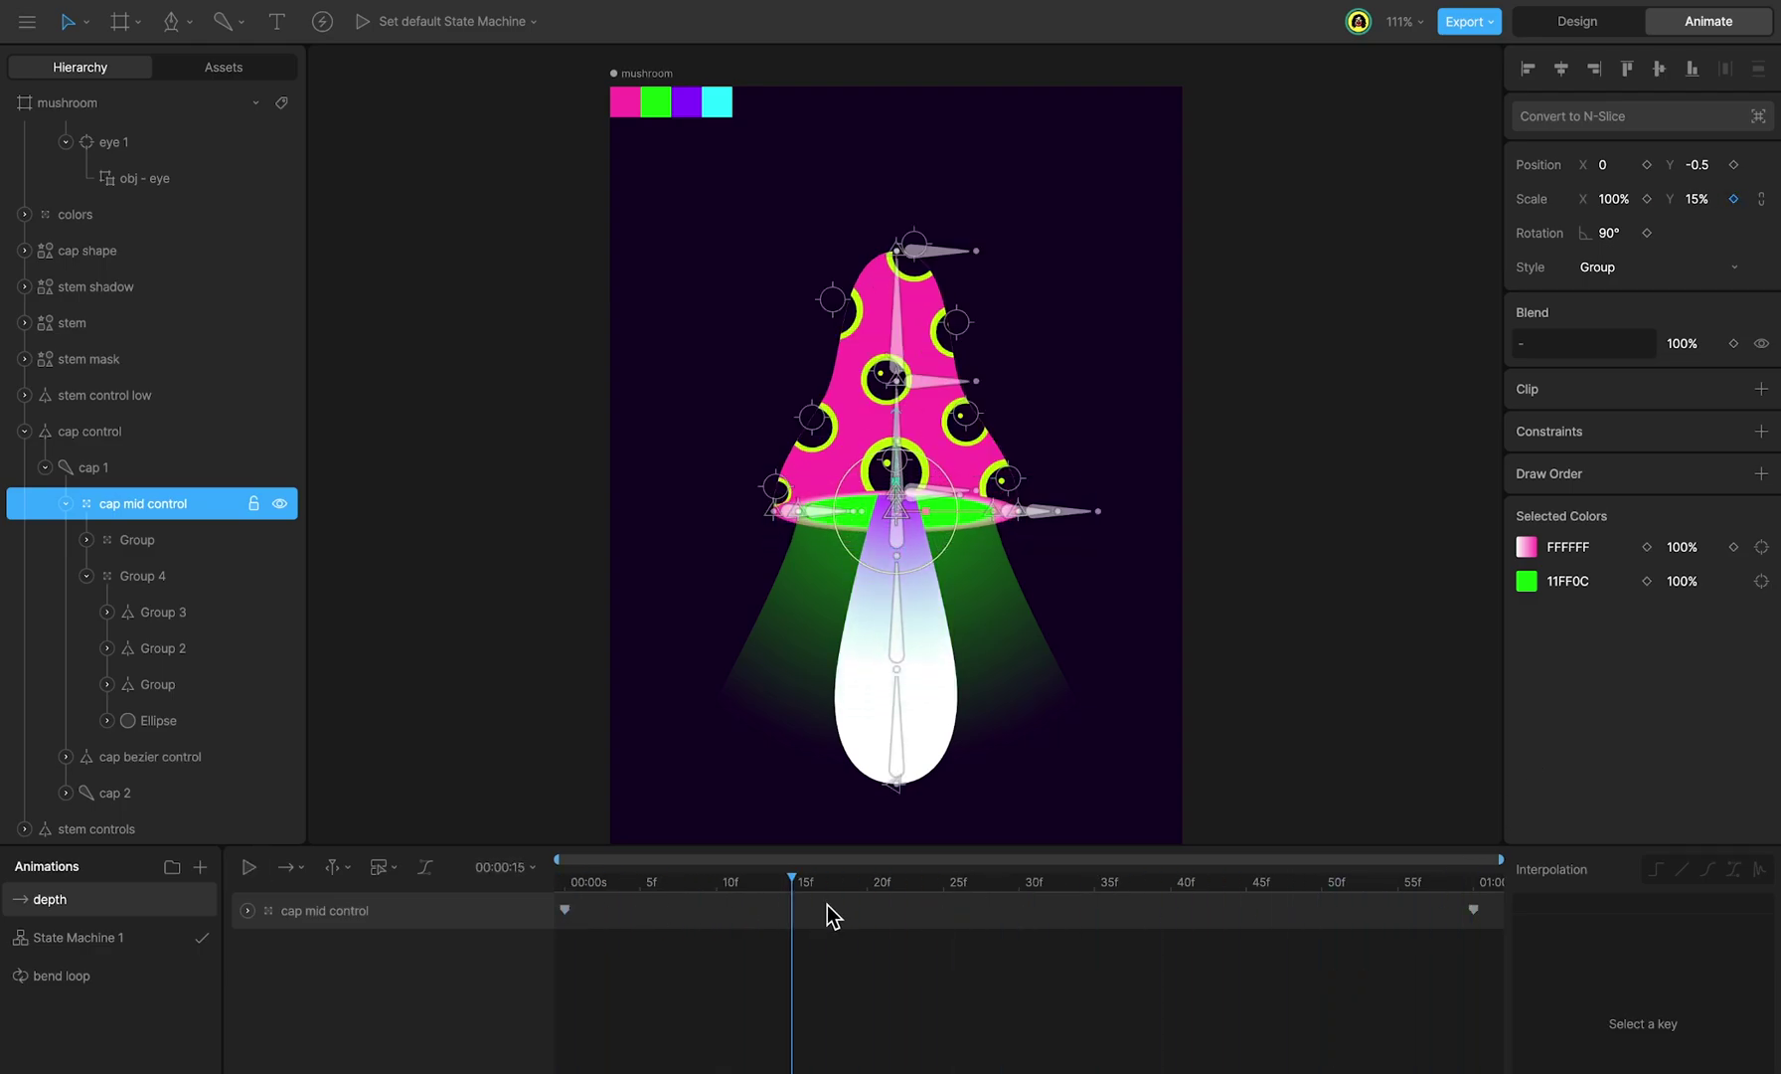
drag(564, 906, 1573, 896)
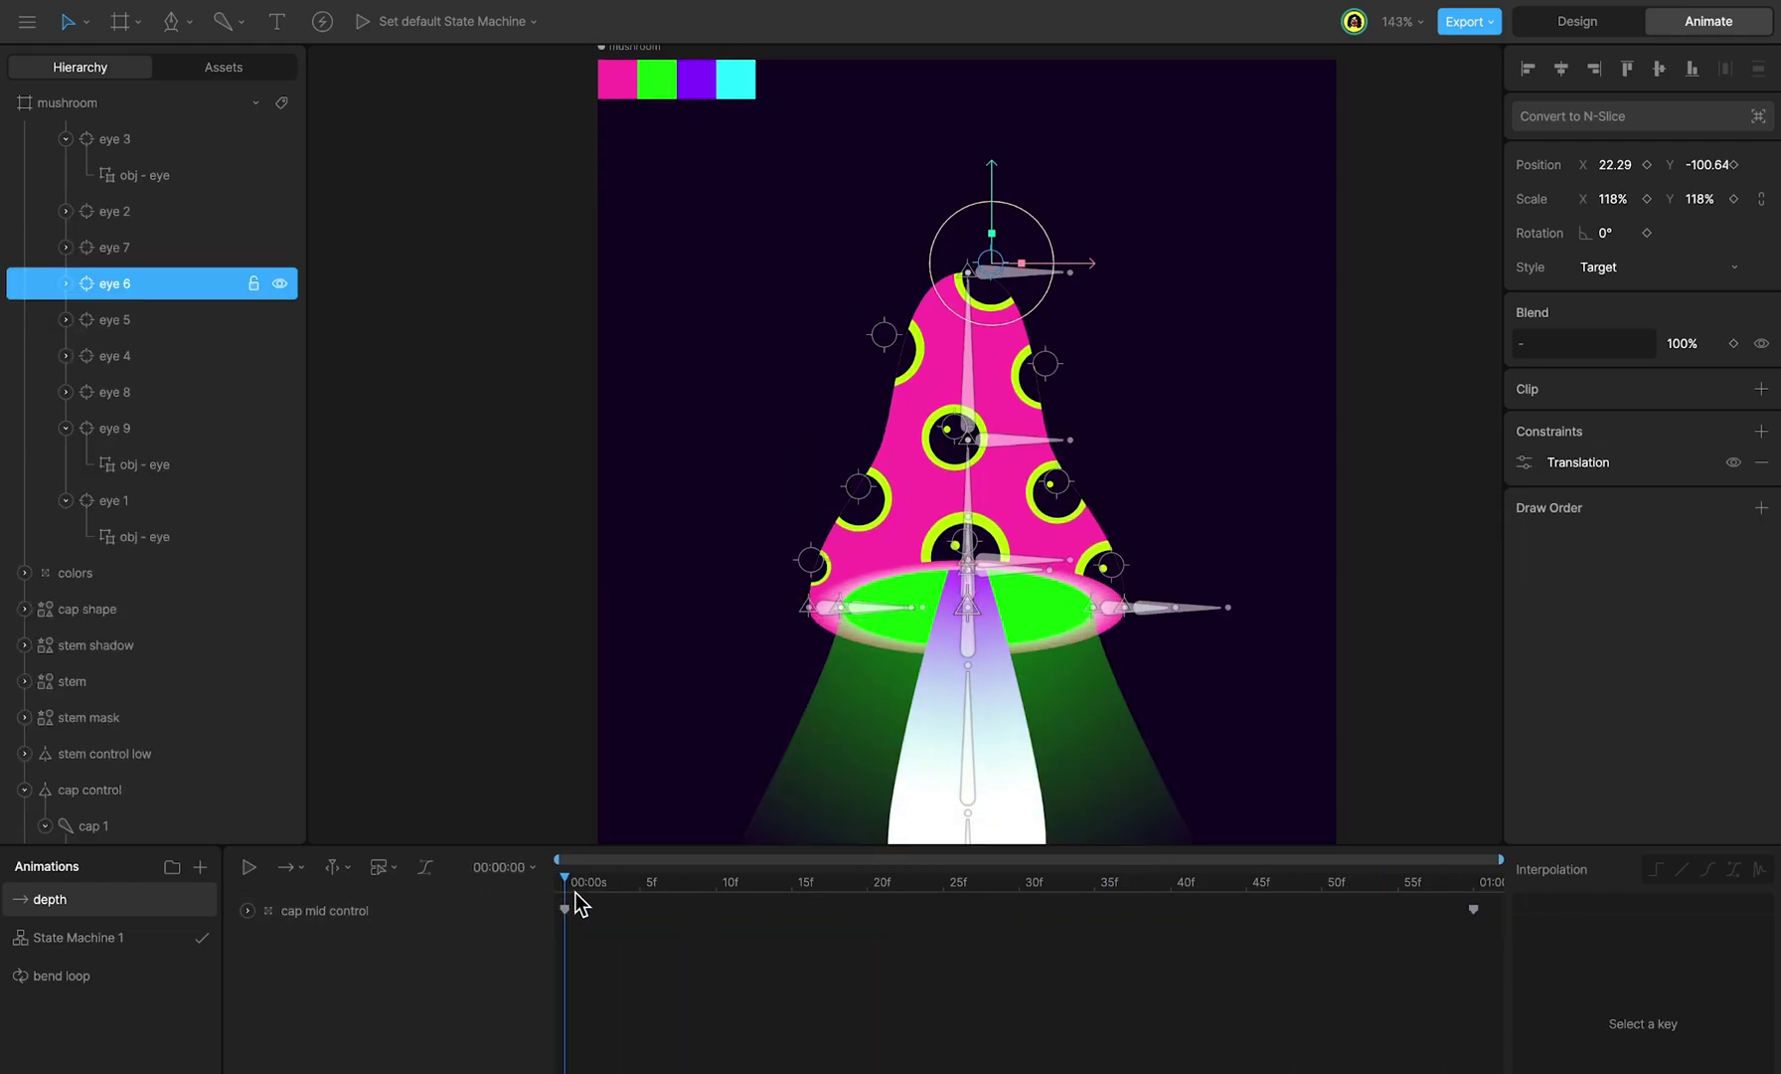
drag(577, 902, 1469, 947)
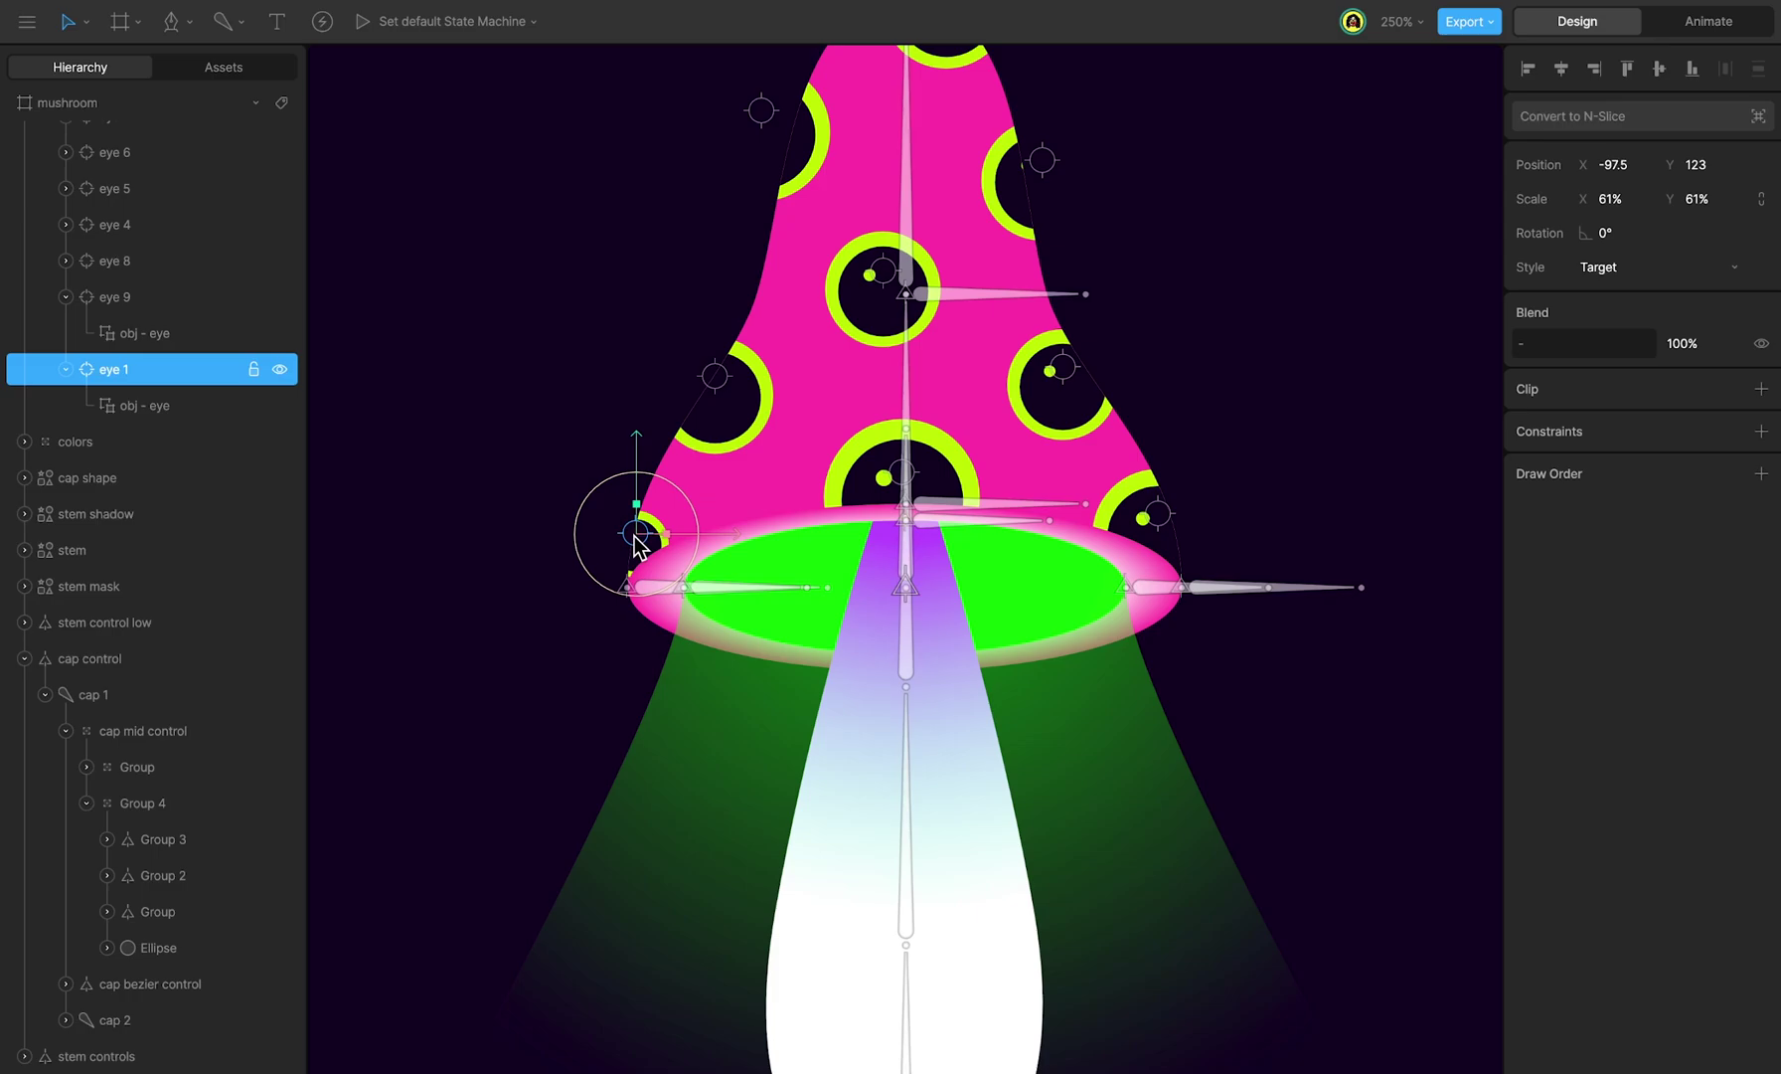
Step: Add a Translation constraint with Offset and 50% strength to eye 1, target the Group control at the cap's inner rim, and preview depth
click(1762, 430)
click(1670, 538)
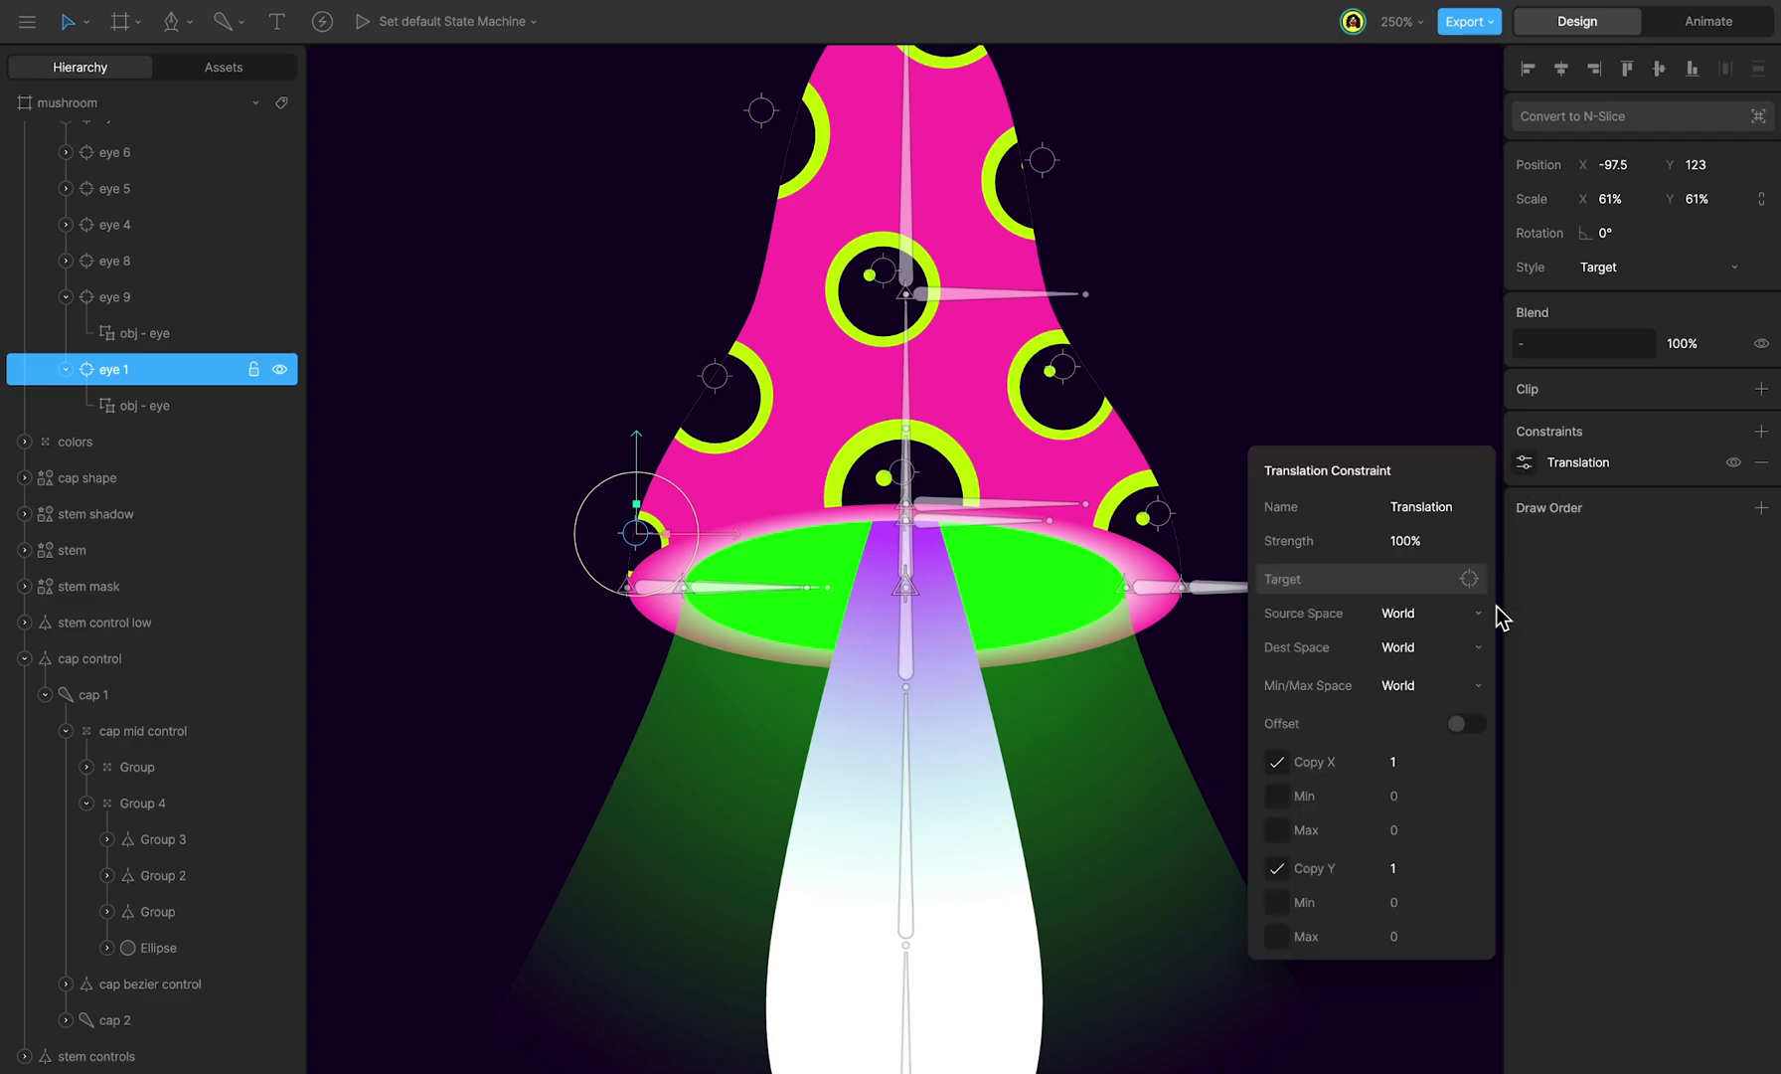
click(1467, 723)
click(1431, 542)
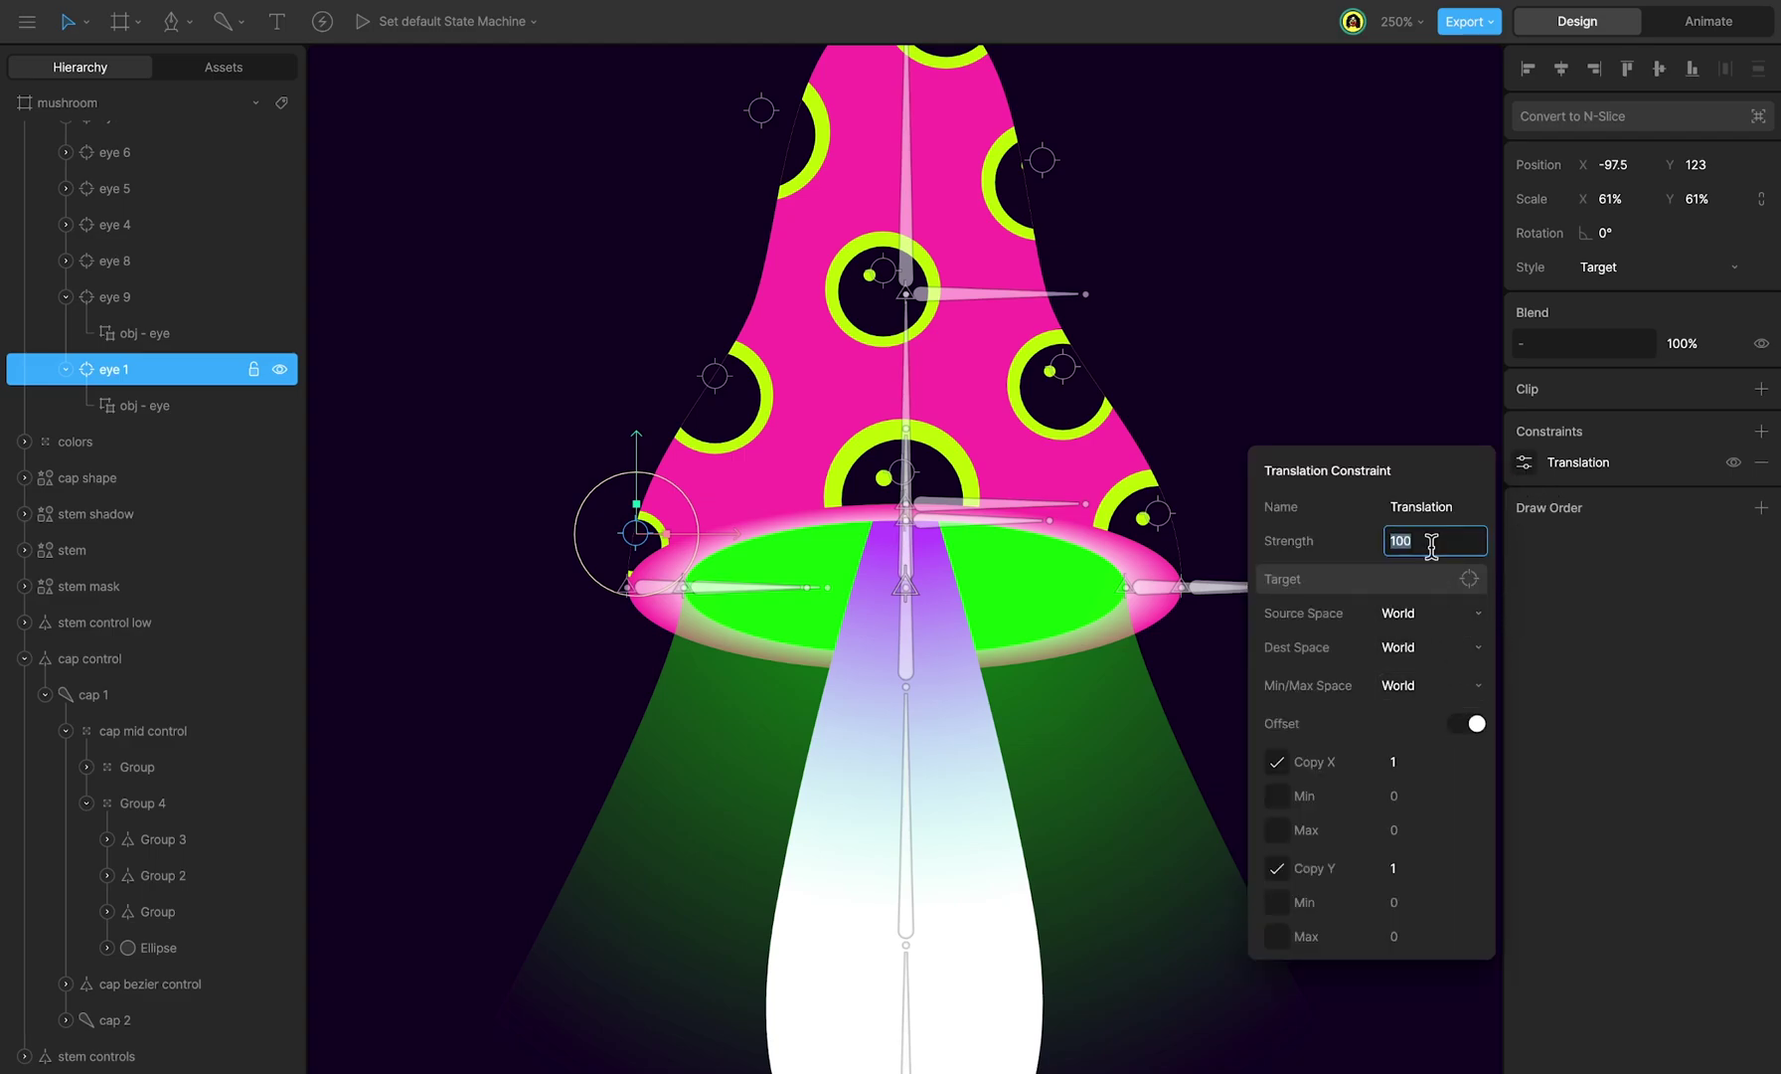
click(1469, 579)
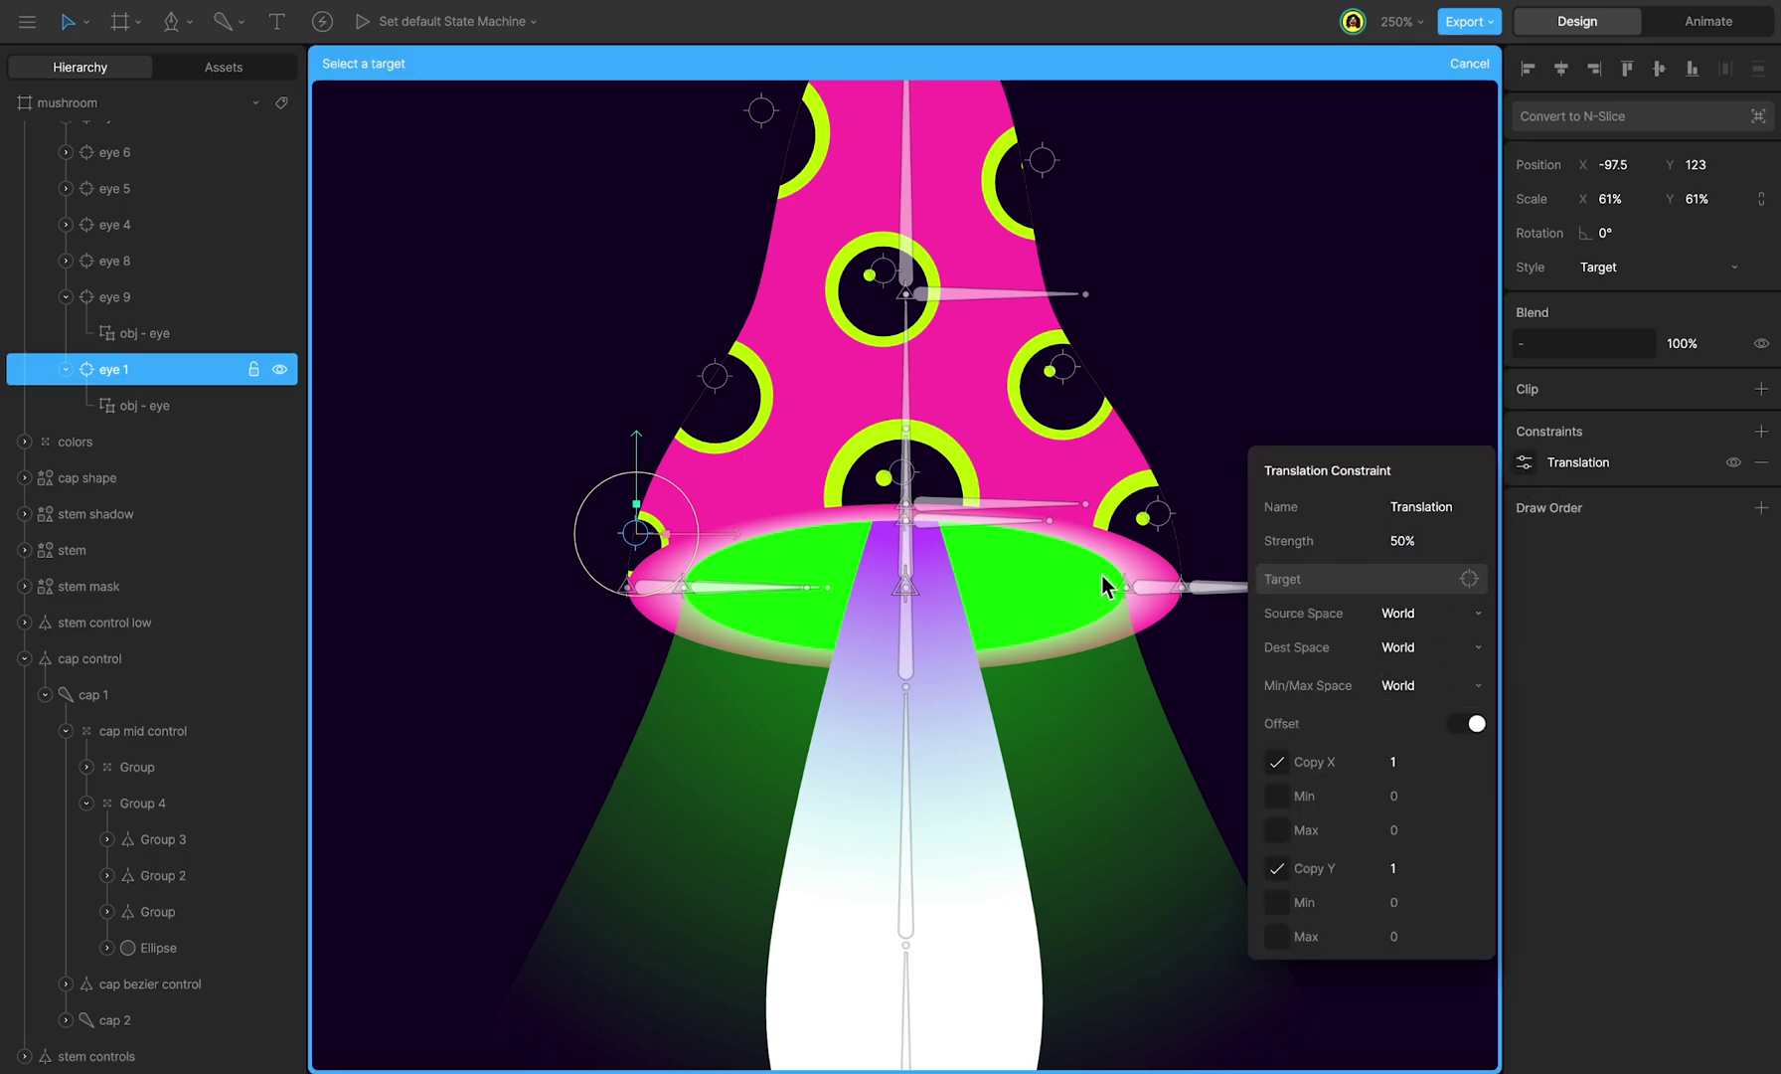
click(904, 503)
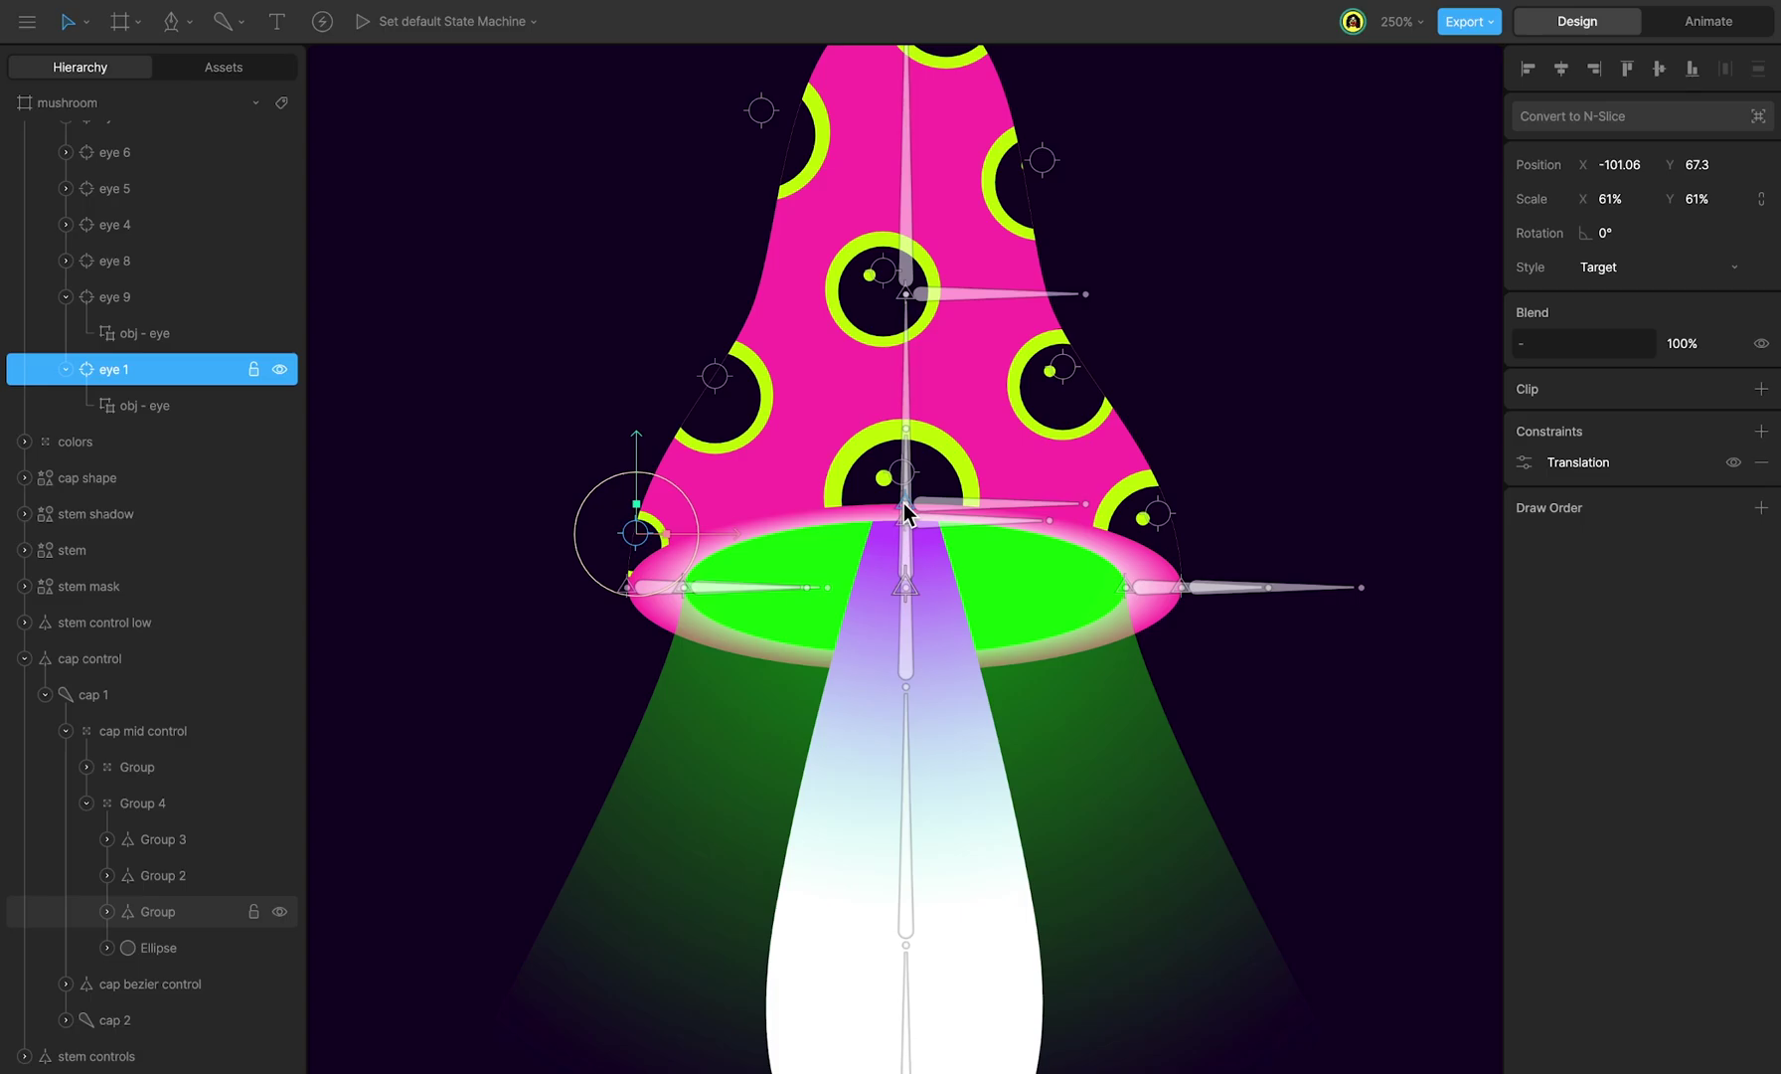
key(Tab)
key(space)
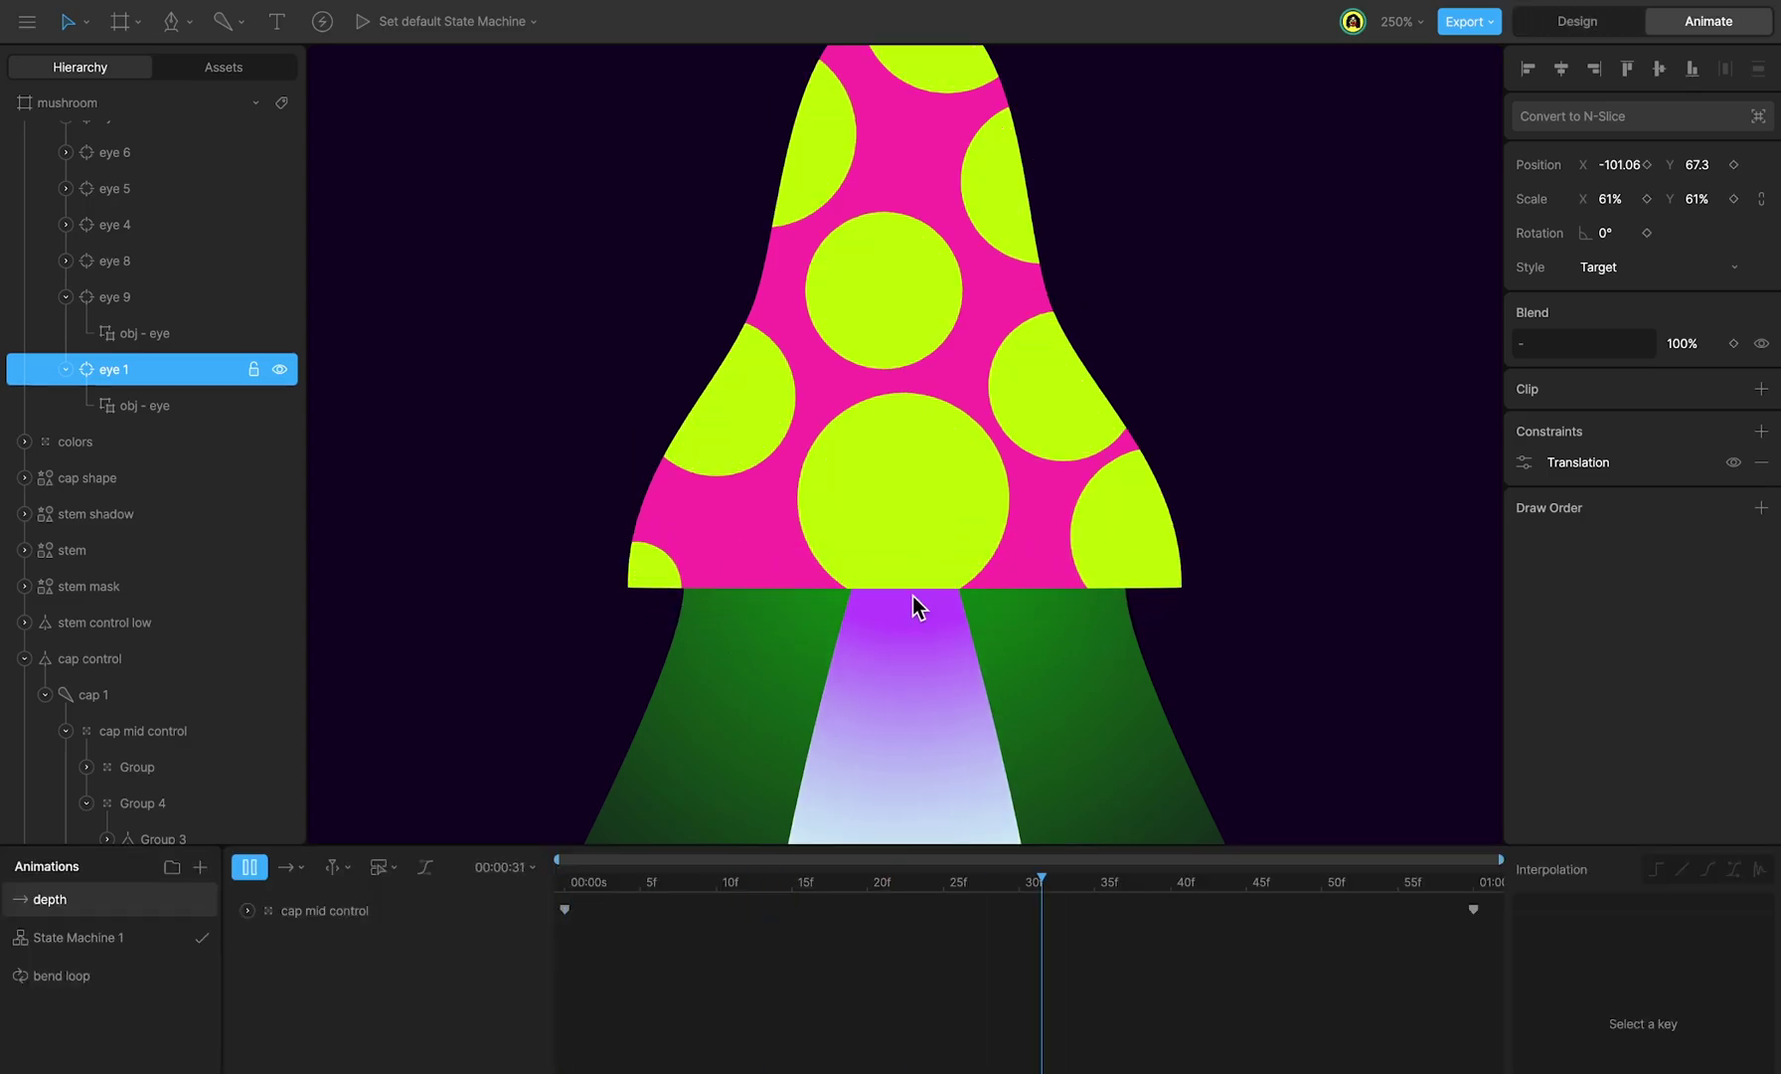
drag(1473, 882, 561, 885)
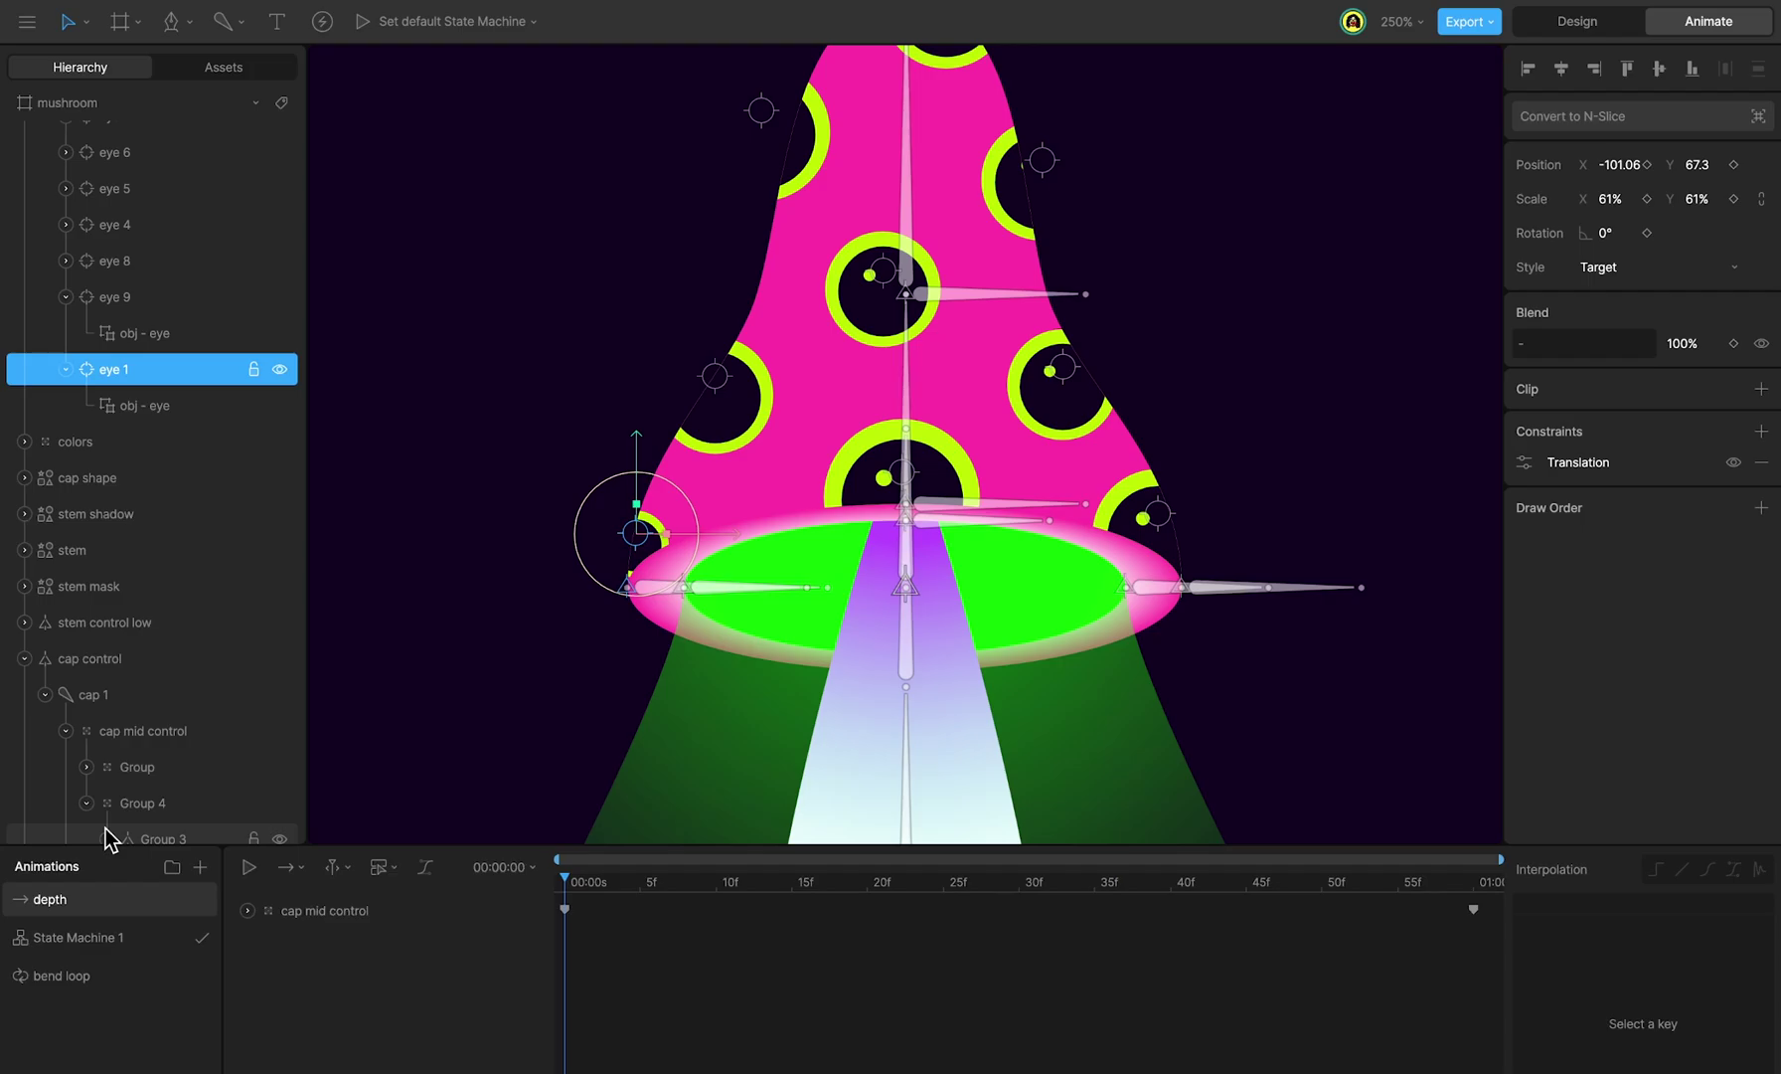
Step: Give eye 9 a Translation constraint with Offset and 35% strength, targeting the same rim control
key(Tab)
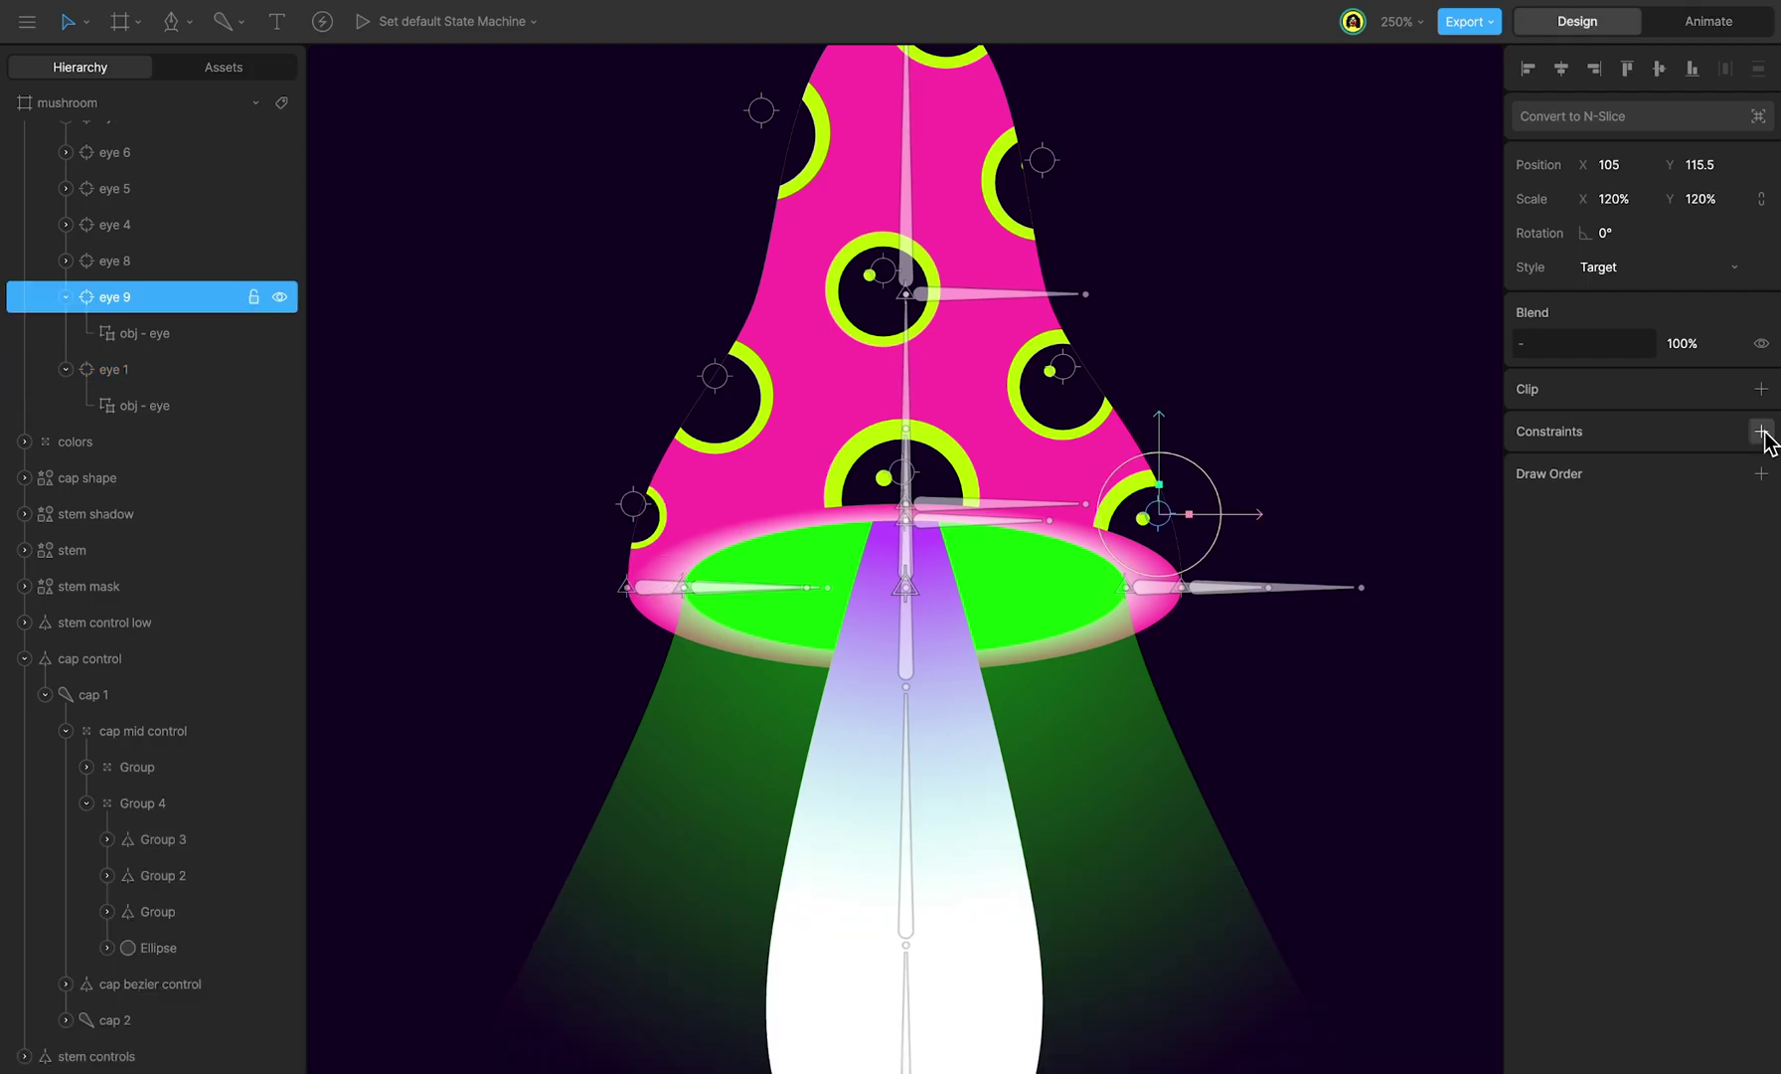
click(1762, 432)
click(1678, 536)
click(1521, 463)
click(1468, 723)
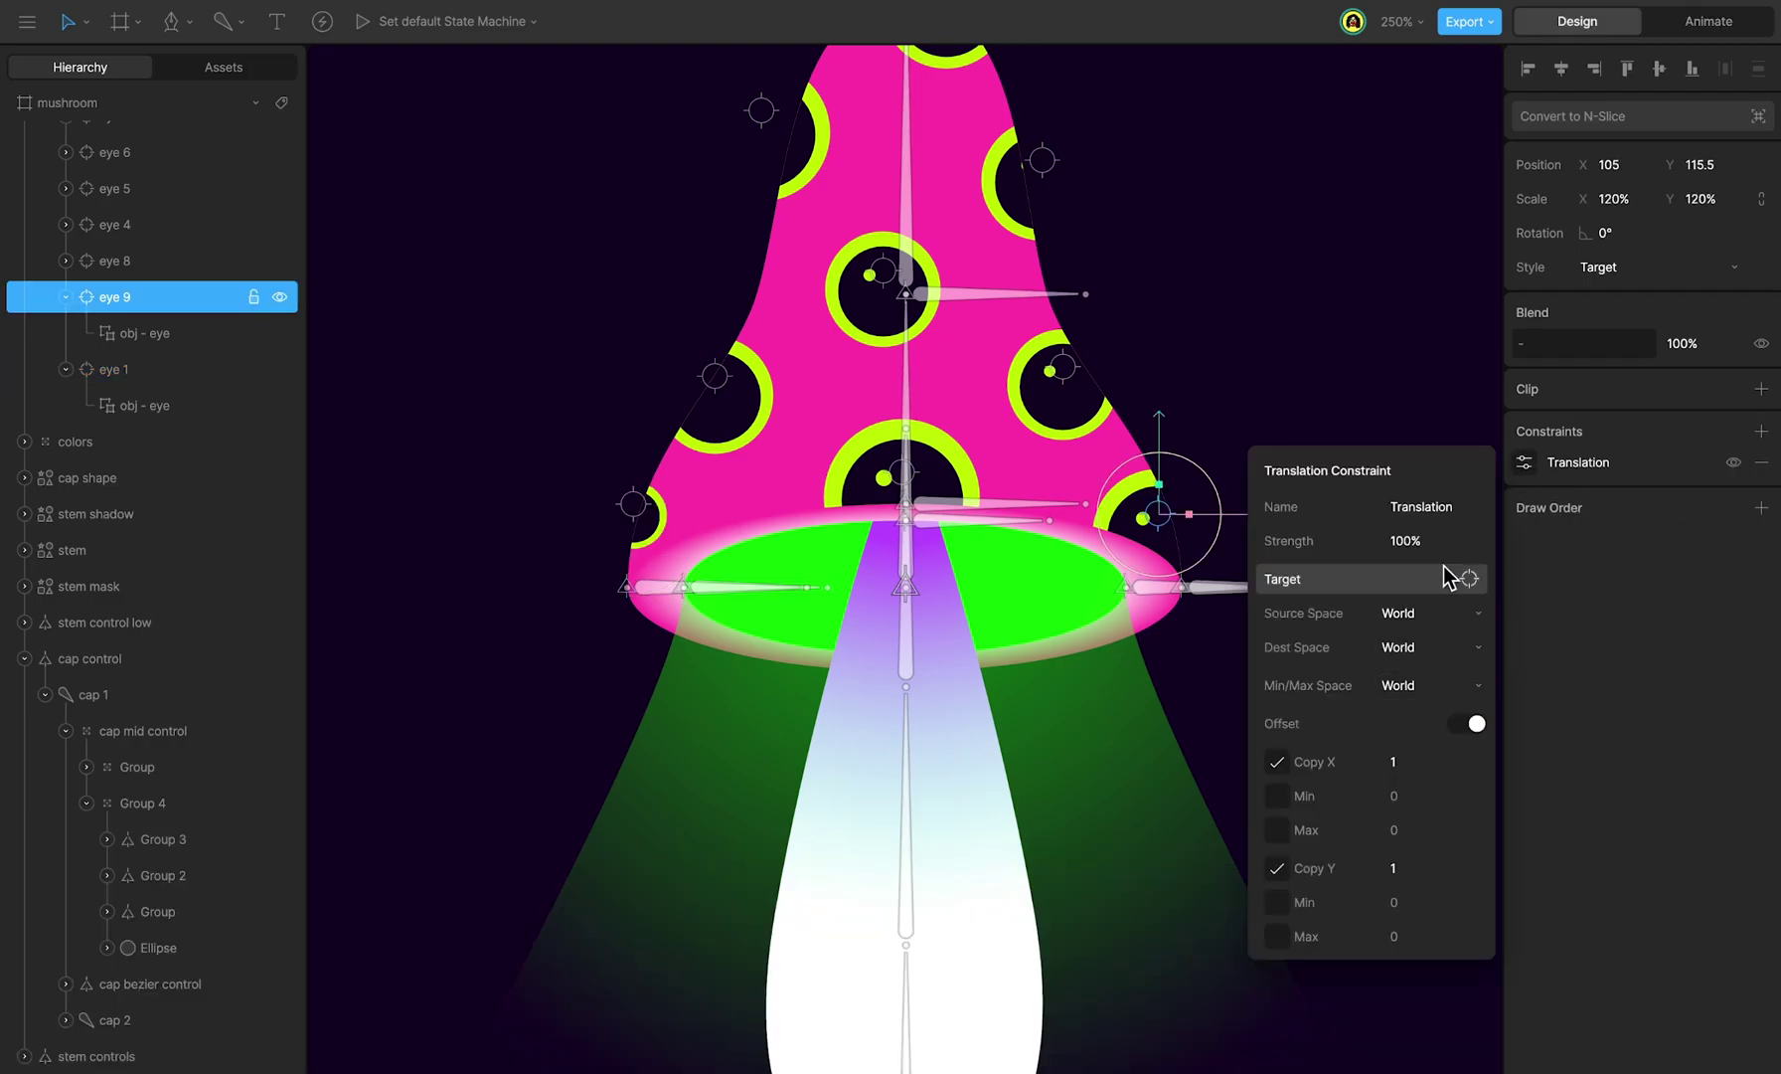
click(1434, 540)
text(35)
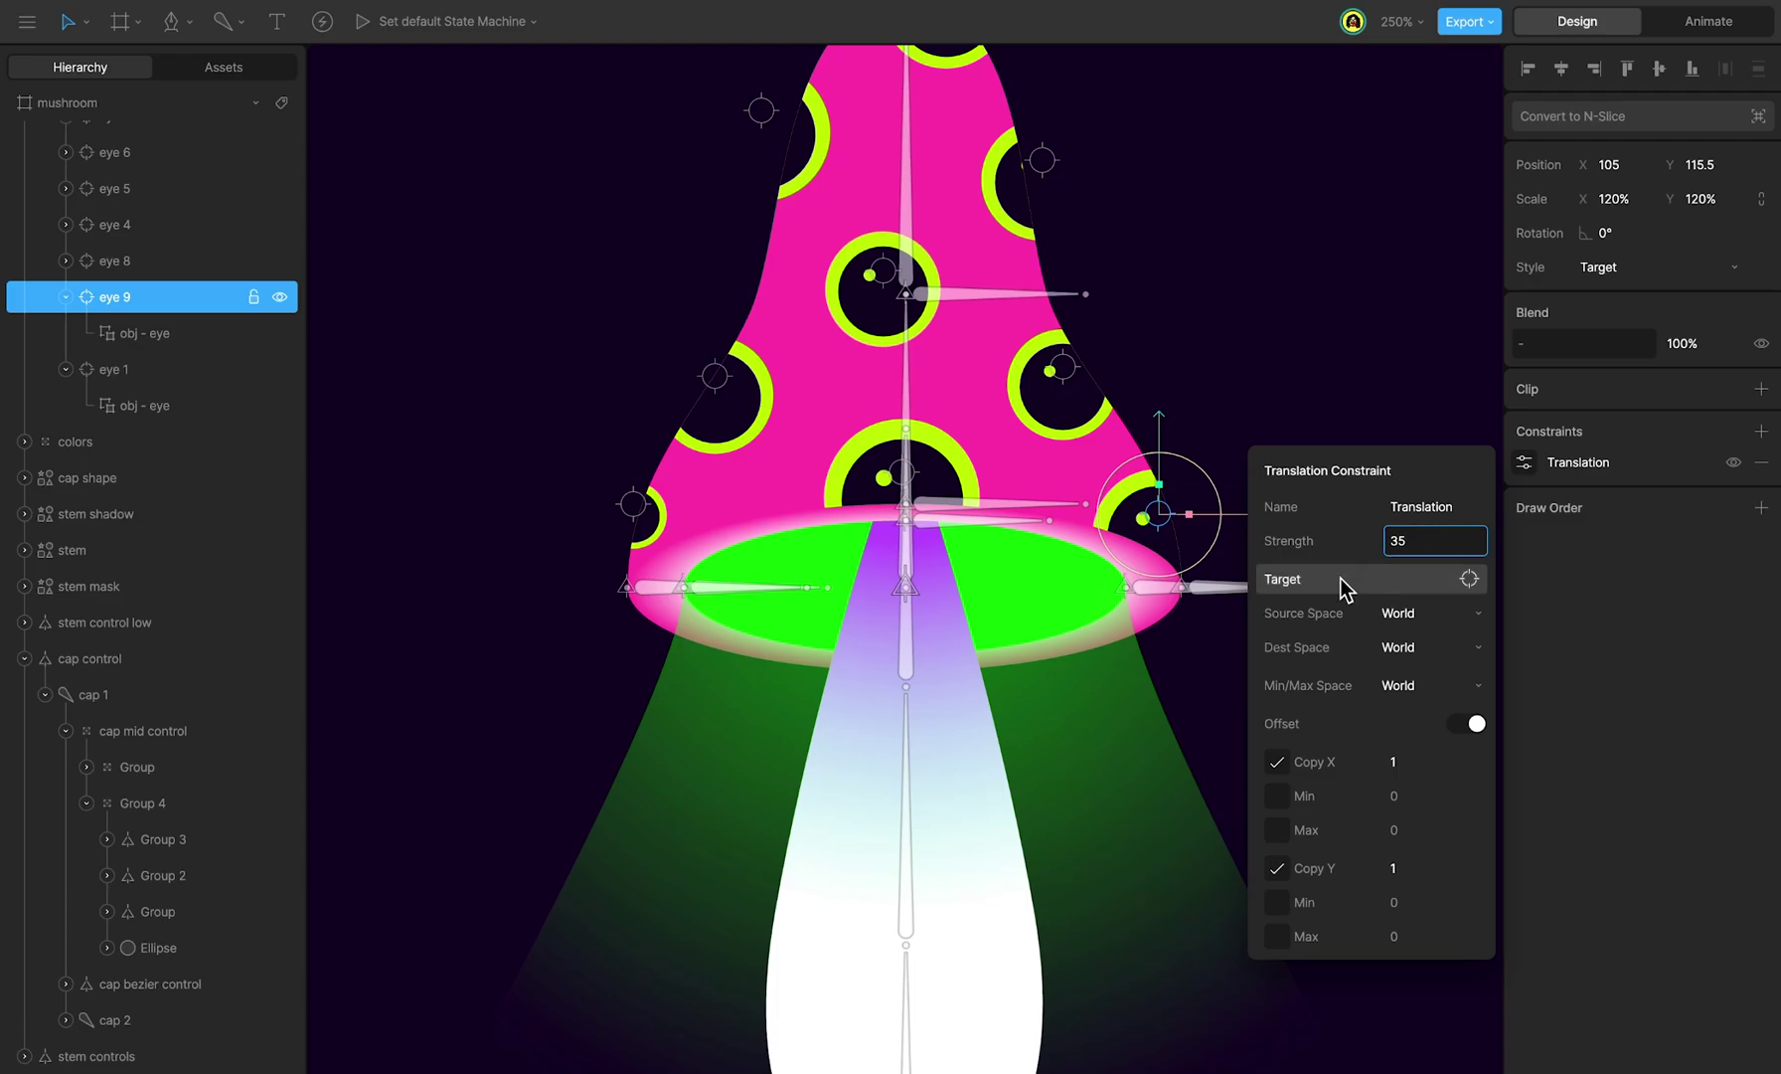
click(1340, 577)
click(906, 504)
Step: Give eye 3 an Offset Translation constraint with reduced strength, target the same rim control, and preview the depth animation
click(904, 474)
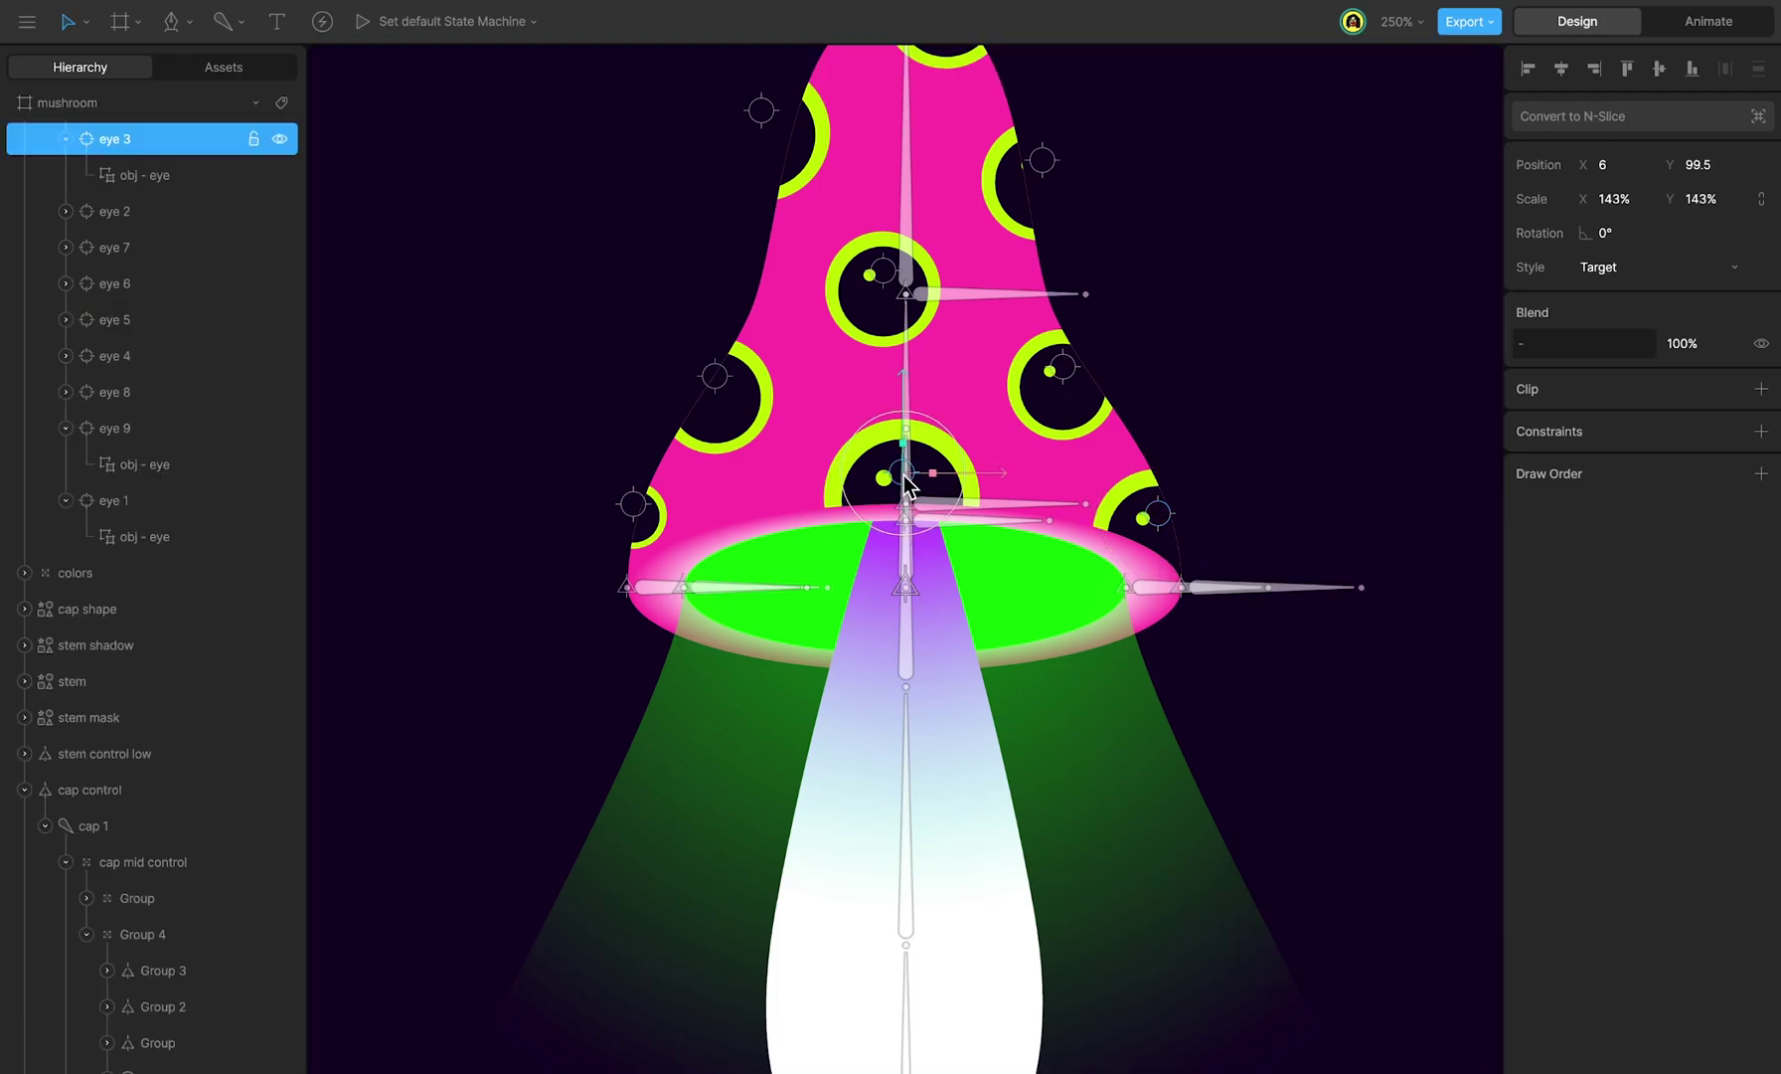
click(1762, 432)
click(1680, 537)
click(1524, 462)
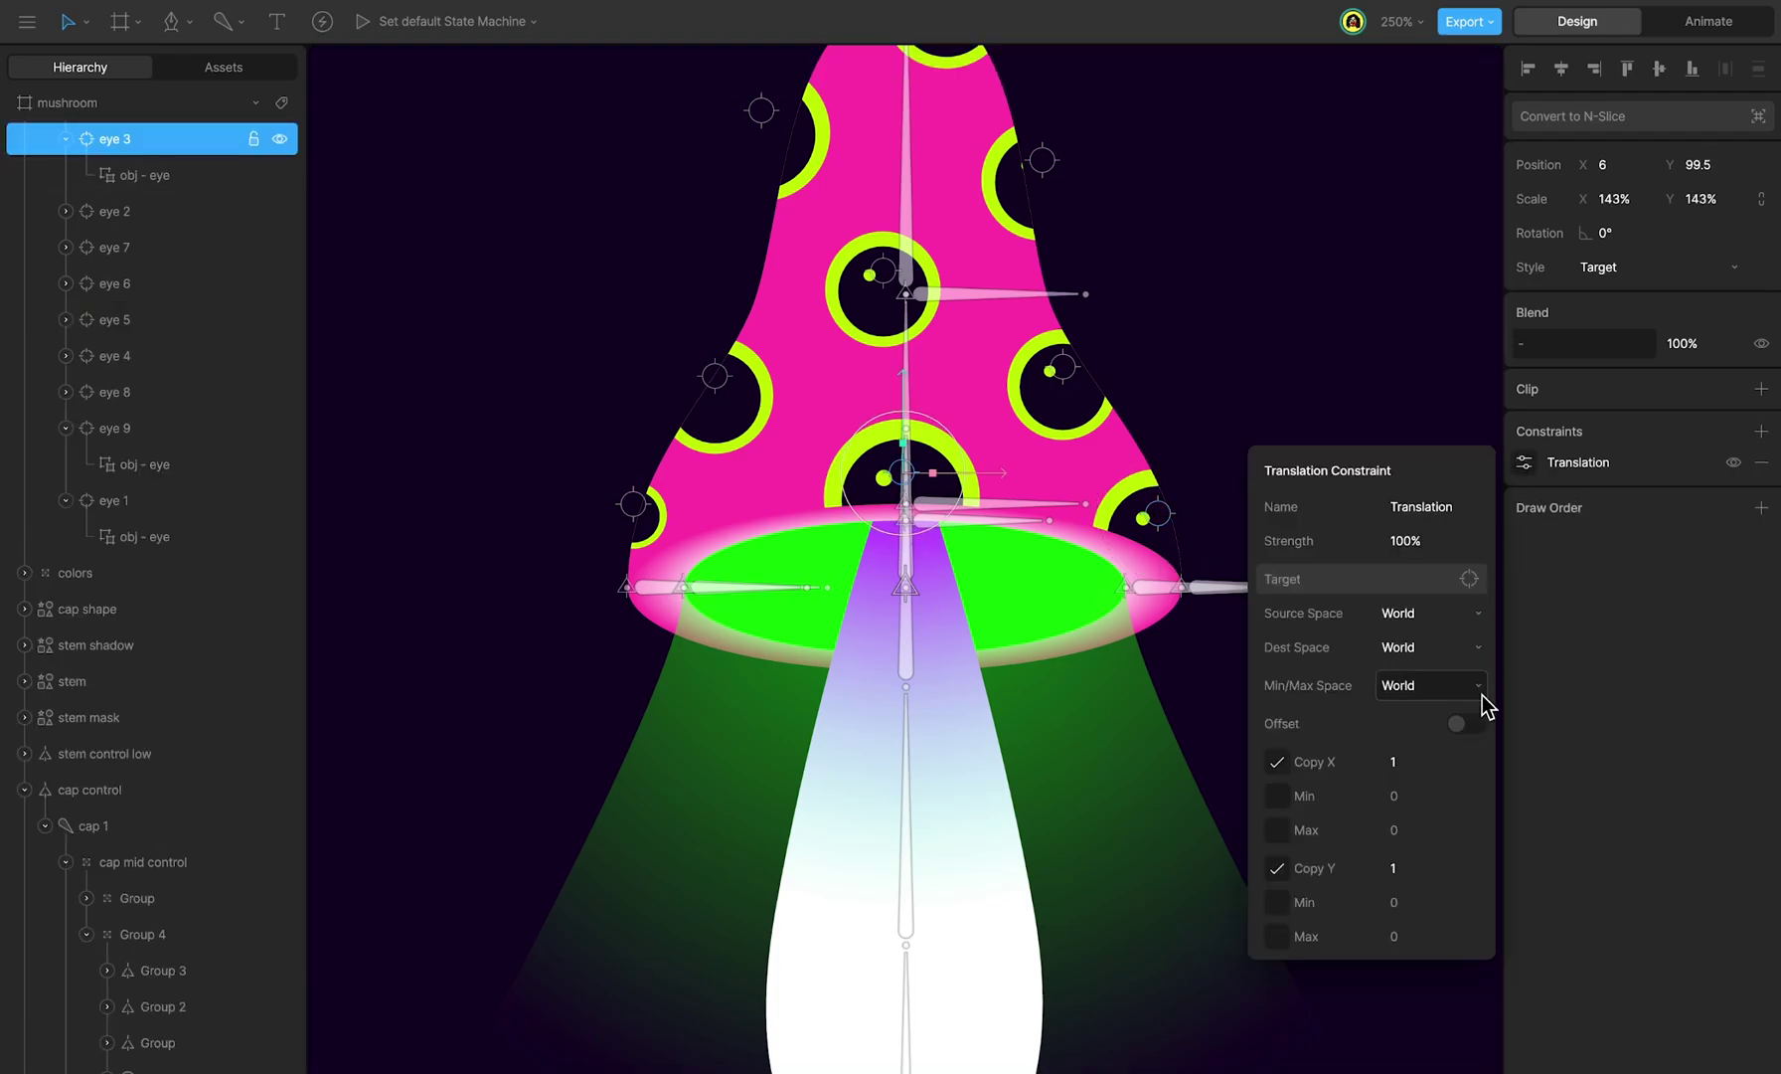
click(1421, 542)
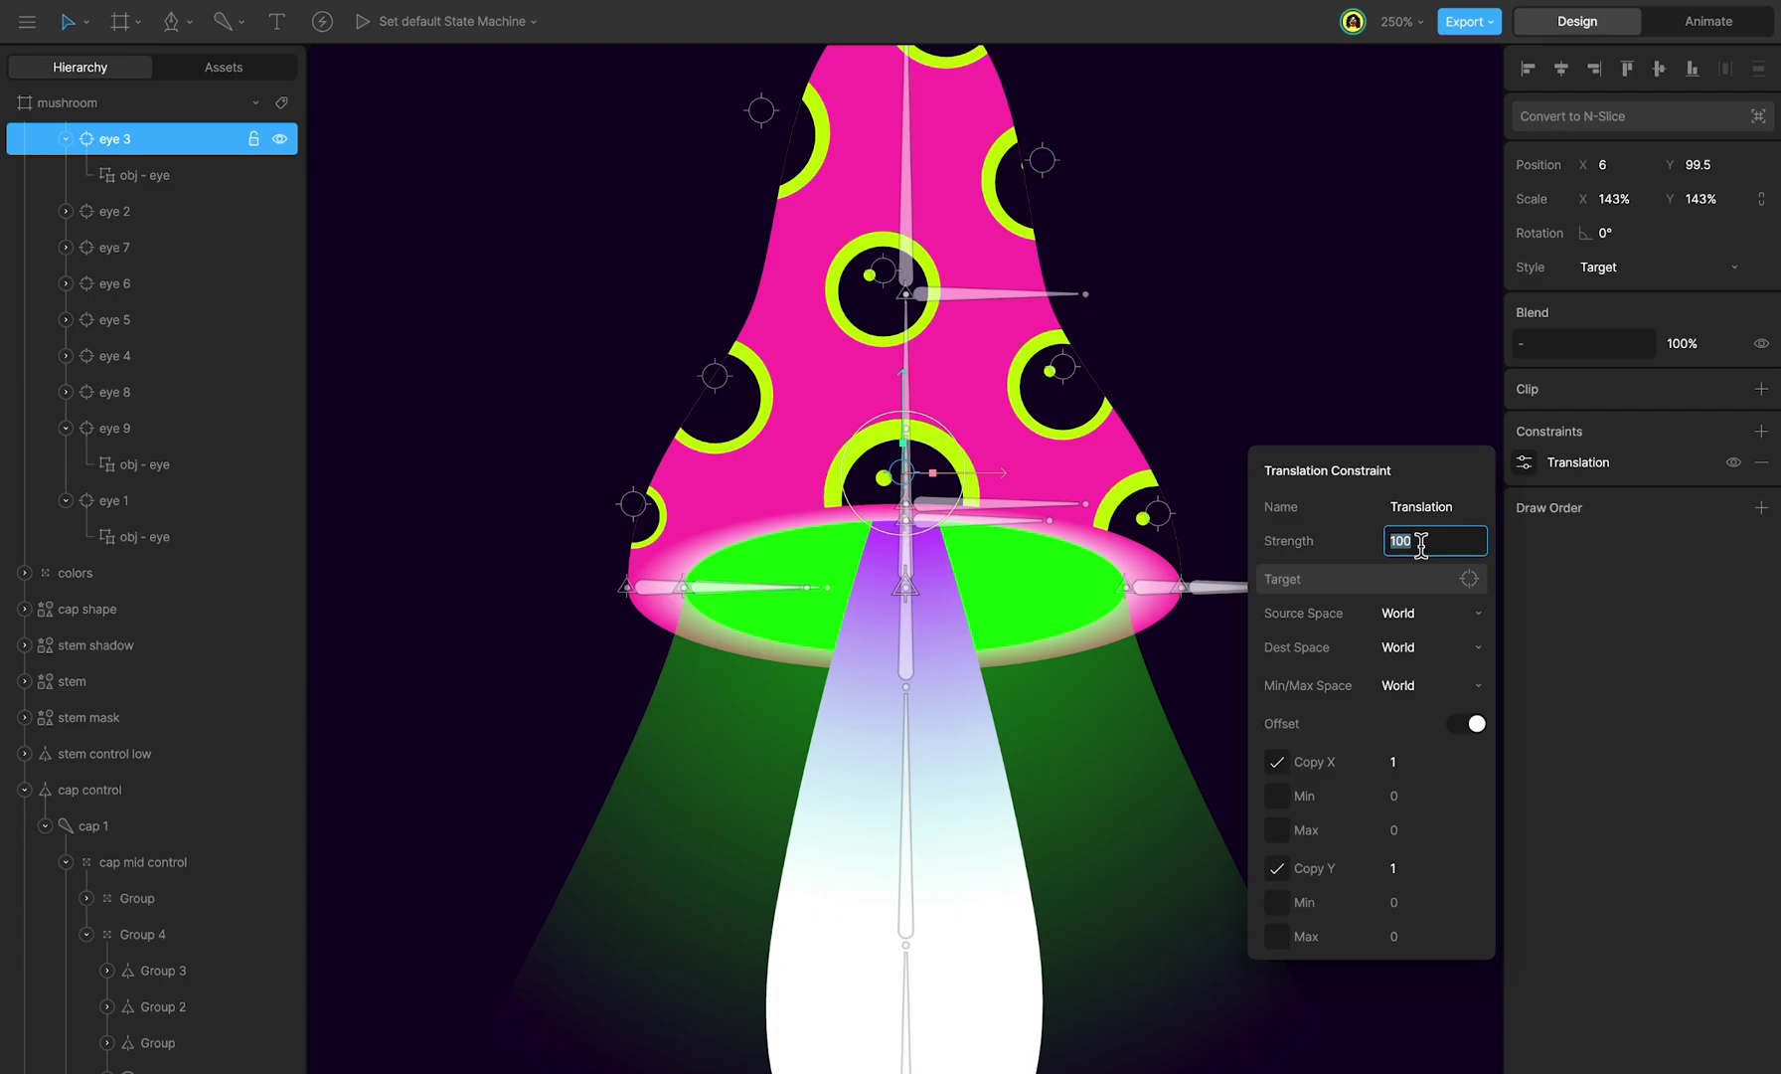
click(1469, 579)
click(904, 504)
key(Tab)
key(space)
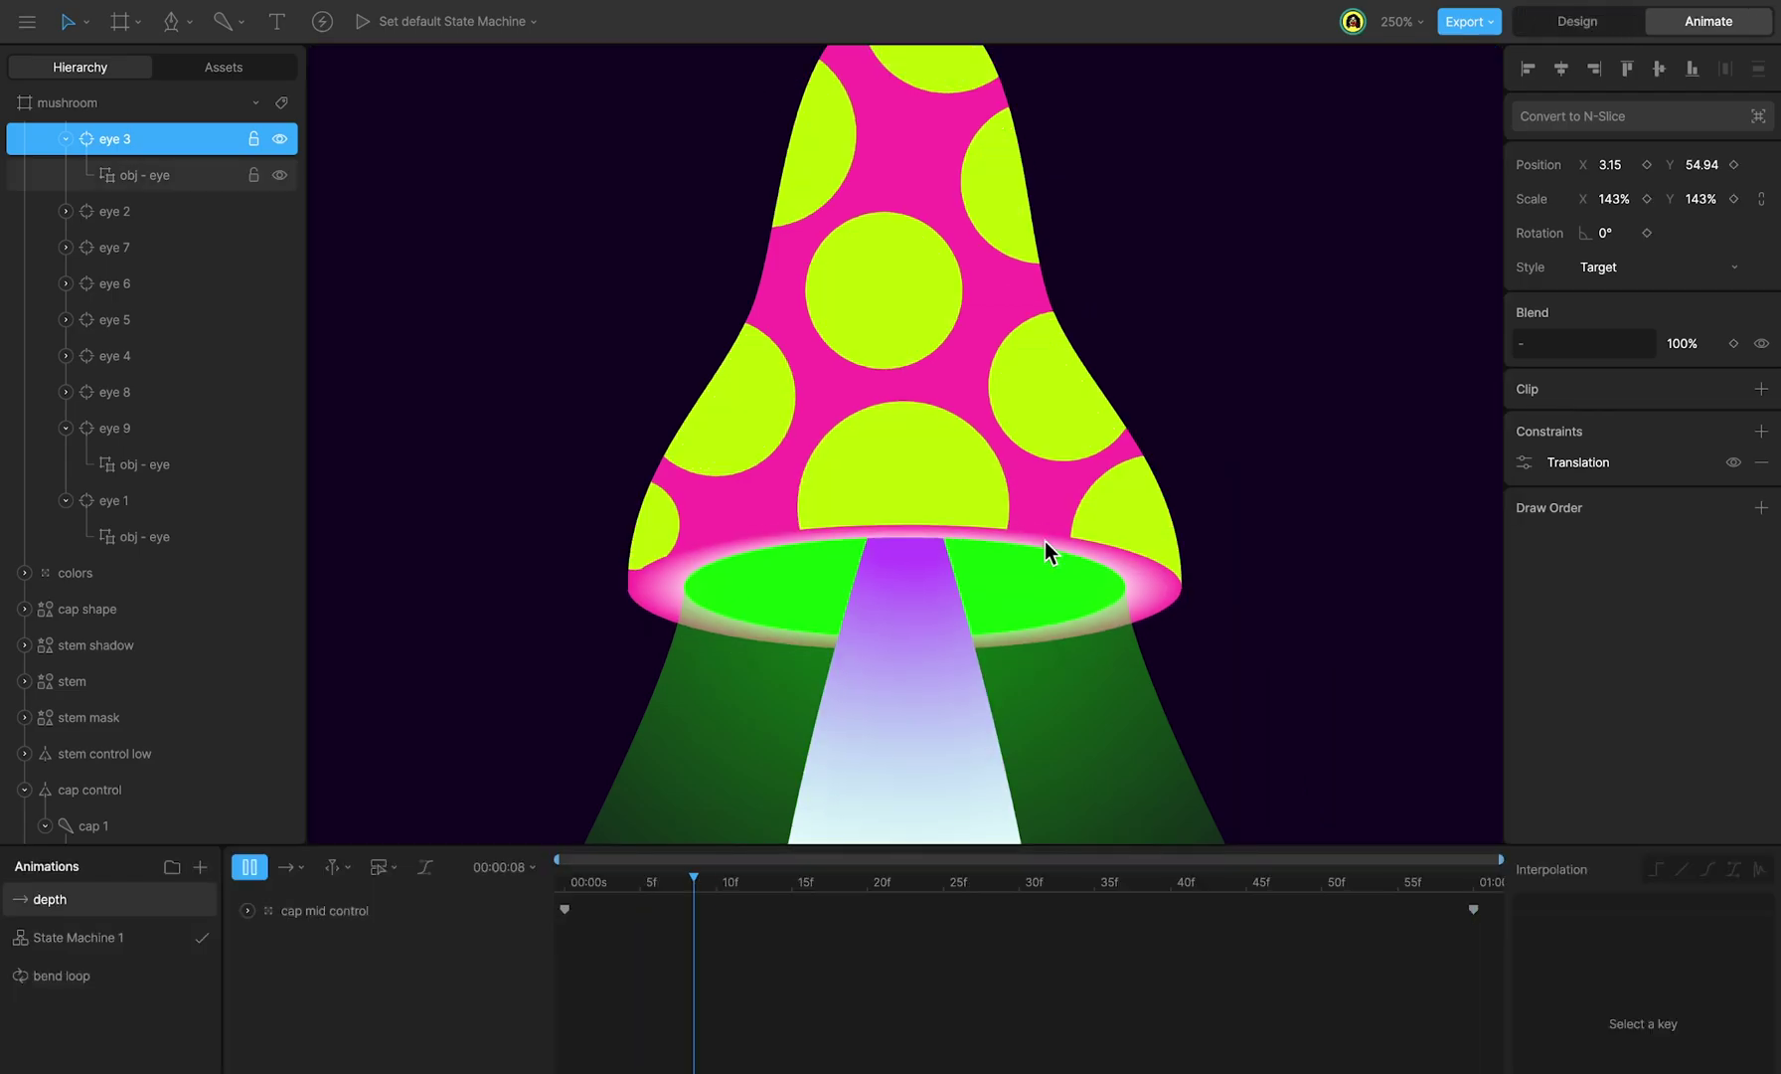
Step: Give eye 8 a Translation constraint with Offset and 30% strength, targeting the rim control
key(Tab)
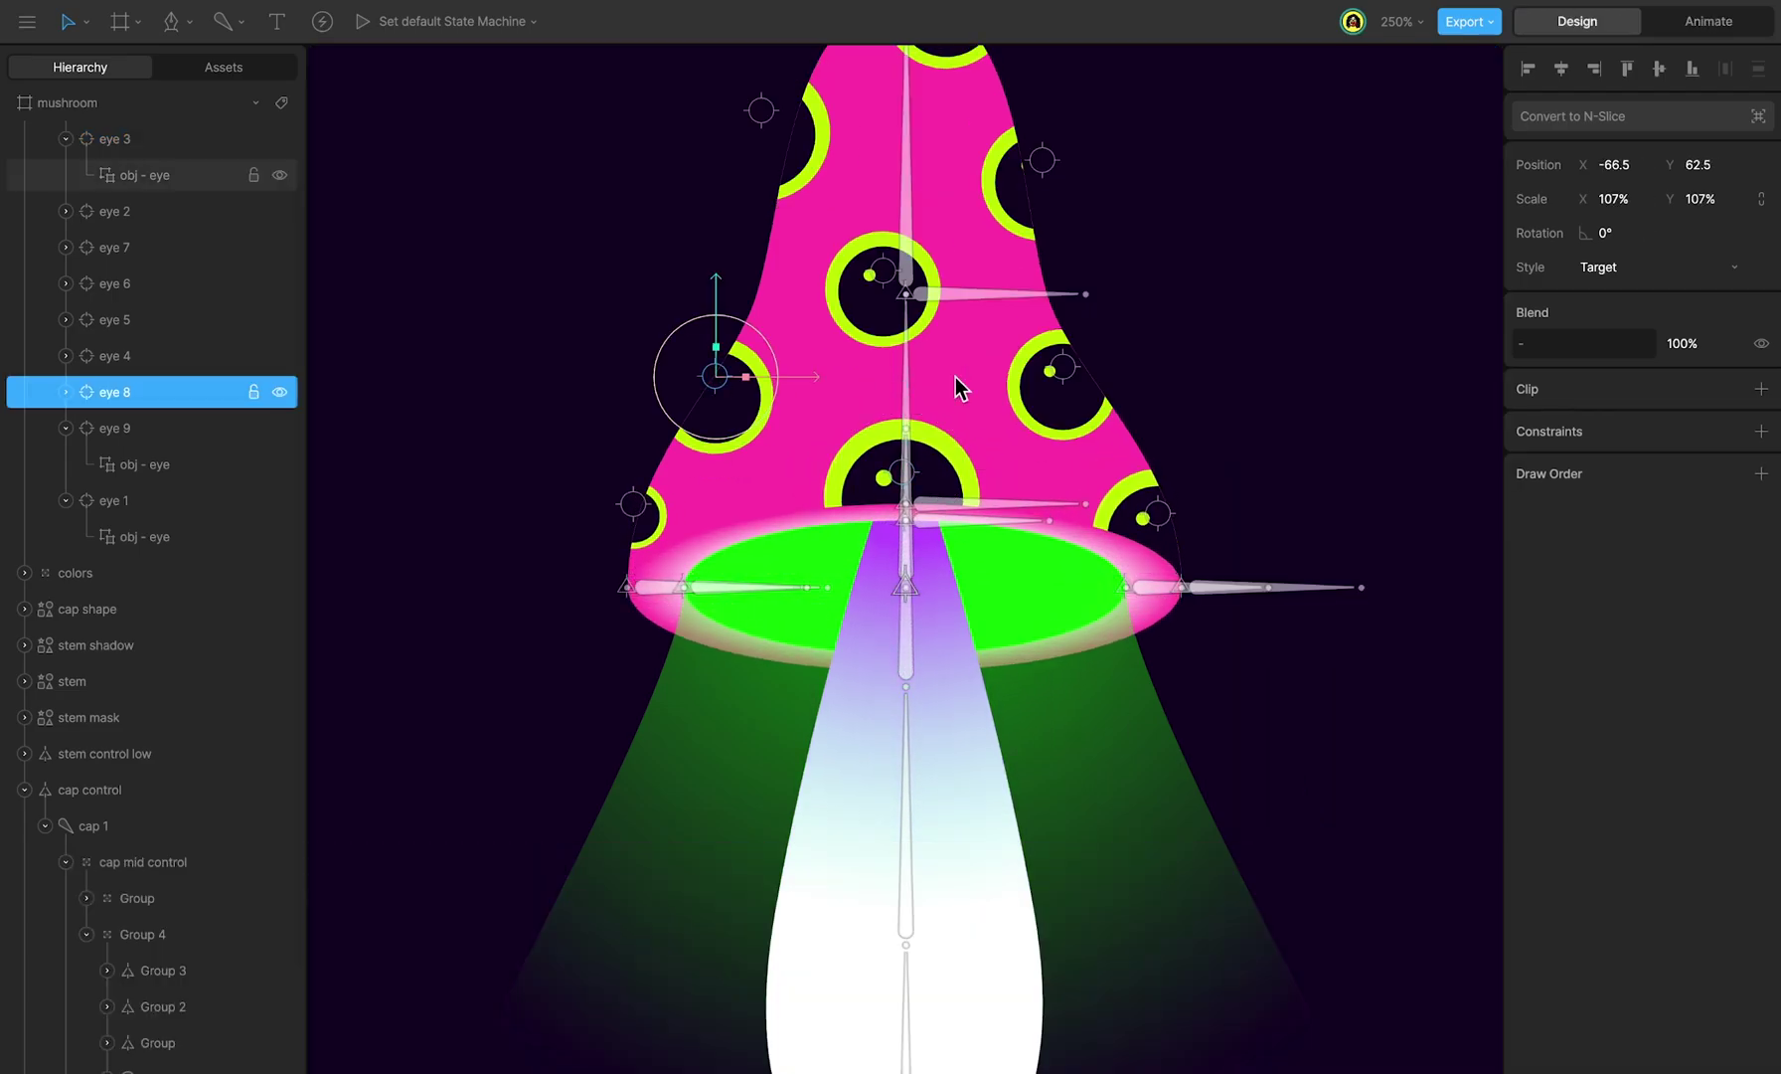
click(1761, 431)
click(1726, 540)
click(1554, 459)
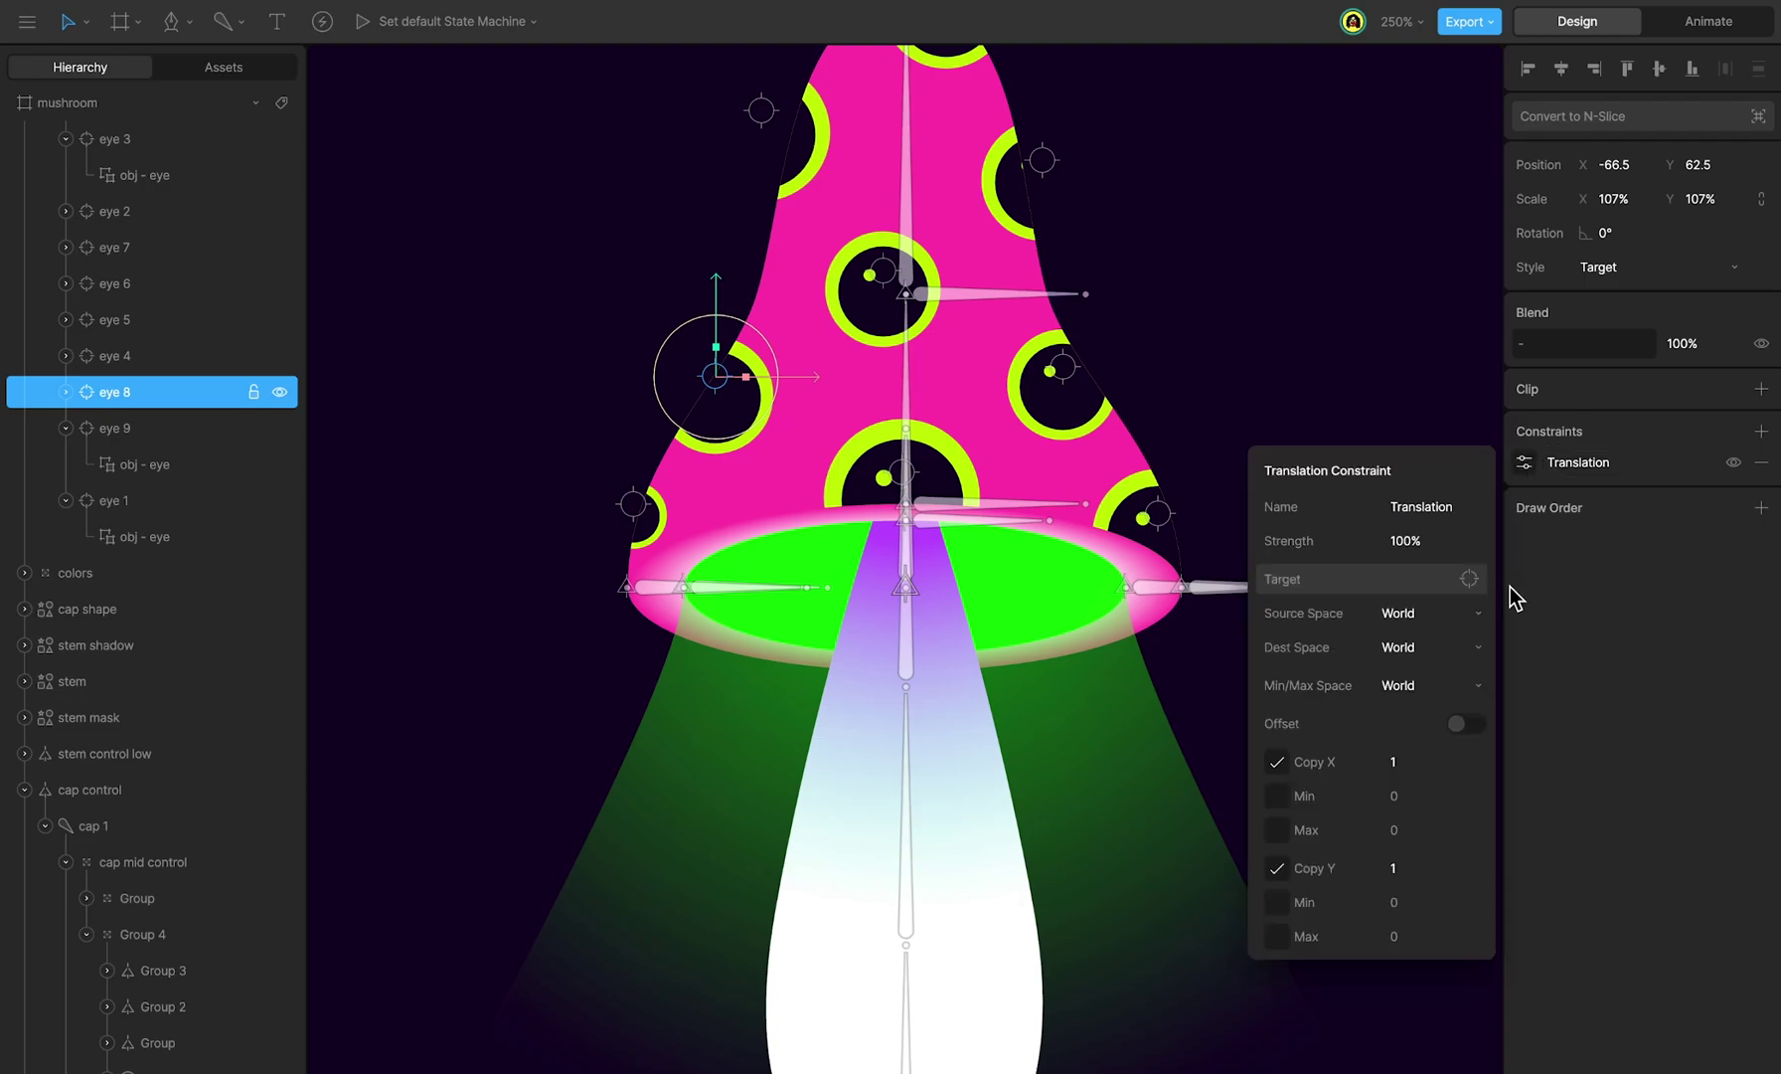
click(1472, 722)
click(1433, 538)
text(3)
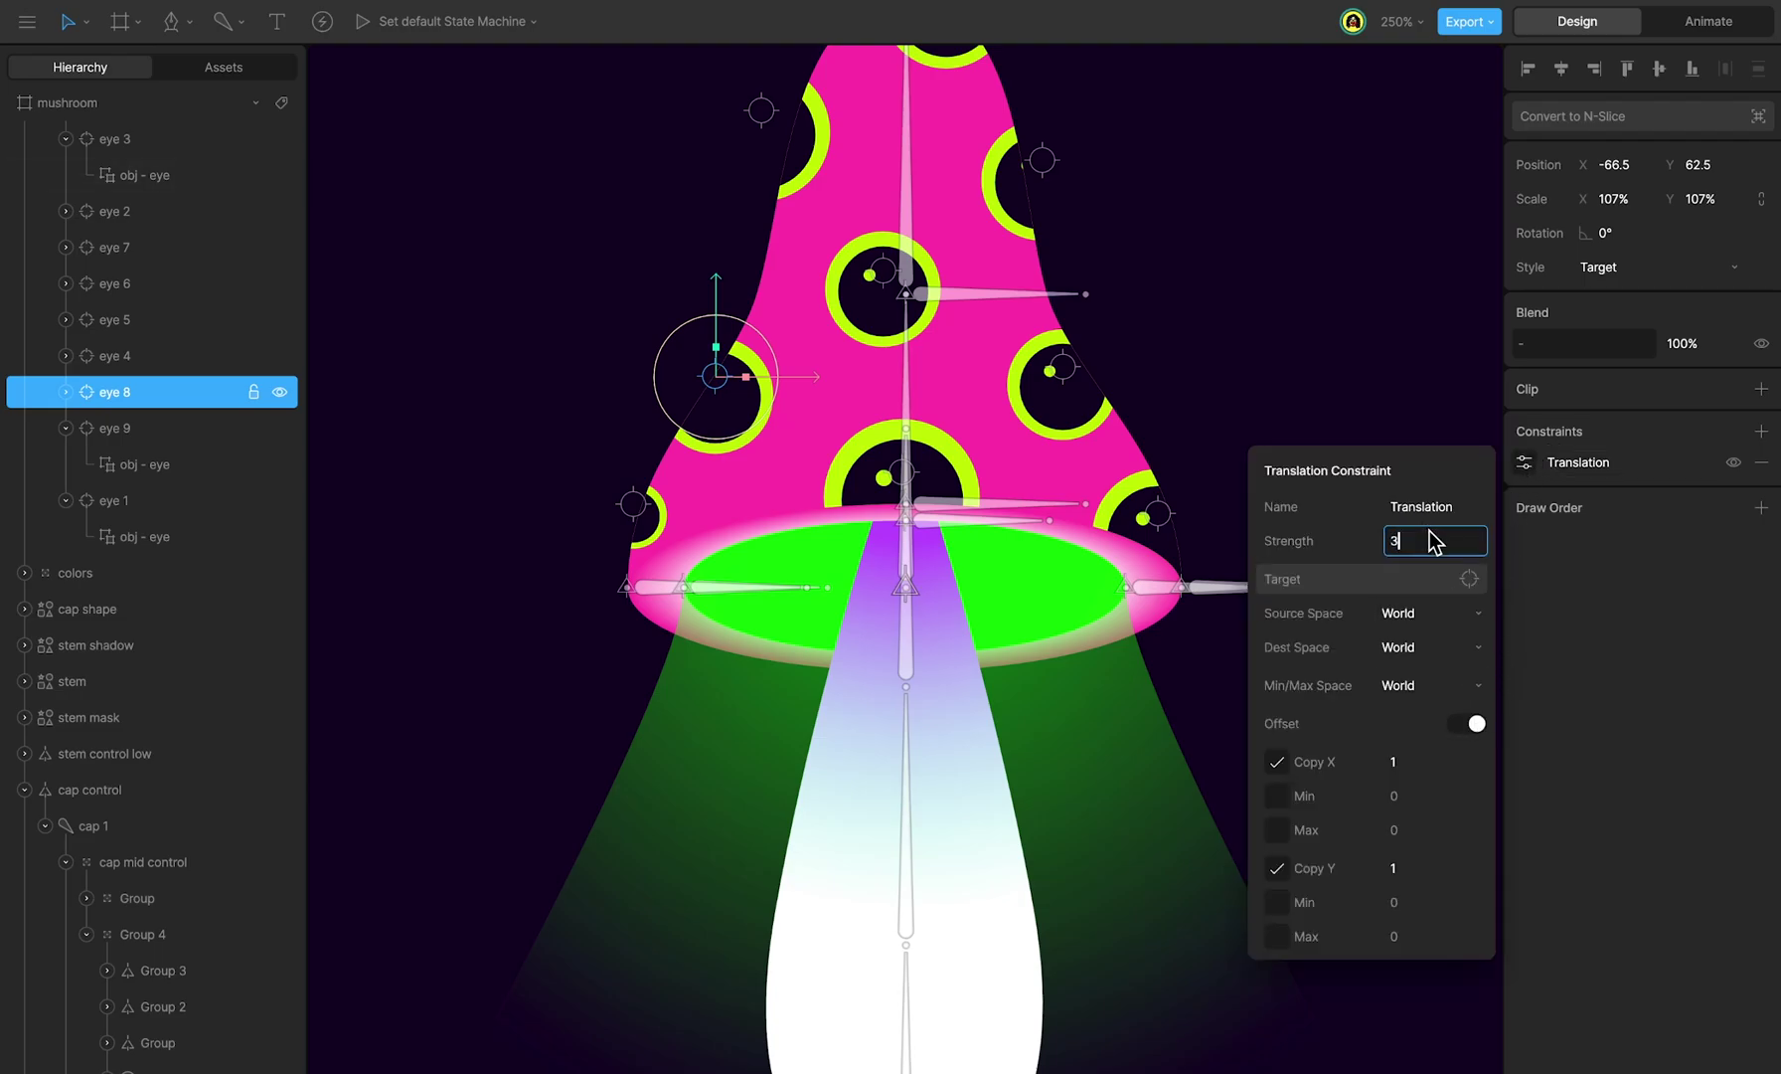
text(0)
key(Return)
click(1407, 587)
click(903, 504)
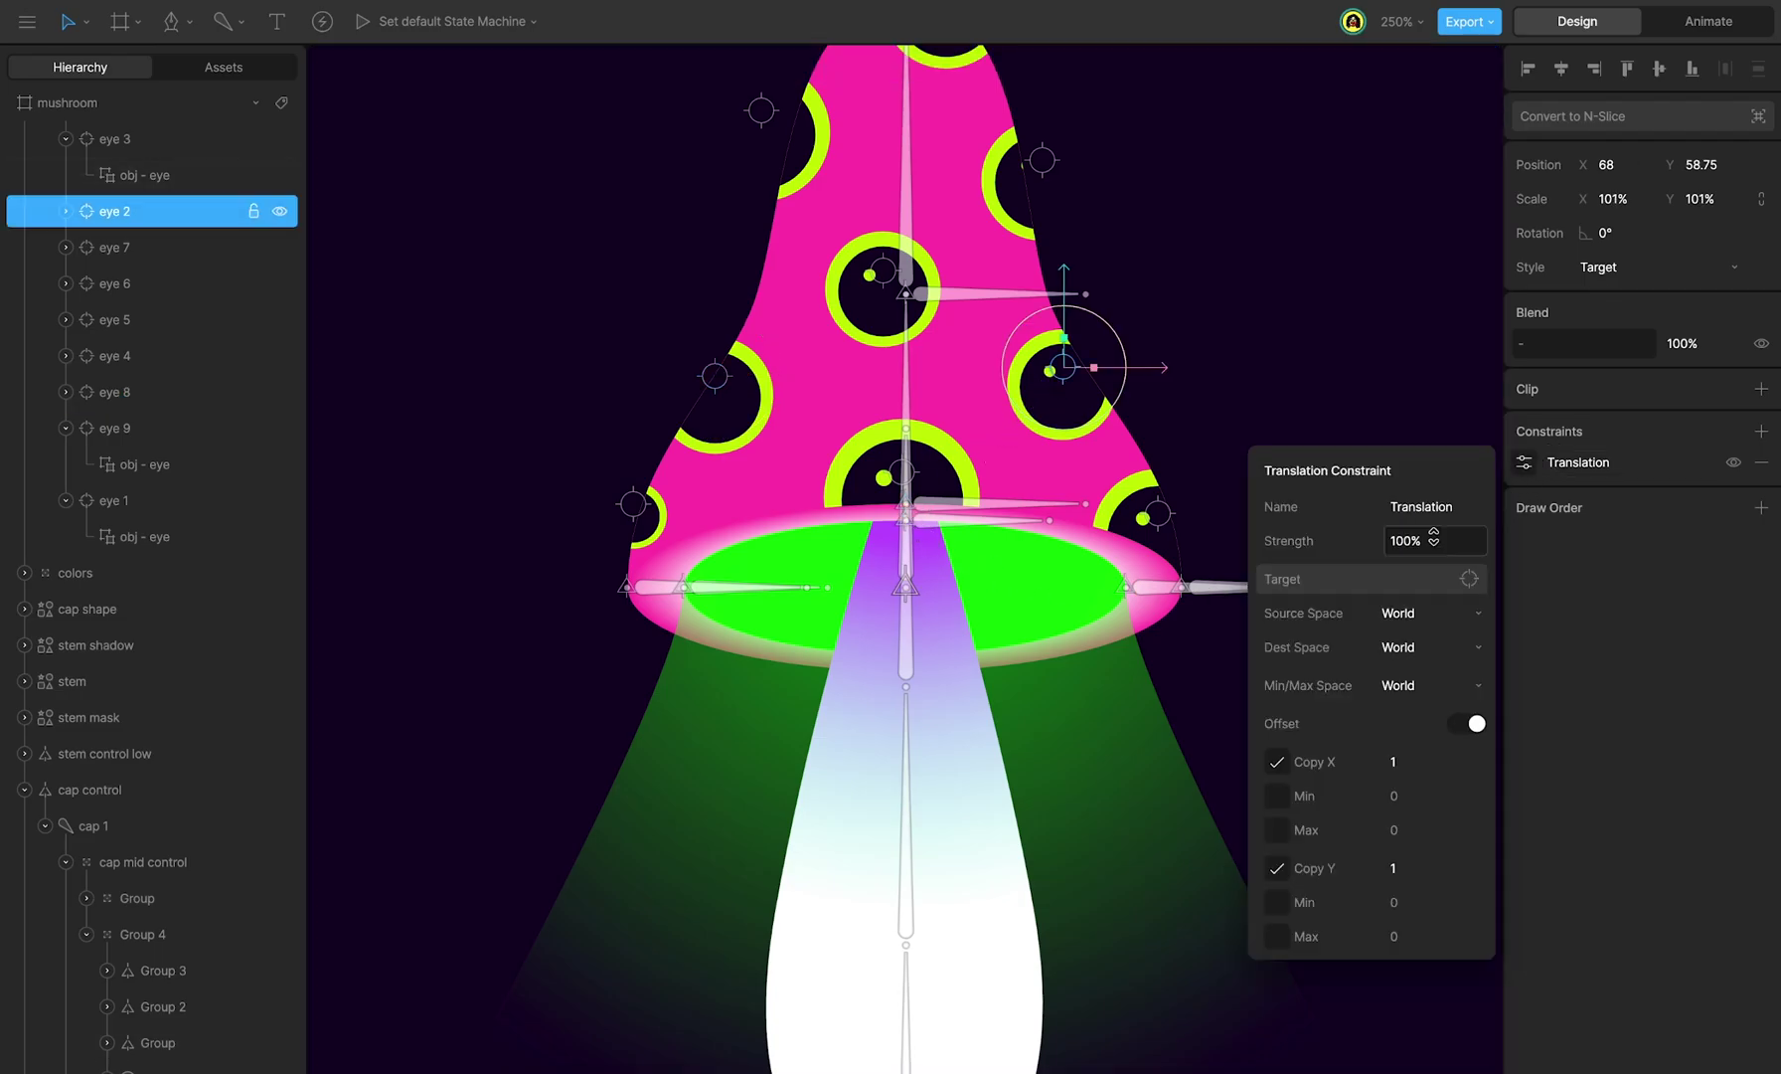
Step: Set eye 2's Translation constraint to 30% strength and target the rim control
click(1435, 540)
text(30)
key(Return)
click(1416, 575)
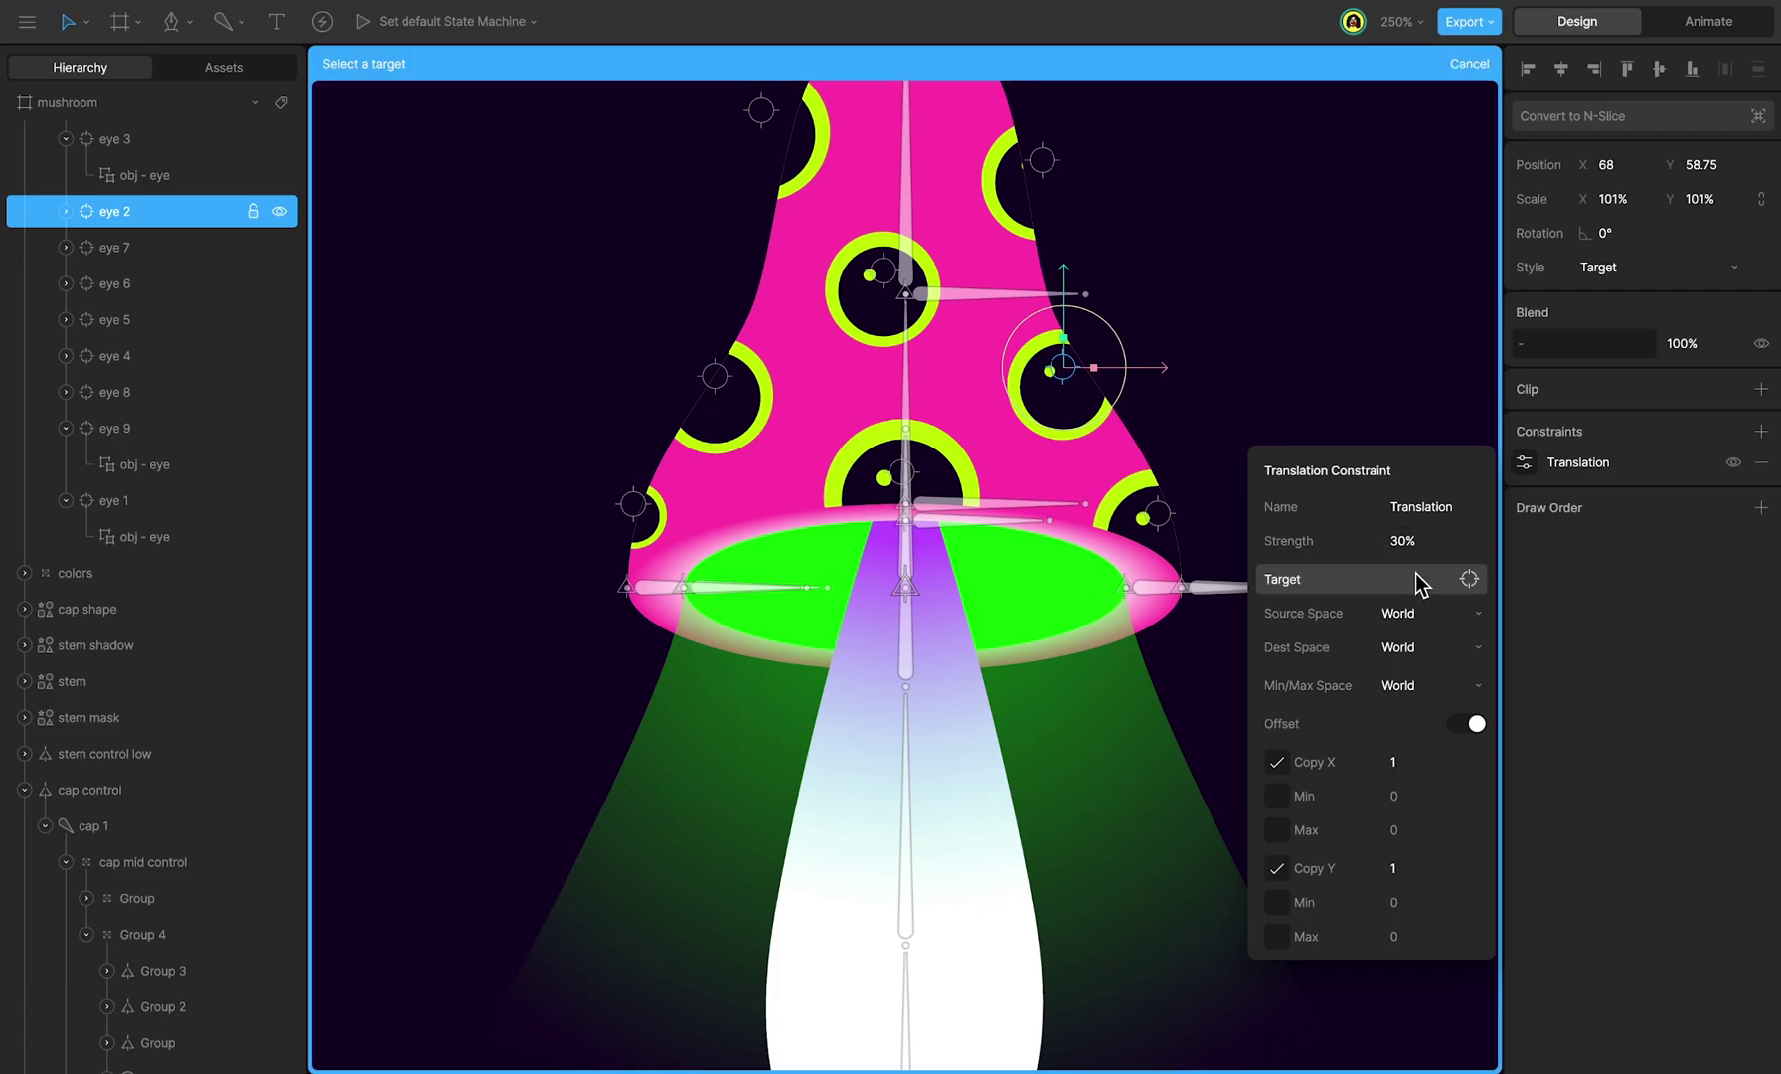
click(905, 505)
Step: Set eye 4's Translation constraint to 25% strength and target the rim control
click(884, 270)
click(1553, 461)
click(1432, 539)
text(2)
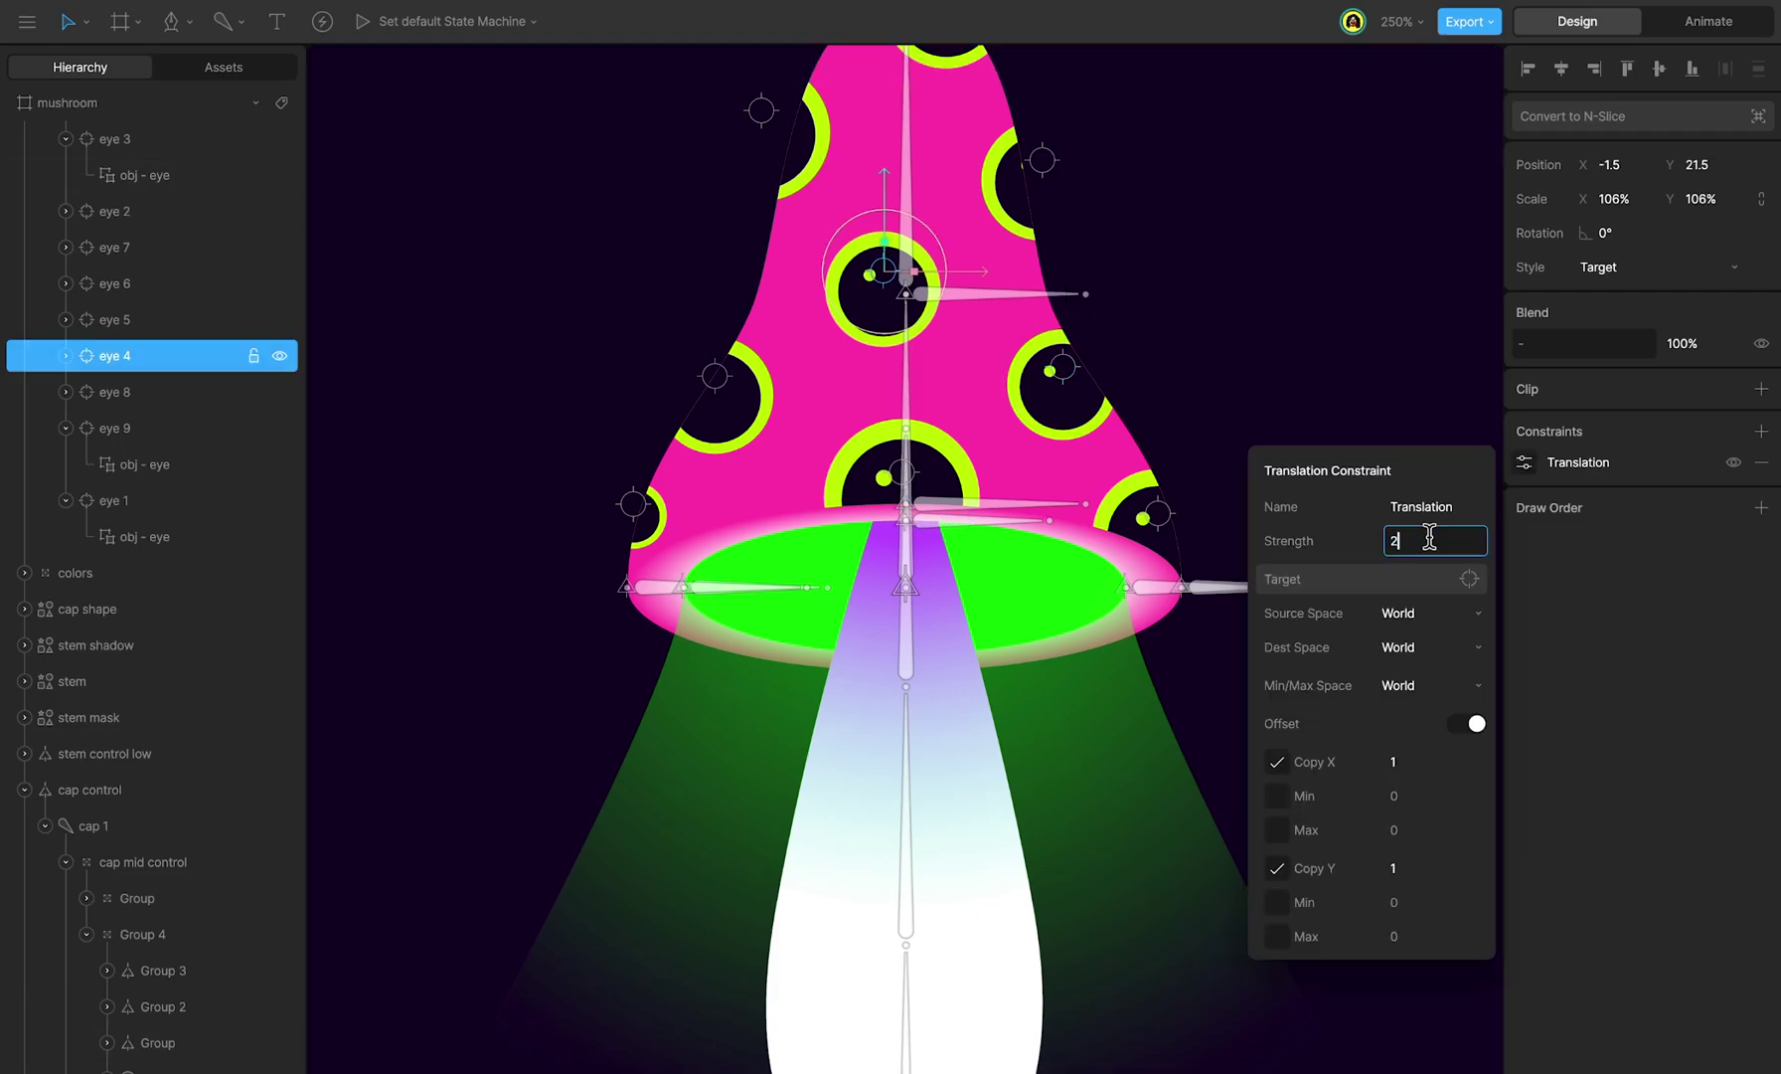
text(5)
key(Return)
click(1407, 576)
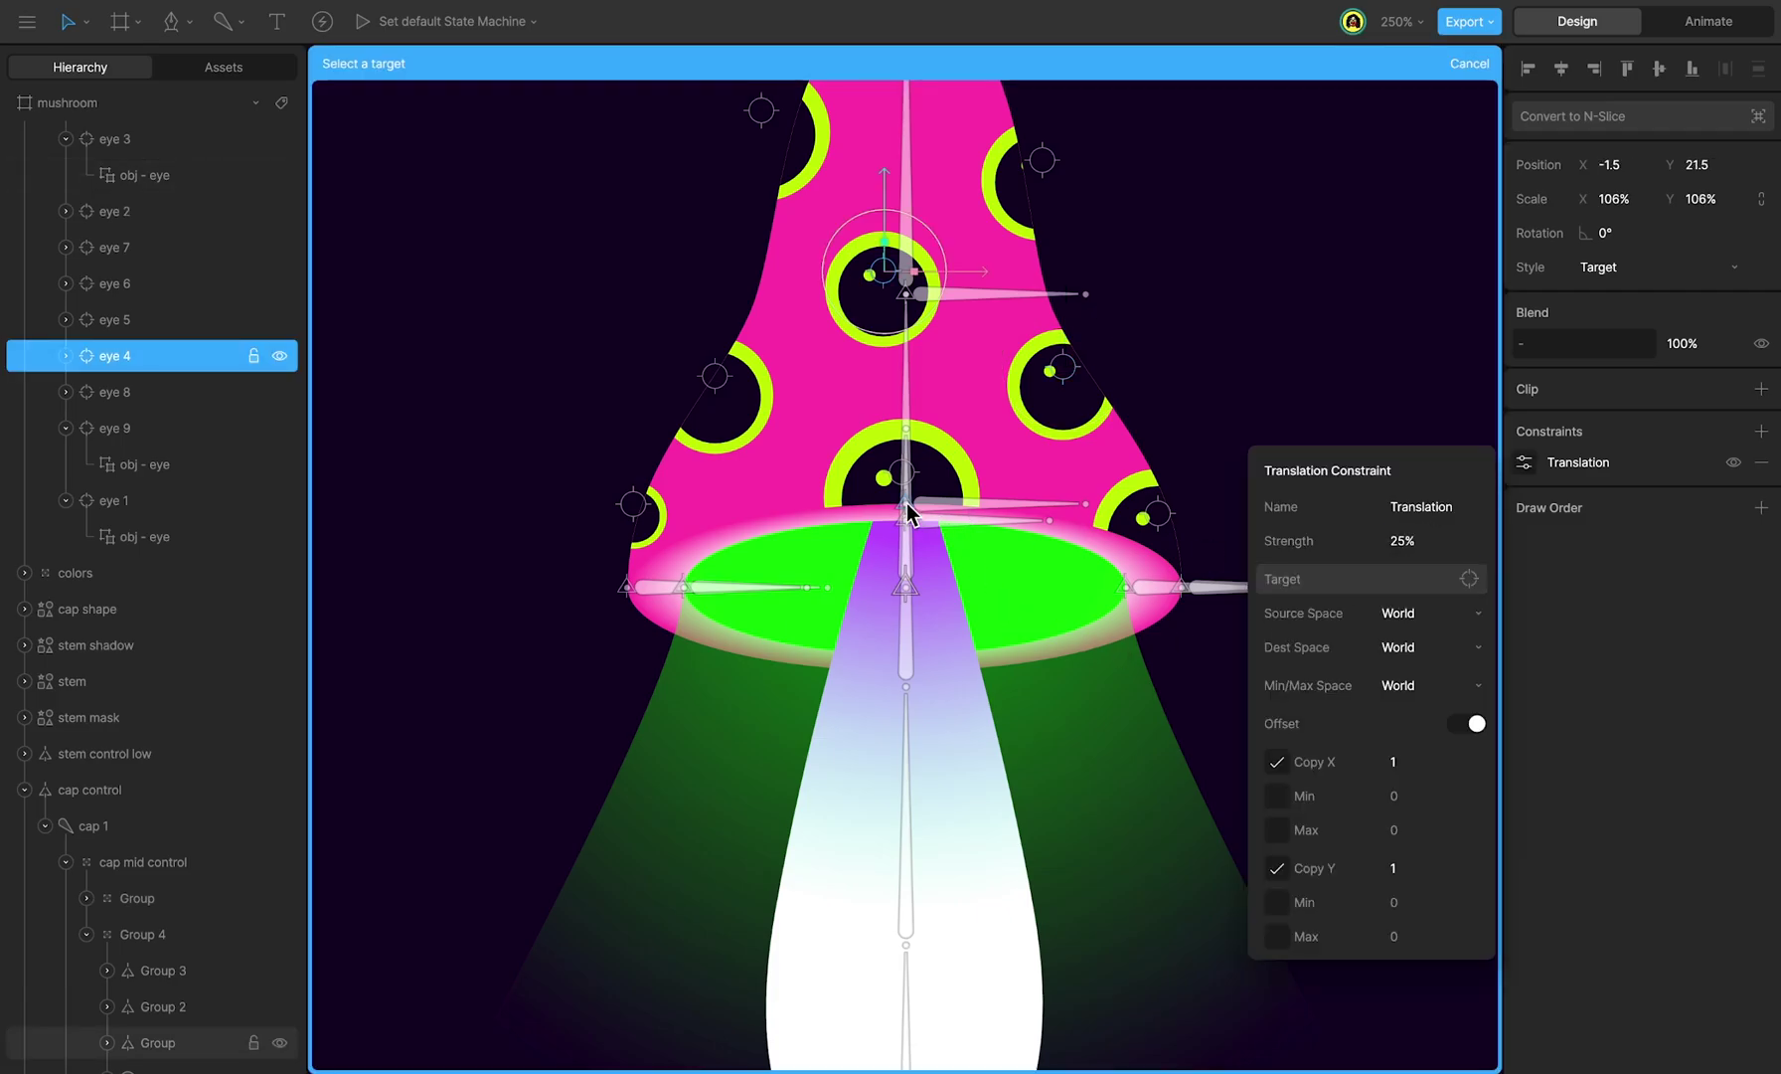
click(906, 502)
Step: Set eye 7's Translation constraint to 20% strength and target the same rim control
text(20)
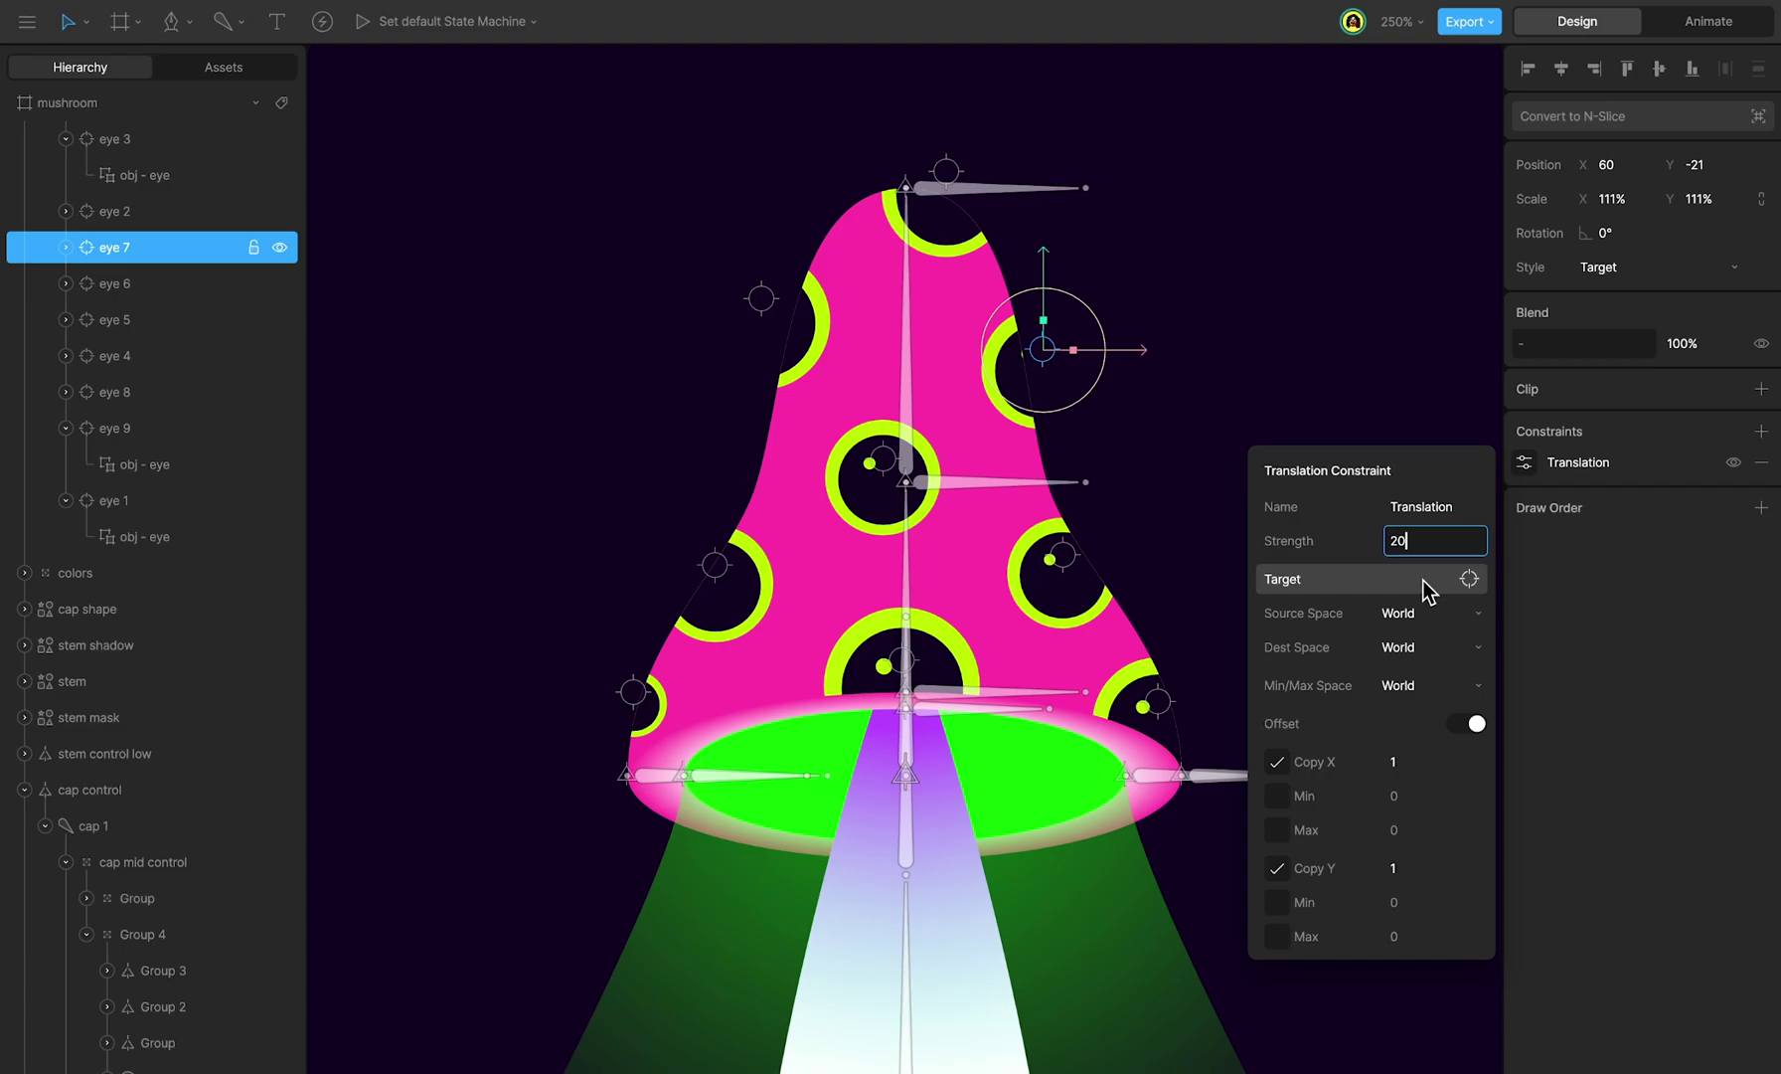
click(1424, 580)
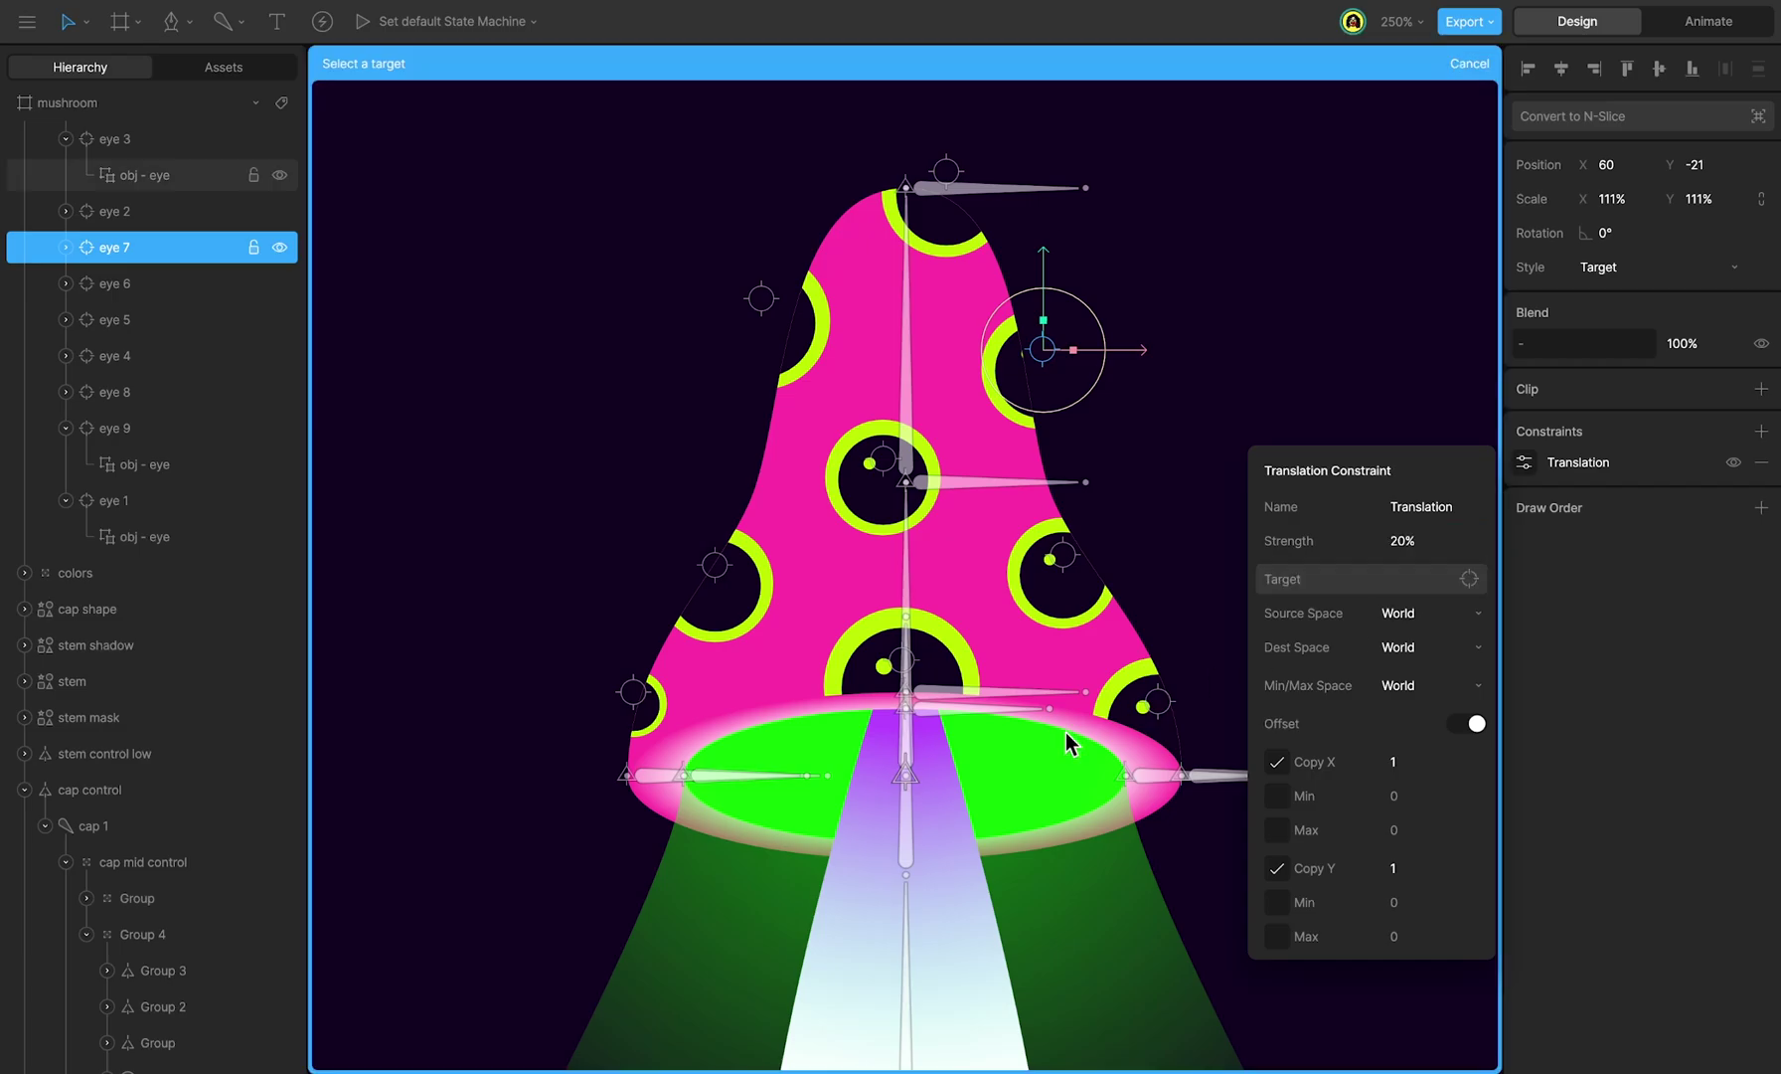
click(901, 692)
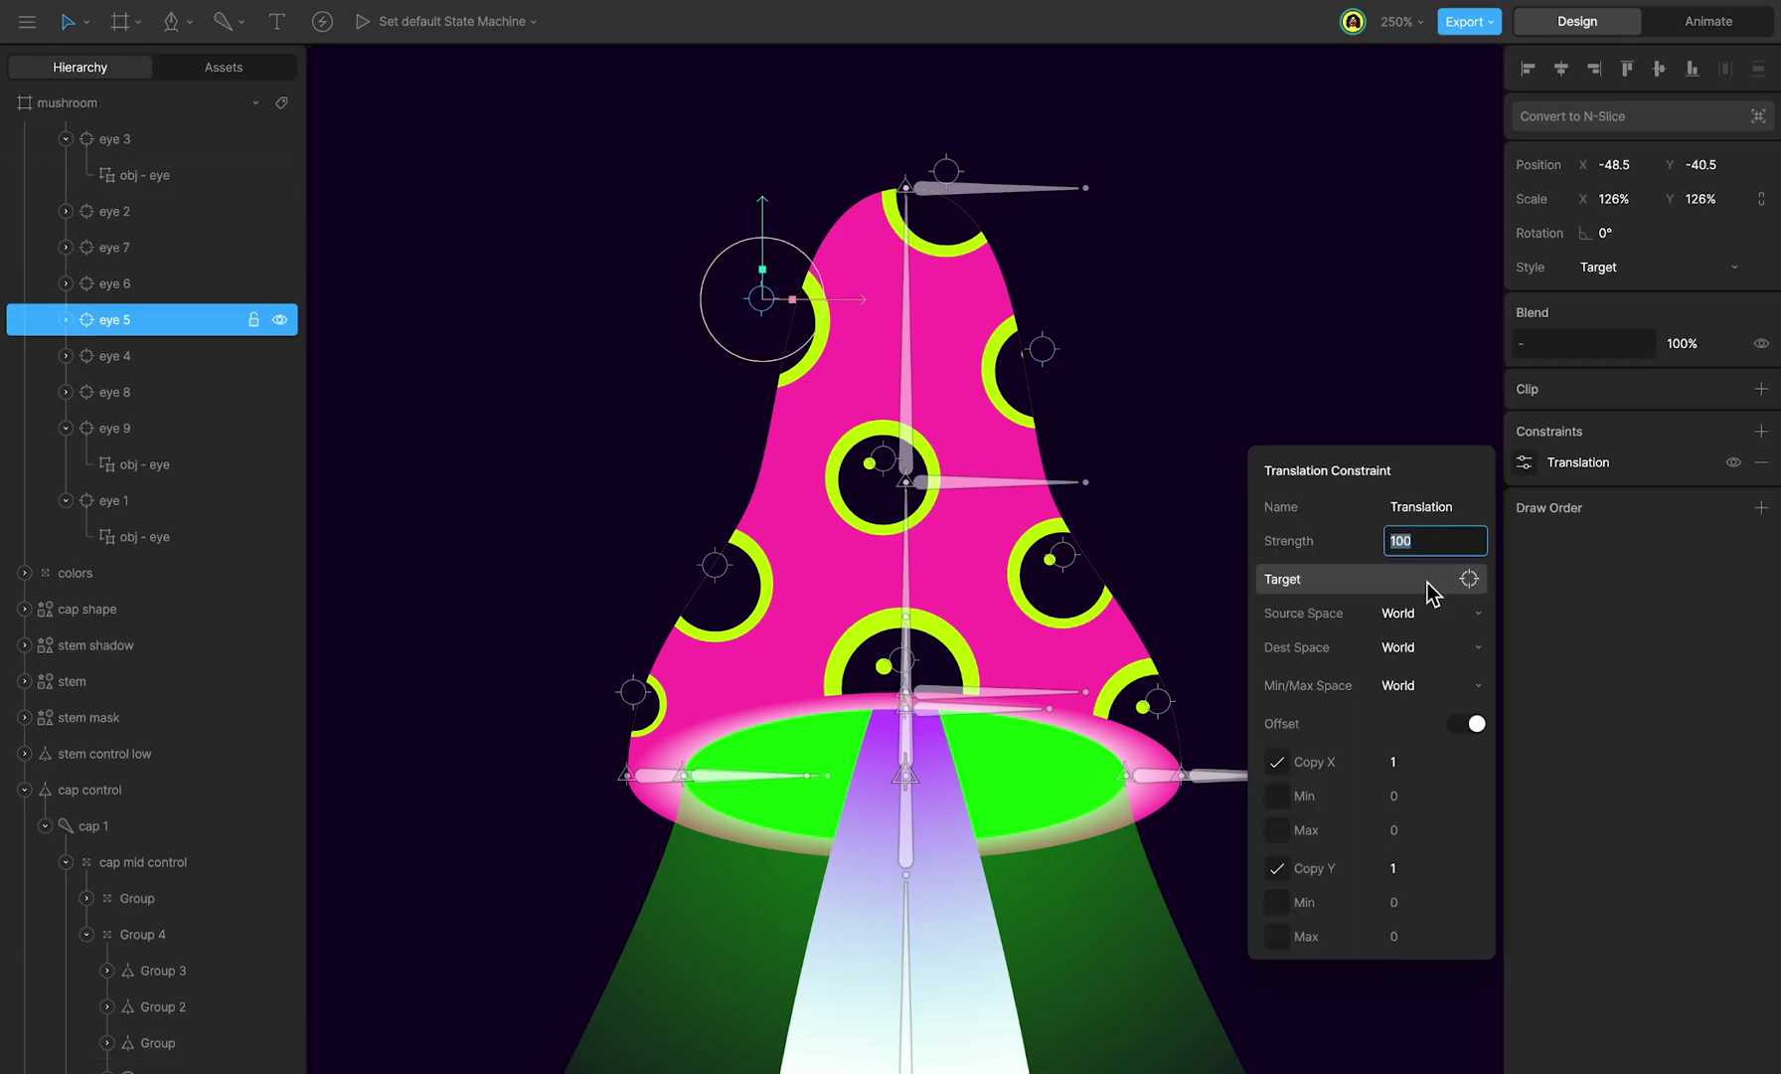
Step: Target the rim control from eye 5's and eye 6's Translation constraints, with eye 6 at 10% strength, and preview the depth animation
click(1426, 584)
click(903, 693)
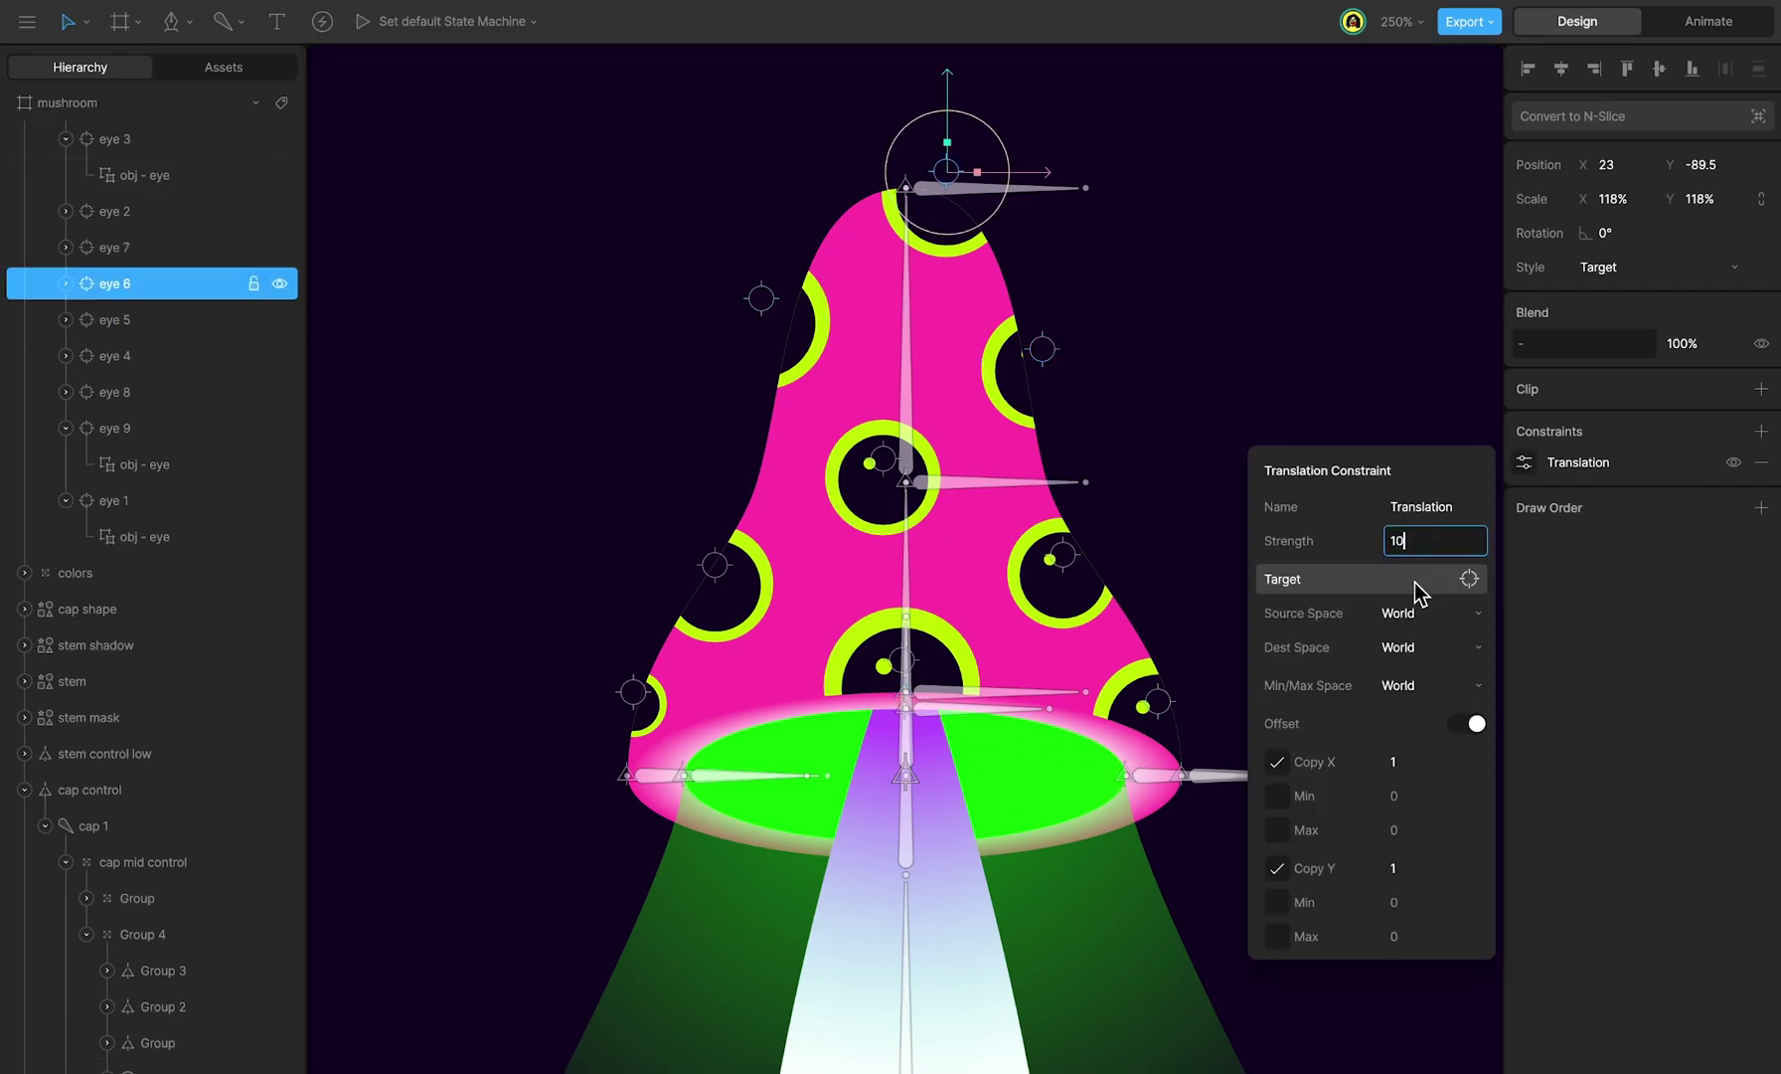
click(1414, 581)
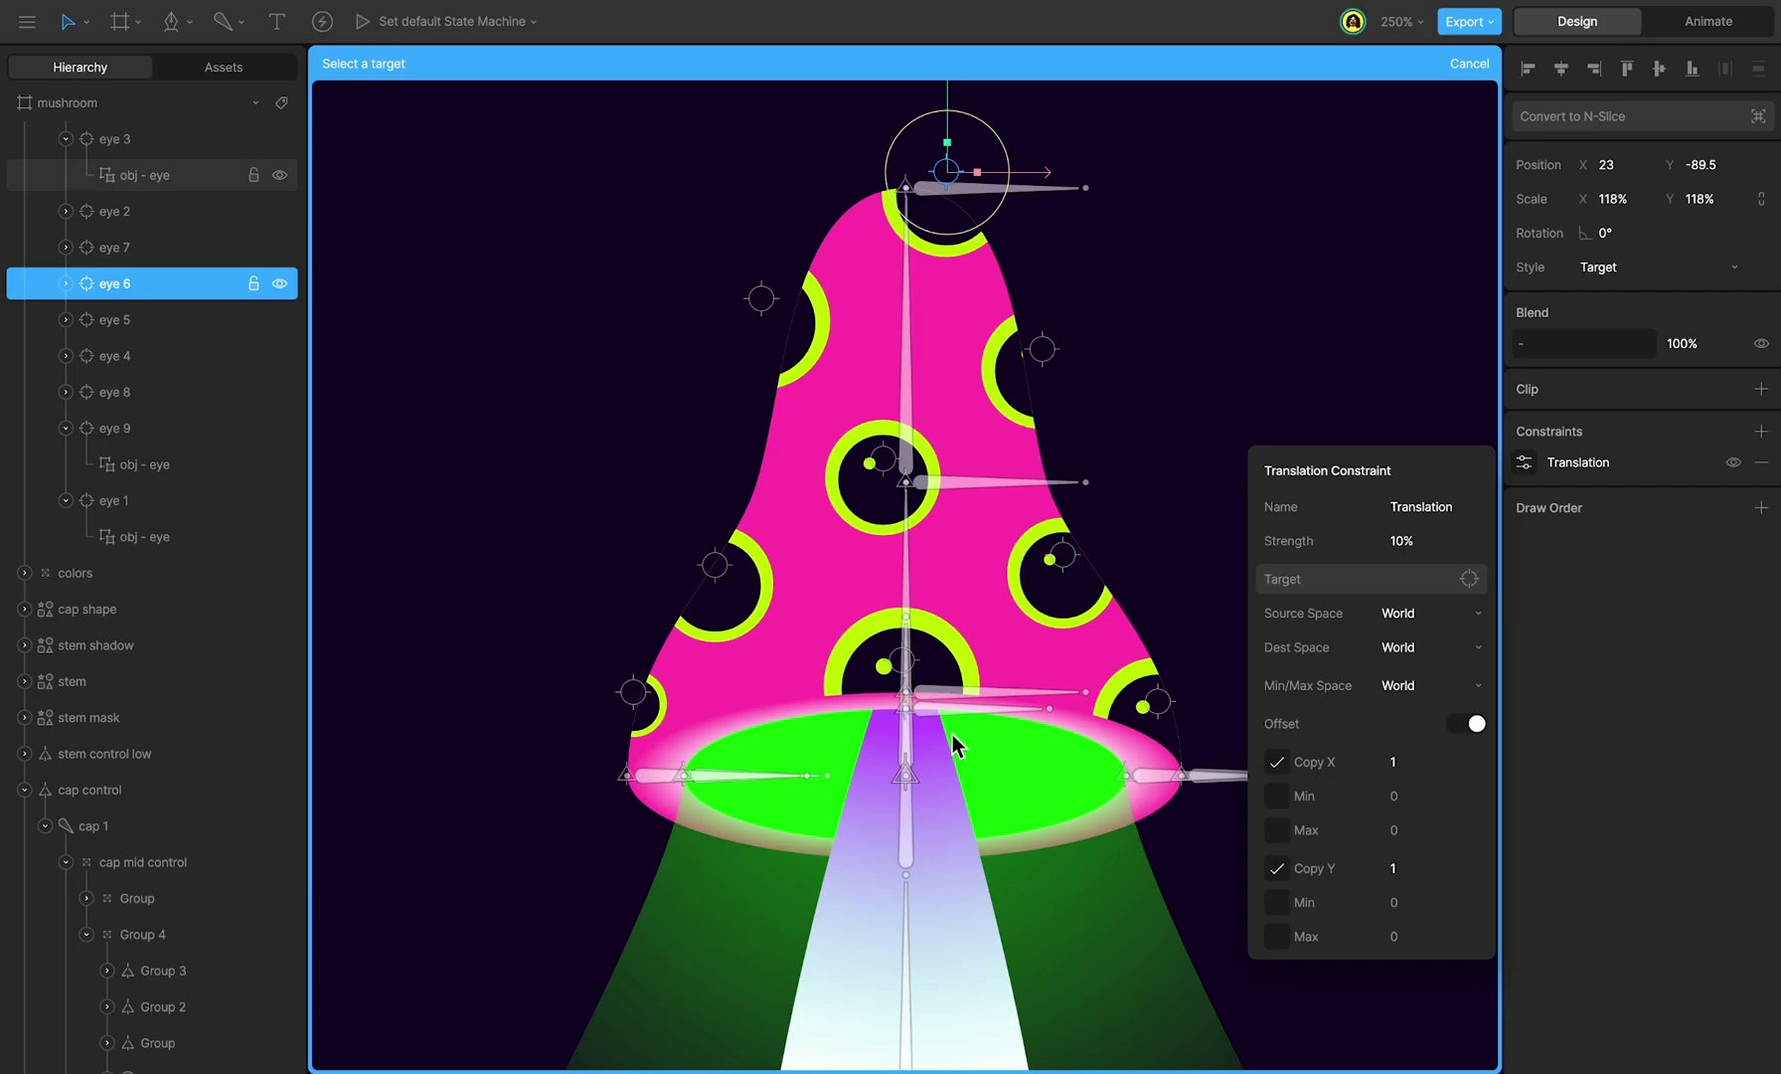
click(906, 696)
key(Tab)
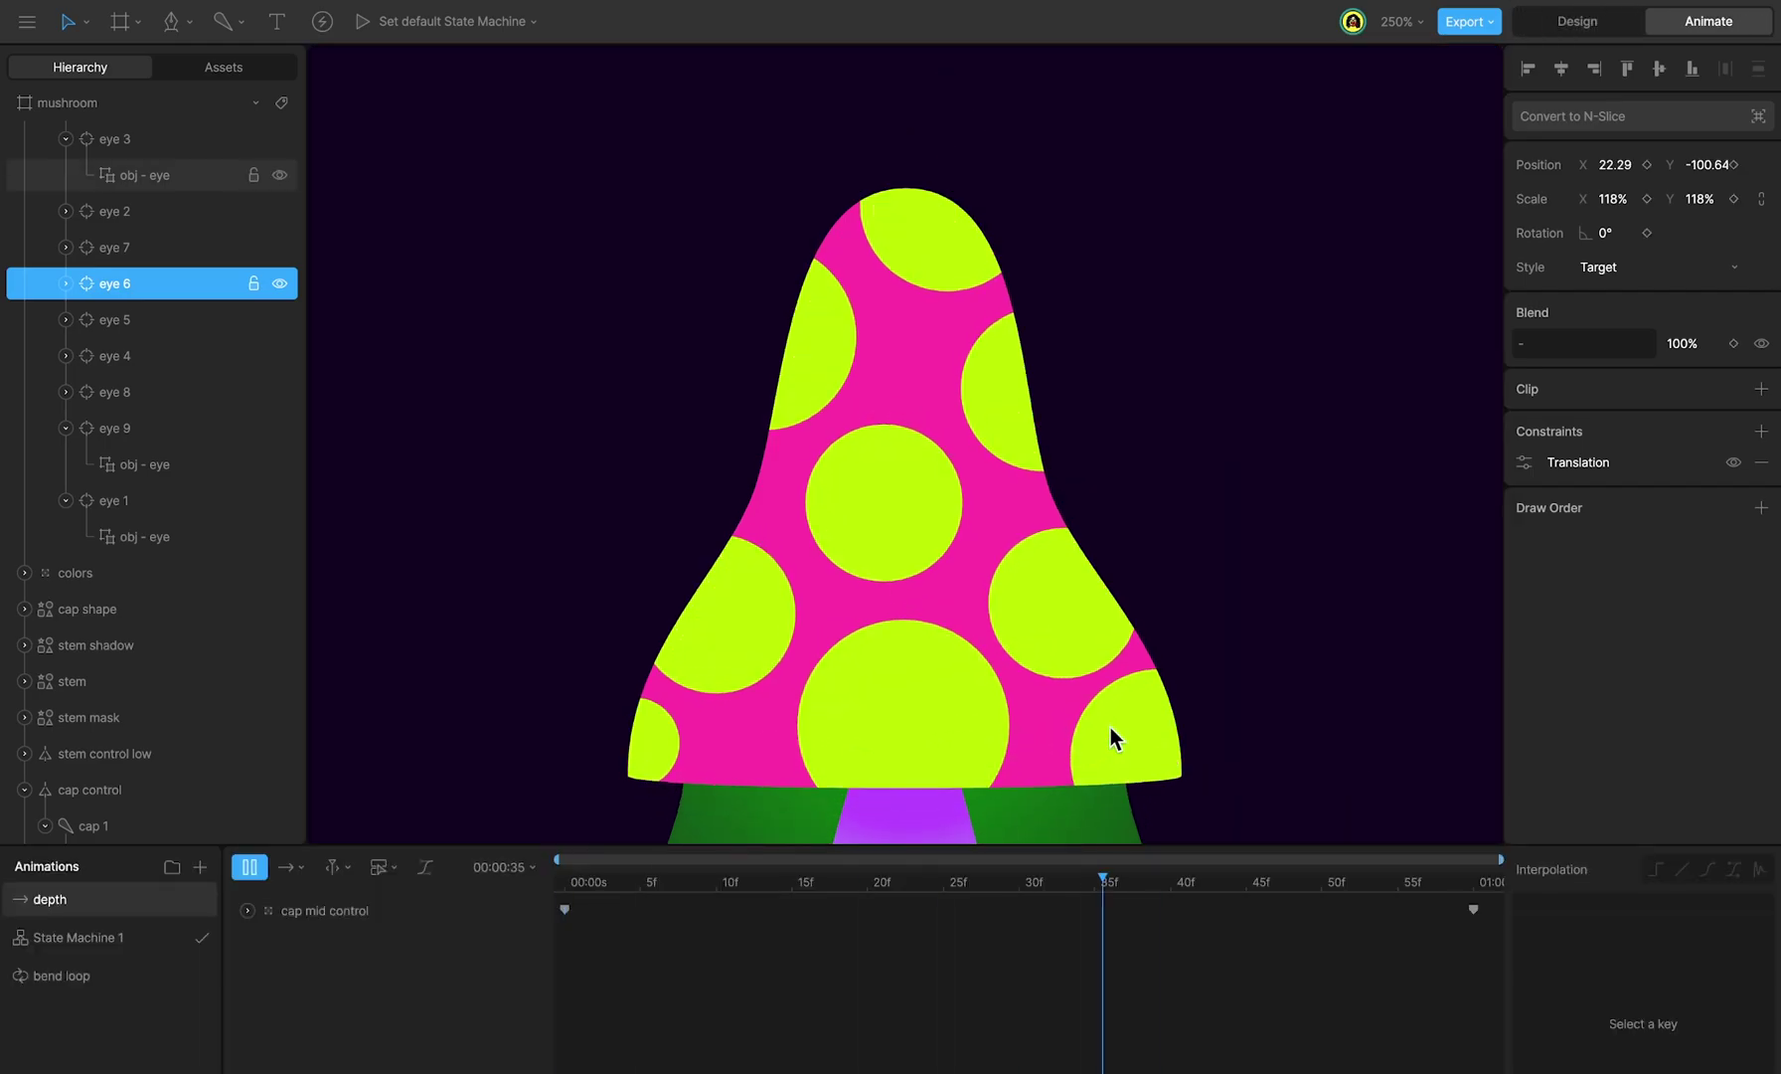
drag(641, 895, 398, 924)
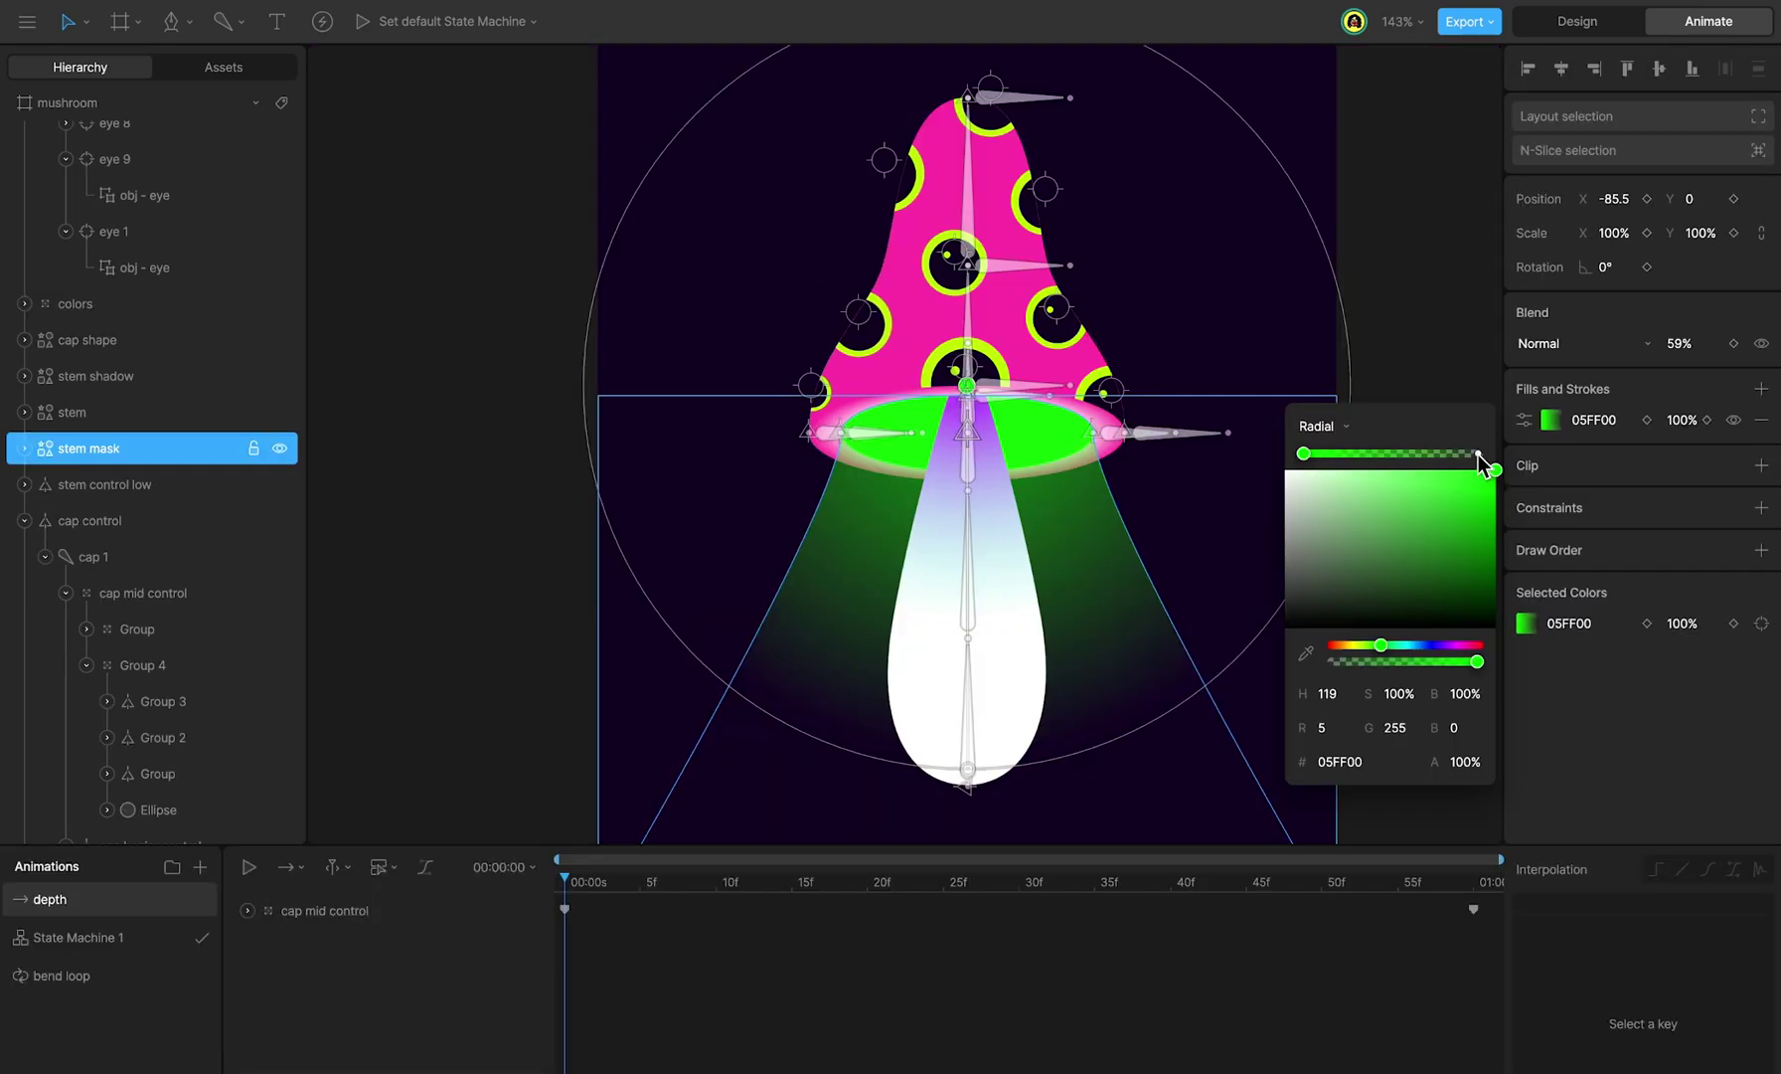
Step: At the 1-second end of the depth animation, shrink the stem mask's green glow by moving its radial gradient's transparent stop inward to about the midpoint
key(space)
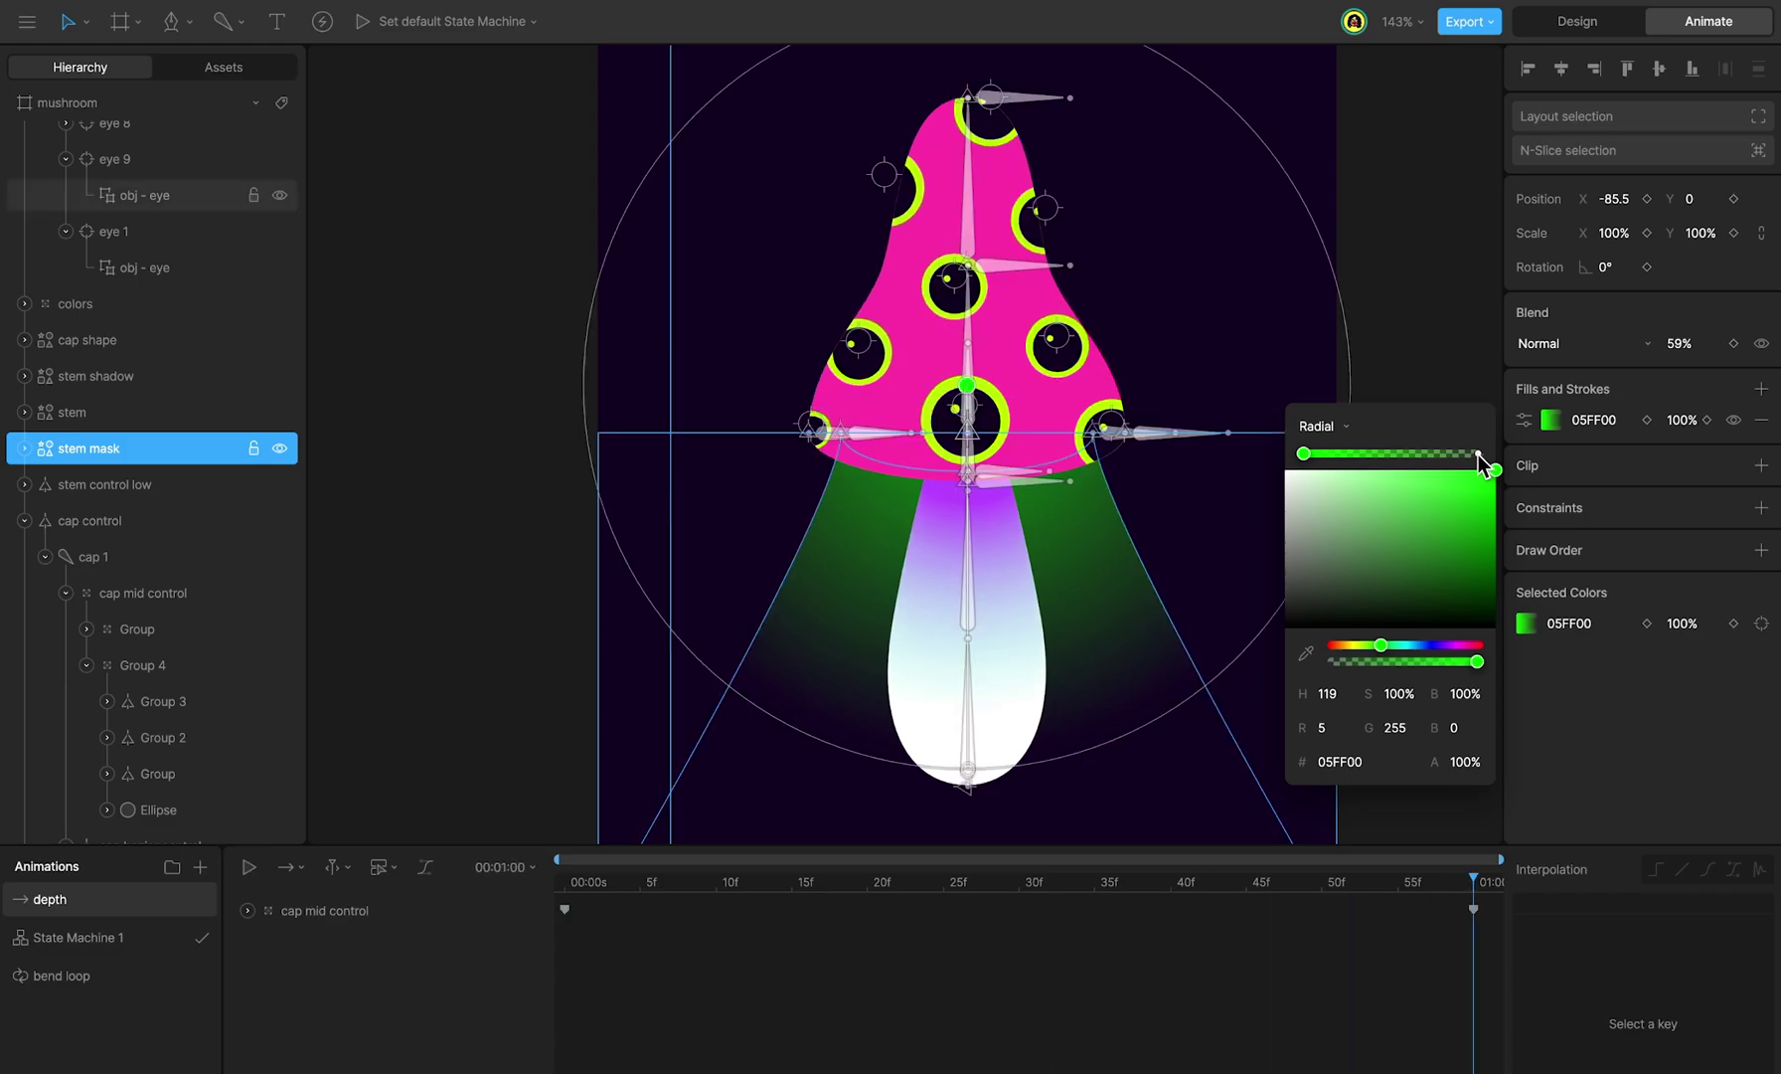
drag(1478, 454, 1384, 455)
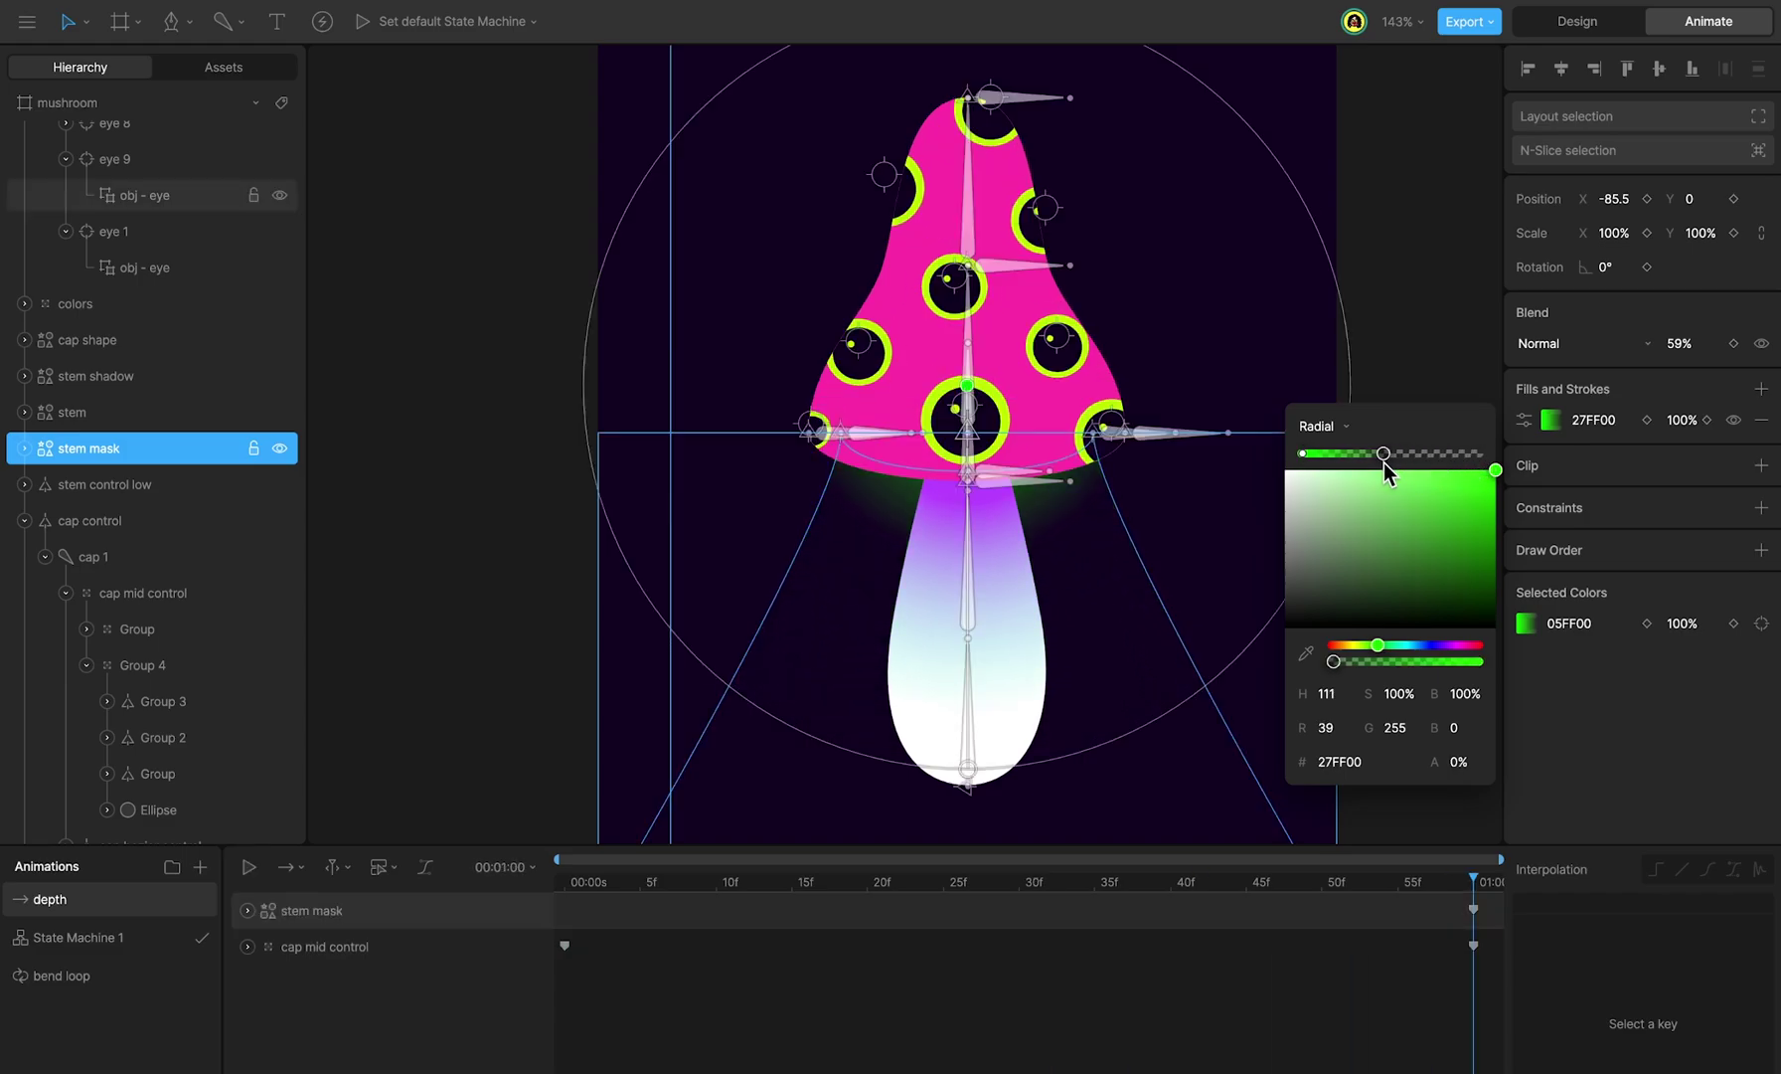
key(space)
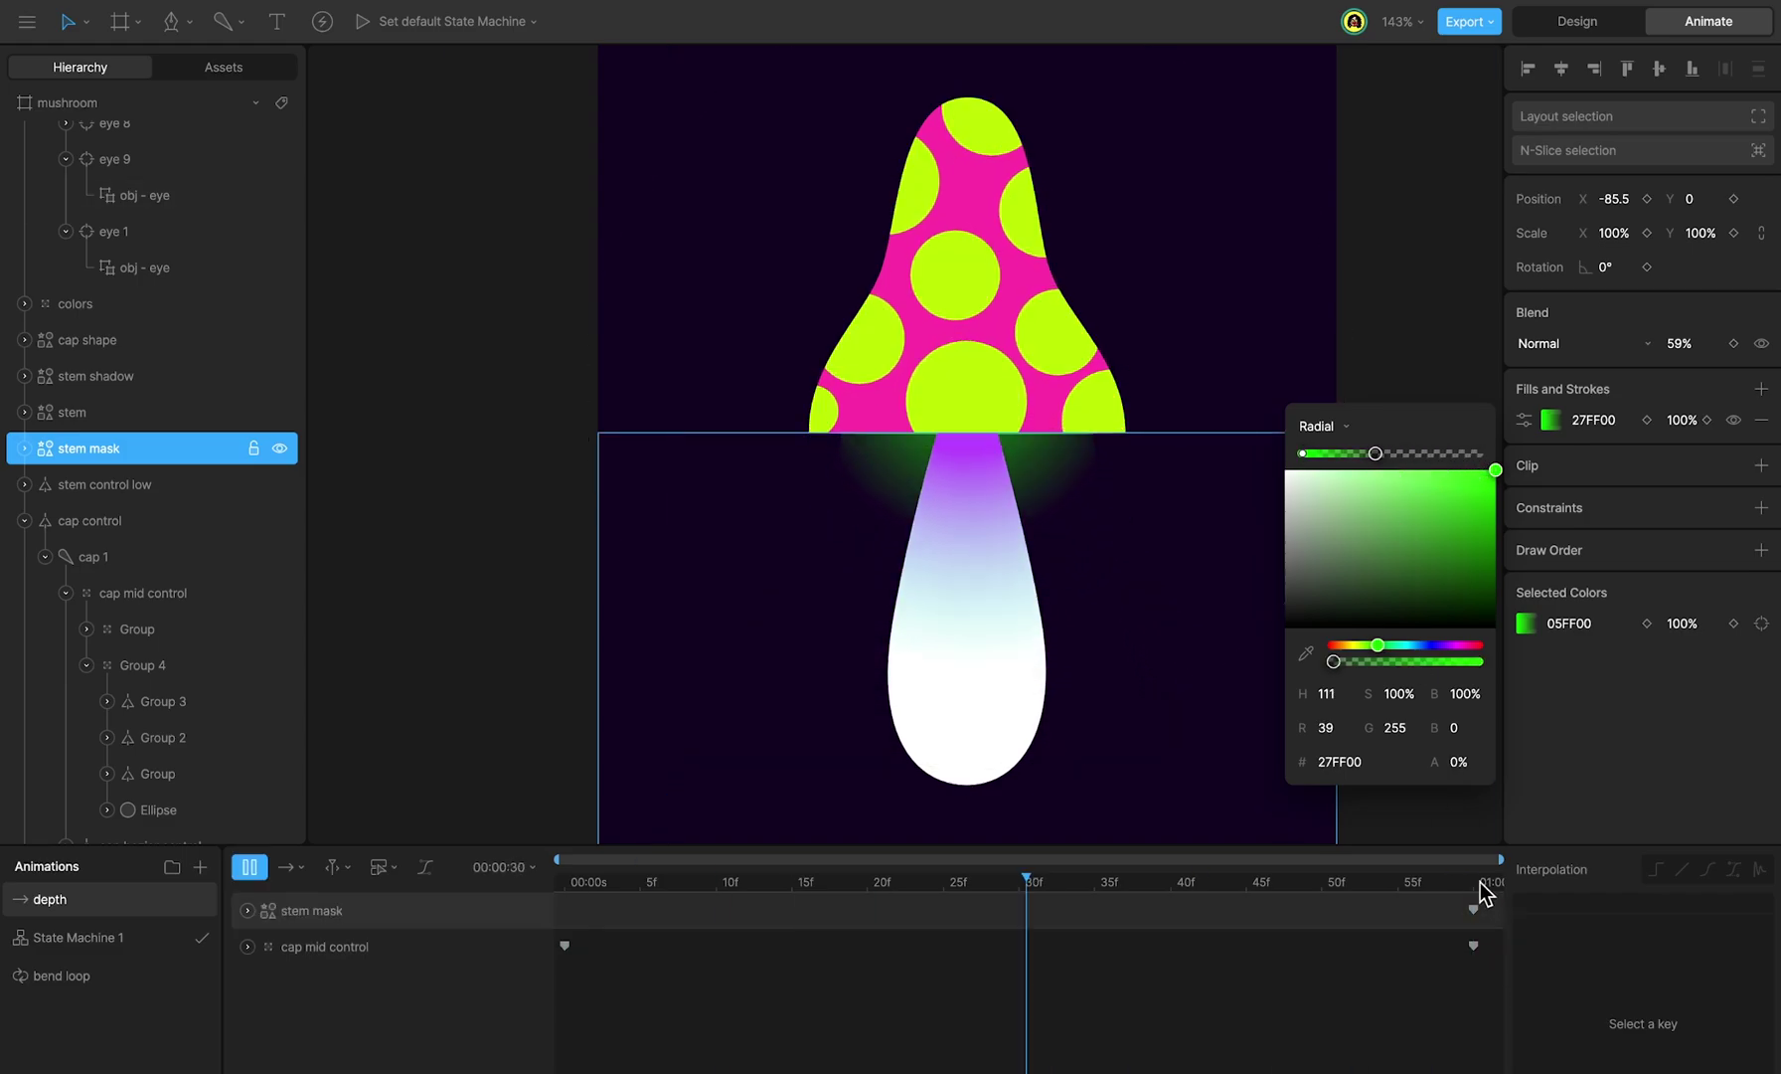
Step: At frame 0 of the depth animation, extend the stem mask's glow by moving the transparent gradient stop almost fully outward, and preview the change
drag(1473, 883, 484, 861)
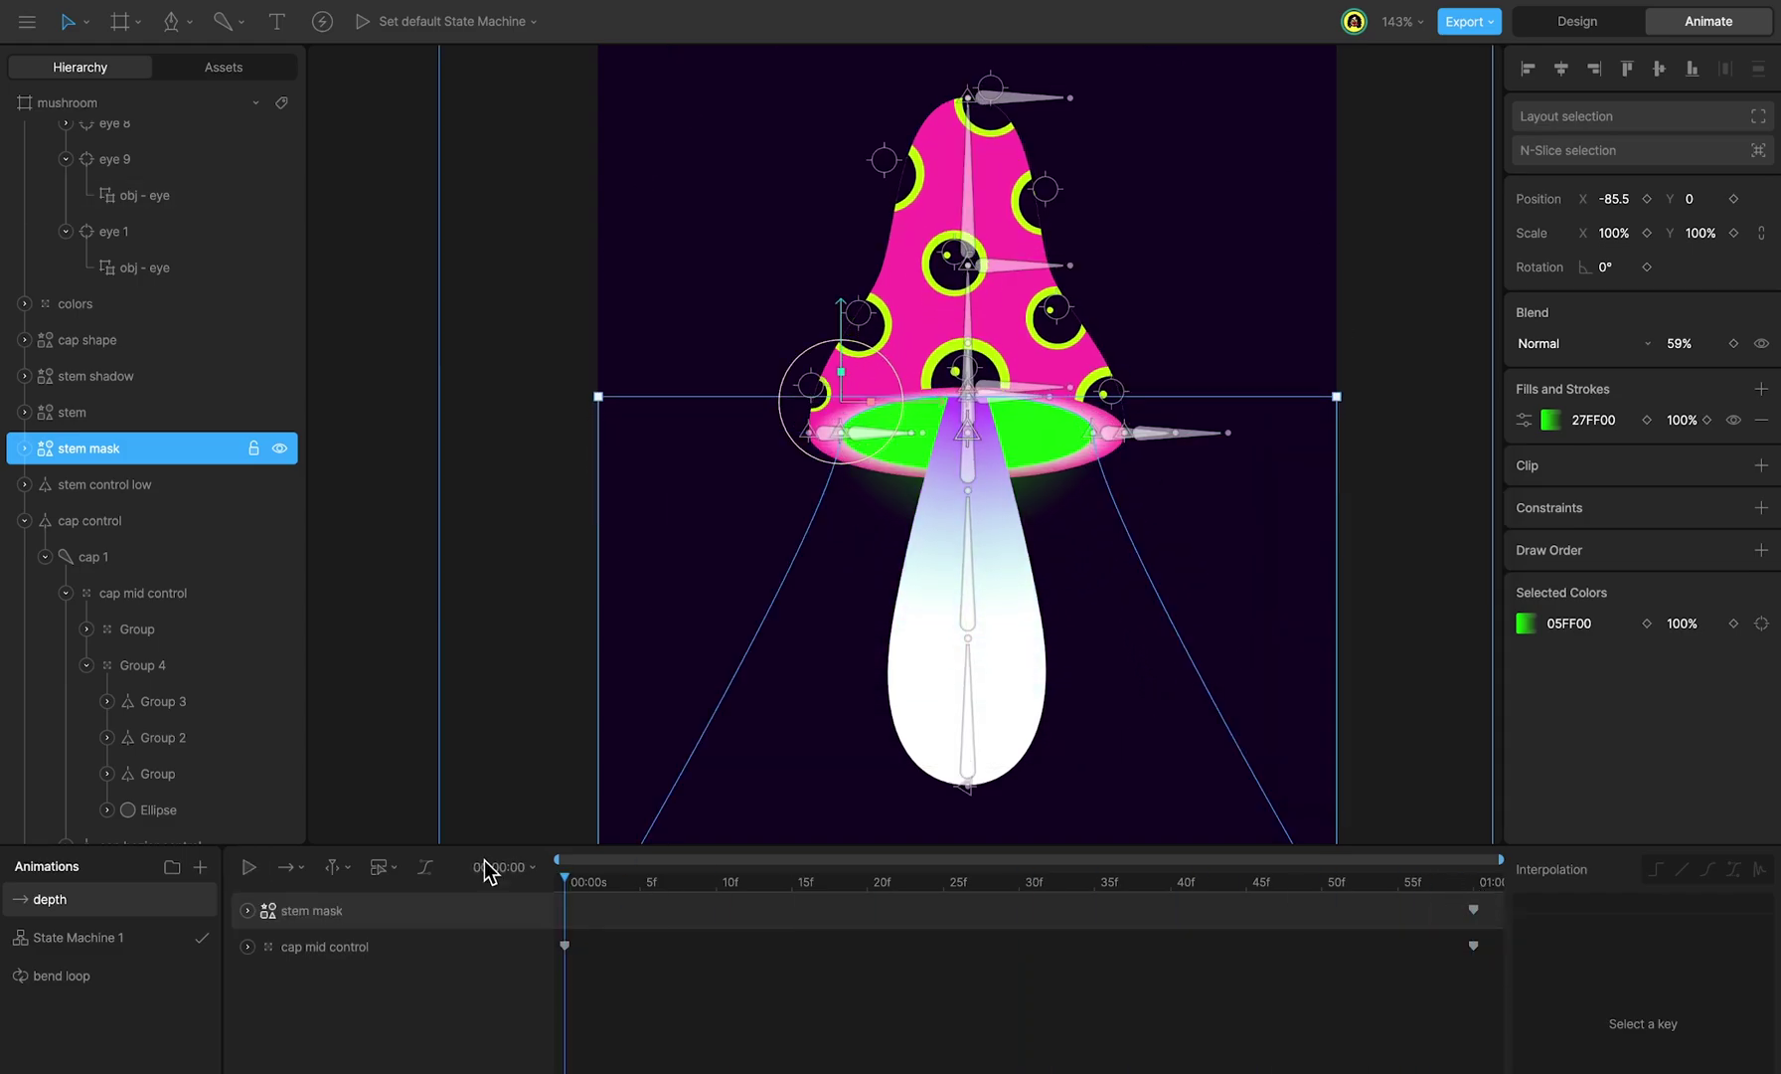
click(1551, 419)
drag(1377, 453, 1464, 455)
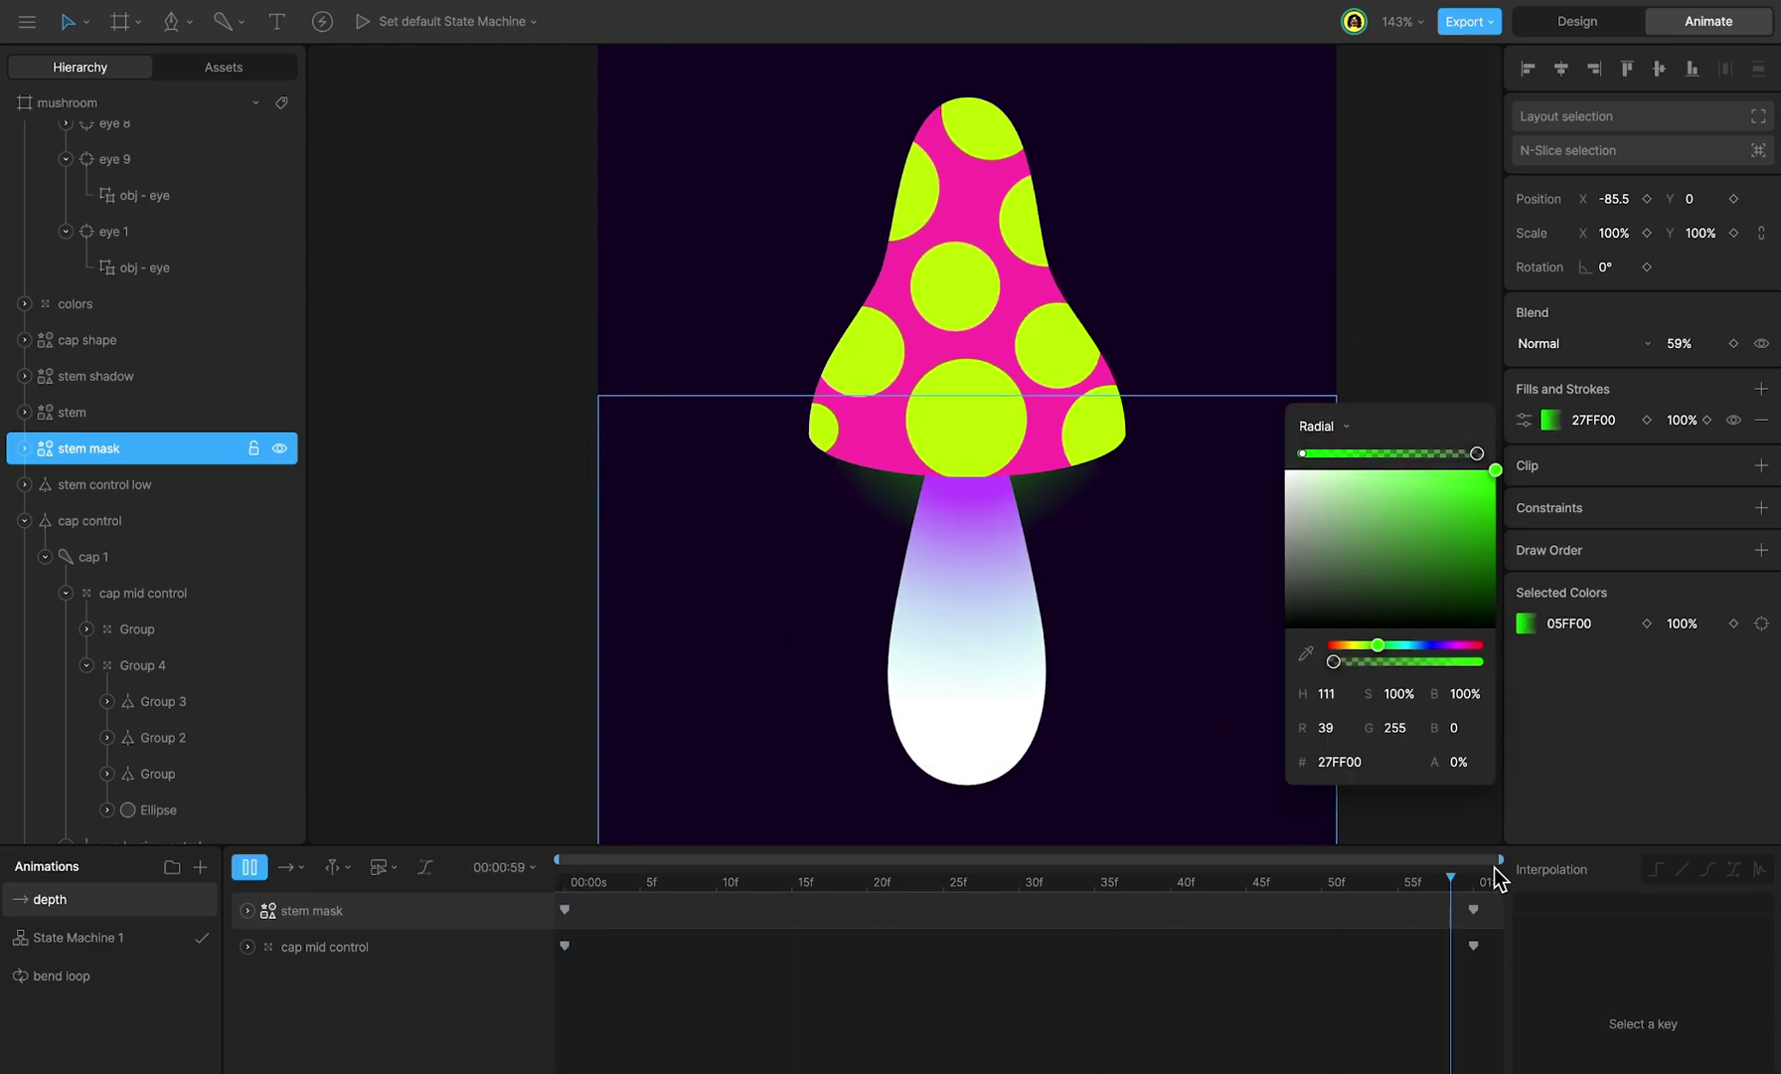
drag(1496, 875, 500, 901)
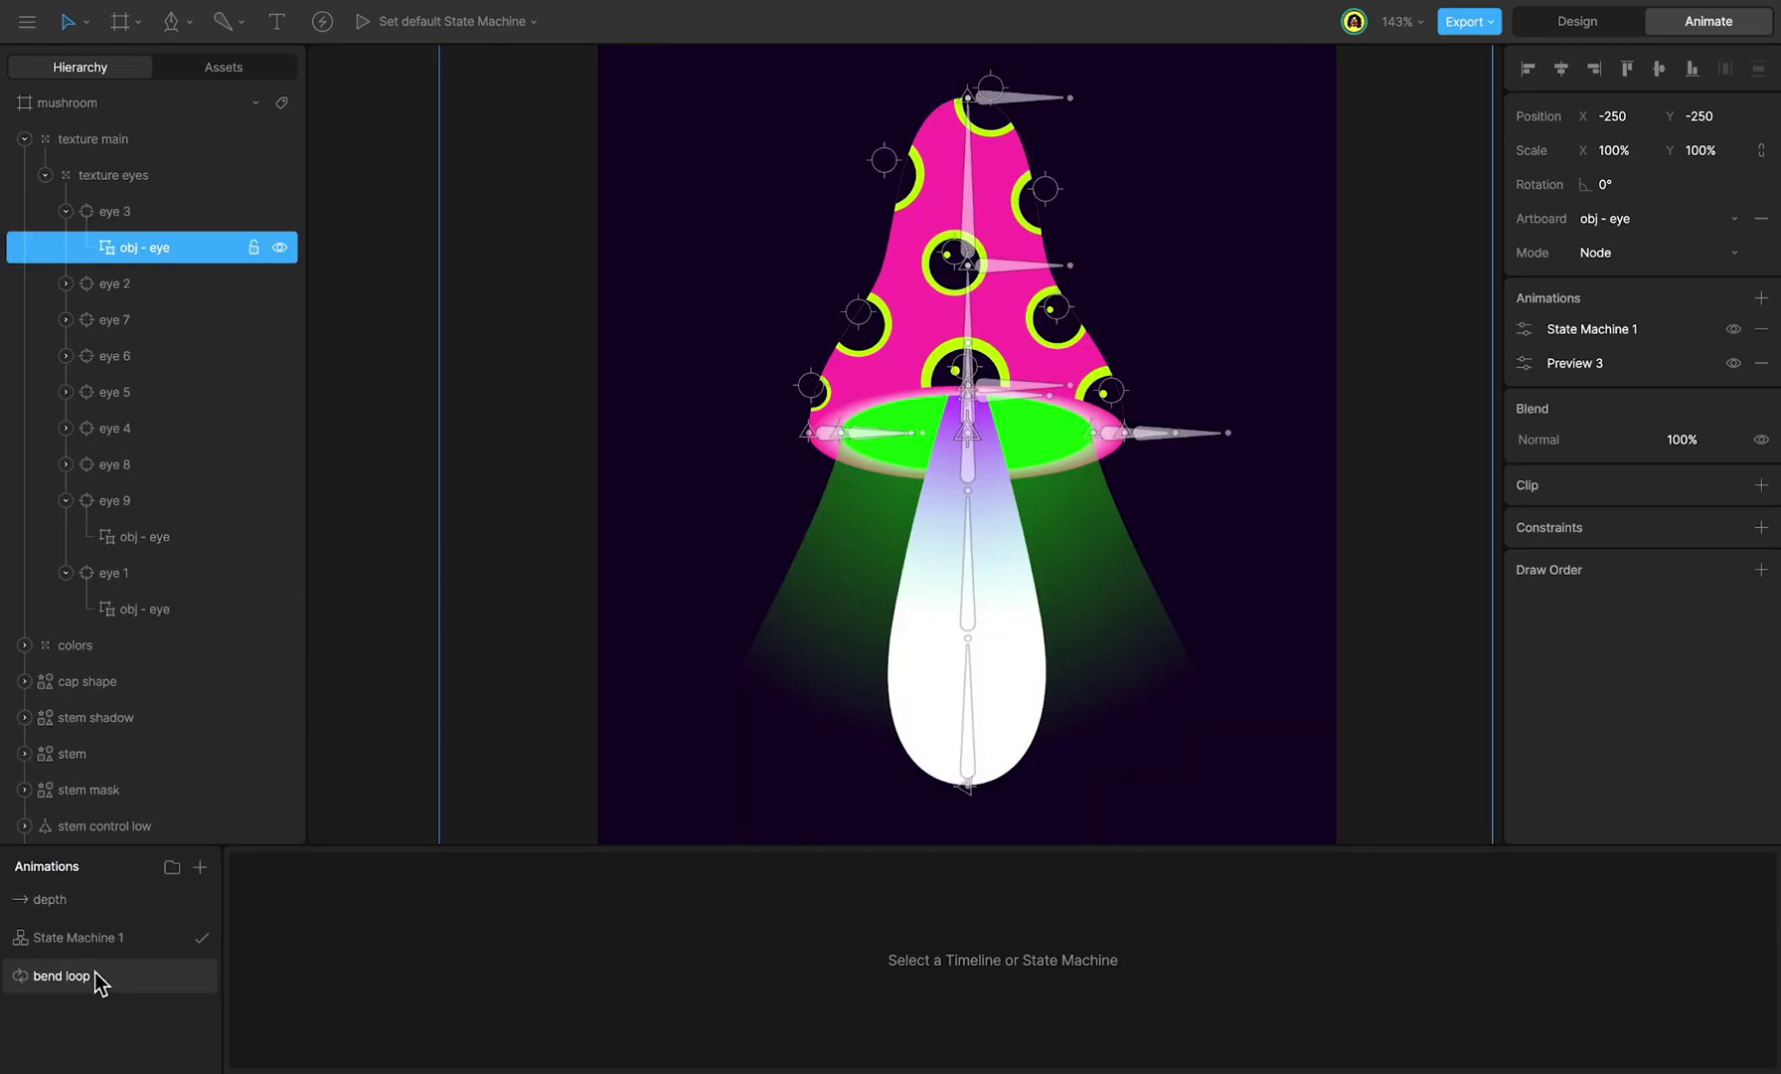
Step: Duplicate the bend loop animation as wobl loop and clear the copy's keyframes
right_click(100, 982)
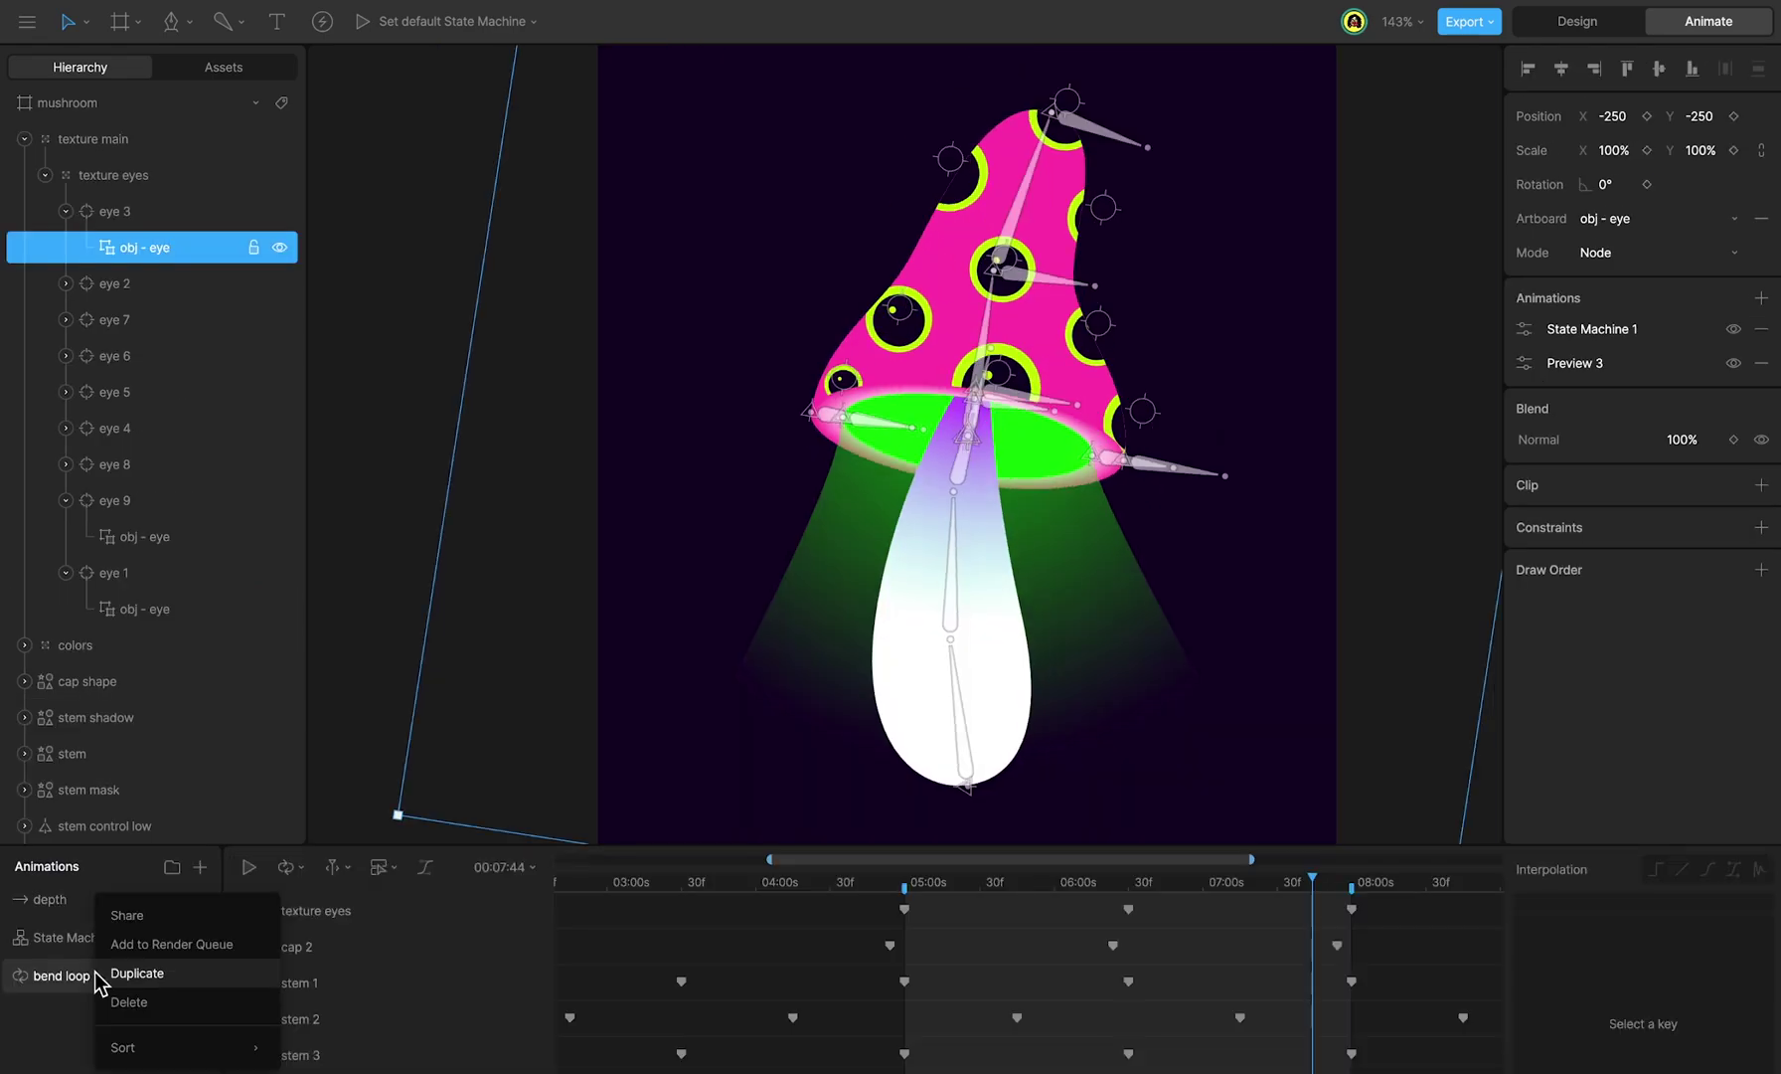
click(138, 973)
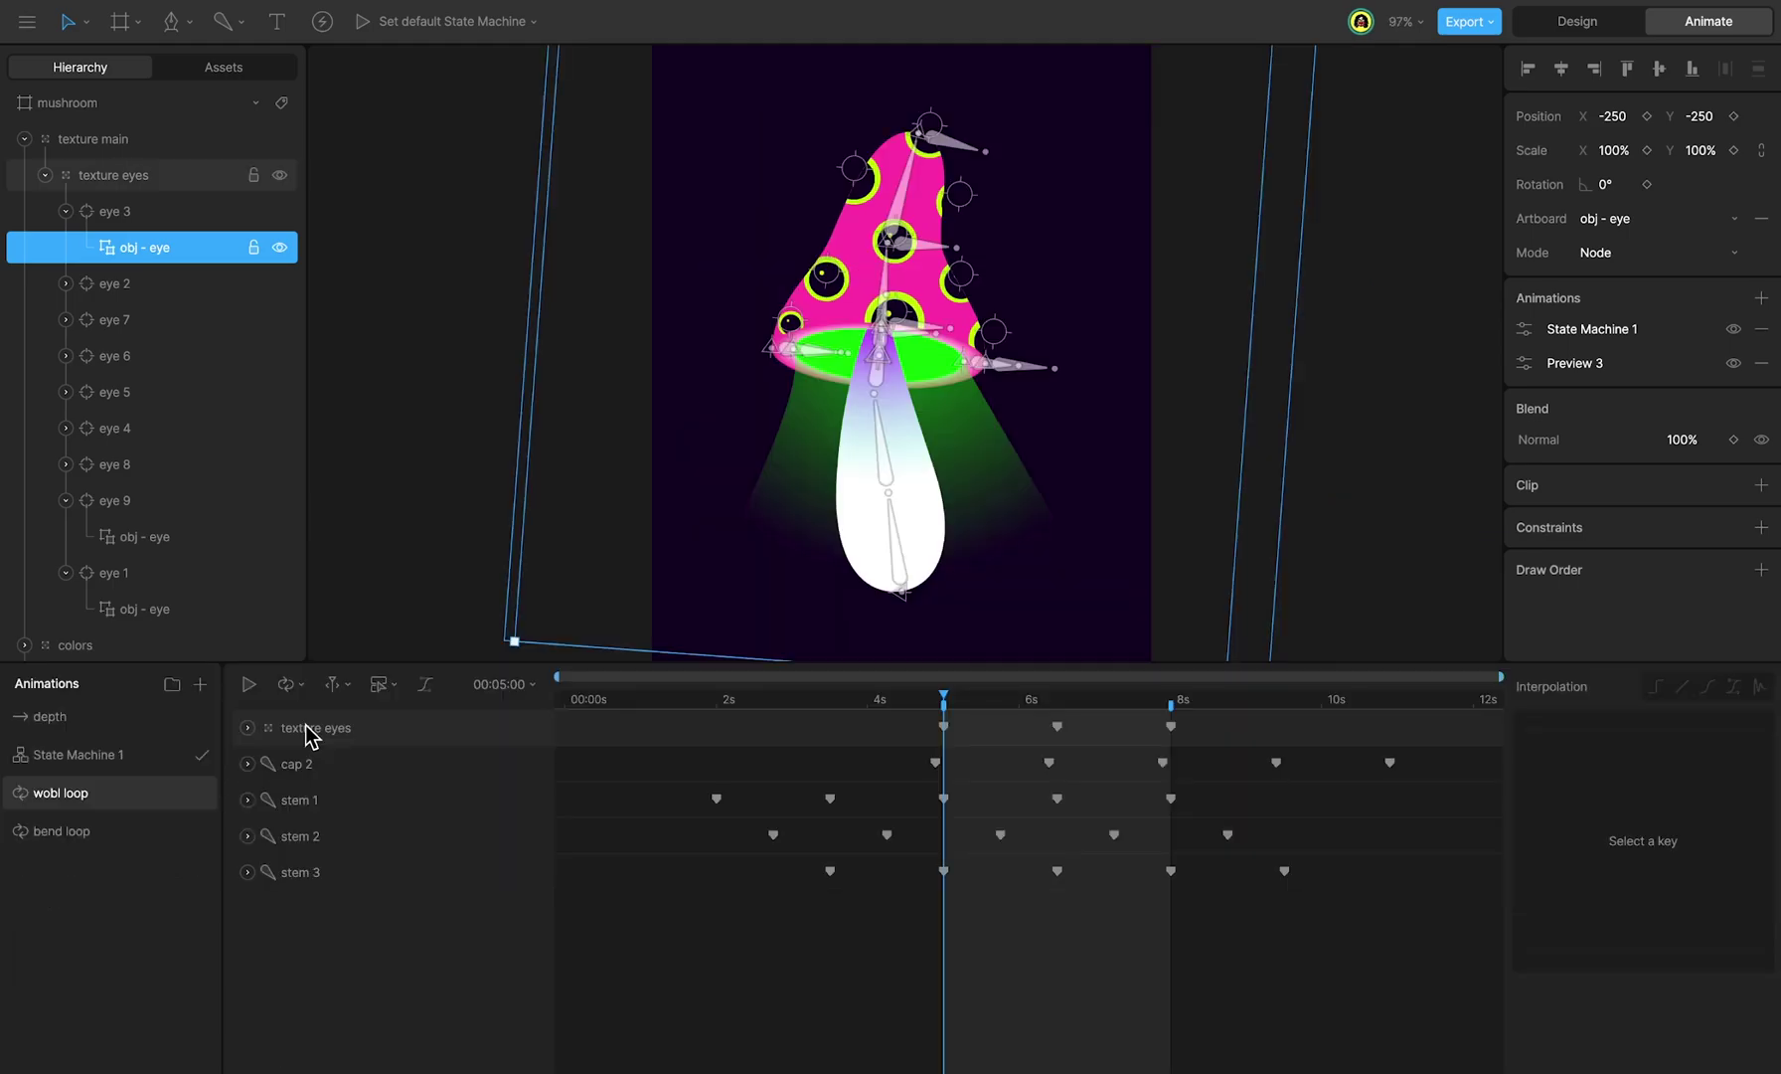
drag(309, 734, 328, 868)
Step: Add a joystick beside the mushroom artboard and assign the depth animation to its X axis
key(Tab)
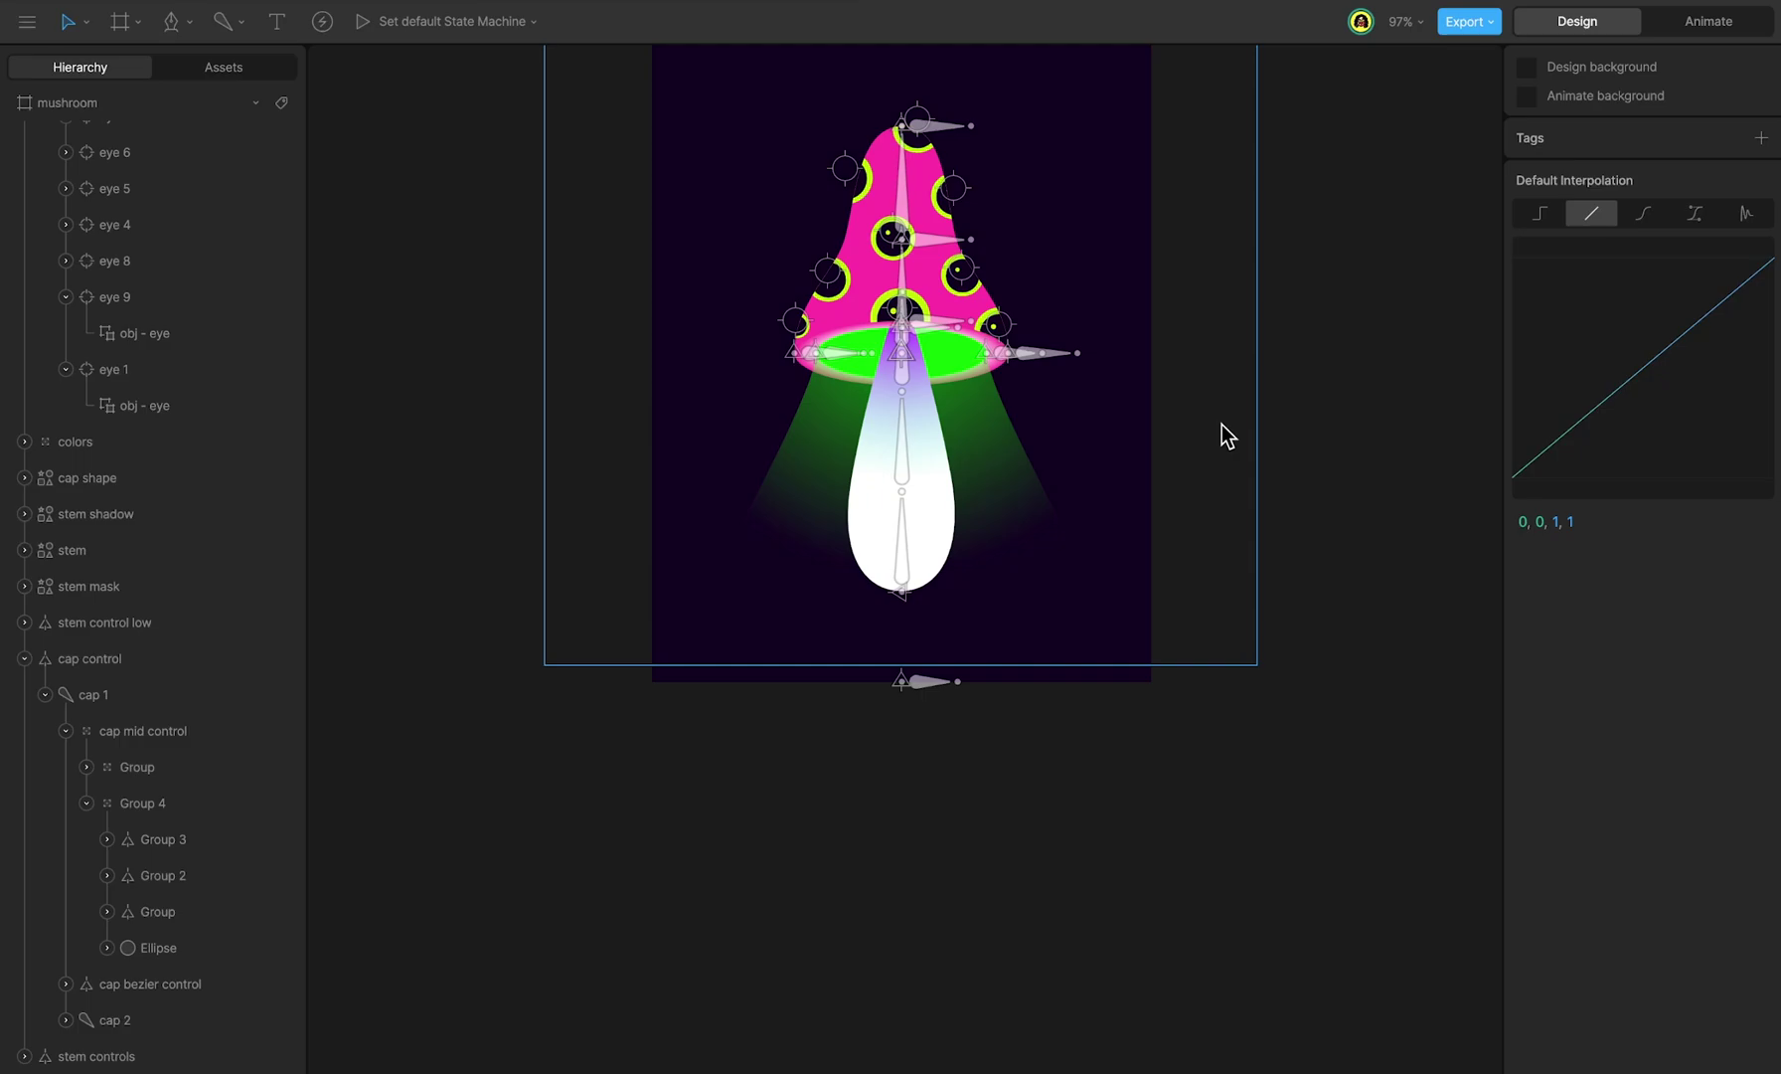
key(j)
click(1214, 236)
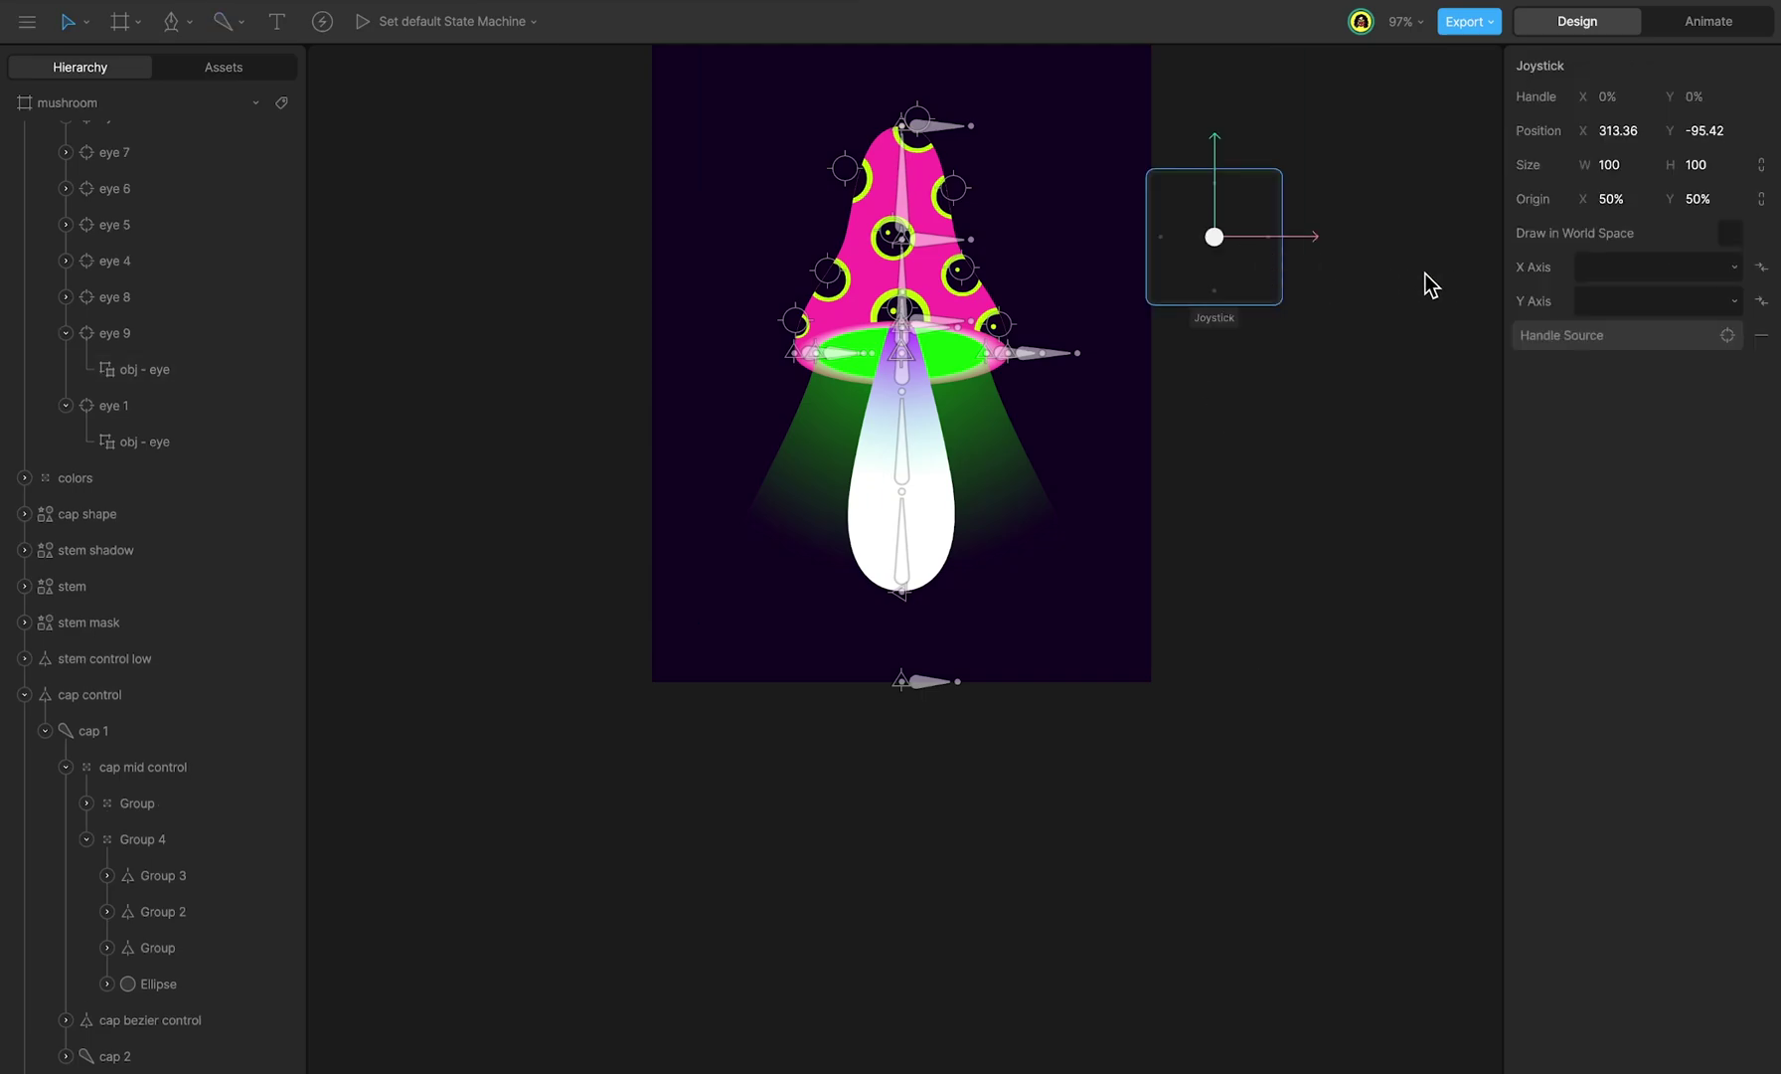
click(1645, 265)
click(1597, 334)
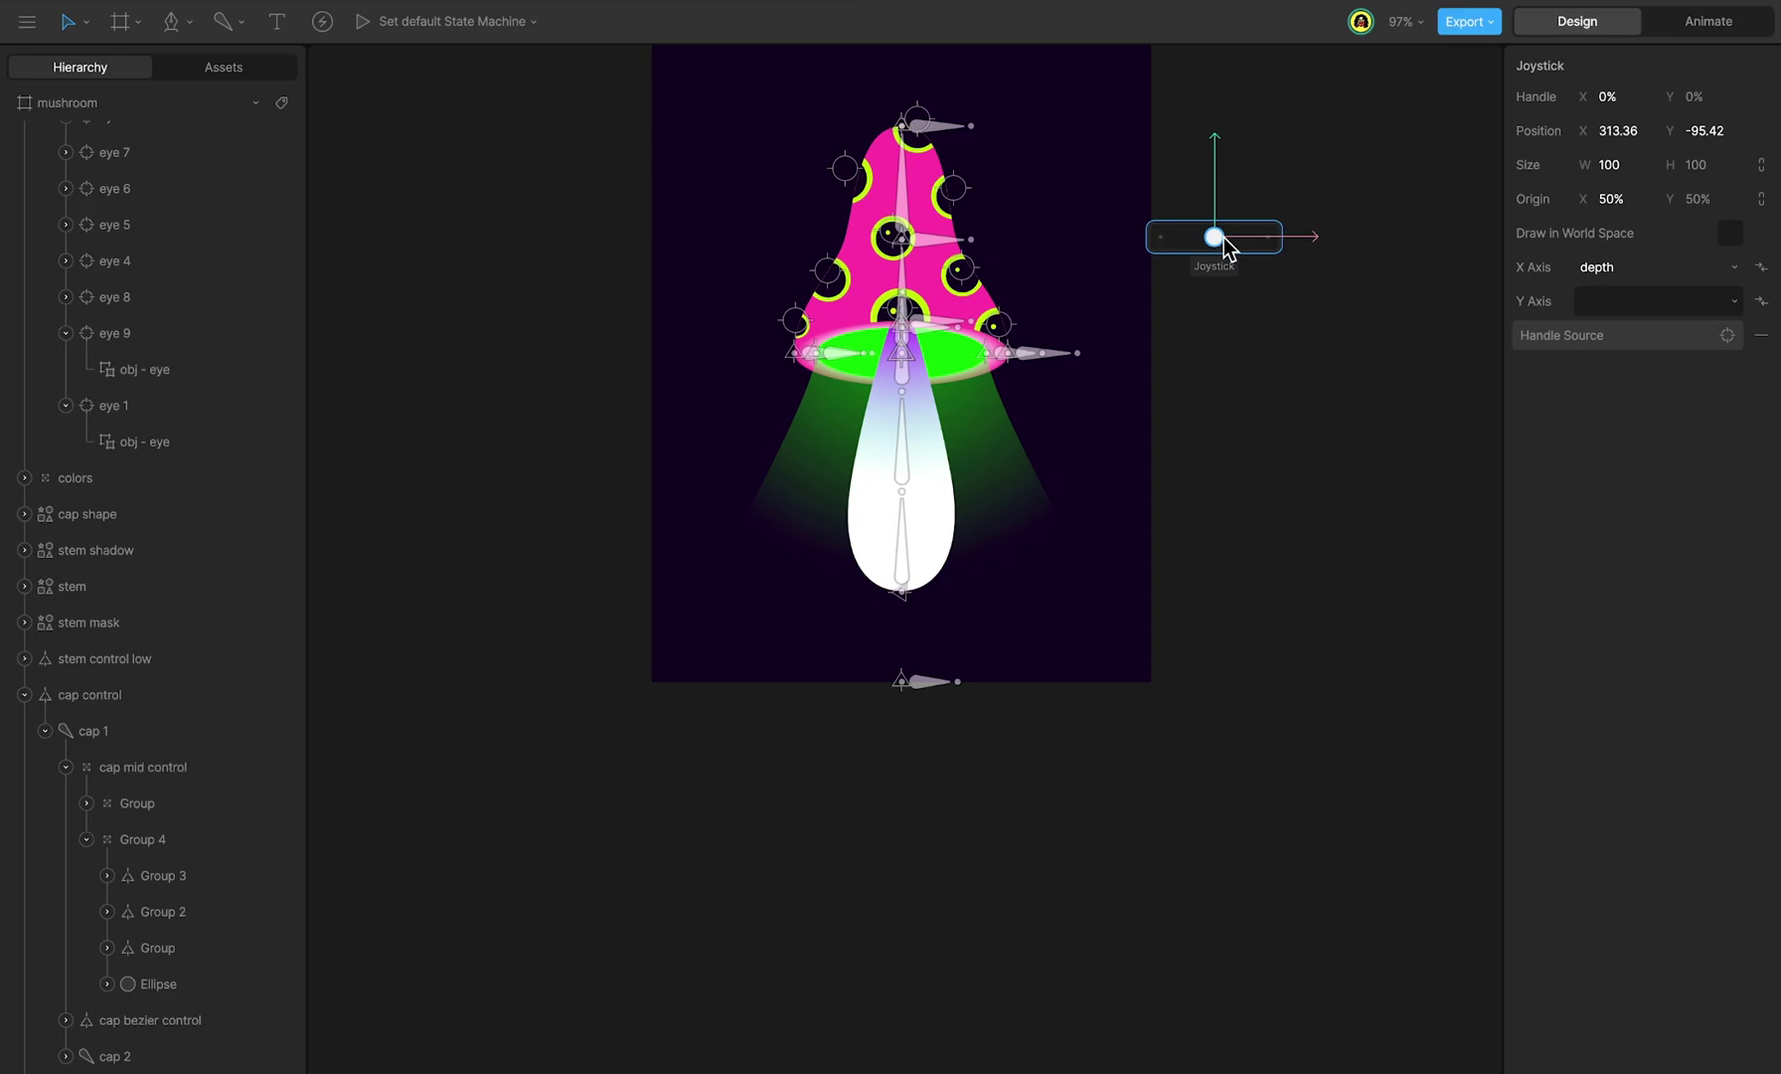
Step: In wobl loop, key the joystick's X handle at -100% at 5:00 and at 100% at 6:30
key(Tab)
drag(1595, 114, 1574, 847)
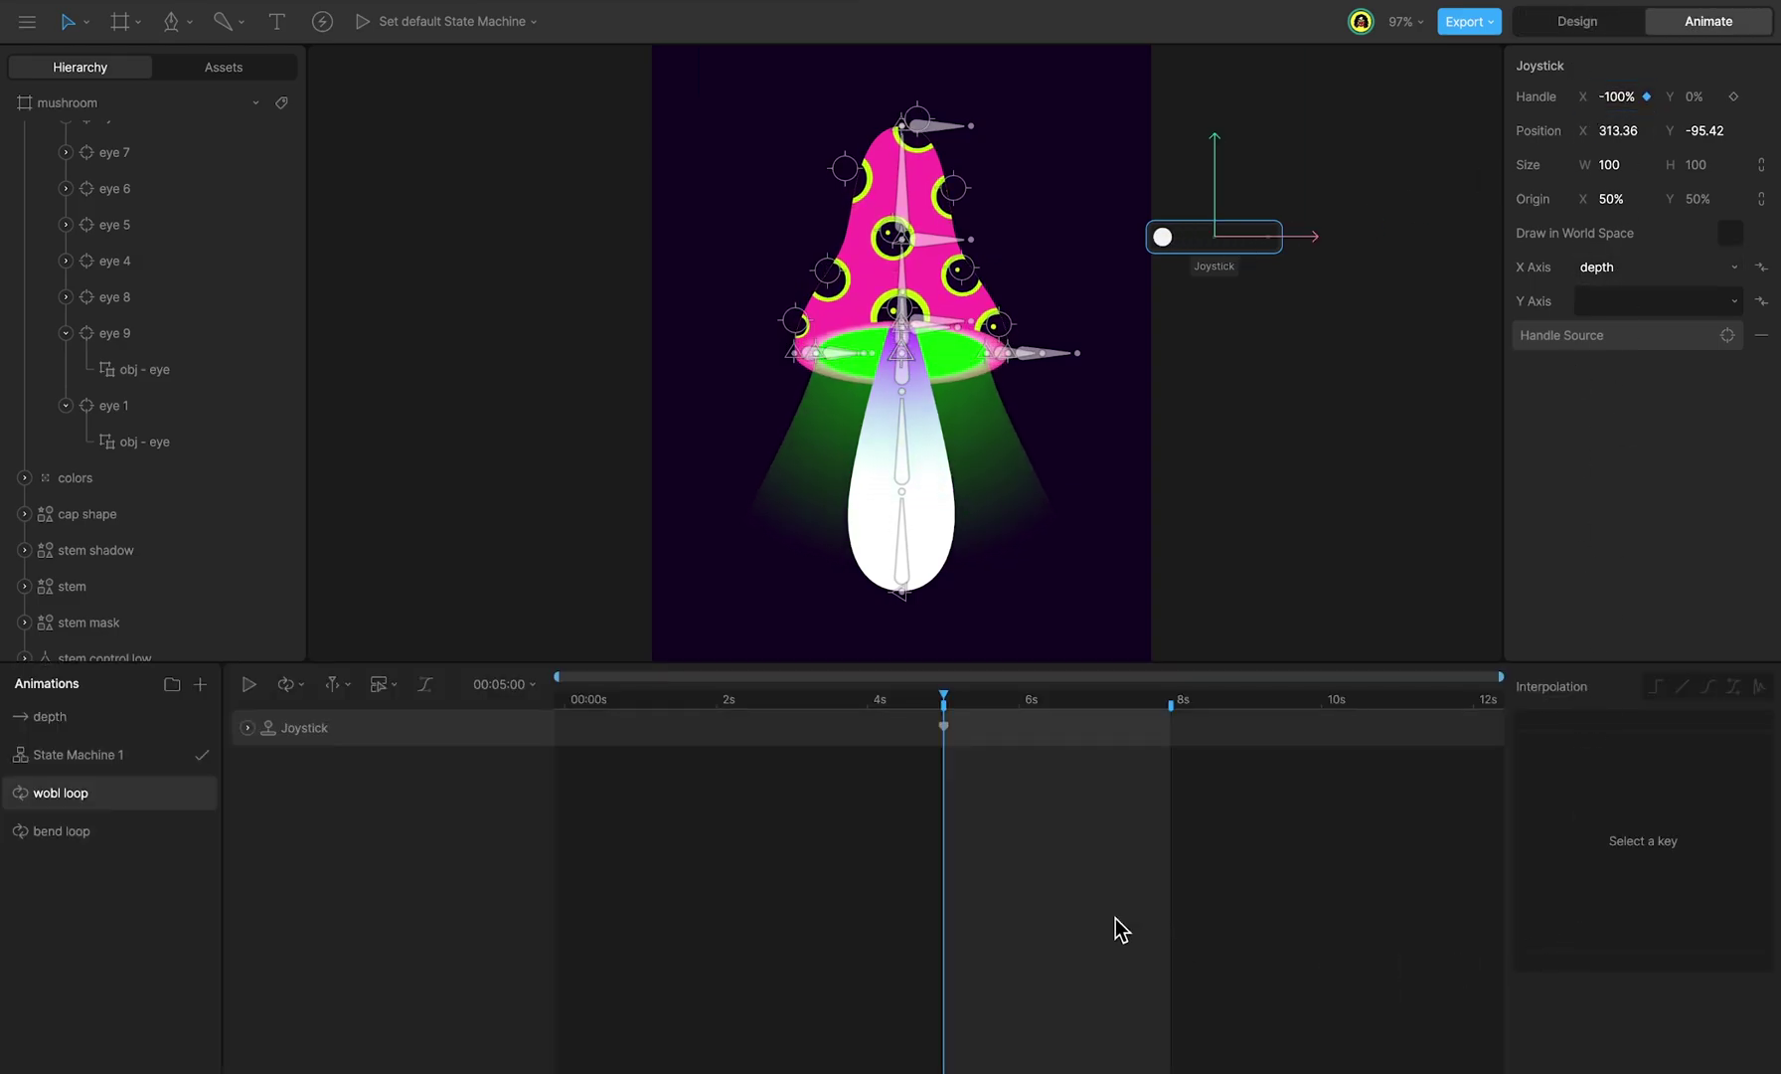
drag(971, 717, 1024, 714)
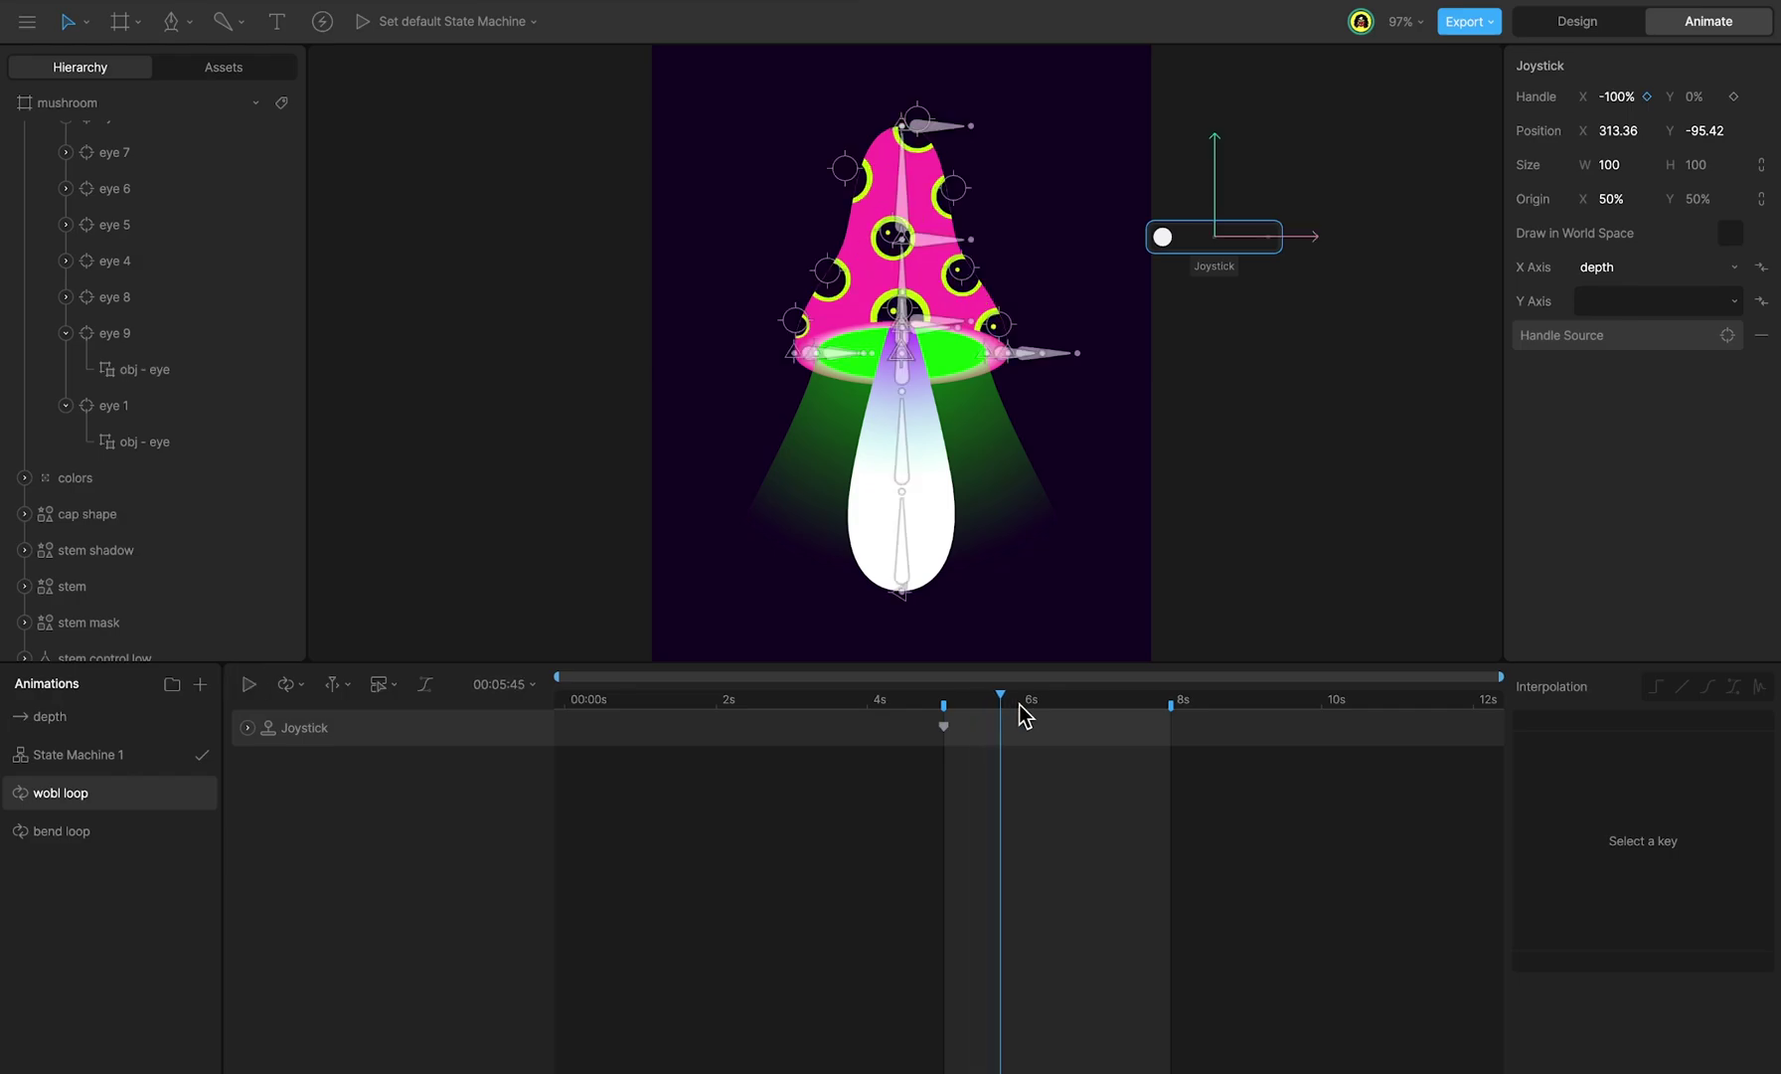
scroll(1031, 735, up, 3)
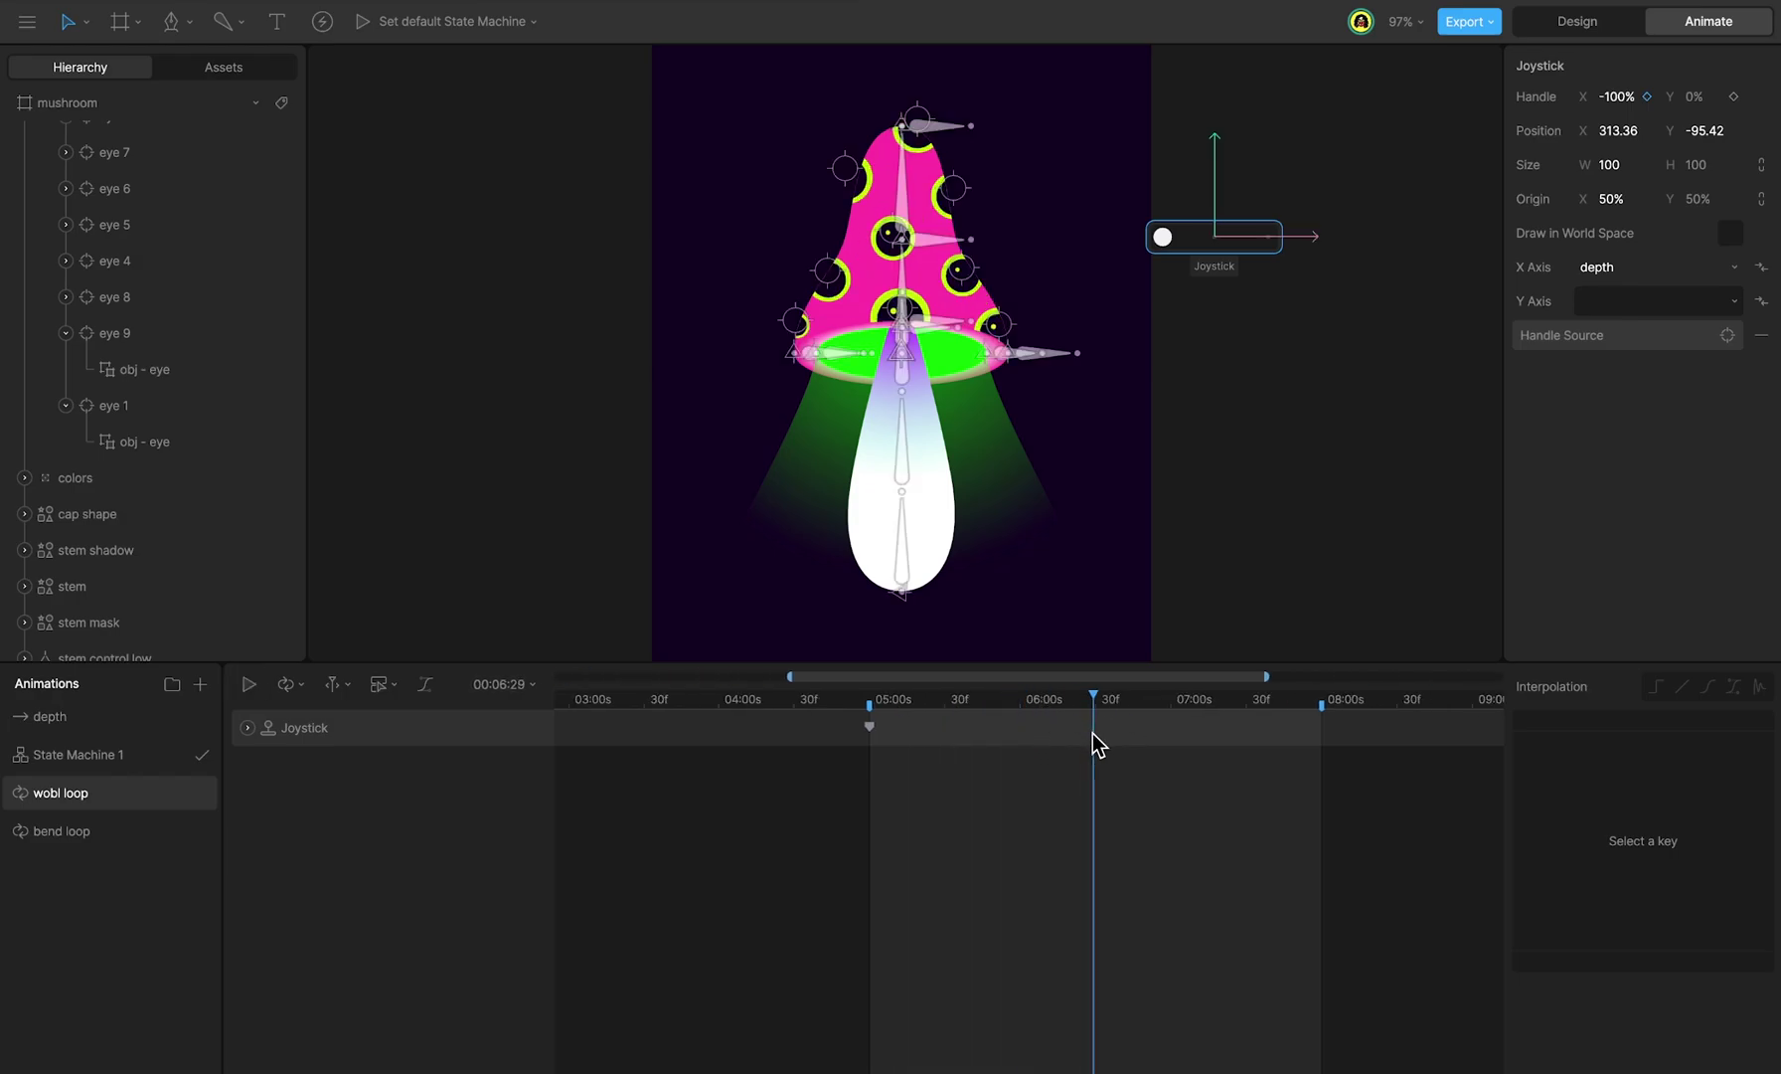
mouse_move(1637, 99)
mouse_down()
mouse_move(1610, 32)
mouse_move(1650, 70)
mouse_up()
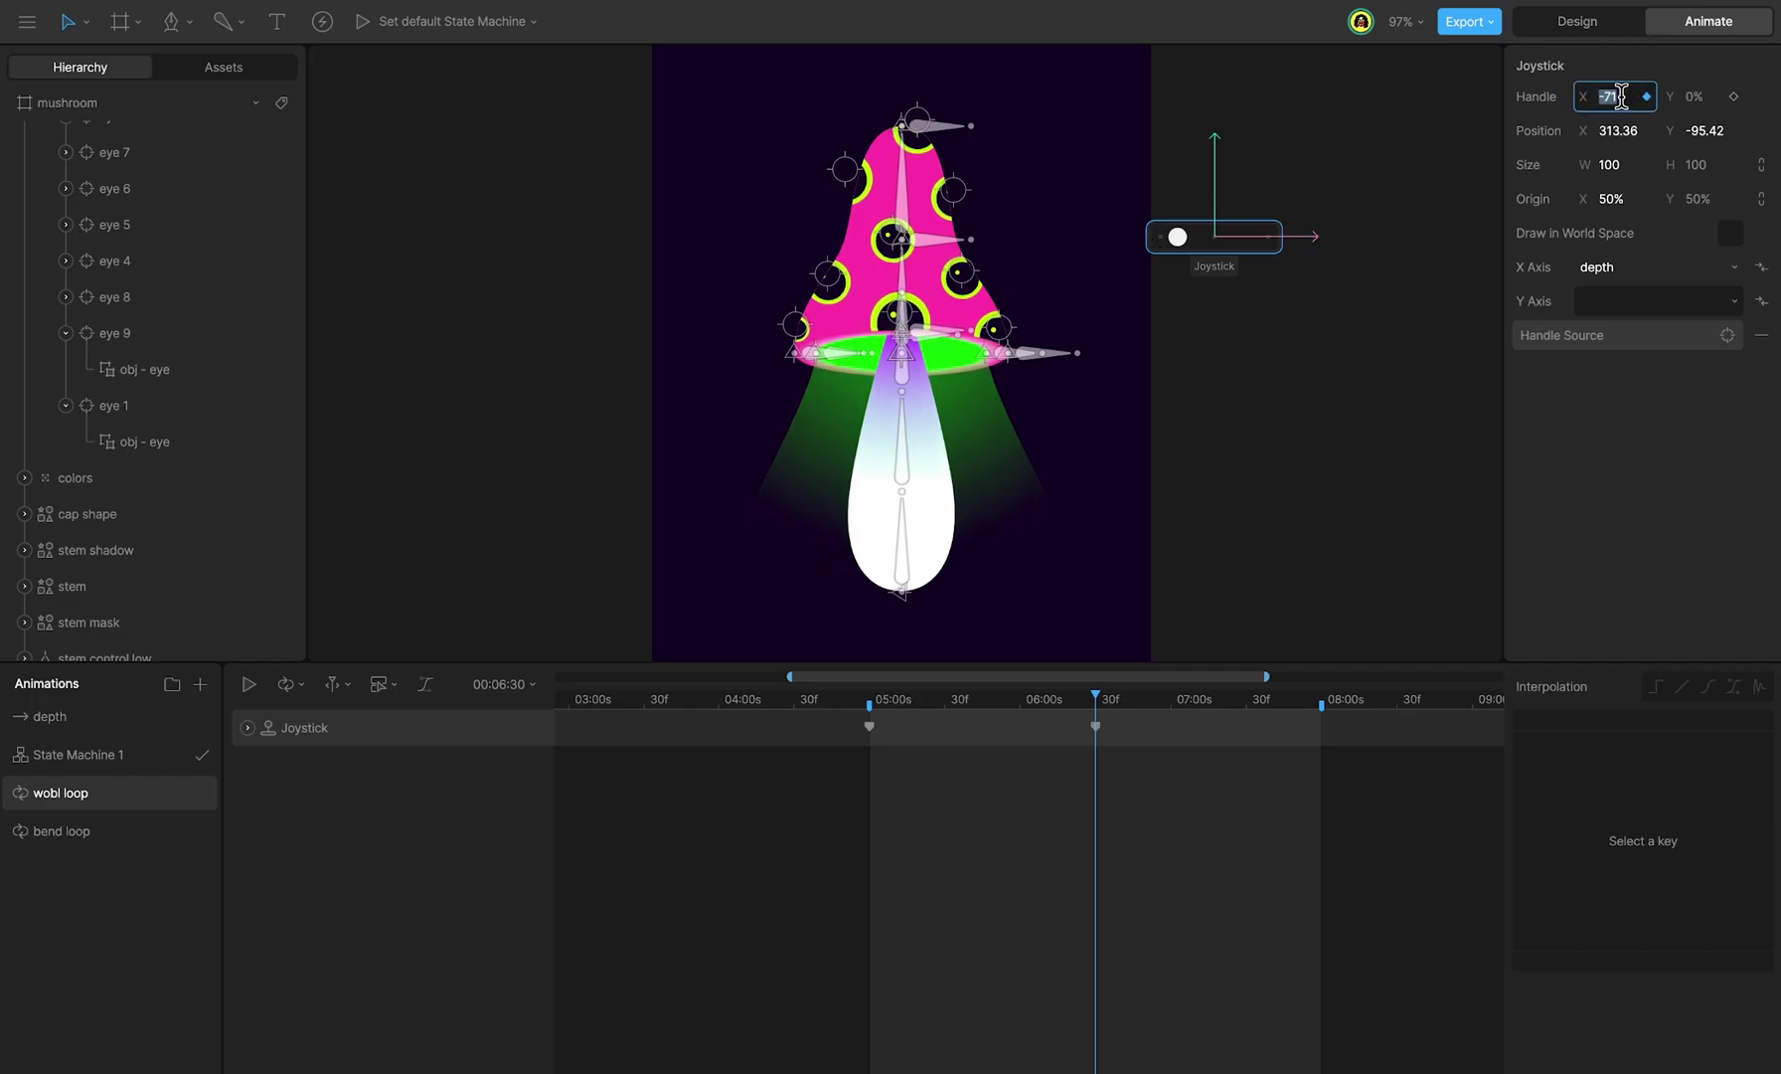
text(100)
key(Return)
Step: Copy the joystick's 5:00 key to 8:00, apply cubic easing to all three keys, and play the loop
drag(1095, 700, 1305, 724)
drag(945, 703, 833, 739)
drag(1173, 701, 1326, 709)
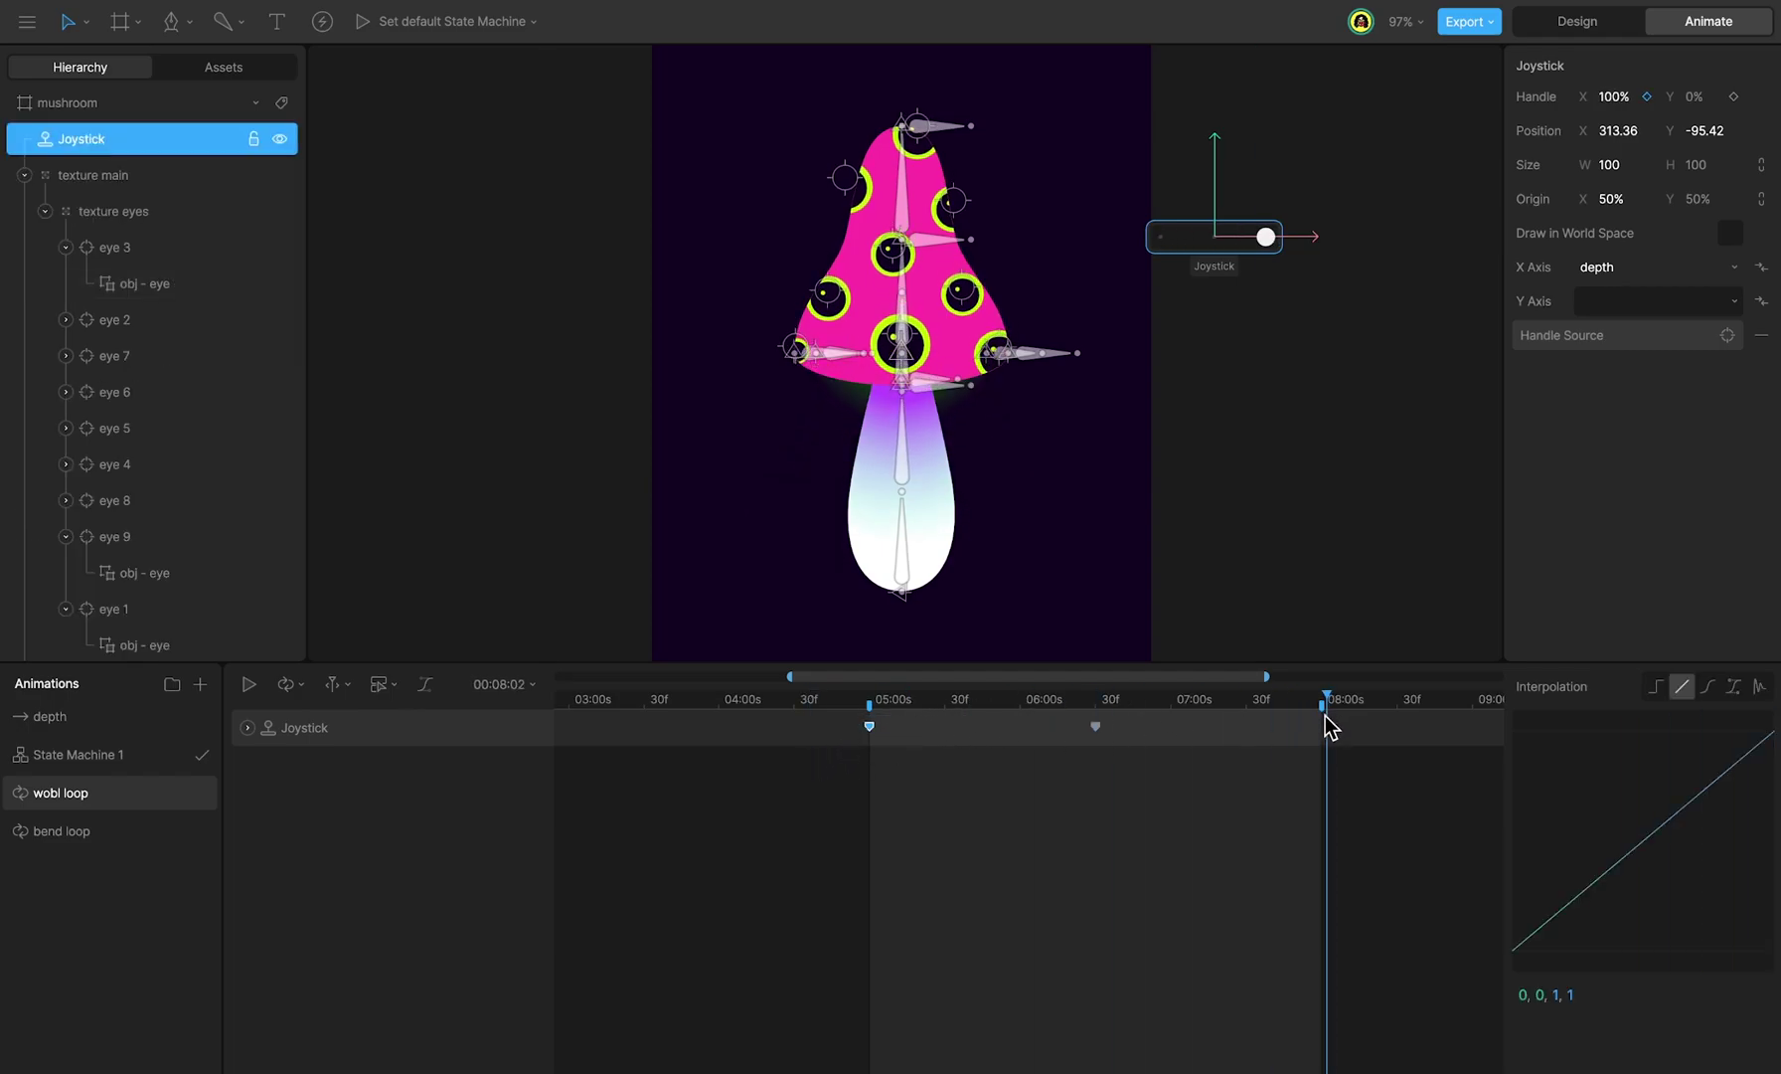
key(ctrl+v)
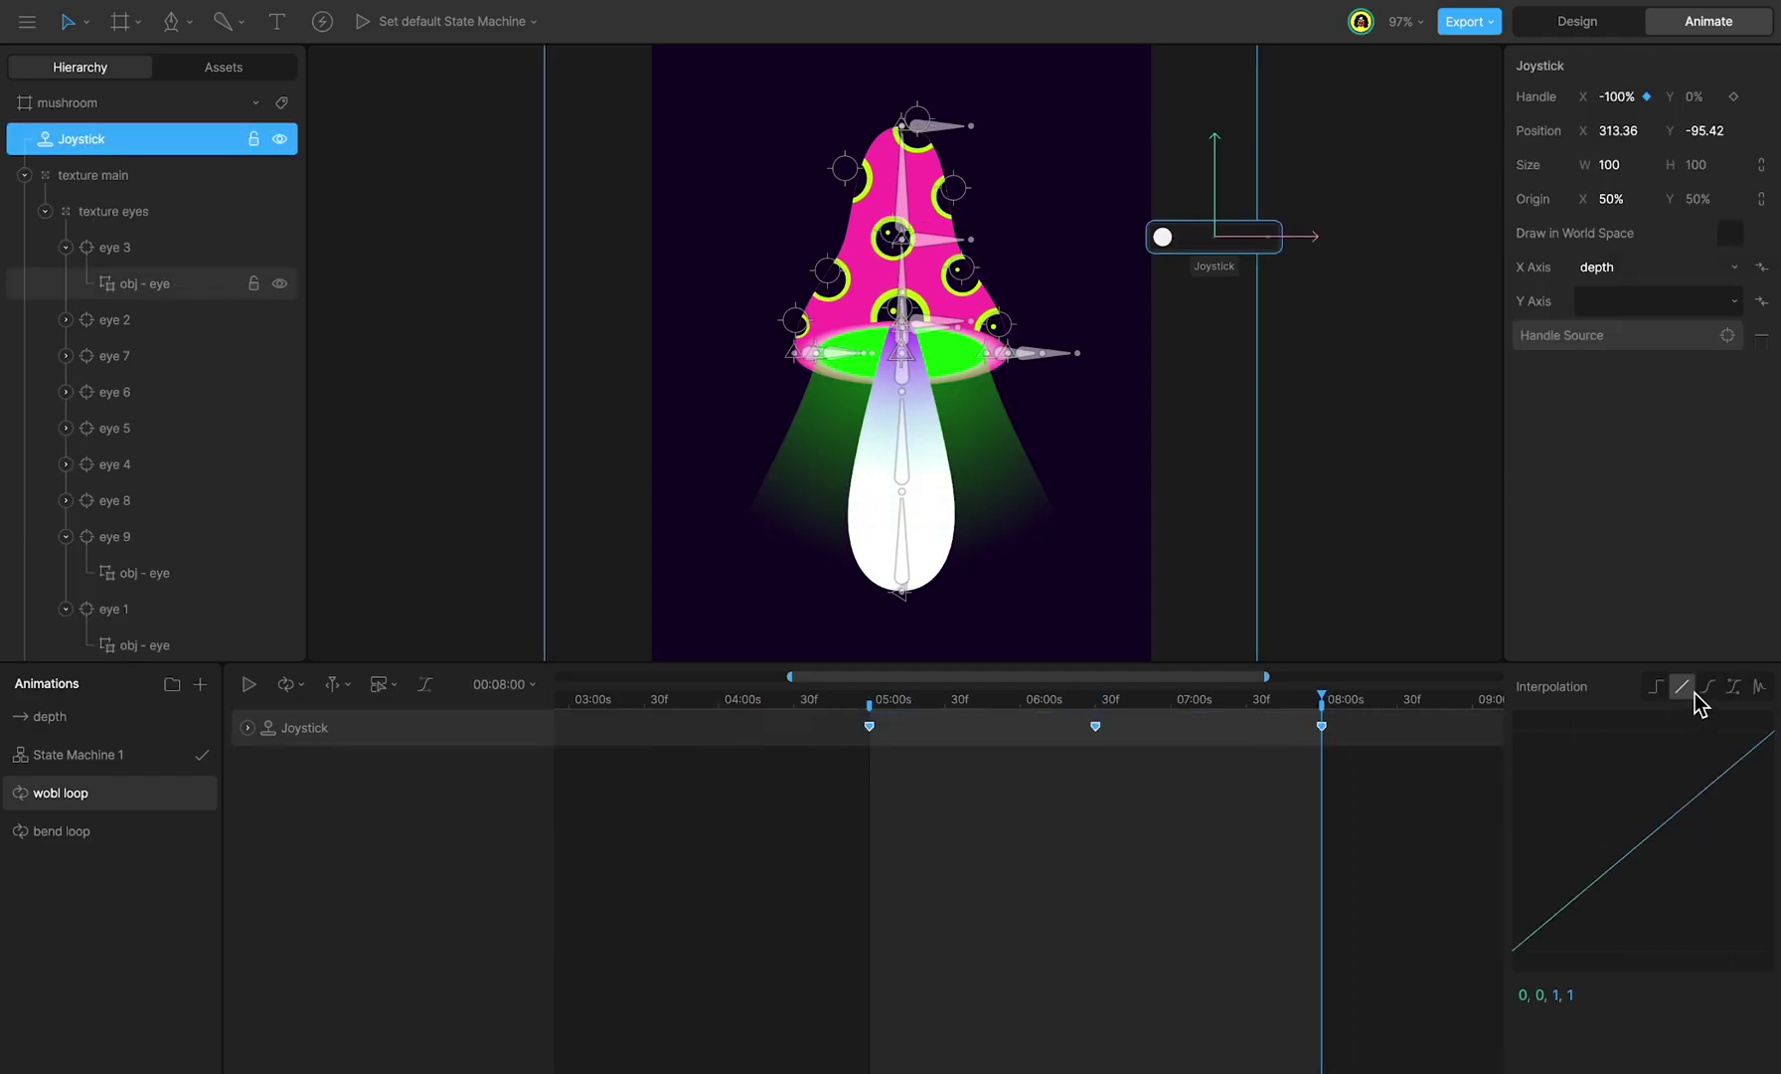
click(1707, 687)
key(space)
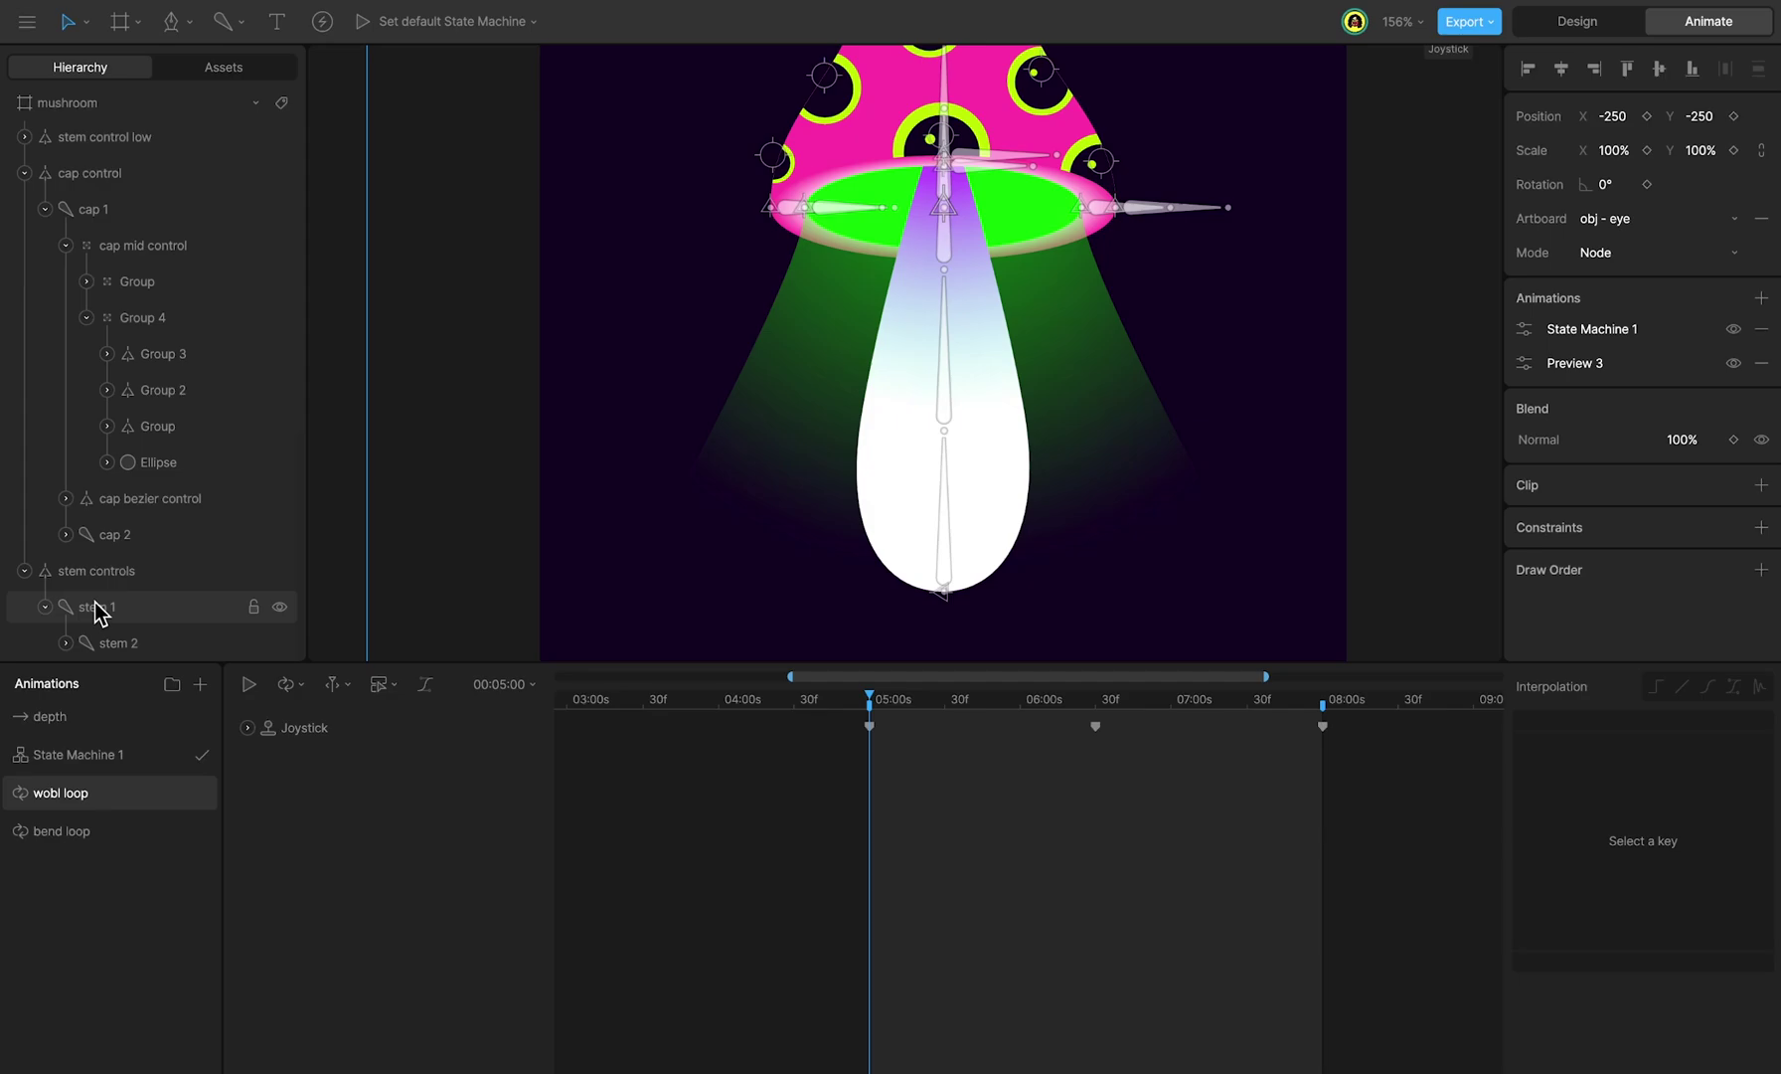
Step: Key the stem 1 bone's linked X and Y scale at 100% at 5:00 and 83% at 6:30
click(101, 613)
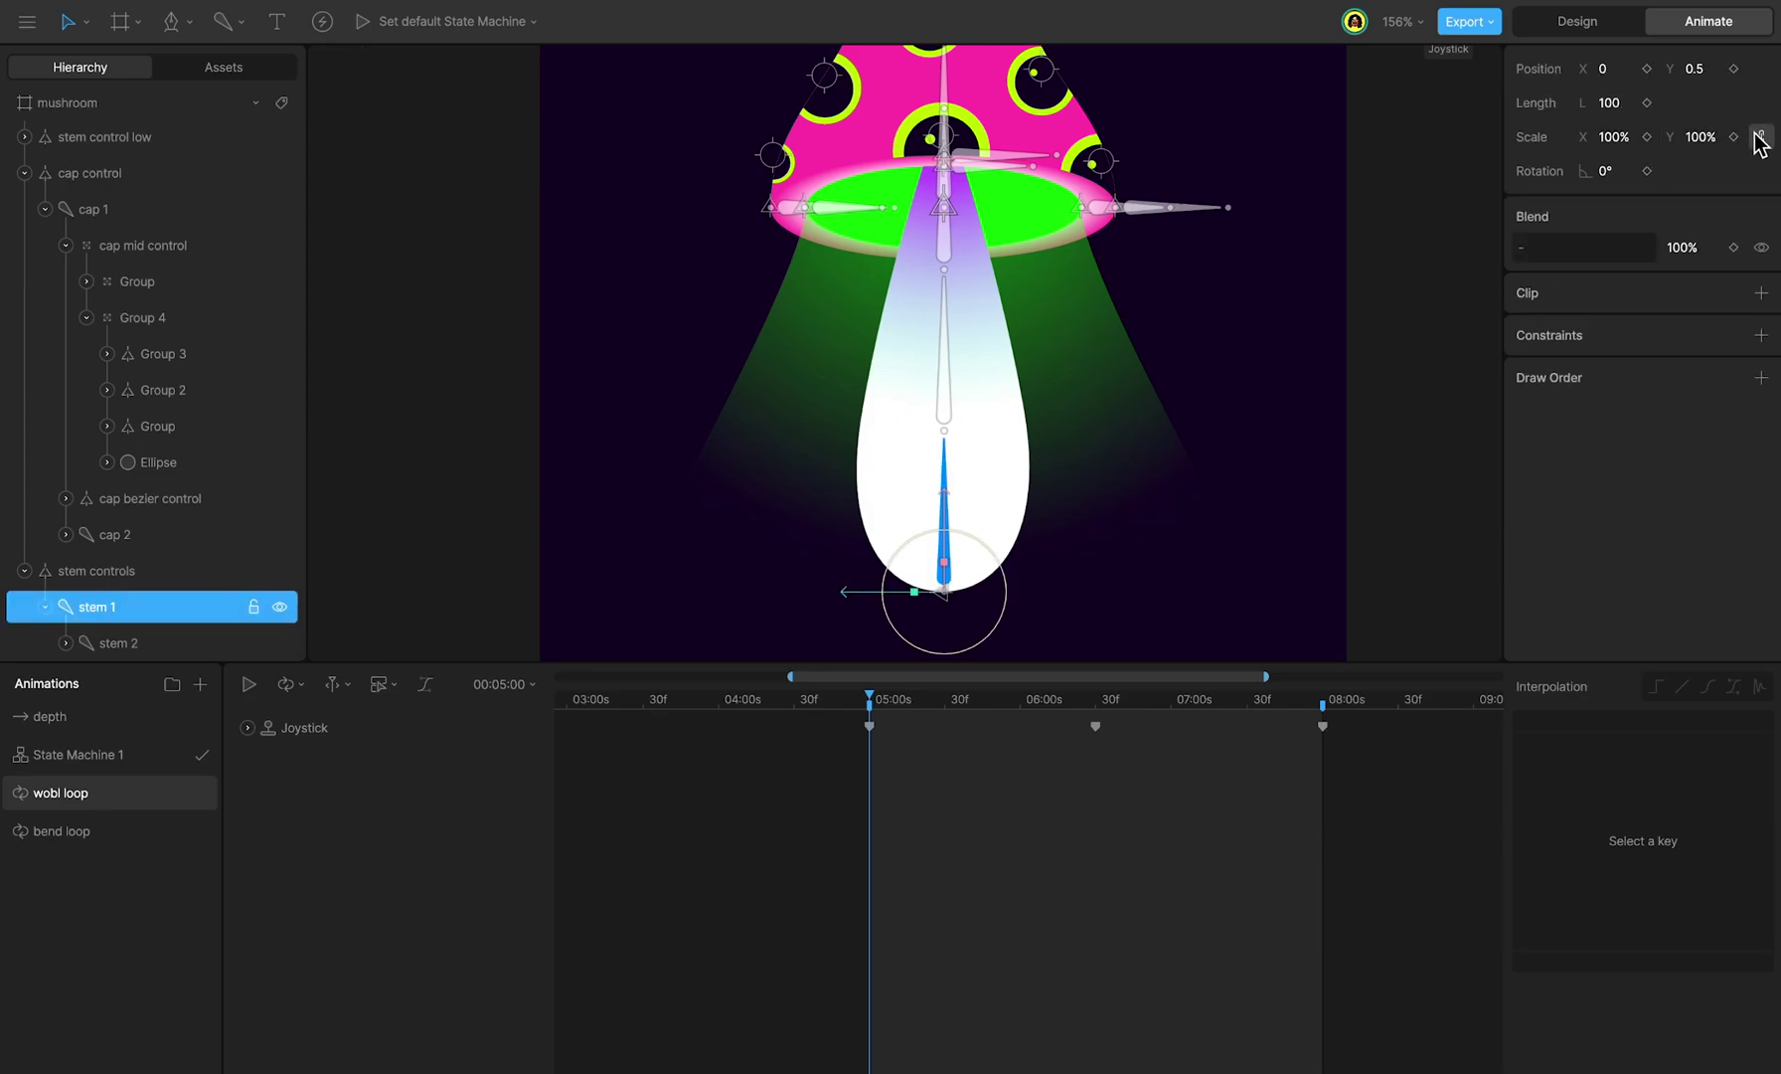
click(1647, 136)
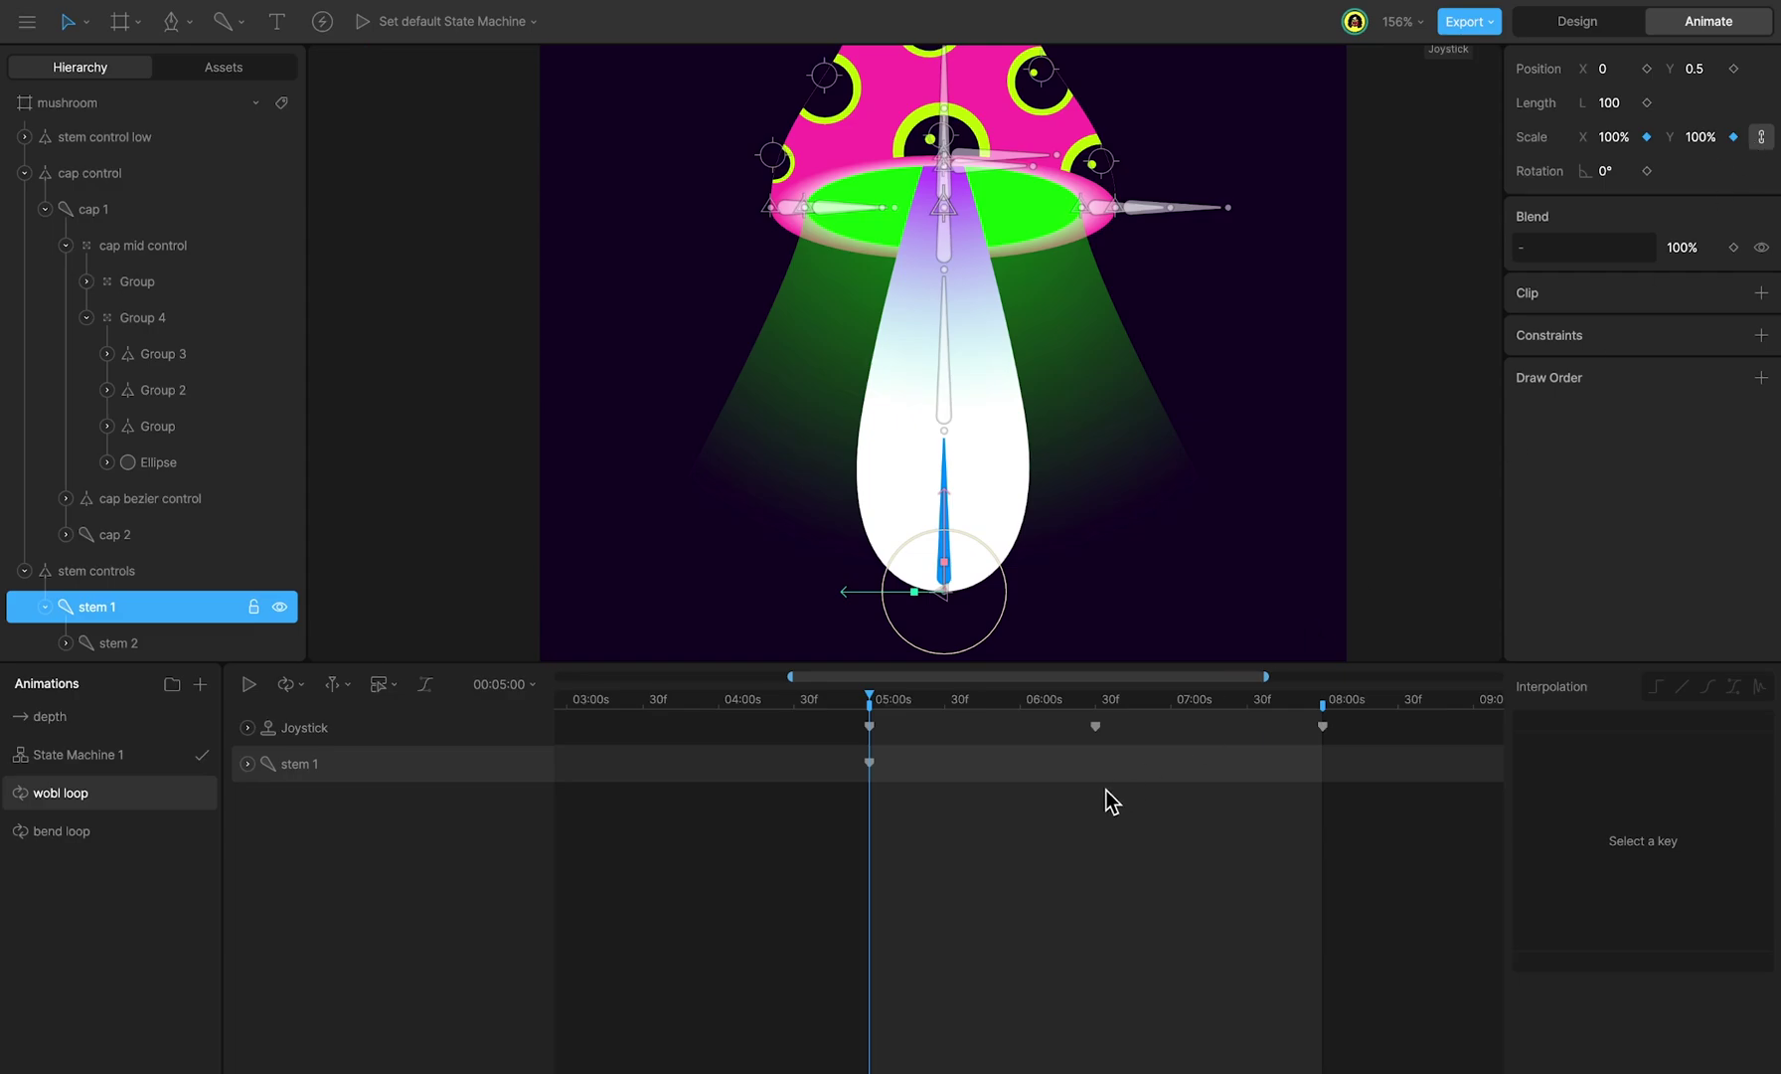
drag(899, 712, 1111, 717)
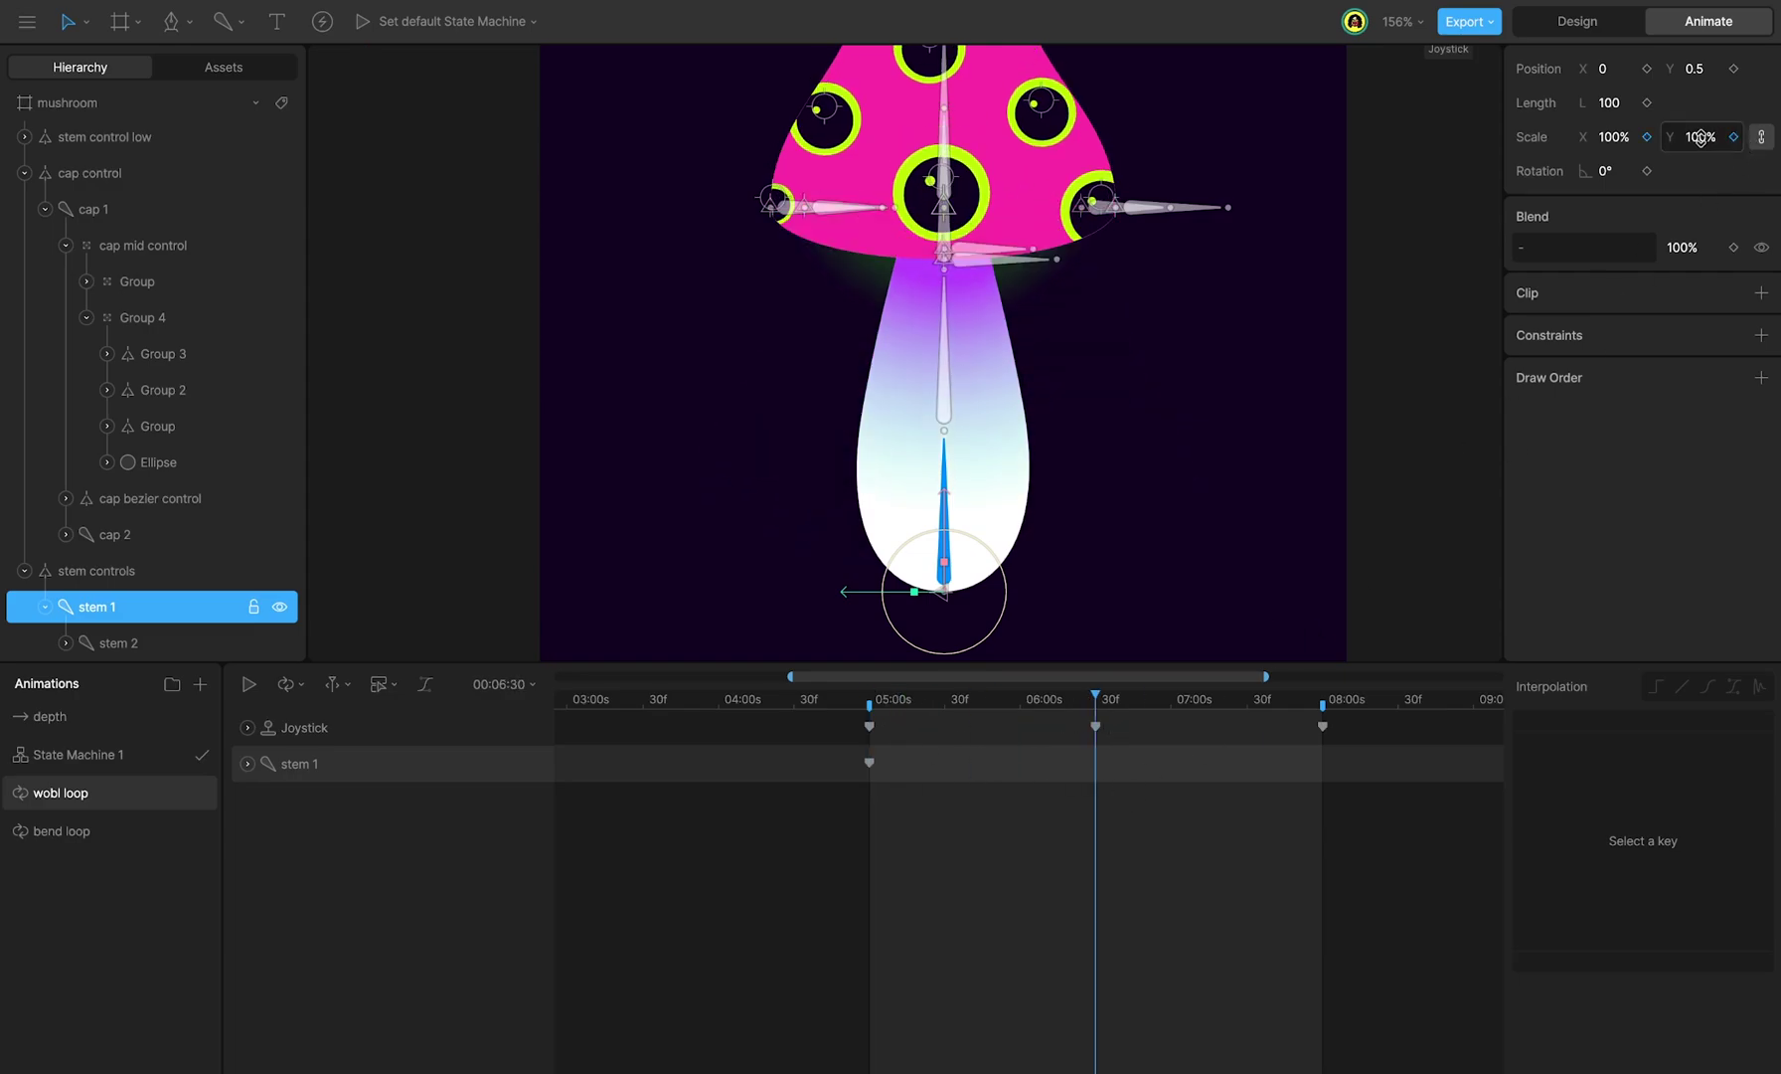
drag(1700, 138, 1701, 138)
scroll(1141, 489, down, 5)
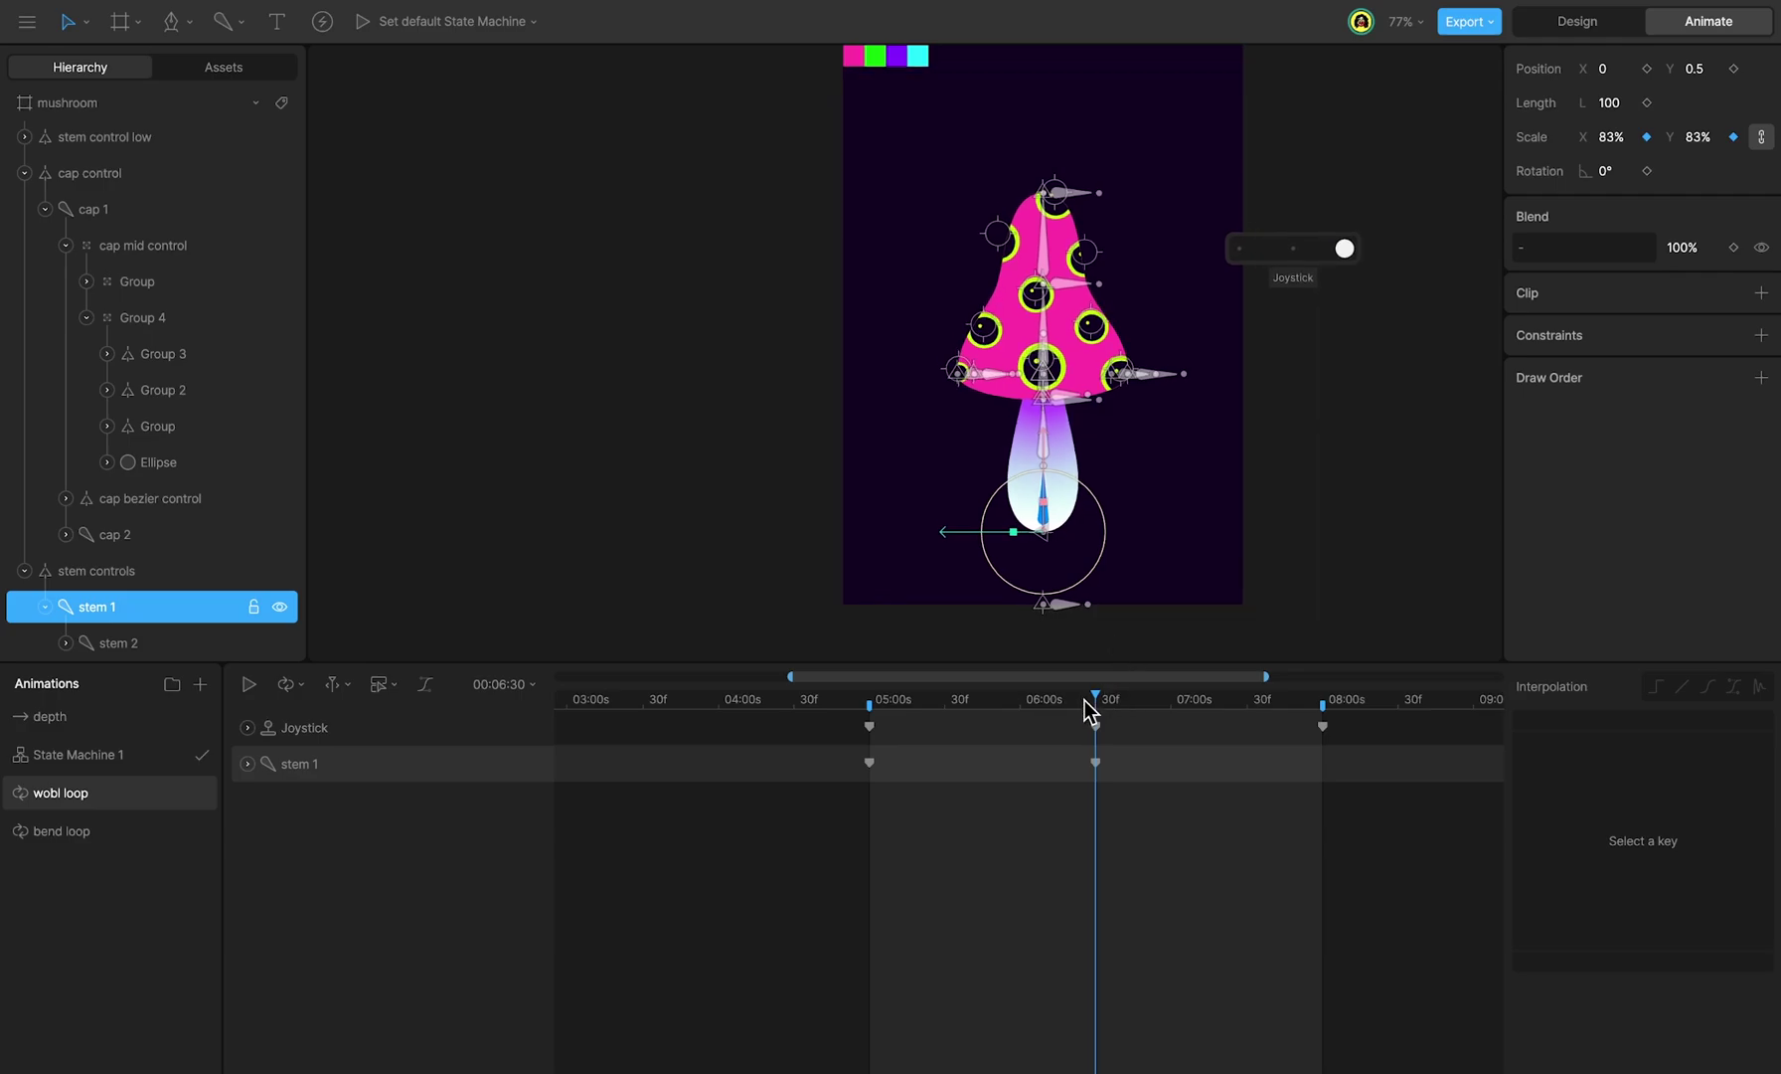
Step: Copy stem 1's 5:00 scale key to 8:00 and apply cubic easing to all of its keys
drag(1092, 700, 1322, 745)
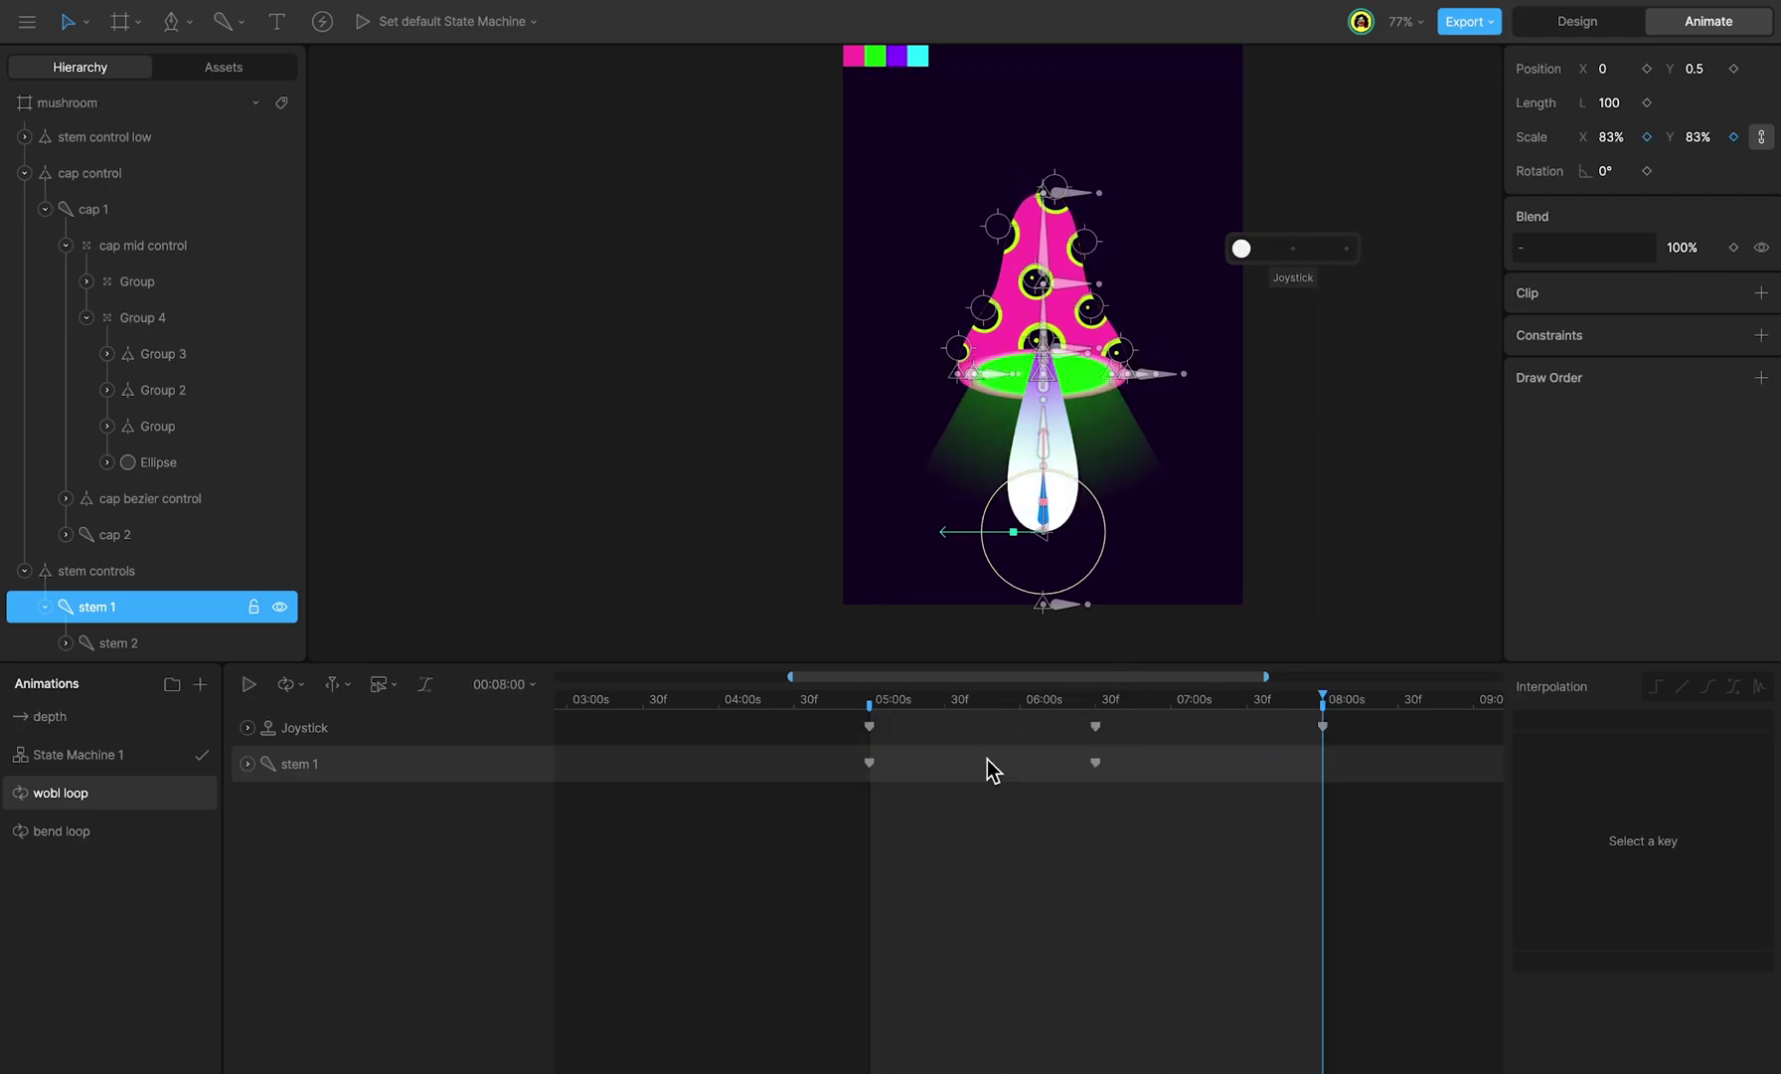
key(ctrl+v)
scroll(1168, 472, up, 3)
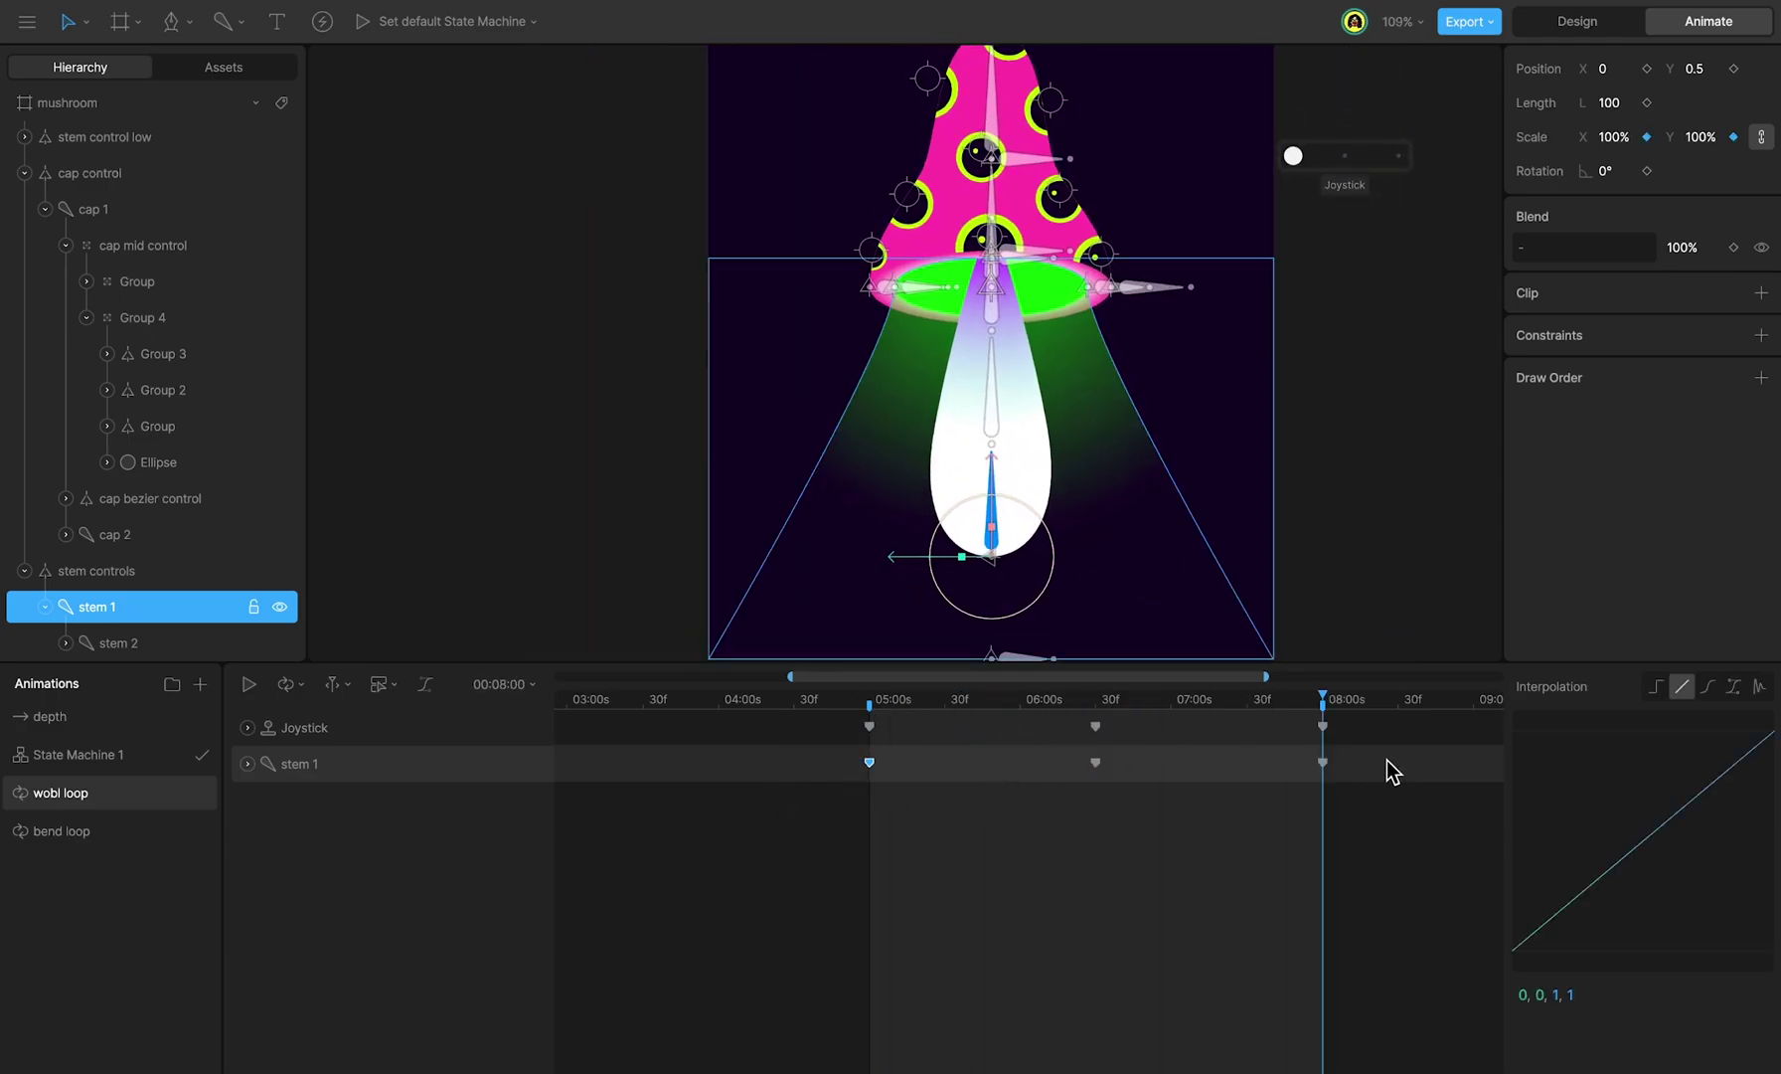
drag(1388, 759, 735, 856)
click(1705, 688)
Step: Paste a second cycle of the joystick and stem 1 keys at 8:00, and shift the whole set three seconds earlier to start at 2:00
drag(1255, 833, 1062, 858)
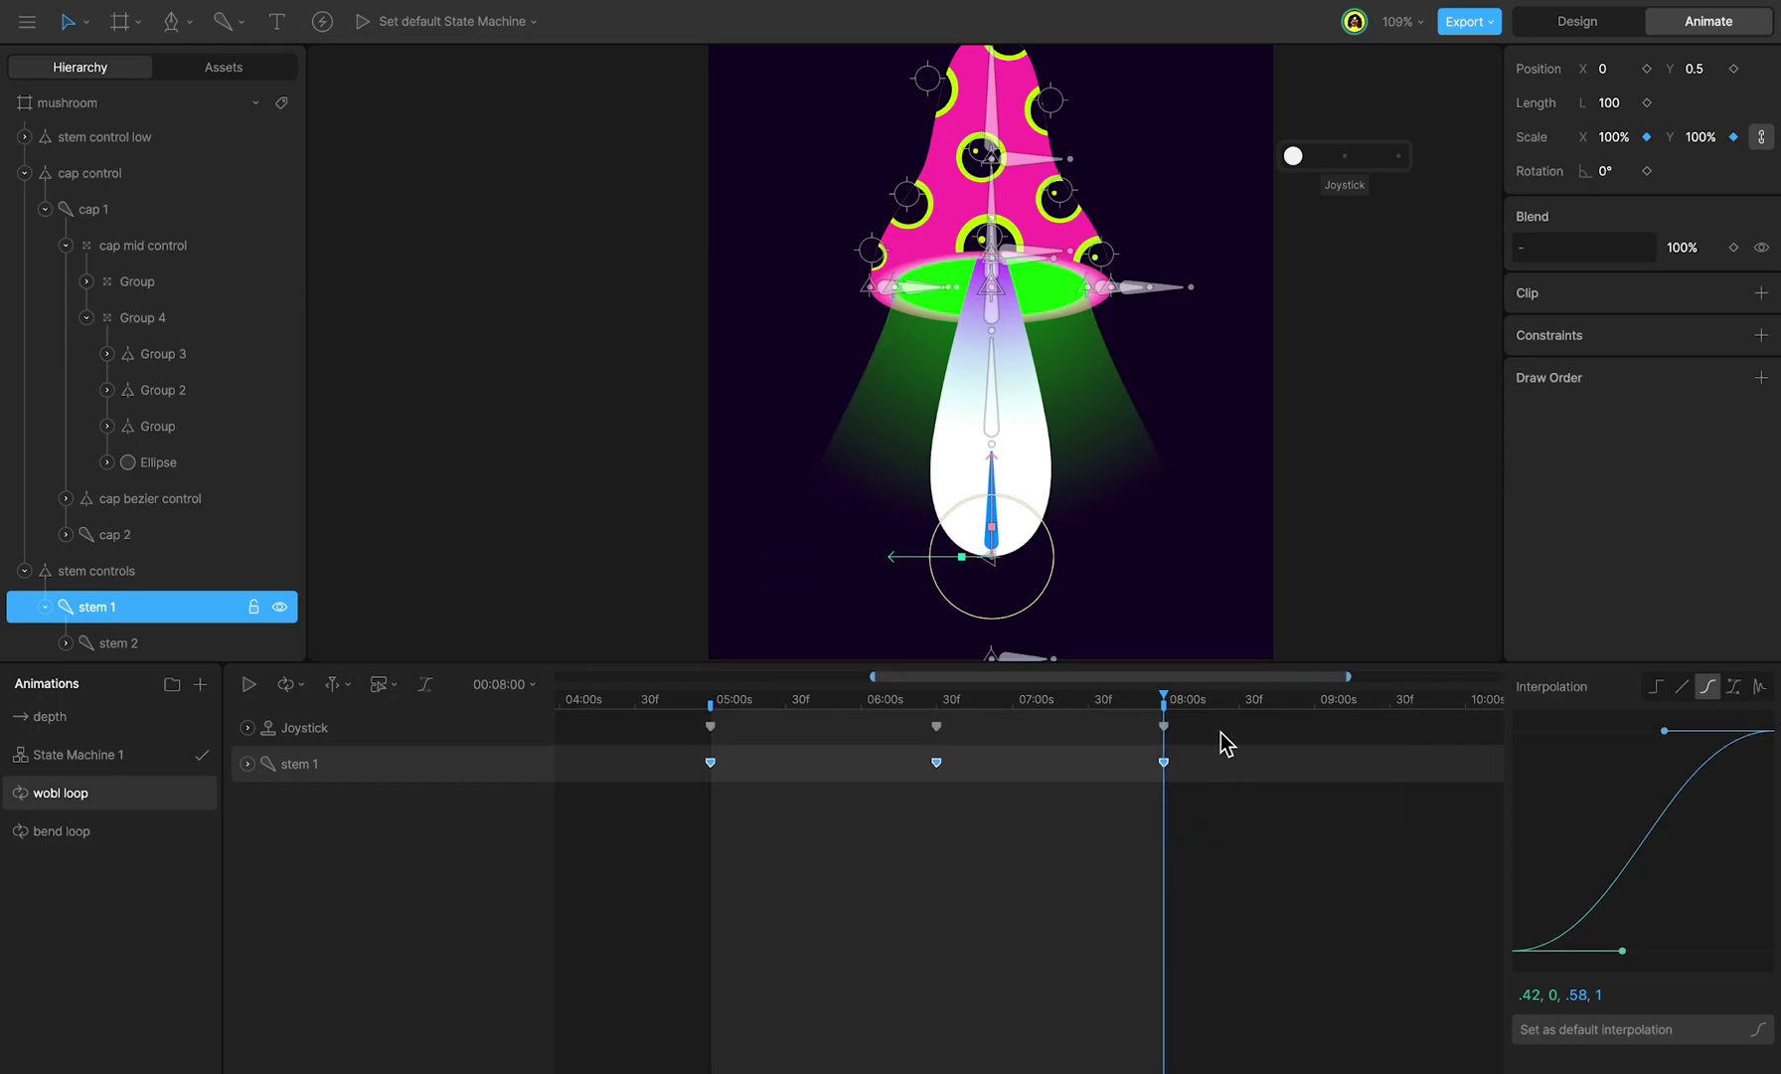
drag(1218, 718, 656, 822)
key(ctrl+c)
key(ctrl+v)
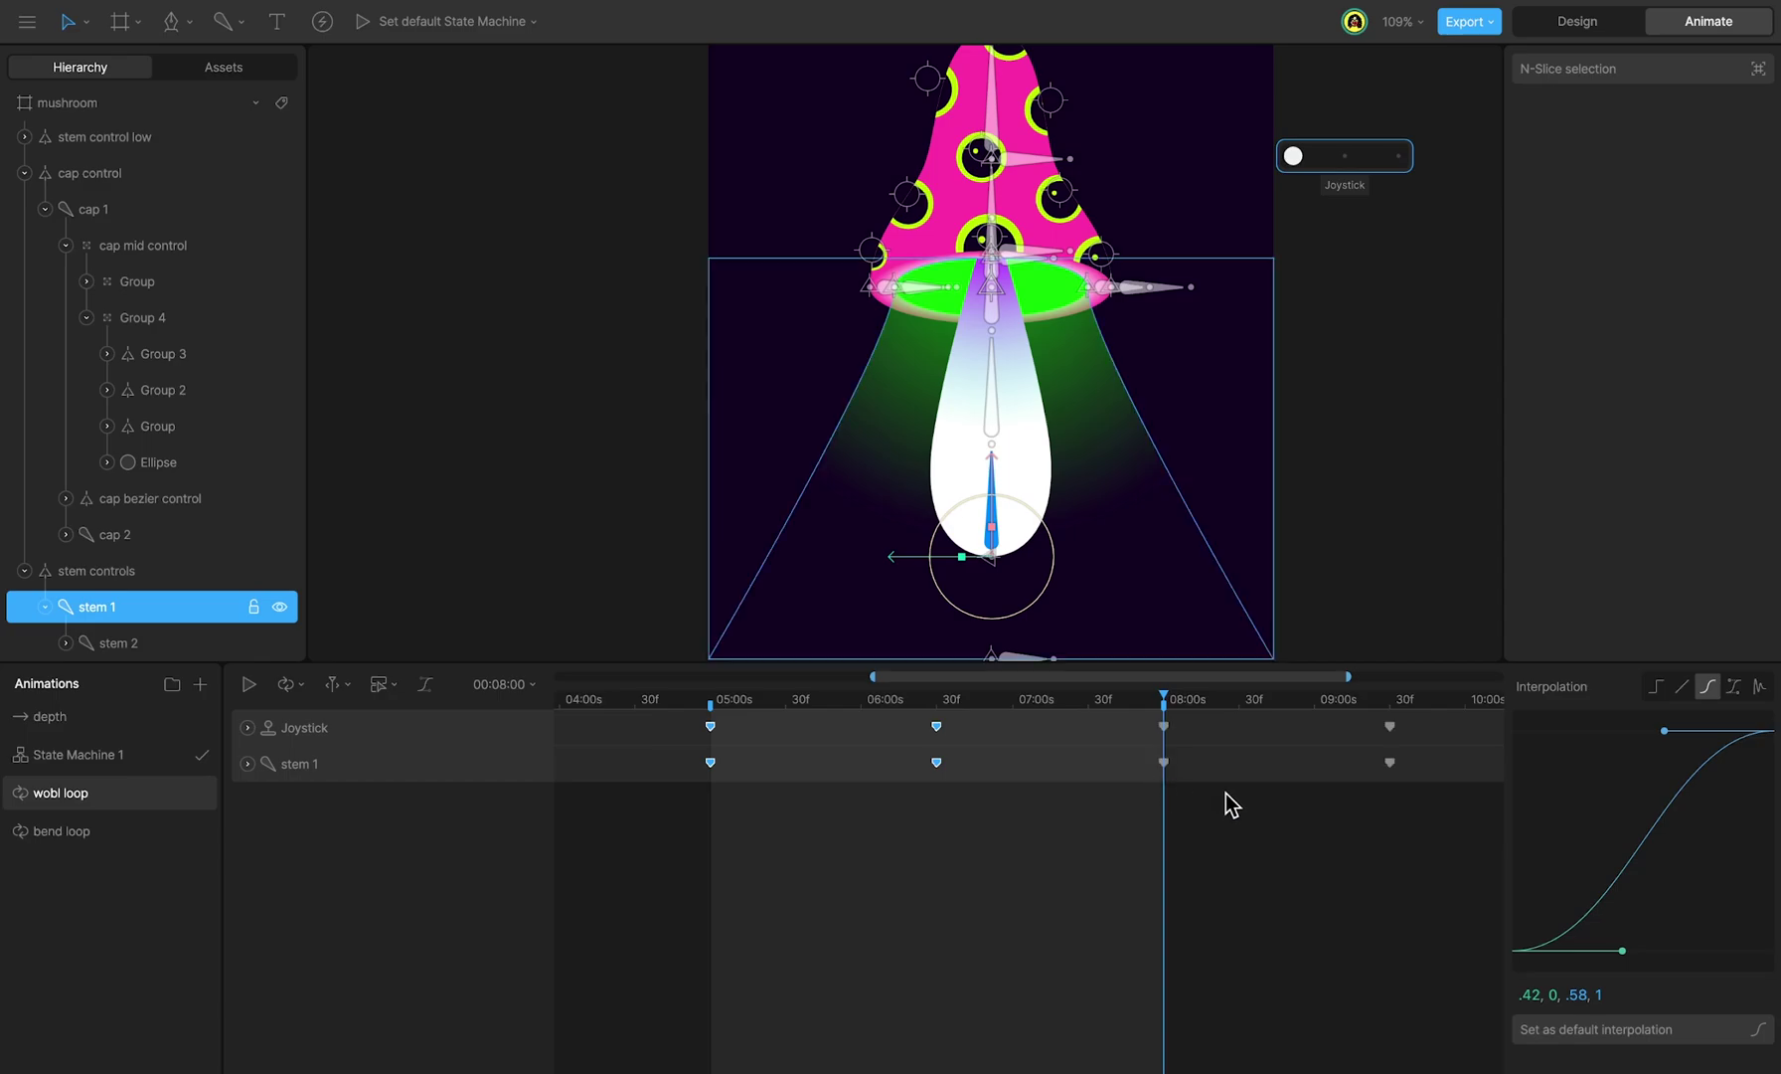
scroll(1236, 793, down, 3)
drag(1172, 729, 944, 748)
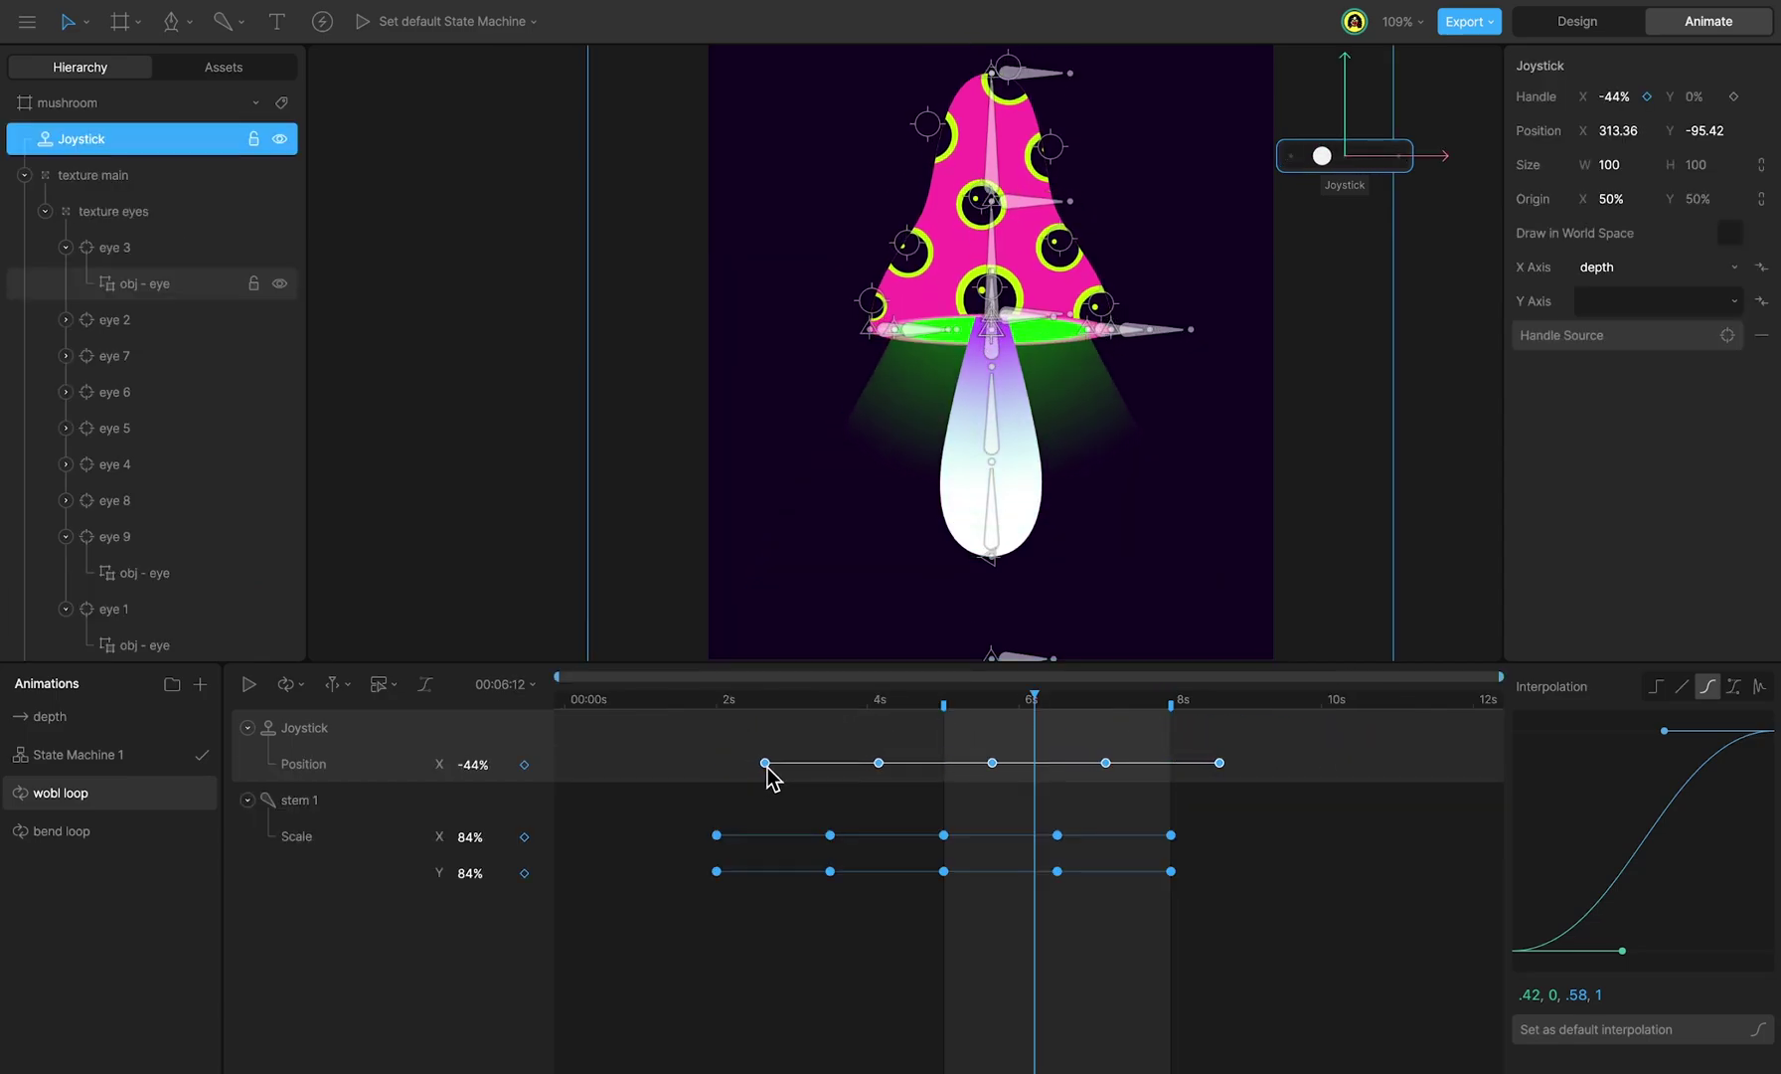
Step: Delay the joystick position keys by about 0.4 s and stem 1's Y scale keys by about 0.8 s, previewing the wobl loop
key(space)
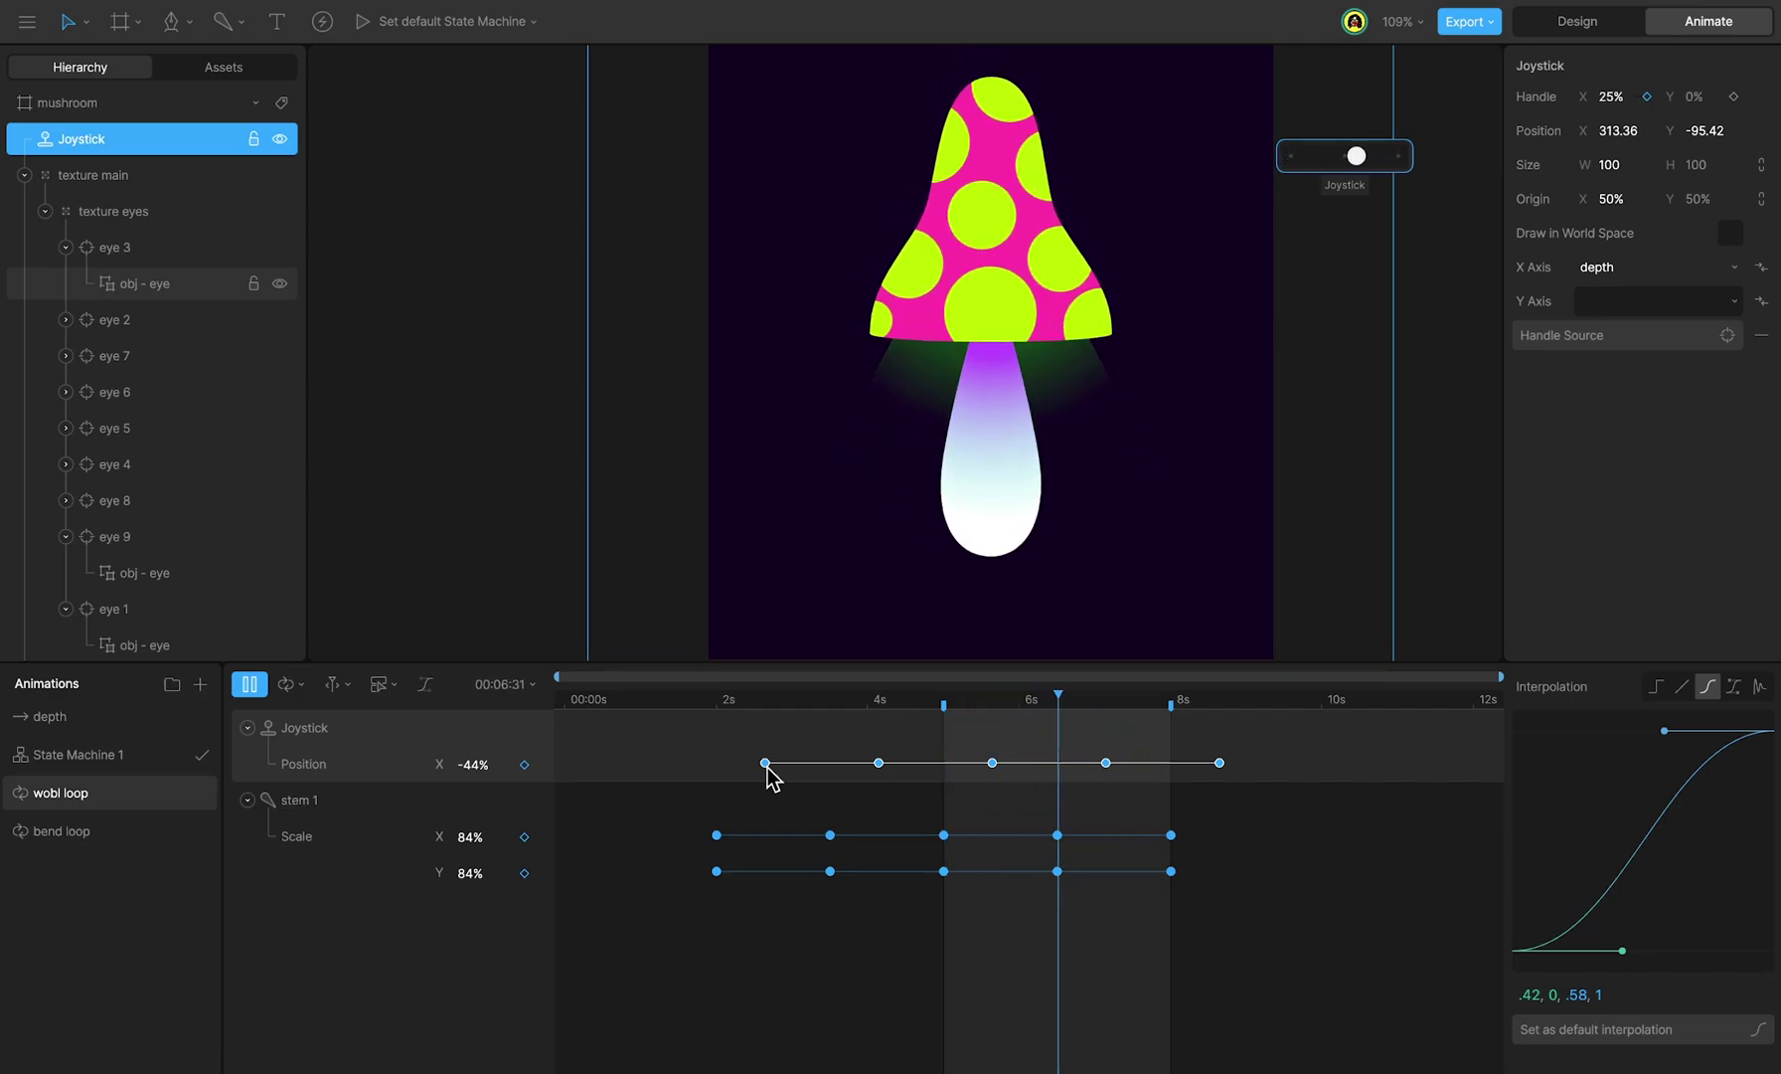
click(725, 873)
key(space)
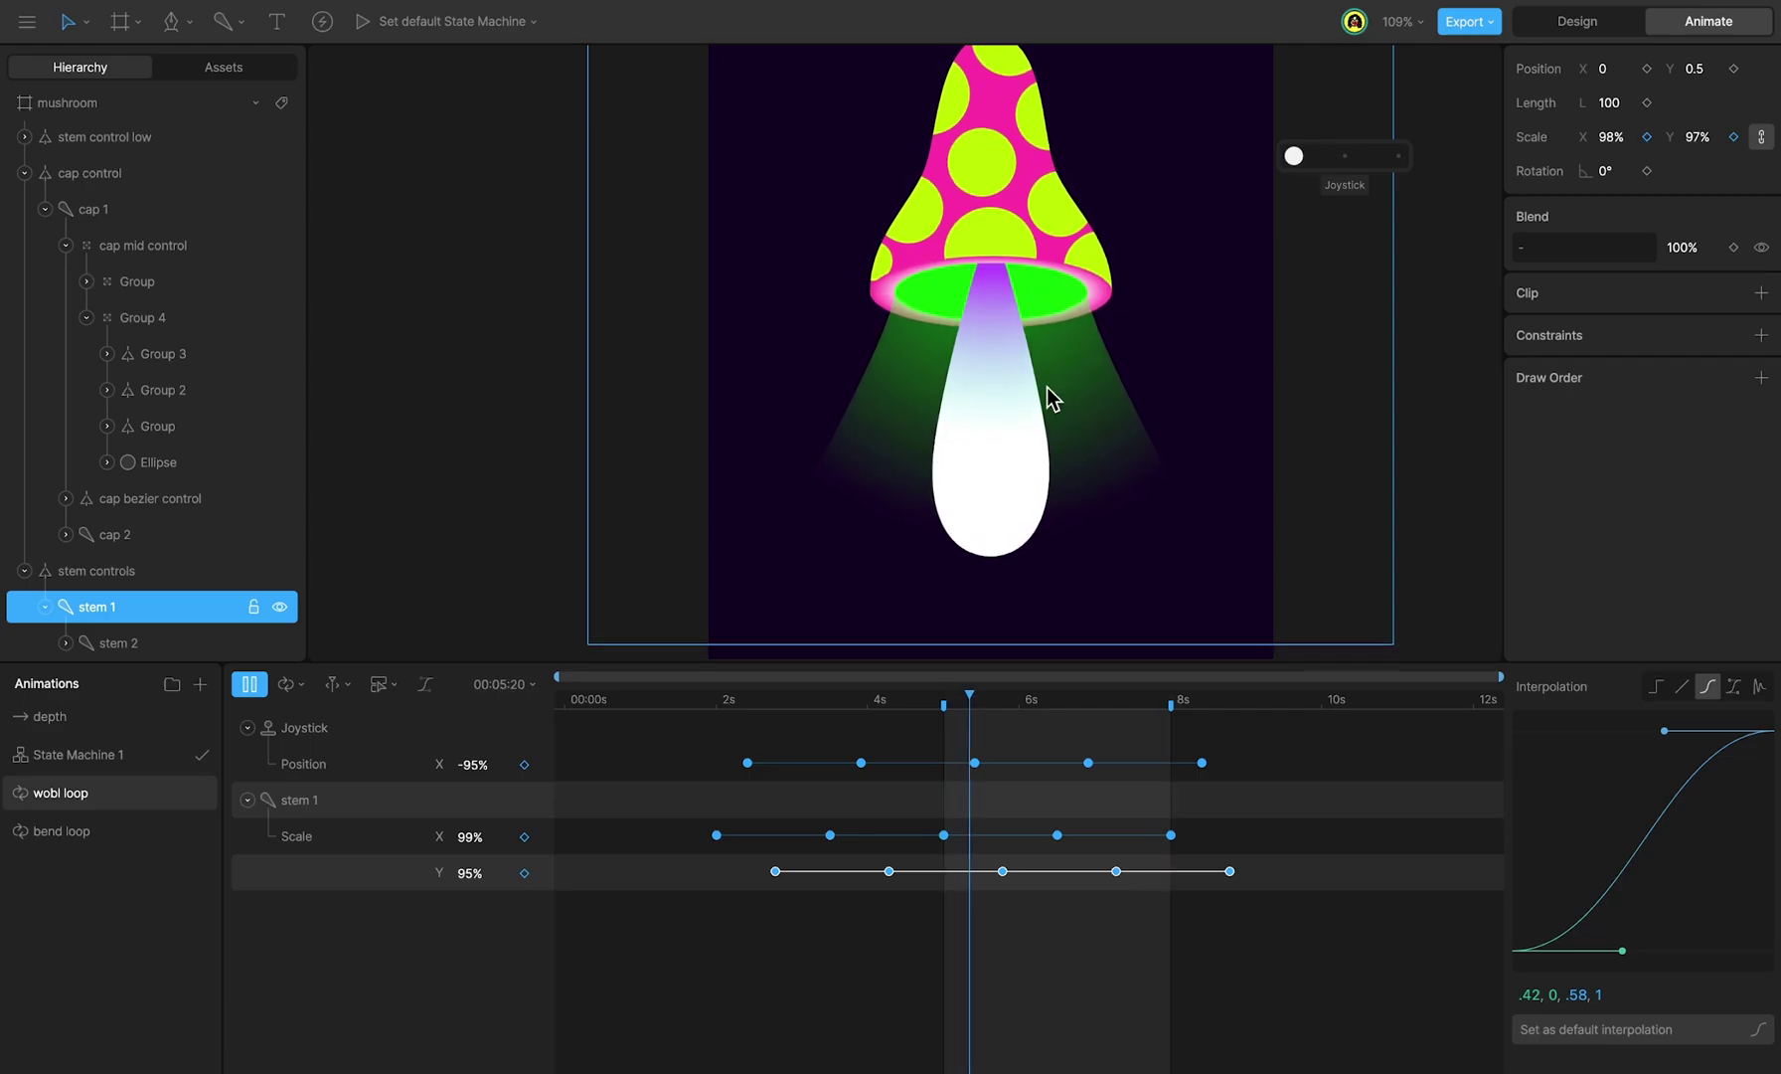
key(space)
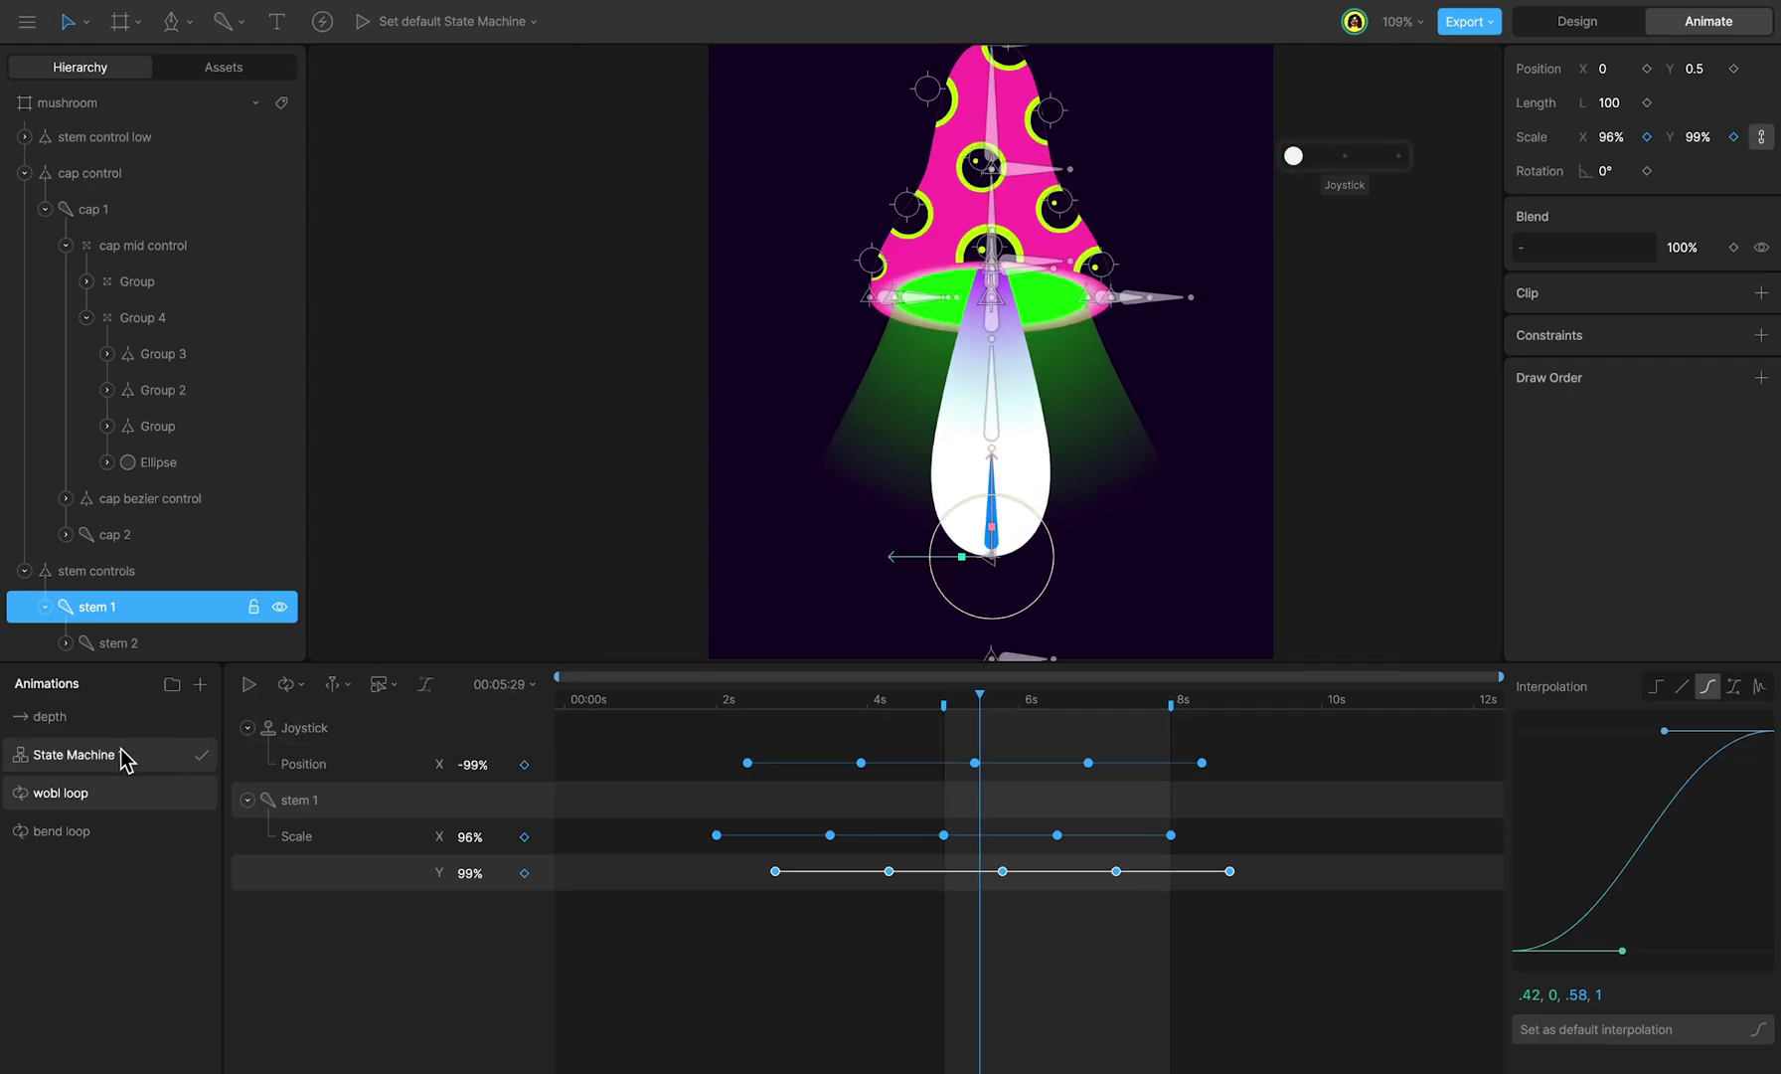
Step: Add a layer named wobl to State Machine 1, connect its Entry to the wobl loop animation, and play the state machine
click(122, 756)
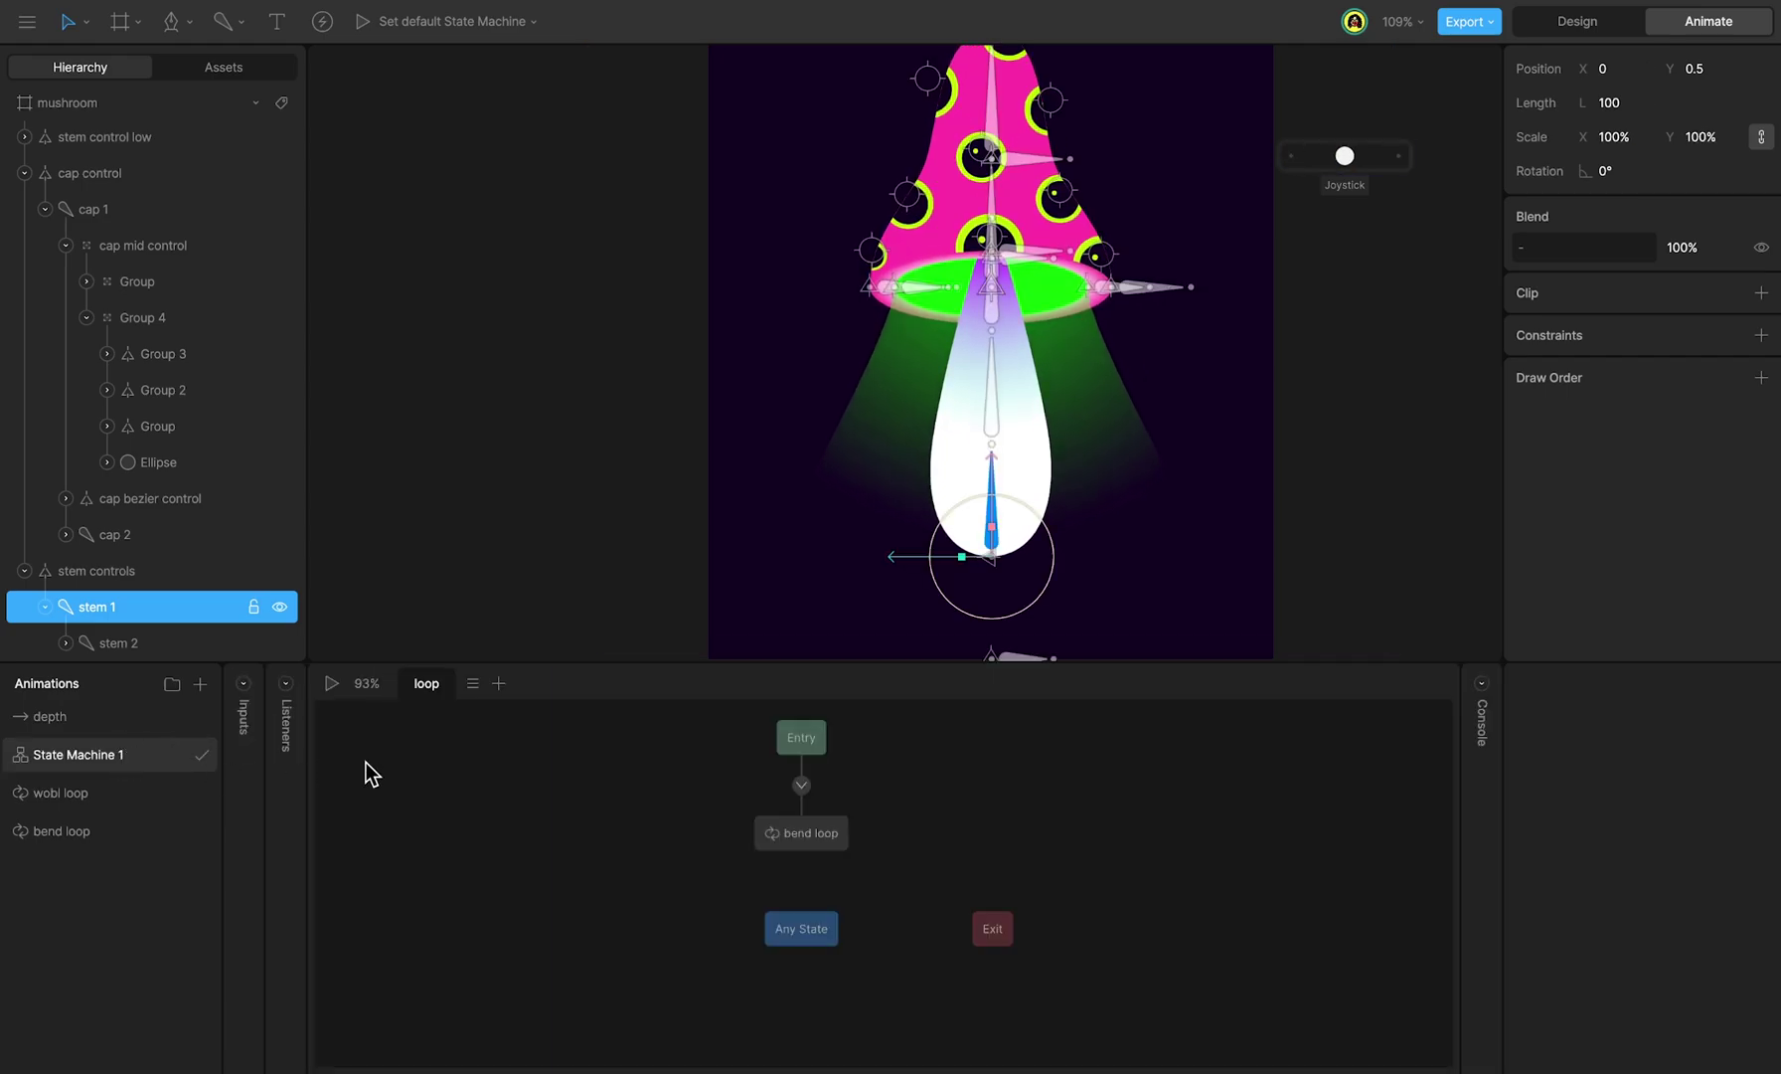
click(496, 684)
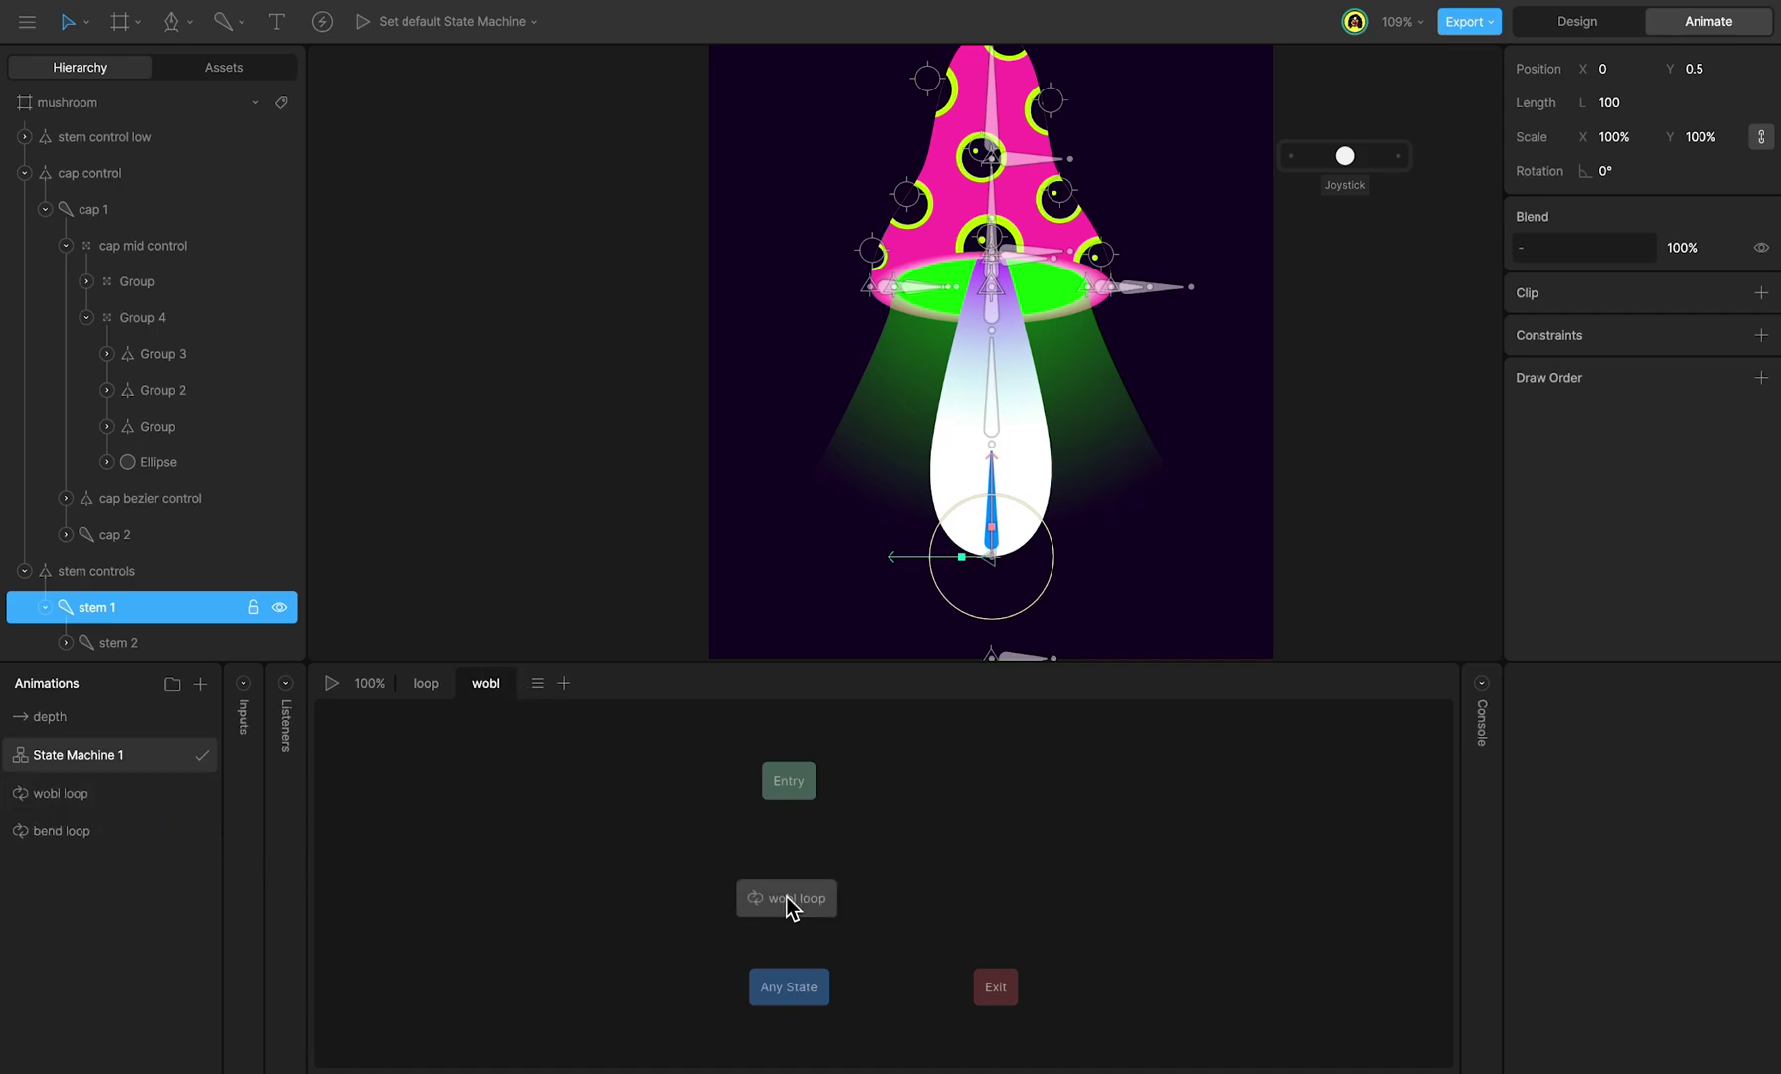
click(803, 901)
key(space)
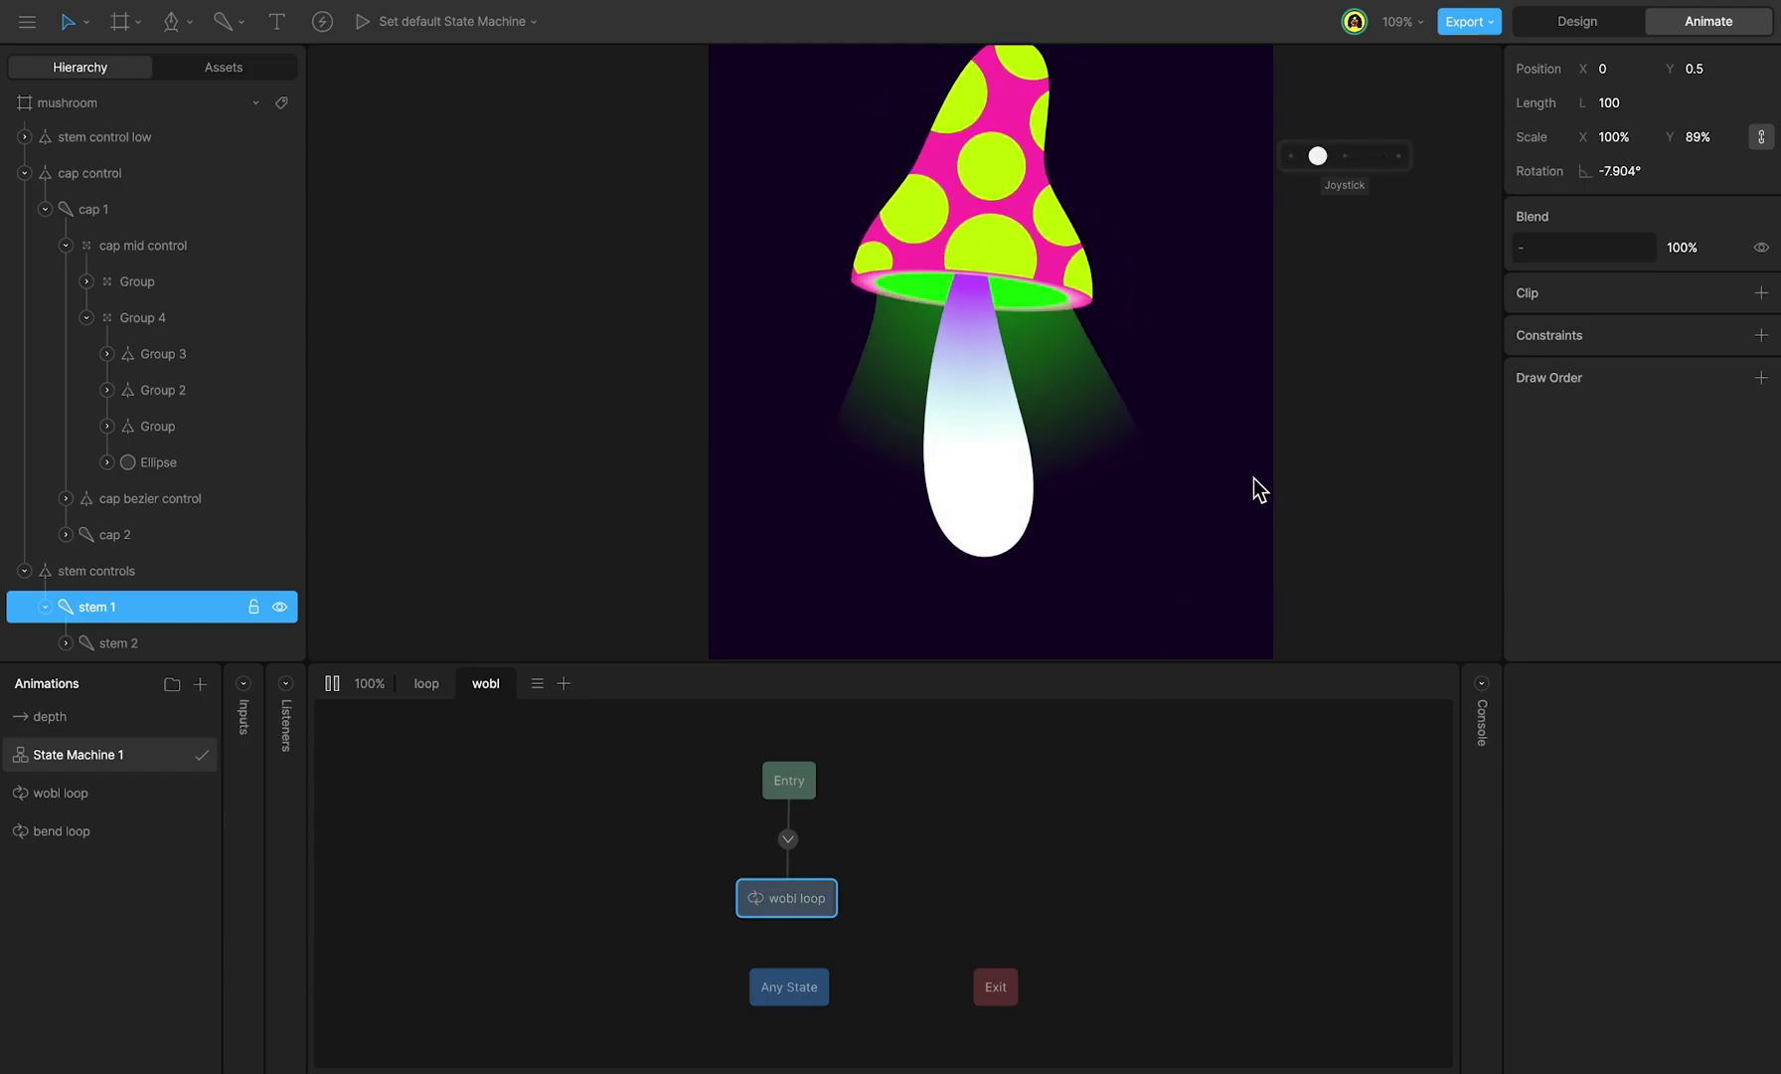
Step: Set the playback speed of the bend loop state in the loop layer to 0.5x
click(426, 686)
click(796, 833)
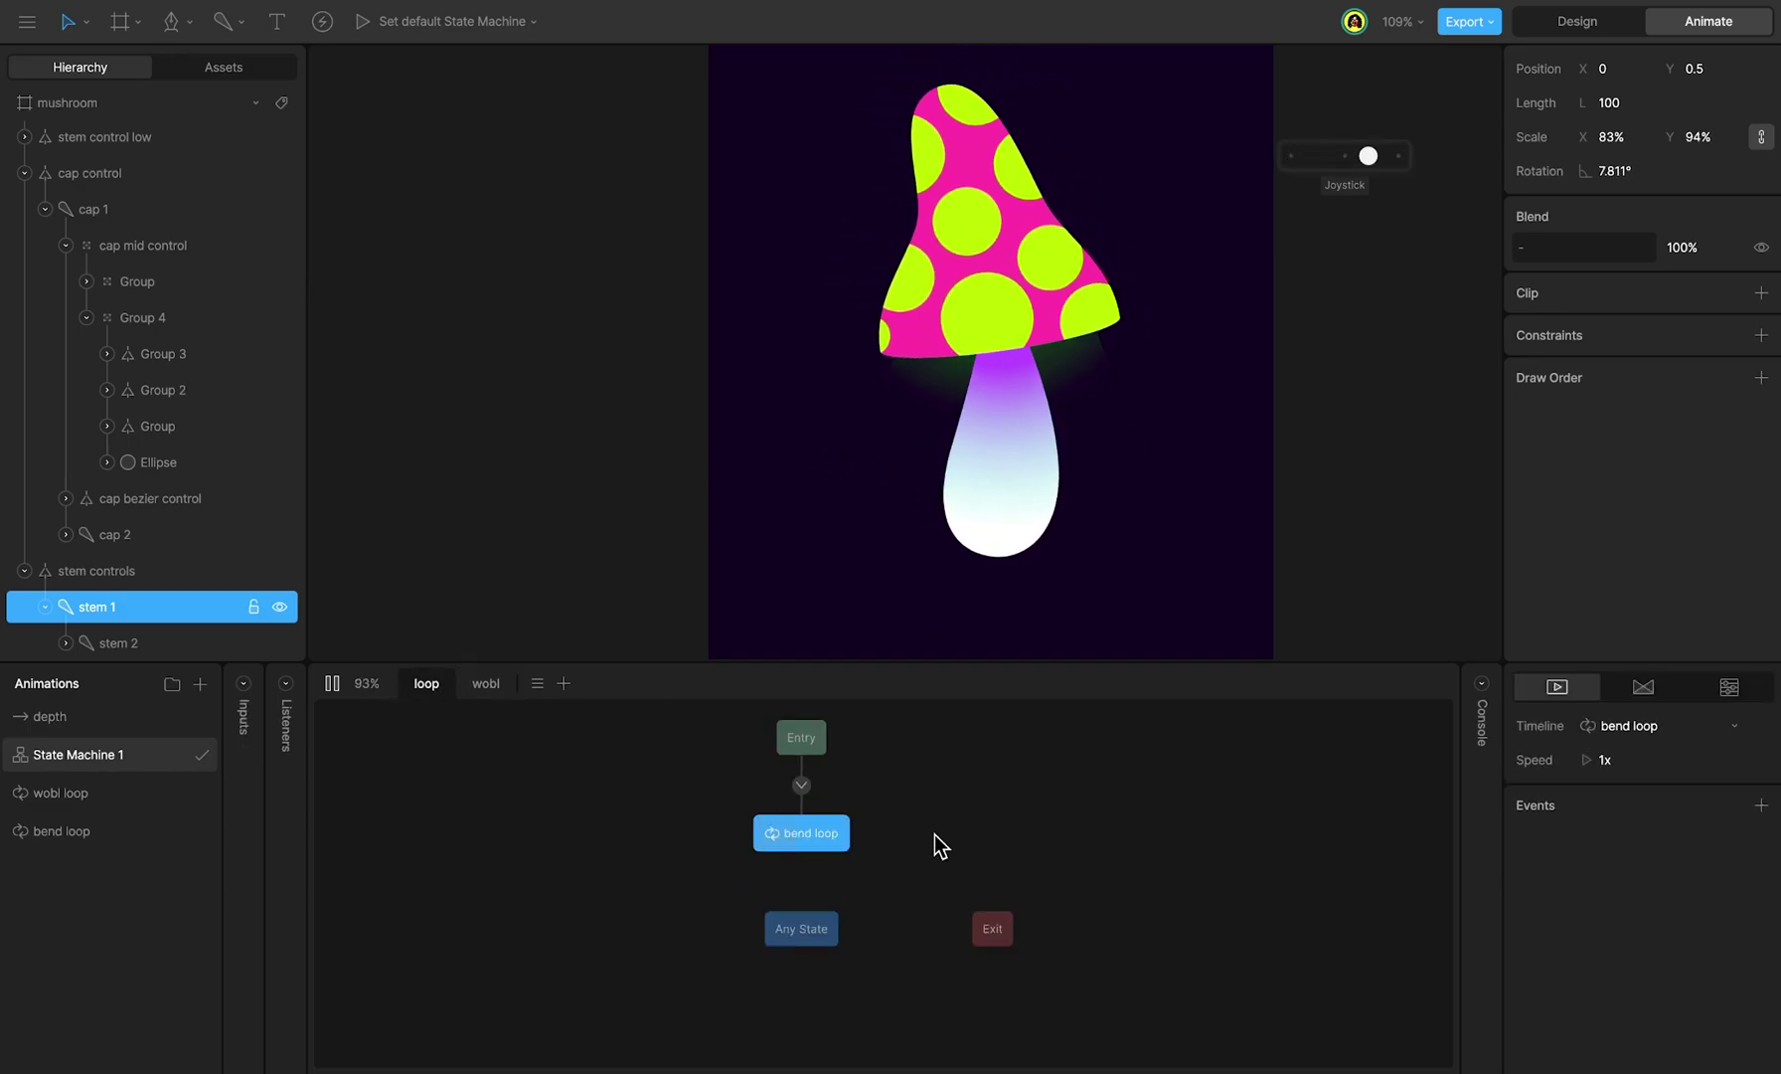
click(1637, 761)
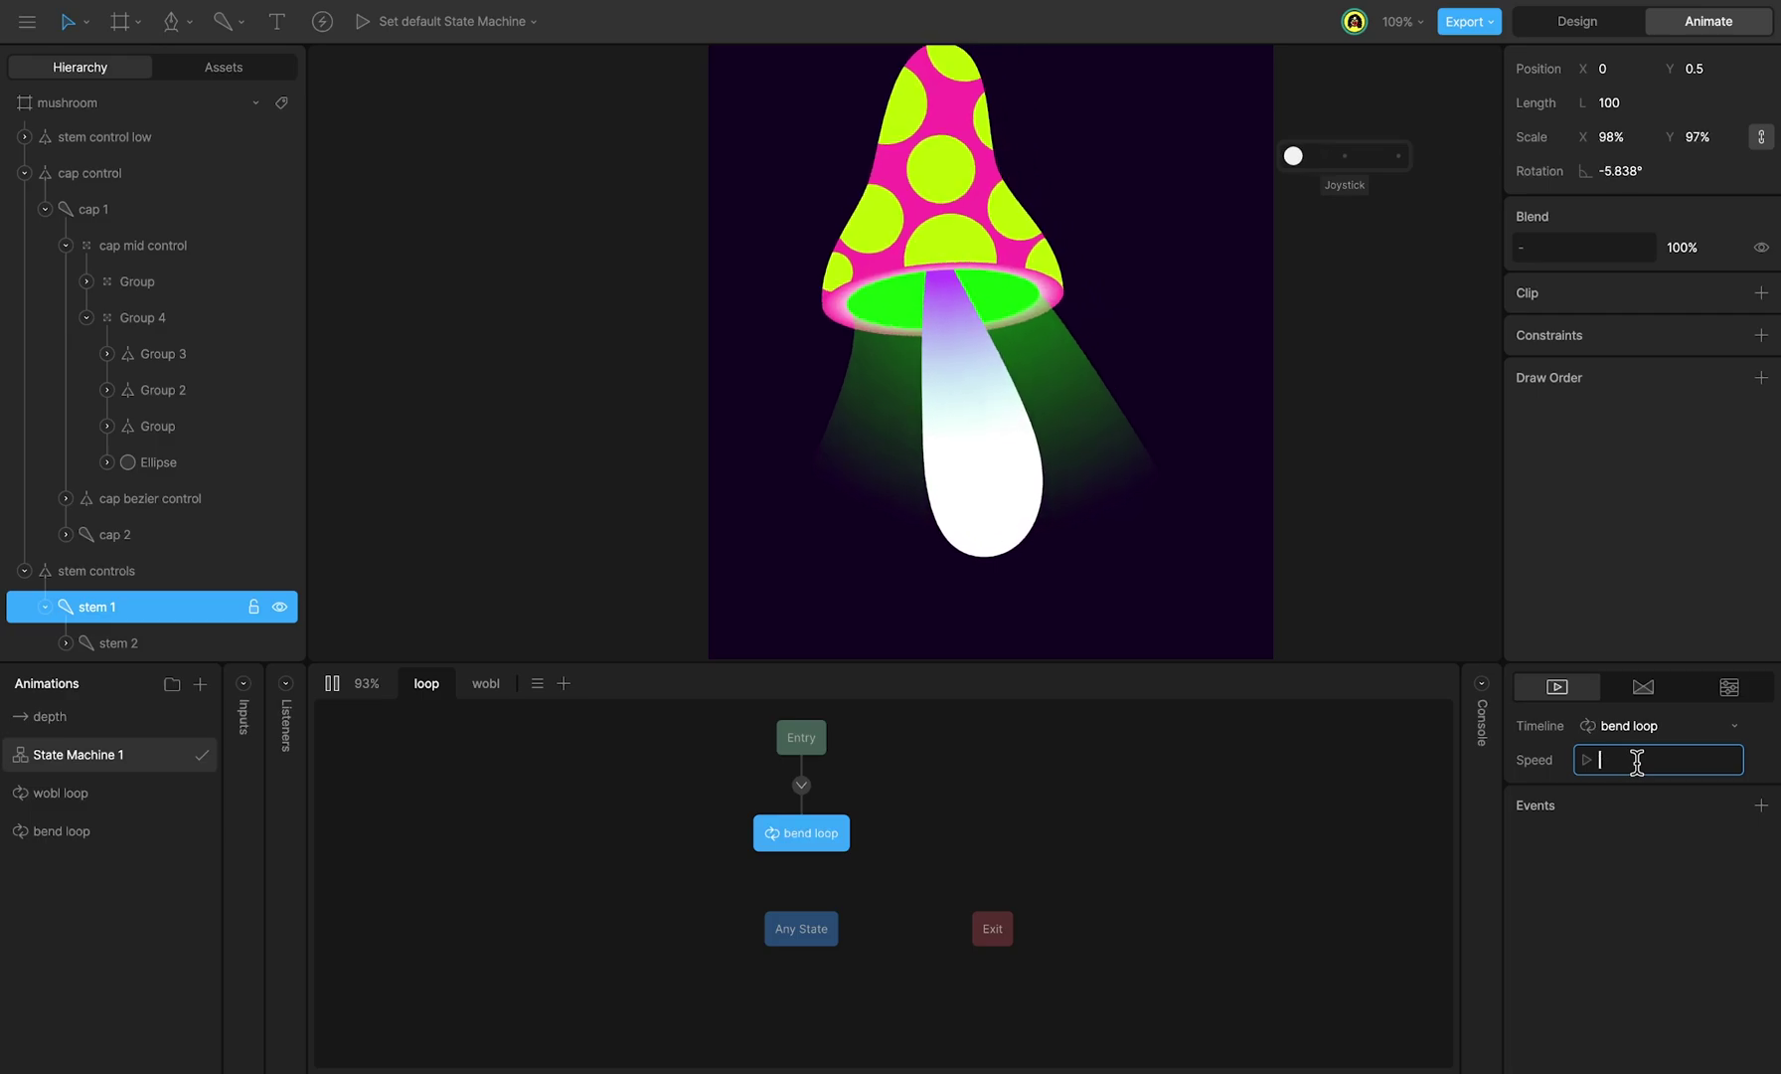
text(0.5)
key(Return)
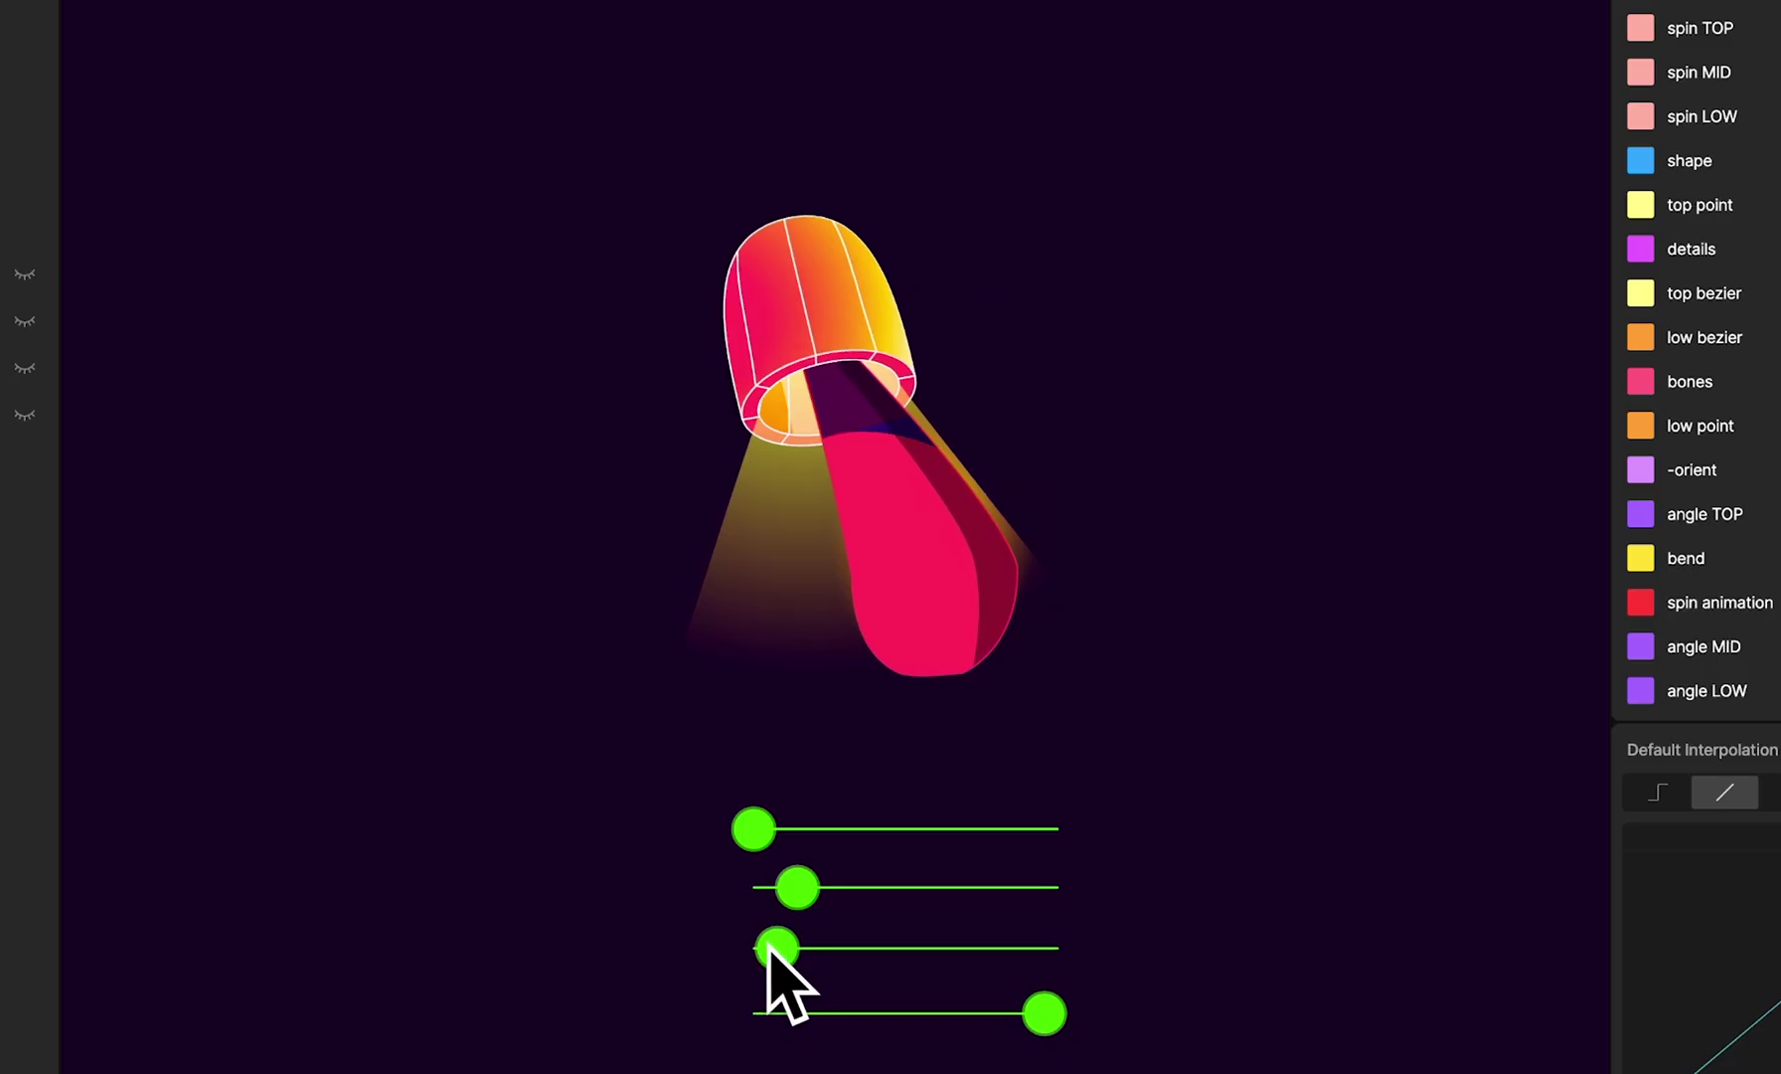
Step: Try the green sliders of the finished demo rig, moving the second and third to about three quarters of their range
drag(776, 946, 991, 940)
drag(809, 890, 994, 909)
mouse_move(762, 843)
mouse_down()
mouse_move(1030, 843)
mouse_move(765, 845)
mouse_up()
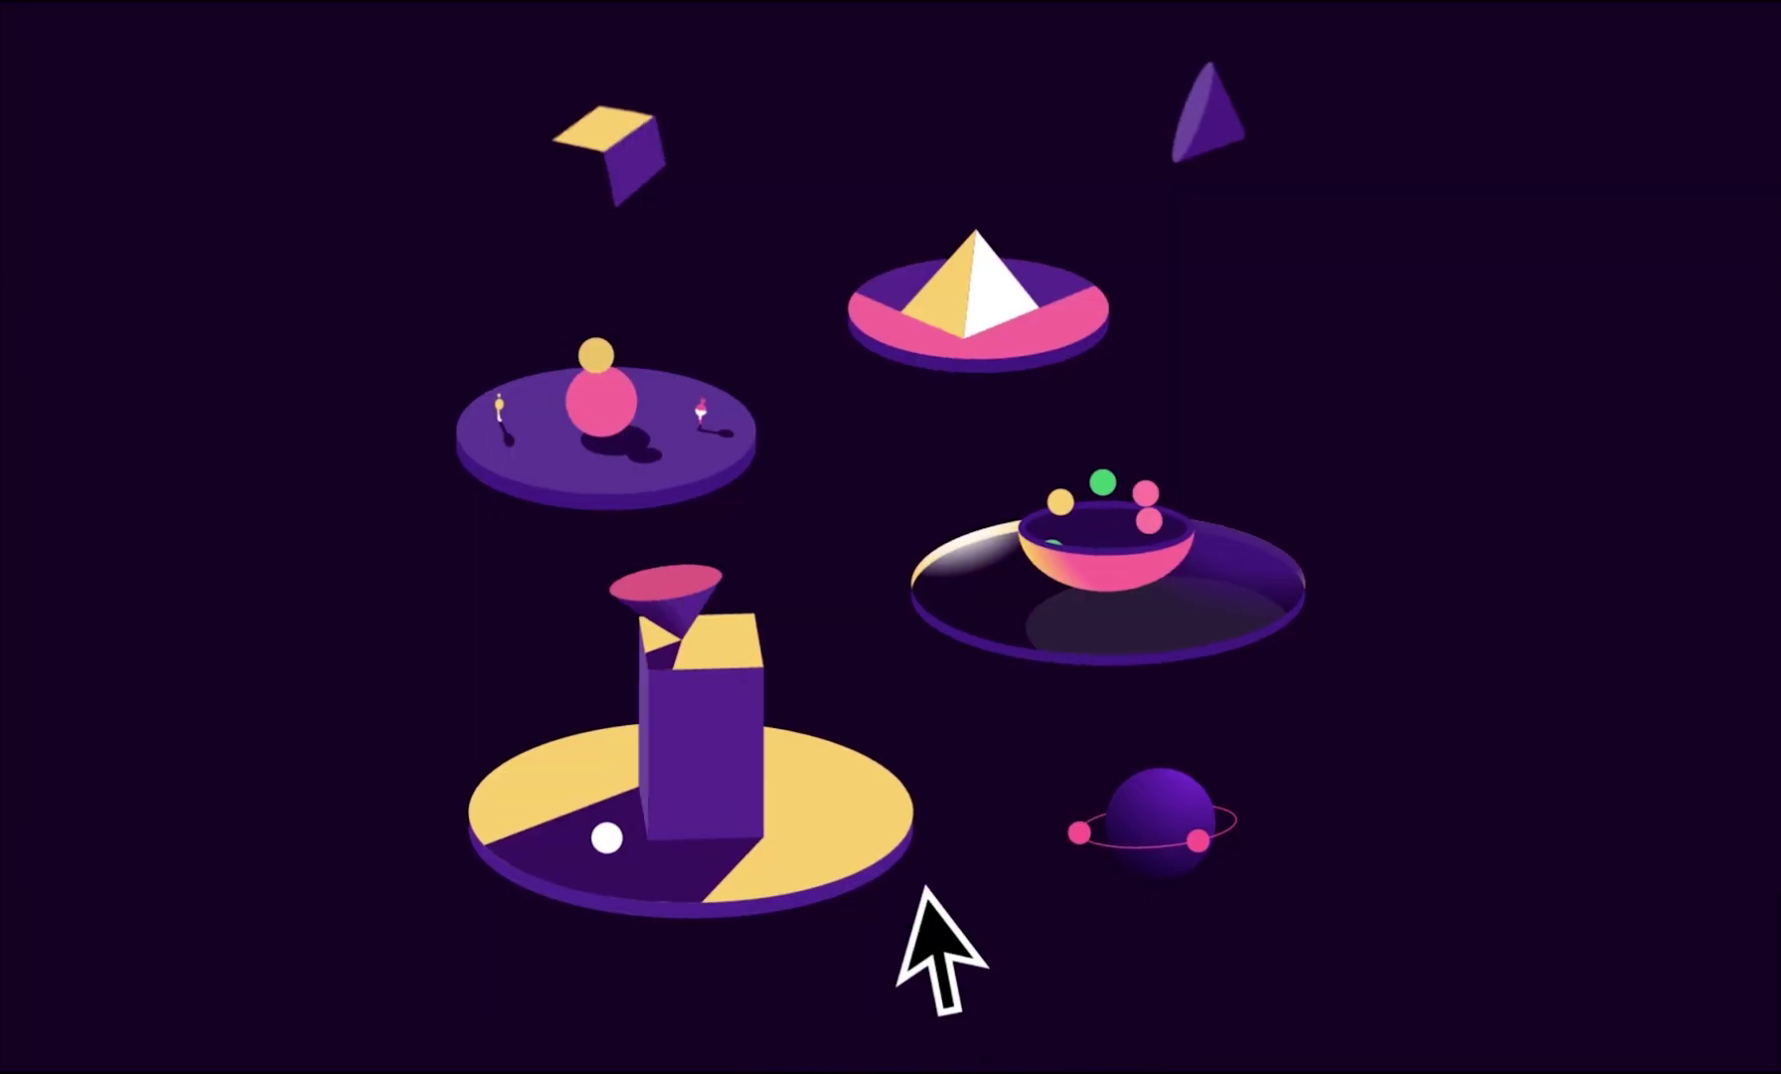